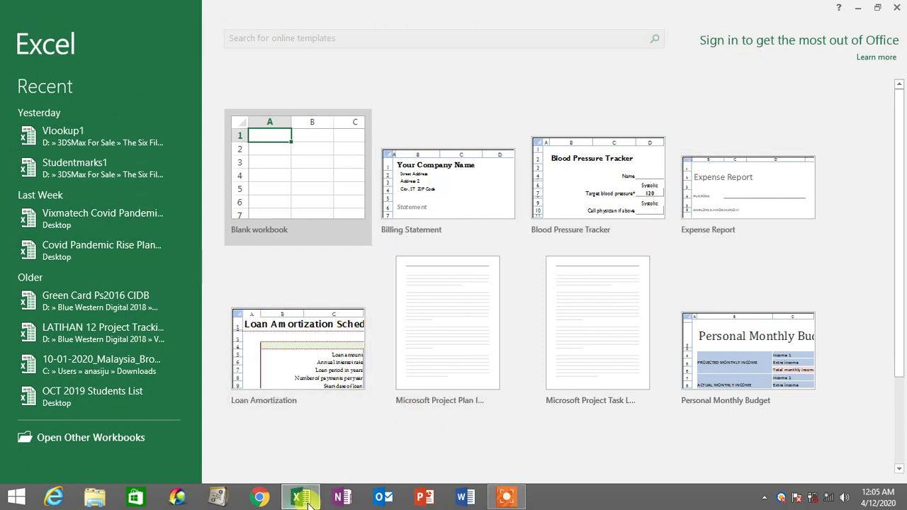
Step: Create a blank workbook and practise selecting cell blocks from A1 and B1, ending with D3:K13
{"action": "mouse_move", "coordinate": [310, 501]}
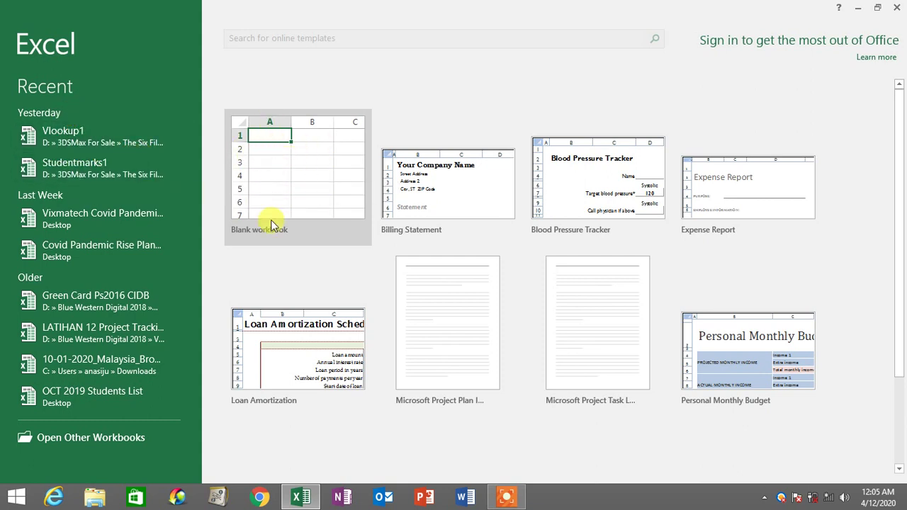
{"action": "left_click", "coordinate": [306, 170]}
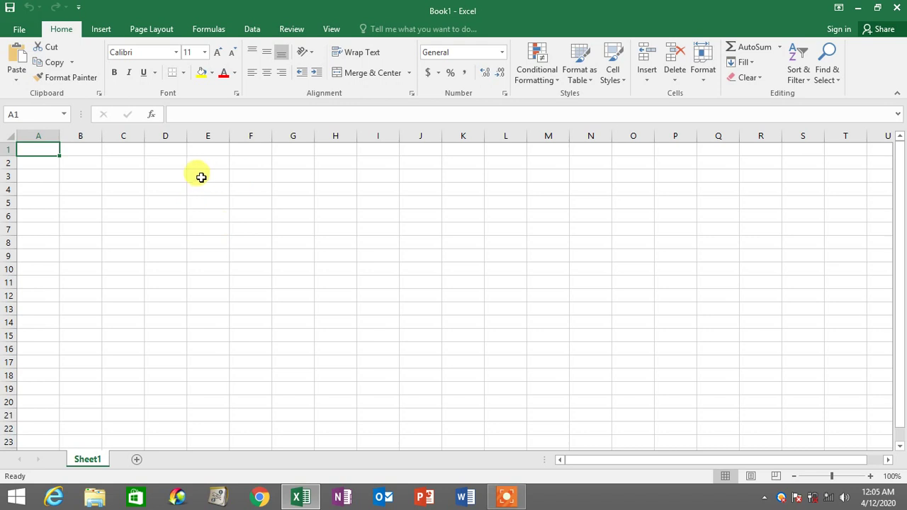
{"action": "left_click_drag", "start_coordinate": [32, 148], "coordinate": [634, 394]}
{"action": "left_click", "coordinate": [271, 238]}
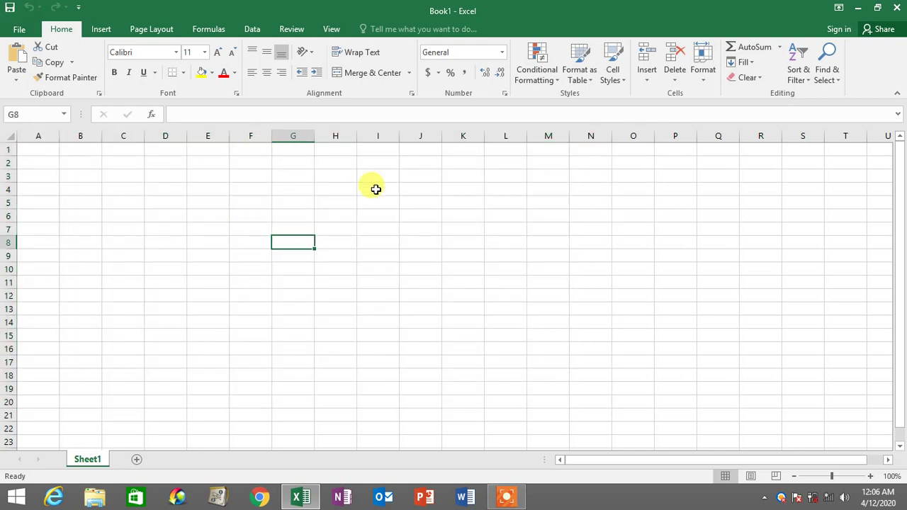
{"action": "left_click", "coordinate": [365, 201]}
{"action": "left_click", "coordinate": [80, 175]}
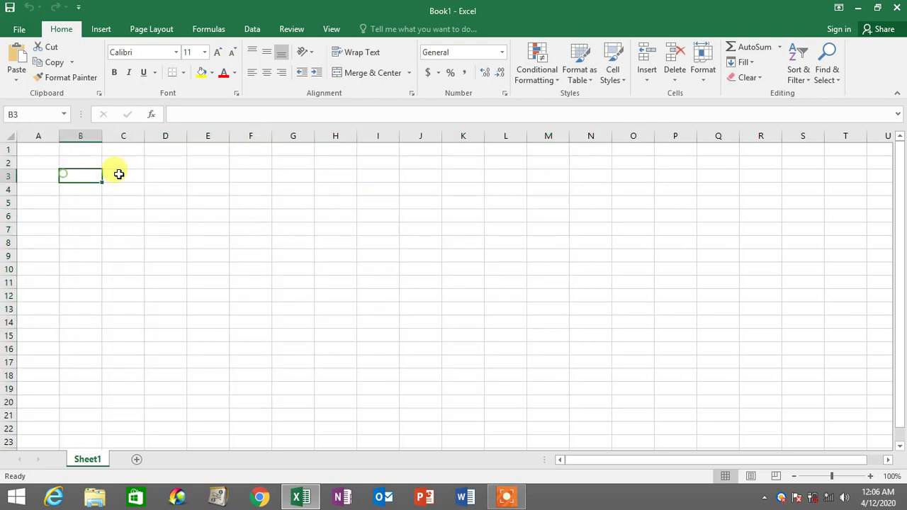
{"action": "left_click", "coordinate": [220, 174]}
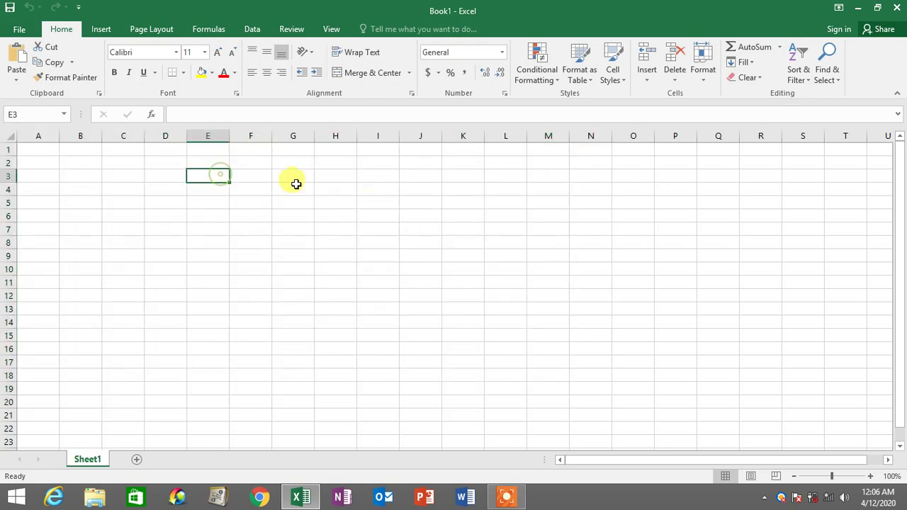
{"action": "left_click", "coordinate": [251, 175]}
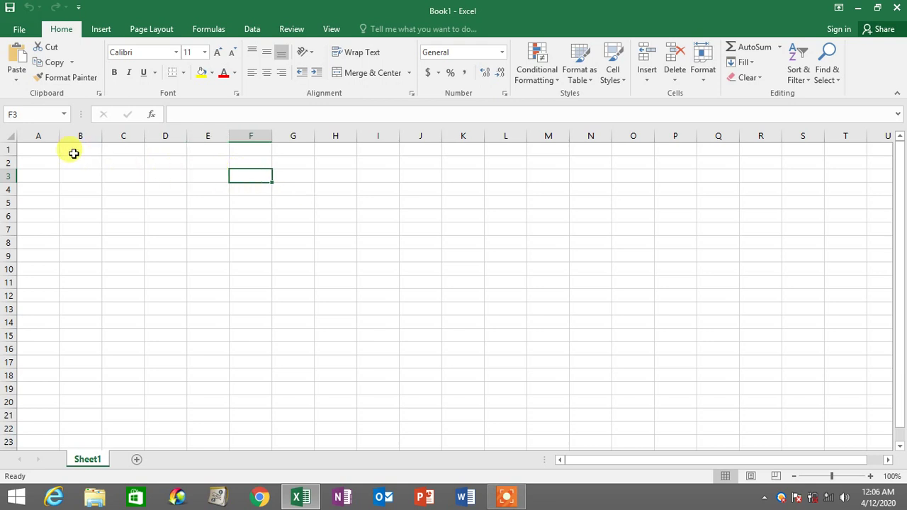
{"action": "left_click_drag", "start_coordinate": [73, 152], "coordinate": [617, 374]}
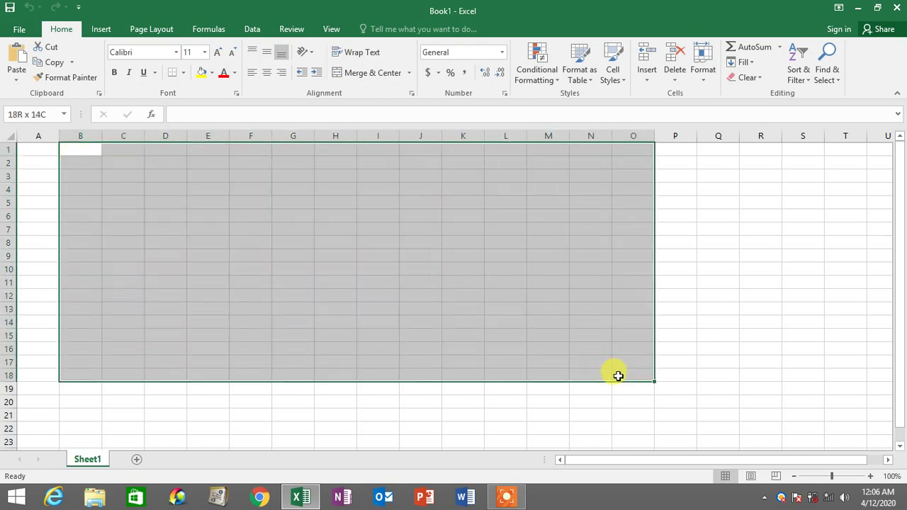
{"action": "left_click", "coordinate": [265, 241]}
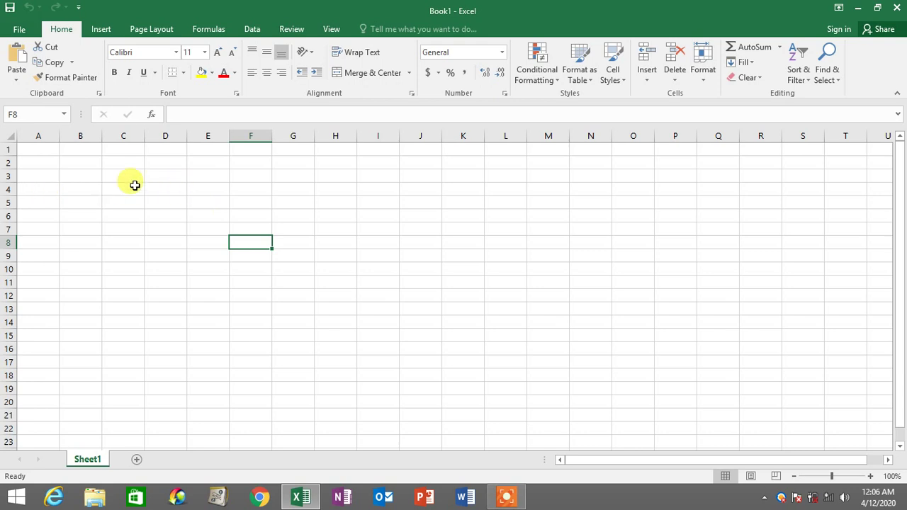
{"action": "left_click_drag", "start_coordinate": [152, 177], "coordinate": [471, 309]}
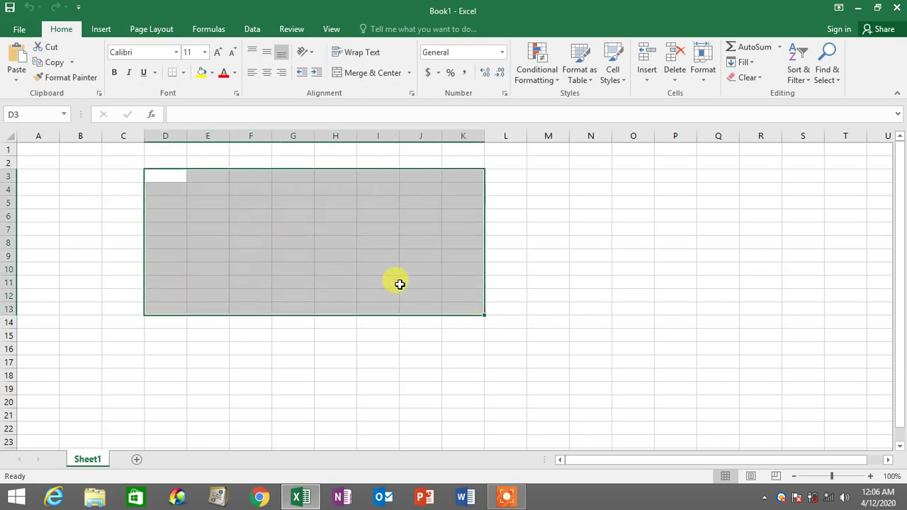
{"action": "left_click", "coordinate": [88, 196]}
Step: Select whole columns A through D, then whole rows 1 through 4
{"action": "left_click", "coordinate": [37, 137]}
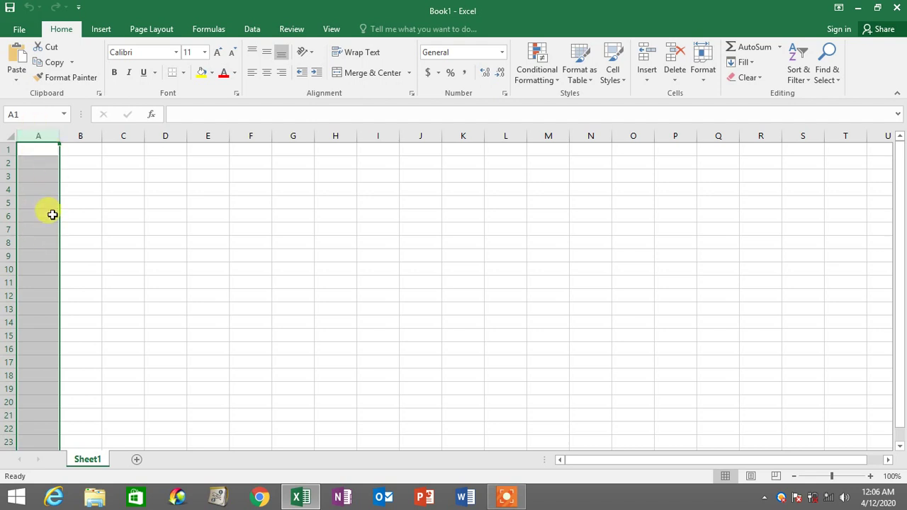
{"action": "left_click", "coordinate": [91, 135]}
{"action": "left_click", "coordinate": [122, 135]}
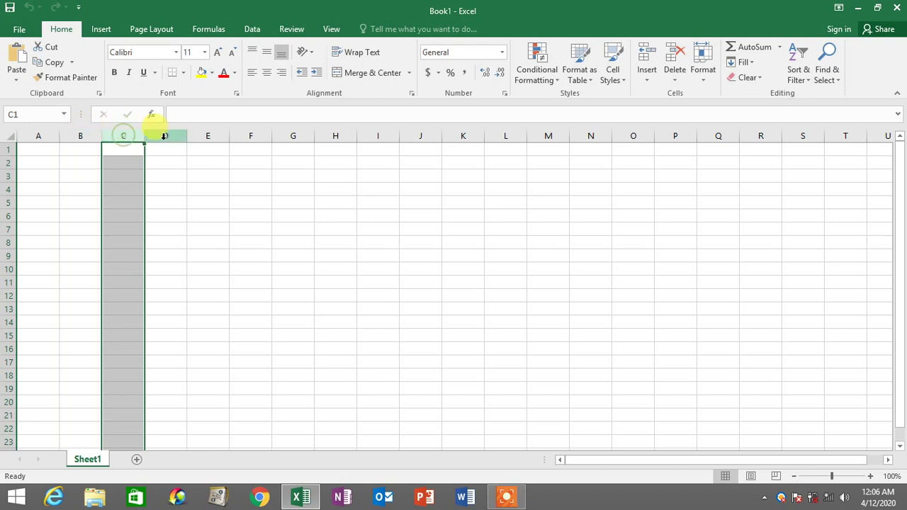
{"action": "left_click", "coordinate": [165, 135]}
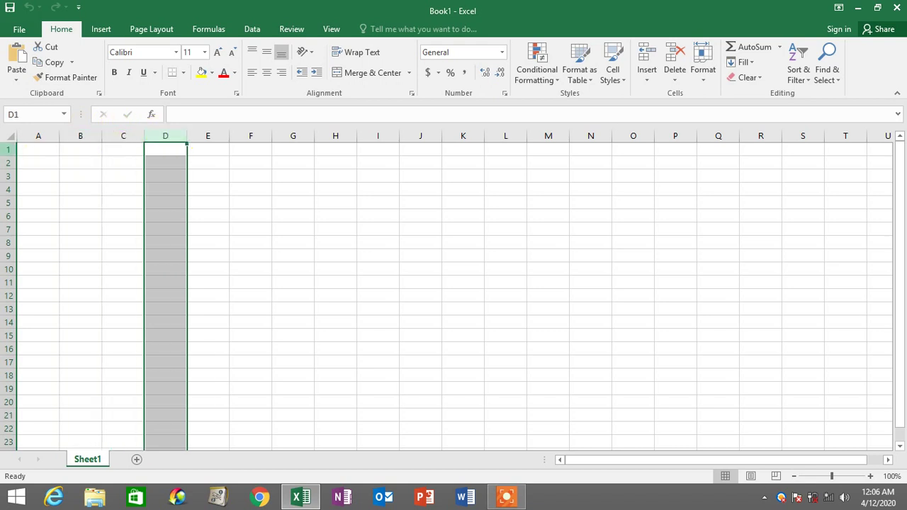
{"action": "left_click", "coordinate": [9, 148]}
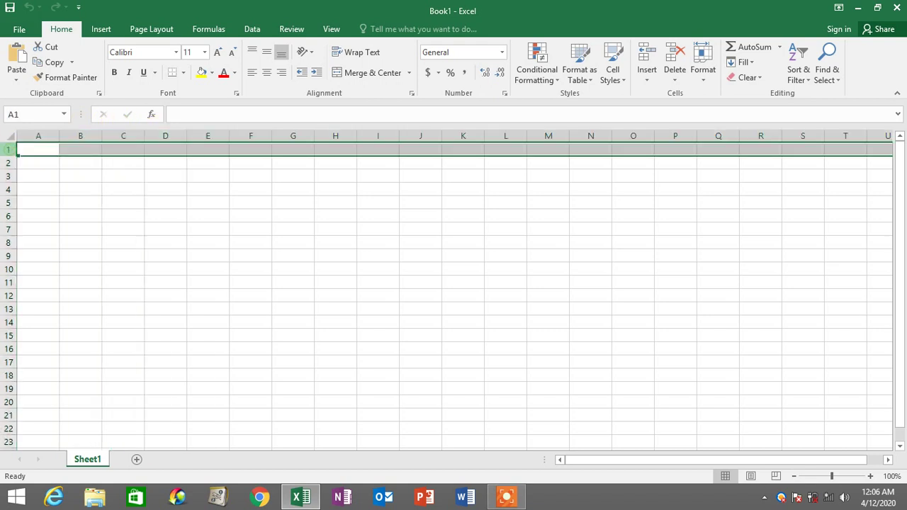
{"action": "left_click", "coordinate": [11, 163]}
{"action": "left_click", "coordinate": [10, 176]}
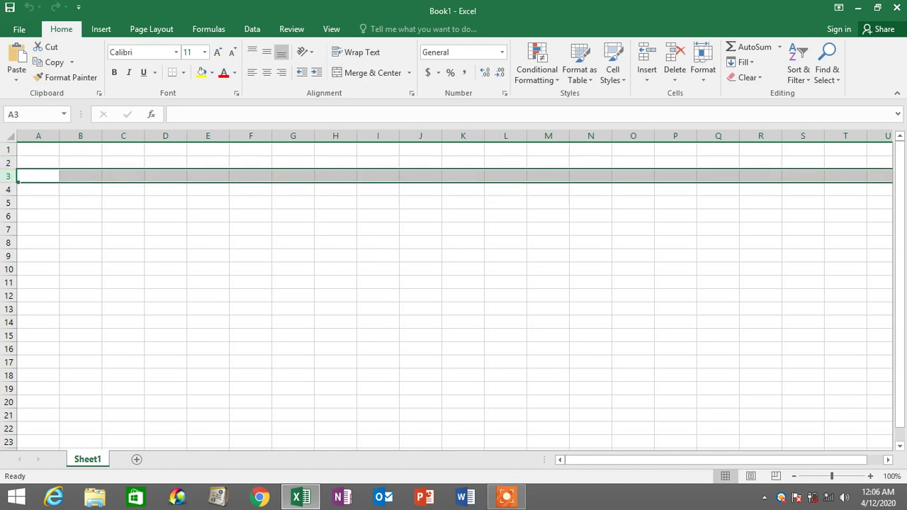
{"action": "left_click", "coordinate": [9, 189]}
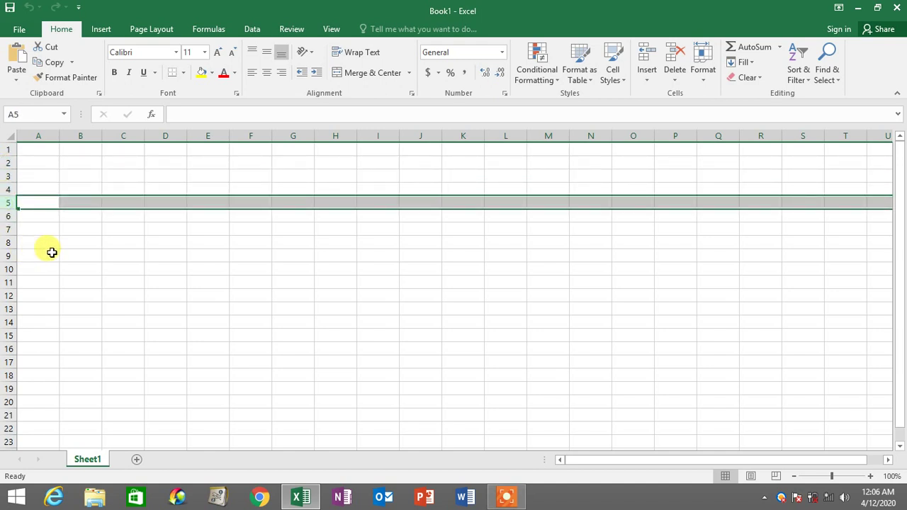
{"action": "left_click", "coordinate": [85, 255]}
{"action": "left_click", "coordinate": [301, 199]}
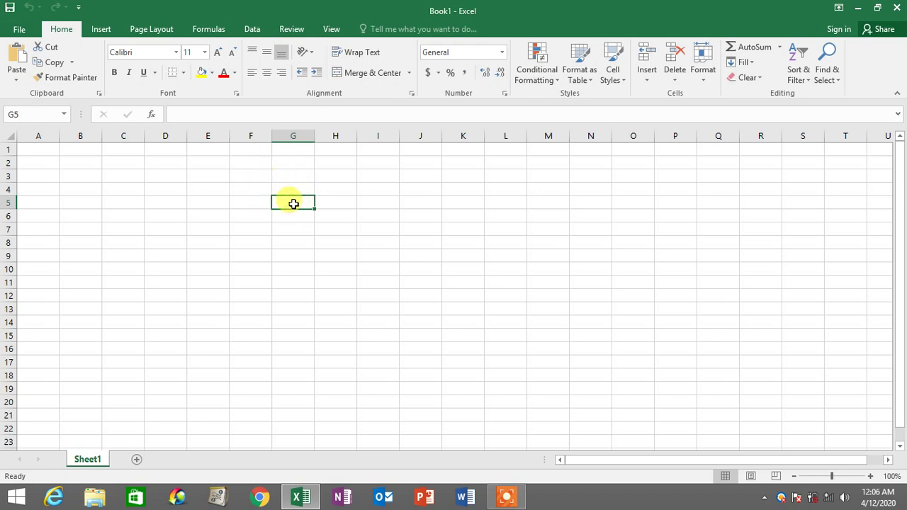
{"action": "left_click", "coordinate": [29, 114]}
{"action": "left_click", "coordinate": [30, 115]}
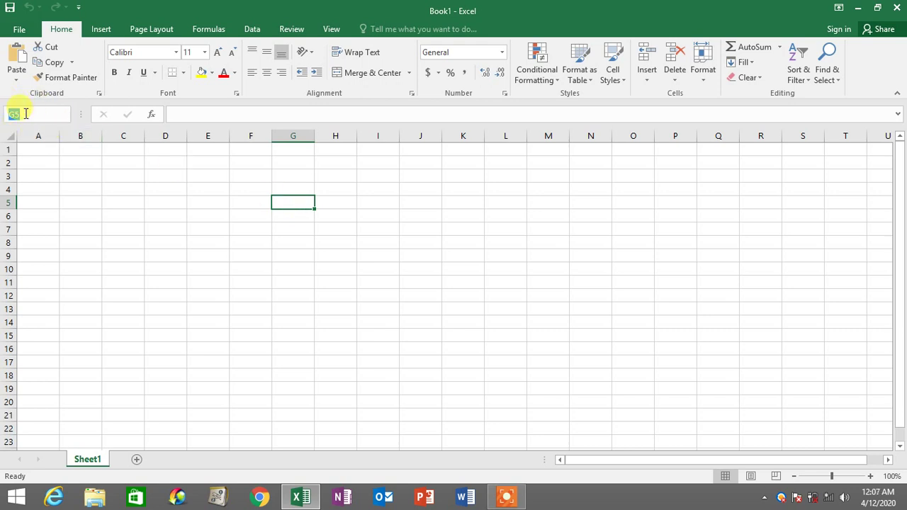
{"action": "left_click", "coordinate": [106, 30]}
{"action": "left_click", "coordinate": [152, 29]}
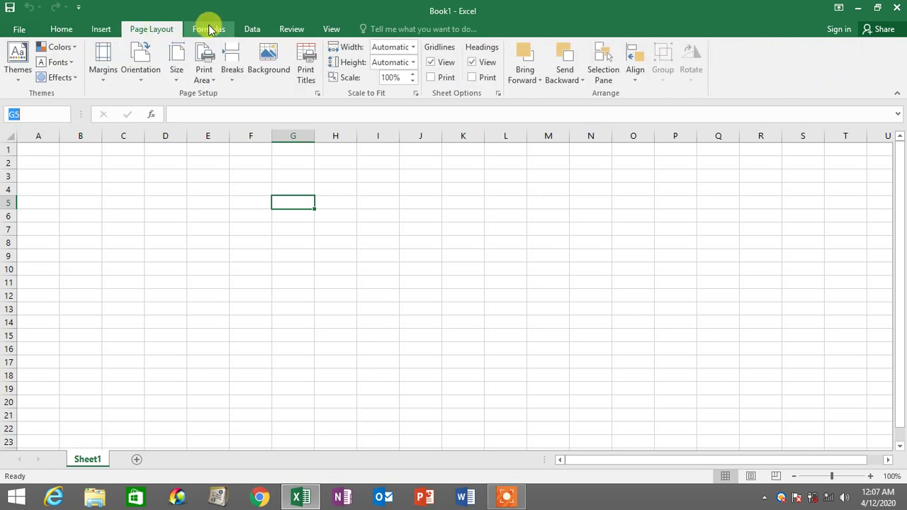
{"action": "left_click", "coordinate": [209, 29]}
{"action": "left_click", "coordinate": [252, 29]}
{"action": "left_click", "coordinate": [292, 29]}
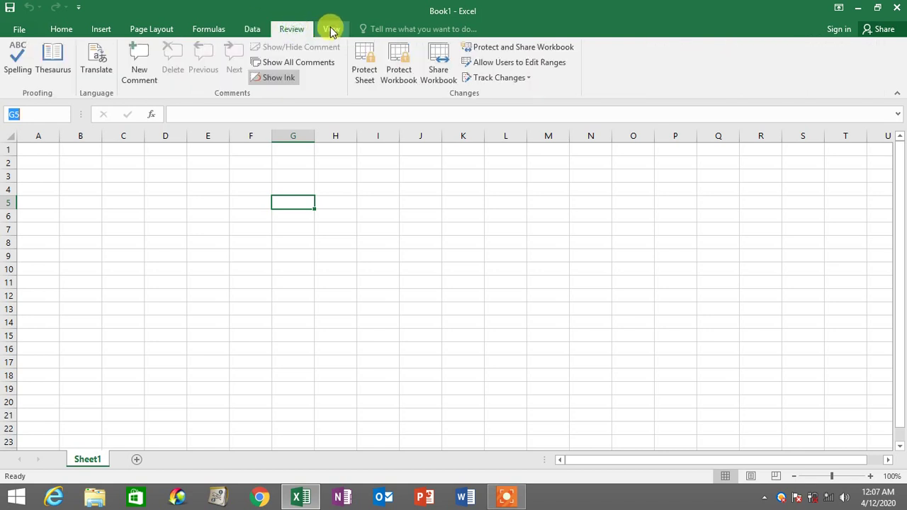
{"action": "left_click", "coordinate": [330, 29]}
{"action": "left_click", "coordinate": [63, 29]}
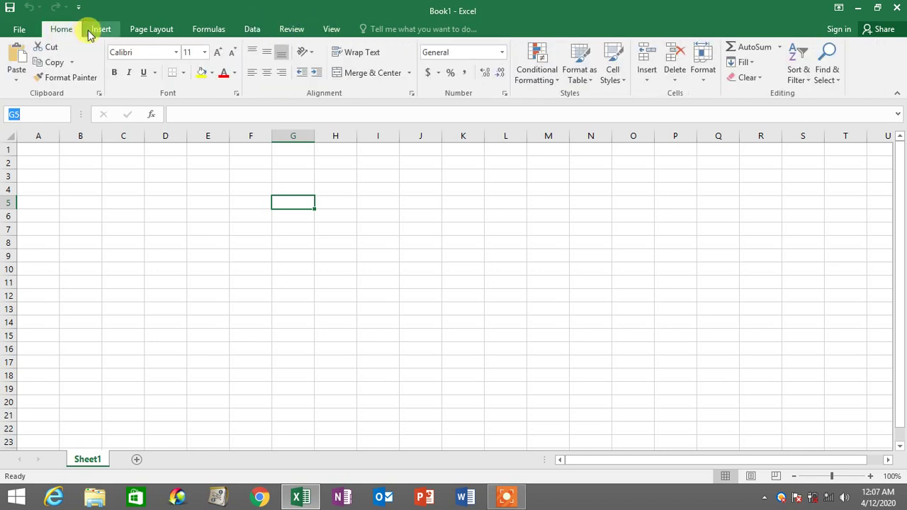
{"action": "left_click", "coordinate": [100, 31]}
{"action": "left_click", "coordinate": [146, 29]}
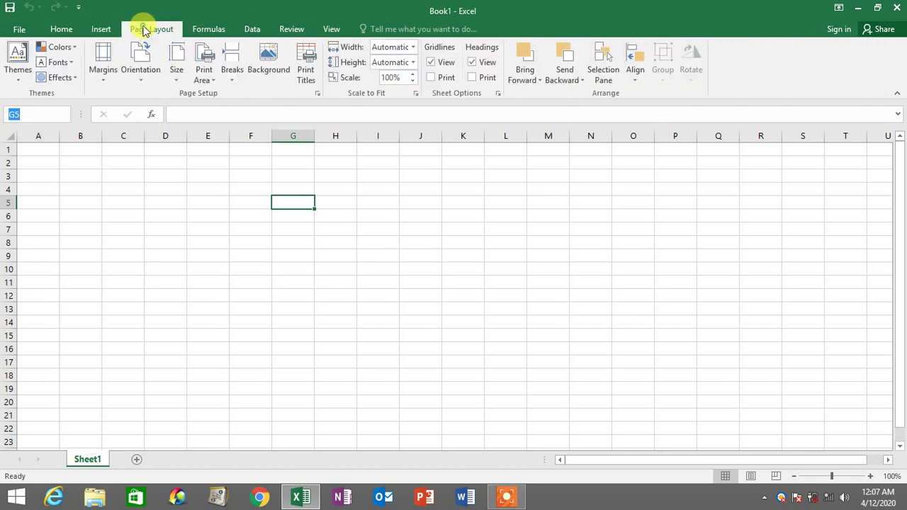
{"action": "left_click", "coordinate": [207, 28]}
{"action": "left_click", "coordinate": [251, 29]}
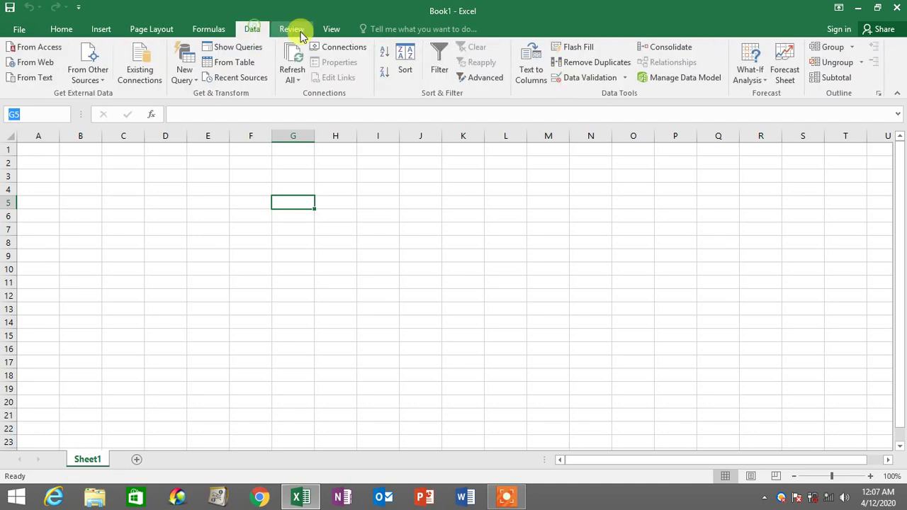
{"action": "left_click", "coordinate": [291, 29]}
{"action": "left_click", "coordinate": [331, 30]}
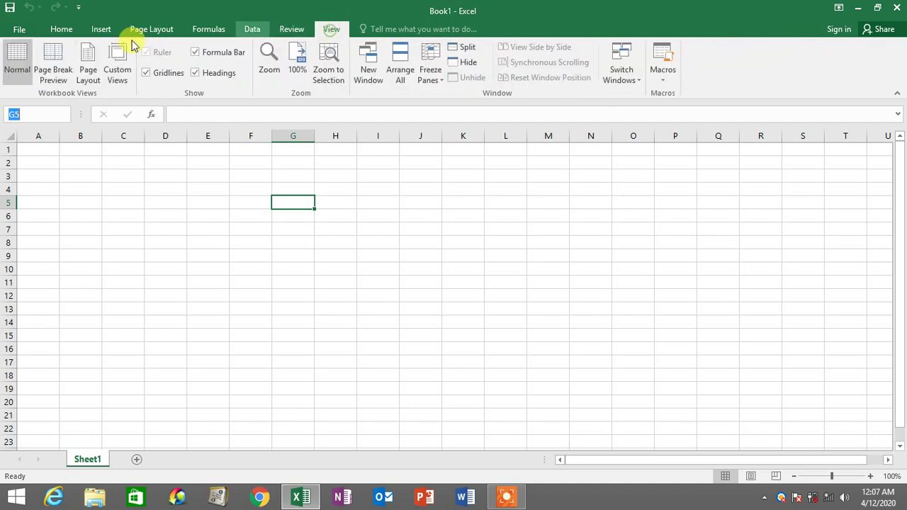
{"action": "left_click", "coordinate": [63, 30]}
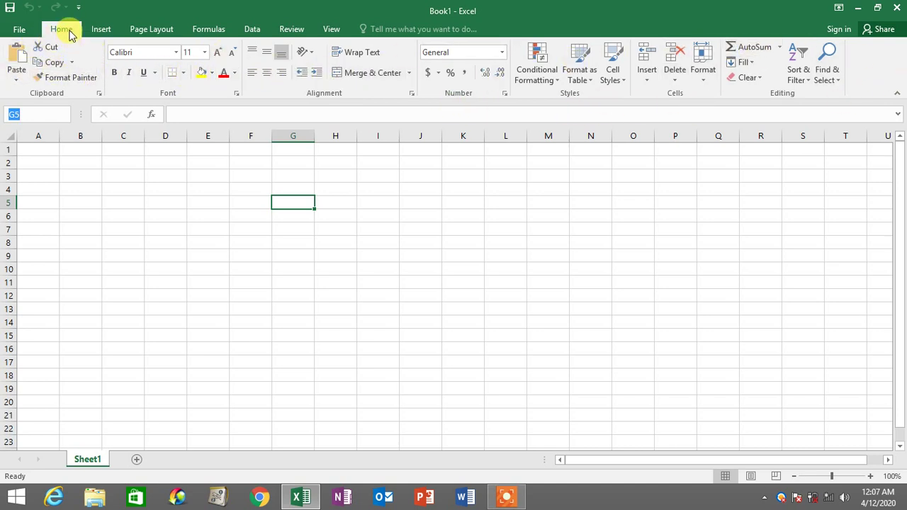
{"action": "left_click", "coordinate": [142, 52]}
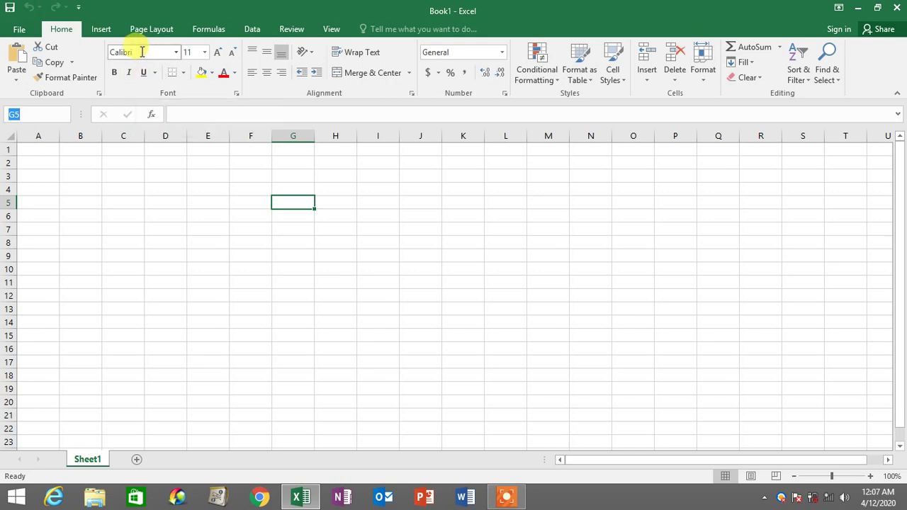
{"action": "left_click", "coordinate": [194, 52]}
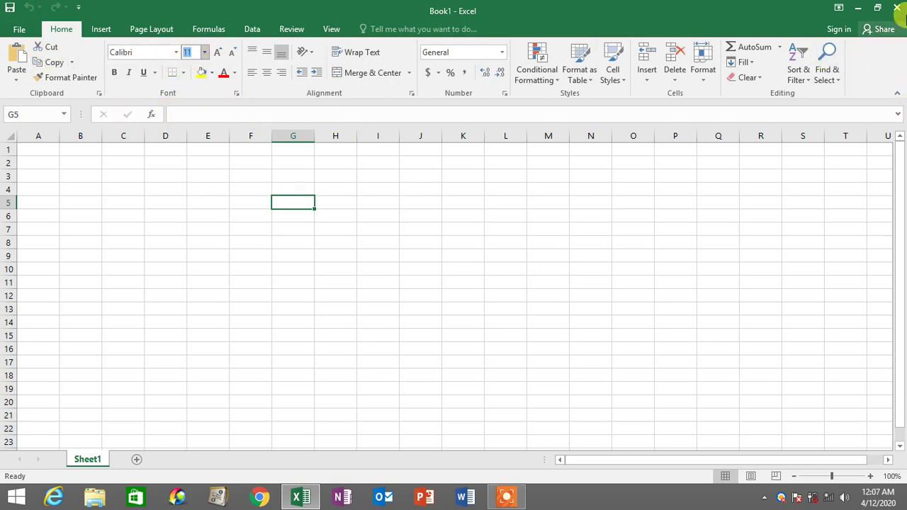
Step: Open the Studentmarks1 workbook from recent files and select the Students Marks table
{"action": "left_click", "coordinate": [24, 29]}
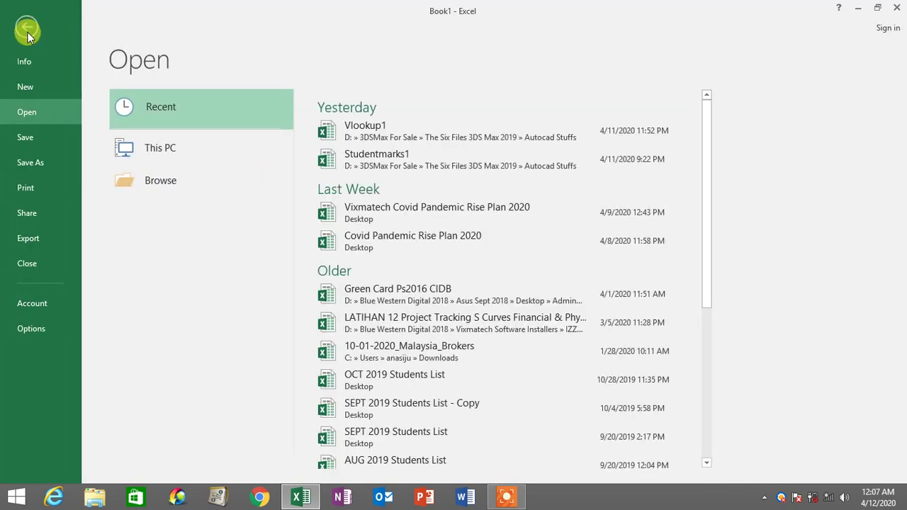
{"action": "left_click", "coordinate": [391, 160]}
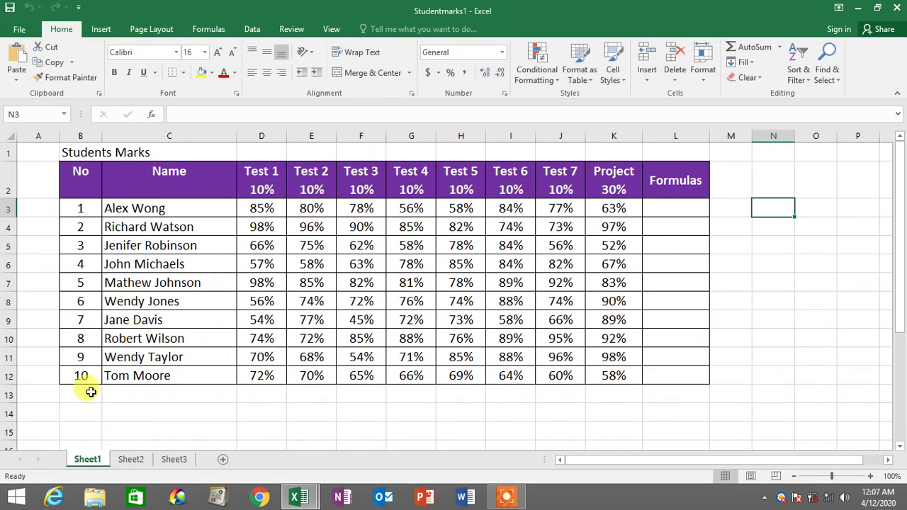
{"action": "left_click_drag", "start_coordinate": [73, 150], "coordinate": [673, 372]}
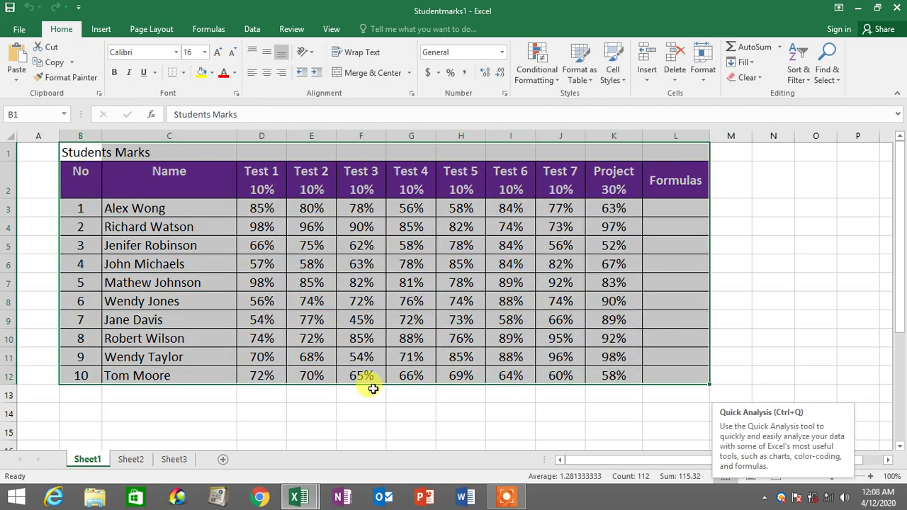
{"action": "left_click", "coordinate": [72, 152]}
{"action": "left_click_drag", "start_coordinate": [71, 153], "coordinate": [673, 378]}
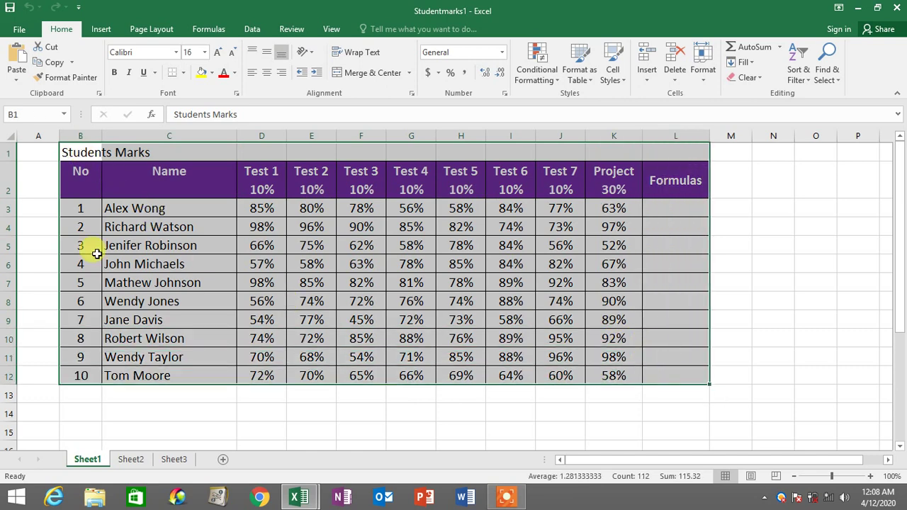
Step: Select the Class Timetable and Quotation List tables, then reselect the Students Marks table
{"action": "left_click", "coordinate": [131, 461]}
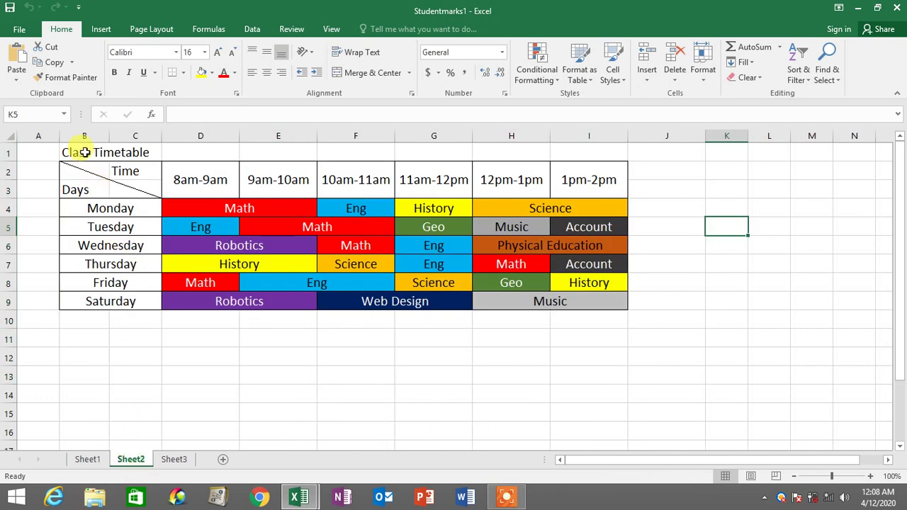
{"action": "left_click_drag", "start_coordinate": [80, 145], "coordinate": [567, 302]}
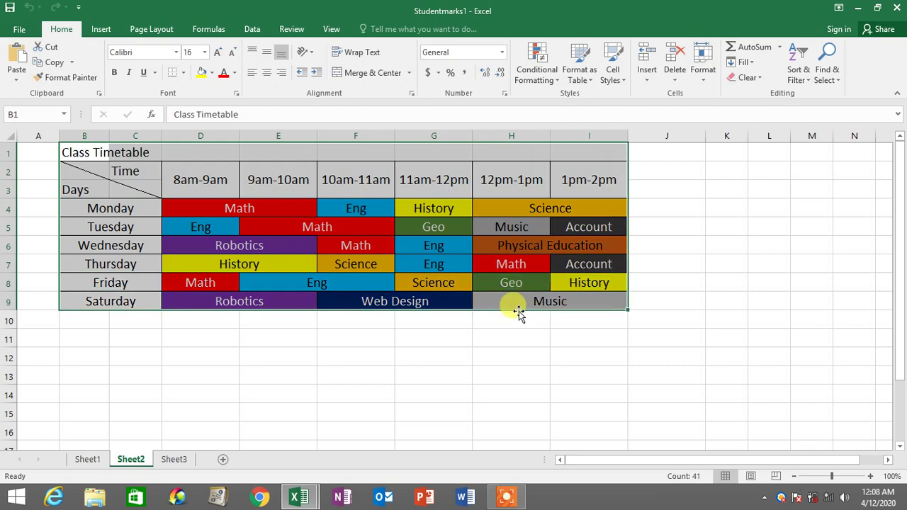
{"action": "left_click", "coordinate": [174, 461]}
{"action": "left_click_drag", "start_coordinate": [94, 153], "coordinate": [787, 303]}
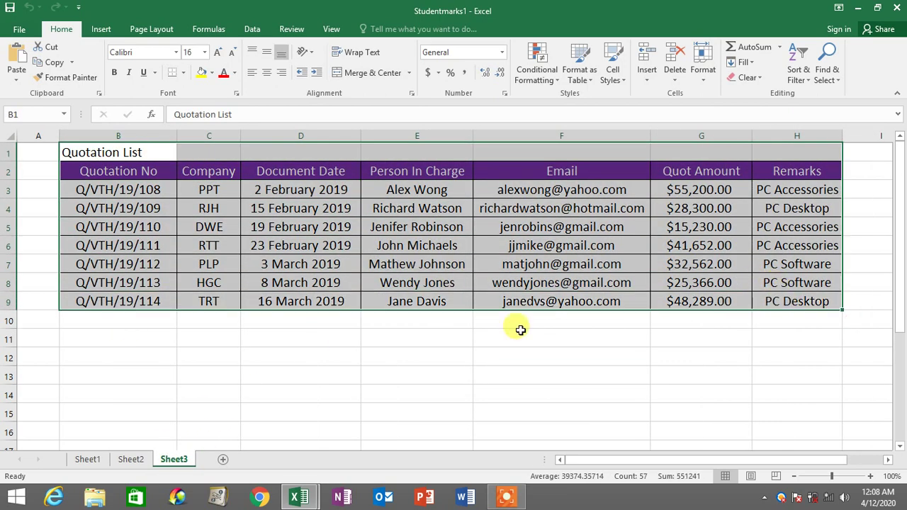
{"action": "left_click", "coordinate": [97, 464]}
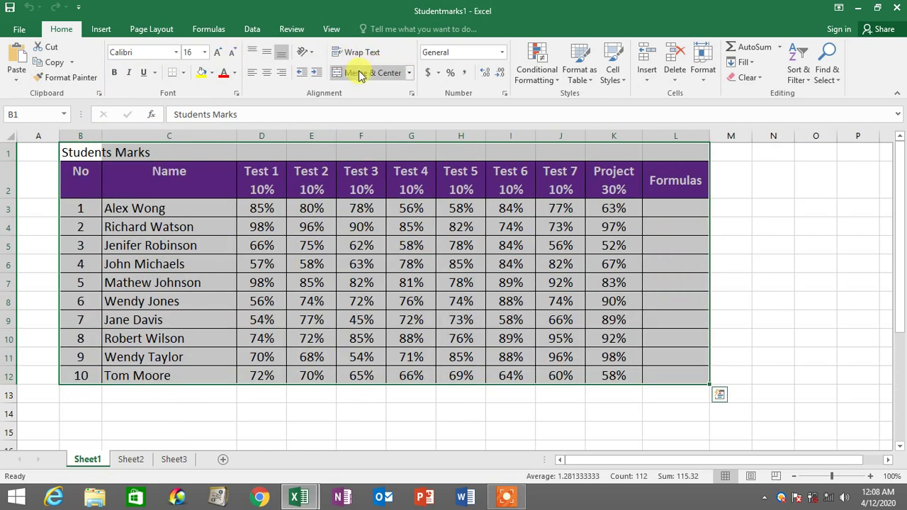
{"action": "left_click", "coordinate": [359, 262]}
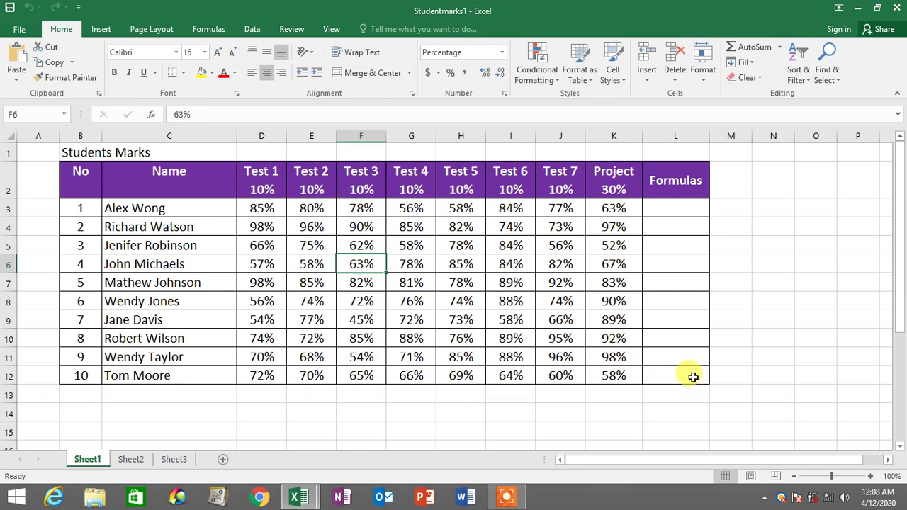
{"action": "left_click_drag", "start_coordinate": [690, 375], "coordinate": [77, 152]}
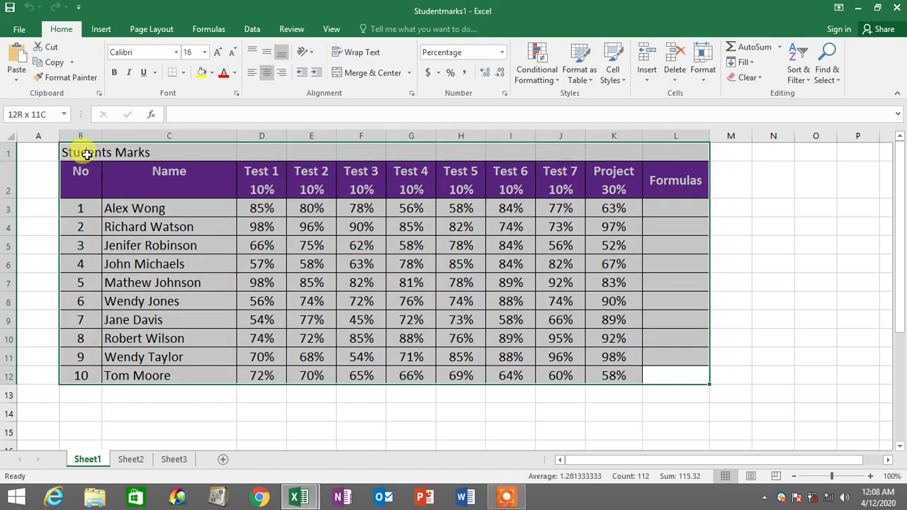
Step: Reselect the Class Timetable and Students Marks tables, then view the Quotation List sheet
{"action": "left_click", "coordinate": [129, 459]}
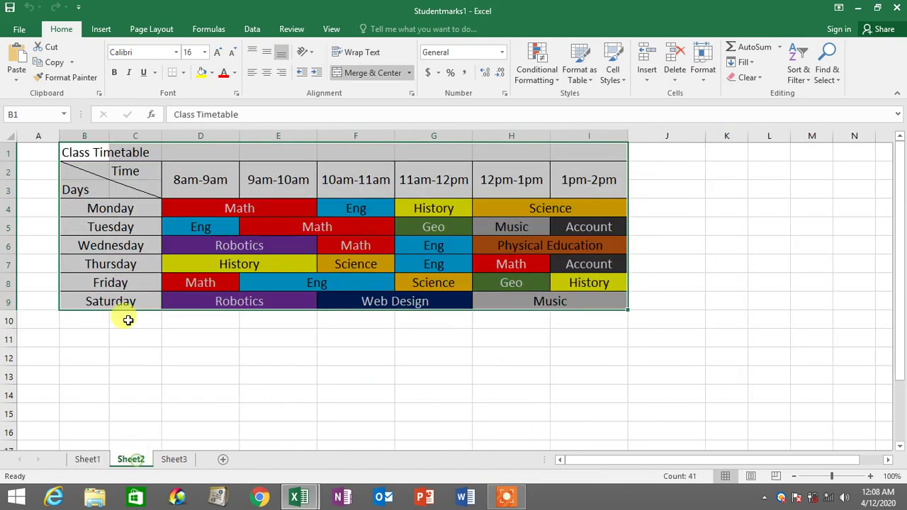
{"action": "left_click", "coordinate": [168, 355]}
{"action": "left_click_drag", "start_coordinate": [611, 302], "coordinate": [87, 146]}
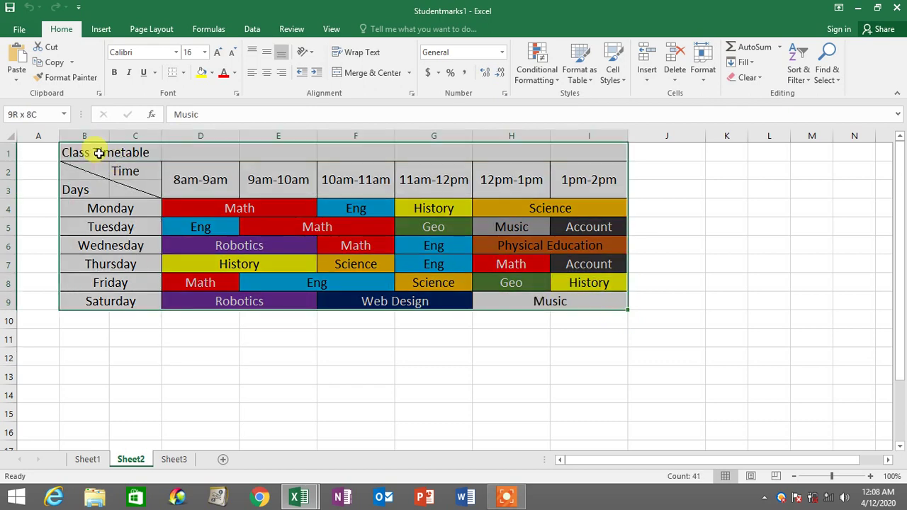
{"action": "left_click", "coordinate": [88, 459]}
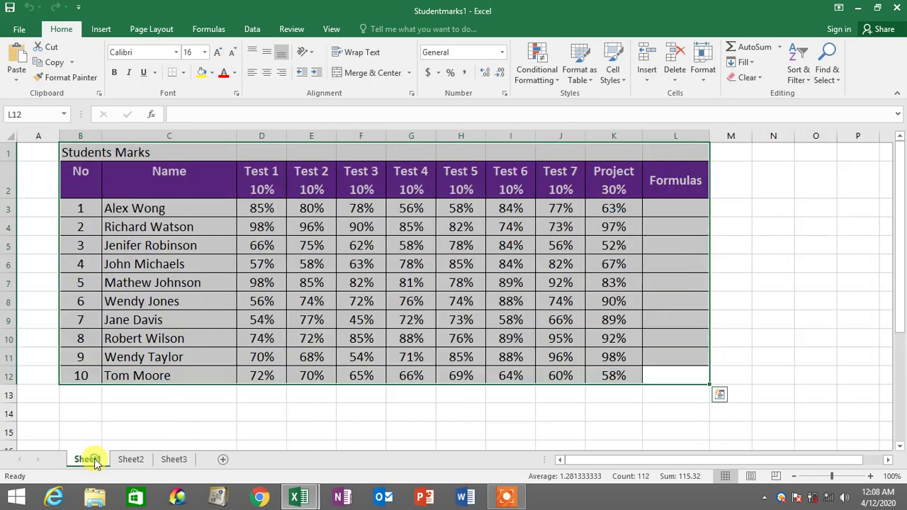
{"action": "left_click", "coordinate": [78, 156]}
{"action": "left_click_drag", "start_coordinate": [99, 159], "coordinate": [660, 371]}
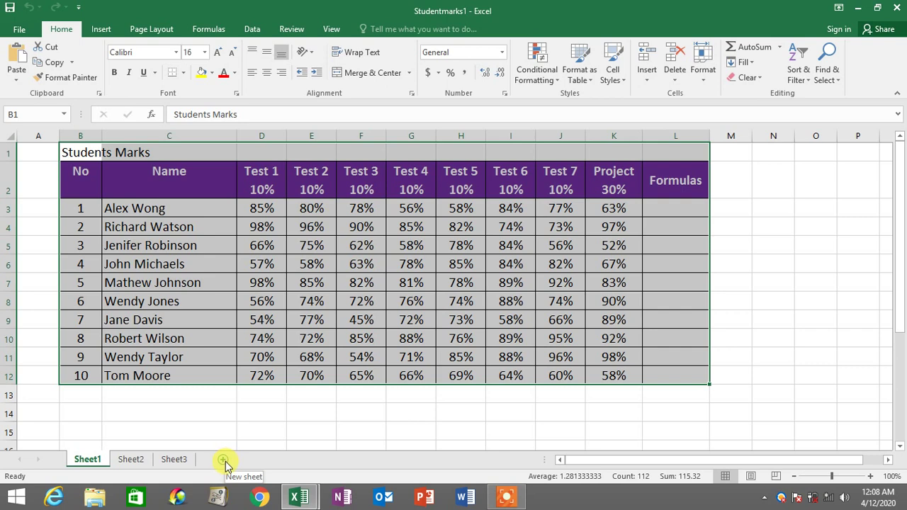
{"action": "left_click", "coordinate": [175, 460]}
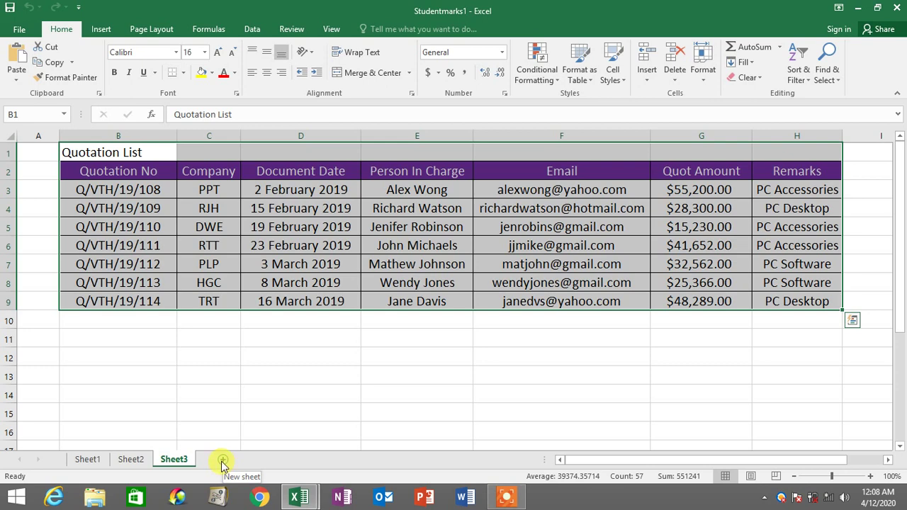
Step: Add a new blank worksheet, Sheet4, and compare it with the Students Marks table
{"action": "left_click", "coordinate": [222, 460]}
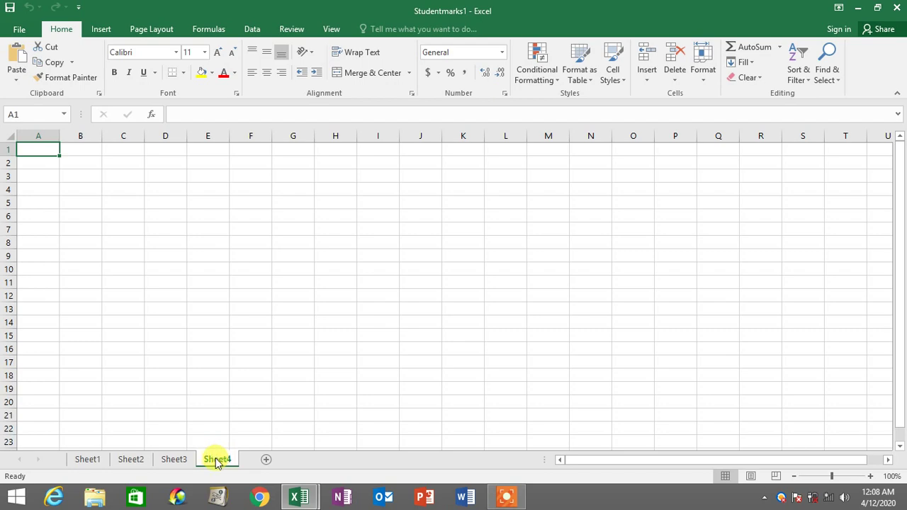
{"action": "left_click", "coordinate": [88, 459]}
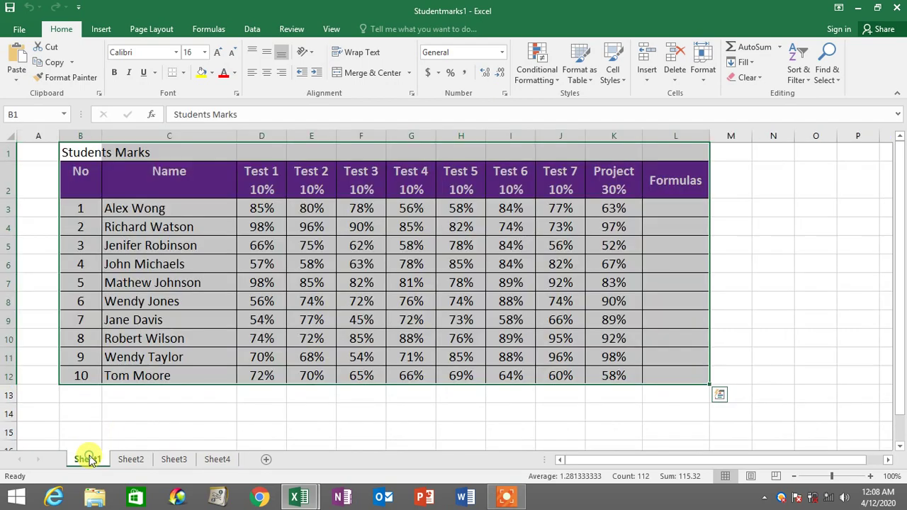
{"action": "left_click", "coordinate": [89, 182]}
{"action": "left_click_drag", "start_coordinate": [67, 148], "coordinate": [646, 372]}
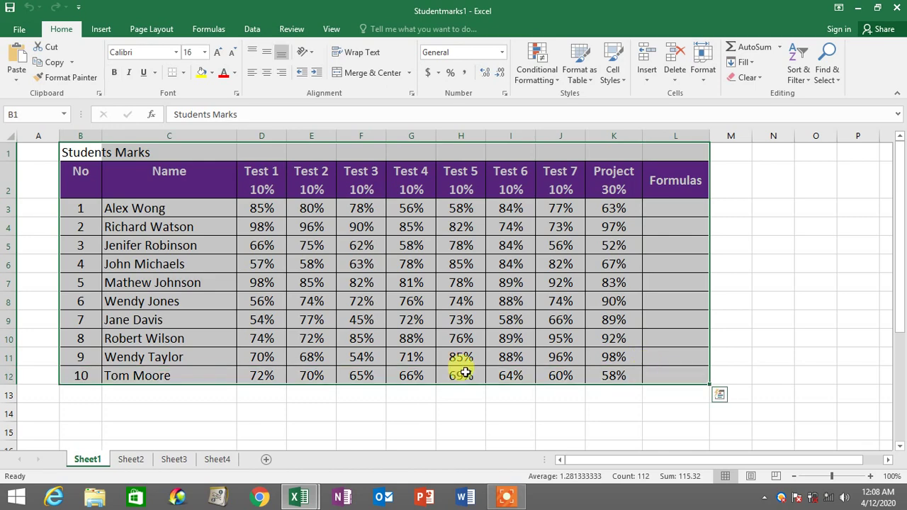
{"action": "left_click", "coordinate": [217, 459]}
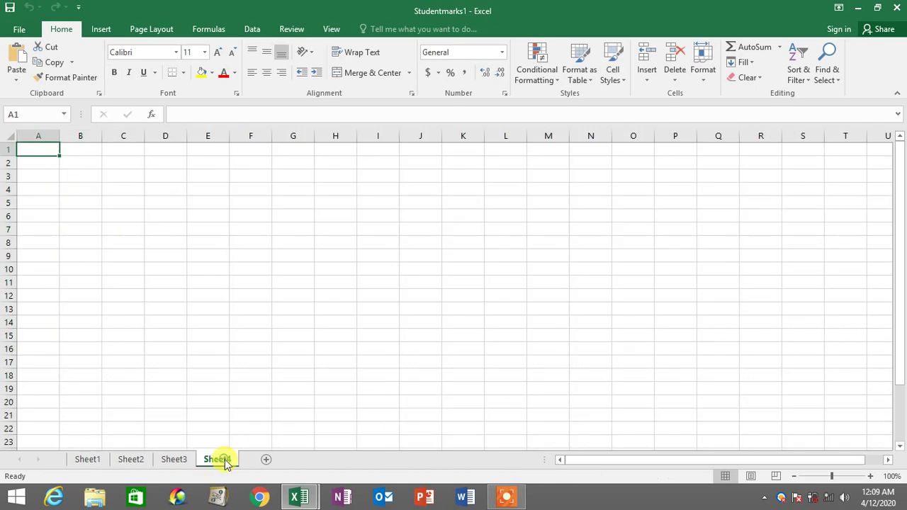
{"action": "left_click", "coordinate": [80, 461]}
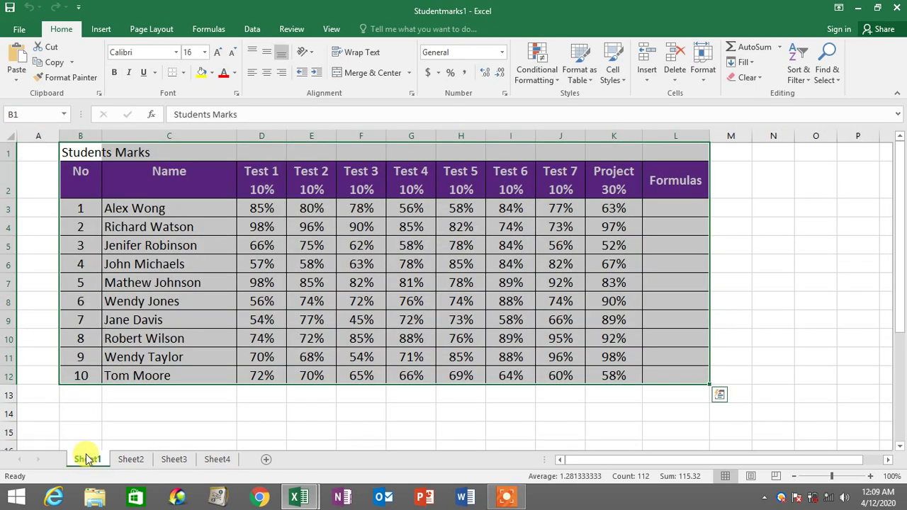
{"action": "left_click", "coordinate": [217, 459]}
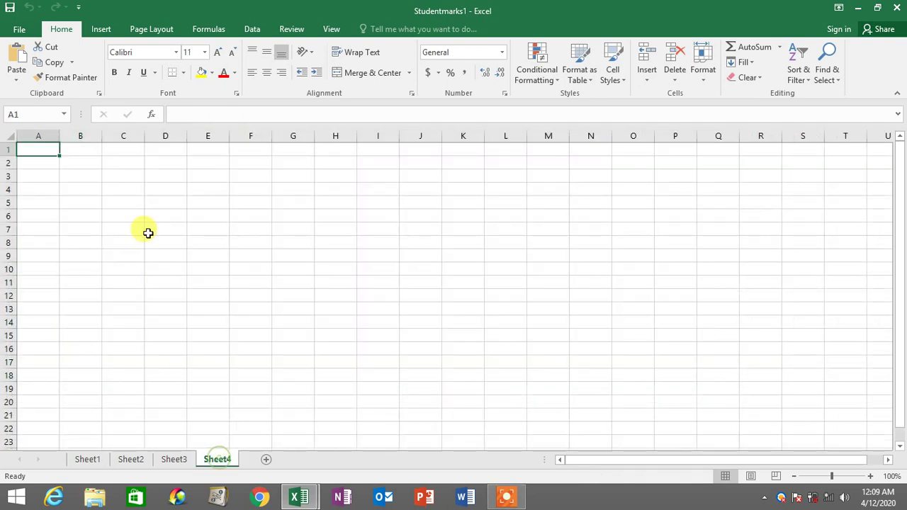
Step: Select and then clear blocks of empty cells on Sheet4
{"action": "left_click_drag", "start_coordinate": [47, 149], "coordinate": [659, 376]}
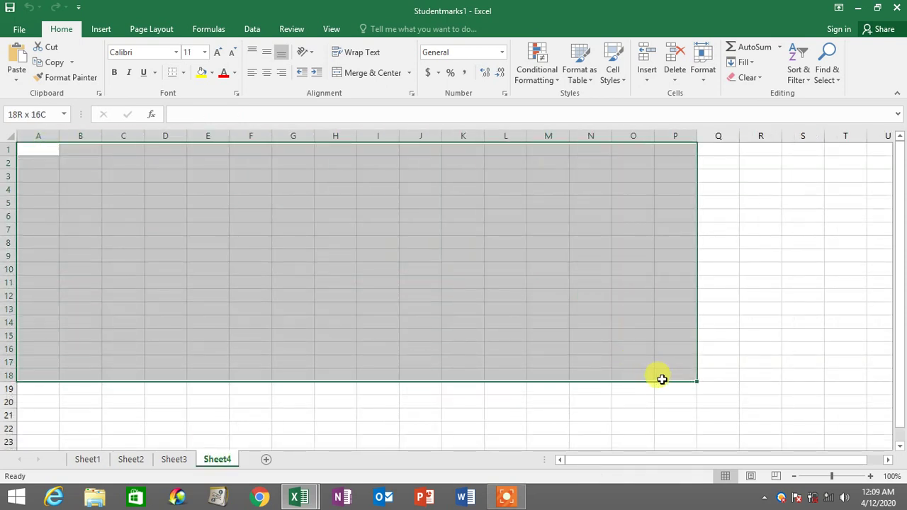
{"action": "left_click_drag", "start_coordinate": [471, 296], "coordinate": [467, 283]}
{"action": "left_click_drag", "start_coordinate": [40, 152], "coordinate": [677, 401]}
{"action": "left_click", "coordinate": [613, 362]}
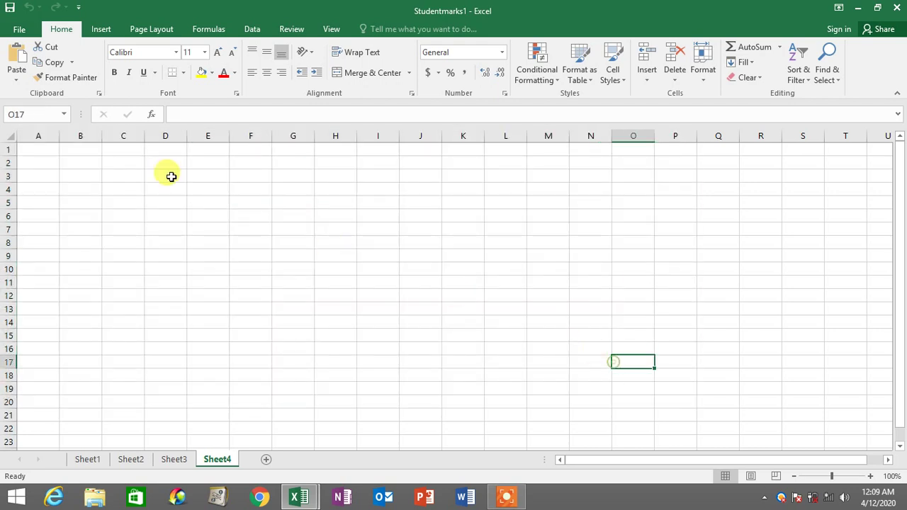
Step: Select all cells on Sheet4 and set their font size to 16
{"action": "left_click", "coordinate": [10, 136]}
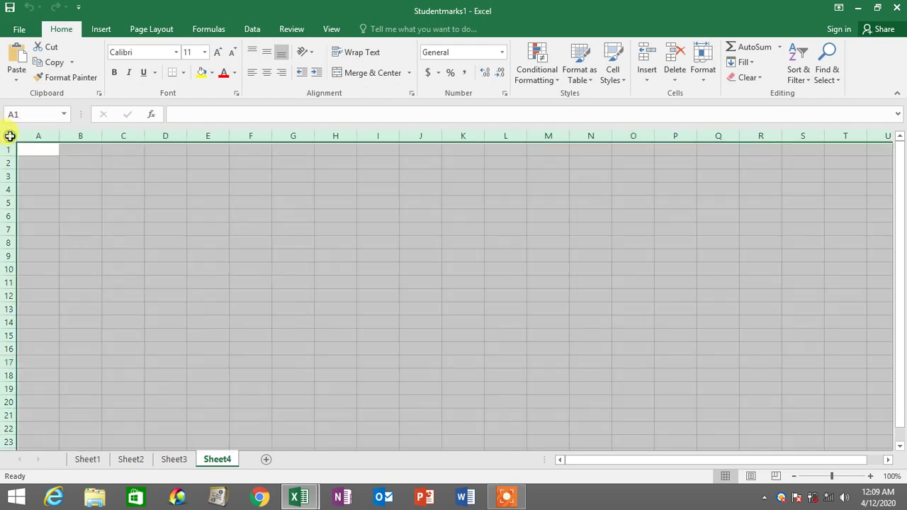
{"action": "left_click", "coordinate": [45, 150]}
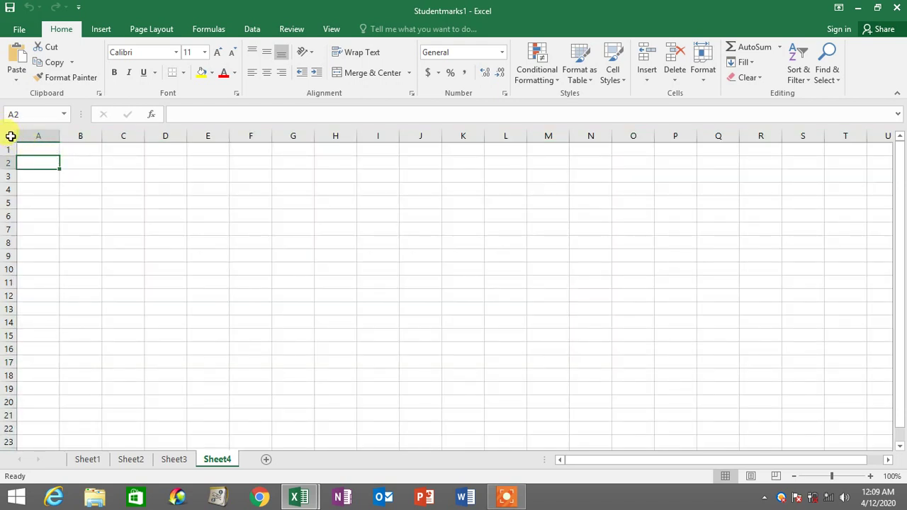
{"action": "left_click", "coordinate": [11, 136]}
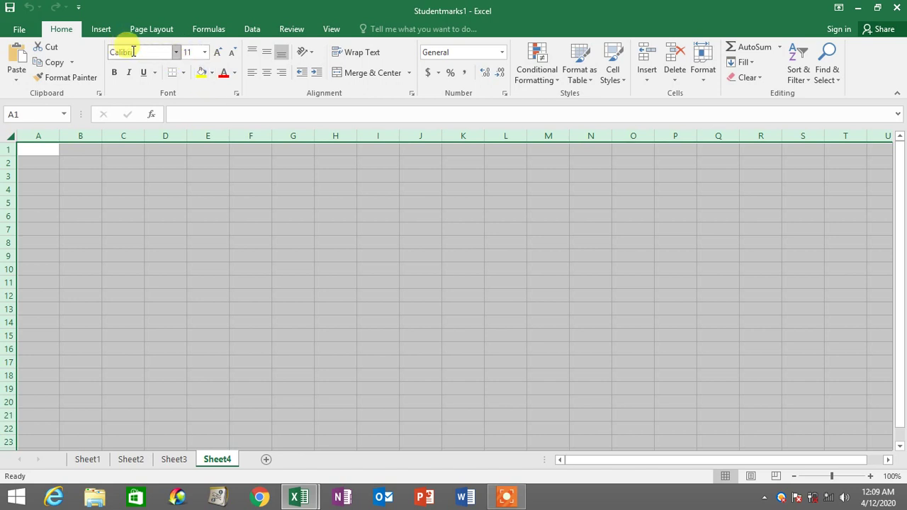
{"action": "left_click", "coordinate": [204, 51]}
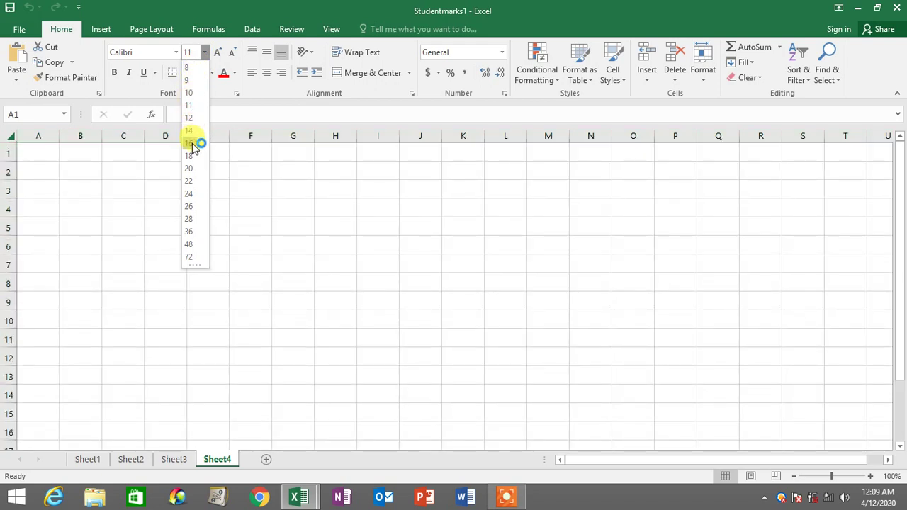
{"action": "left_click", "coordinate": [195, 144]}
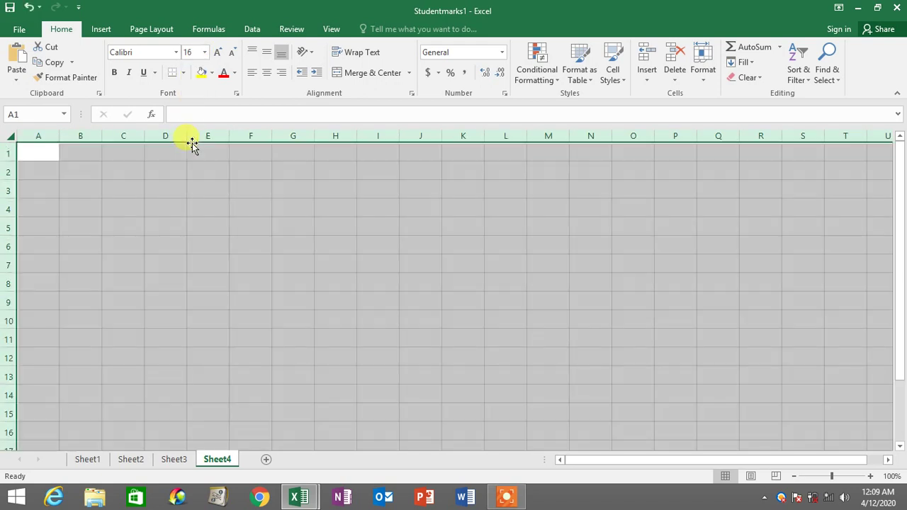
{"action": "left_click", "coordinate": [192, 189]}
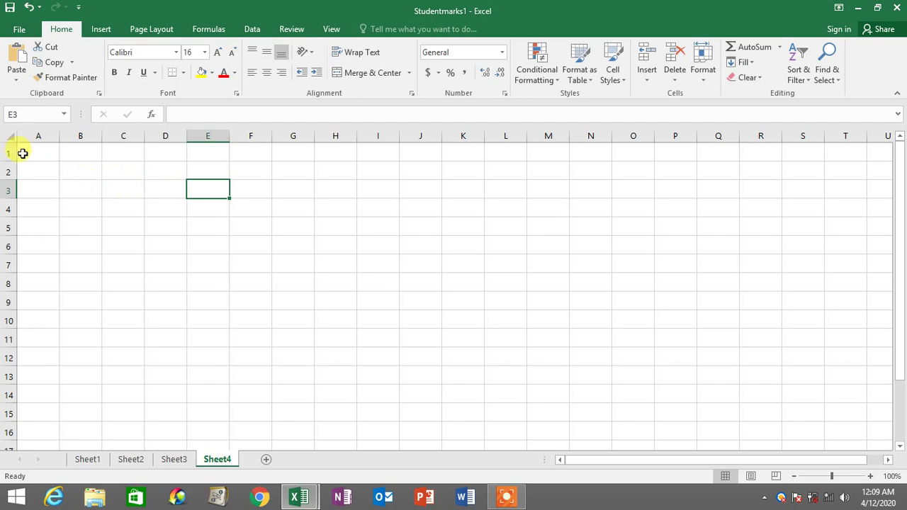
Step: Check Sheet1's title, then enter 'Students Mark' in cell B1 of Sheet4
{"action": "left_click", "coordinate": [87, 459]}
{"action": "left_click", "coordinate": [170, 244]}
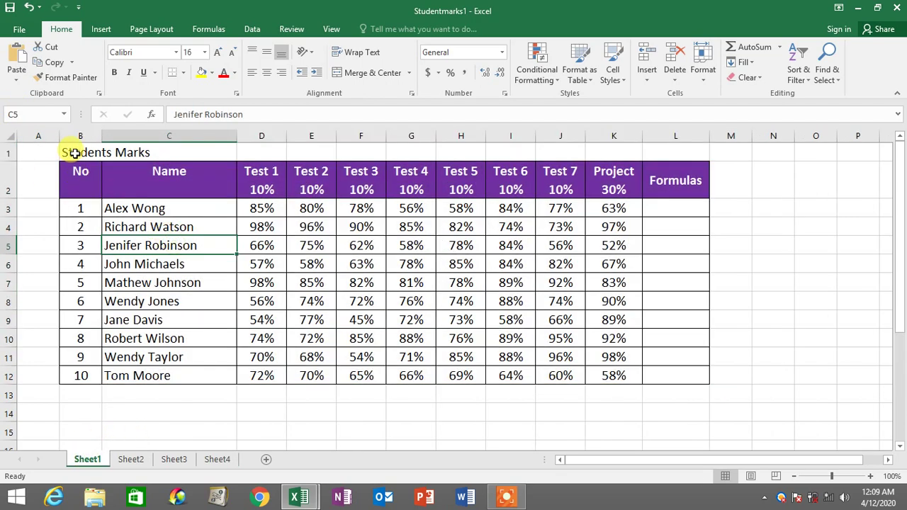
{"action": "left_click_drag", "start_coordinate": [75, 153], "coordinate": [294, 146]}
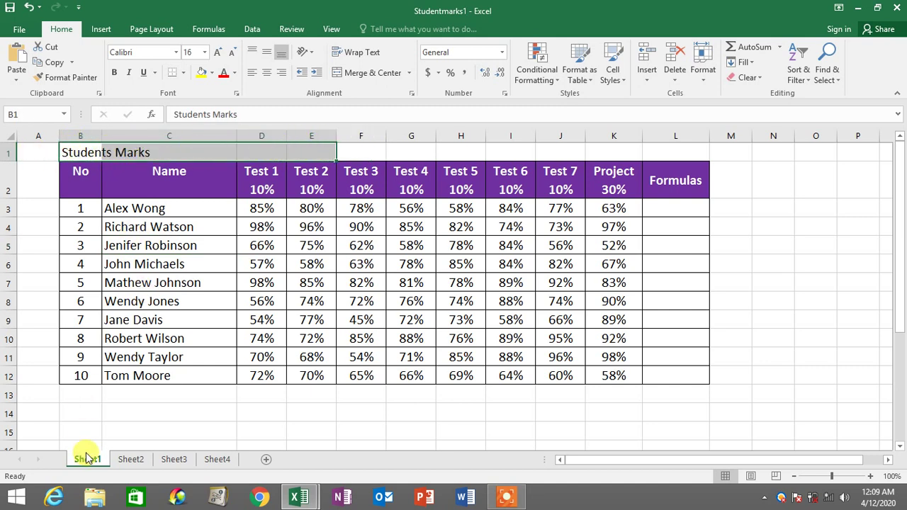
{"action": "left_click", "coordinate": [217, 460]}
{"action": "left_click", "coordinate": [89, 157]}
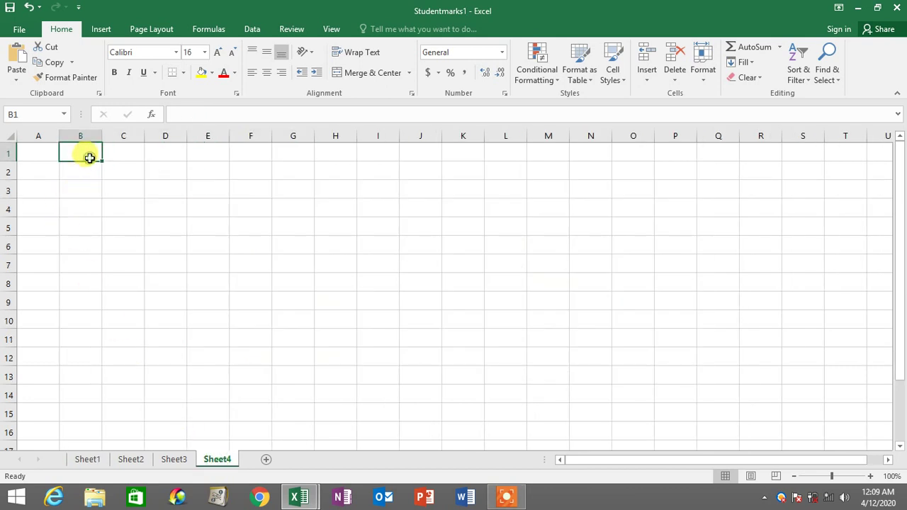
{"action": "type", "text": "S"}
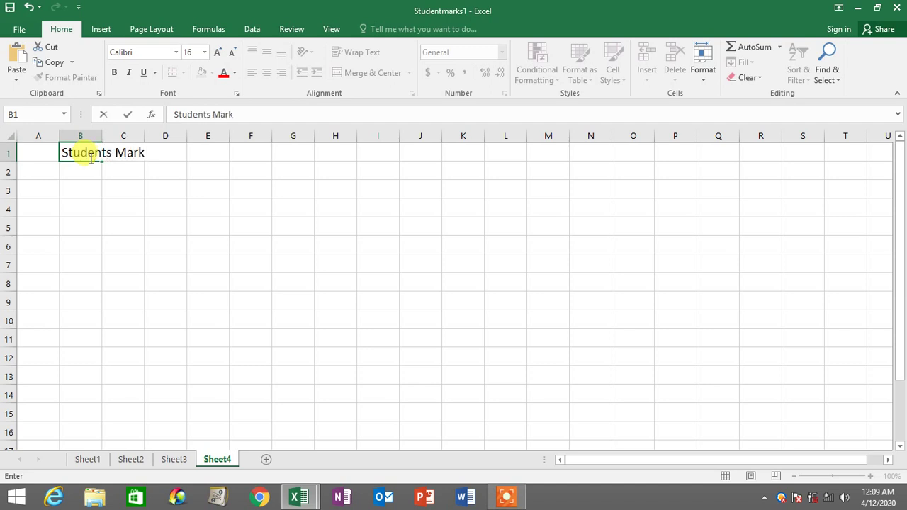
{"action": "type", "text": "tudents Mark"}
{"action": "key", "text": "Return"}
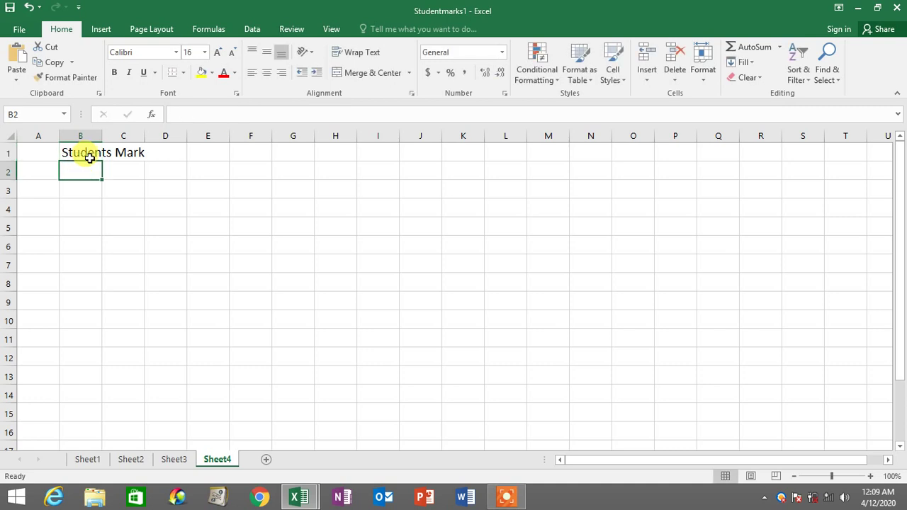
{"action": "left_click", "coordinate": [89, 156]}
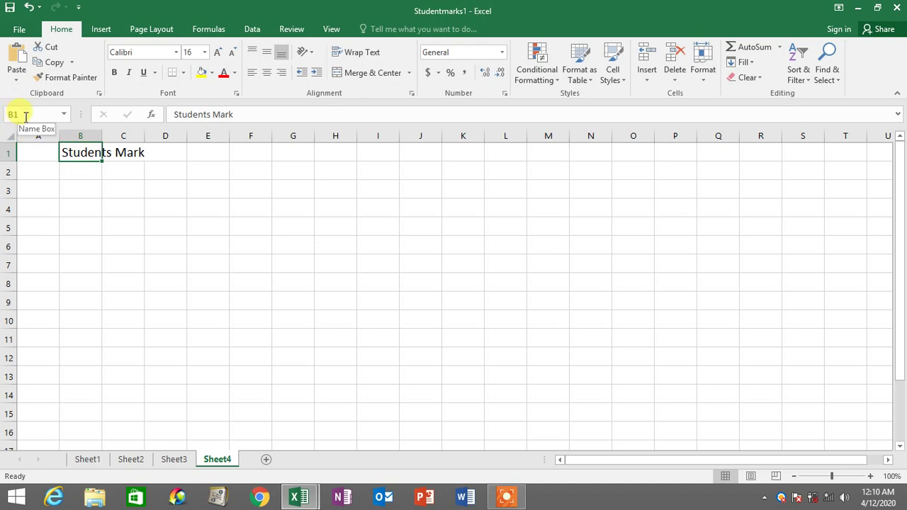
Step: Edit cell B1 to add the missing 's', making the title 'Students Marks'
{"action": "left_click", "coordinate": [82, 169]}
{"action": "left_click", "coordinate": [84, 152]}
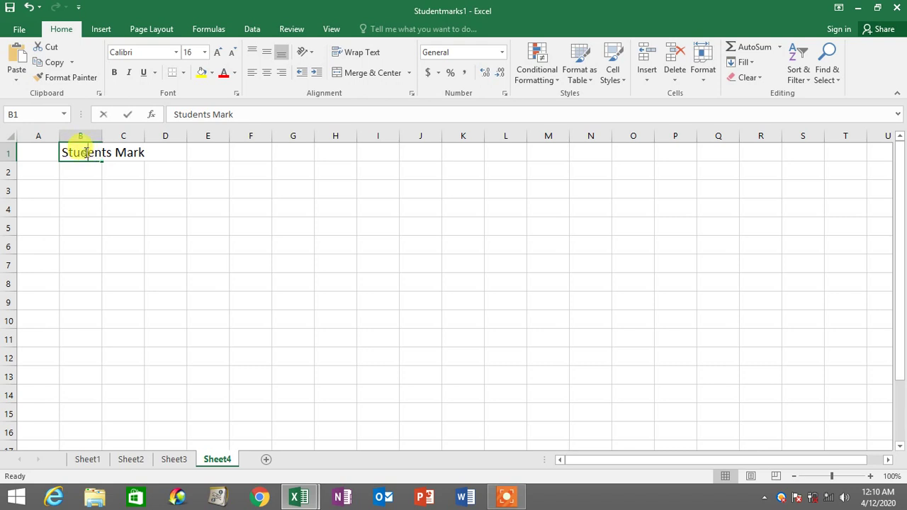
{"action": "double_click", "coordinate": [85, 152]}
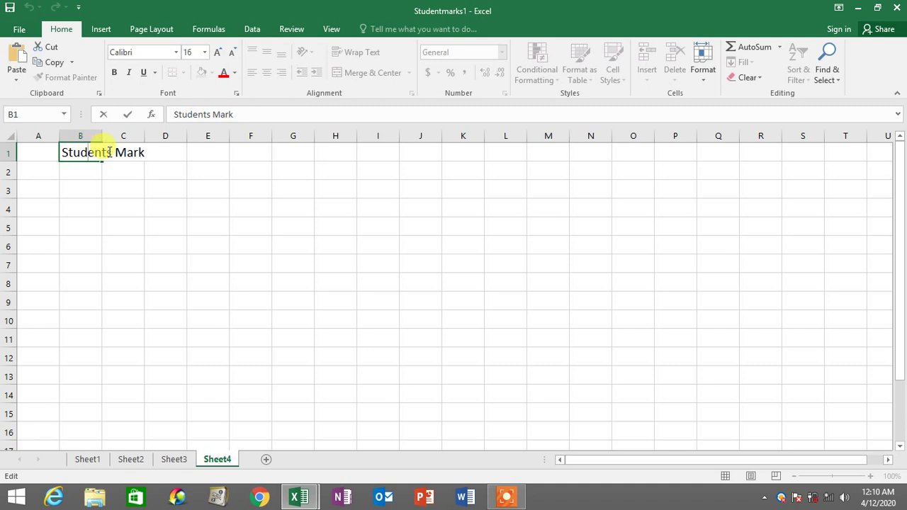
{"action": "left_click", "coordinate": [94, 155]}
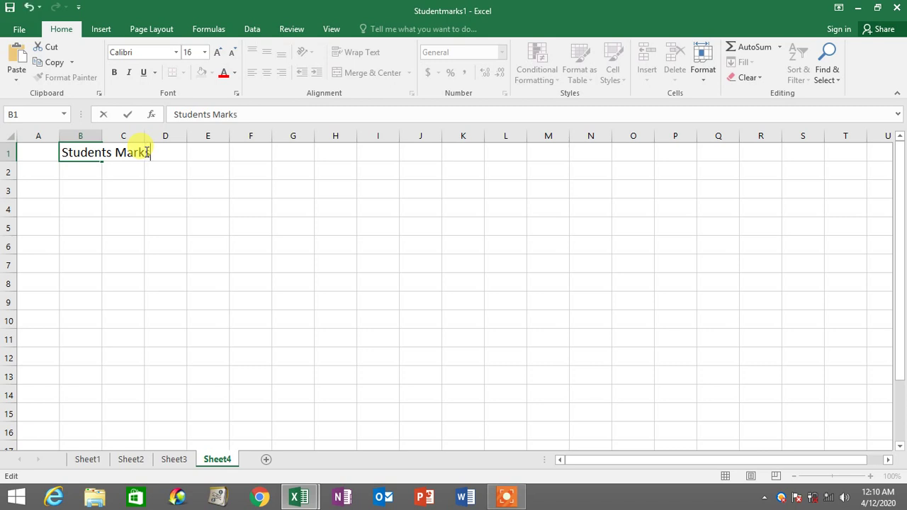
{"action": "left_click", "coordinate": [91, 167]}
{"action": "left_click", "coordinate": [121, 195]}
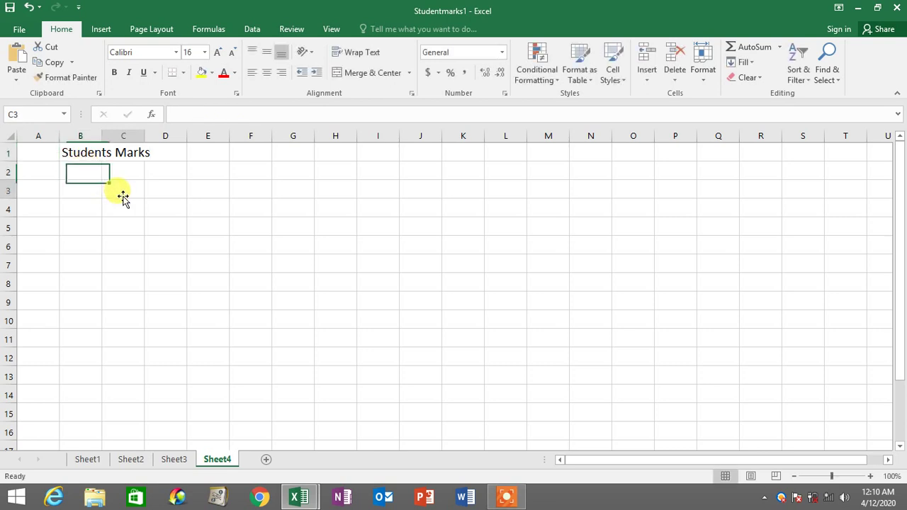
{"action": "left_click", "coordinate": [83, 157]}
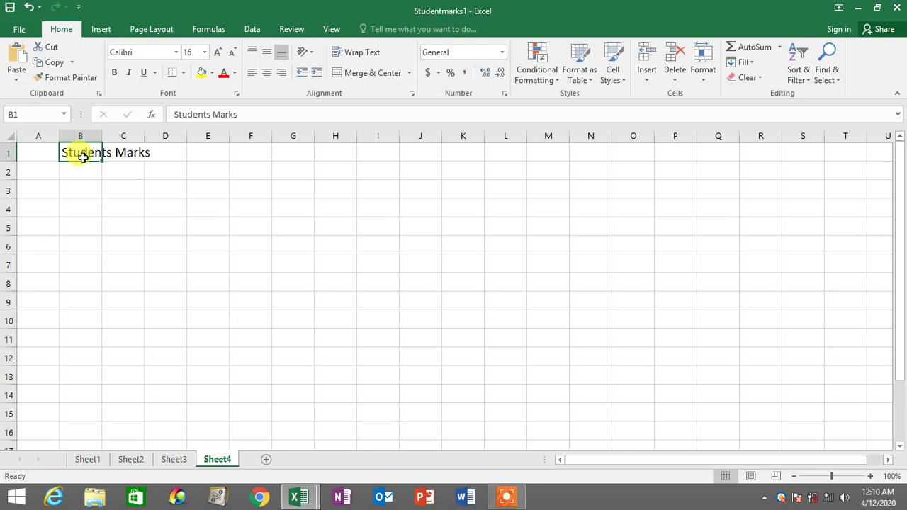
{"action": "double_click", "coordinate": [83, 158]}
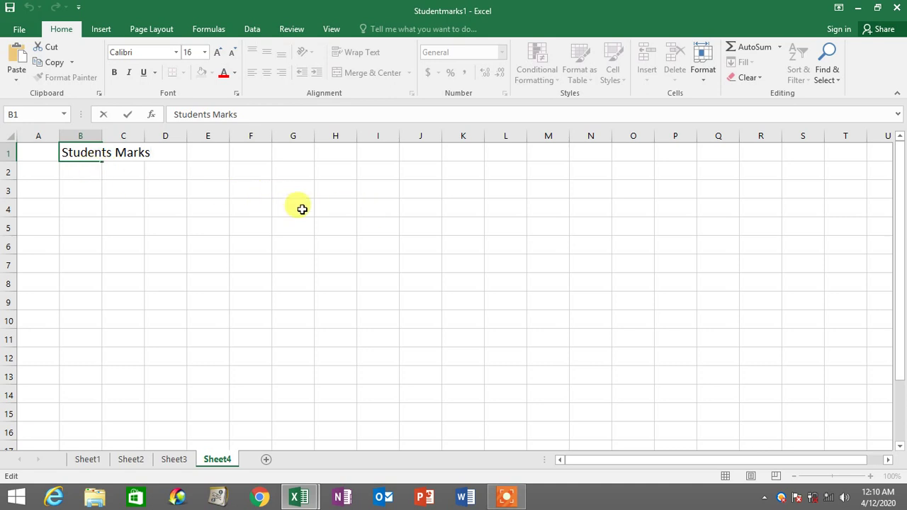
{"action": "left_click", "coordinate": [389, 209]}
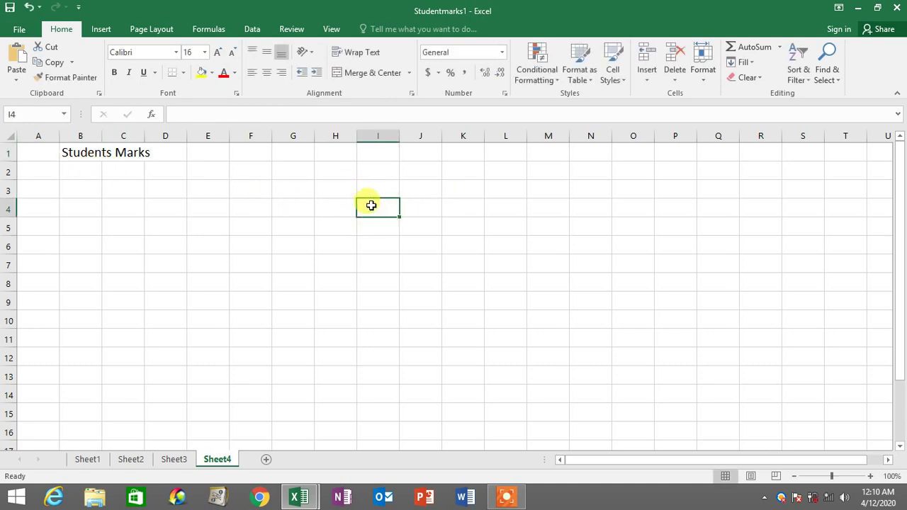
Step: Reopen B1 for editing and select the title text, keeping 'Students Marks' unchanged
{"action": "left_click", "coordinate": [84, 152]}
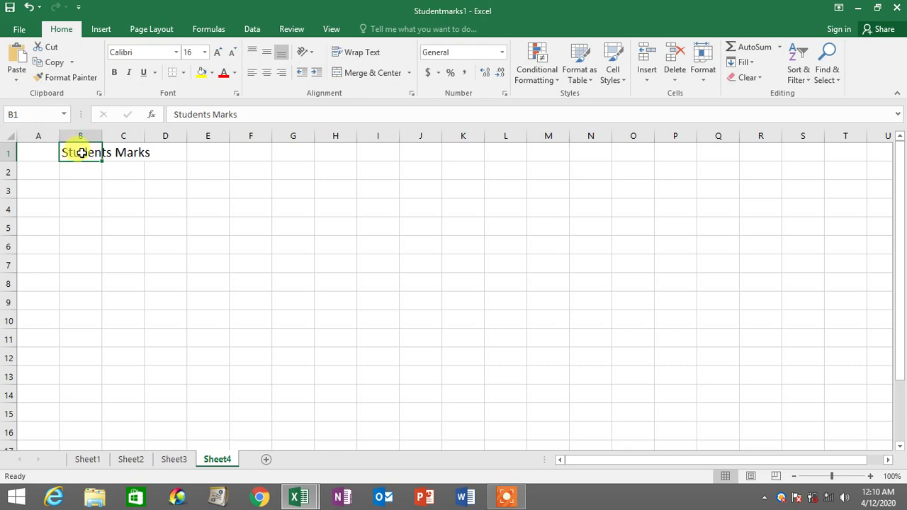
{"action": "key", "text": "F2"}
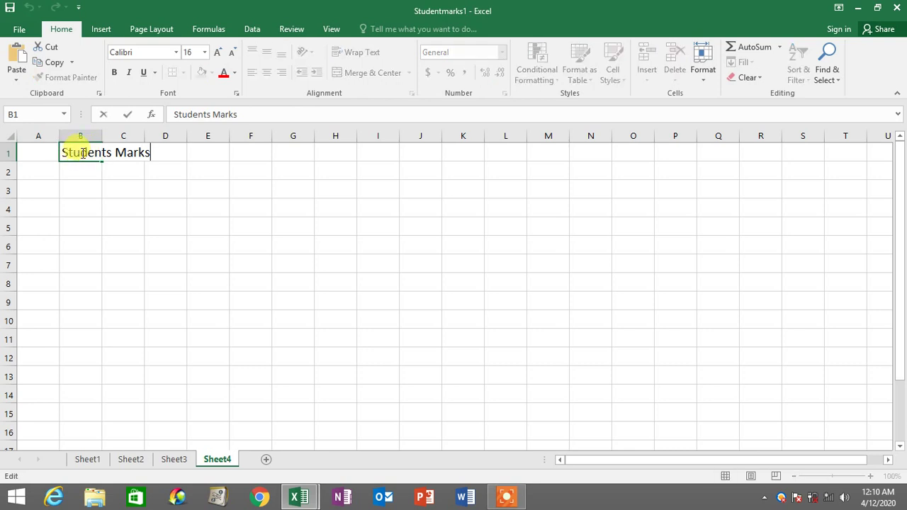
{"action": "left_click_drag", "start_coordinate": [151, 152], "coordinate": [49, 151]}
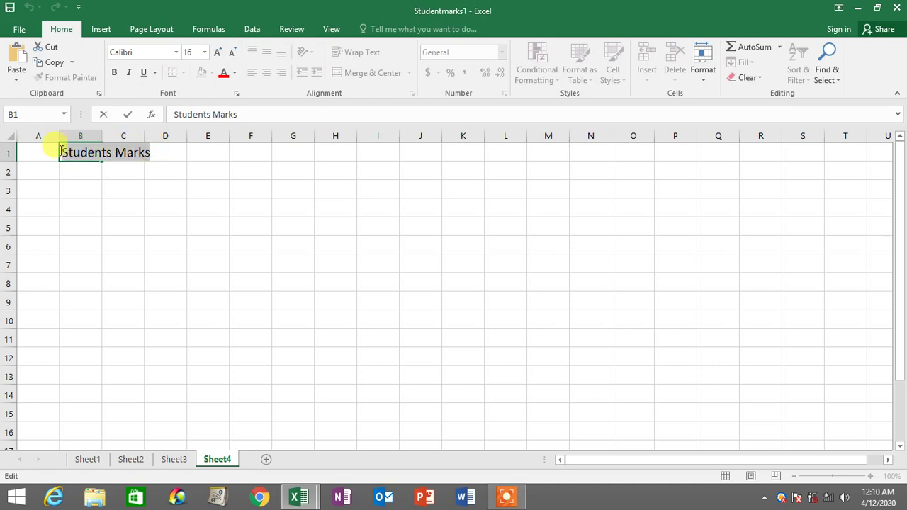
{"action": "left_click_drag", "start_coordinate": [146, 154], "coordinate": [56, 151]}
{"action": "left_click", "coordinate": [118, 168]}
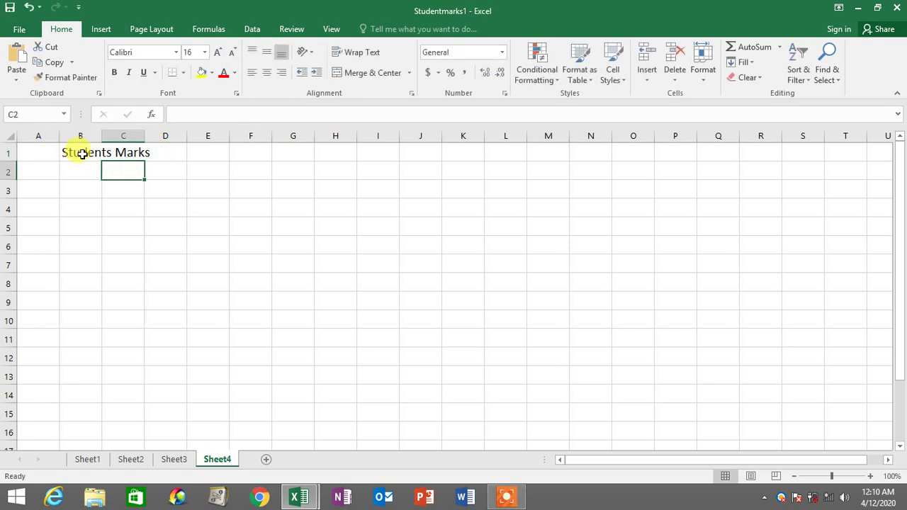
{"action": "left_click", "coordinate": [80, 151]}
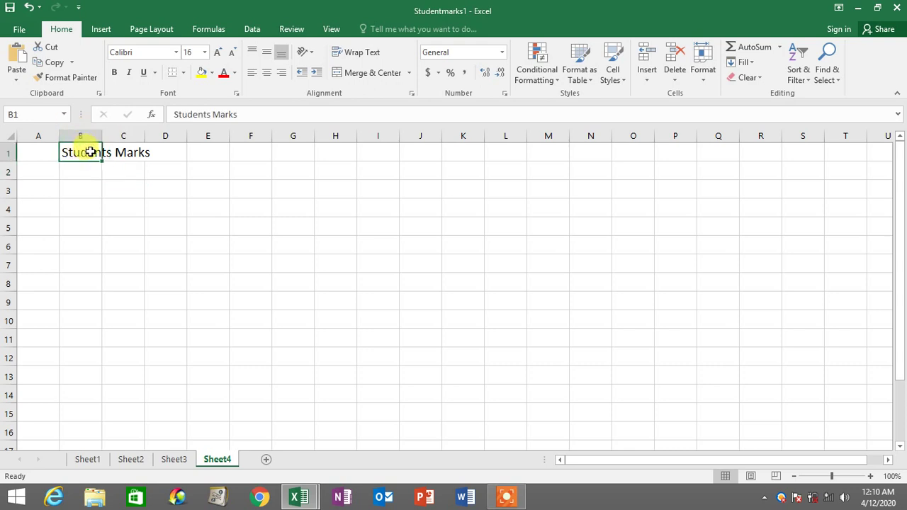
{"action": "double_click", "coordinate": [91, 151]}
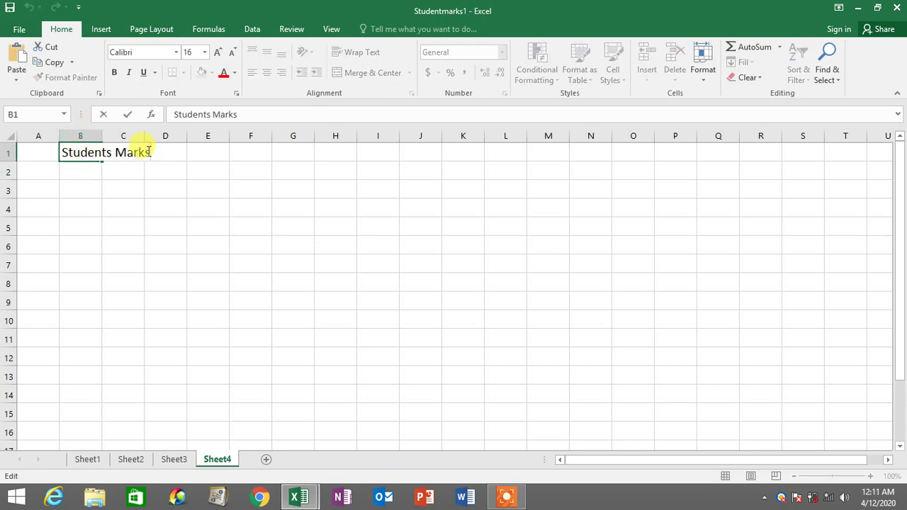
{"action": "left_click", "coordinate": [116, 152]}
{"action": "left_click_drag", "start_coordinate": [148, 150], "coordinate": [71, 152]}
{"action": "left_click_drag", "start_coordinate": [145, 152], "coordinate": [63, 154]}
{"action": "left_click", "coordinate": [106, 175]}
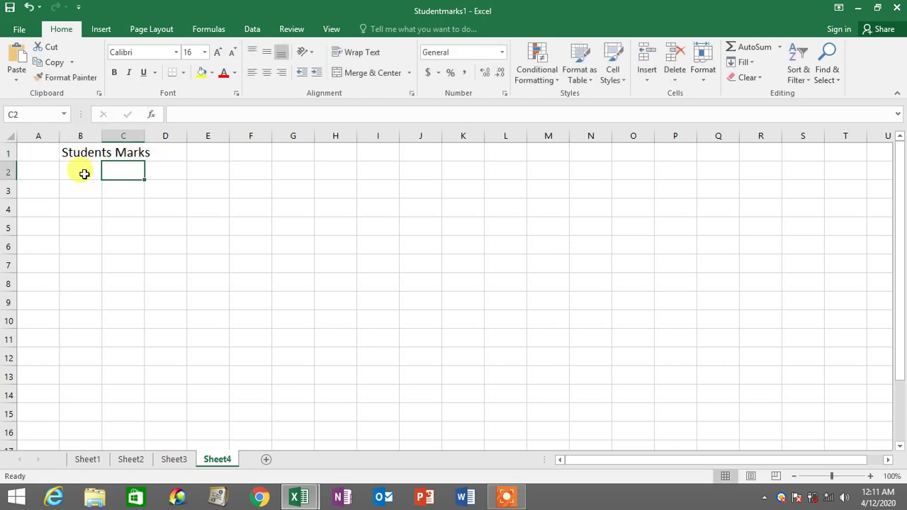
Step: Review the No, Name and Test 1–3 headers in Sheet1's marks table
{"action": "left_click", "coordinate": [86, 460]}
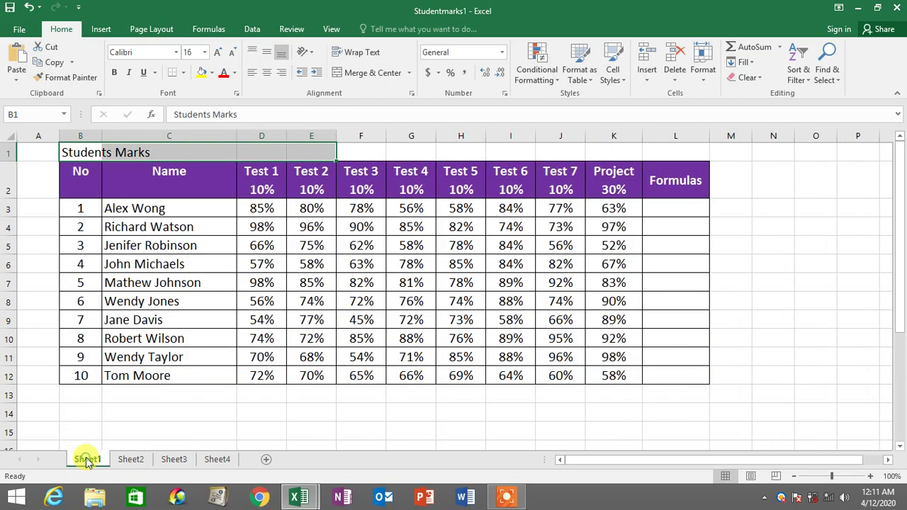
{"action": "left_click", "coordinate": [77, 175]}
{"action": "left_click", "coordinate": [177, 172]}
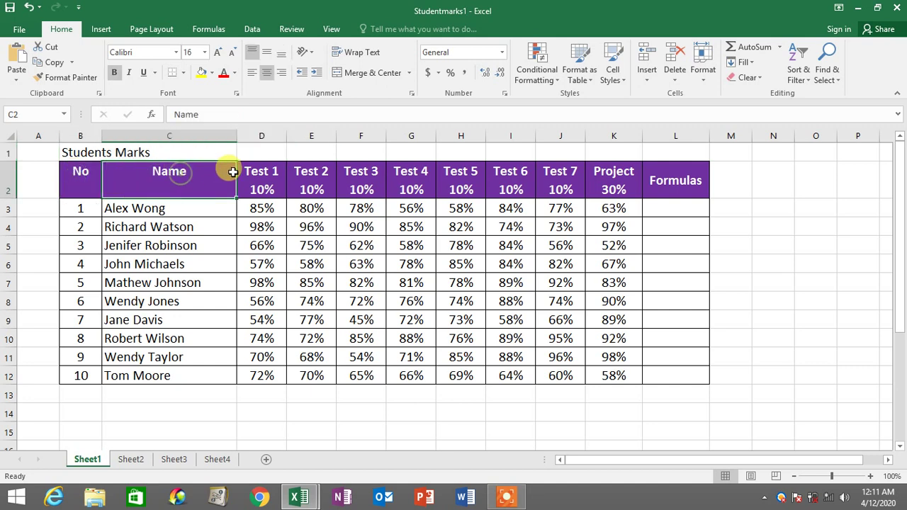
{"action": "left_click", "coordinate": [253, 177]}
{"action": "left_click", "coordinate": [319, 181]}
{"action": "left_click", "coordinate": [358, 178]}
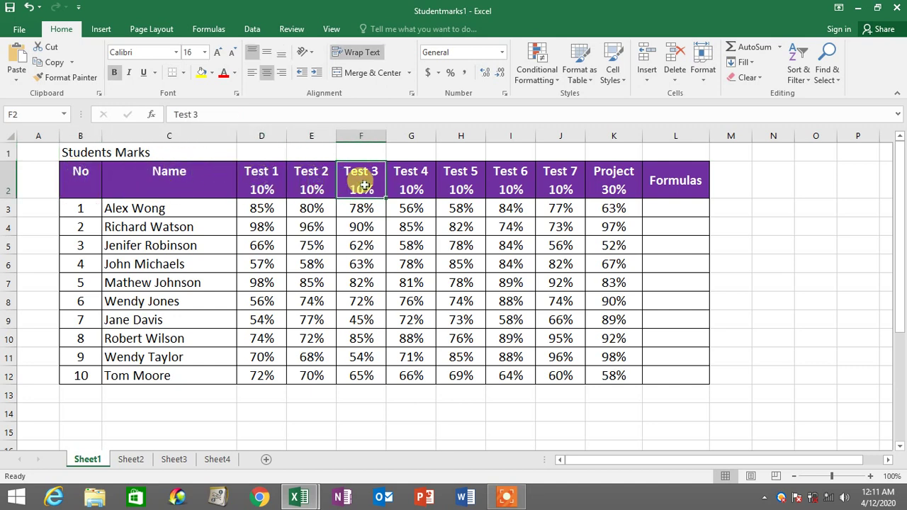
{"action": "left_click_drag", "start_coordinate": [416, 188], "coordinate": [658, 351]}
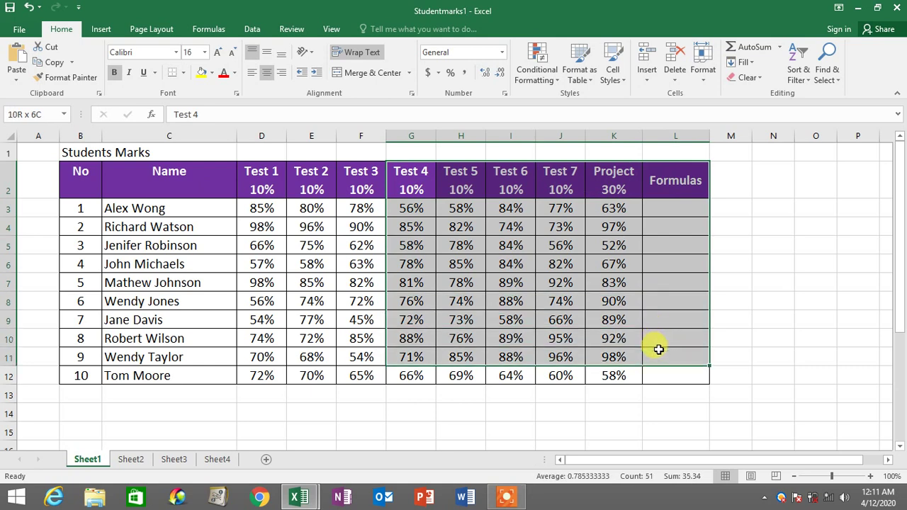
{"action": "left_click", "coordinate": [88, 186]}
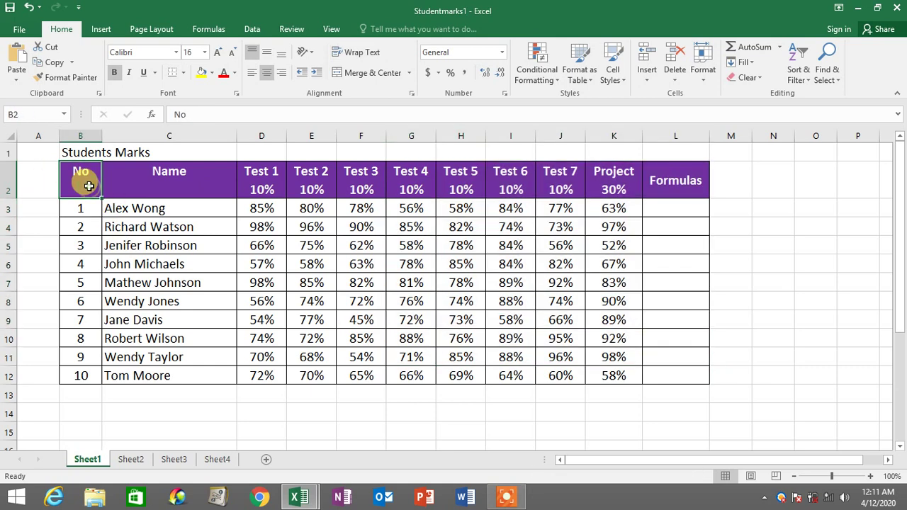
Step: Enter the headers 'No' in B2 and 'Name' in C2 on Sheet4
{"action": "left_click", "coordinate": [216, 460]}
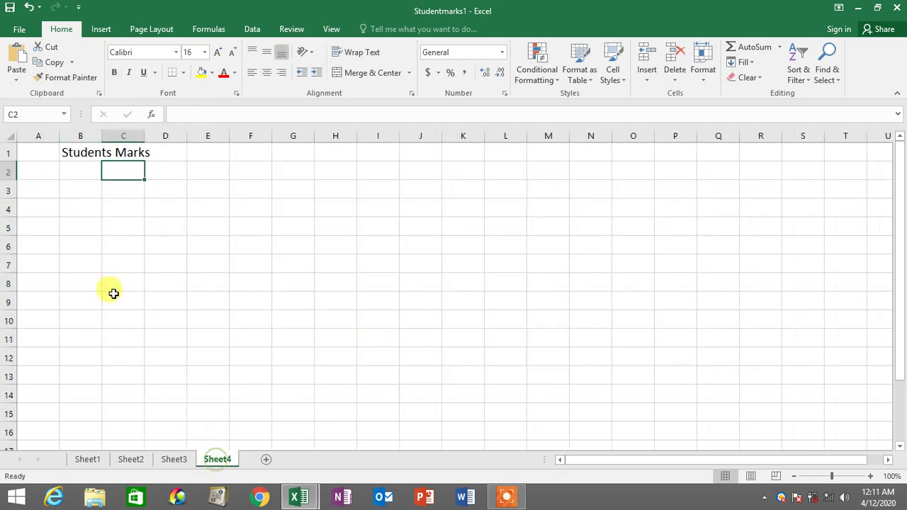
{"action": "left_click", "coordinate": [75, 174]}
{"action": "type", "text": "N"}
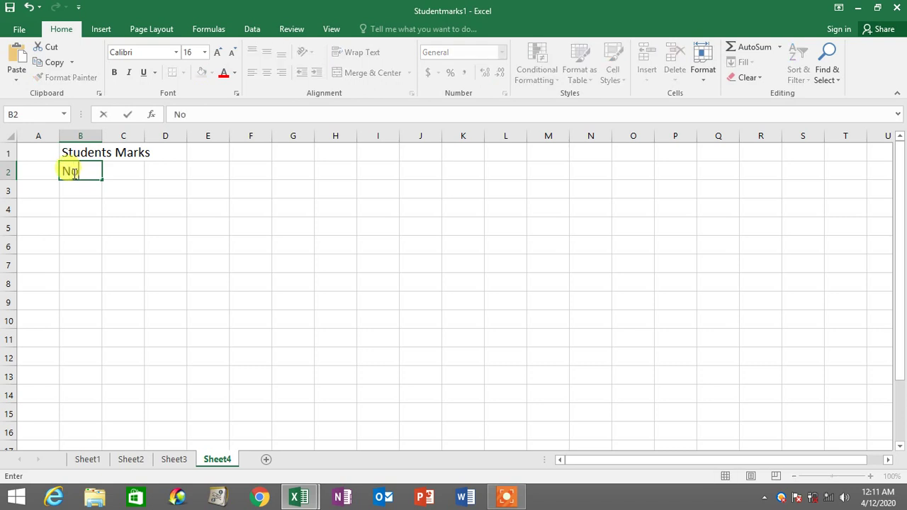
{"action": "type", "text": "o"}
{"action": "left_click", "coordinate": [91, 186]}
{"action": "left_click", "coordinate": [87, 170]}
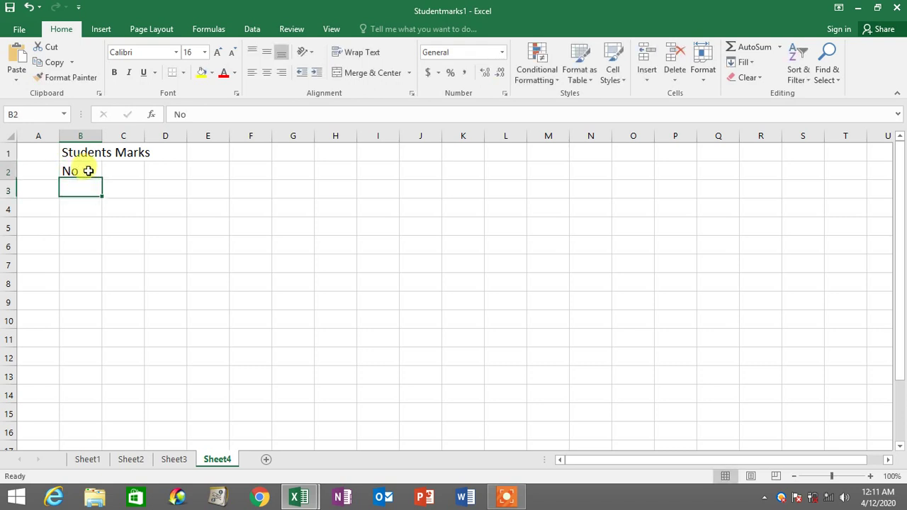
{"action": "left_click", "coordinate": [129, 170]}
{"action": "left_click", "coordinate": [87, 459]}
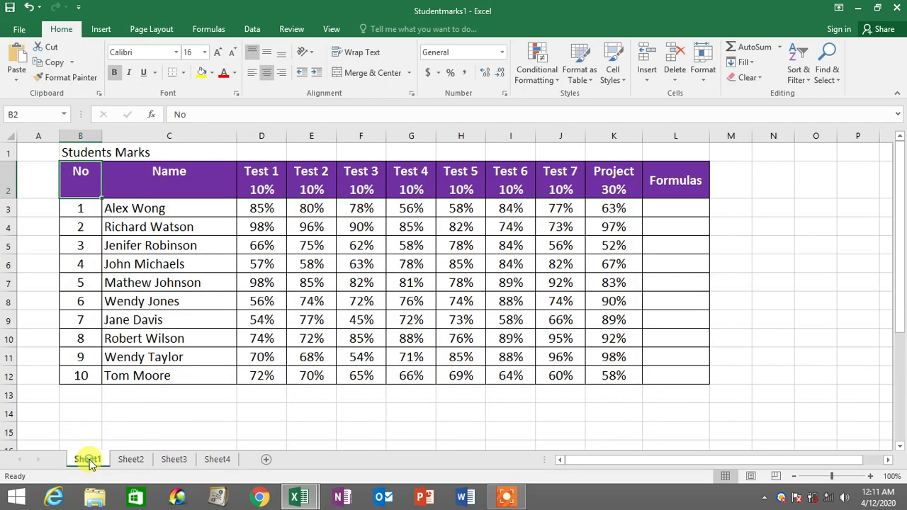
{"action": "left_click", "coordinate": [226, 459]}
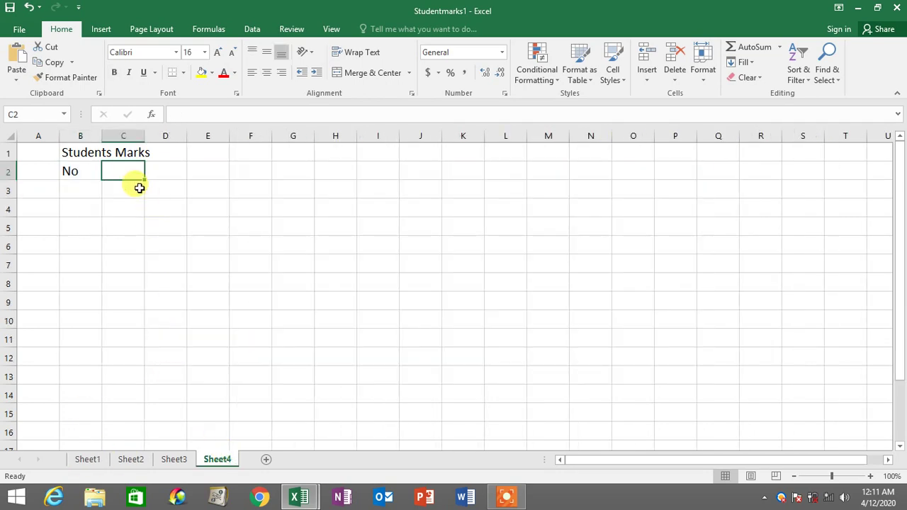
{"action": "type", "text": "Na"}
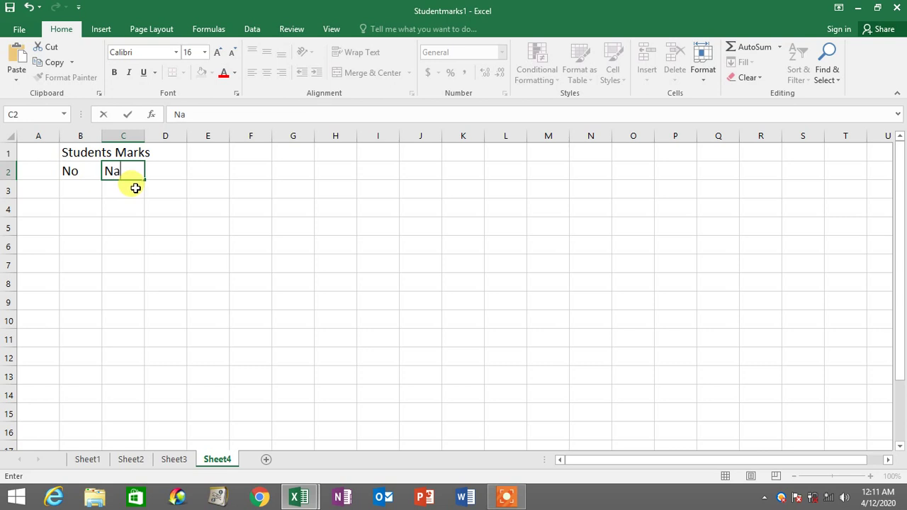
{"action": "type", "text": "me"}
{"action": "left_click", "coordinate": [152, 202]}
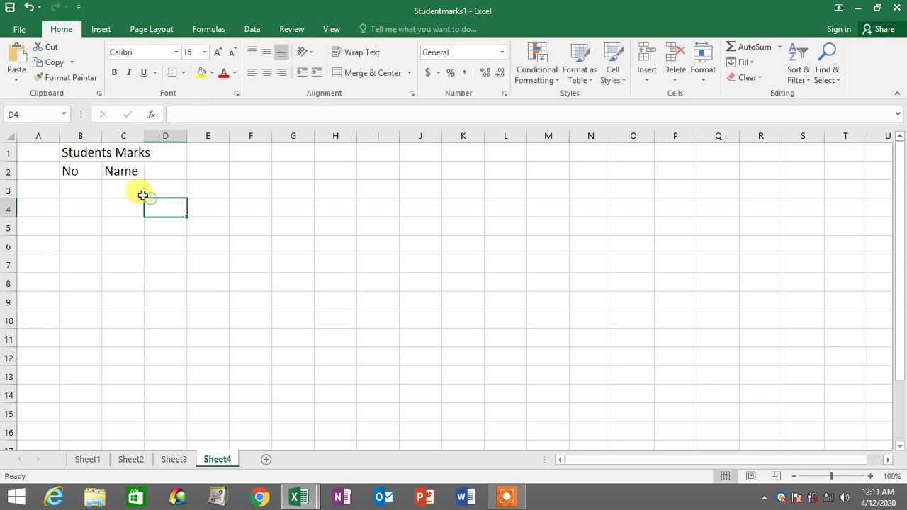
{"action": "left_click", "coordinate": [132, 178]}
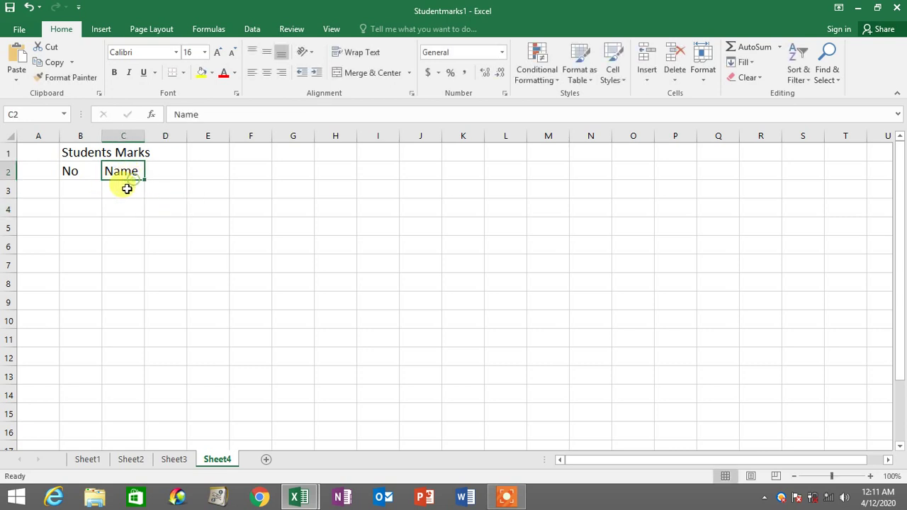
{"action": "left_click", "coordinate": [126, 189]}
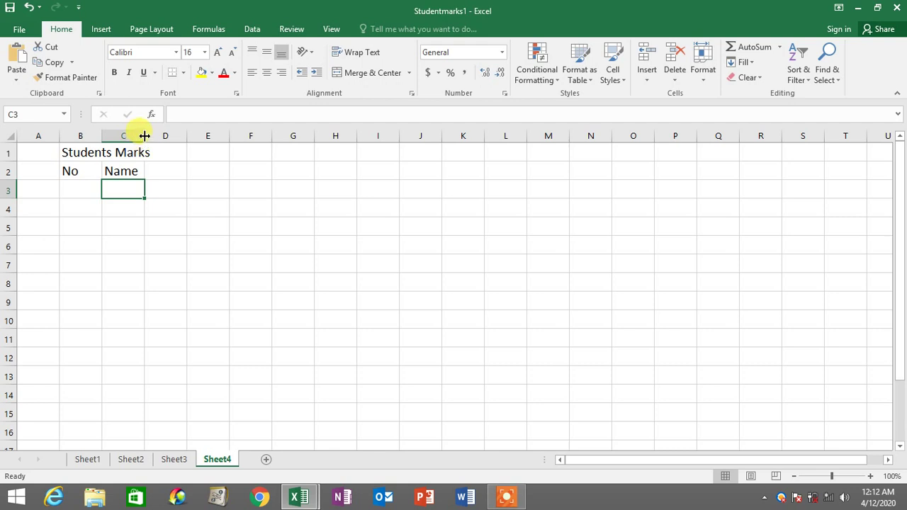
Step: Widen column C on Sheet4 to a width of 28.00
{"action": "left_click_drag", "start_coordinate": [144, 135], "coordinate": [235, 136]}
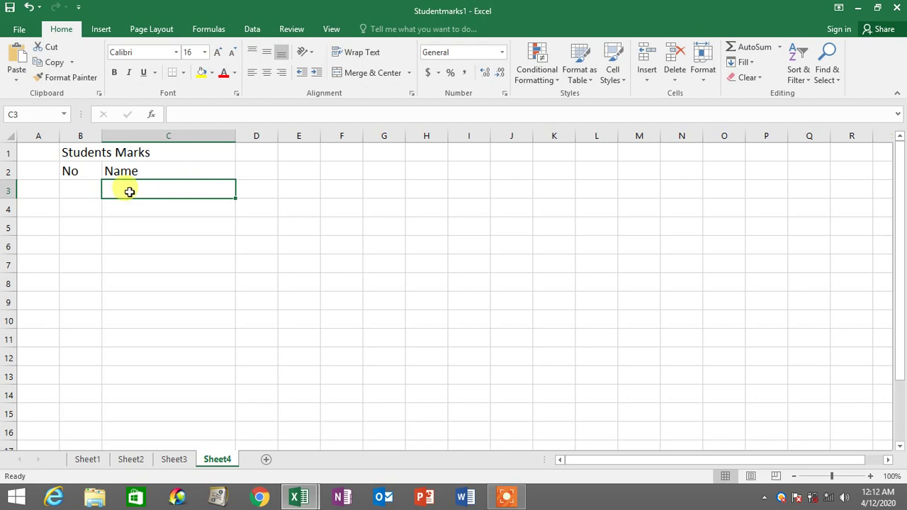
{"action": "left_click", "coordinate": [150, 174]}
{"action": "left_click", "coordinate": [124, 188]}
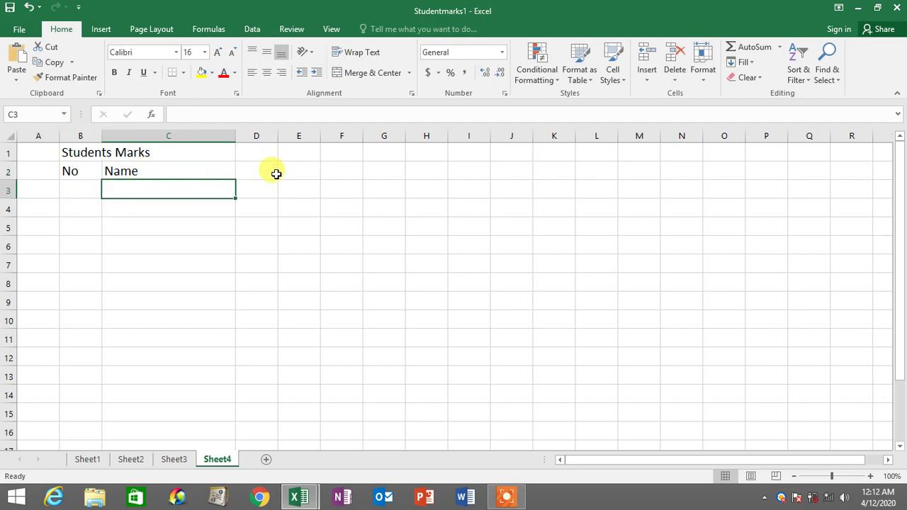
Step: Check Sheet1's Test 1–3 headings, then return to Sheet4 and select D2
{"action": "left_click", "coordinate": [89, 459]}
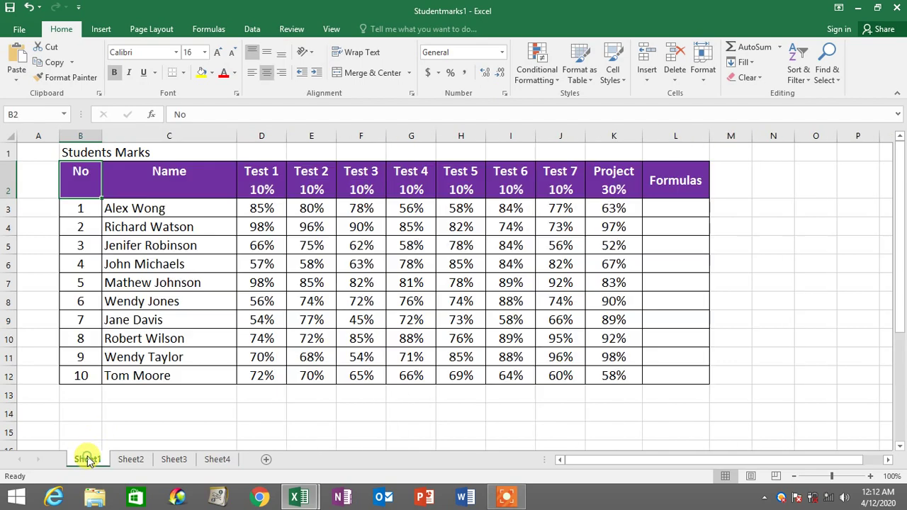
{"action": "left_click", "coordinate": [266, 181]}
{"action": "left_click", "coordinate": [315, 180]}
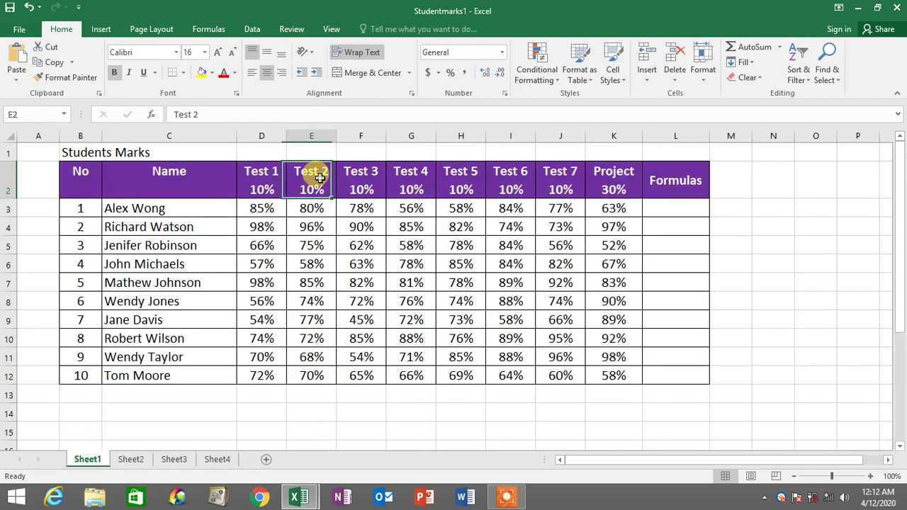
{"action": "left_click", "coordinate": [361, 178]}
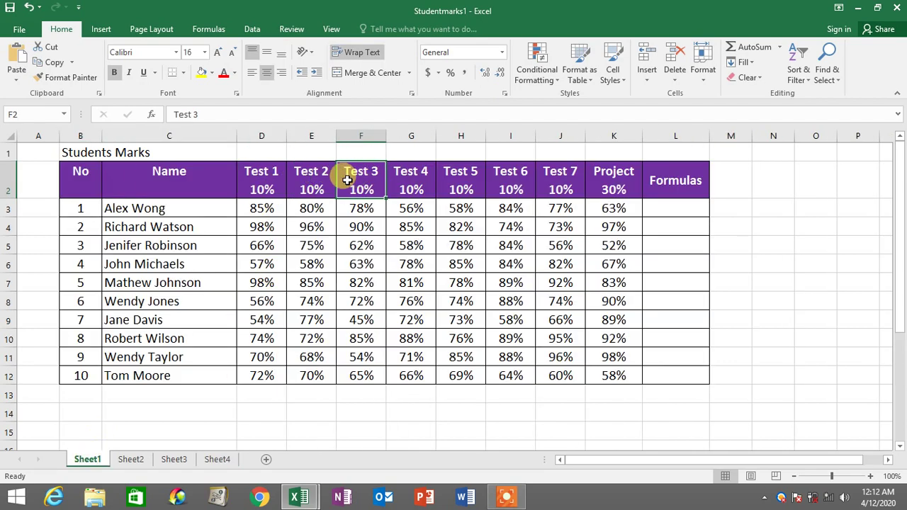
{"action": "left_click", "coordinate": [265, 184]}
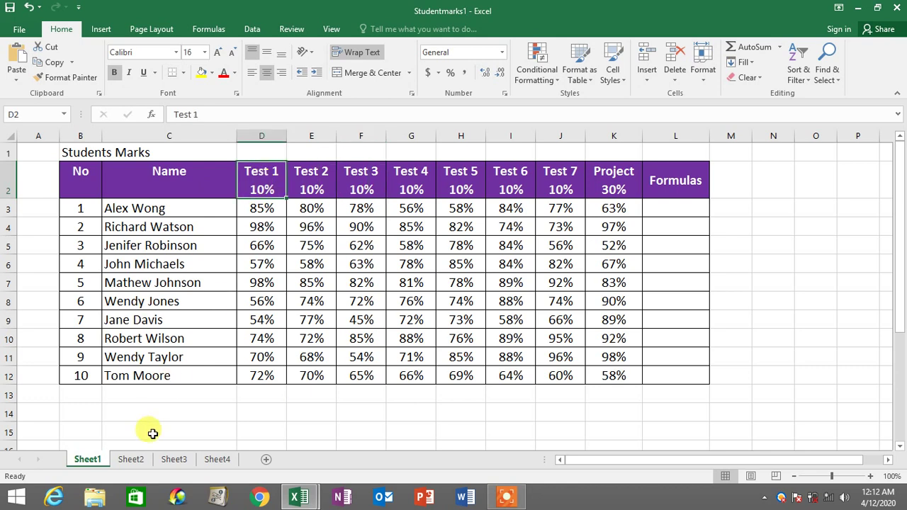
{"action": "left_click", "coordinate": [219, 460]}
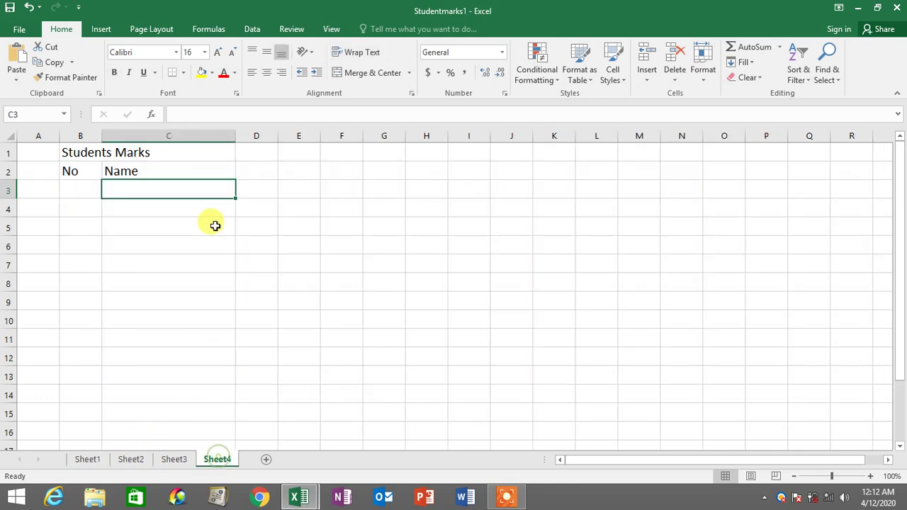
{"action": "left_click", "coordinate": [254, 168]}
Step: Enter the headings Test 1 in D2 and Test 2 in E2
{"action": "type", "text": "T"}
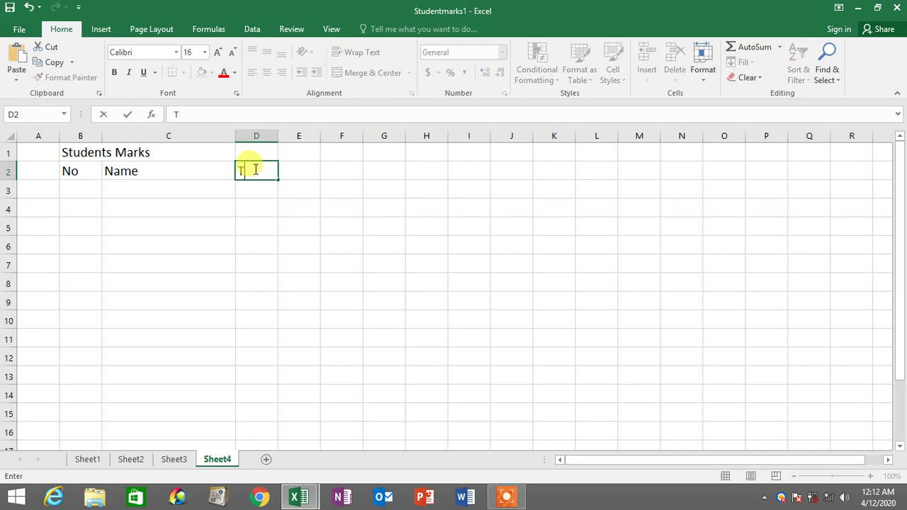
{"action": "type", "text": "est 1"}
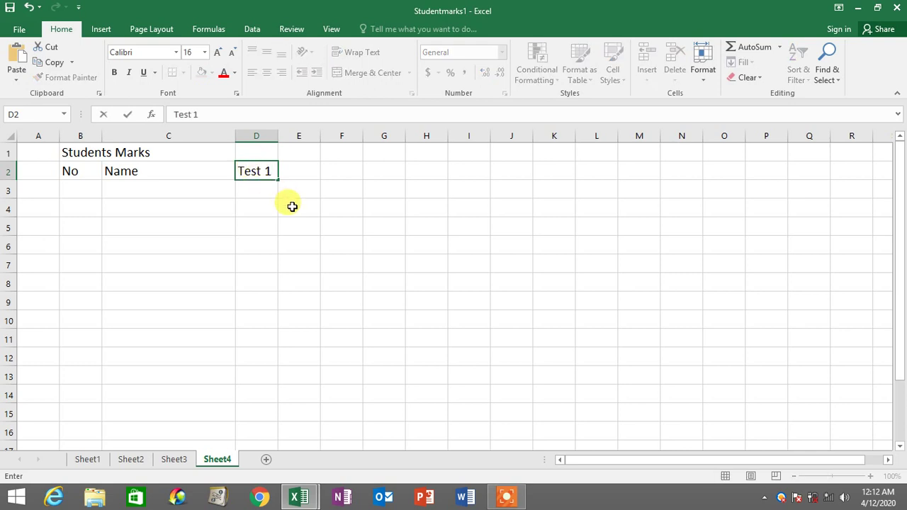
{"action": "left_click", "coordinate": [291, 205]}
{"action": "left_click", "coordinate": [297, 173]}
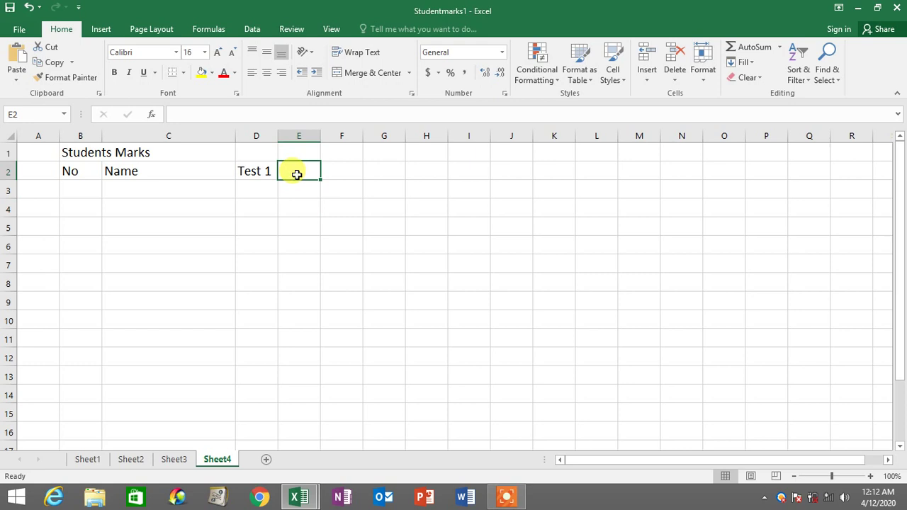
{"action": "type", "text": "Test "}
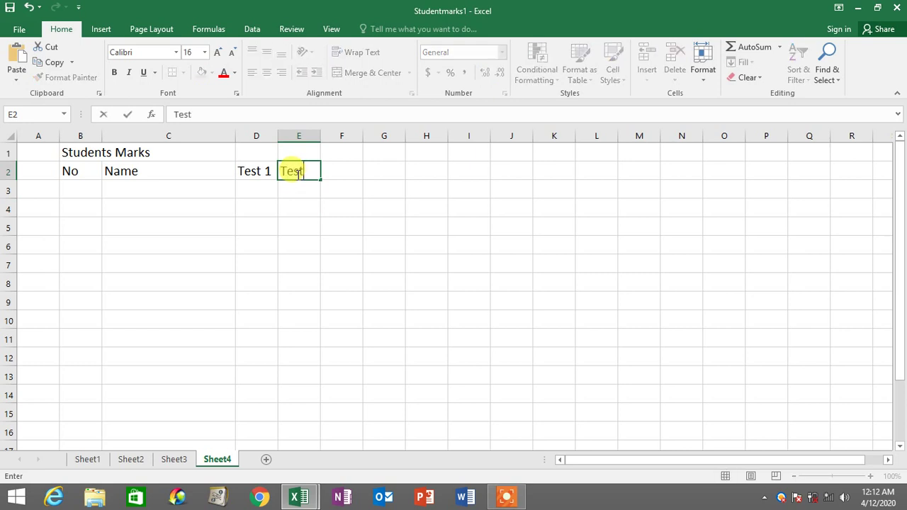
{"action": "type", "text": "2"}
{"action": "left_click", "coordinate": [318, 205]}
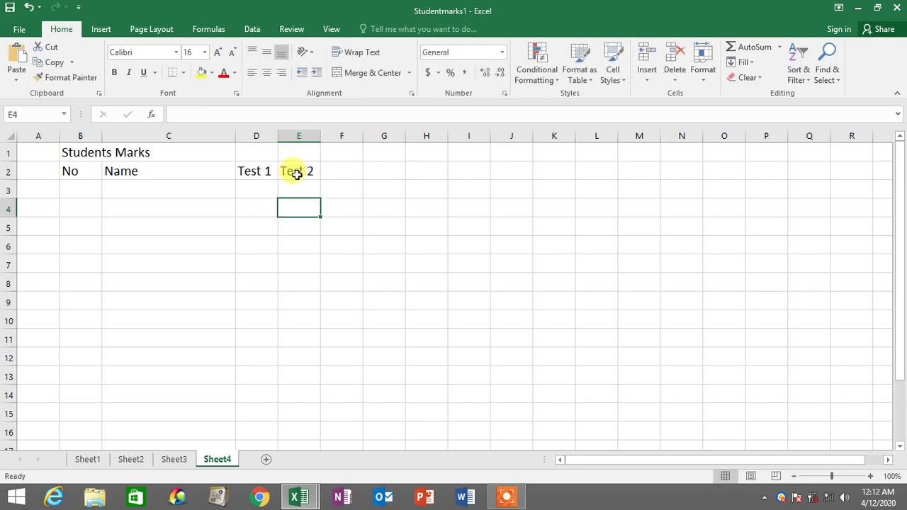
{"action": "left_click", "coordinate": [263, 170]}
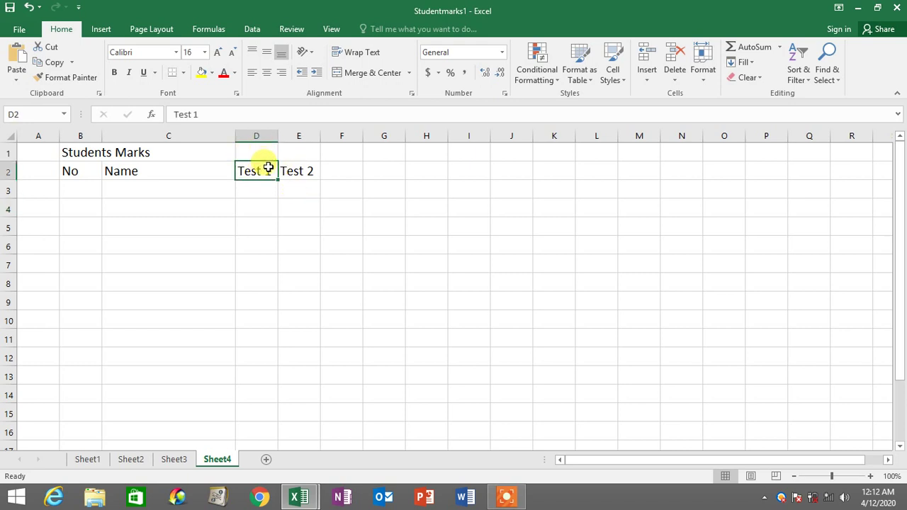
{"action": "left_click", "coordinate": [298, 170]}
{"action": "left_click", "coordinate": [259, 172]}
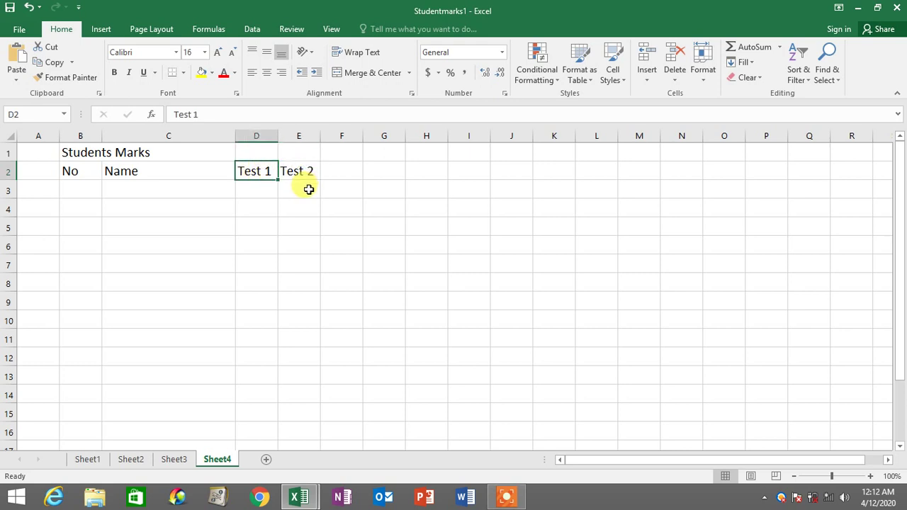
Step: Add Test 3 in F2 and Test 4 in G2 to complete the header row
{"action": "key", "text": "Right"}
{"action": "key", "text": "Right"}
{"action": "key", "text": "Right"}
{"action": "key", "text": "Right"}
{"action": "key", "text": "Right"}
{"action": "key", "text": "Right"}
{"action": "key", "text": "Right"}
{"action": "key", "text": "Right"}
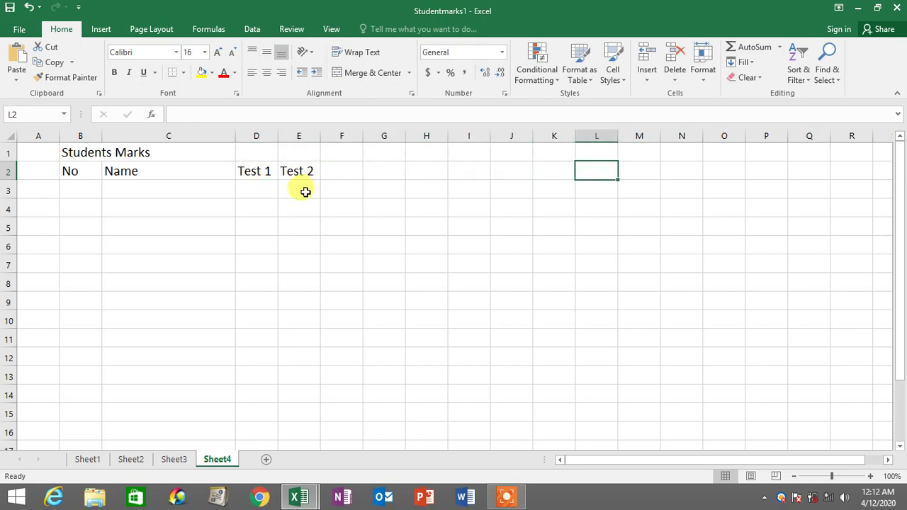
{"action": "key", "text": "Left"}
{"action": "key", "text": "Left"}
{"action": "key", "text": "Left"}
{"action": "key", "text": "Left"}
{"action": "key", "text": "Left"}
{"action": "key", "text": "Left"}
{"action": "key", "text": "Left"}
{"action": "key", "text": "Left"}
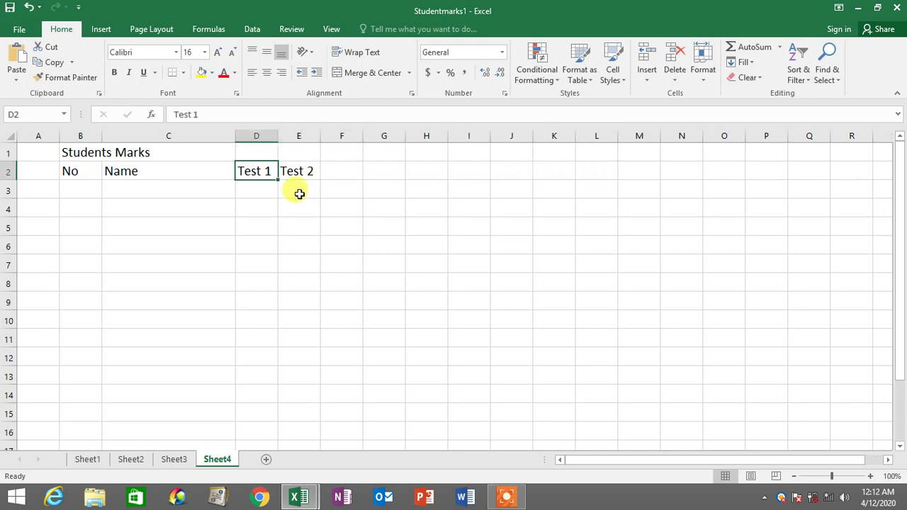
{"action": "key", "text": "Right"}
{"action": "key", "text": "Right"}
{"action": "key", "text": "Right"}
{"action": "key", "text": "Right"}
{"action": "key", "text": "Right"}
{"action": "key", "text": "Right"}
{"action": "key", "text": "Right"}
{"action": "key", "text": "Right"}
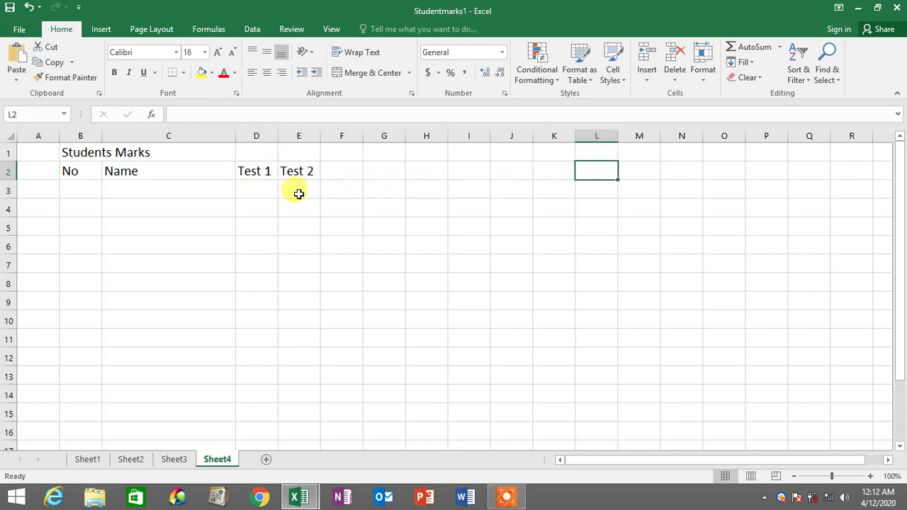
{"action": "key", "text": "Left"}
{"action": "key", "text": "Left"}
{"action": "key", "text": "Left"}
{"action": "key", "text": "Left"}
{"action": "key", "text": "Left"}
{"action": "key", "text": "Left"}
{"action": "key", "text": "Left"}
{"action": "key", "text": "Left"}
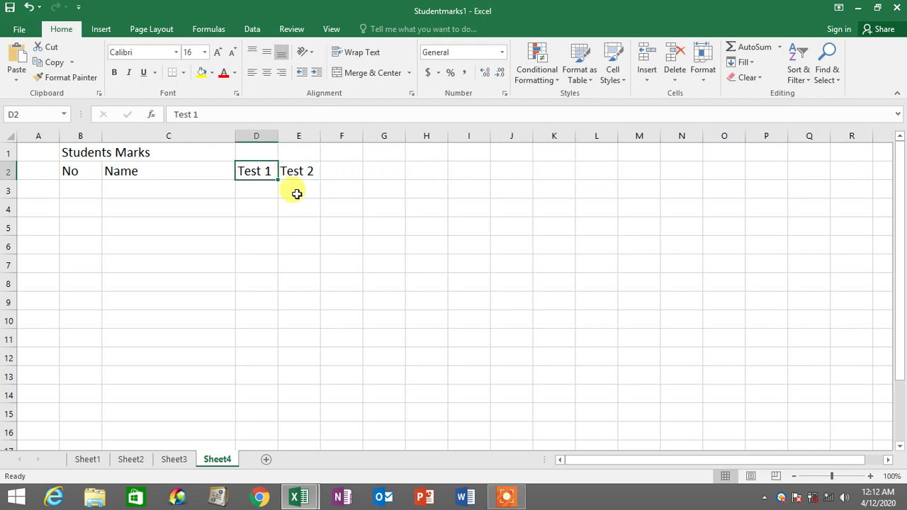
{"action": "key", "text": "Right"}
{"action": "key", "text": "Right"}
{"action": "key", "text": "Right"}
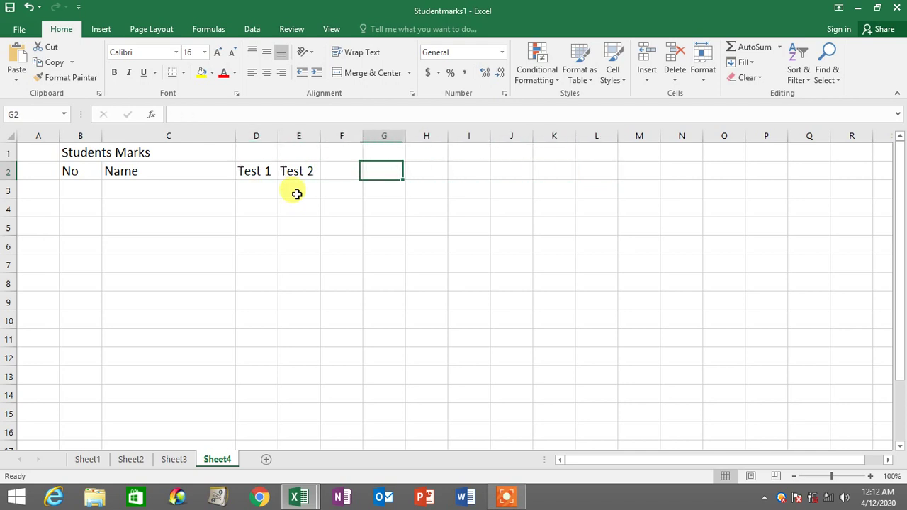
{"action": "key", "text": "Left"}
{"action": "key", "text": "Left"}
{"action": "key", "text": "Left"}
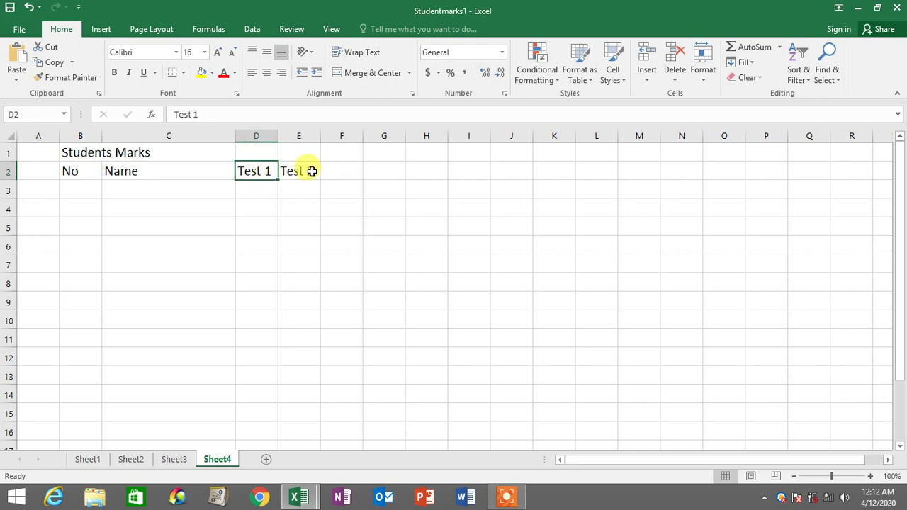
{"action": "key", "text": "Right"}
{"action": "key", "text": "Right"}
{"action": "key", "text": "Right"}
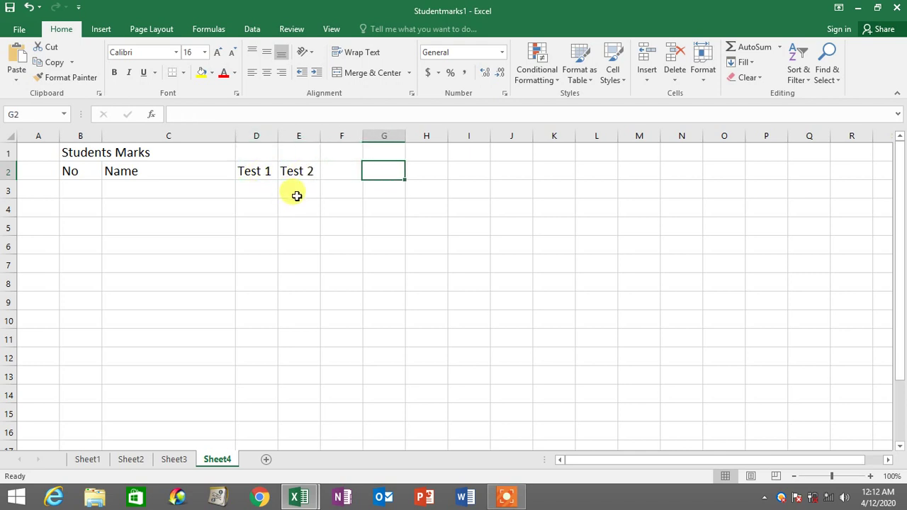
{"action": "key", "text": "Left"}
{"action": "key", "text": "Left"}
{"action": "key", "text": "Left"}
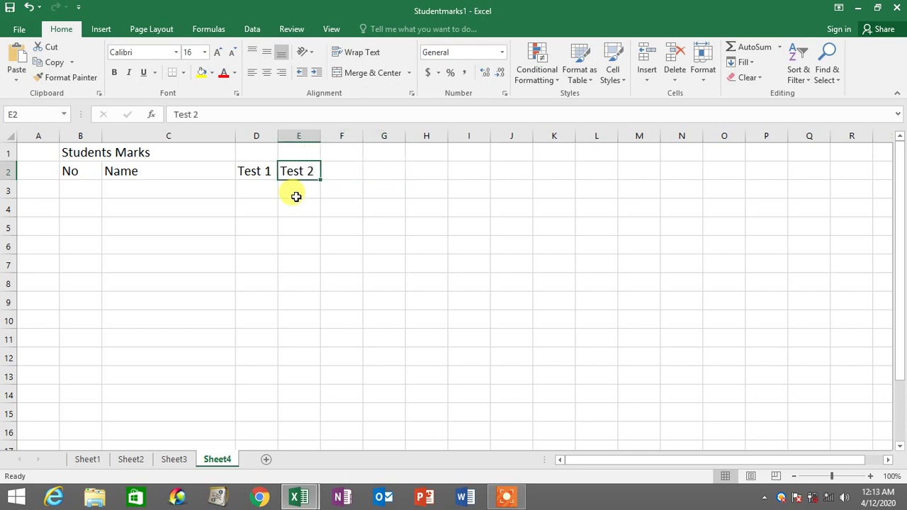
{"action": "key", "text": "Right"}
{"action": "key", "text": "Right"}
{"action": "key", "text": "Right"}
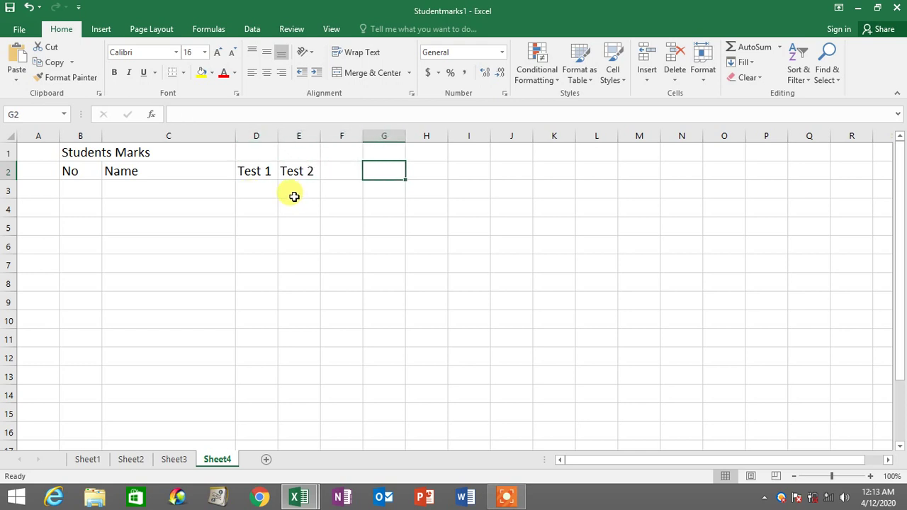
{"action": "key", "text": "Left"}
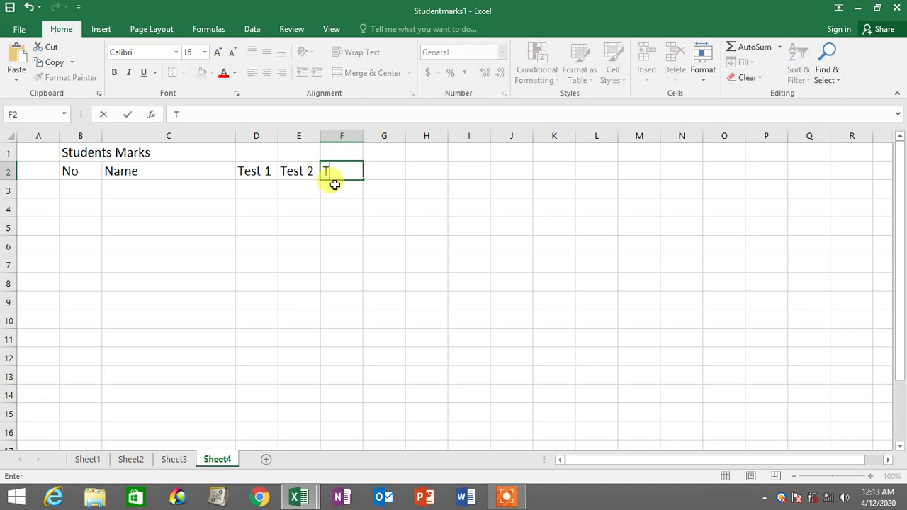
{"action": "type", "text": "Test 3"}
{"action": "key", "text": "Right"}
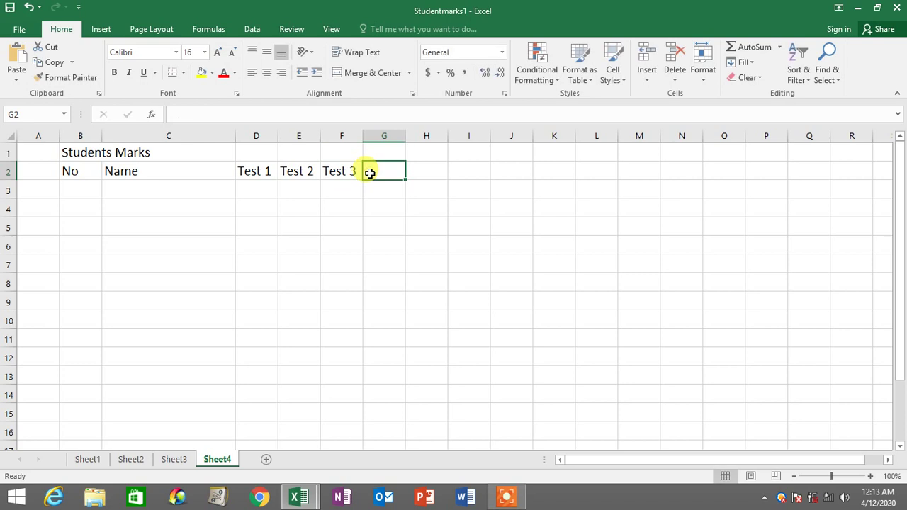
{"action": "type", "text": "Test 4"}
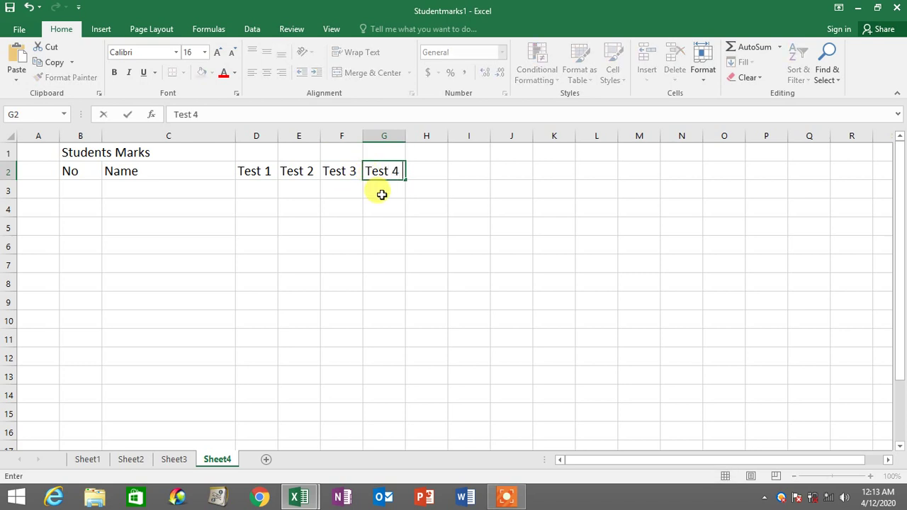
{"action": "key", "text": "Return"}
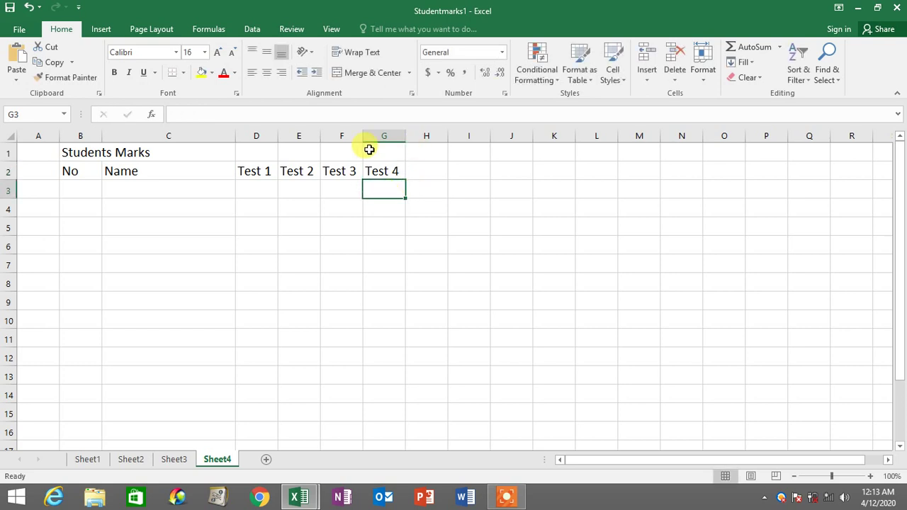
Step: Select the Test 1–Test 4 headings in D2:G2 and AutoFill right, adding Test 5 to Test 7
{"action": "left_click_drag", "start_coordinate": [265, 171], "coordinate": [377, 172]}
{"action": "left_click_drag", "start_coordinate": [264, 173], "coordinate": [385, 171]}
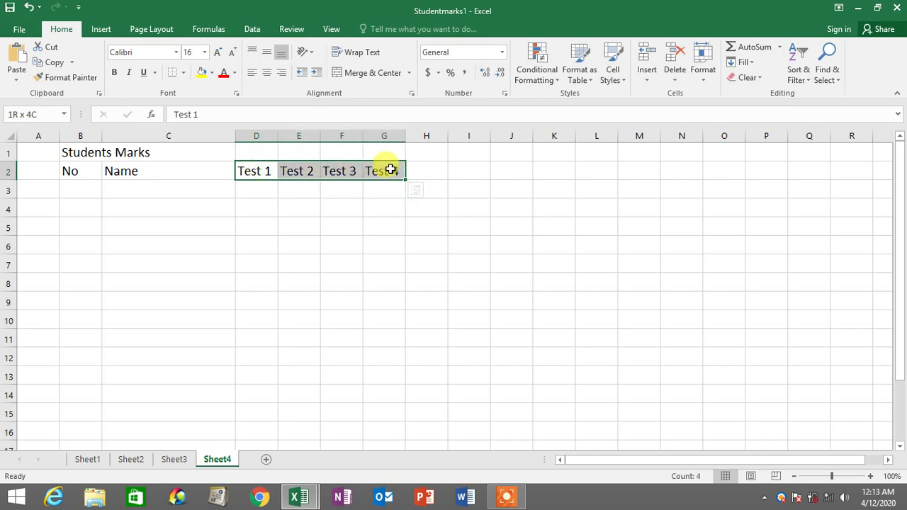
{"action": "left_click", "coordinate": [260, 189]}
{"action": "left_click", "coordinate": [275, 171]}
{"action": "left_click_drag", "start_coordinate": [275, 171], "coordinate": [383, 170]}
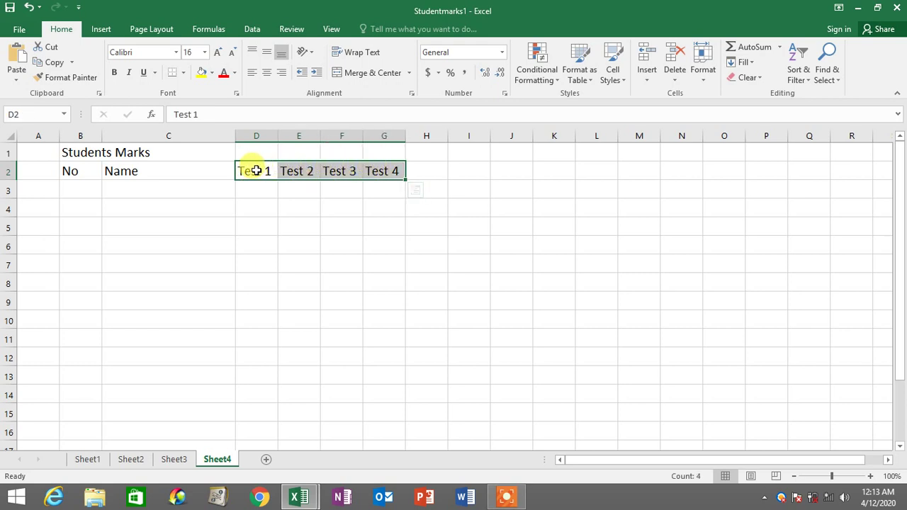
{"action": "left_click_drag", "start_coordinate": [254, 171], "coordinate": [383, 170]}
{"action": "left_click_drag", "start_coordinate": [252, 171], "coordinate": [387, 172]}
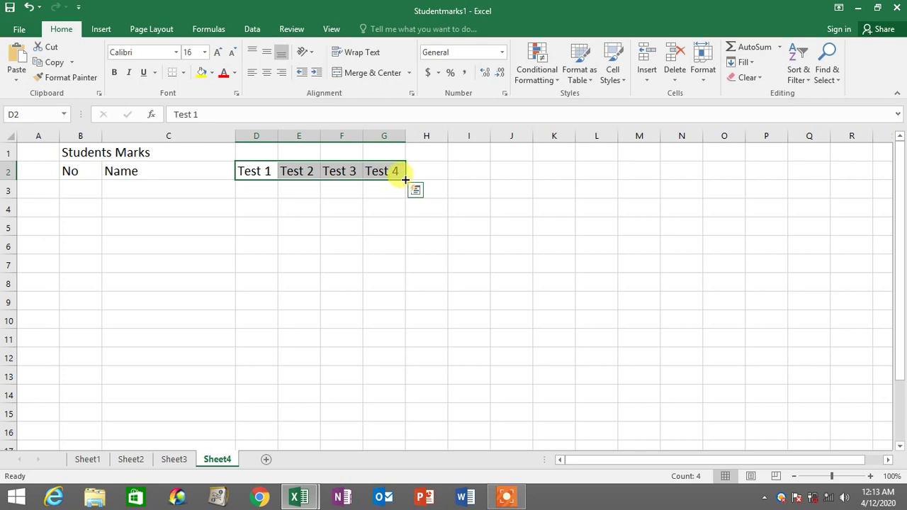
{"action": "left_click_drag", "start_coordinate": [405, 180], "coordinate": [520, 180]}
Step: Review the Test 1–7 headings, then undo the Test 5–7 fill
{"action": "left_click", "coordinate": [399, 206]}
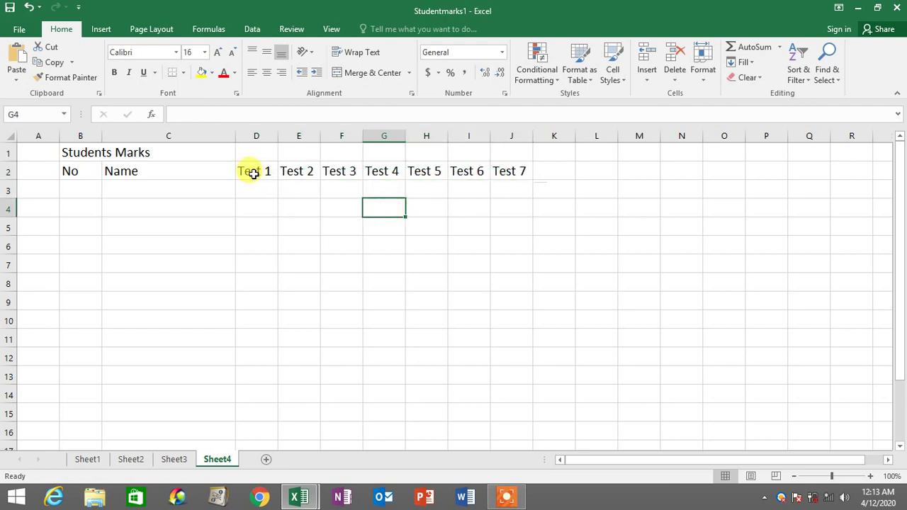
{"action": "left_click_drag", "start_coordinate": [253, 173], "coordinate": [519, 171]}
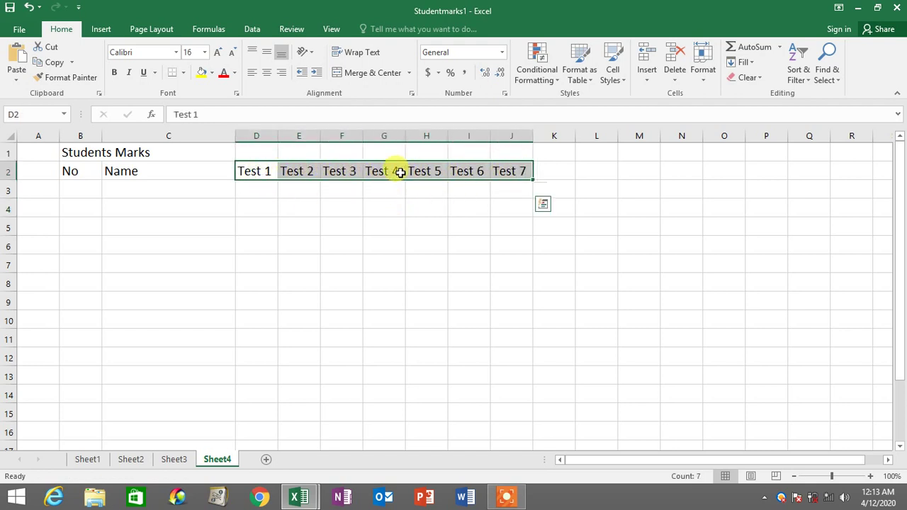
{"action": "left_click_drag", "start_coordinate": [245, 171], "coordinate": [513, 172]}
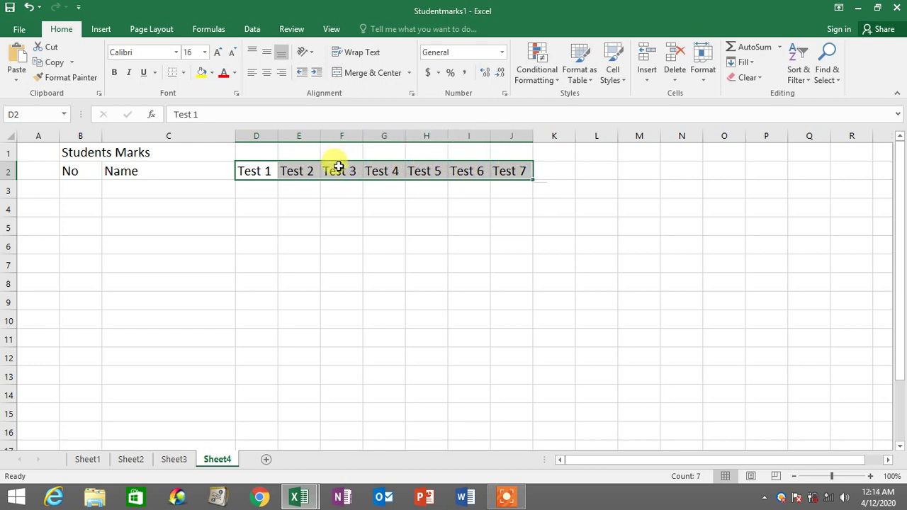
{"action": "left_click", "coordinate": [299, 188]}
{"action": "left_click_drag", "start_coordinate": [266, 177], "coordinate": [503, 170]}
{"action": "left_click_drag", "start_coordinate": [253, 171], "coordinate": [344, 170]}
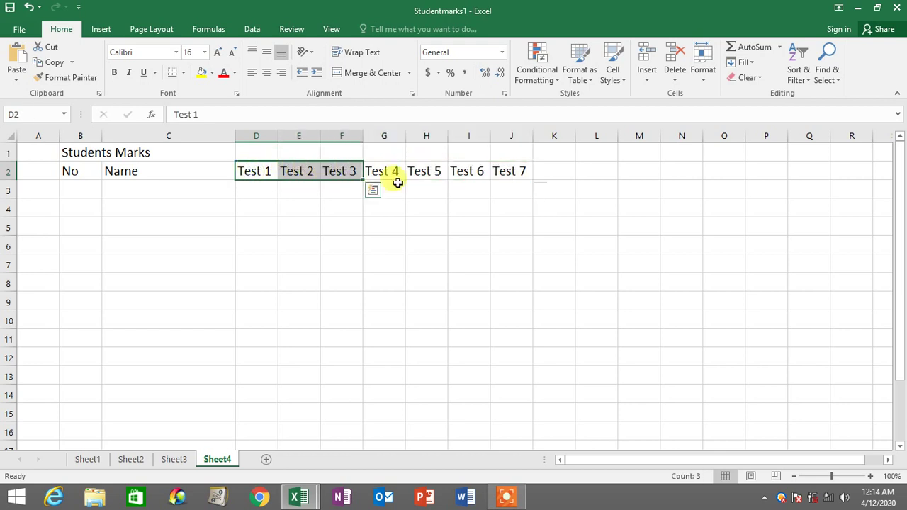
{"action": "left_click", "coordinate": [29, 12]}
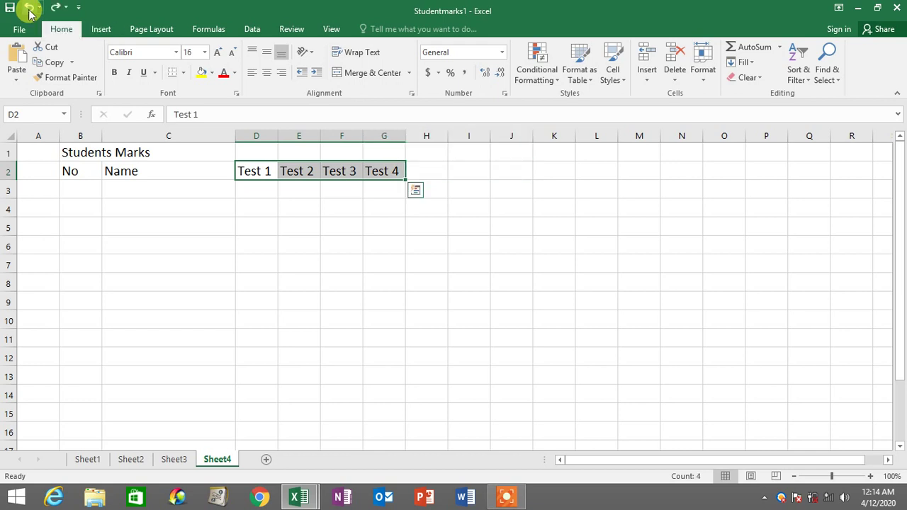
Step: Reselect D2:G2 and AutoFill across to K2, giving Test 5 through Test 8
{"action": "left_click", "coordinate": [287, 207]}
{"action": "left_click_drag", "start_coordinate": [250, 170], "coordinate": [382, 176]}
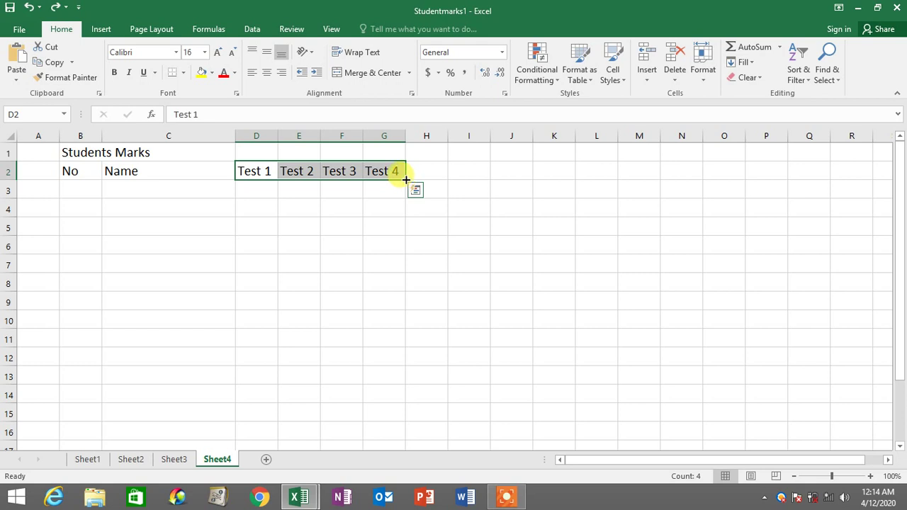
{"action": "left_click_drag", "start_coordinate": [406, 179], "coordinate": [570, 178]}
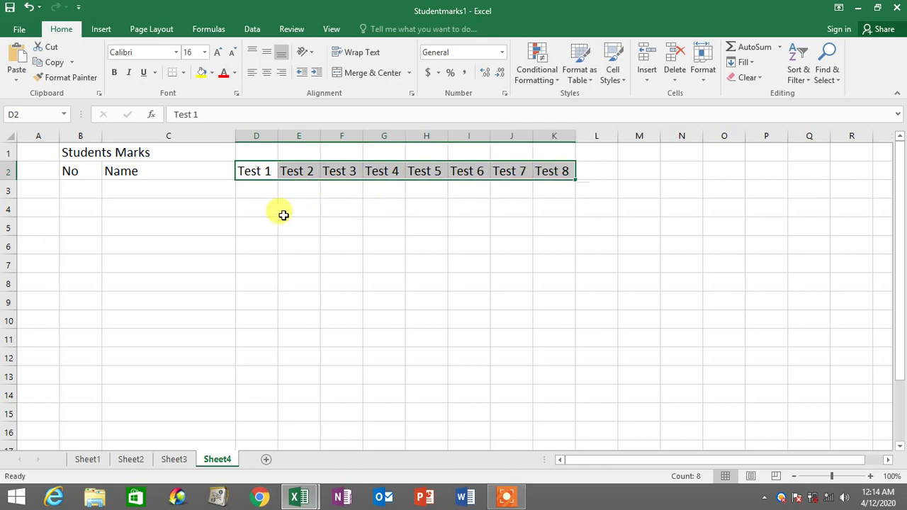
{"action": "left_click", "coordinate": [88, 460]}
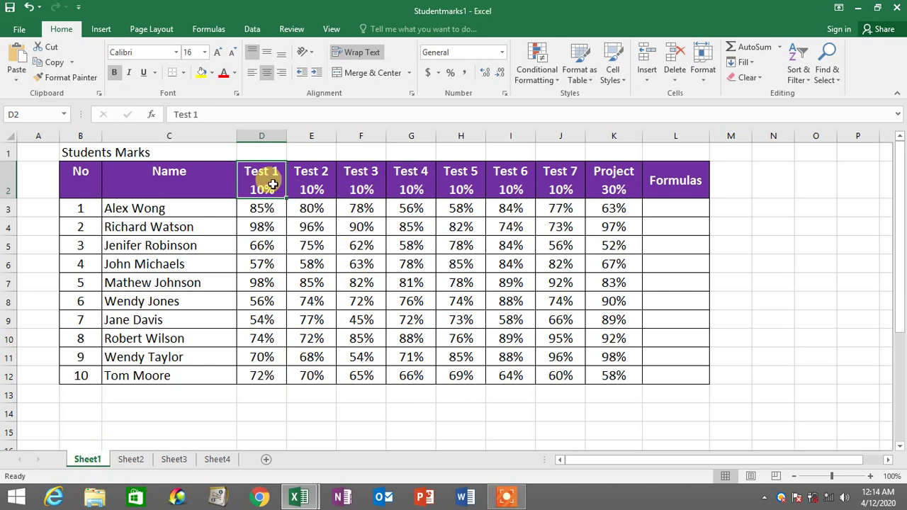
{"action": "left_click_drag", "start_coordinate": [264, 178], "coordinate": [613, 177]}
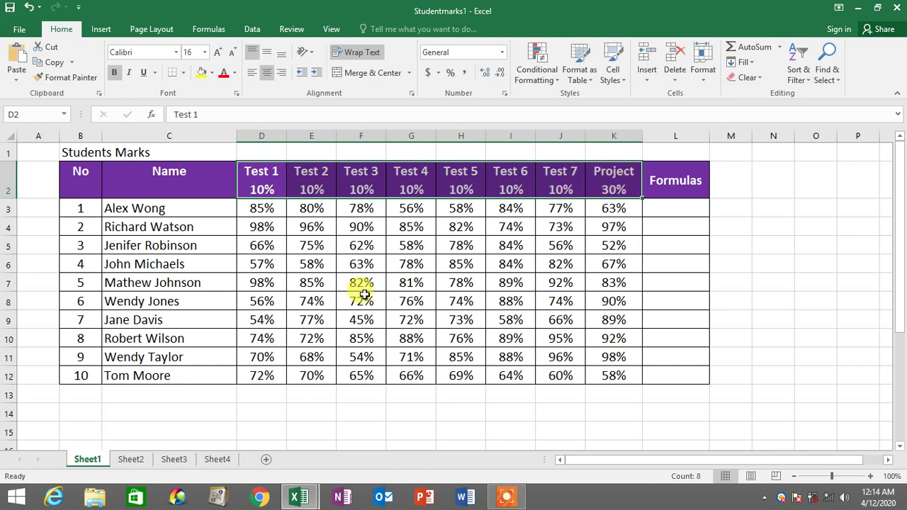
Step: On Sheet4, replace Test 8 in K2 with 'Project' and widen column K to fit
{"action": "left_click", "coordinate": [215, 459]}
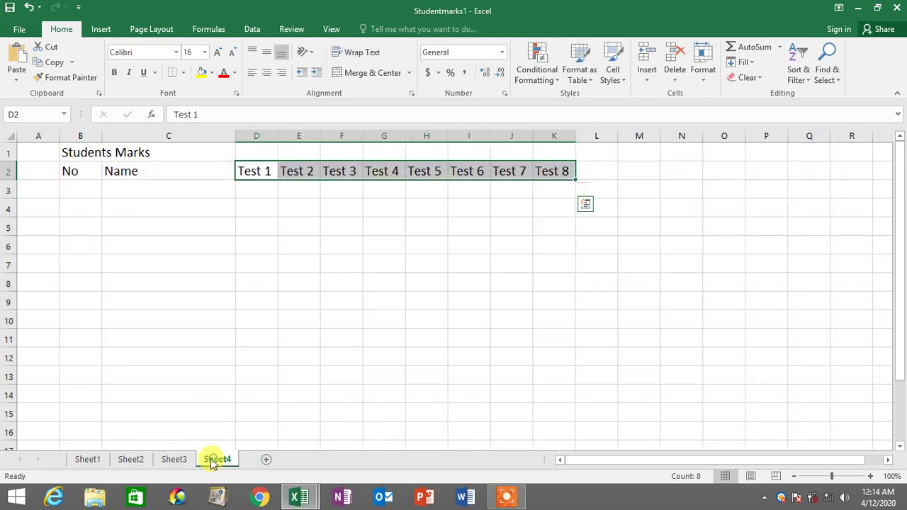
{"action": "left_click", "coordinate": [563, 170]}
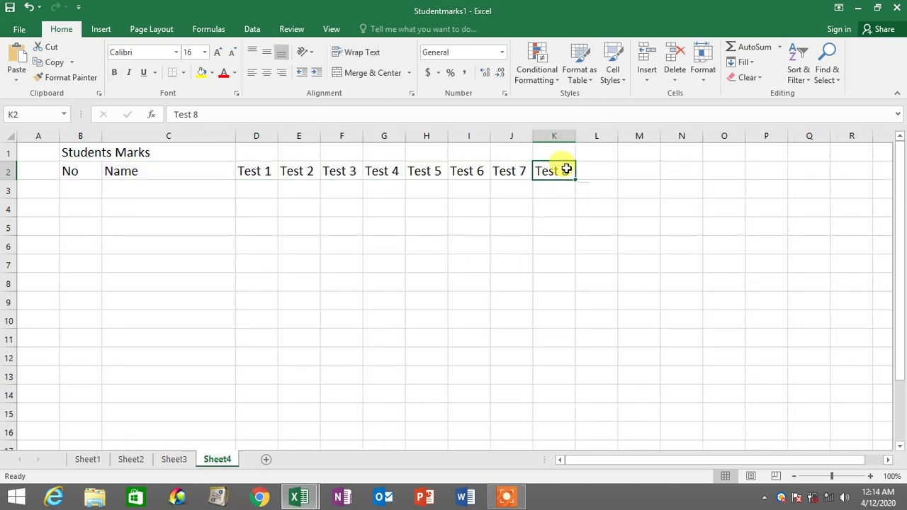
{"action": "double_click", "coordinate": [566, 170]}
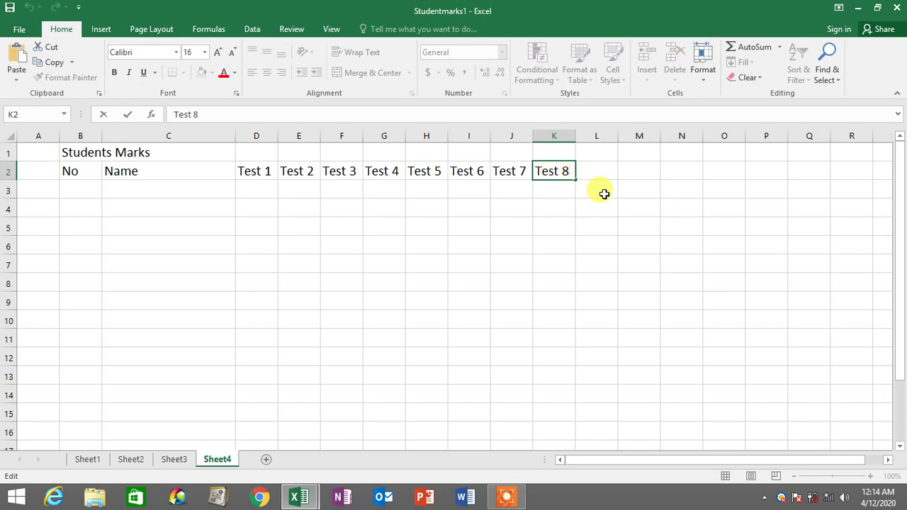
{"action": "key", "text": "BackSpace"}
{"action": "key", "text": "BackSpace"}
{"action": "key", "text": "BackSpace"}
{"action": "key", "text": "BackSpace"}
{"action": "key", "text": "BackSpace"}
{"action": "type", "text": "Project"}
{"action": "key", "text": "Return"}
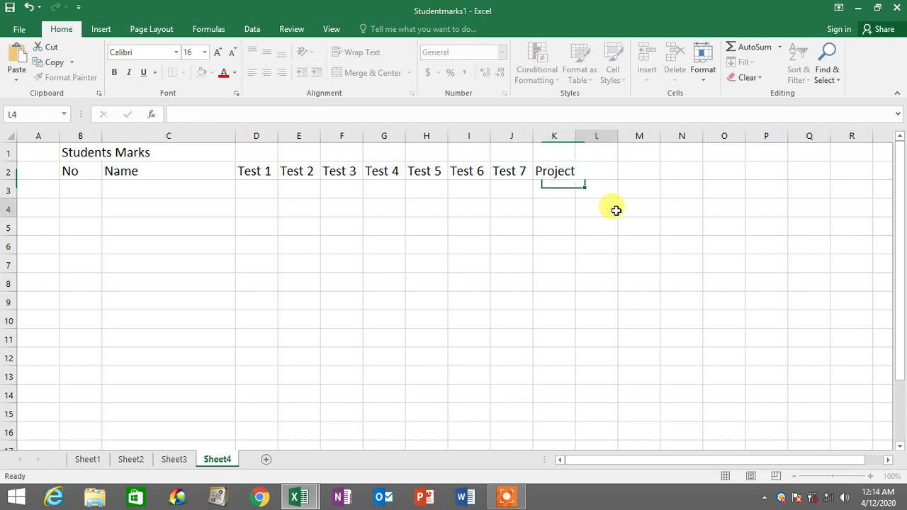
{"action": "left_click", "coordinate": [614, 208]}
{"action": "left_click", "coordinate": [569, 172]}
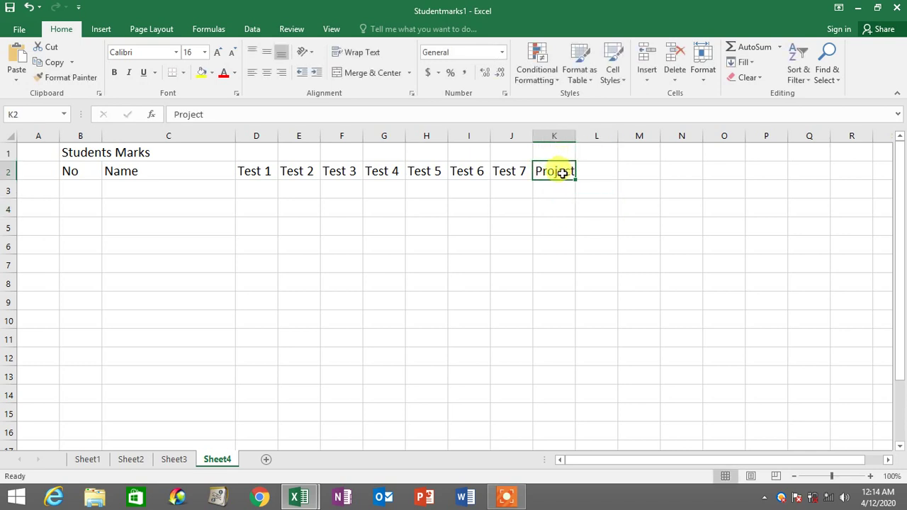
{"action": "left_click_drag", "start_coordinate": [573, 135], "coordinate": [585, 134]}
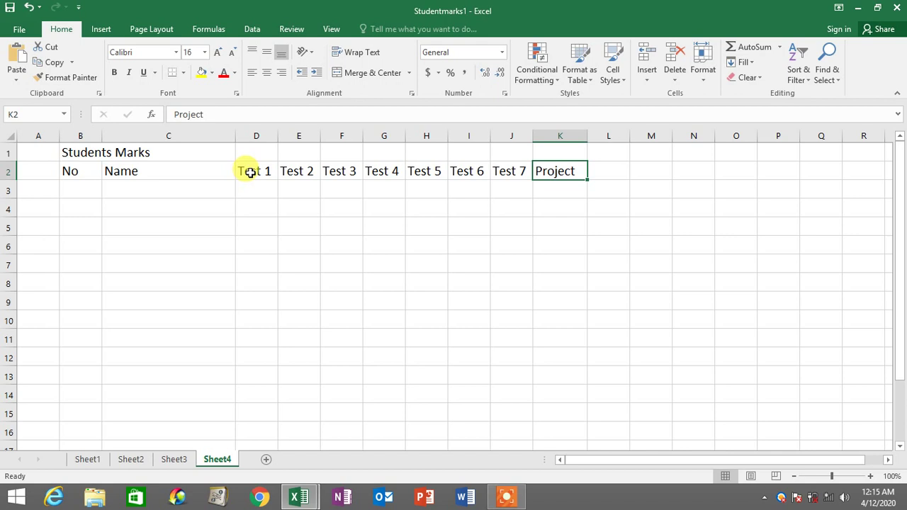
Step: Check each heading from Test 1 to Project, then select the header row from No to Project
{"action": "left_click", "coordinate": [252, 172]}
{"action": "left_click", "coordinate": [298, 172]}
{"action": "left_click", "coordinate": [343, 172]}
{"action": "left_click", "coordinate": [390, 172]}
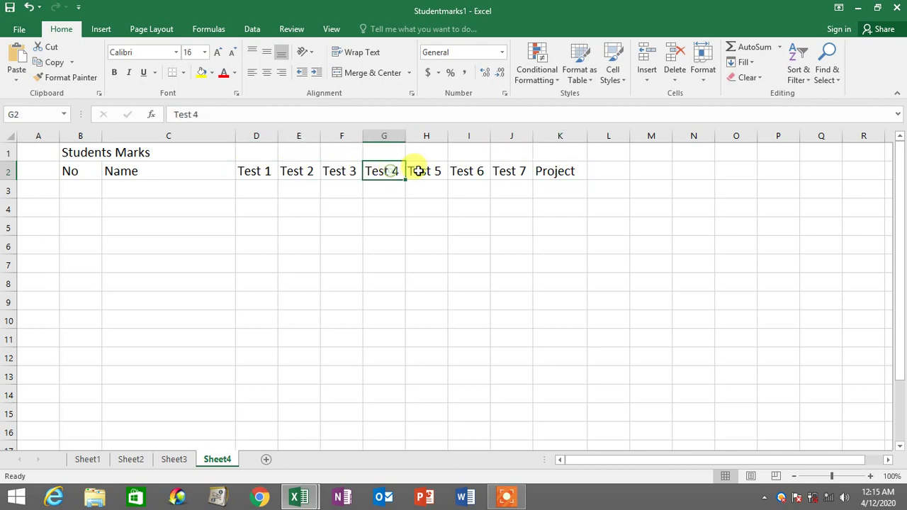
{"action": "left_click", "coordinate": [423, 172]}
{"action": "left_click", "coordinate": [468, 171]}
{"action": "left_click", "coordinate": [511, 171]}
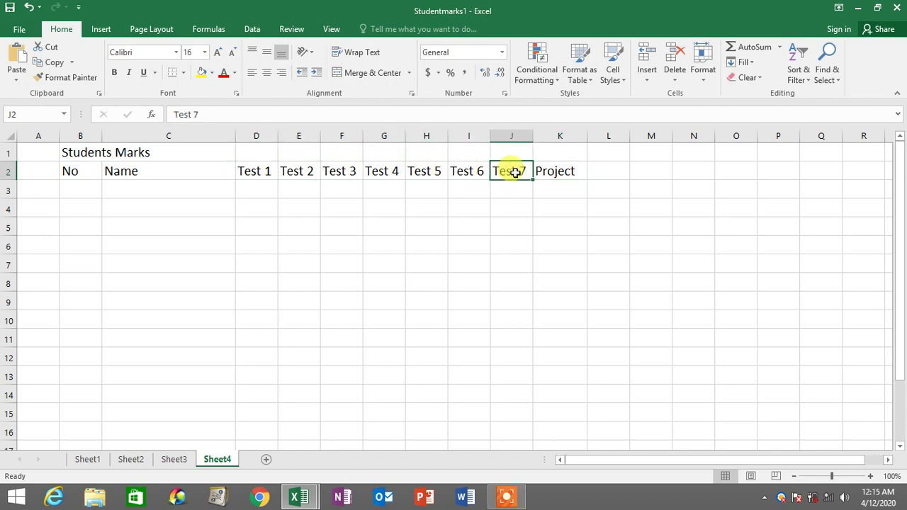
{"action": "left_click", "coordinate": [551, 171]}
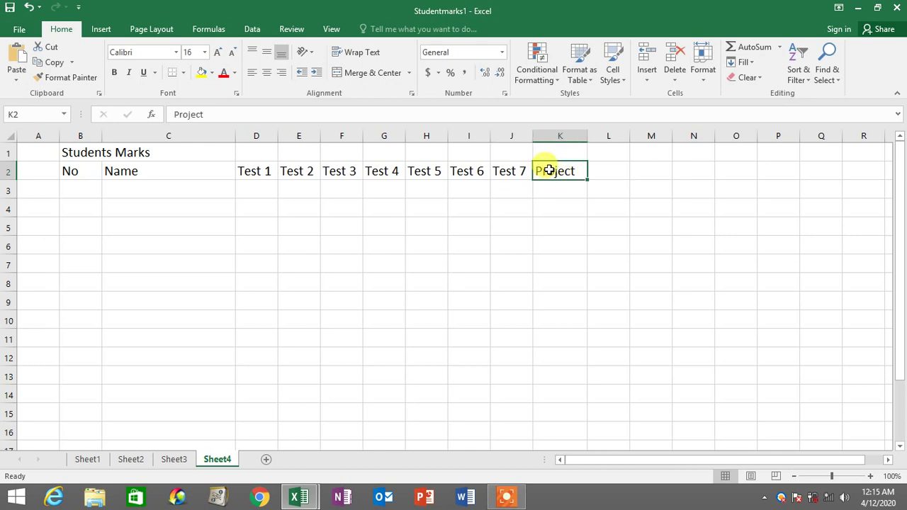
{"action": "left_click_drag", "start_coordinate": [76, 171], "coordinate": [575, 169]}
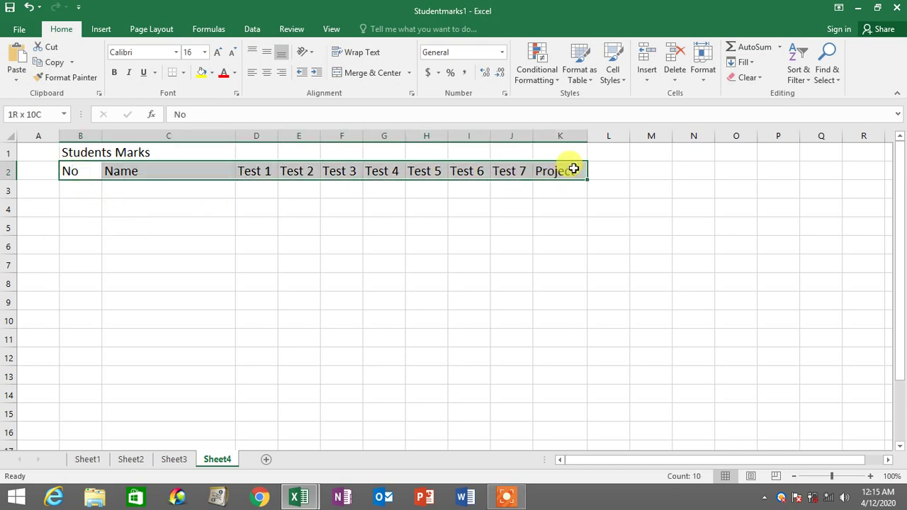
{"action": "left_click", "coordinate": [268, 77]}
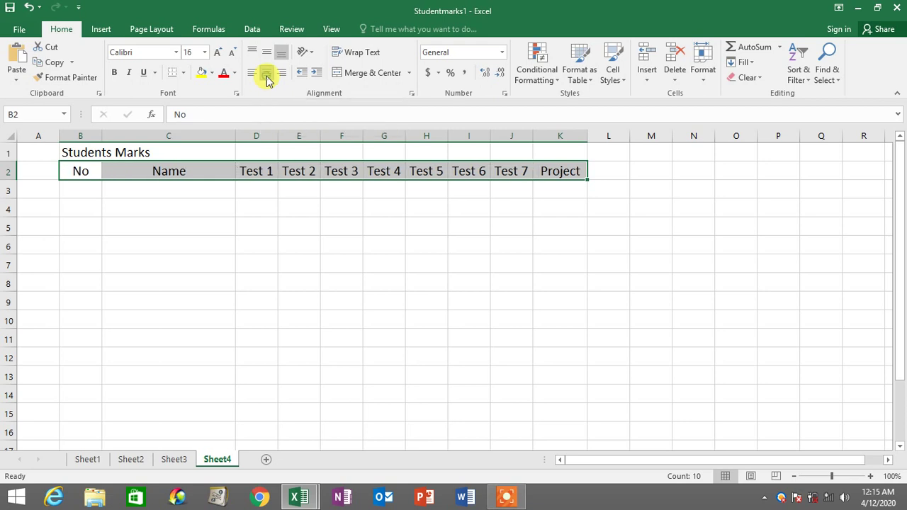
{"action": "left_click", "coordinate": [121, 247]}
{"action": "left_click", "coordinate": [87, 188]}
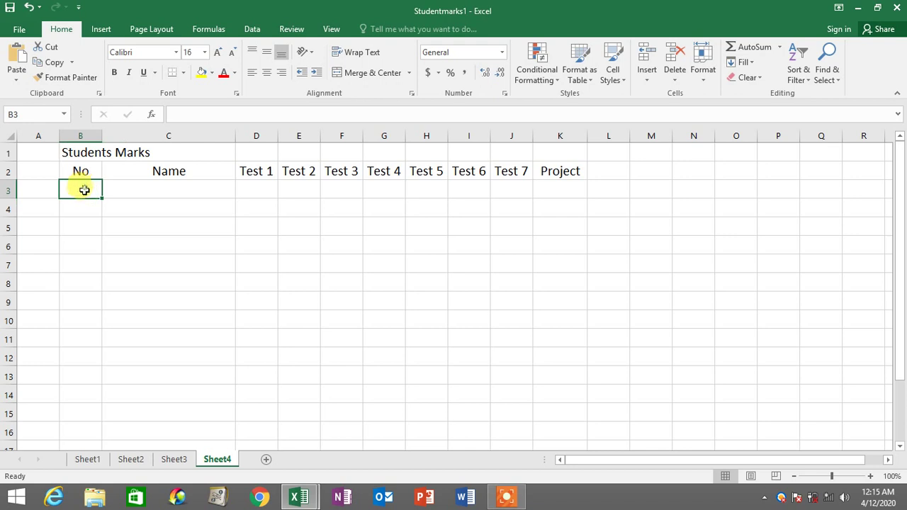
{"action": "left_click_drag", "start_coordinate": [83, 190], "coordinate": [80, 360]}
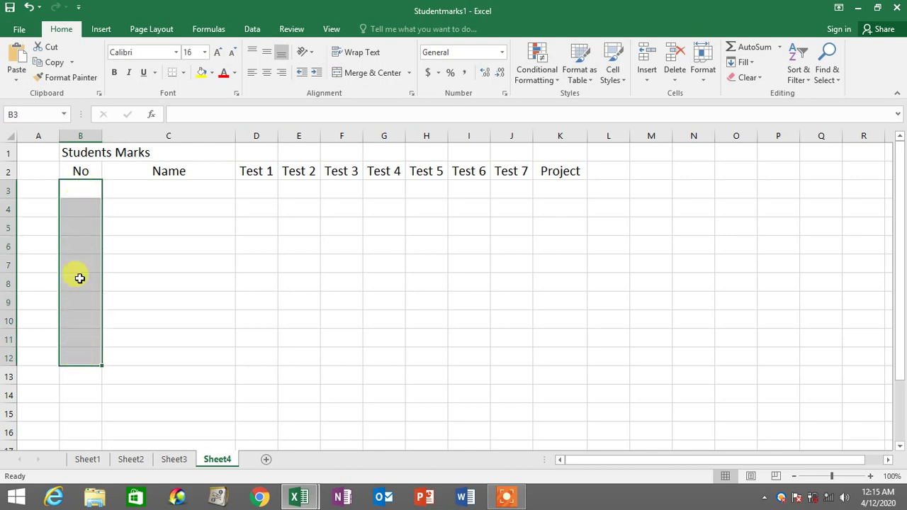
{"action": "left_click_drag", "start_coordinate": [80, 186], "coordinate": [78, 378]}
{"action": "left_click", "coordinate": [83, 186]}
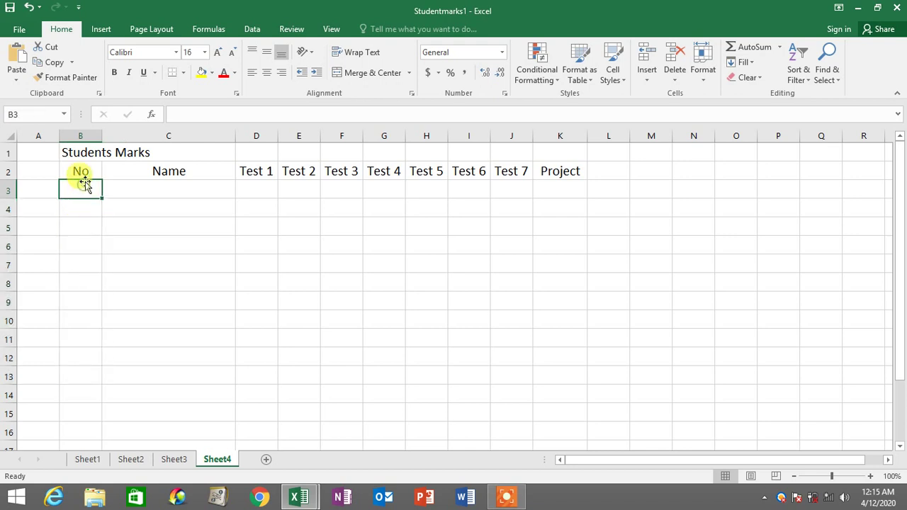
{"action": "left_click_drag", "start_coordinate": [83, 186], "coordinate": [88, 374]}
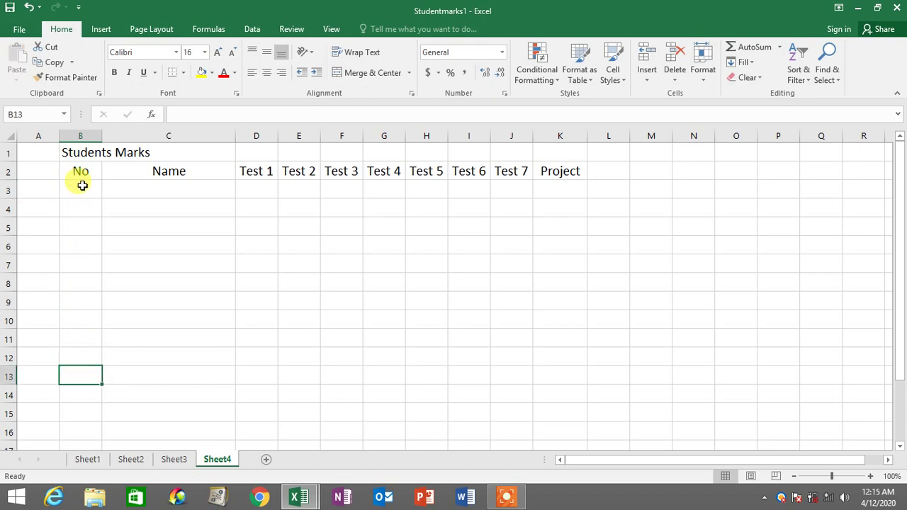
{"action": "left_click_drag", "start_coordinate": [83, 186], "coordinate": [88, 399]}
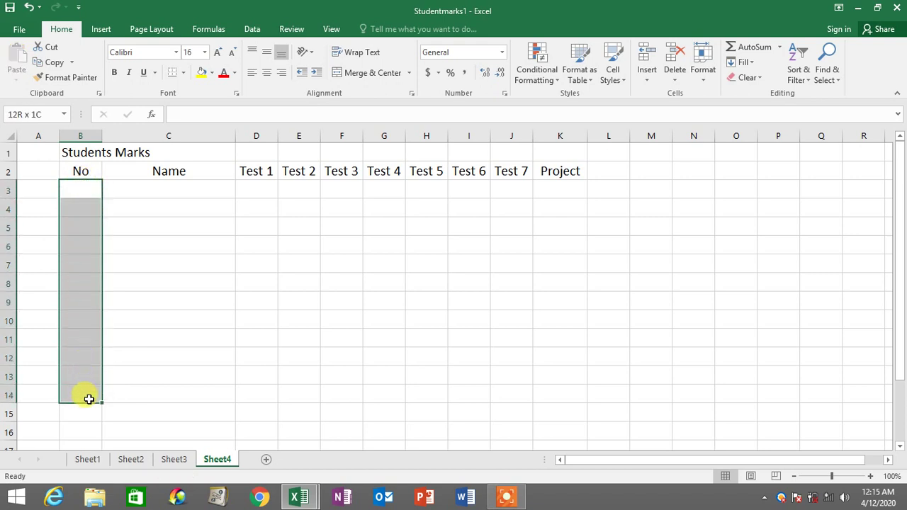
{"action": "left_click", "coordinate": [89, 396]}
{"action": "left_click_drag", "start_coordinate": [78, 196], "coordinate": [81, 384]}
{"action": "left_click_drag", "start_coordinate": [84, 189], "coordinate": [81, 375]}
{"action": "left_click", "coordinate": [78, 189]}
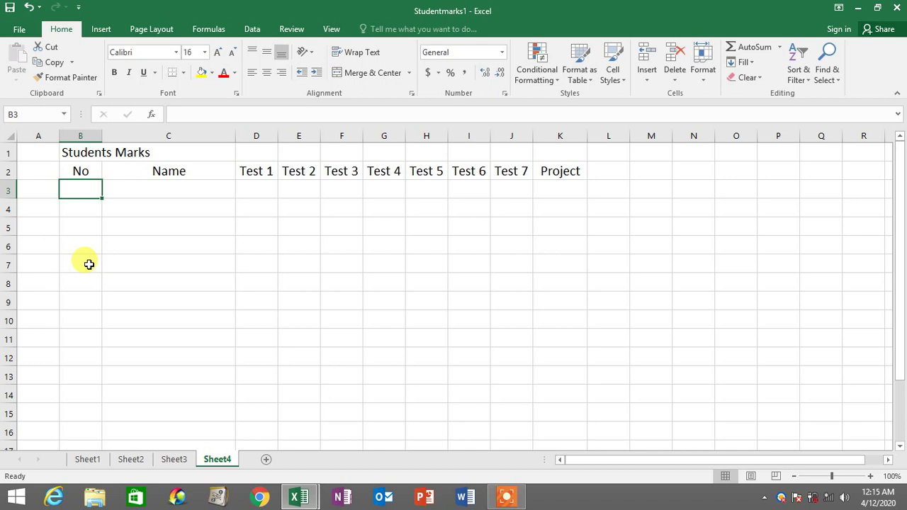
Step: Enter 1 and 2 in B3:B4 and centre them in their cells
{"action": "type", "text": "1"}
{"action": "key", "text": "Return"}
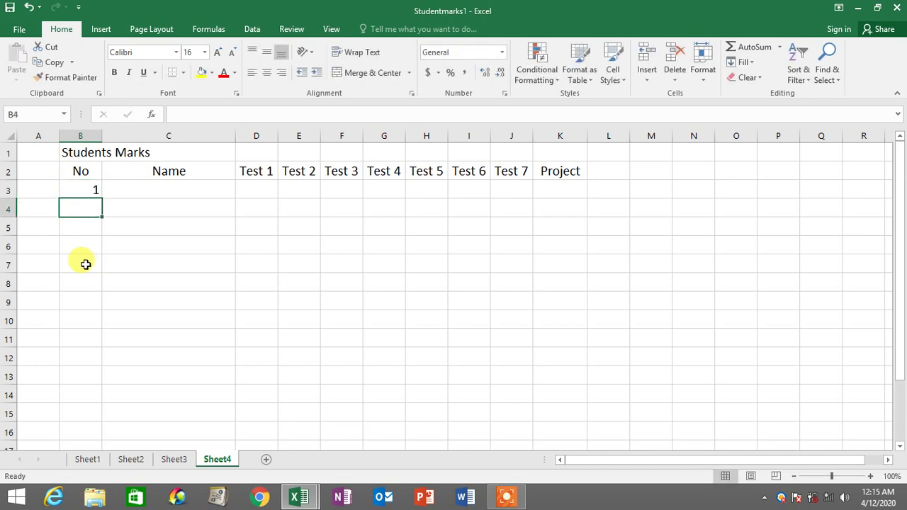
{"action": "type", "text": "2"}
{"action": "key", "text": "Return"}
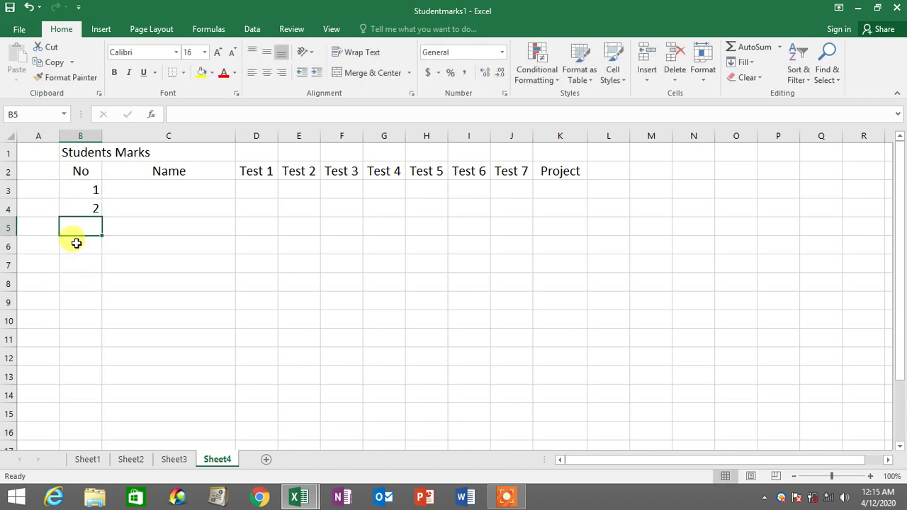
{"action": "left_click_drag", "start_coordinate": [75, 188], "coordinate": [79, 208]}
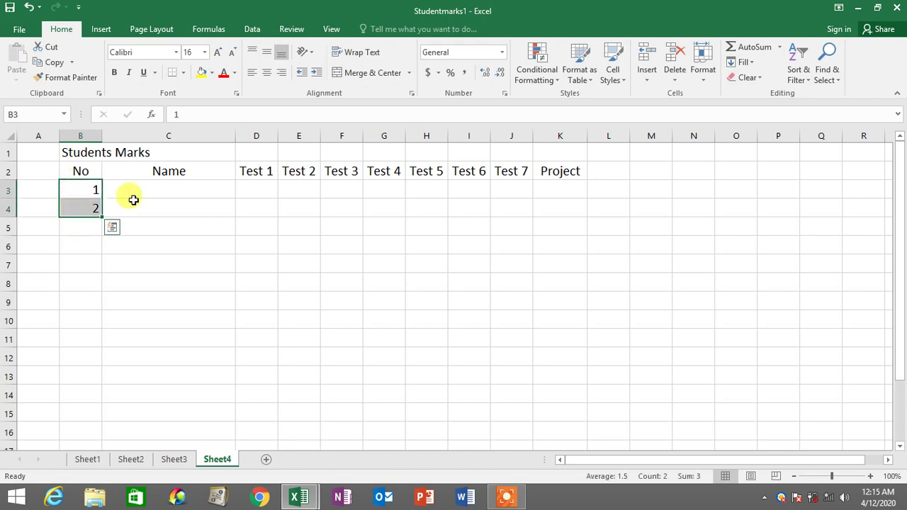
{"action": "left_click", "coordinate": [268, 76]}
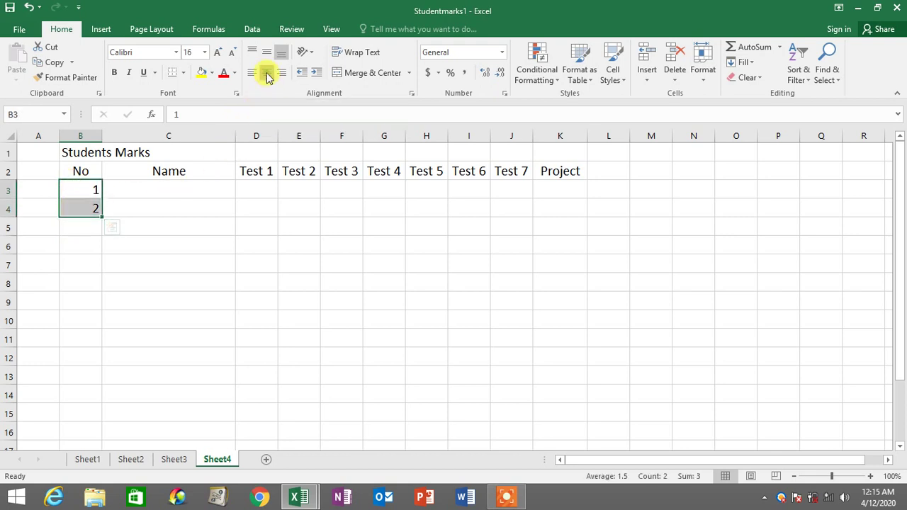
Step: AutoFill the numbering from B3:B4 down to 10 in B12
{"action": "left_click", "coordinate": [106, 239]}
{"action": "left_click_drag", "start_coordinate": [89, 190], "coordinate": [91, 209]}
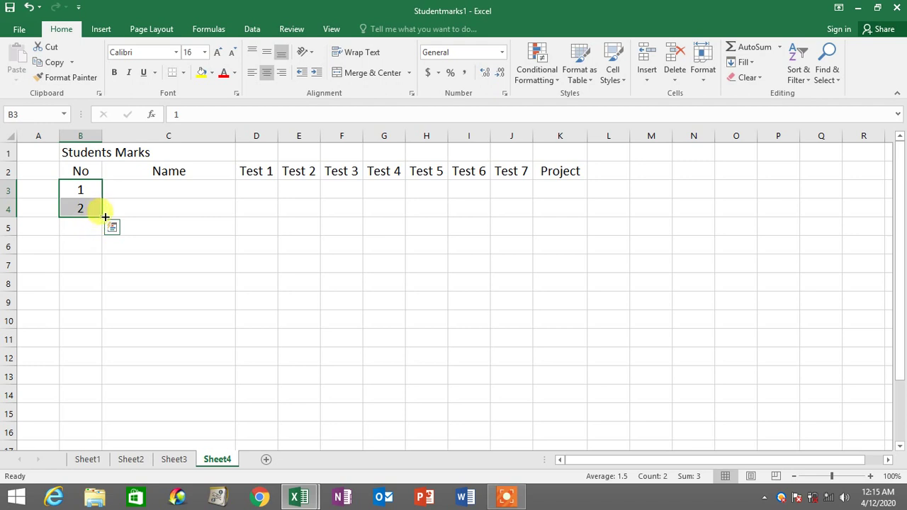
{"action": "left_click_drag", "start_coordinate": [103, 219], "coordinate": [96, 368]}
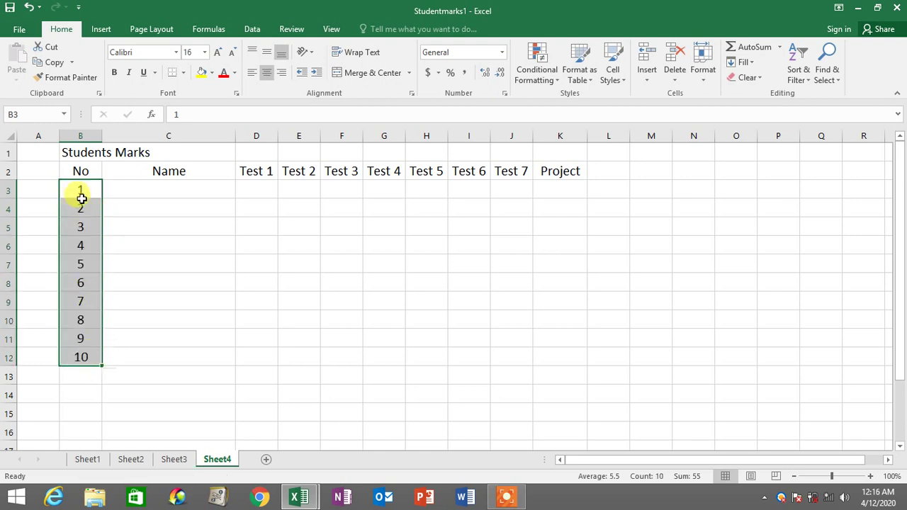
Step: Look up the first student's name on Sheet1 and enter the first name in C3 on Sheet4
{"action": "left_click", "coordinate": [88, 459]}
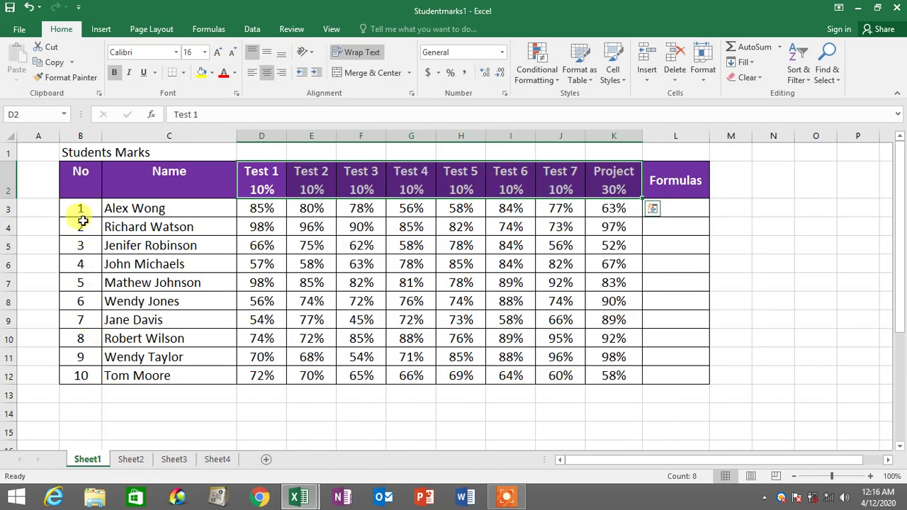
{"action": "left_click_drag", "start_coordinate": [77, 209], "coordinate": [86, 383]}
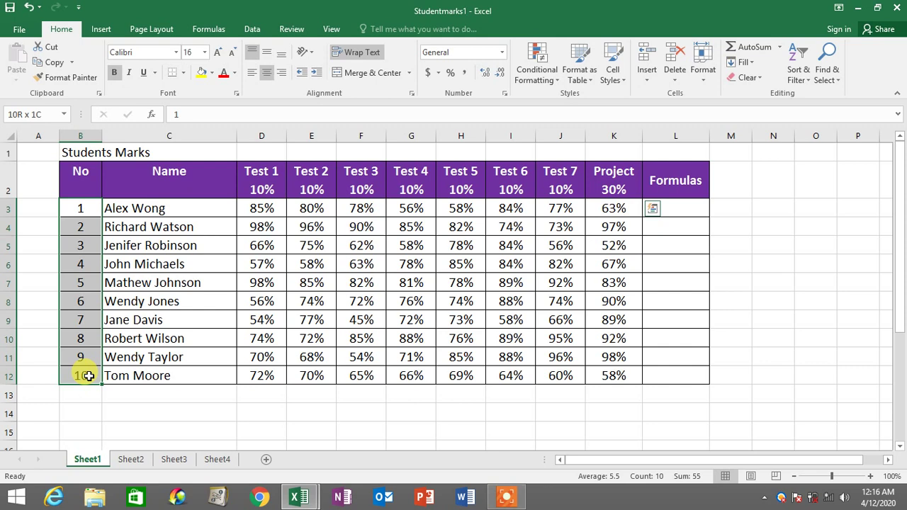
{"action": "left_click_drag", "start_coordinate": [87, 375], "coordinate": [80, 374]}
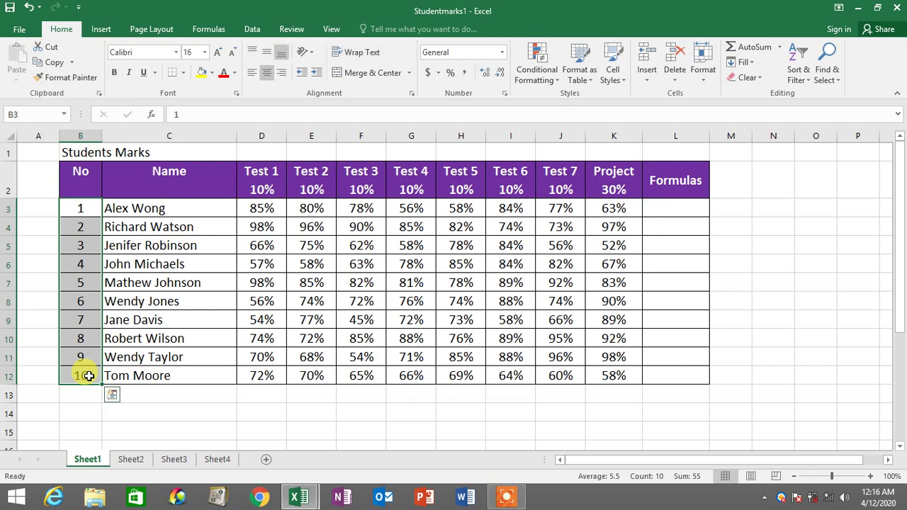
{"action": "left_click", "coordinate": [220, 459]}
{"action": "left_click", "coordinate": [142, 227]}
{"action": "left_click", "coordinate": [178, 187]}
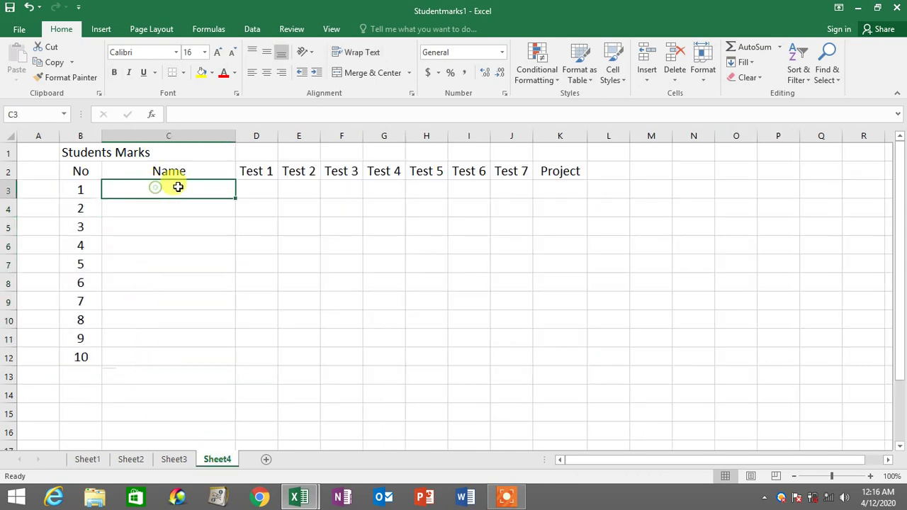
{"action": "left_click", "coordinate": [89, 459]}
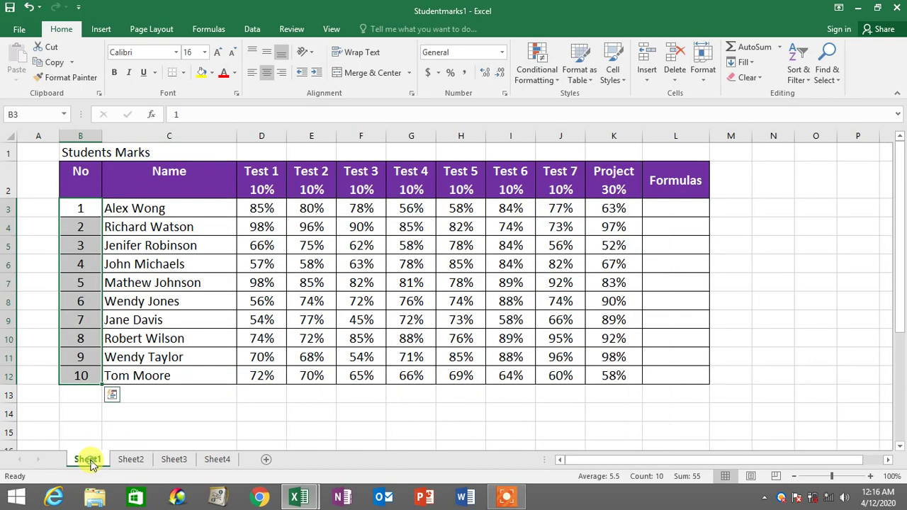
{"action": "left_click", "coordinate": [162, 207]}
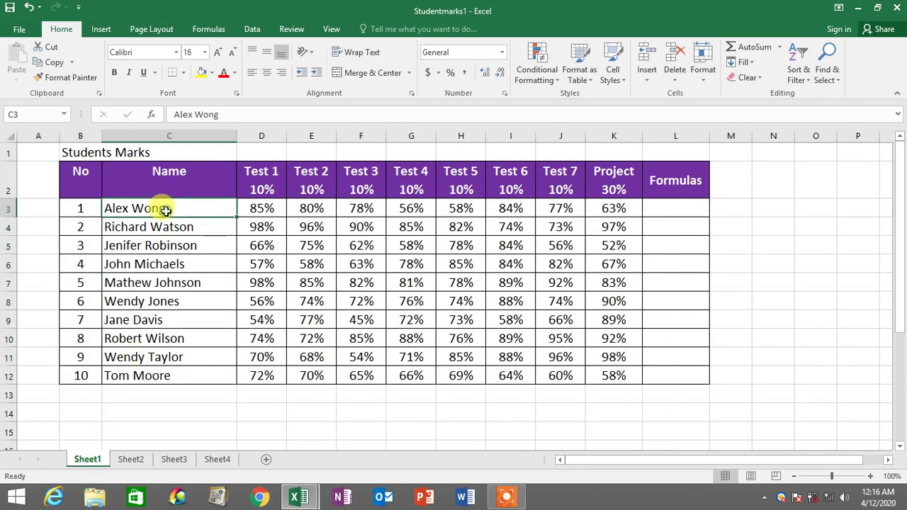
{"action": "left_click", "coordinate": [218, 459]}
{"action": "type", "text": "A"}
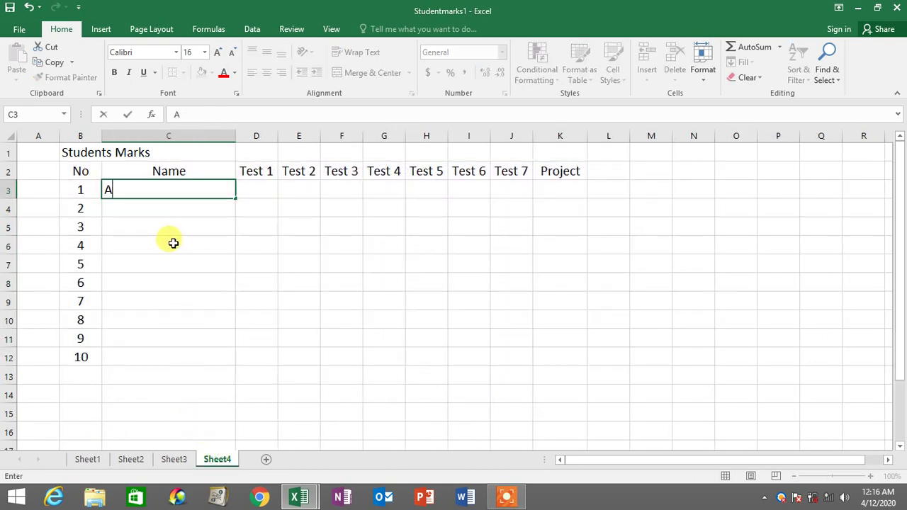
{"action": "type", "text": "lex"}
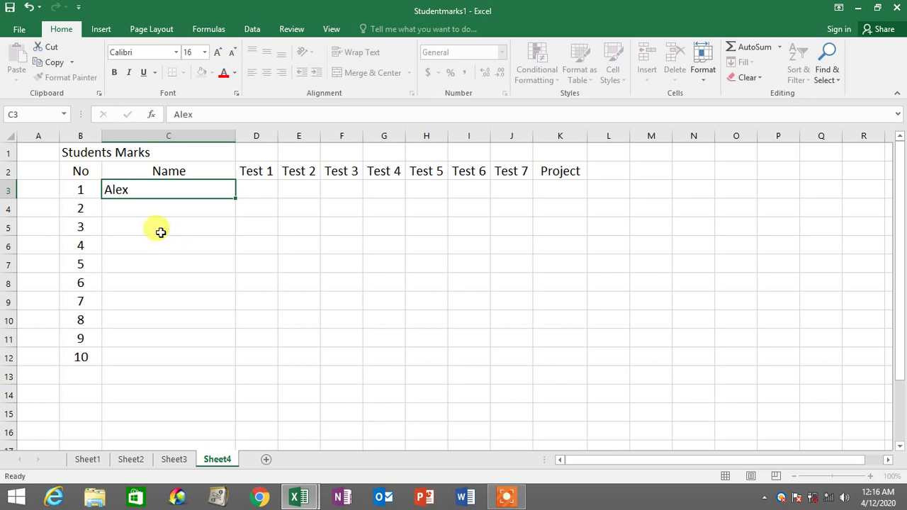
{"action": "key", "text": "Return"}
Step: Enter the second and third students' first names in C4 and C5, checking them on Sheet1
{"action": "left_click", "coordinate": [88, 460]}
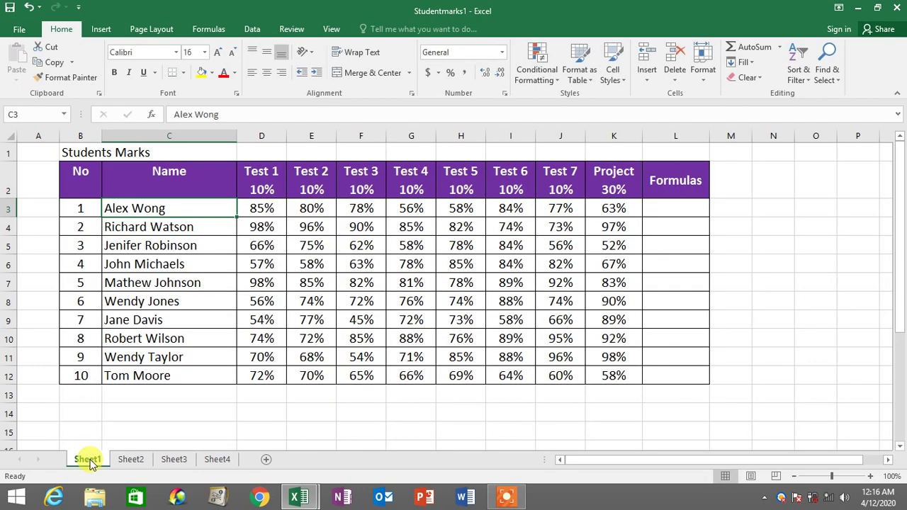
{"action": "left_click", "coordinate": [218, 460]}
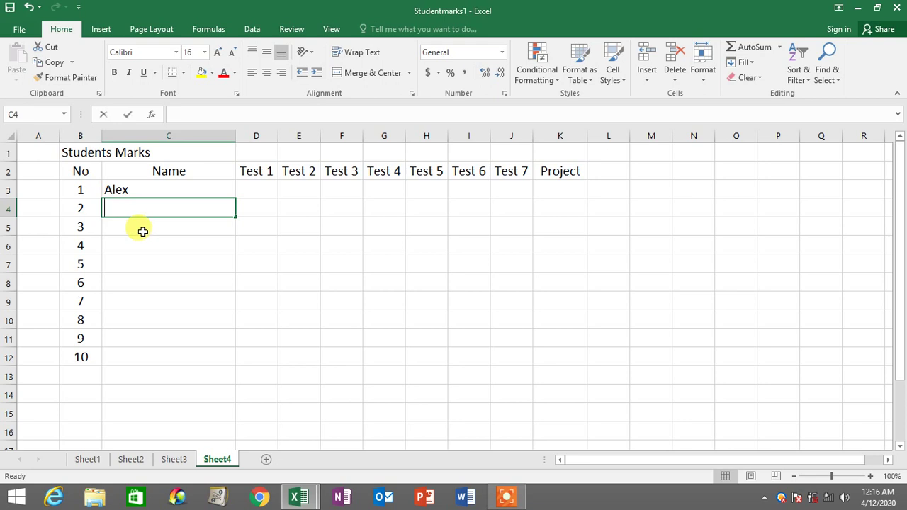
{"action": "type", "text": "Rich"}
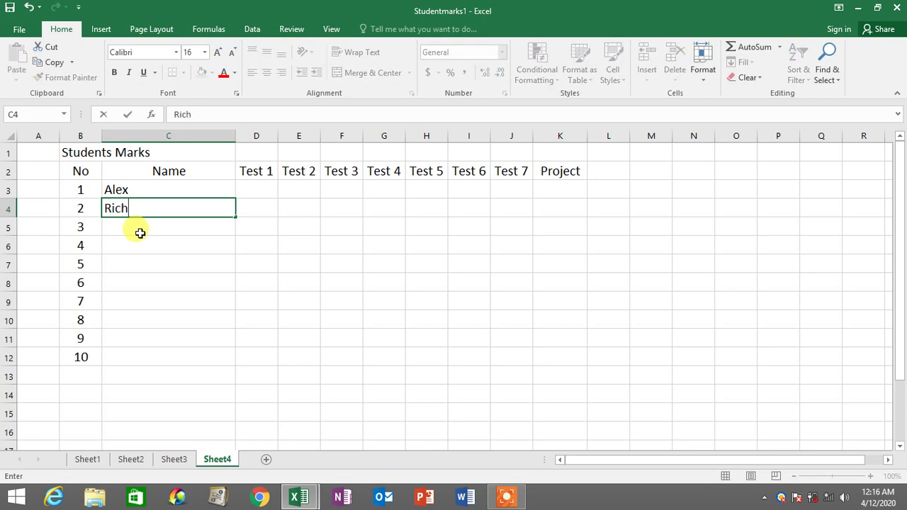
{"action": "type", "text": "ard"}
{"action": "key", "text": "Return"}
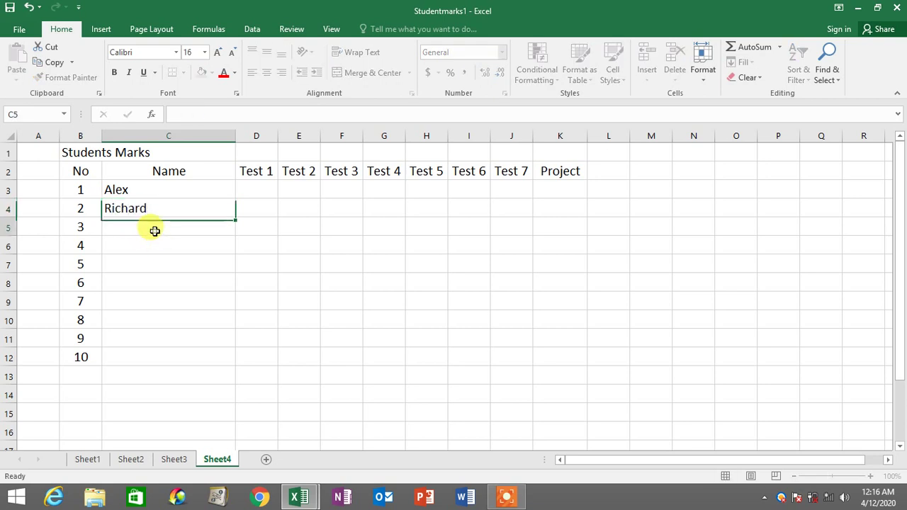
{"action": "left_click", "coordinate": [96, 459]}
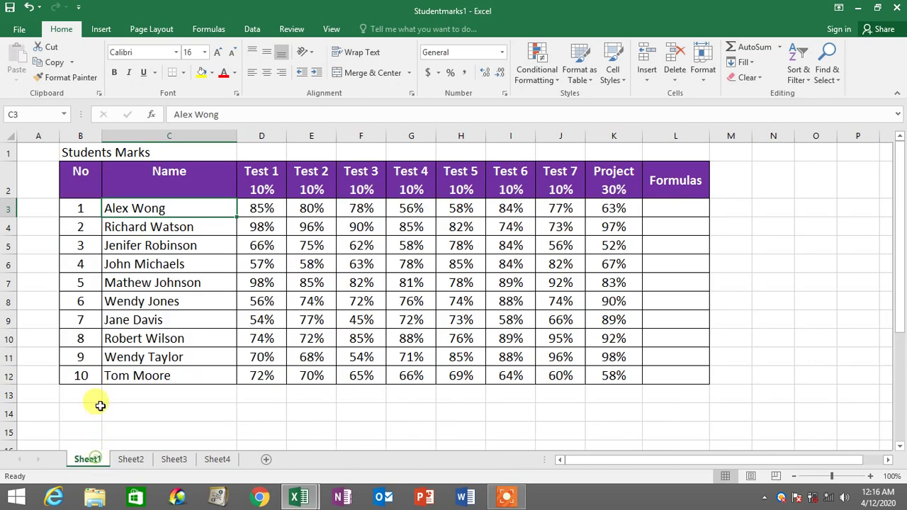
{"action": "left_click", "coordinate": [149, 248]}
{"action": "left_click", "coordinate": [207, 459]}
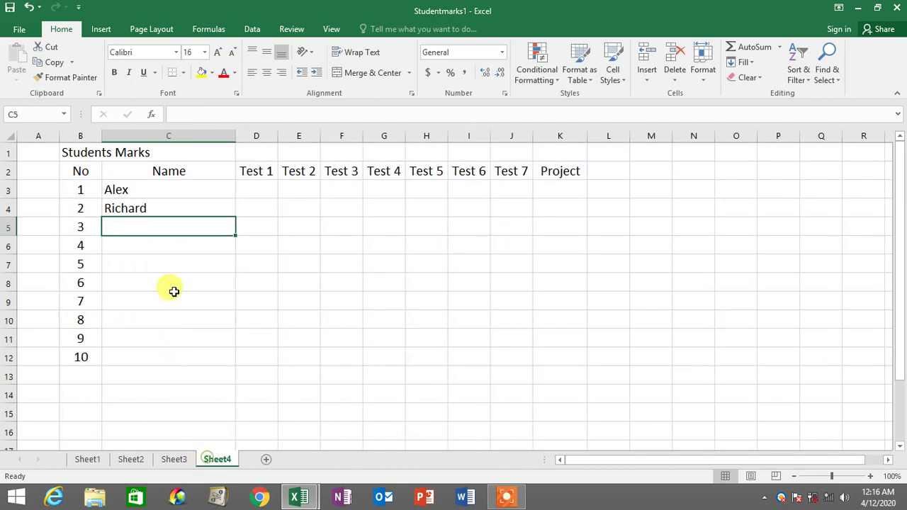
{"action": "type", "text": "Je"}
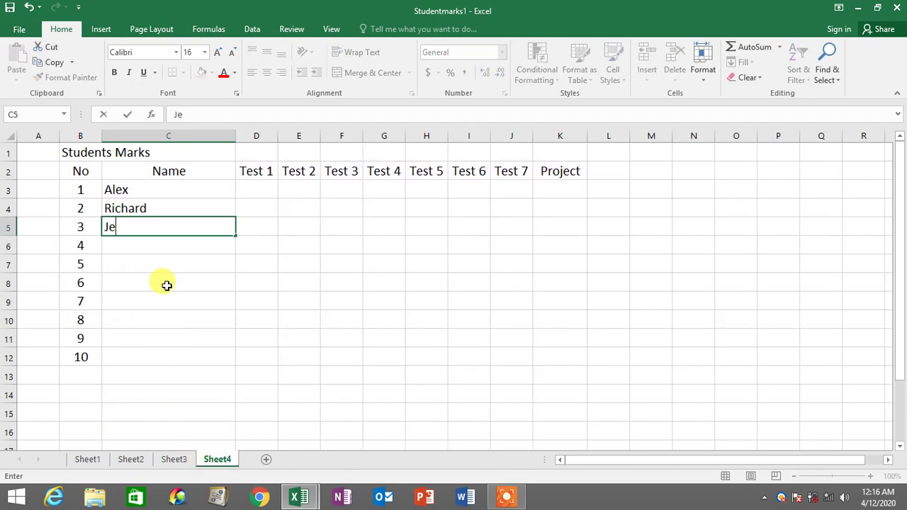
{"action": "type", "text": "nifer"}
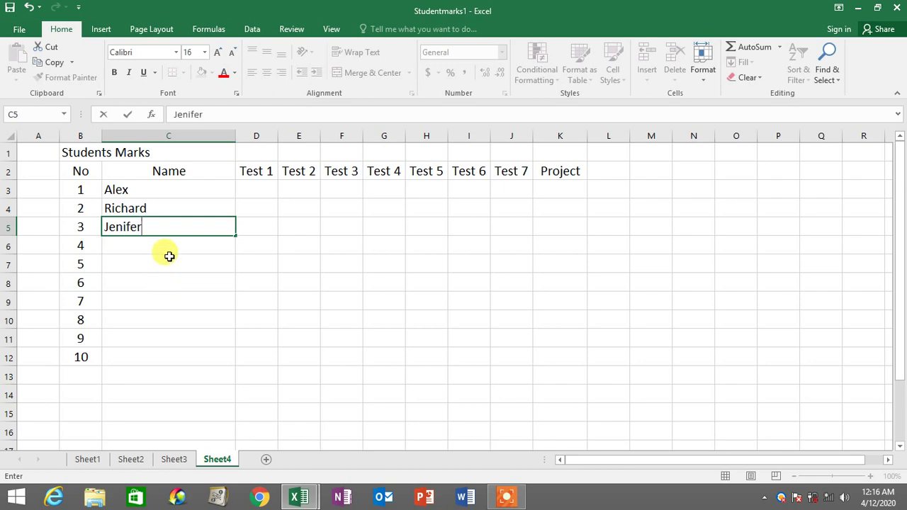
{"action": "left_click", "coordinate": [167, 259]}
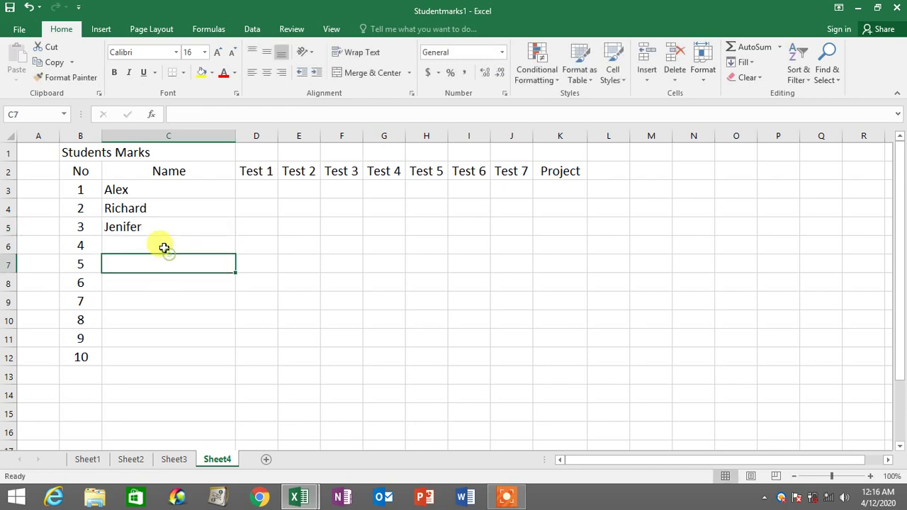
Step: Compare Sheet1's remaining names C6:C12 with Sheet4's empty Name cells C6:C12
{"action": "left_click", "coordinate": [88, 459]}
{"action": "left_click_drag", "start_coordinate": [157, 262], "coordinate": [178, 374]}
{"action": "left_click", "coordinate": [217, 459]}
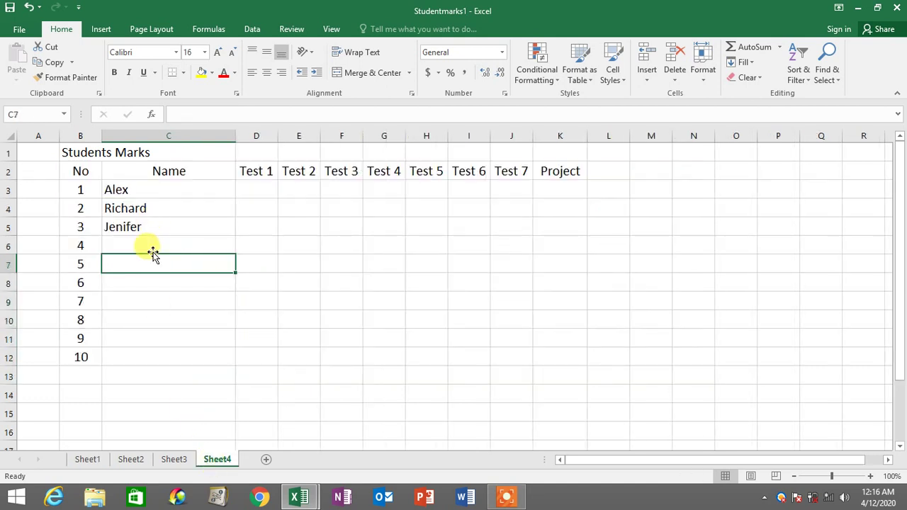
{"action": "left_click_drag", "start_coordinate": [153, 249], "coordinate": [164, 360]}
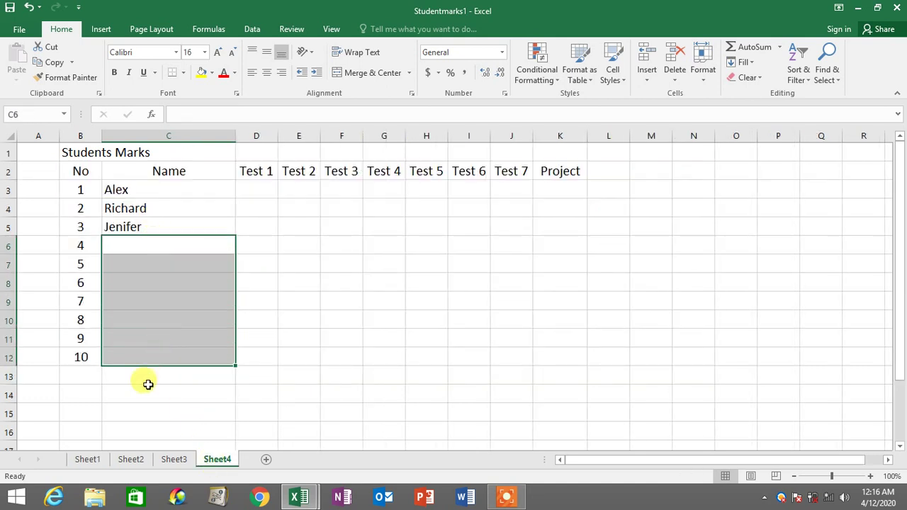
{"action": "left_click", "coordinate": [88, 459]}
{"action": "left_click", "coordinate": [152, 265]}
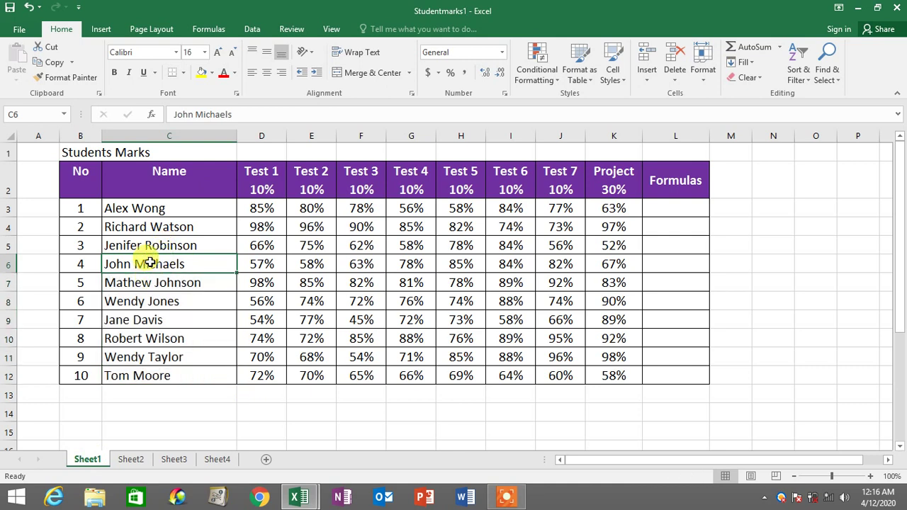
Step: Select the seven remaining names C6:C12 on Sheet1 and copy them via the right-click menu
{"action": "left_click_drag", "start_coordinate": [148, 262], "coordinate": [157, 374]}
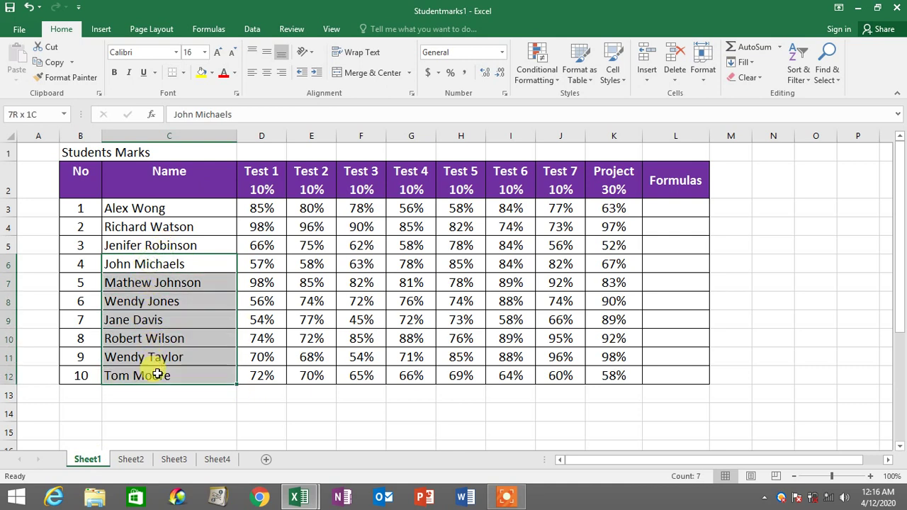
{"action": "right_click", "coordinate": [164, 343]}
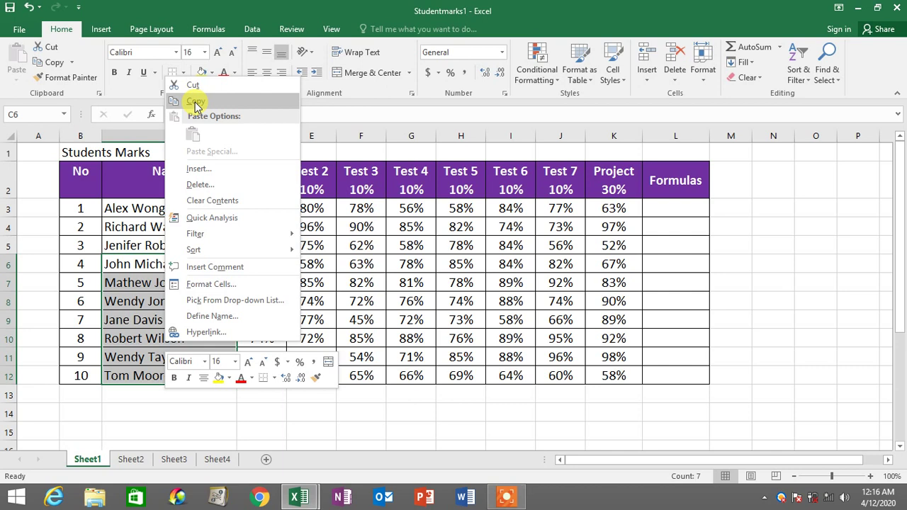
{"action": "left_click", "coordinate": [127, 262]}
{"action": "left_click_drag", "start_coordinate": [133, 259], "coordinate": [143, 375]}
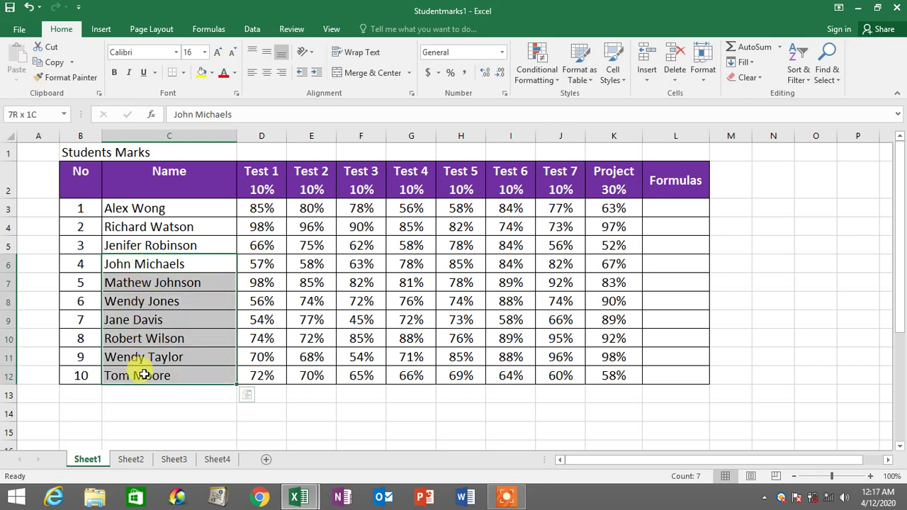
{"action": "right_click", "coordinate": [185, 341]}
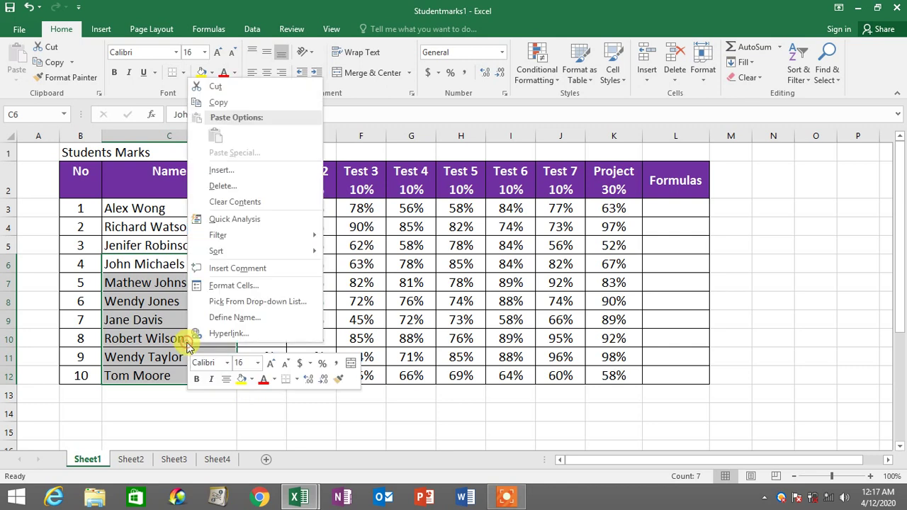
{"action": "left_click", "coordinate": [219, 103]}
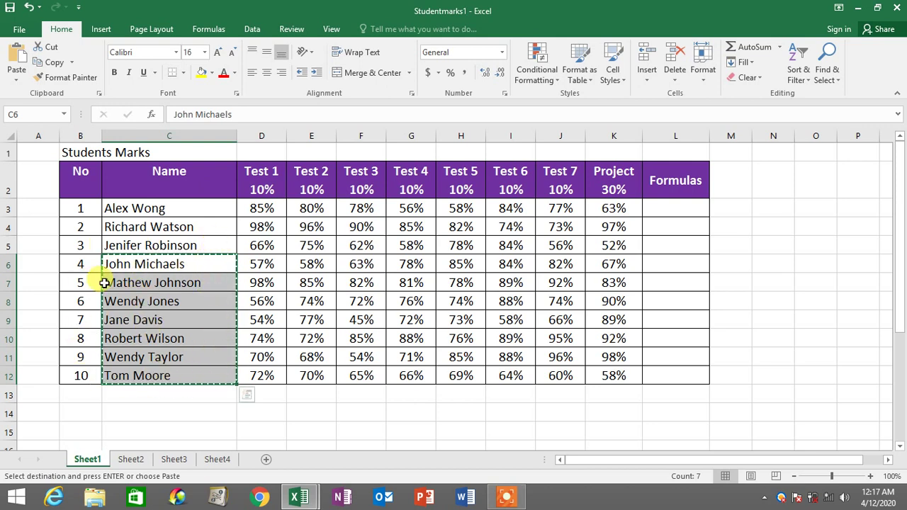
Step: Paste the copied names into C6 on Sheet4 using the right-click Paste option
{"action": "left_click", "coordinate": [217, 461]}
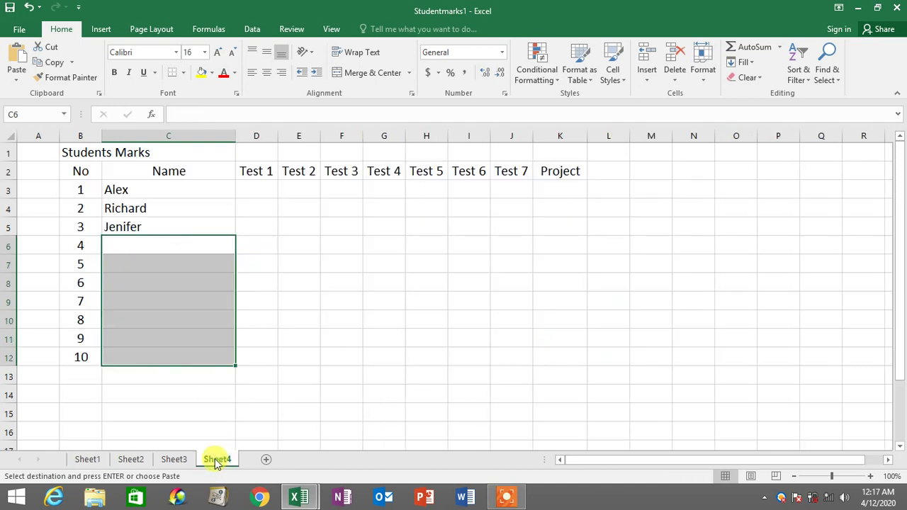
{"action": "left_click", "coordinate": [156, 245]}
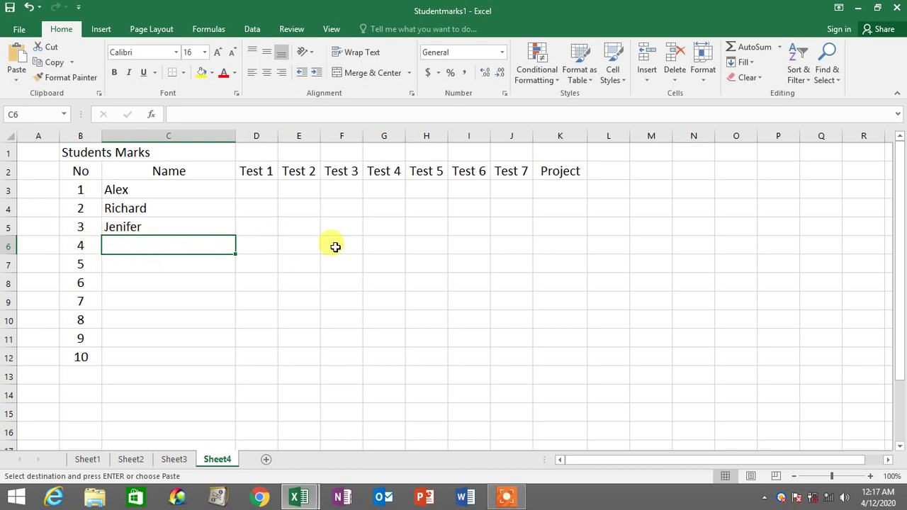
{"action": "right_click", "coordinate": [161, 244]}
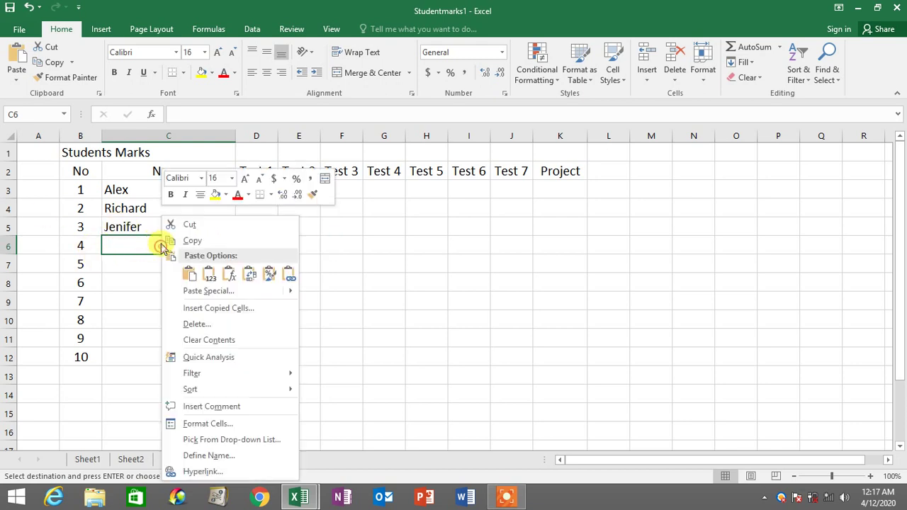
{"action": "left_click", "coordinate": [190, 275]}
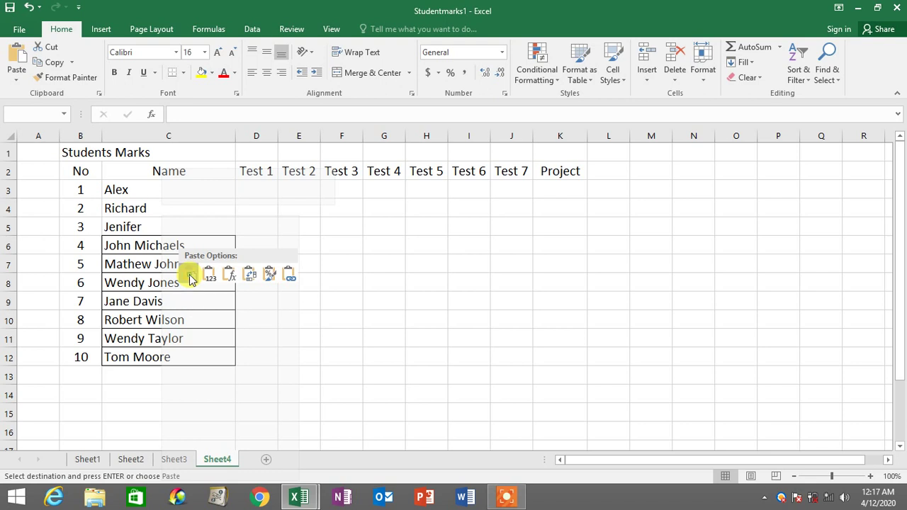
{"action": "left_click", "coordinate": [189, 275]}
Step: Review the pasted names in C6:C12, then select the whole table B2:K12
{"action": "left_click_drag", "start_coordinate": [186, 245], "coordinate": [197, 362]}
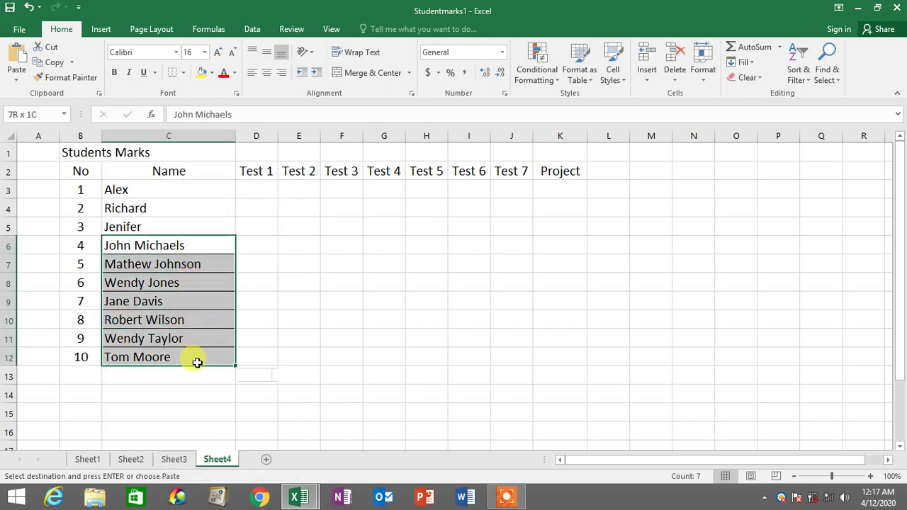
{"action": "left_click", "coordinate": [192, 227]}
{"action": "left_click", "coordinate": [156, 263]}
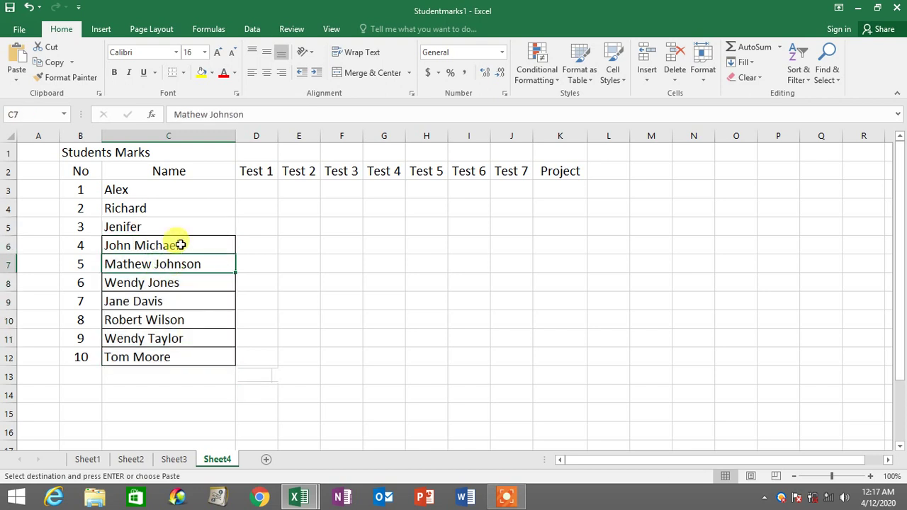
{"action": "left_click_drag", "start_coordinate": [180, 245], "coordinate": [192, 358]}
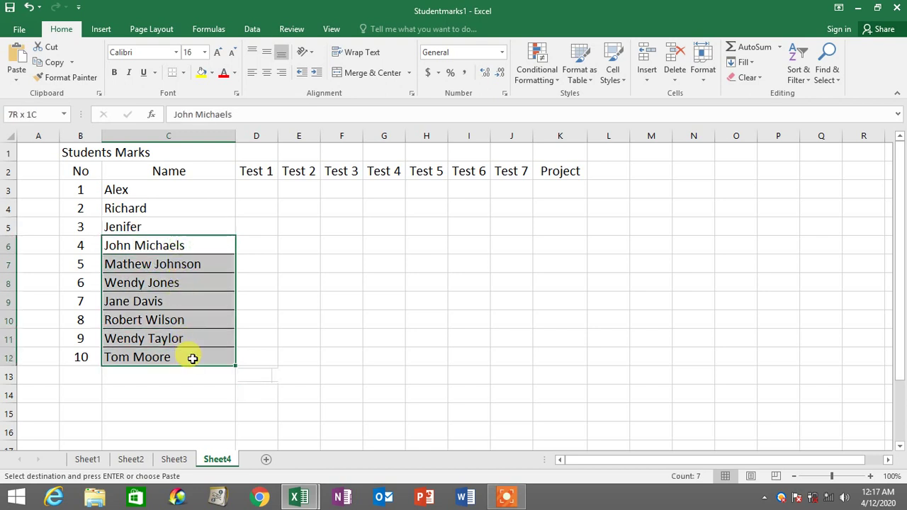
{"action": "left_click_drag", "start_coordinate": [187, 248], "coordinate": [205, 360]}
{"action": "left_click", "coordinate": [206, 323]}
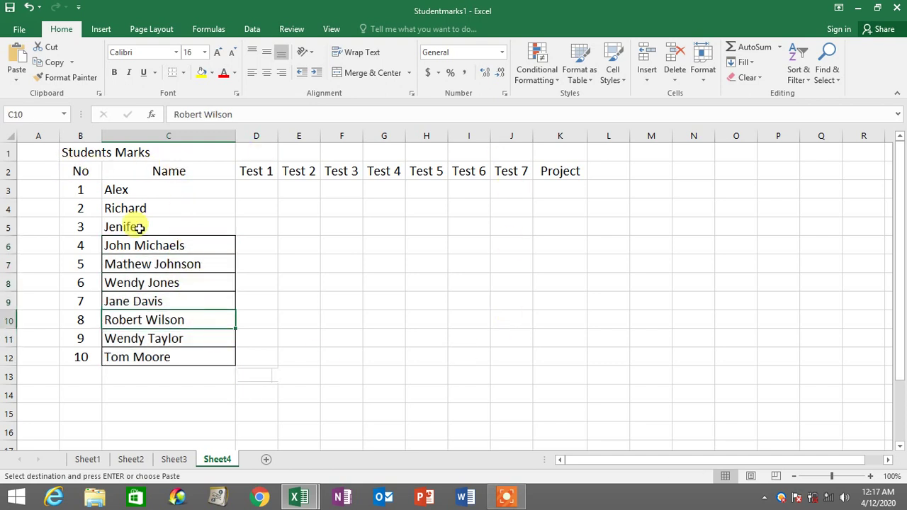
{"action": "left_click", "coordinate": [85, 171]}
{"action": "mouse_move", "coordinate": [107, 174]}
{"action": "left_mouse_down"}
{"action": "mouse_move", "coordinate": [445, 243]}
{"action": "mouse_move", "coordinate": [577, 324]}
{"action": "mouse_move", "coordinate": [578, 361]}
{"action": "left_mouse_up"}
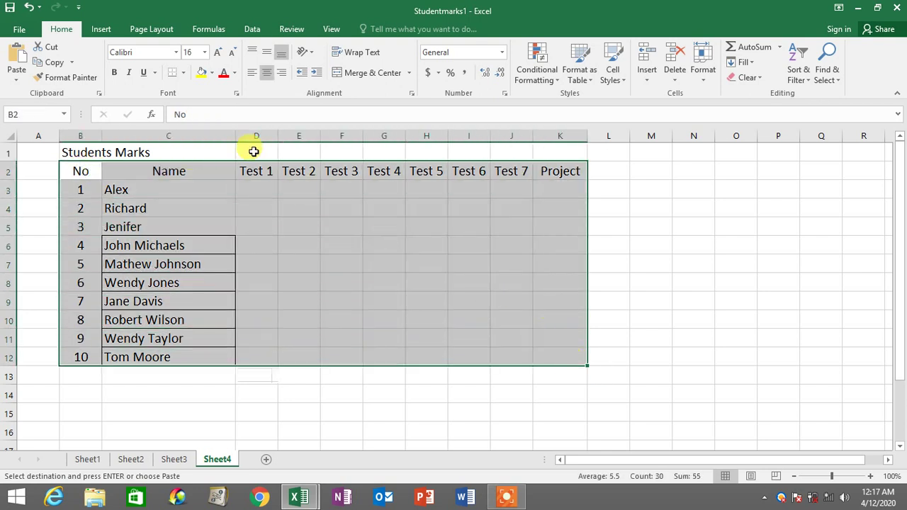
Step: Apply All Borders to the table B2:K12 and inspect the bordered names column
{"action": "left_click", "coordinate": [182, 73]}
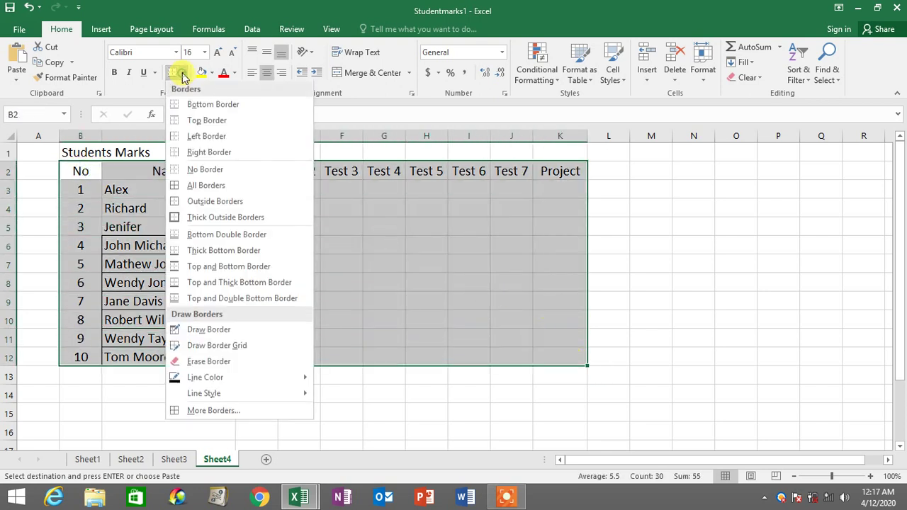
{"action": "left_click", "coordinate": [206, 187]}
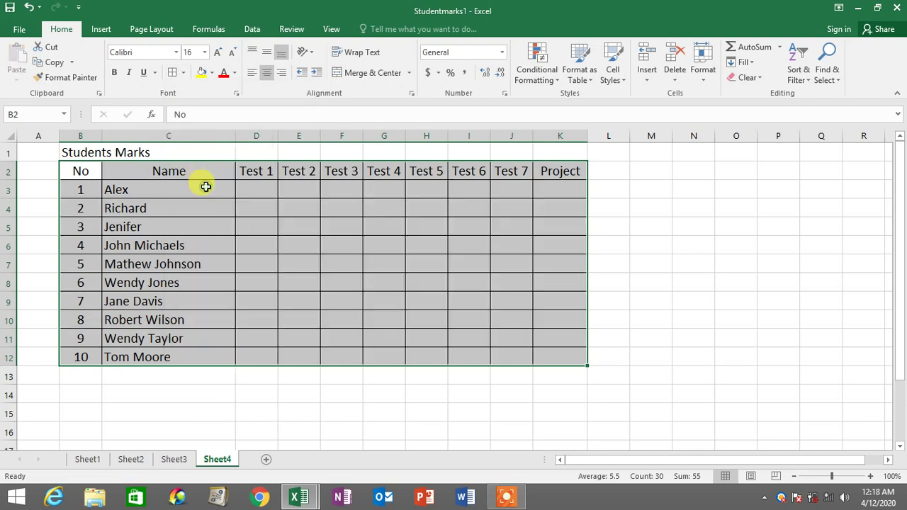
{"action": "left_click", "coordinate": [110, 225]}
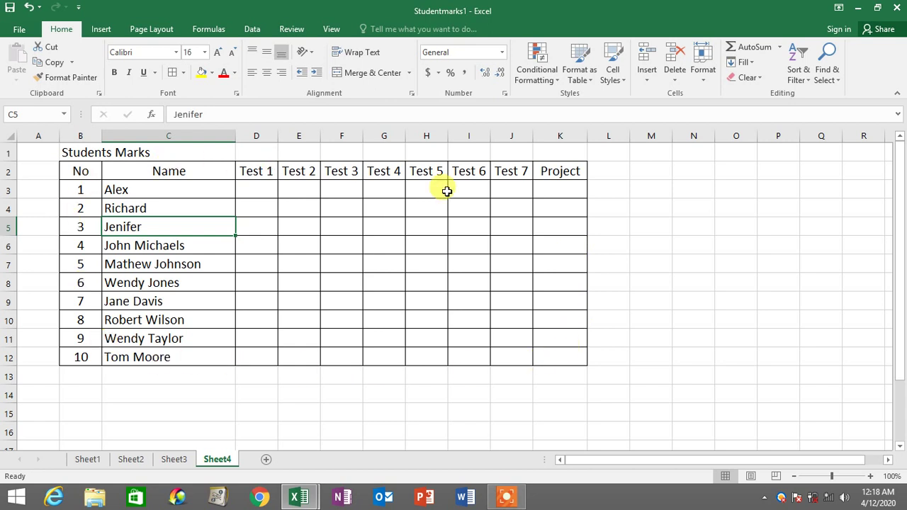
{"action": "left_click_drag", "start_coordinate": [146, 190], "coordinate": [167, 357]}
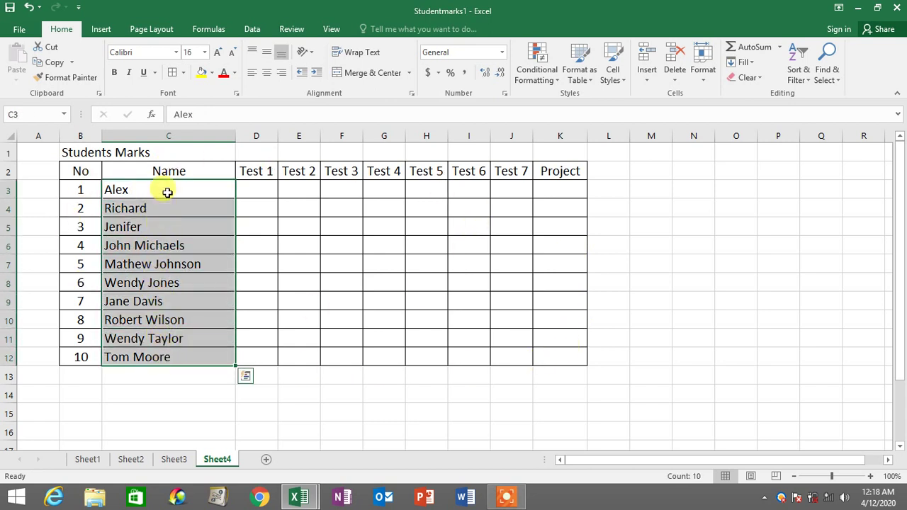
{"action": "left_click_drag", "start_coordinate": [163, 190], "coordinate": [188, 357]}
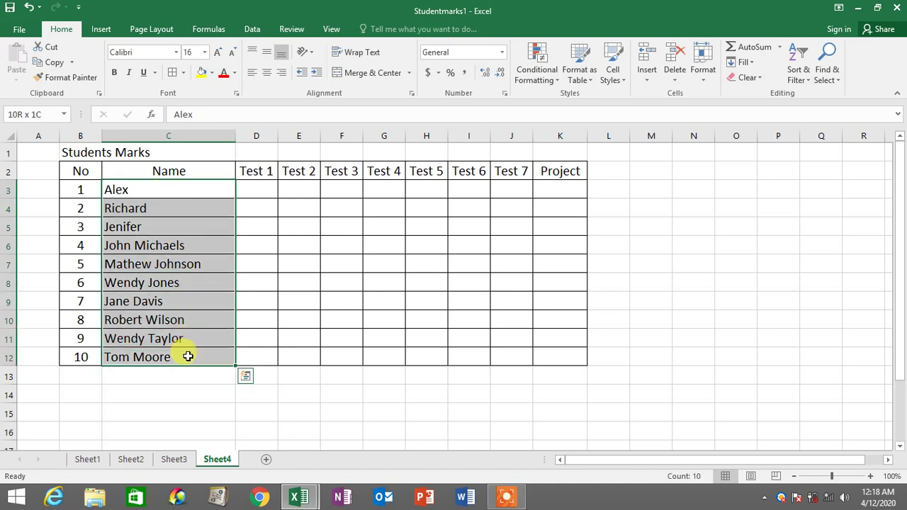
{"action": "left_click", "coordinate": [174, 227]}
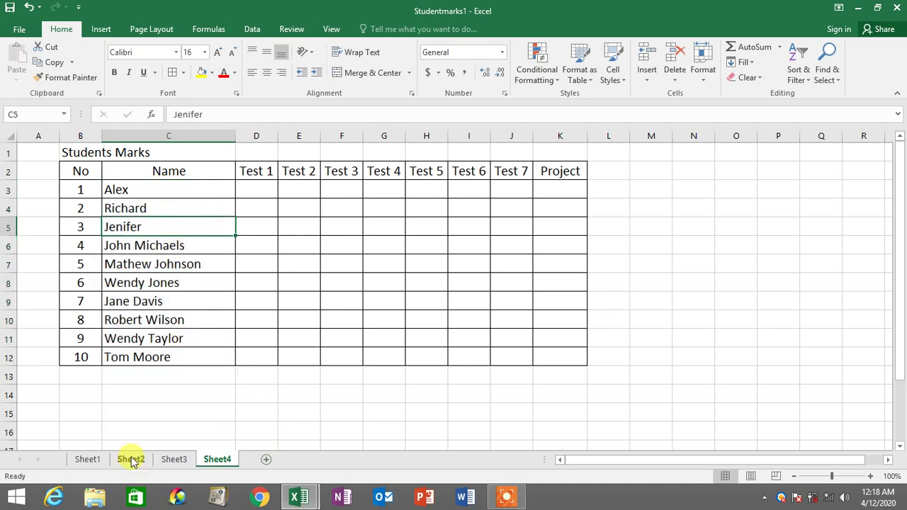
{"action": "left_click", "coordinate": [88, 459]}
Step: Inspect the percentage marks in D3:K12 on Sheet1
{"action": "left_click_drag", "start_coordinate": [264, 207], "coordinate": [603, 379]}
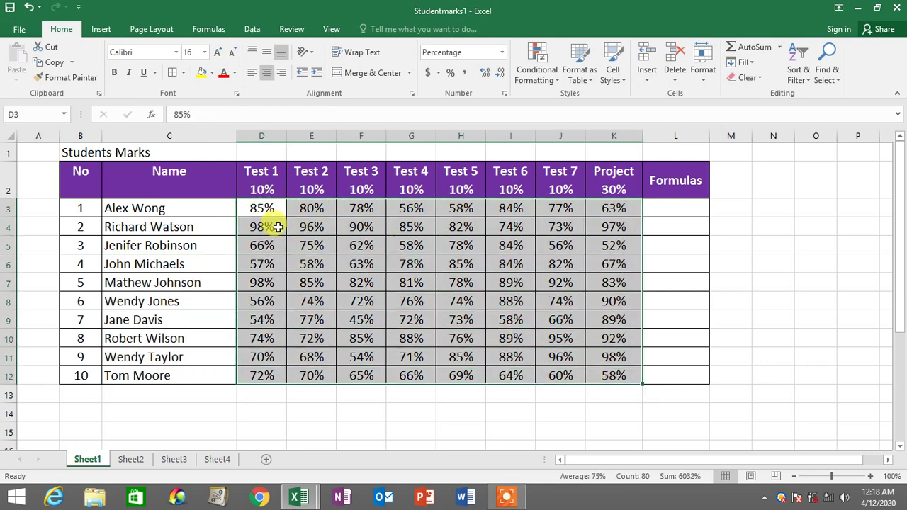
{"action": "left_click_drag", "start_coordinate": [263, 212], "coordinate": [611, 379]}
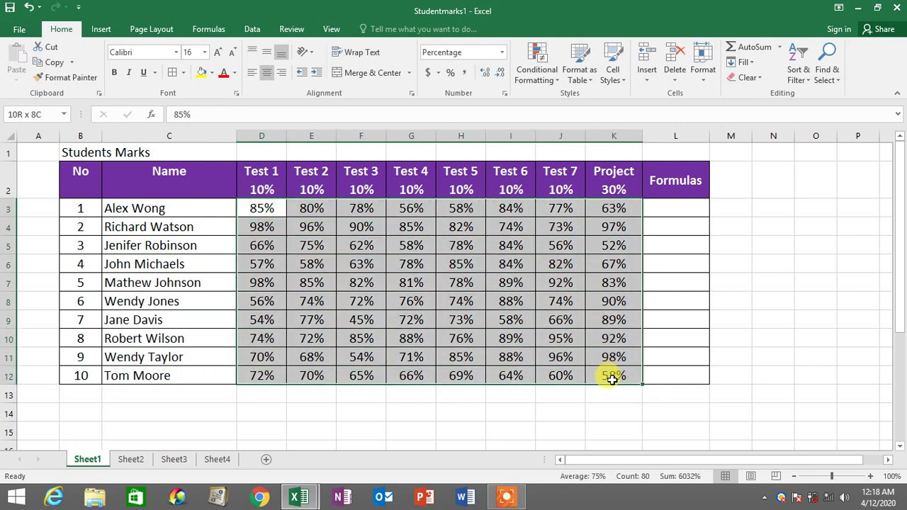
{"action": "left_click_drag", "start_coordinate": [257, 206], "coordinate": [602, 376]}
{"action": "left_click_drag", "start_coordinate": [251, 205], "coordinate": [607, 372]}
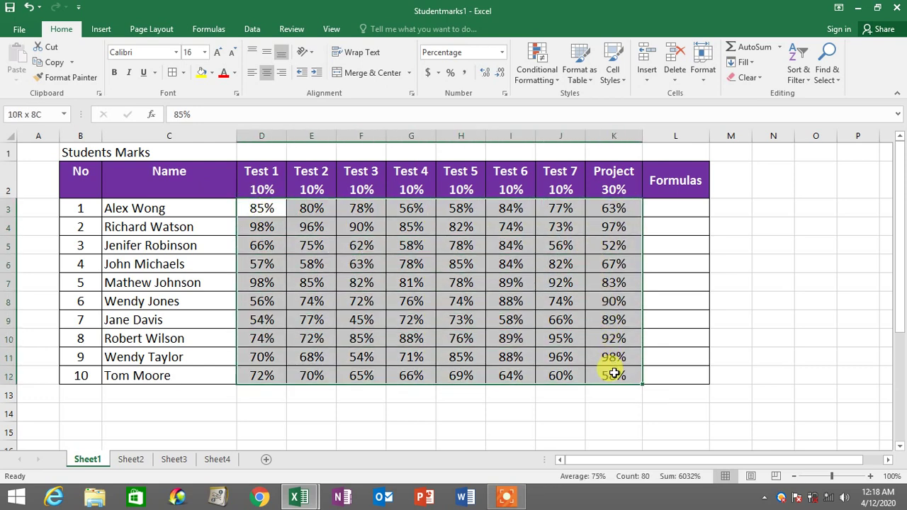
{"action": "left_click_drag", "start_coordinate": [270, 214], "coordinate": [621, 377]}
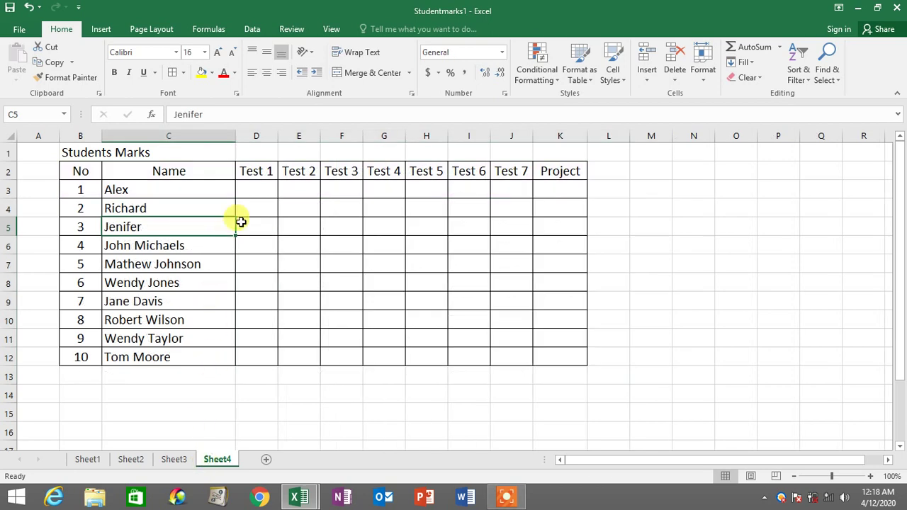
Step: On Sheet4, select the empty Test 1–Test 7 mark cells D3:J12
{"action": "left_click_drag", "start_coordinate": [267, 190], "coordinate": [501, 354]}
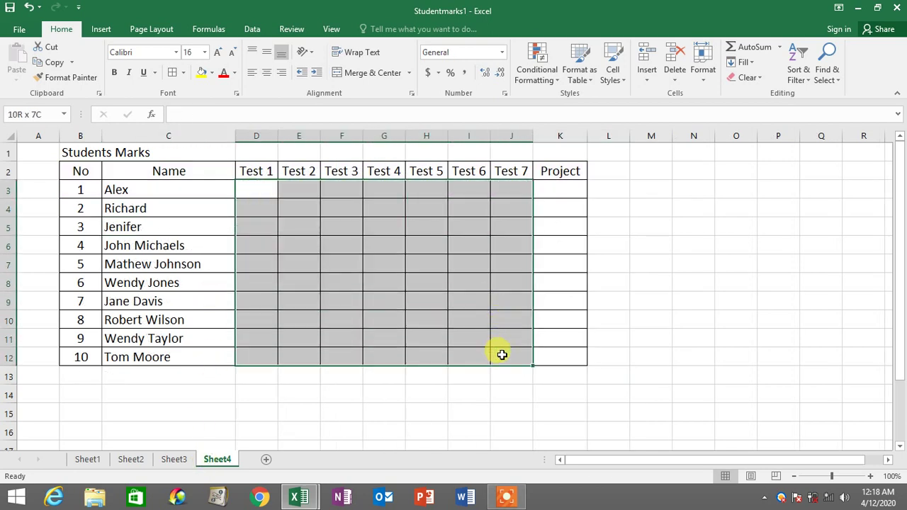
{"action": "left_click", "coordinate": [365, 377]}
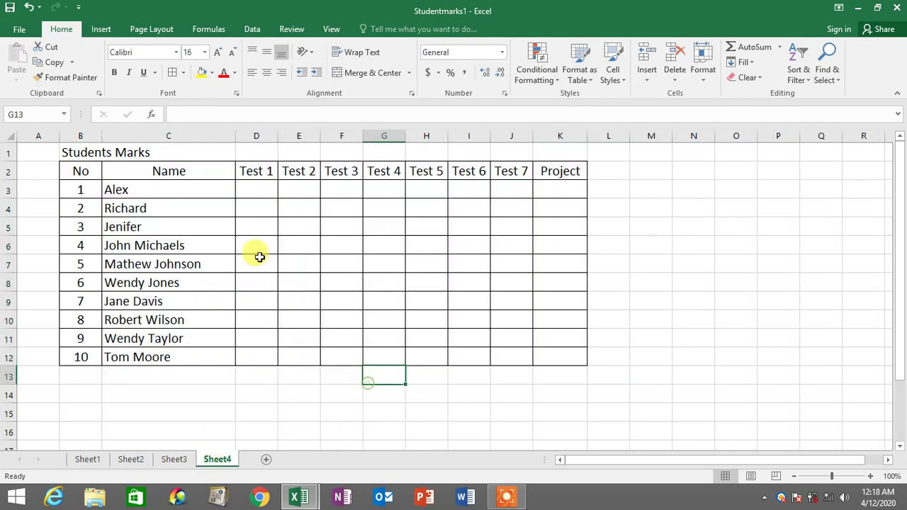
{"action": "left_click", "coordinate": [258, 189]}
{"action": "left_click_drag", "start_coordinate": [277, 189], "coordinate": [513, 352]}
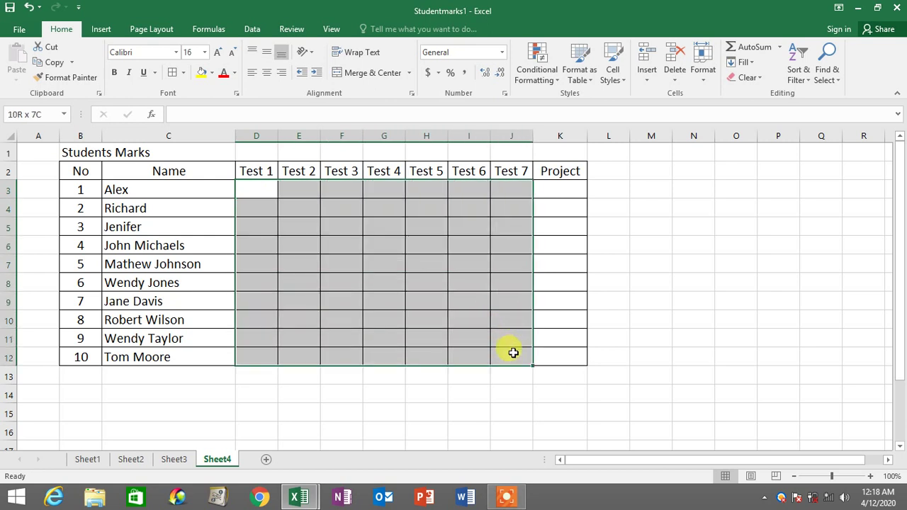
Step: Try setting Percentage in the Format Cells dialog for the mark cells, then cancel
{"action": "right_click", "coordinate": [470, 275]}
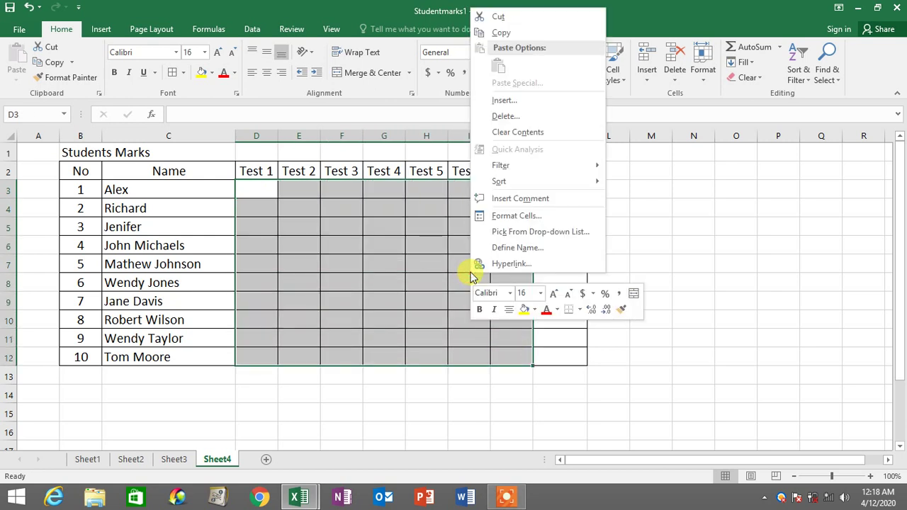
{"action": "left_click", "coordinate": [525, 222]}
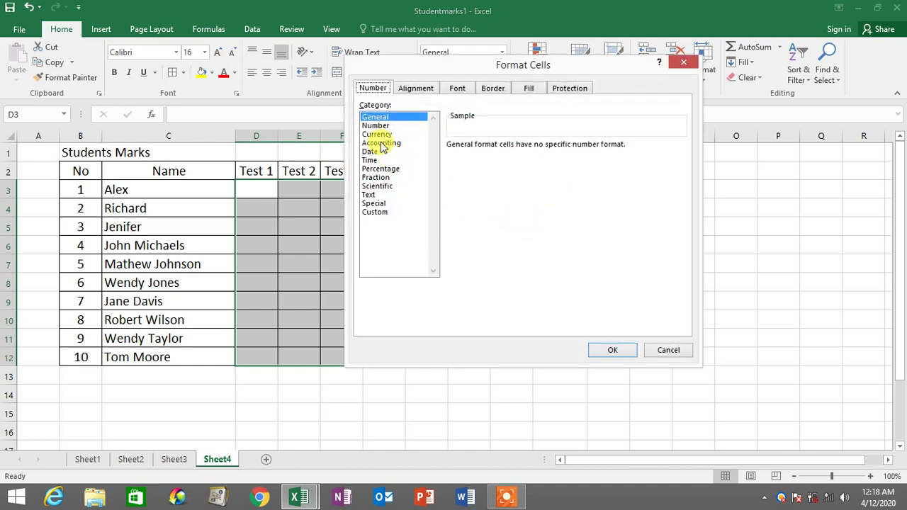
{"action": "left_click", "coordinate": [380, 170]}
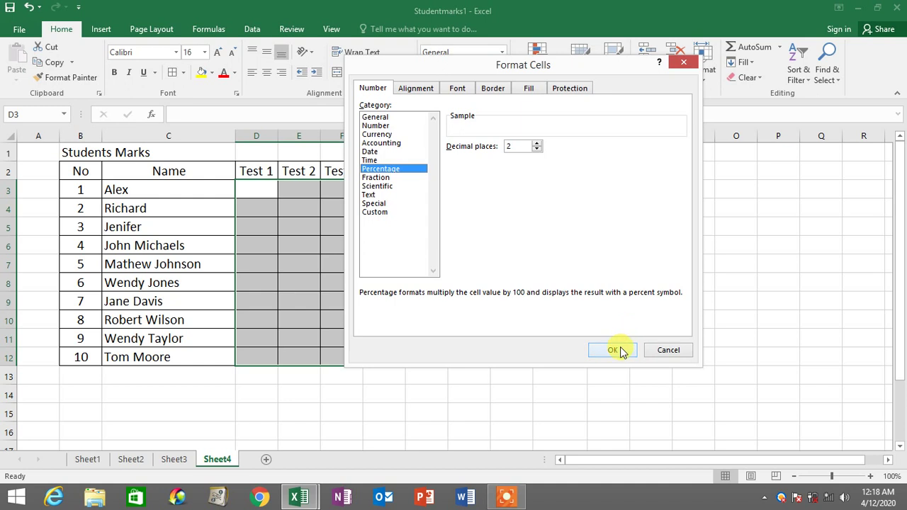
{"action": "left_click", "coordinate": [668, 353]}
Step: Select D3:K12 and apply Percent Style, then compare with Sheet1's Test 1 mark
{"action": "left_click_drag", "start_coordinate": [255, 188], "coordinate": [548, 358]}
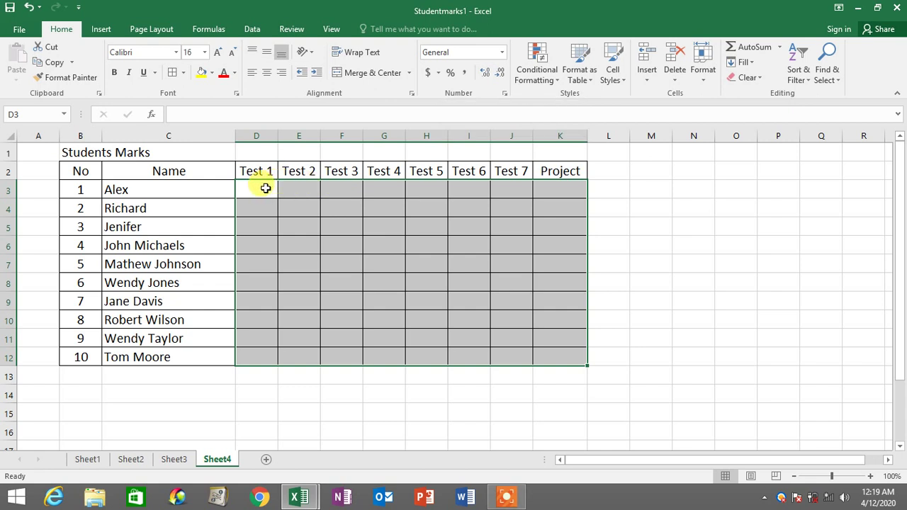
{"action": "left_click_drag", "start_coordinate": [265, 188], "coordinate": [562, 358]}
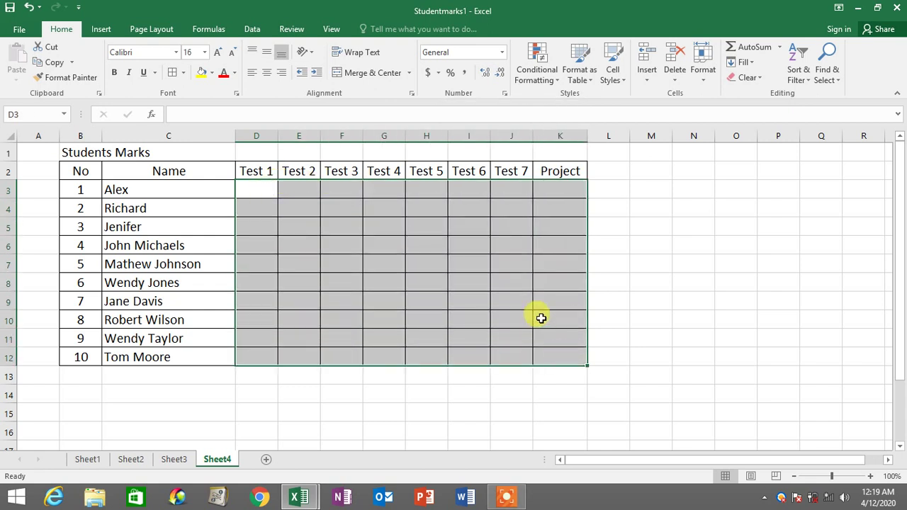
{"action": "left_click", "coordinate": [451, 74]}
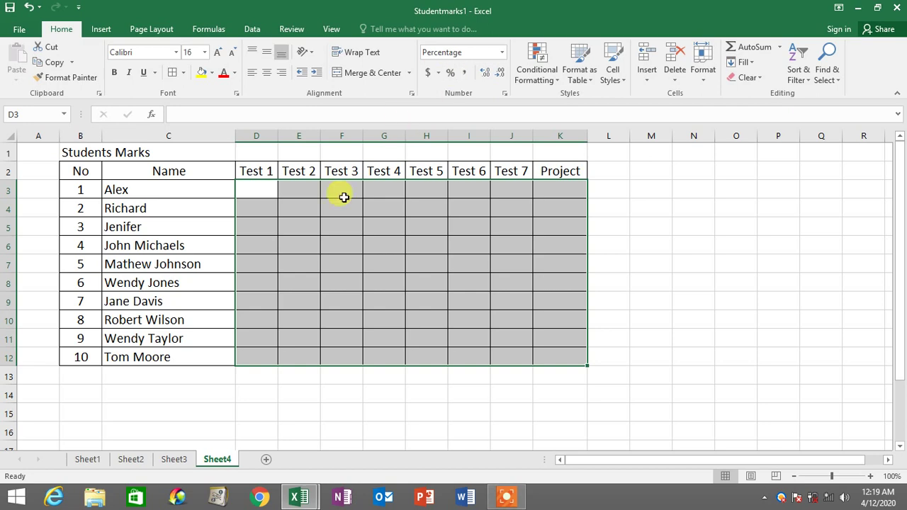
{"action": "left_click", "coordinate": [83, 459]}
{"action": "left_click", "coordinate": [263, 207]}
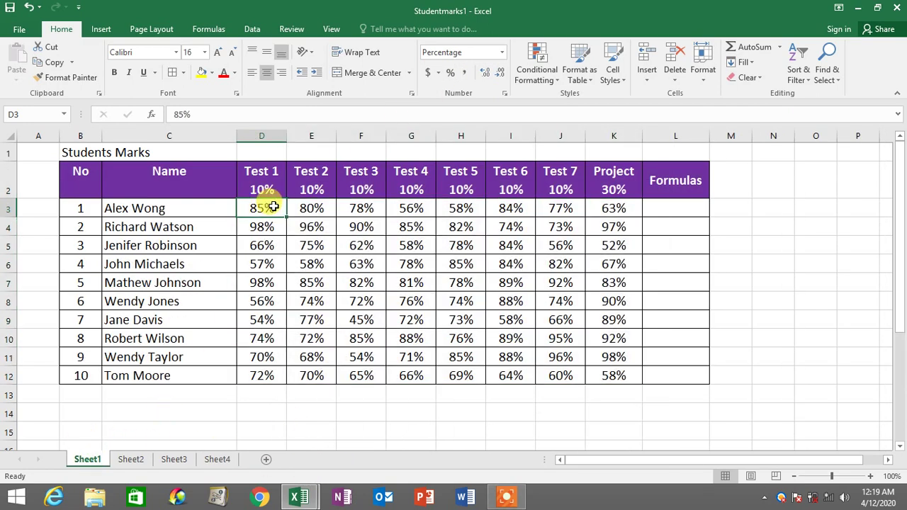
Step: Enter the first student's Test 1 mark of 85% in cell D3 on Sheet4
{"action": "left_click", "coordinate": [226, 461]}
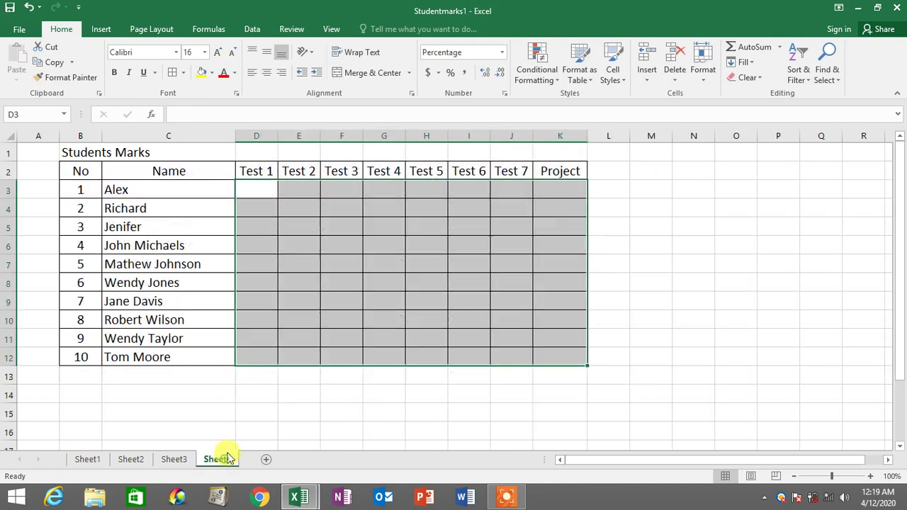
{"action": "left_click", "coordinate": [263, 192]}
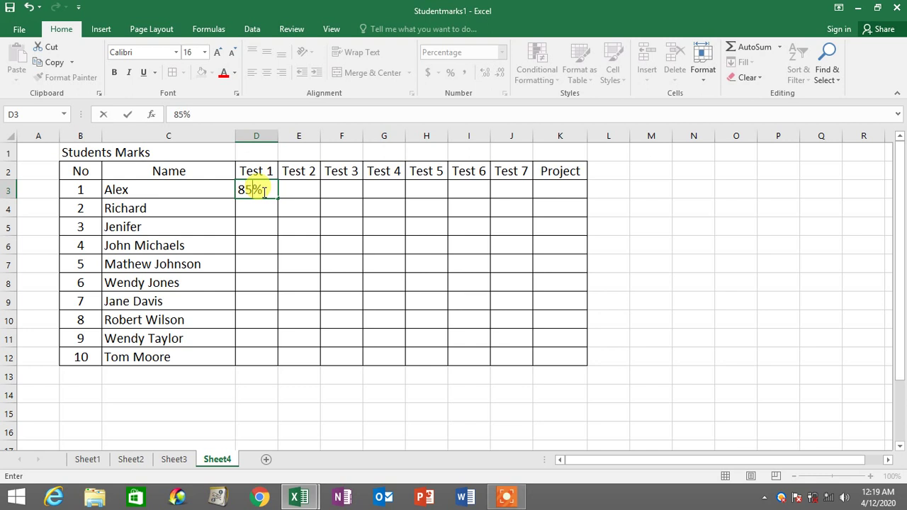
{"action": "key", "text": "Return"}
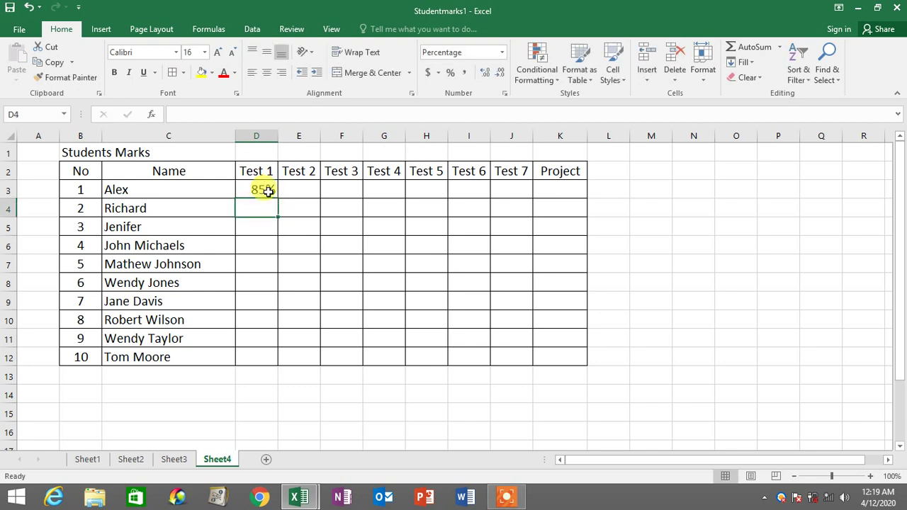
{"action": "left_click", "coordinate": [263, 189]}
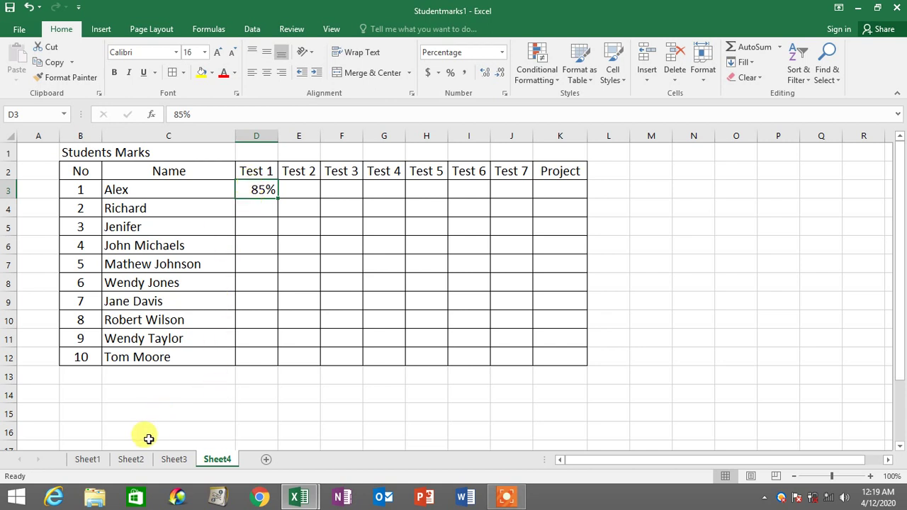
{"action": "left_click", "coordinate": [153, 190]}
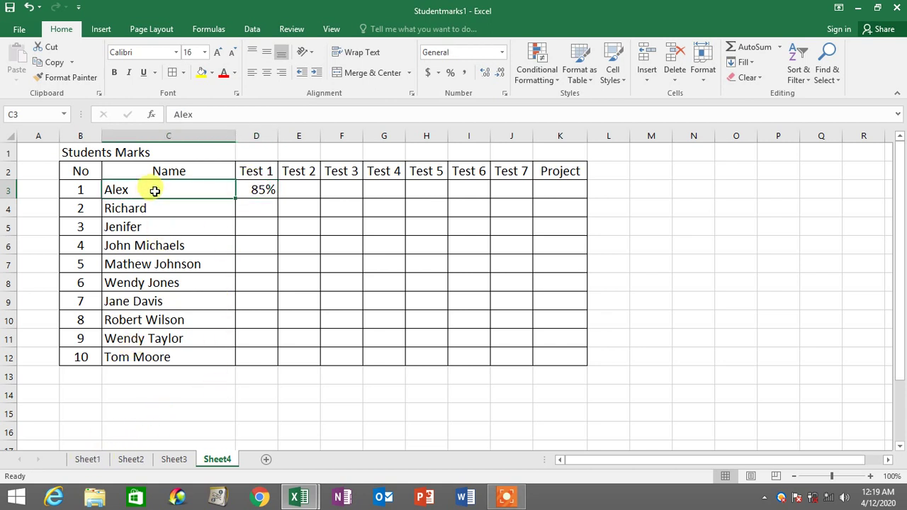
{"action": "left_click", "coordinate": [254, 188]}
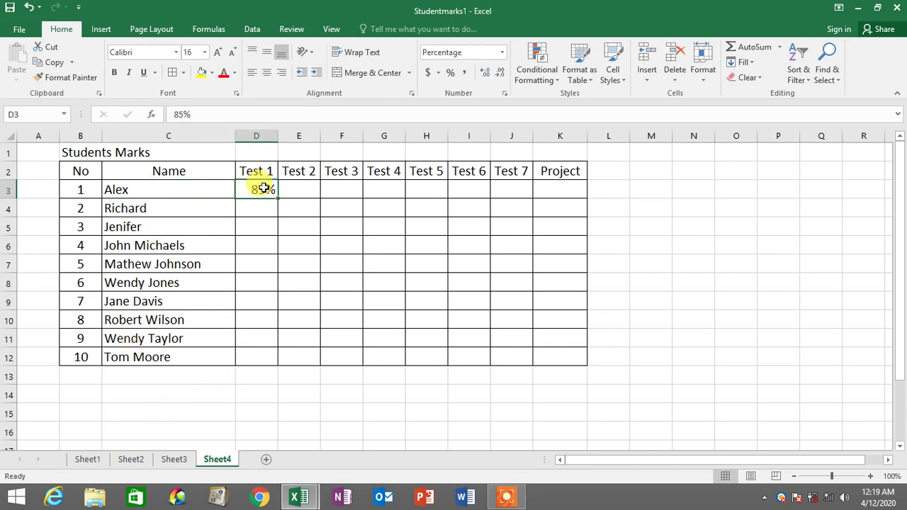
Step: Copy the Test 2 and Test 3 marks, 80% and 78%, from Sheet1 into E3 and F3
{"action": "left_click", "coordinate": [88, 459]}
{"action": "left_click", "coordinate": [310, 208]}
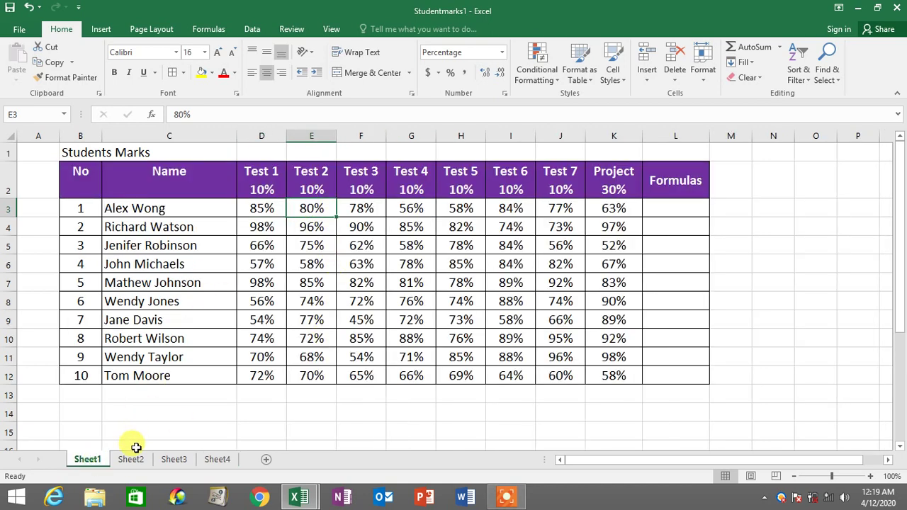
{"action": "left_click", "coordinate": [218, 459]}
{"action": "left_click", "coordinate": [305, 189]}
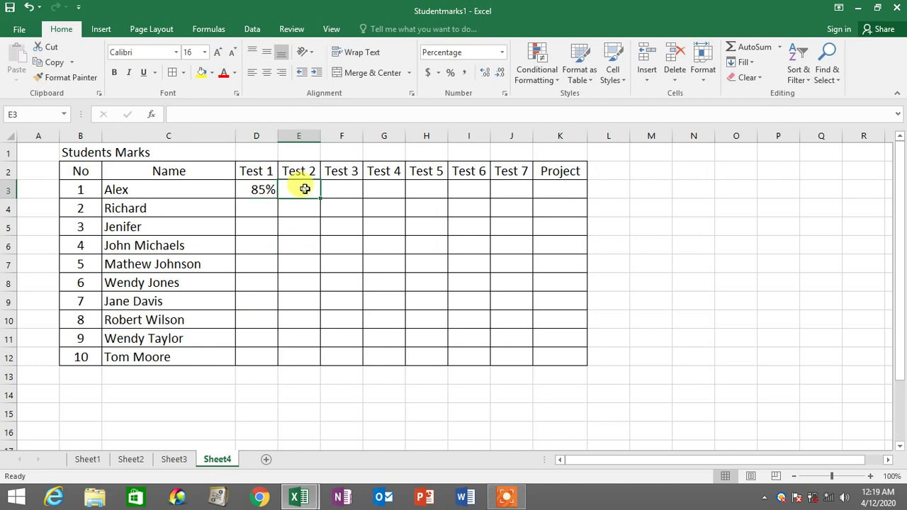
{"action": "type", "text": "80%"}
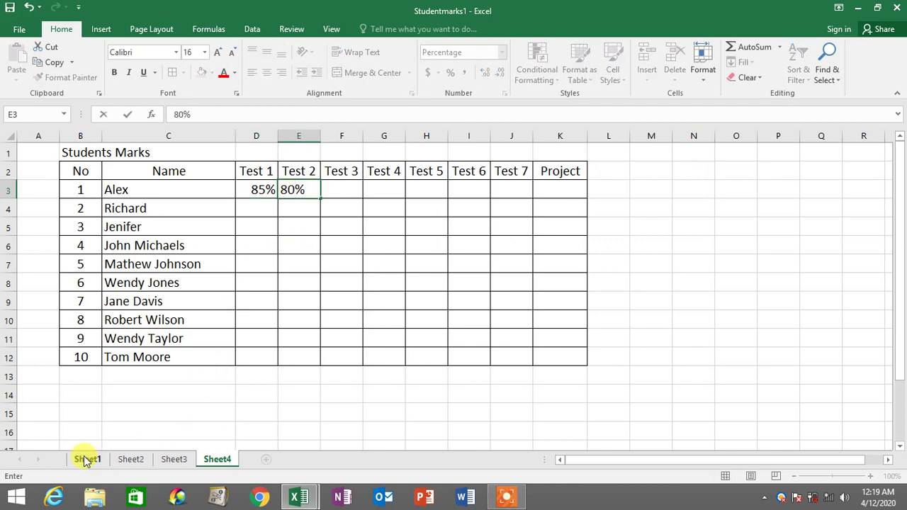
{"action": "left_click", "coordinate": [87, 459]}
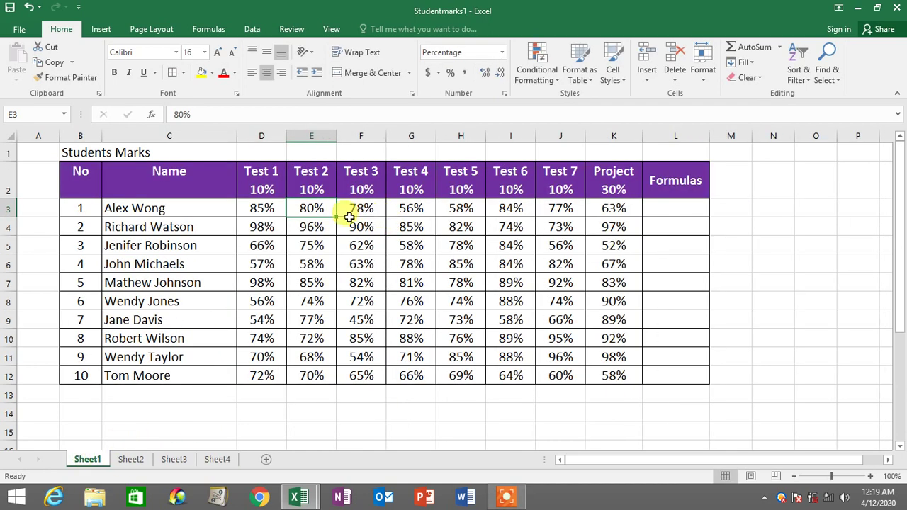
{"action": "left_click", "coordinate": [359, 205]}
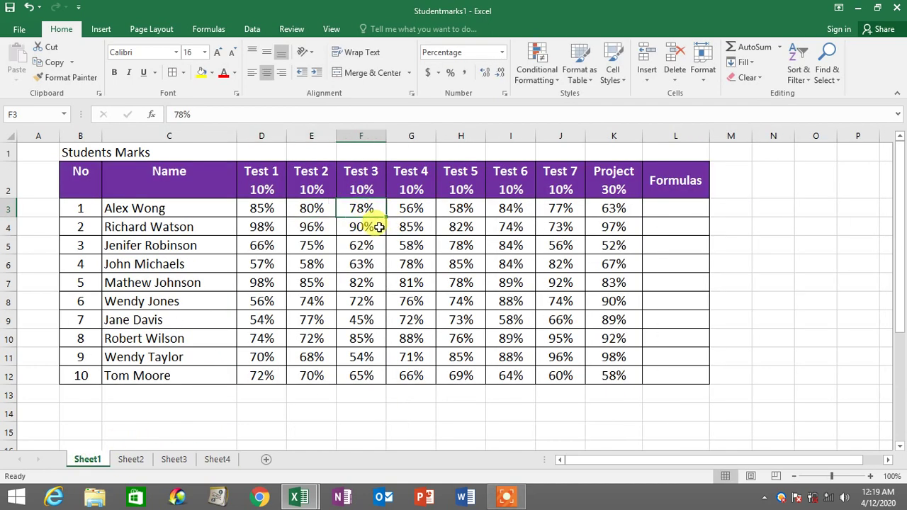
{"action": "left_click", "coordinate": [218, 457]}
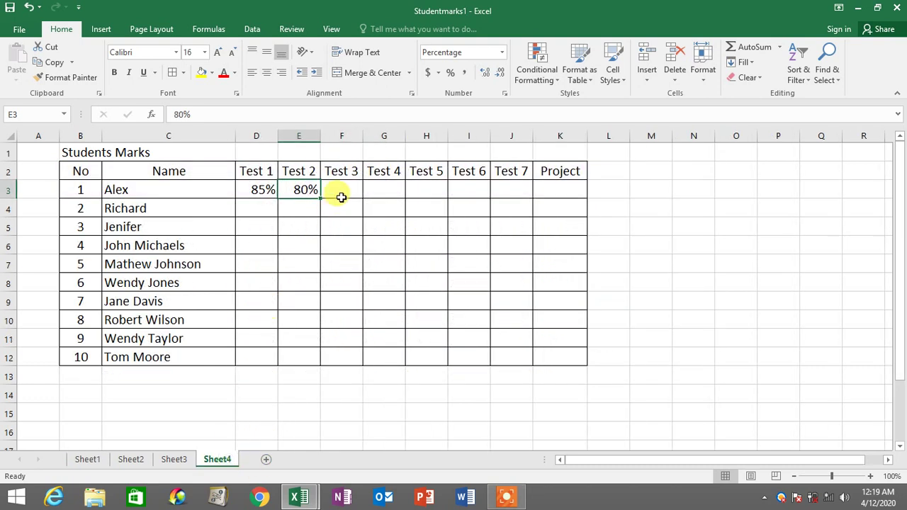
{"action": "left_click", "coordinate": [342, 191]}
{"action": "type", "text": "78%"}
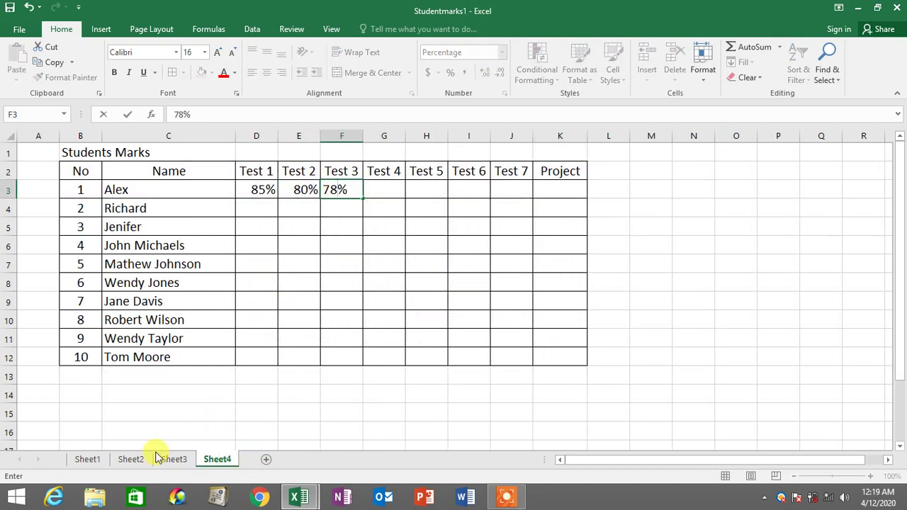
Step: Enter the Test 4 and Test 5 marks, 56% and 58%, in G3 and H3
{"action": "left_click", "coordinate": [89, 459]}
{"action": "left_click", "coordinate": [411, 206]}
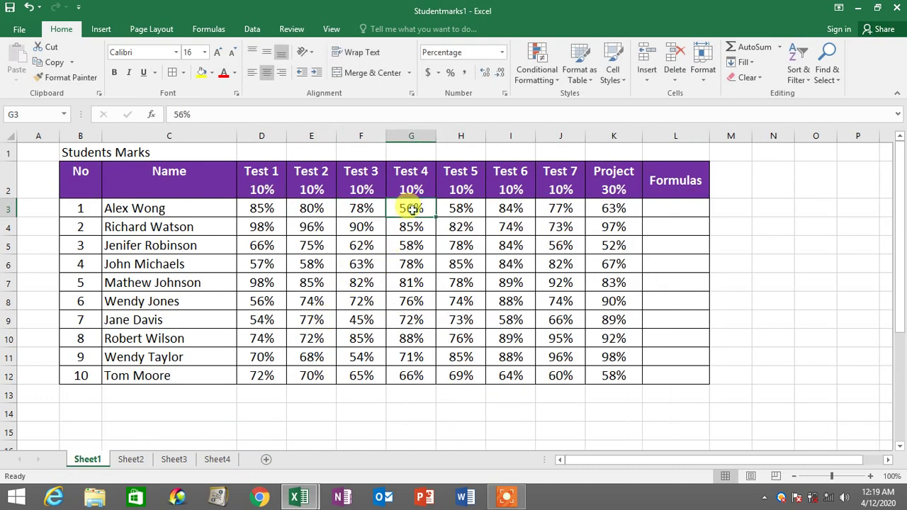
{"action": "left_click", "coordinate": [453, 208]}
{"action": "left_click", "coordinate": [218, 459]}
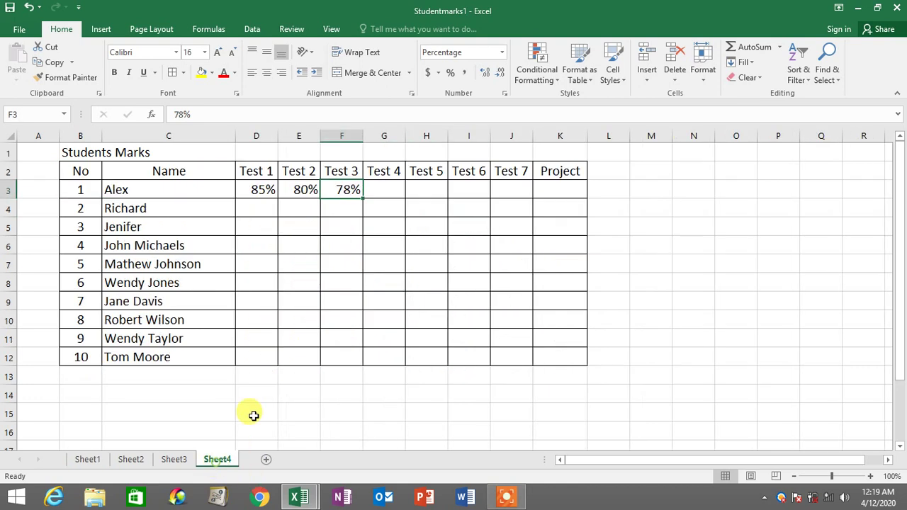
{"action": "left_click", "coordinate": [382, 192]}
{"action": "type", "text": "56%"}
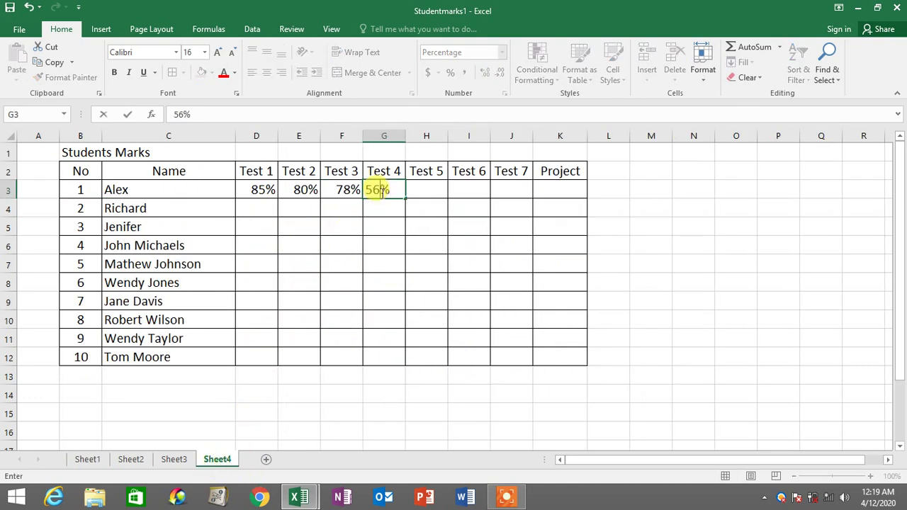
{"action": "left_click", "coordinate": [425, 188]}
{"action": "type", "text": "58%"}
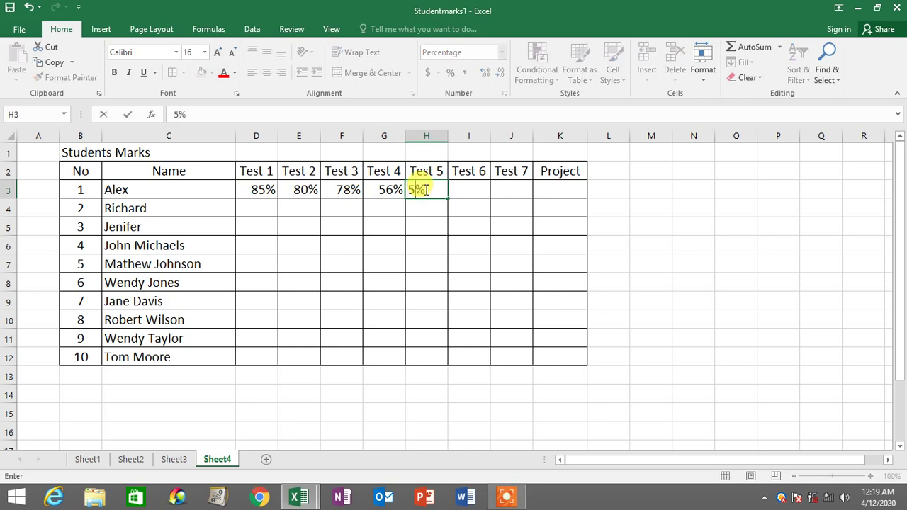
Step: Enter the Test 6 and Test 7 marks, 84% and 77%, in row 3
{"action": "left_click", "coordinate": [88, 460]}
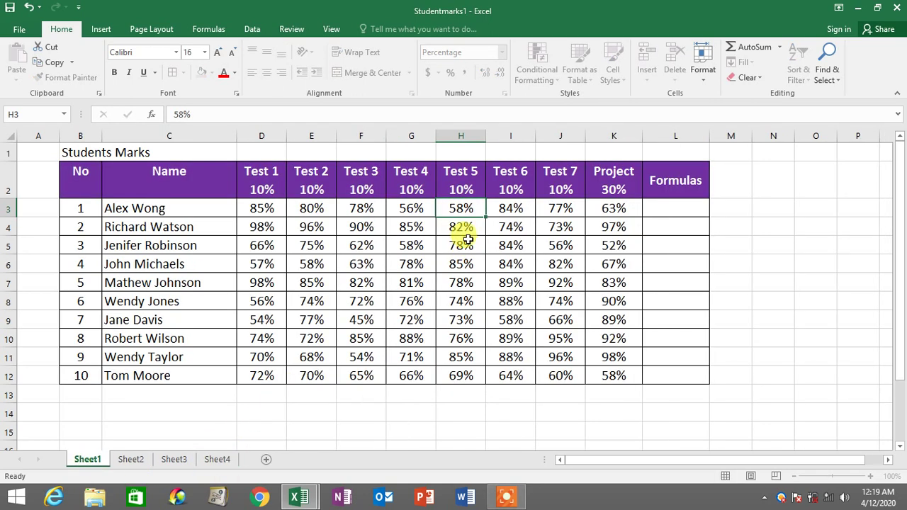
{"action": "left_click", "coordinate": [507, 207]}
{"action": "left_click", "coordinate": [565, 210]}
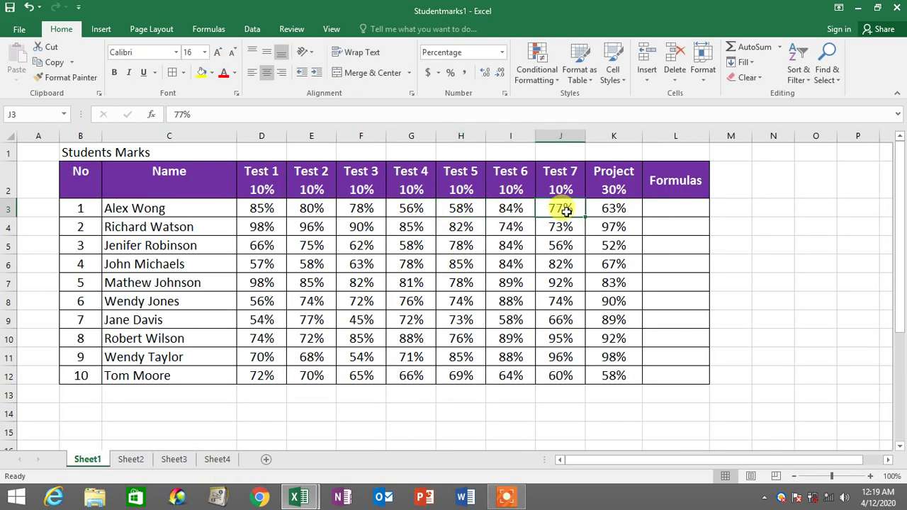
{"action": "left_click", "coordinate": [218, 459]}
{"action": "left_click", "coordinate": [475, 187]}
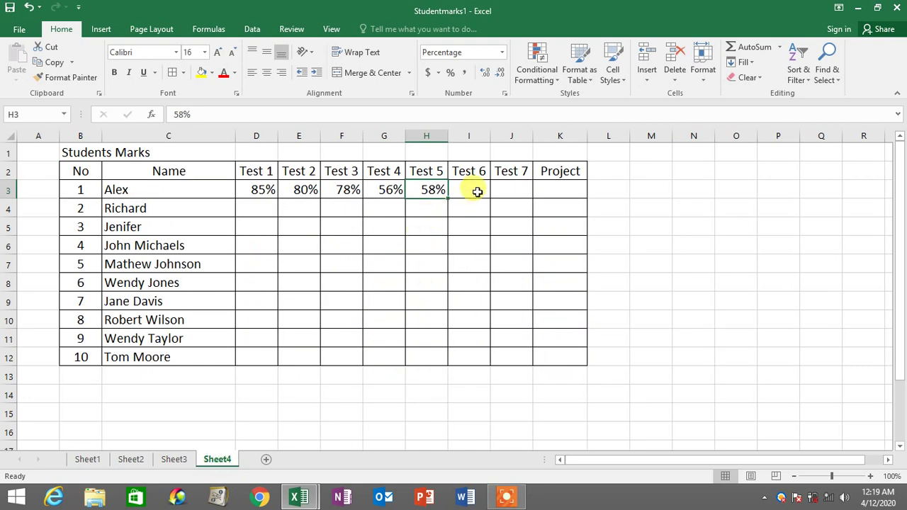
{"action": "type", "text": "84"}
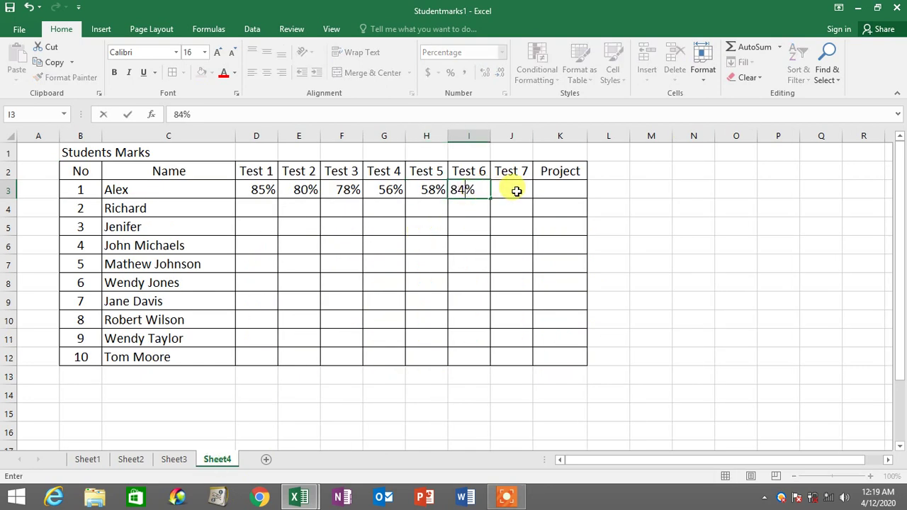
{"action": "left_click", "coordinate": [516, 192]}
{"action": "type", "text": "77"}
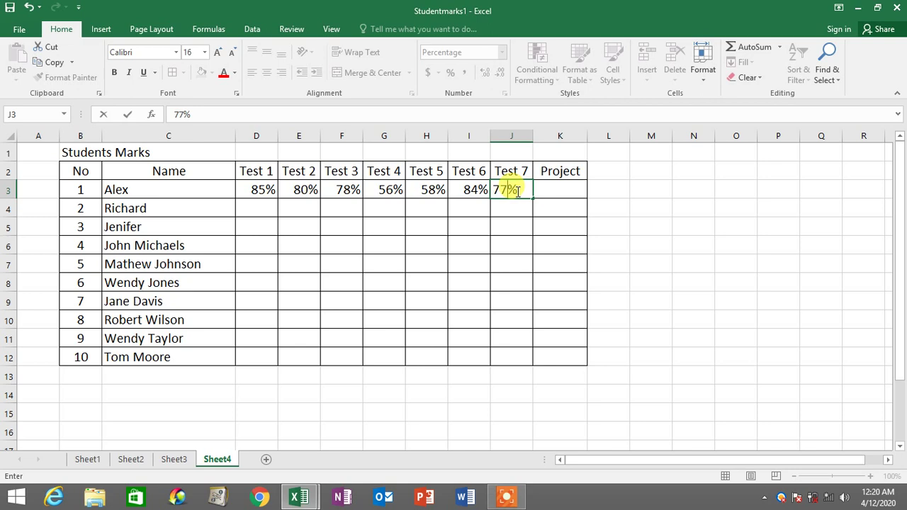
{"action": "key", "text": "Return"}
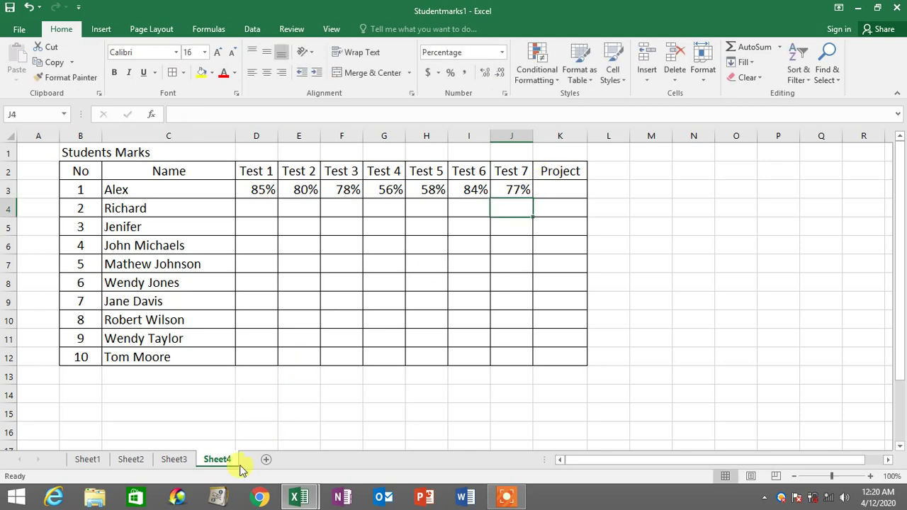
Step: Enter the Project mark of 63% in K3 from Sheet1's value
{"action": "left_click", "coordinate": [88, 460]}
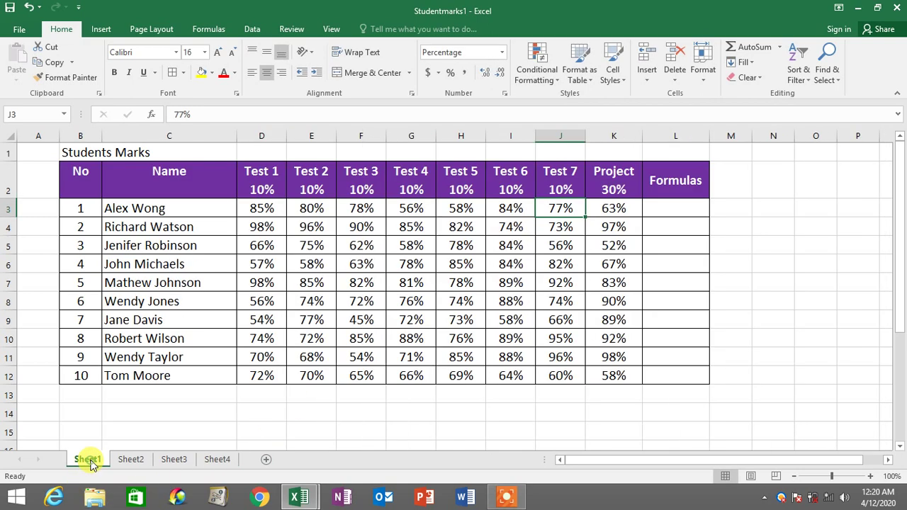
{"action": "left_click", "coordinate": [610, 207]}
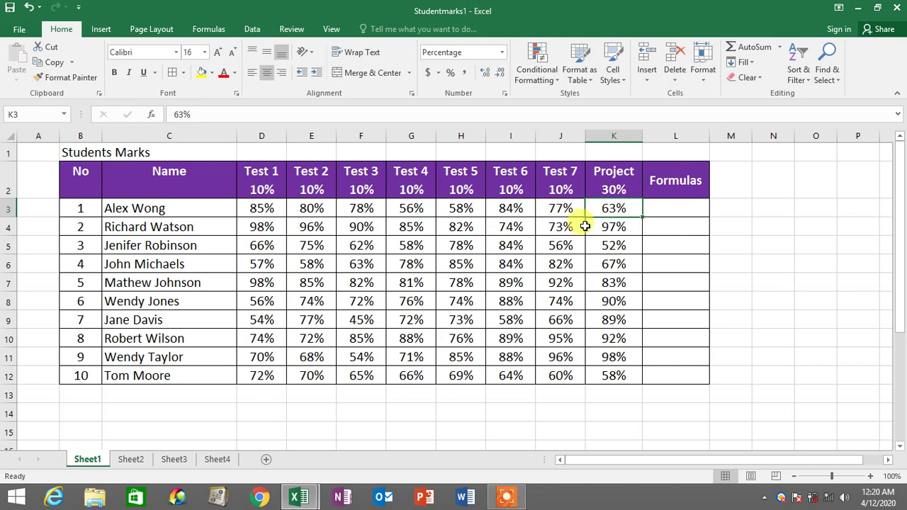
{"action": "left_click", "coordinate": [225, 460]}
{"action": "left_click", "coordinate": [552, 191]}
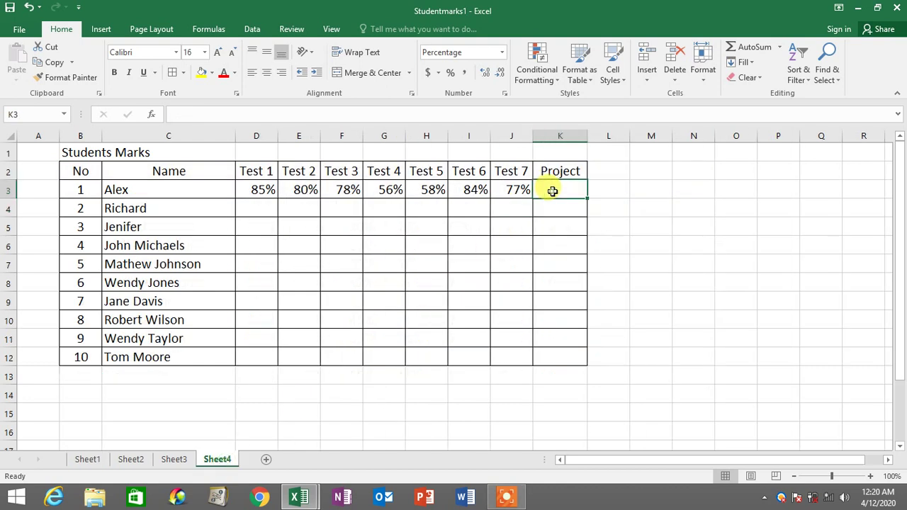
{"action": "type", "text": "63"}
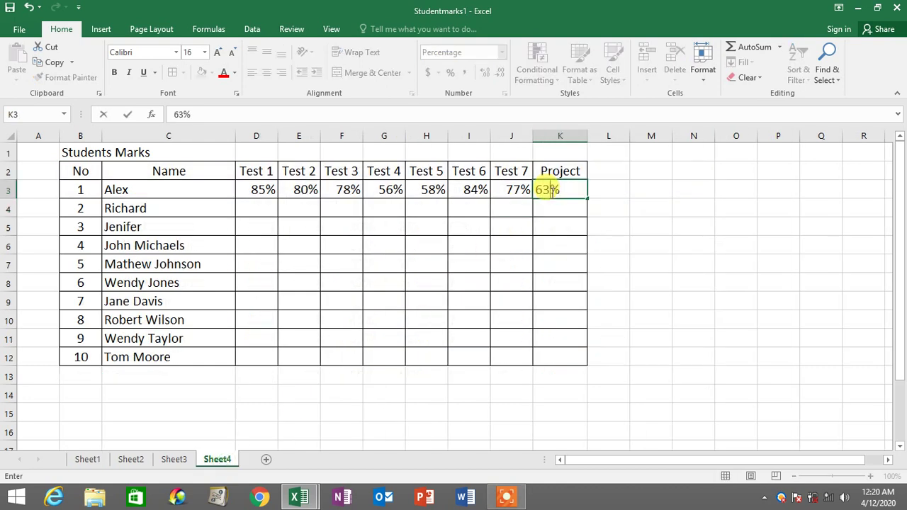
{"action": "key", "text": "Return"}
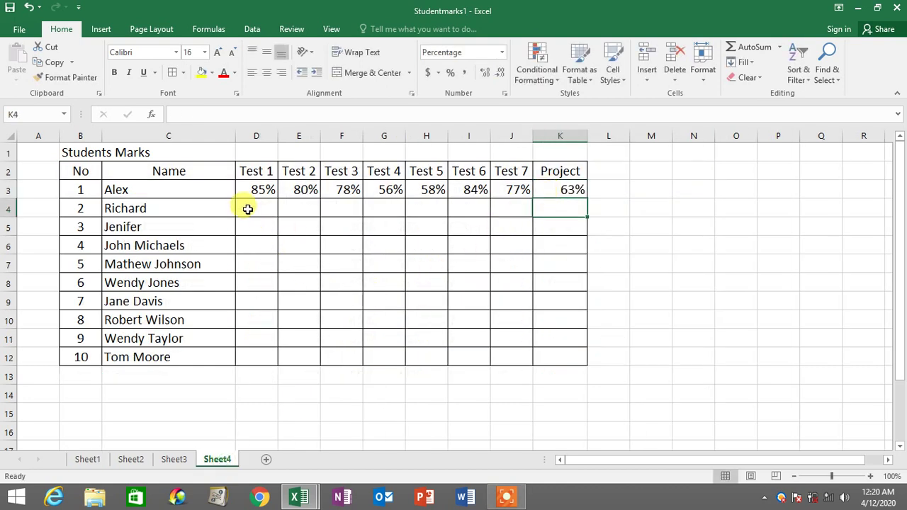
{"action": "left_click", "coordinate": [269, 211]}
Step: Copy the other nine students' marks from Sheet1 into Sheet4 starting at D4
{"action": "left_click_drag", "start_coordinate": [269, 211], "coordinate": [552, 356]}
{"action": "left_click", "coordinate": [96, 461]}
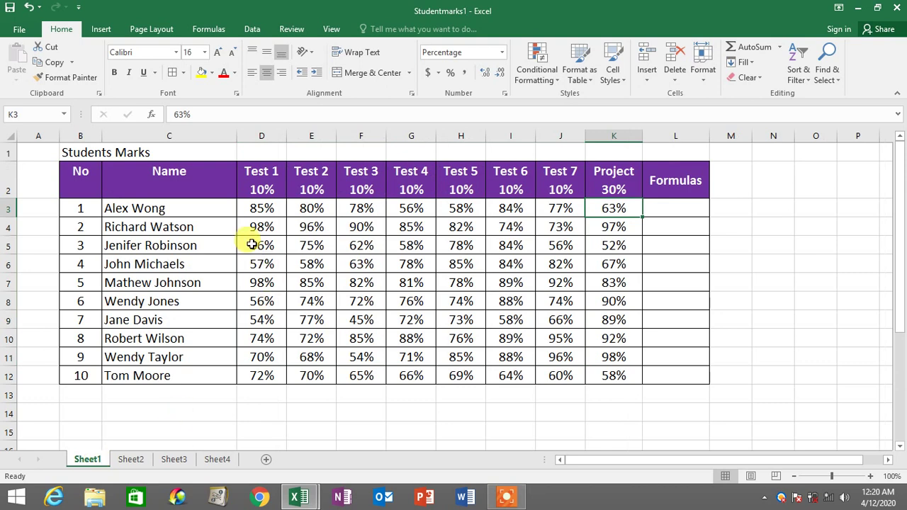
{"action": "left_click_drag", "start_coordinate": [257, 227], "coordinate": [607, 370]}
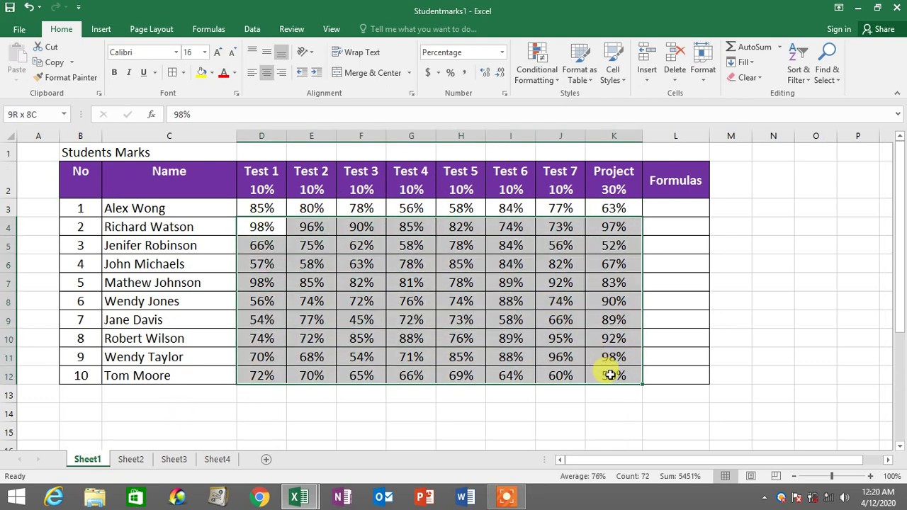
{"action": "right_click", "coordinate": [597, 311]}
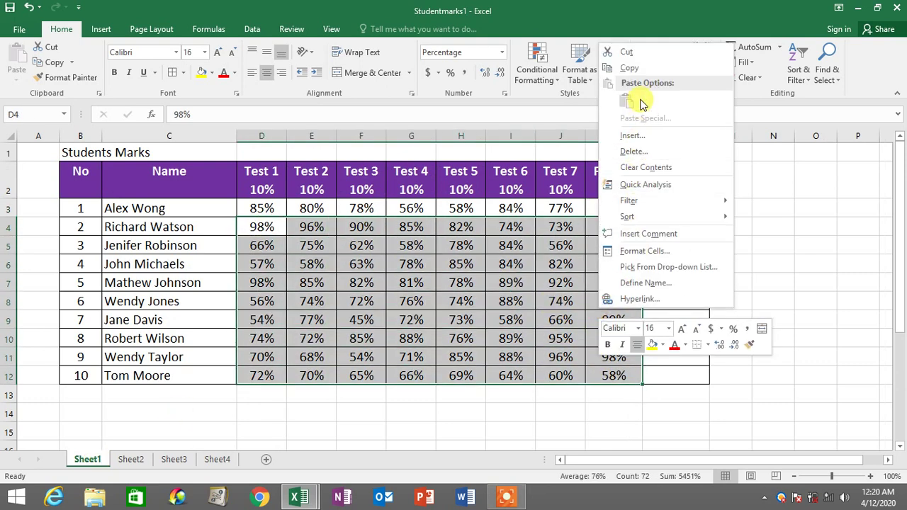
{"action": "left_click", "coordinate": [633, 68]}
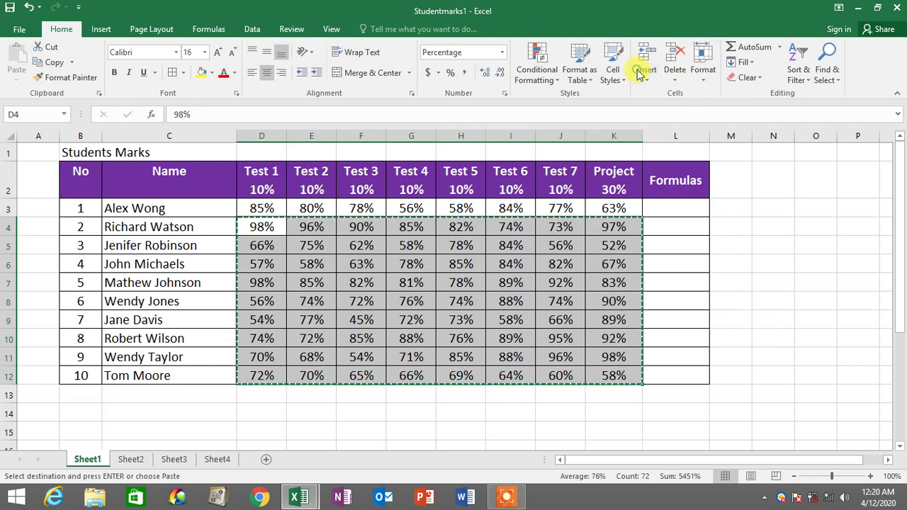
{"action": "left_click", "coordinate": [217, 458]}
{"action": "left_click", "coordinate": [260, 206]}
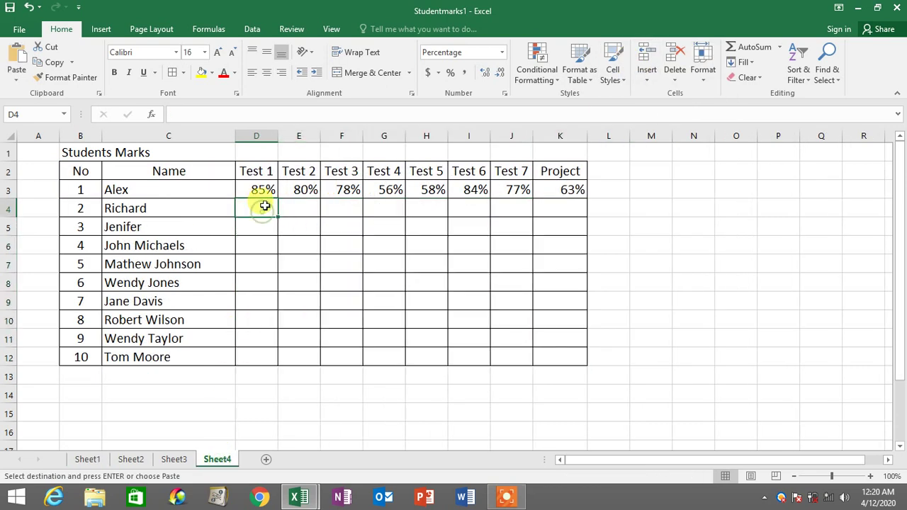
{"action": "right_click", "coordinate": [256, 207]}
{"action": "left_click", "coordinate": [282, 264]}
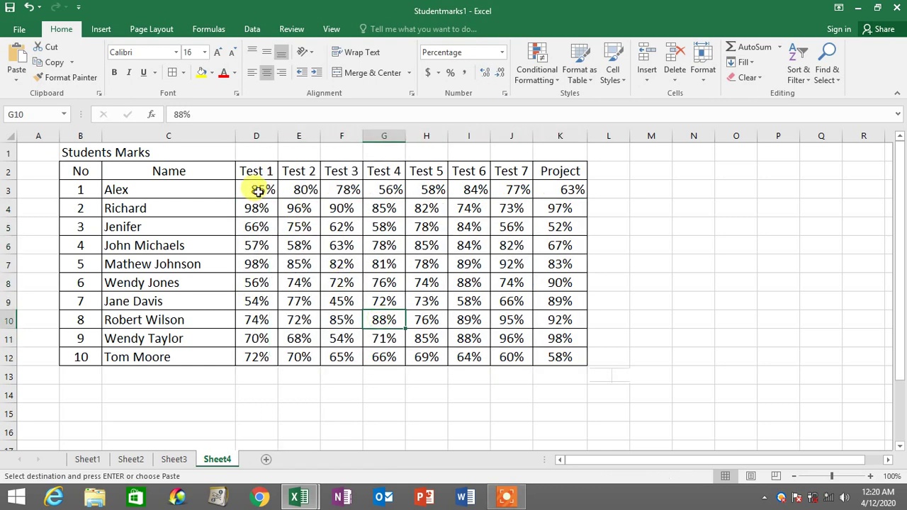
Step: Centre all the marks in D3:K12
{"action": "left_click_drag", "start_coordinate": [258, 190], "coordinate": [559, 359]}
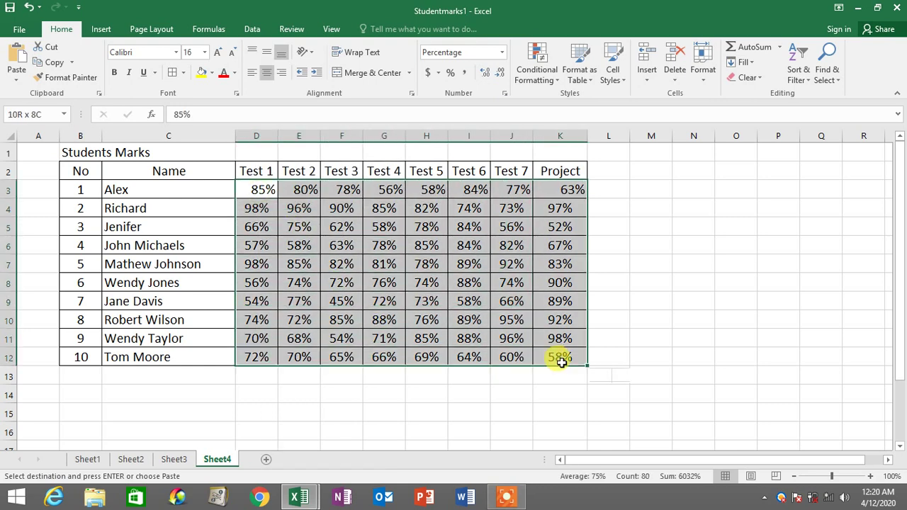
{"action": "left_click", "coordinate": [268, 73]}
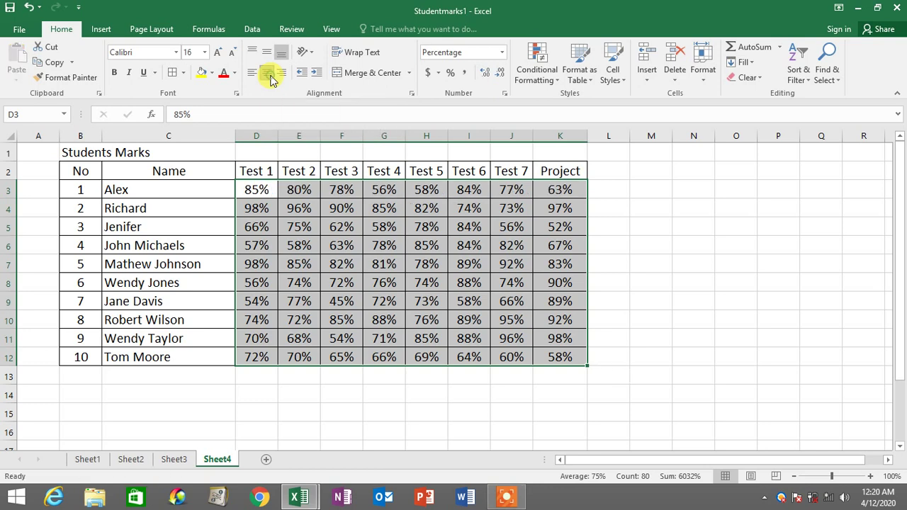
{"action": "left_click", "coordinate": [510, 356]}
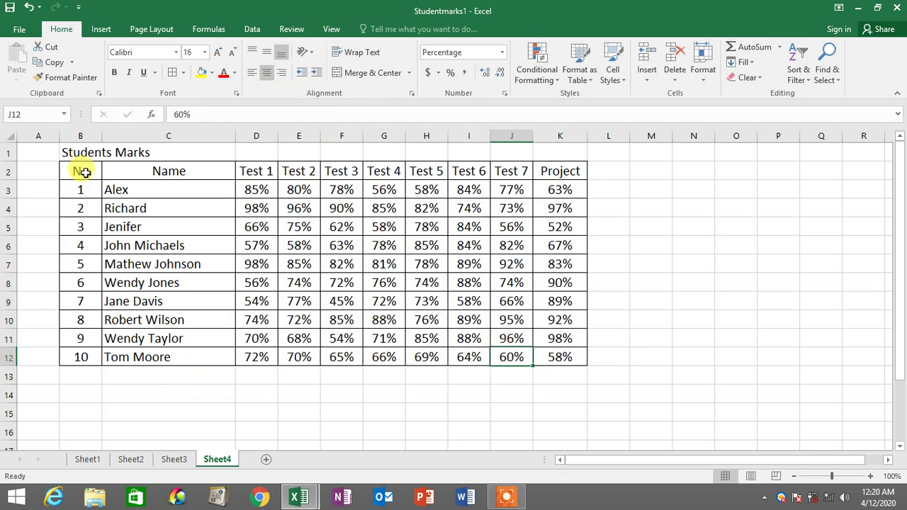
Step: Fill the header row B2:K2 with purple
{"action": "left_click_drag", "start_coordinate": [81, 171], "coordinate": [573, 170]}
{"action": "left_click_drag", "start_coordinate": [71, 170], "coordinate": [555, 172]}
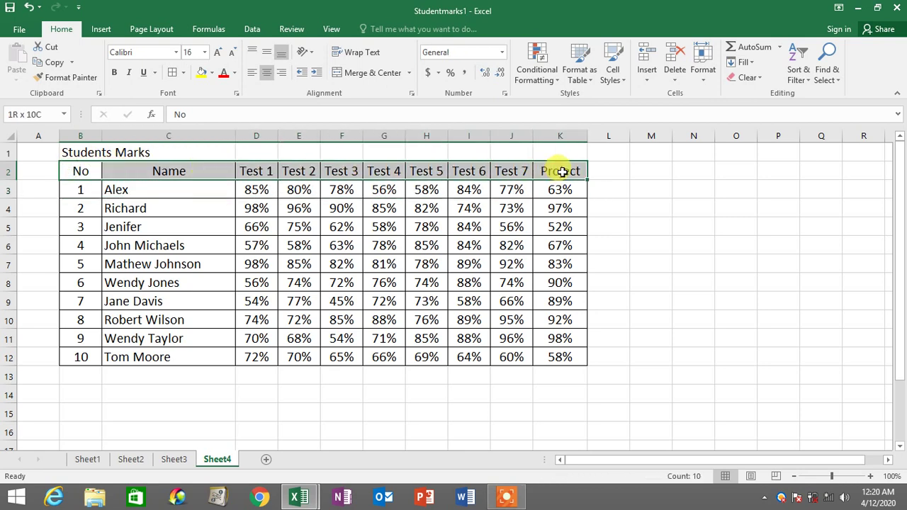
{"action": "left_click_drag", "start_coordinate": [81, 168], "coordinate": [571, 172]}
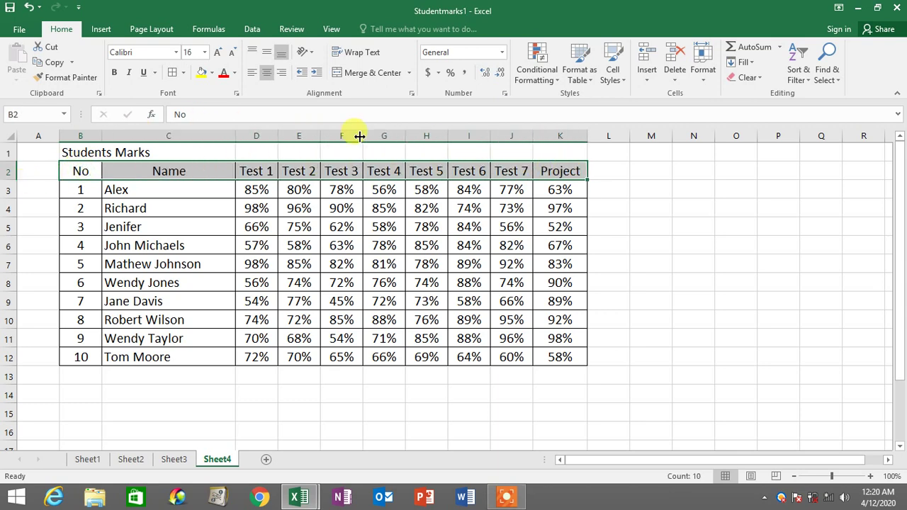
{"action": "left_click", "coordinate": [213, 75]}
{"action": "left_click", "coordinate": [213, 74]}
{"action": "left_click", "coordinate": [213, 75]}
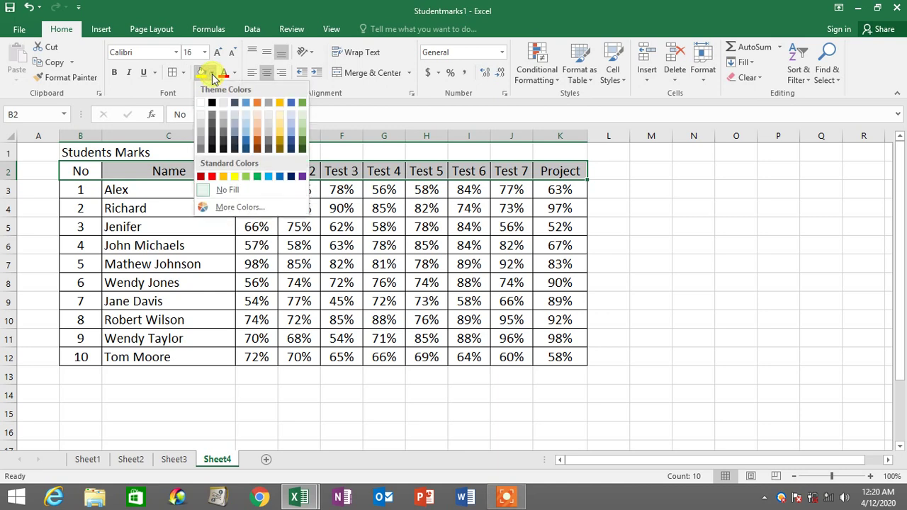
{"action": "left_click", "coordinate": [302, 176]}
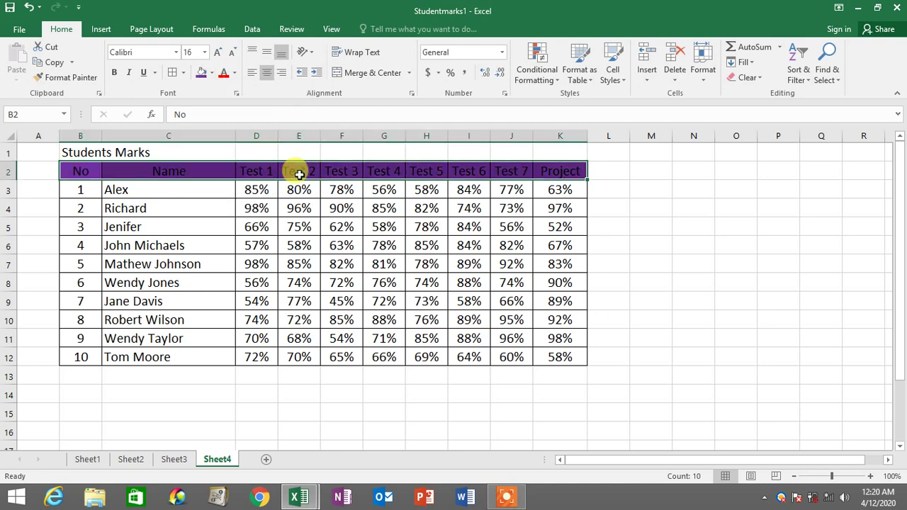
Step: Make the header row text white and bold
{"action": "left_click", "coordinate": [236, 74]}
{"action": "left_click", "coordinate": [236, 75]}
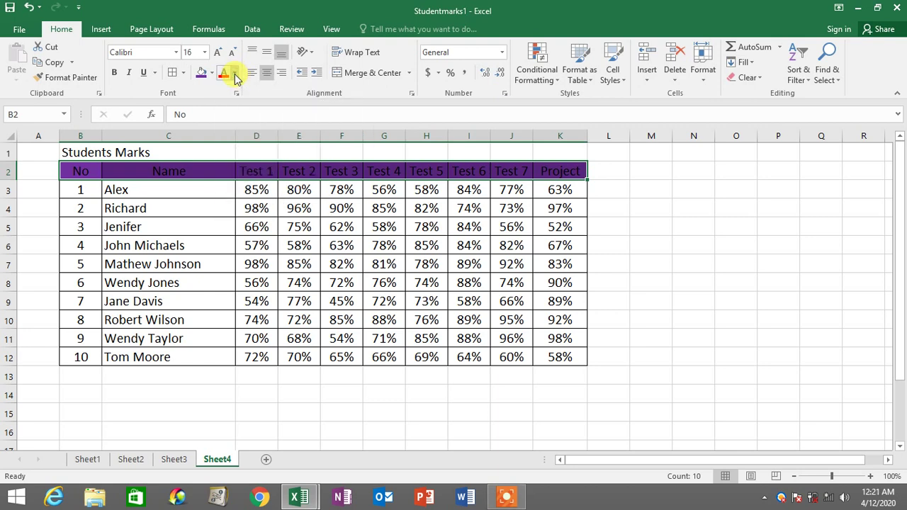
{"action": "left_click", "coordinate": [236, 75]}
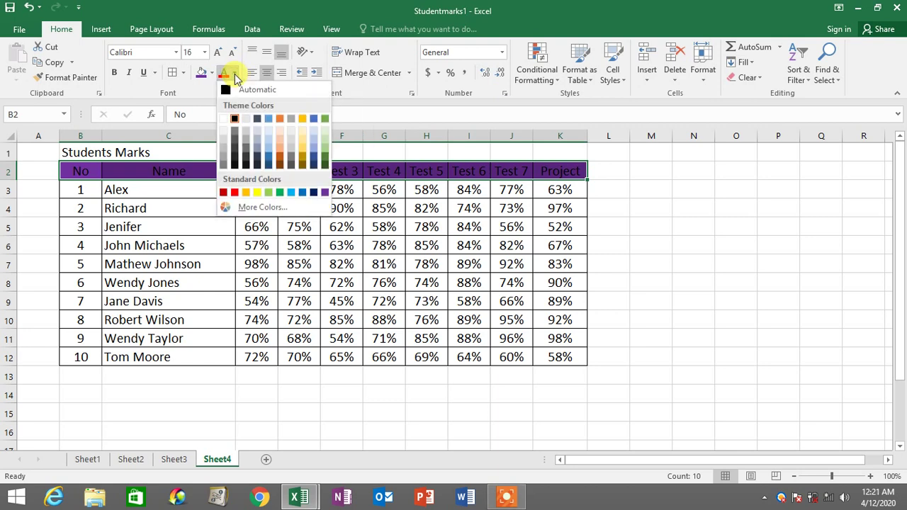
{"action": "left_click", "coordinate": [223, 119]}
{"action": "left_click", "coordinate": [115, 75]}
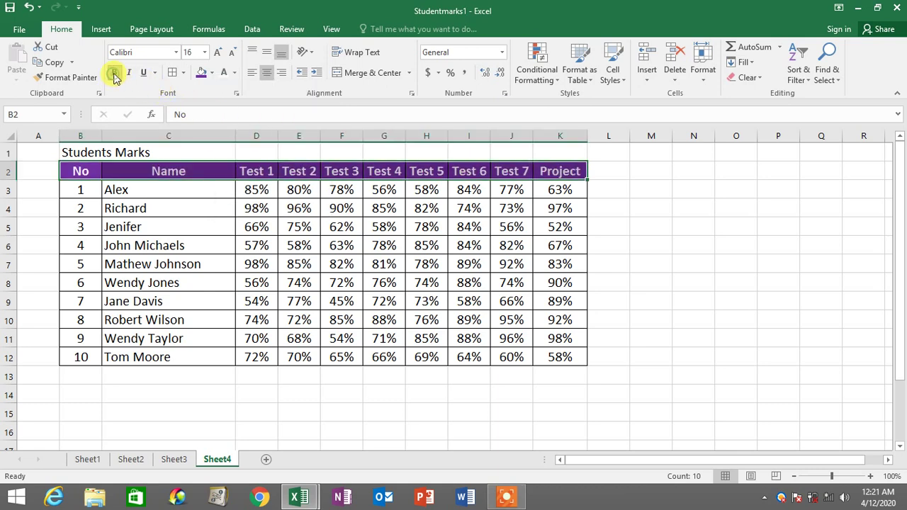
{"action": "left_click", "coordinate": [259, 285]}
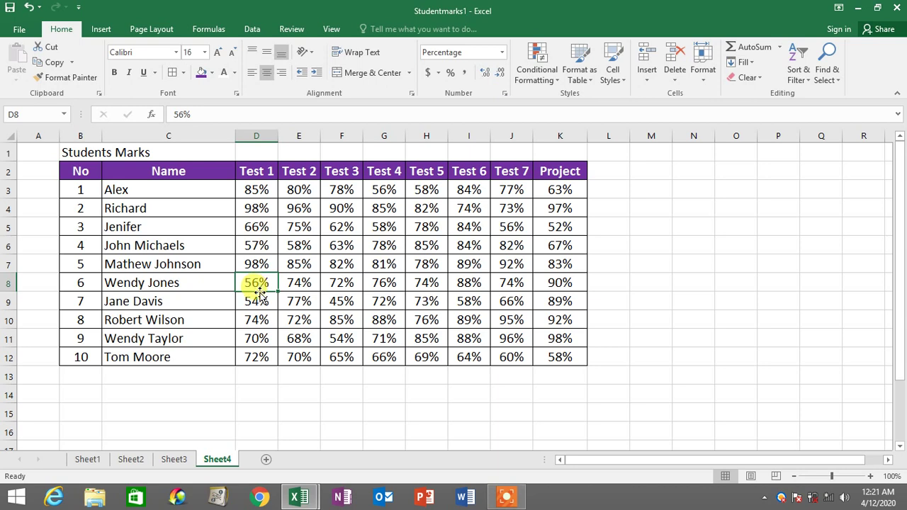
{"action": "left_click_drag", "start_coordinate": [80, 169], "coordinate": [582, 357]}
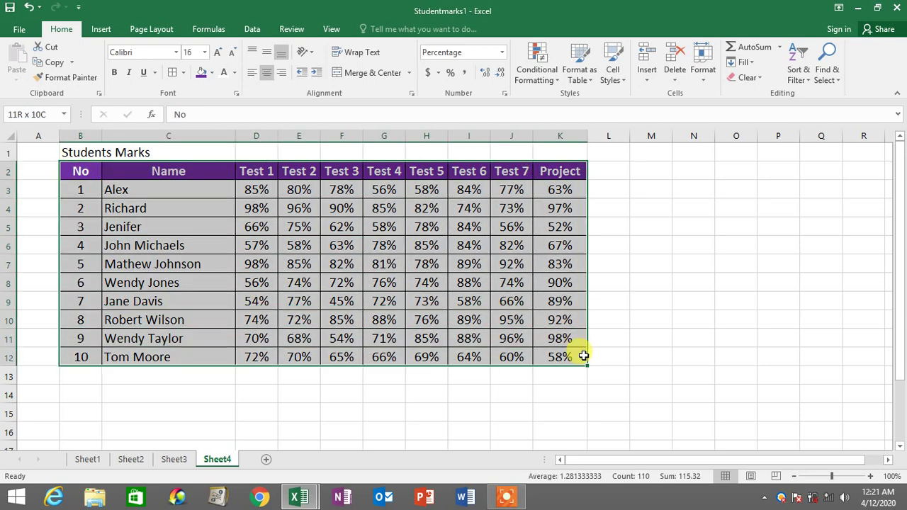
{"action": "left_click", "coordinate": [87, 459]}
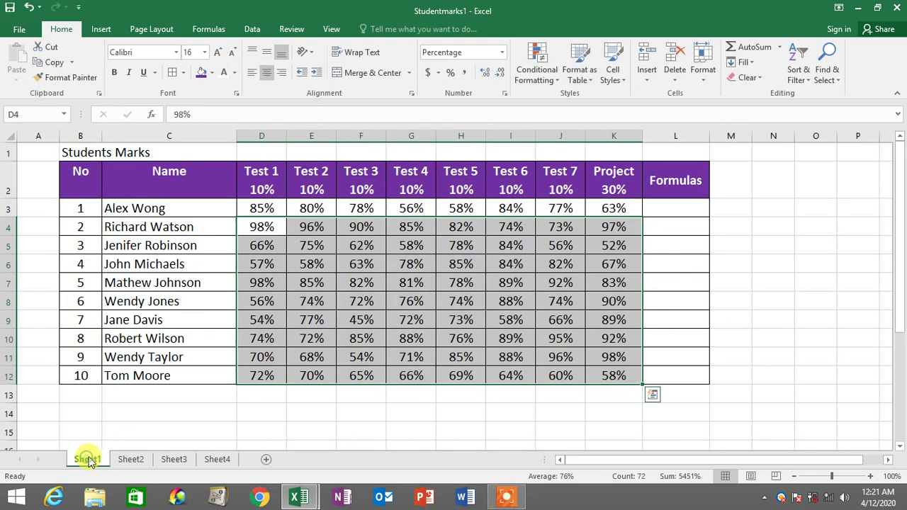
{"action": "left_click", "coordinate": [257, 177]}
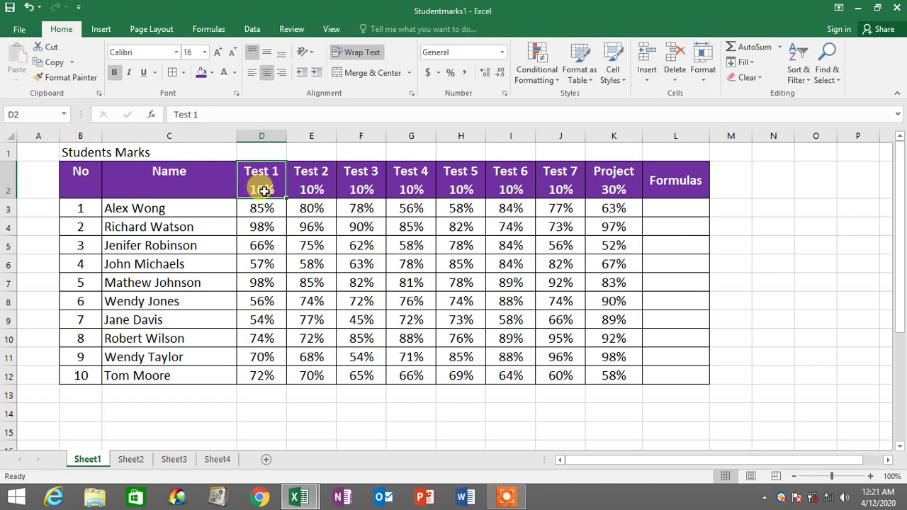
{"action": "left_click", "coordinate": [314, 183]}
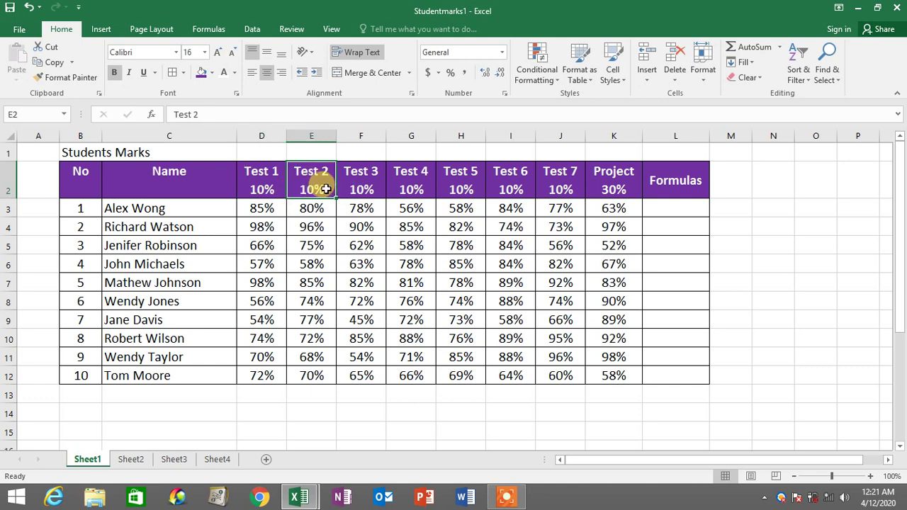
{"action": "left_click", "coordinate": [264, 185]}
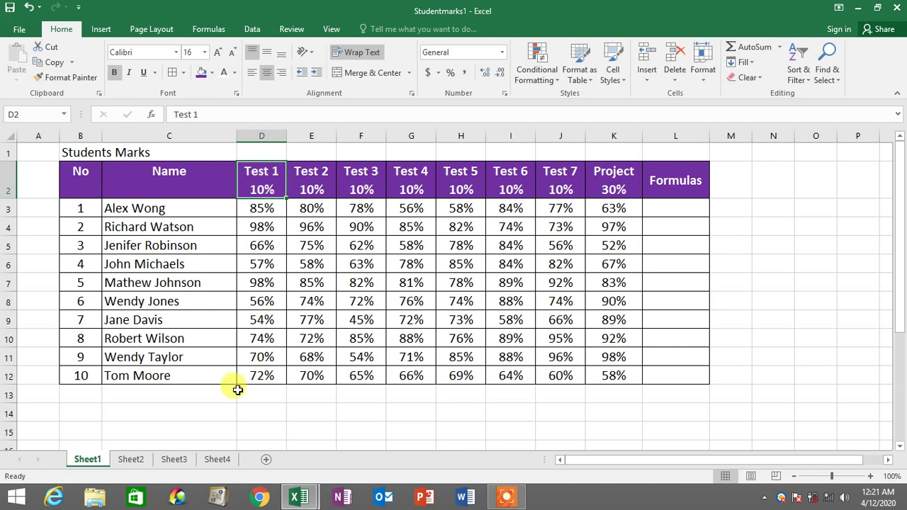
{"action": "left_click", "coordinate": [222, 461]}
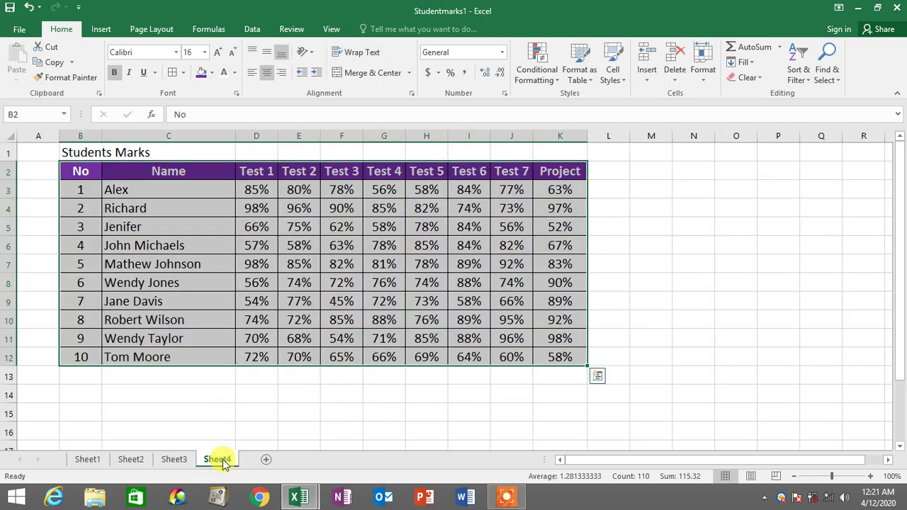
{"action": "left_click", "coordinate": [256, 205]}
{"action": "left_click", "coordinate": [256, 171]}
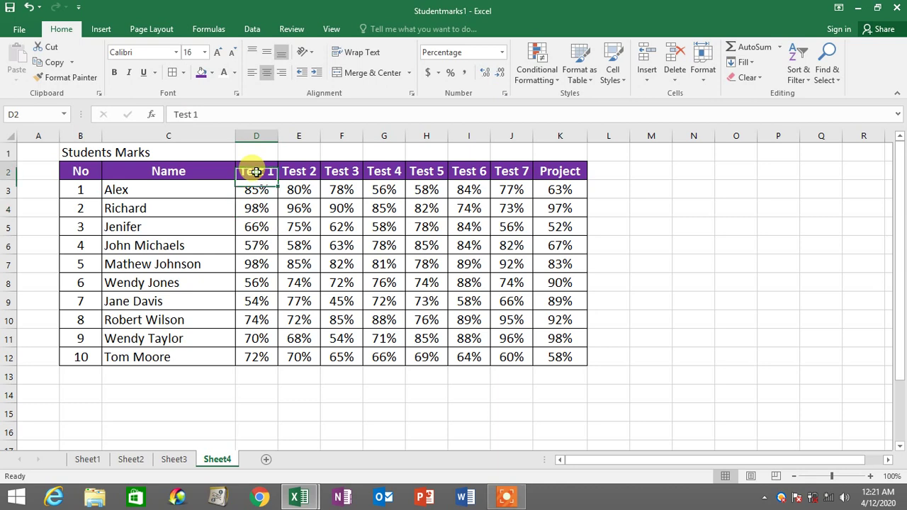
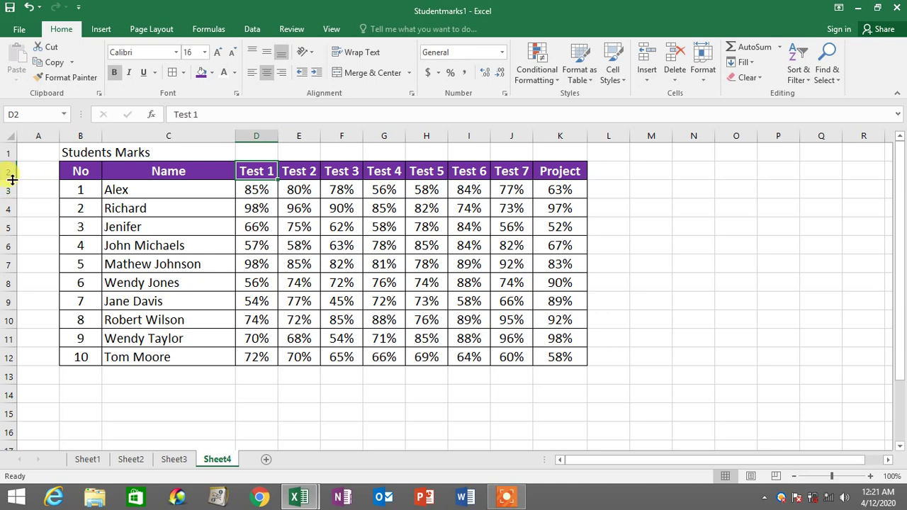
Step: Make header row 2 taller and select the header cells B2:K2
{"action": "left_click_drag", "start_coordinate": [12, 181], "coordinate": [17, 205]}
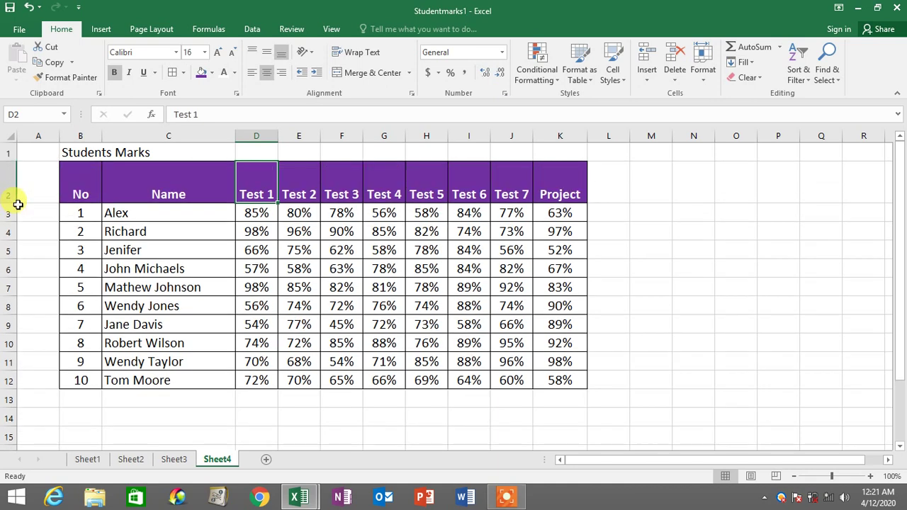
{"action": "left_click_drag", "start_coordinate": [69, 178], "coordinate": [581, 182]}
{"action": "left_click_drag", "start_coordinate": [75, 178], "coordinate": [556, 187]}
Step: Set the header row's vertical alignment to Top in Format Cells
{"action": "right_click", "coordinate": [558, 187]}
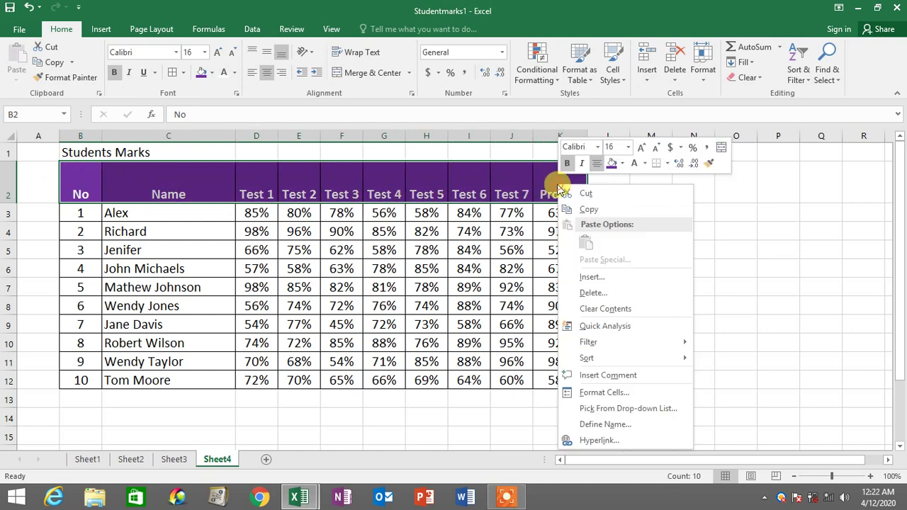
{"action": "left_click", "coordinate": [595, 393]}
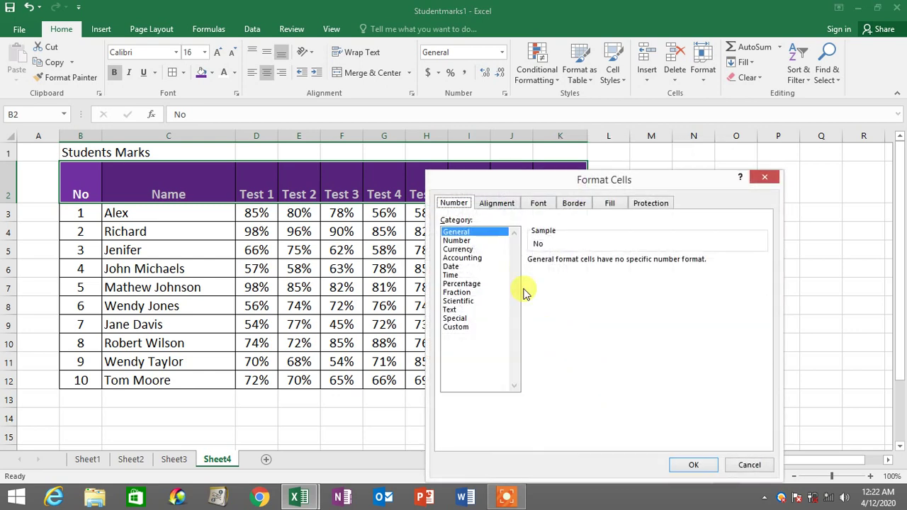
{"action": "left_click", "coordinate": [496, 203]}
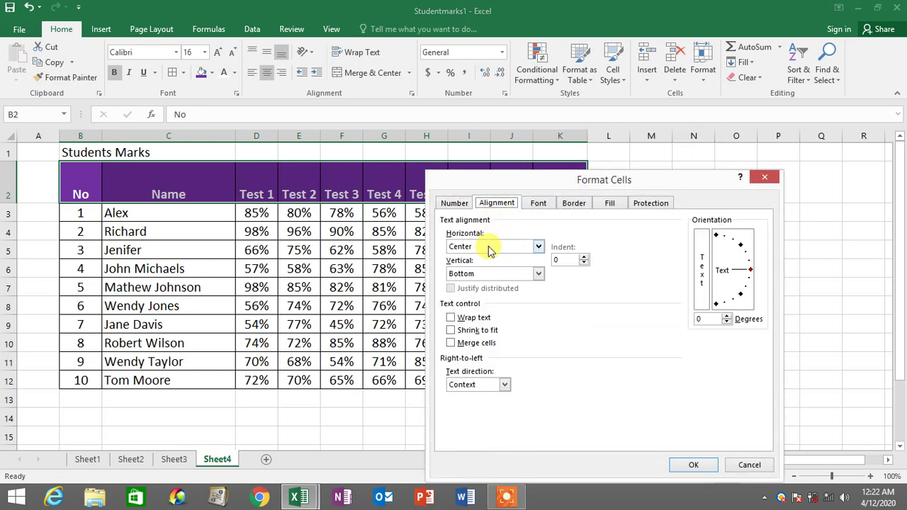
{"action": "left_click", "coordinate": [482, 274]}
{"action": "left_click", "coordinate": [479, 286]}
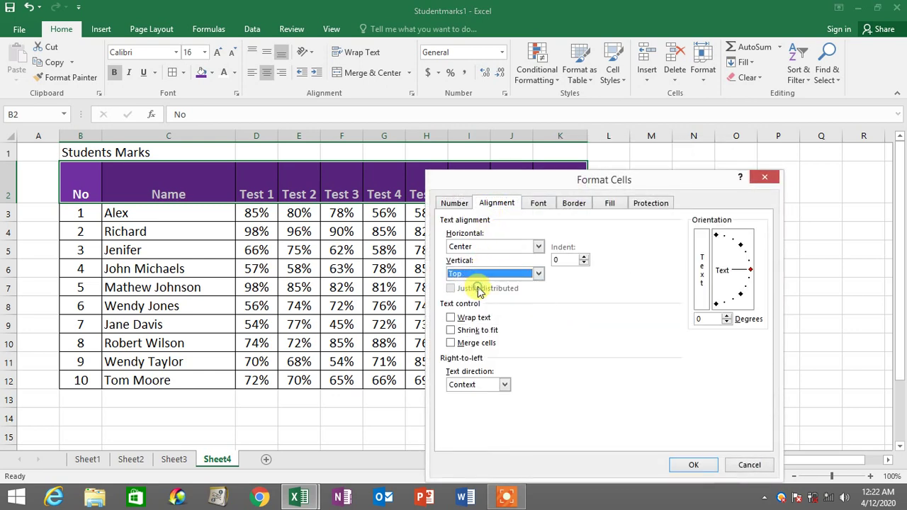
{"action": "left_click", "coordinate": [693, 464]}
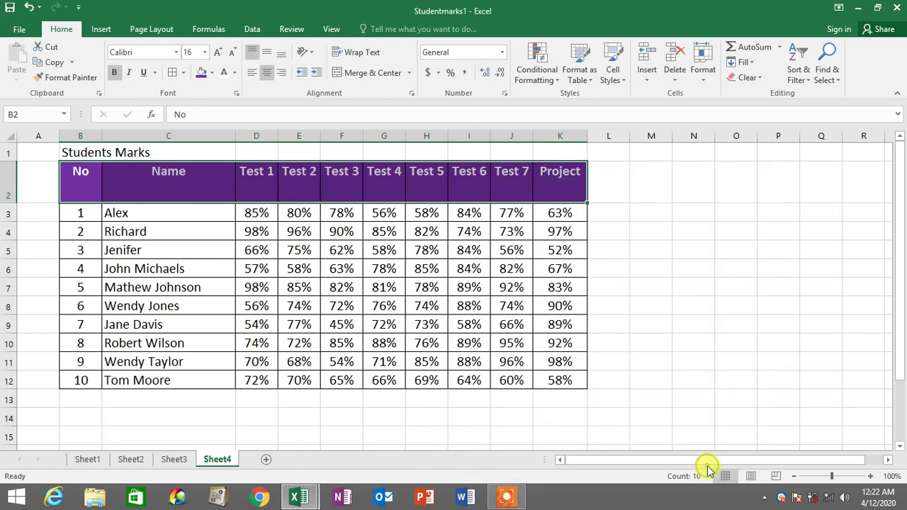
{"action": "left_click", "coordinate": [638, 175]}
{"action": "left_click", "coordinate": [259, 176]}
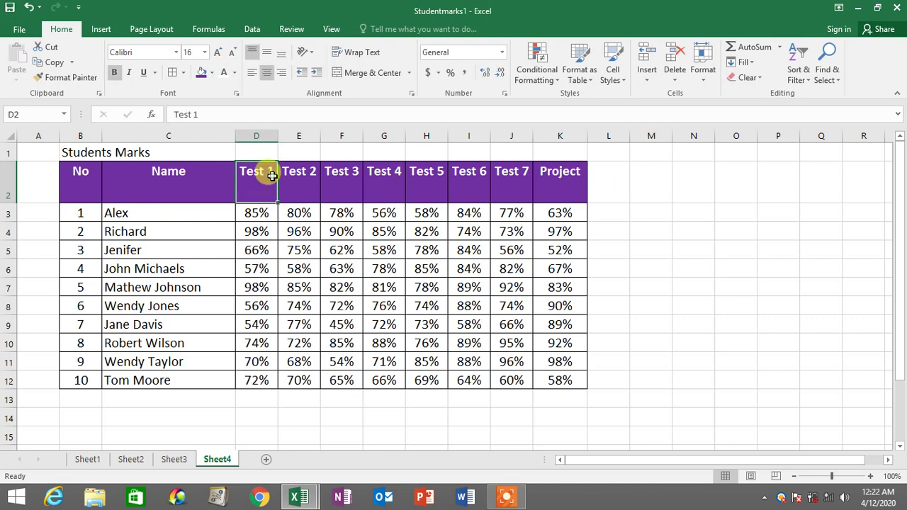
Step: Add '10%' on a second line in the Test 1 and Test 2 headers
{"action": "double_click", "coordinate": [269, 177]}
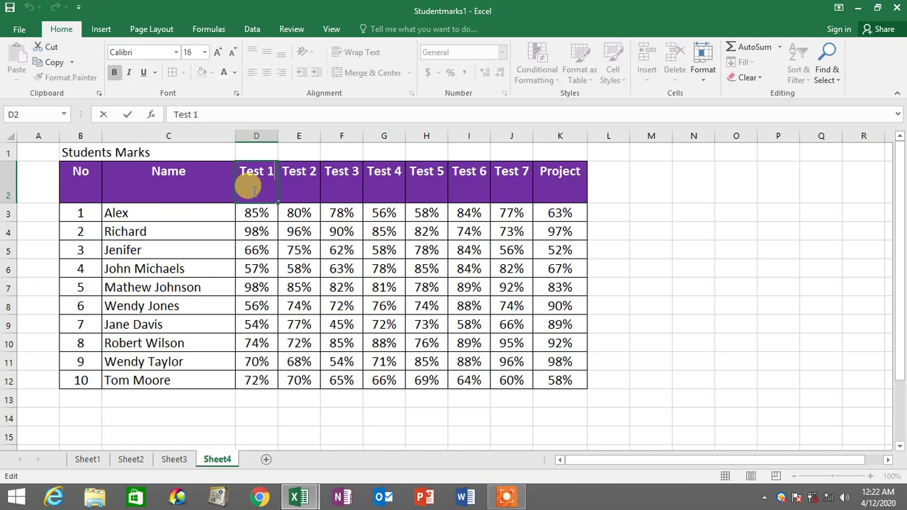
{"action": "key", "text": "alt"}
{"action": "key", "text": "alt"}
{"action": "type", "text": "10%"}
{"action": "left_click", "coordinate": [678, 198]}
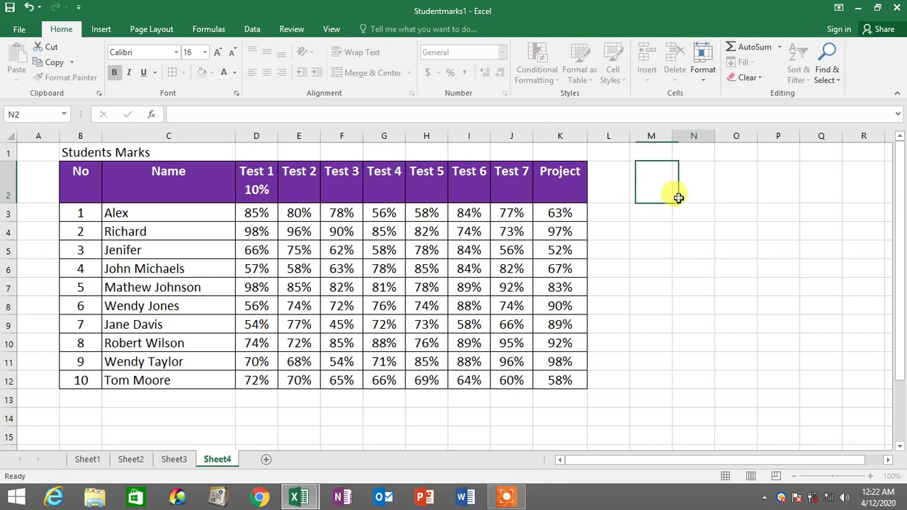
{"action": "left_click", "coordinate": [299, 182]}
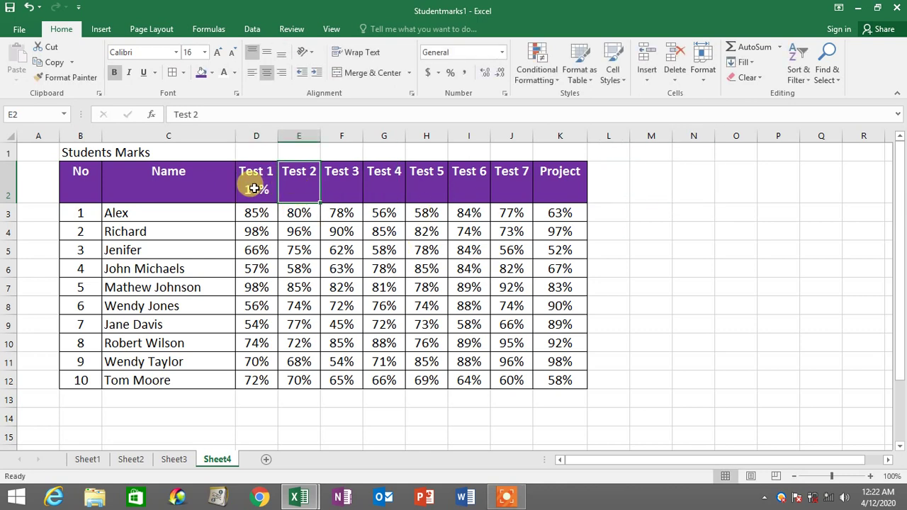
{"action": "double_click", "coordinate": [313, 174]}
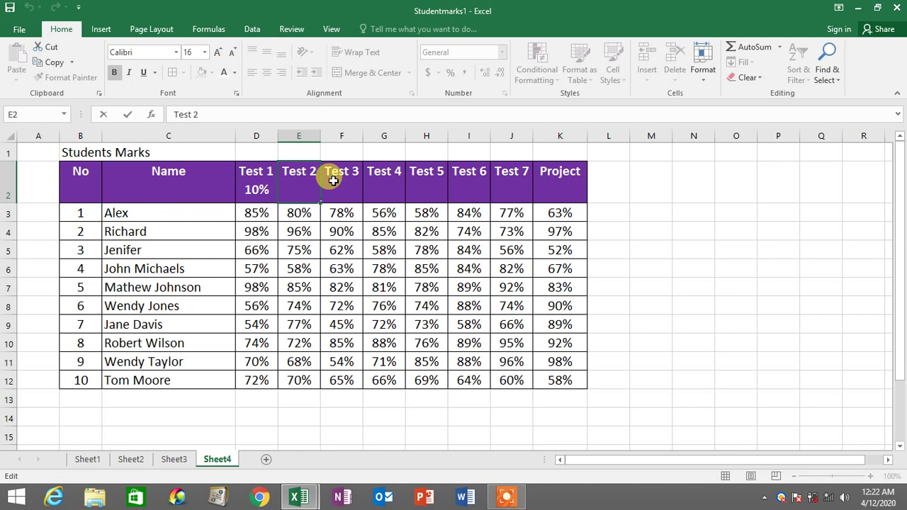
{"action": "key", "text": "alt+Return"}
{"action": "type", "text": "10%"}
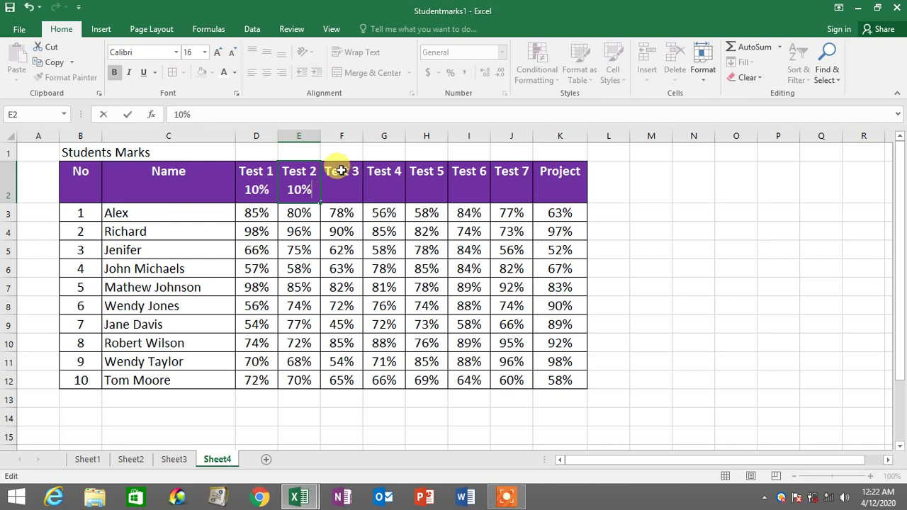
{"action": "left_click", "coordinate": [348, 185]}
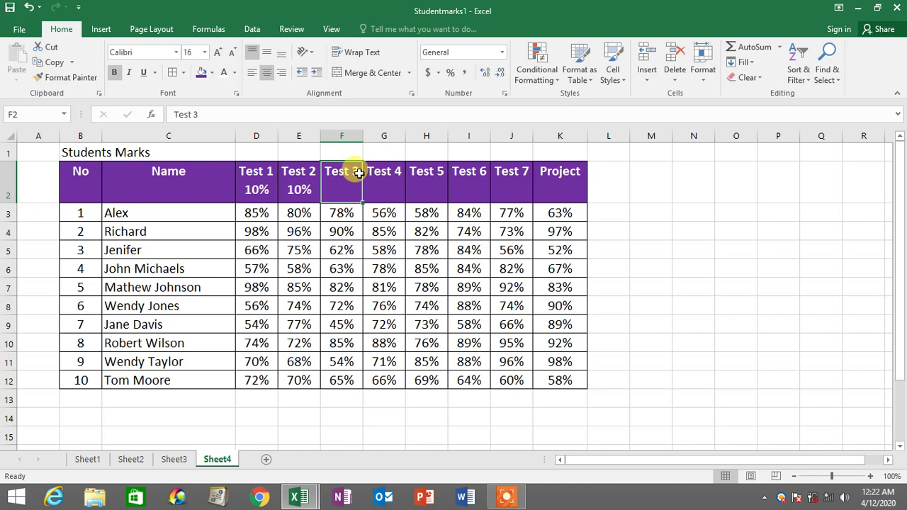
Step: Add '10%' on a second line in the Test 3 and Test 4 headers
{"action": "double_click", "coordinate": [359, 173]}
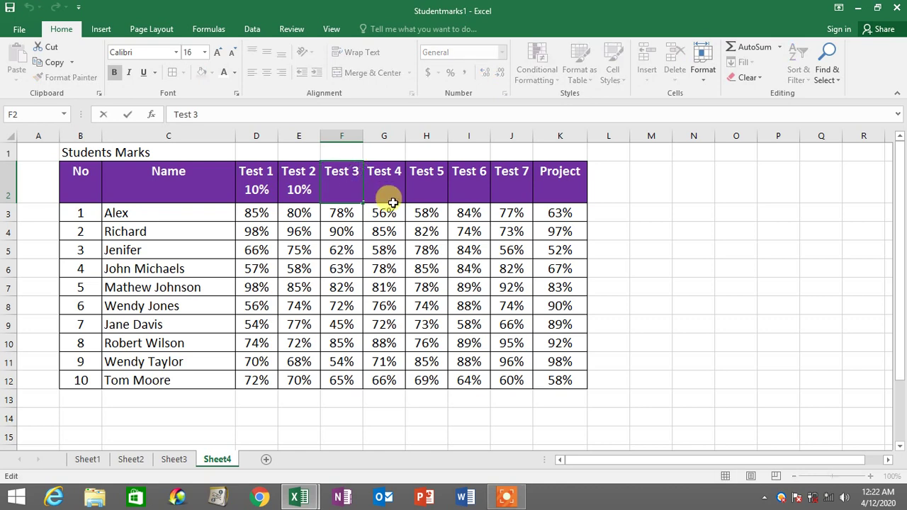
{"action": "key", "text": "alt+Return"}
{"action": "type", "text": "10%"}
{"action": "left_click", "coordinate": [389, 190]}
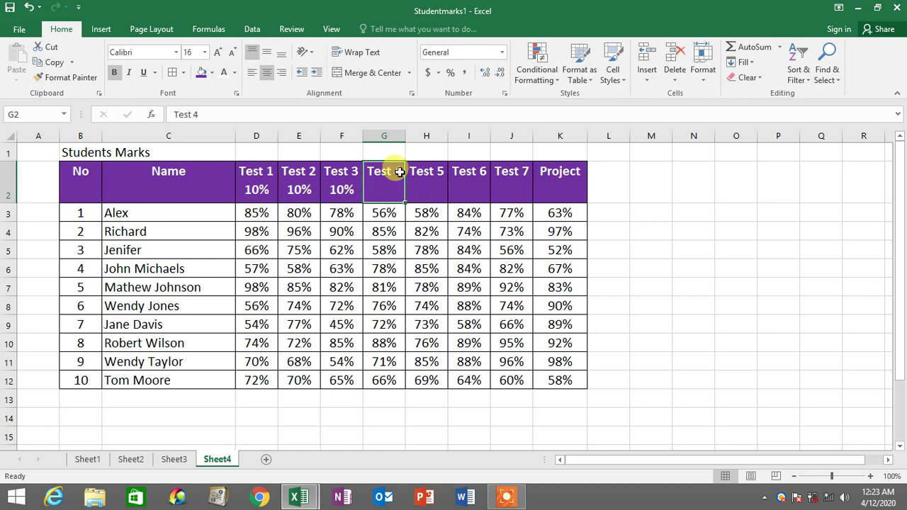
{"action": "double_click", "coordinate": [399, 174]}
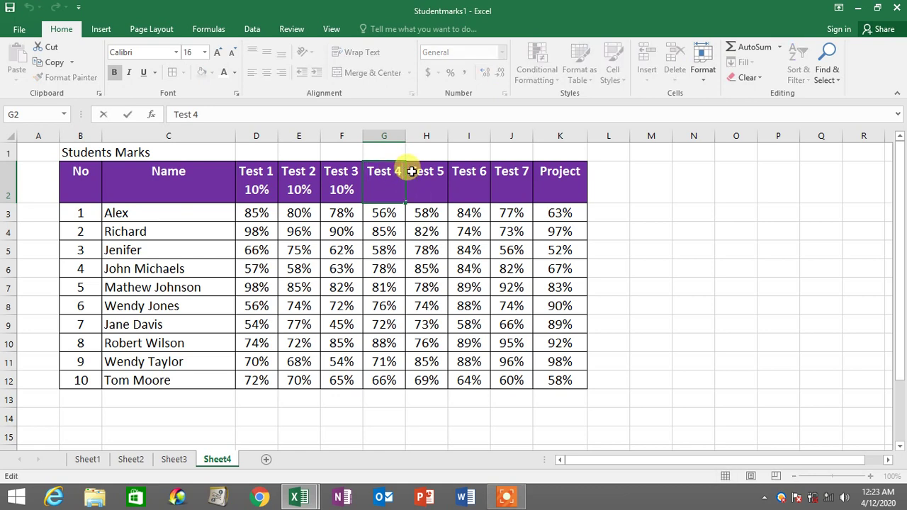
{"action": "key", "text": "alt+Return"}
{"action": "type", "text": "10%"}
Step: Add '10%' on a second line under the Test 5 and Test 6 headers
{"action": "left_click", "coordinate": [440, 176]}
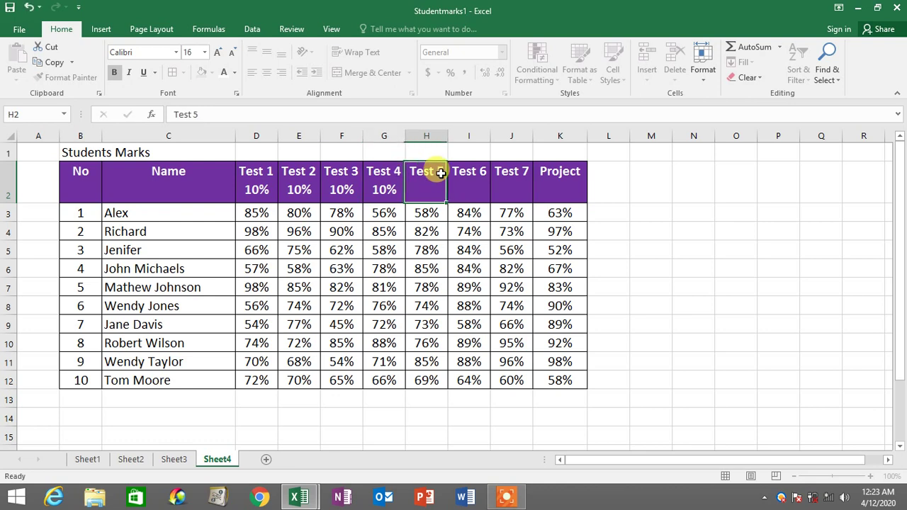
{"action": "double_click", "coordinate": [456, 176]}
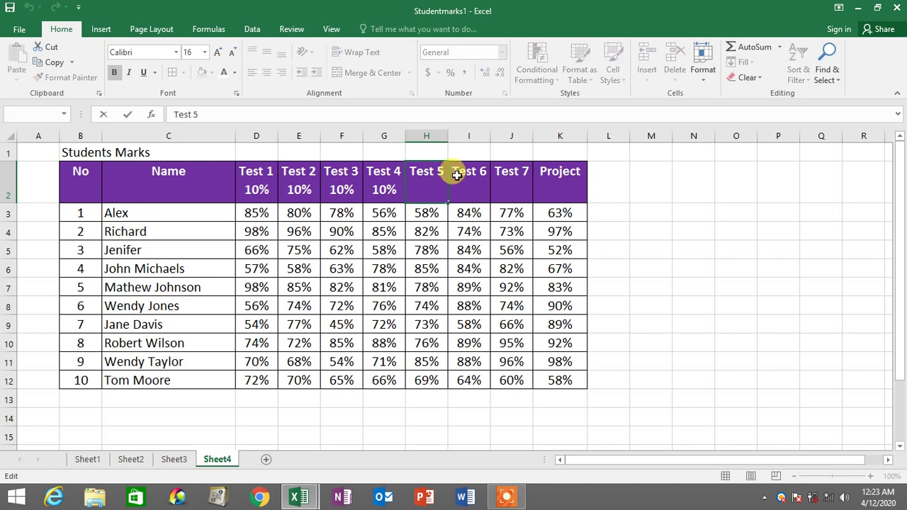
{"action": "key", "text": "alt+Return"}
{"action": "type", "text": "10%"}
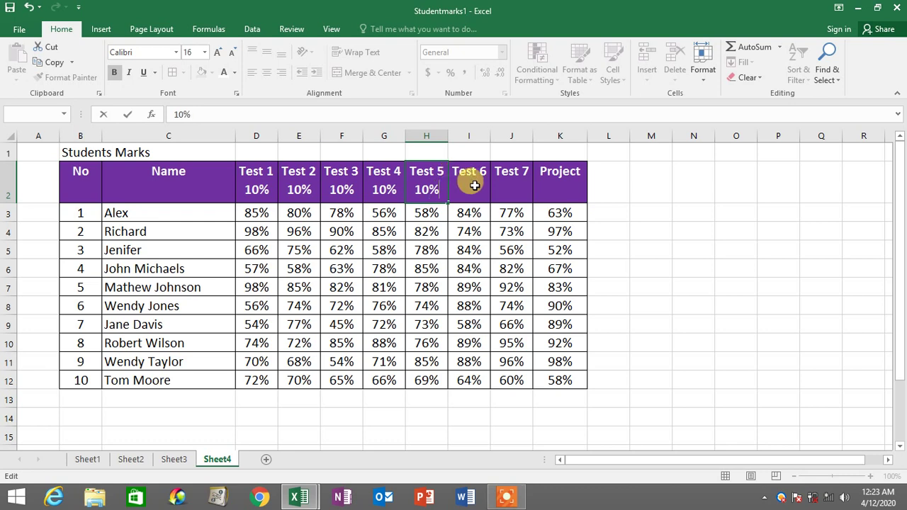
{"action": "left_click", "coordinate": [471, 178]}
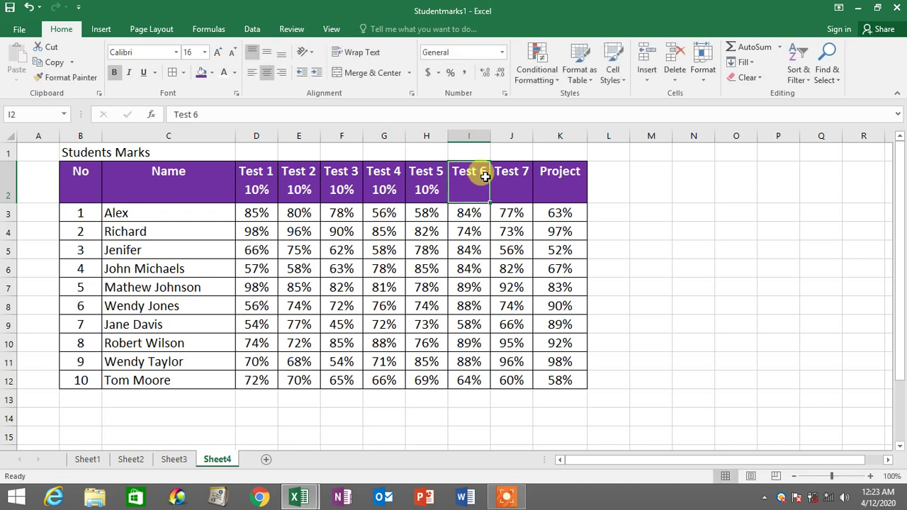
{"action": "double_click", "coordinate": [485, 178]}
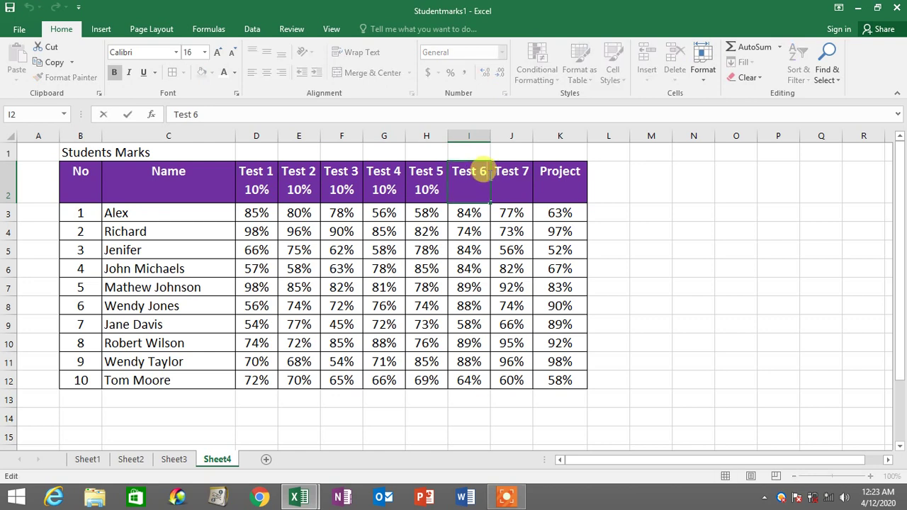
{"action": "key", "text": "alt+Return"}
{"action": "type", "text": "10%"}
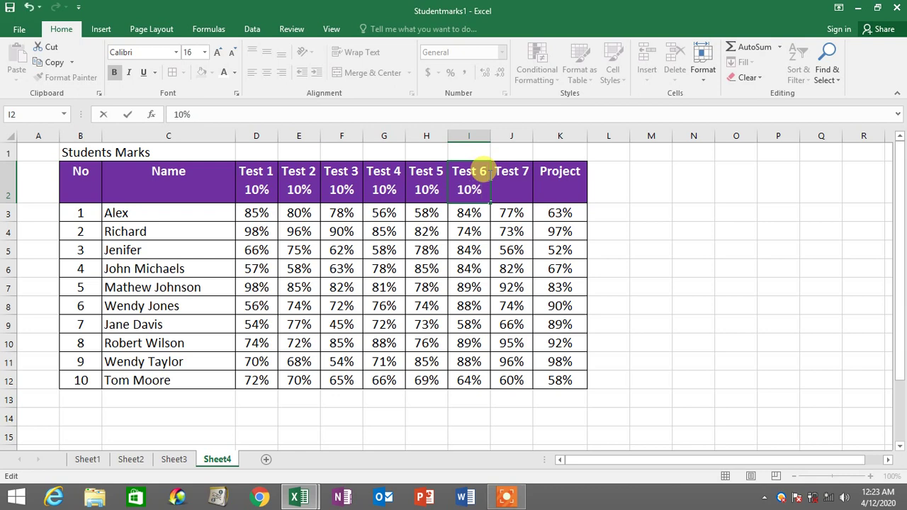
Step: Add '10%' under the Test 7 header and '30%' under the Project header
{"action": "double_click", "coordinate": [524, 175]}
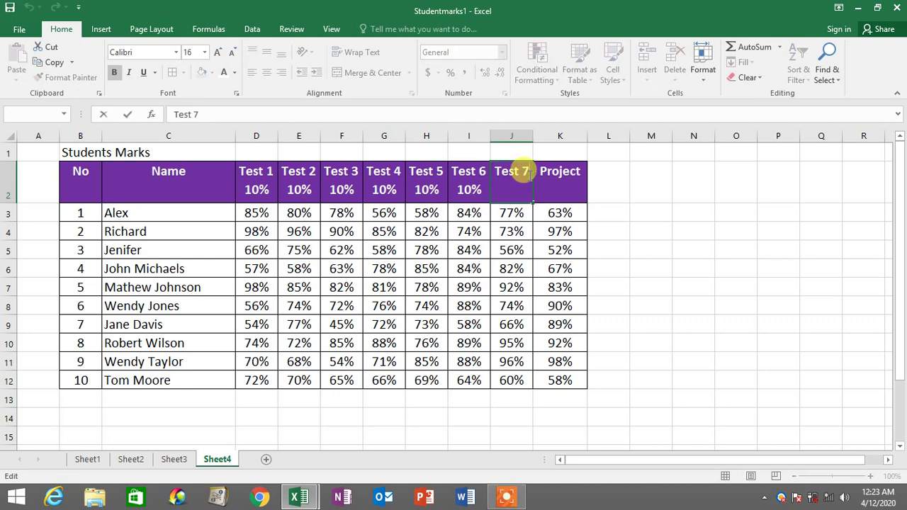
{"action": "key", "text": "alt+Return"}
{"action": "type", "text": "10%"}
{"action": "left_click", "coordinate": [575, 172]}
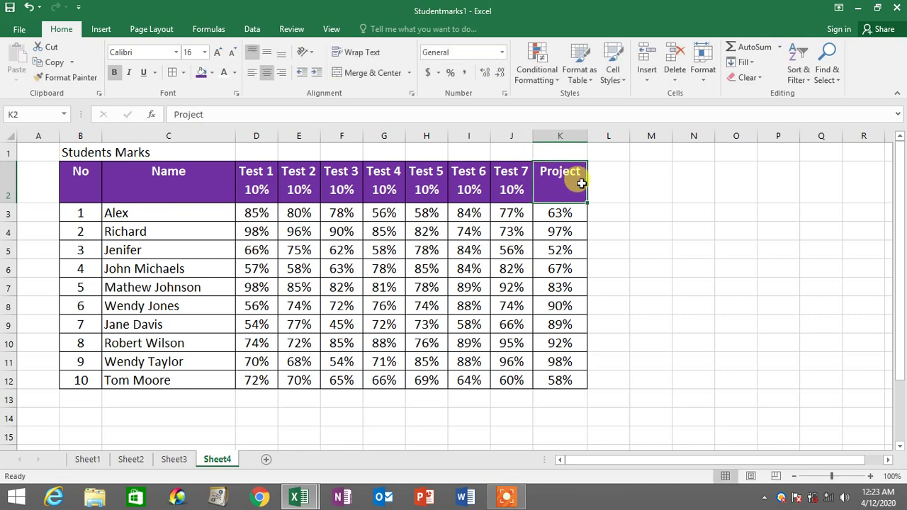
{"action": "double_click", "coordinate": [581, 184]}
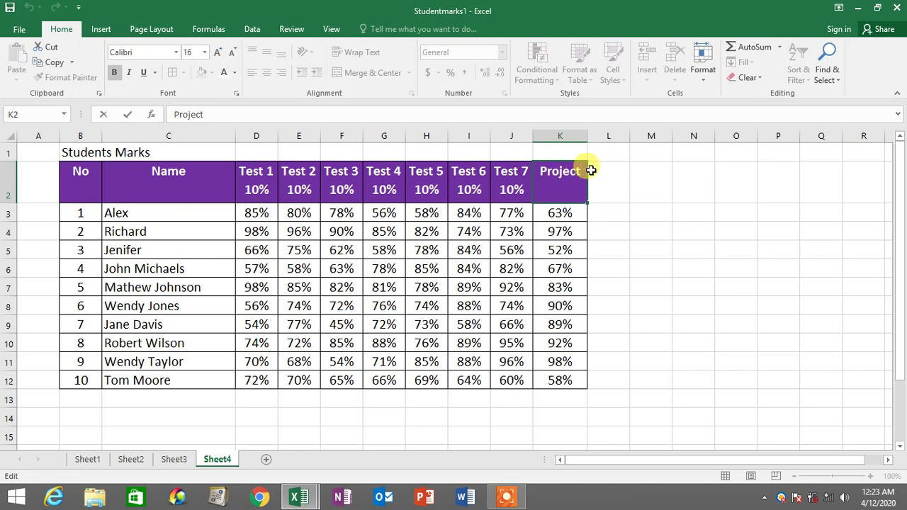
{"action": "key", "text": "alt+Return"}
{"action": "type", "text": "30%"}
{"action": "left_click", "coordinate": [558, 325]}
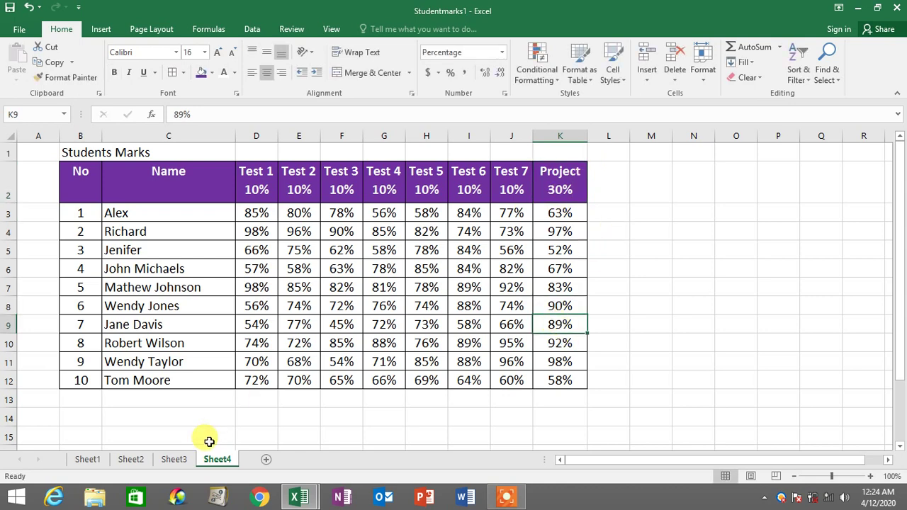
Step: Compare with the Sheet1 table, then widen column L on Sheet4
{"action": "left_click", "coordinate": [85, 459]}
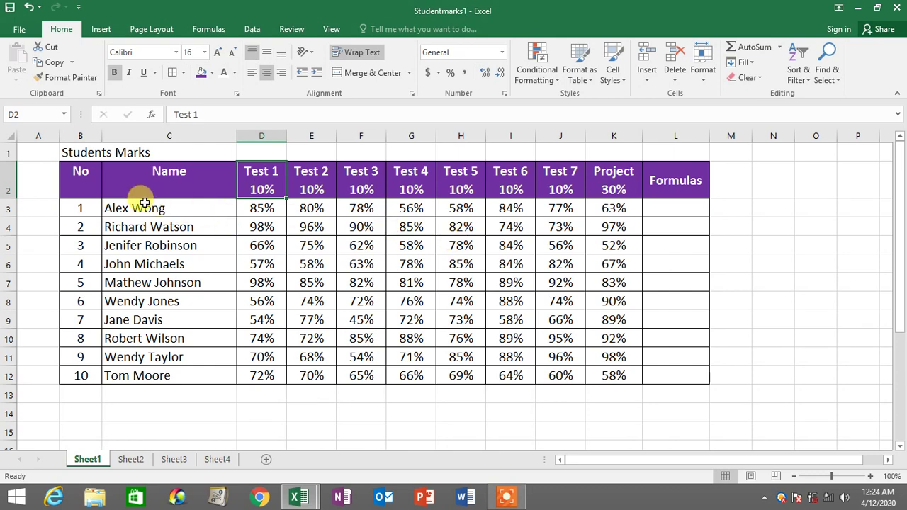
{"action": "left_click_drag", "start_coordinate": [83, 177], "coordinate": [610, 378]}
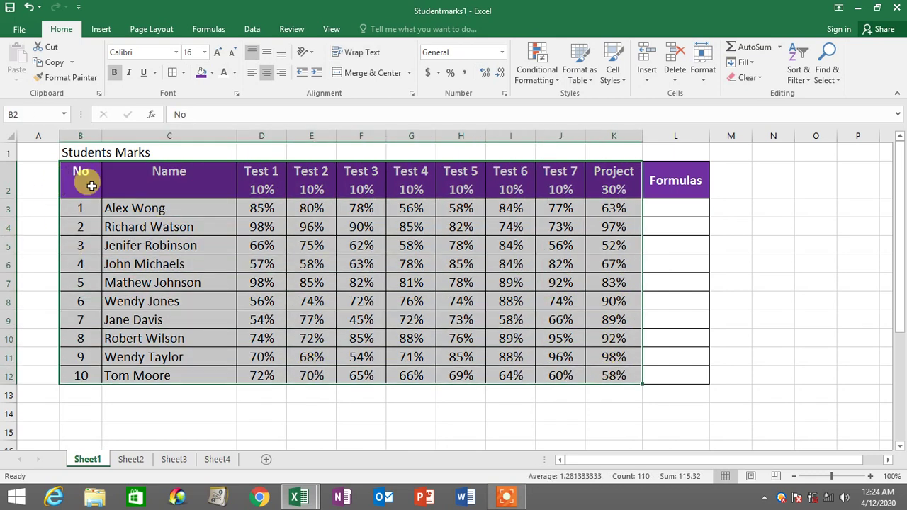
{"action": "left_click_drag", "start_coordinate": [85, 178], "coordinate": [614, 371]}
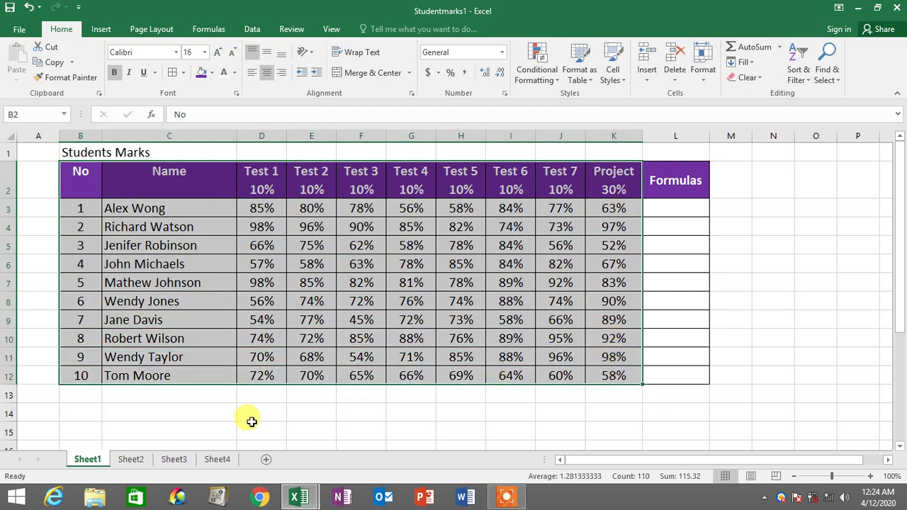
{"action": "left_click", "coordinate": [216, 459]}
{"action": "left_click_drag", "start_coordinate": [66, 171], "coordinate": [612, 370]}
{"action": "left_click", "coordinate": [636, 342]}
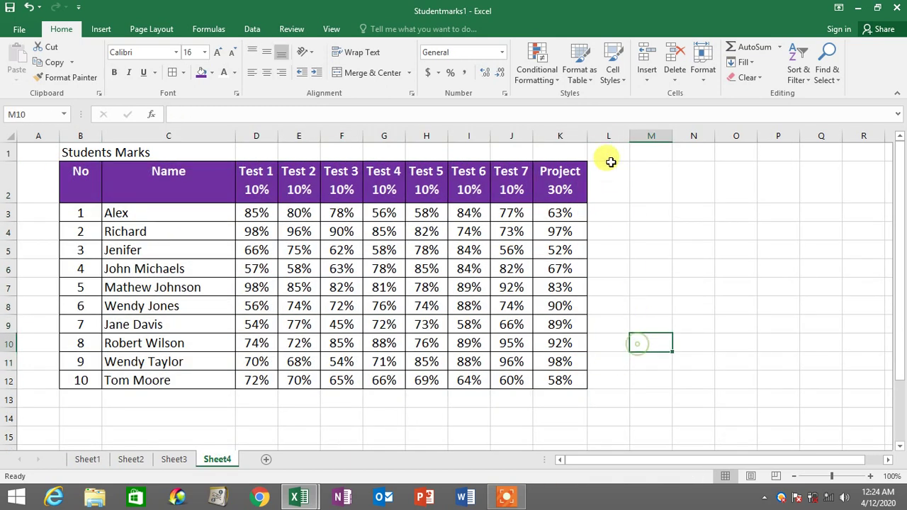
{"action": "left_click_drag", "start_coordinate": [630, 135], "coordinate": [664, 135]}
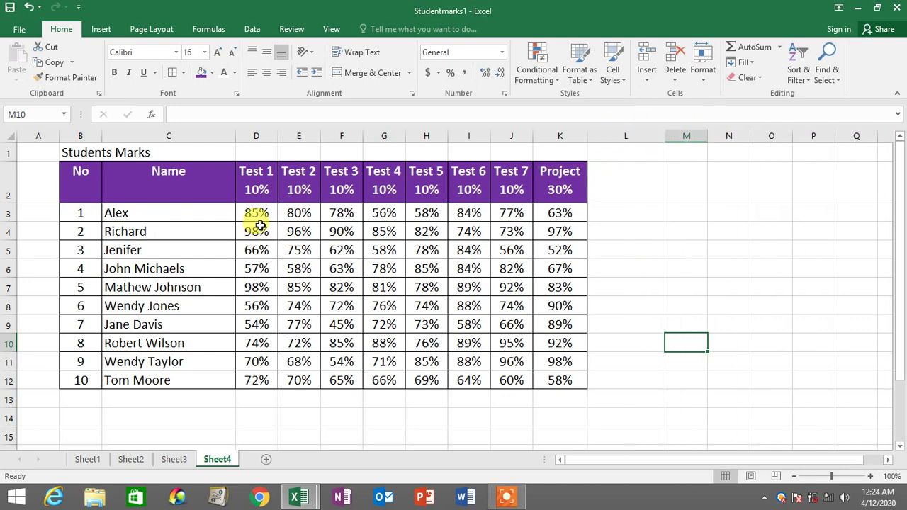
Step: Enter the header 'Test 2 X 5' in cell L2
{"action": "left_click", "coordinate": [639, 188]}
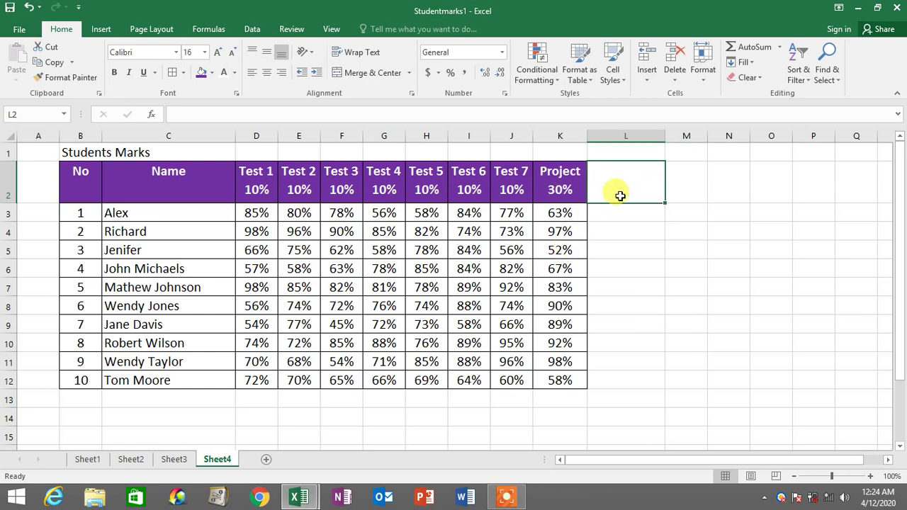
{"action": "type", "text": "T"}
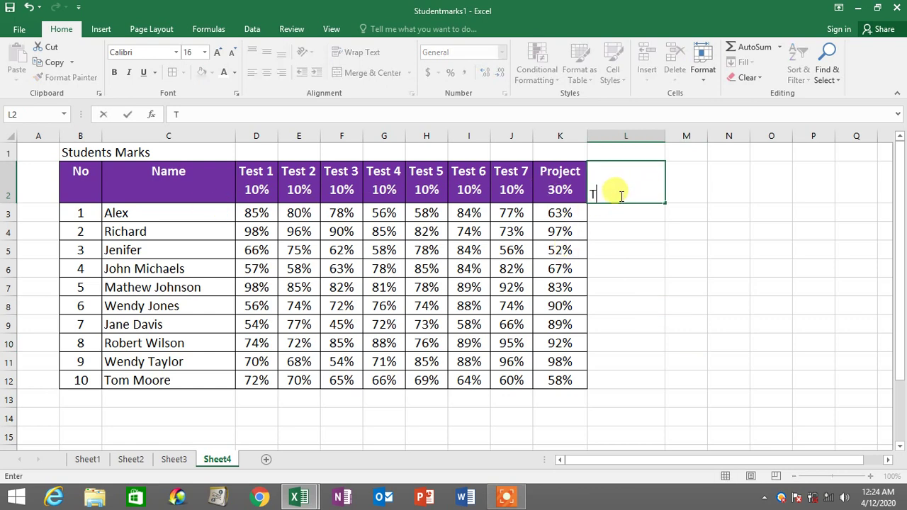
{"action": "type", "text": "estn"}
{"action": "key", "text": "BackSpace"}
{"action": "type", "text": "2 X 5"}
{"action": "key", "text": "Return"}
Step: Format L2 centred with a purple fill and white font
{"action": "left_click", "coordinate": [620, 195]}
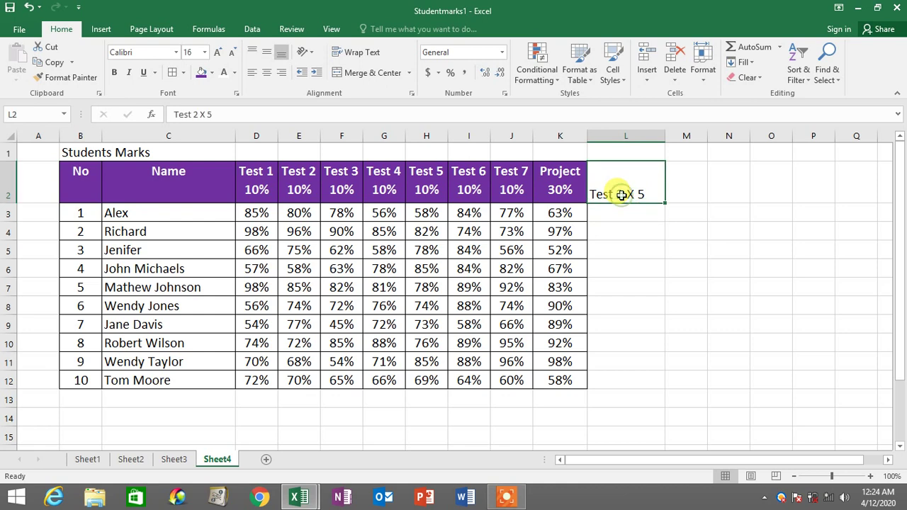
{"action": "left_click", "coordinate": [268, 74]}
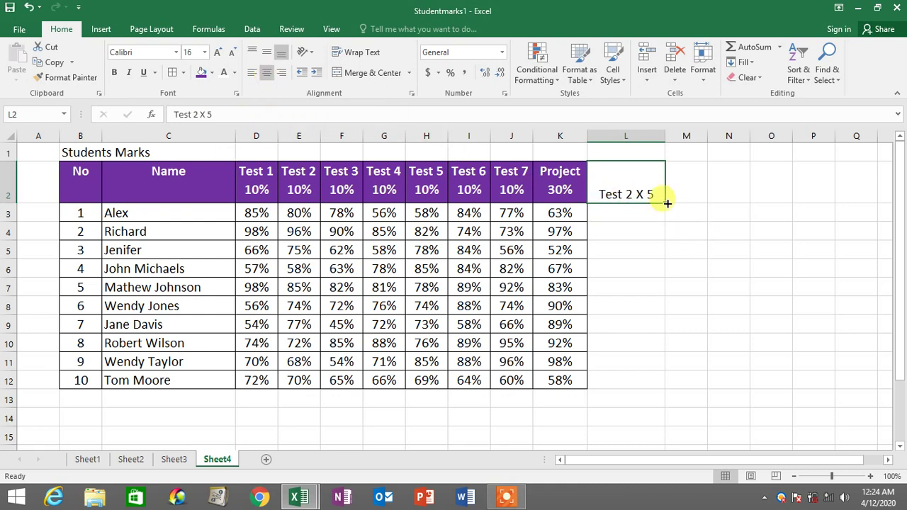
{"action": "left_click", "coordinate": [202, 73]}
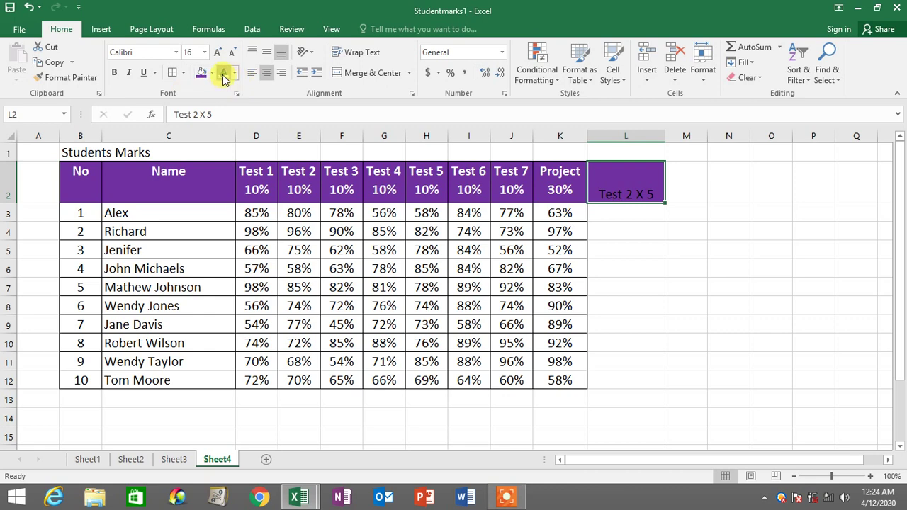
{"action": "left_click", "coordinate": [223, 73]}
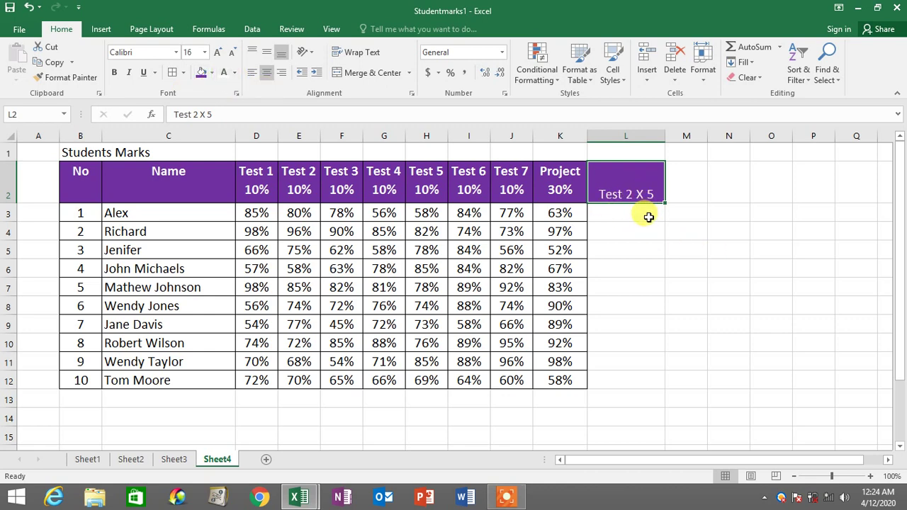
{"action": "left_click", "coordinate": [647, 216]}
{"action": "left_click", "coordinate": [633, 231]}
Step: Enter a formula multiplying E3 in L3, then clear it again
{"action": "left_click", "coordinate": [632, 214]}
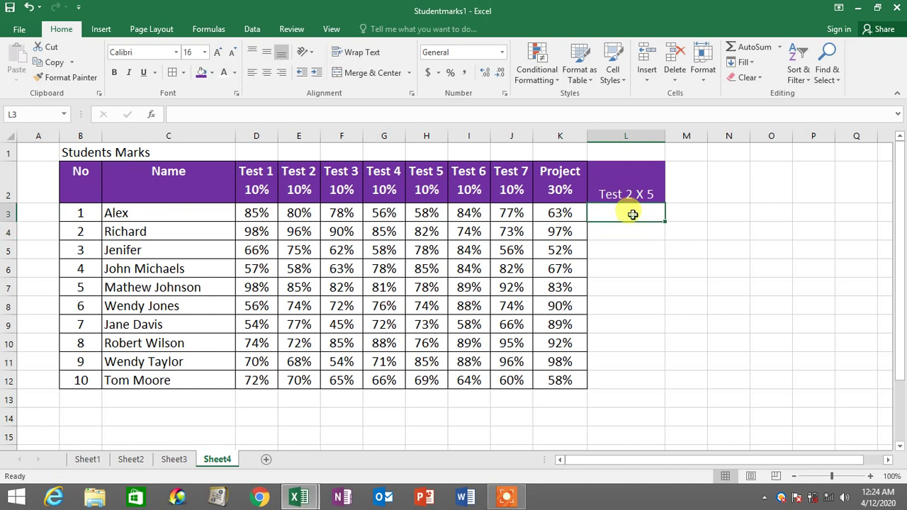
{"action": "type", "text": "="}
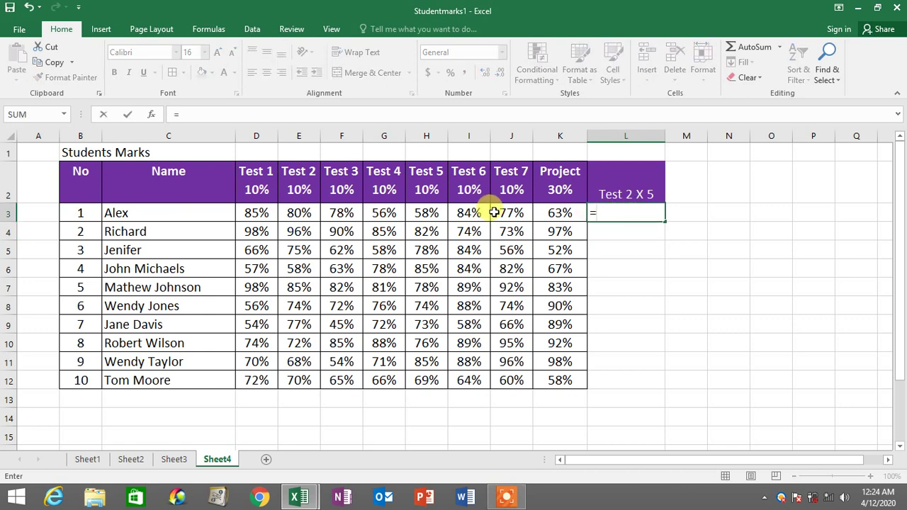
{"action": "left_click", "coordinate": [301, 213]}
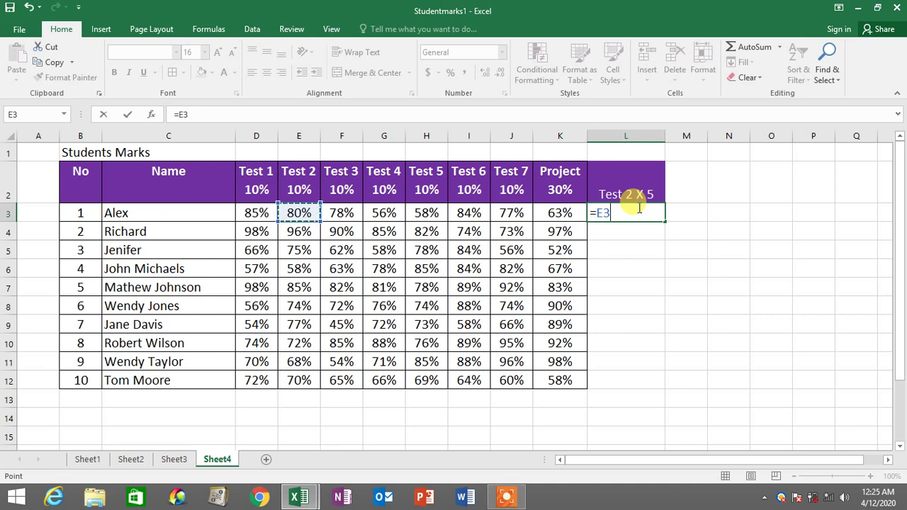
{"action": "type", "text": "*"}
{"action": "key", "text": "Return"}
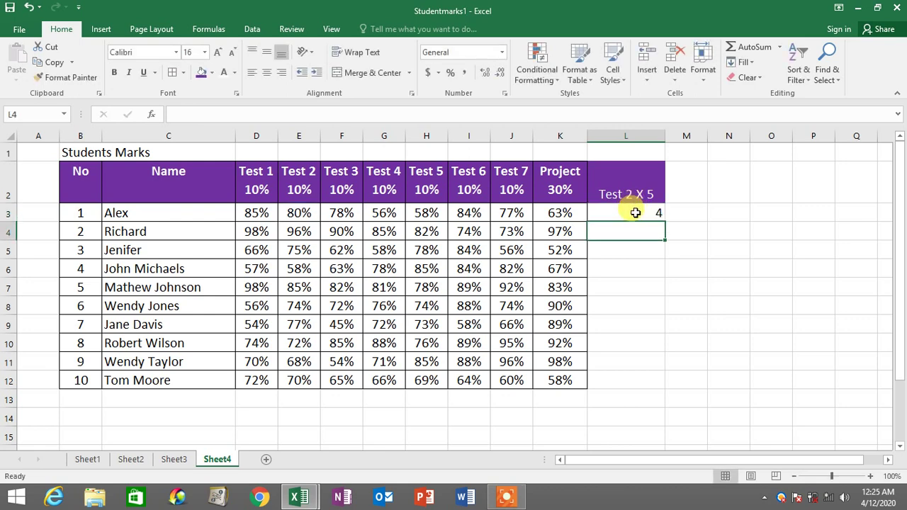
{"action": "left_click", "coordinate": [636, 213]}
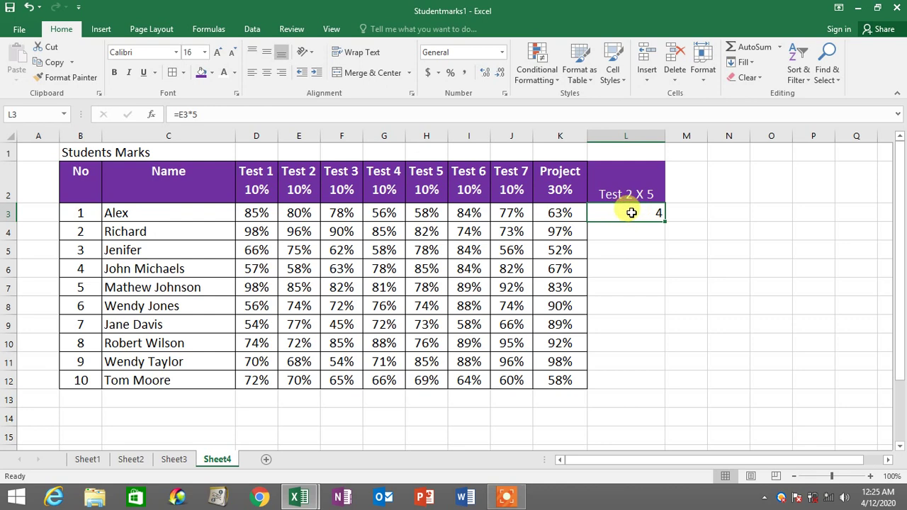
{"action": "left_click_drag", "start_coordinate": [631, 213], "coordinate": [655, 372]}
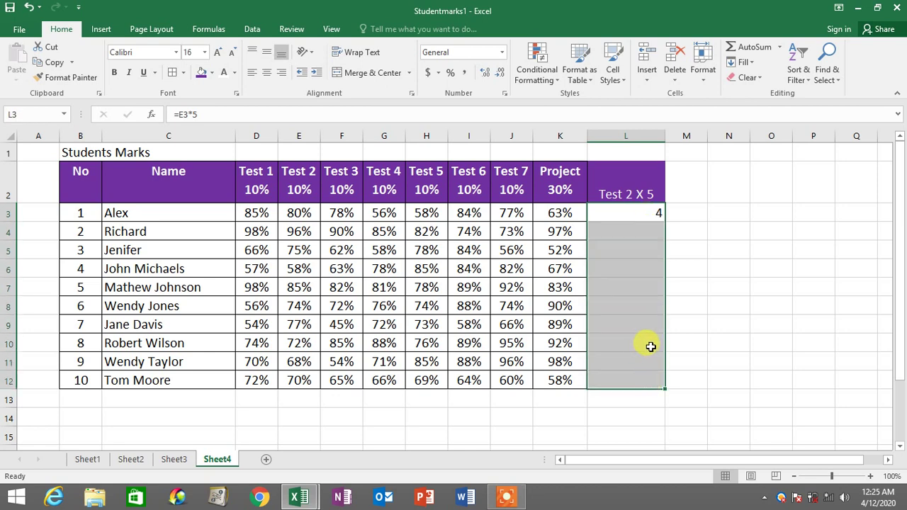
{"action": "key", "text": "Delete"}
{"action": "left_click", "coordinate": [723, 245]}
Step: Format L3:L12 as Percentage with 2 decimal places
{"action": "left_click_drag", "start_coordinate": [622, 207], "coordinate": [635, 379]}
{"action": "right_click", "coordinate": [632, 300]}
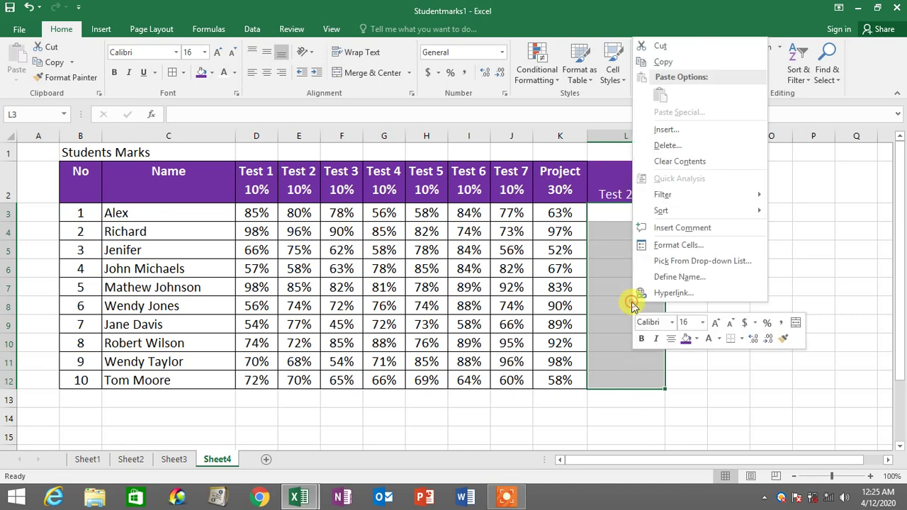
{"action": "left_click", "coordinate": [677, 245]}
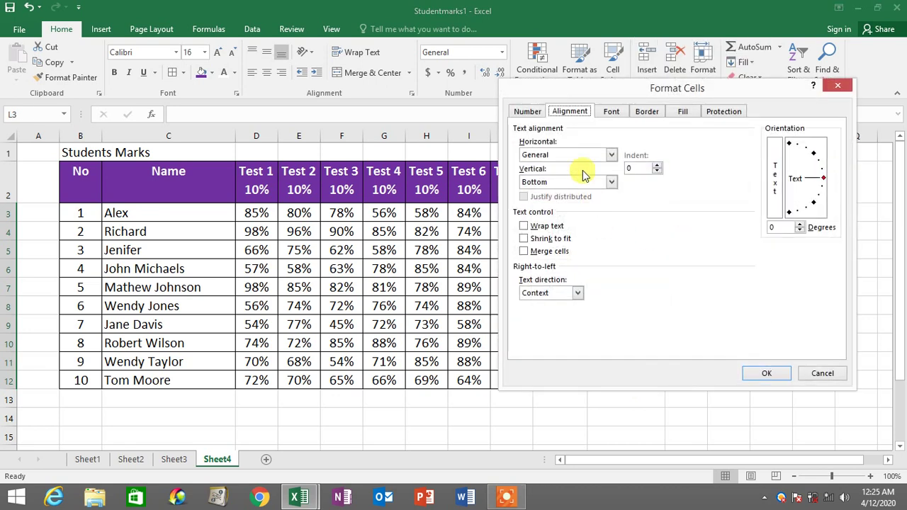
{"action": "left_click", "coordinate": [529, 111]}
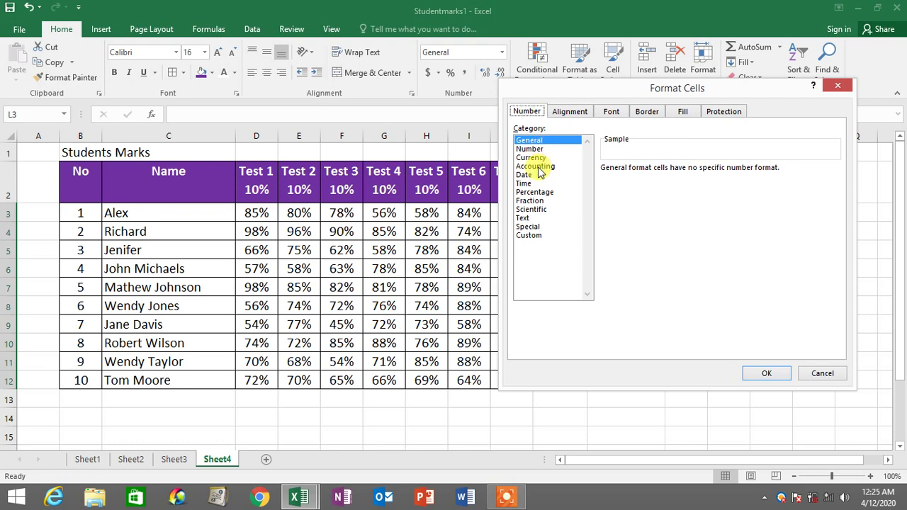
{"action": "left_click", "coordinate": [533, 192]}
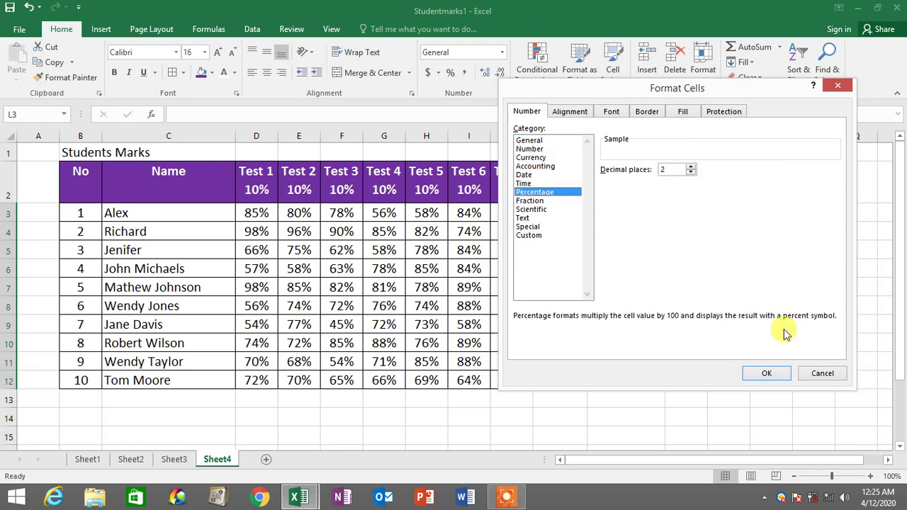
{"action": "left_click", "coordinate": [766, 374]}
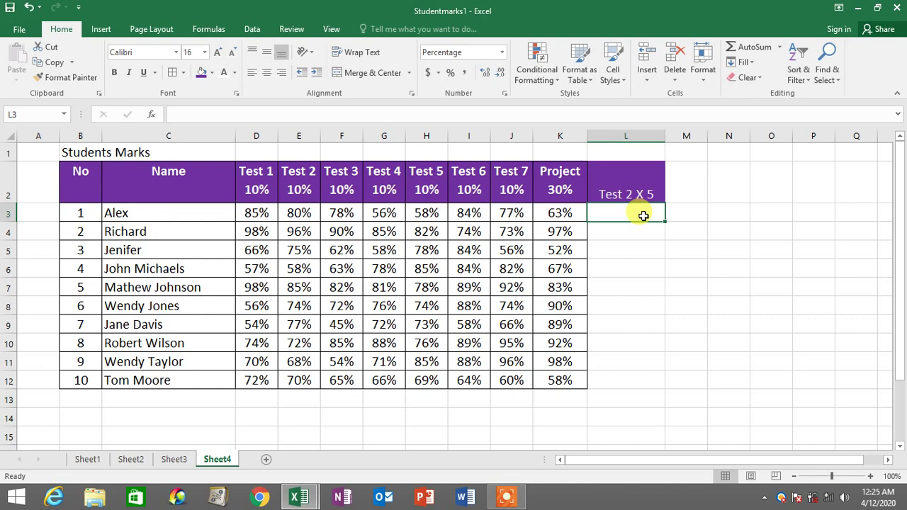
Step: Enter =E3*5 in L3 and fill it down to L12, giving 400.00% to 350.00%
{"action": "type", "text": "="}
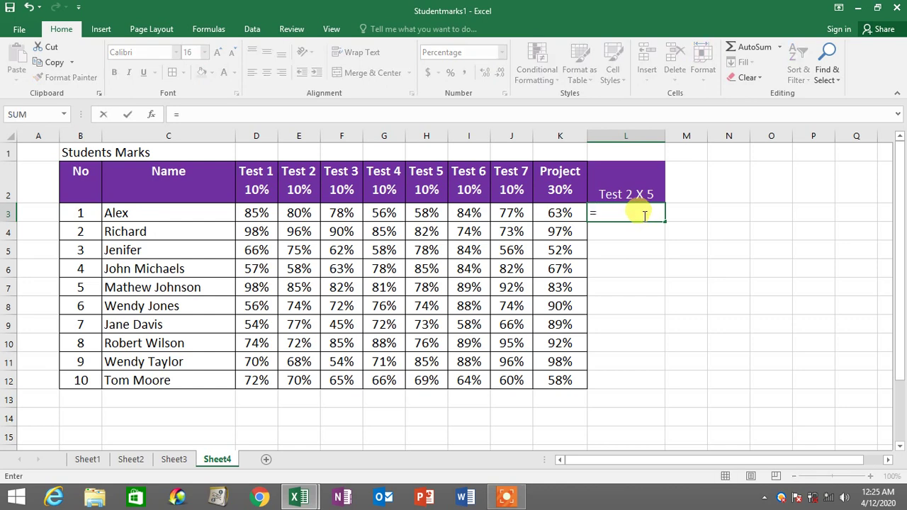
{"action": "left_click", "coordinate": [300, 214]}
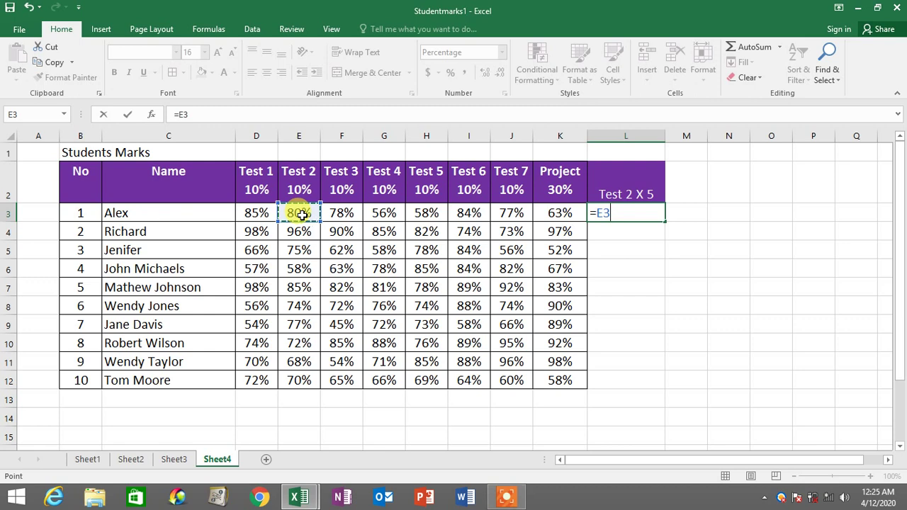
{"action": "type", "text": "*"}
{"action": "key", "text": "Return"}
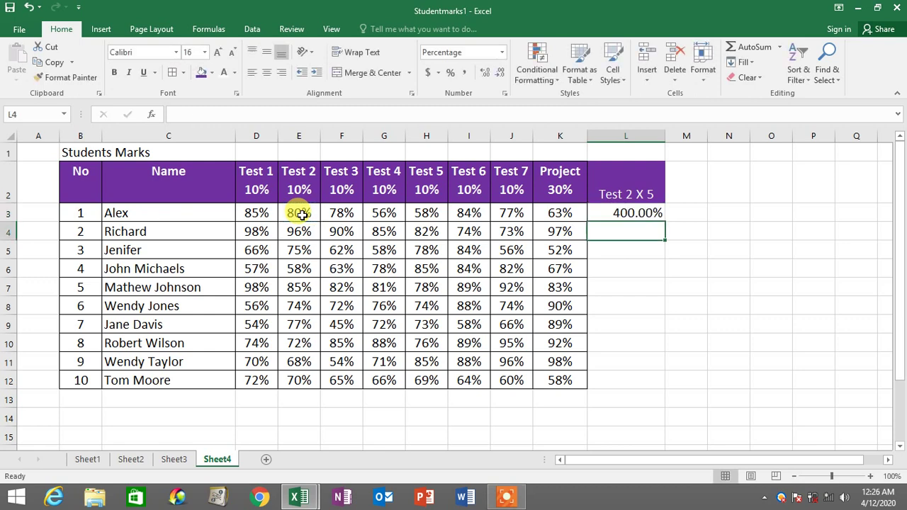
{"action": "left_click", "coordinate": [302, 215]}
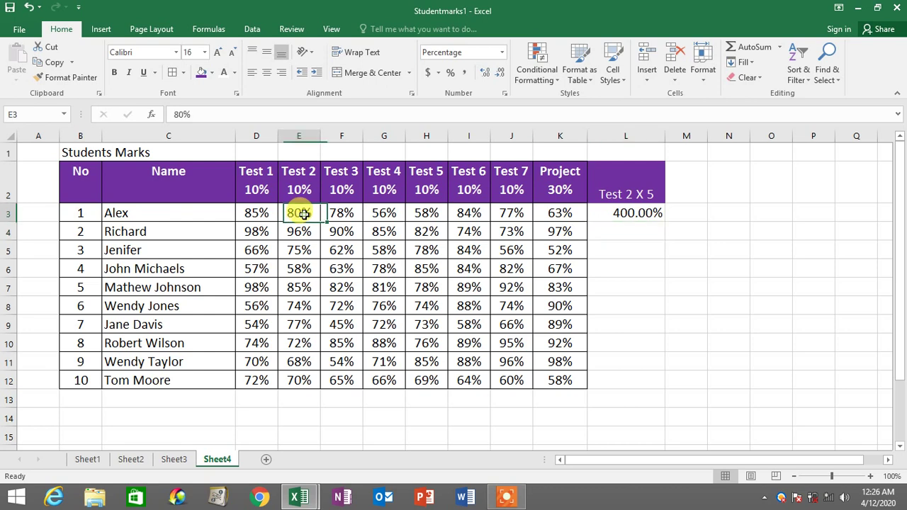
{"action": "left_click", "coordinate": [646, 214]}
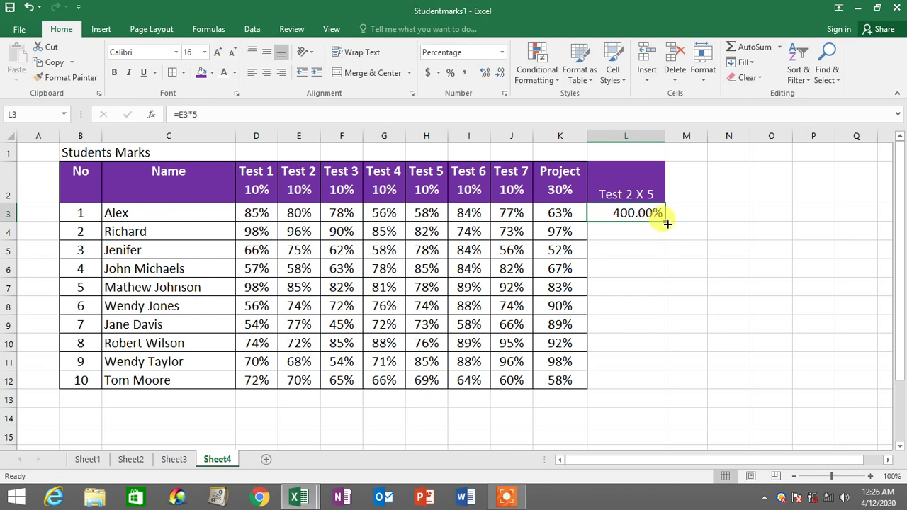
{"action": "left_click_drag", "start_coordinate": [666, 224], "coordinate": [658, 391]}
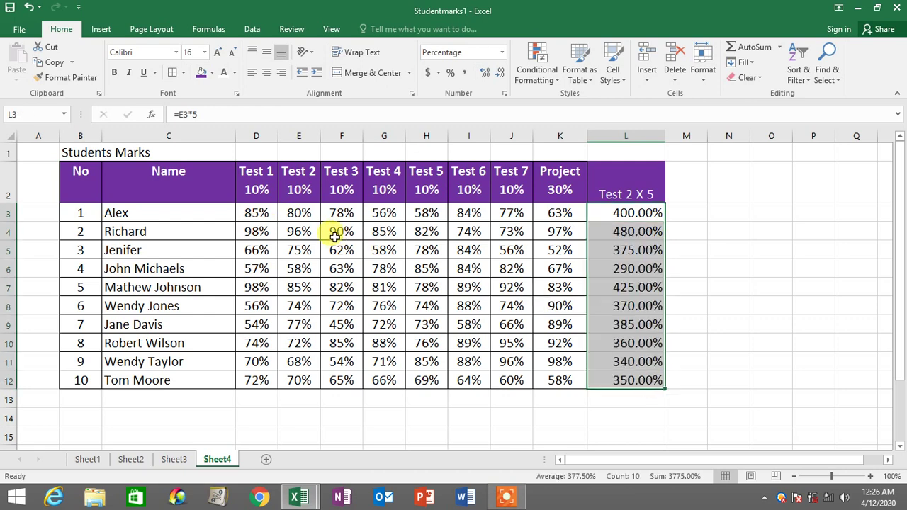
{"action": "left_click_drag", "start_coordinate": [298, 212], "coordinate": [309, 381]}
Step: Clear the Test 2 X 5 column L2:L12
{"action": "left_click", "coordinate": [654, 193]}
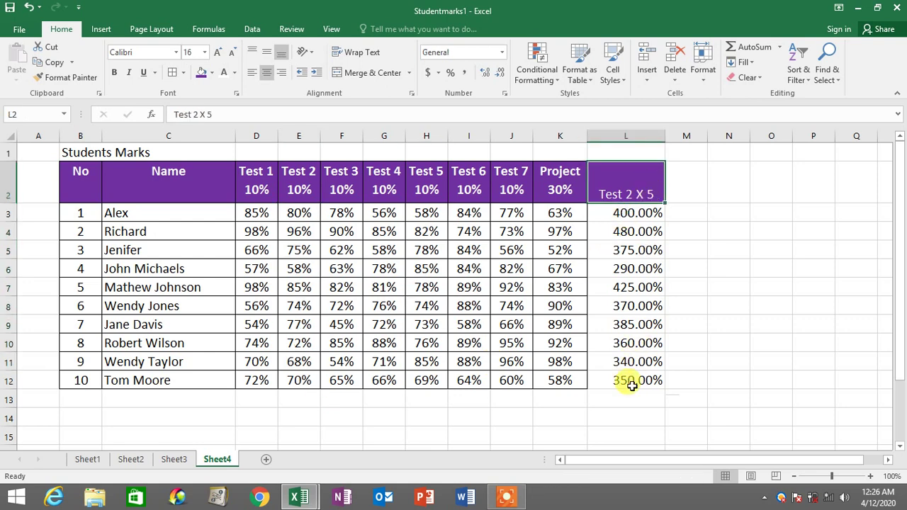
{"action": "left_click_drag", "start_coordinate": [633, 380], "coordinate": [630, 171]}
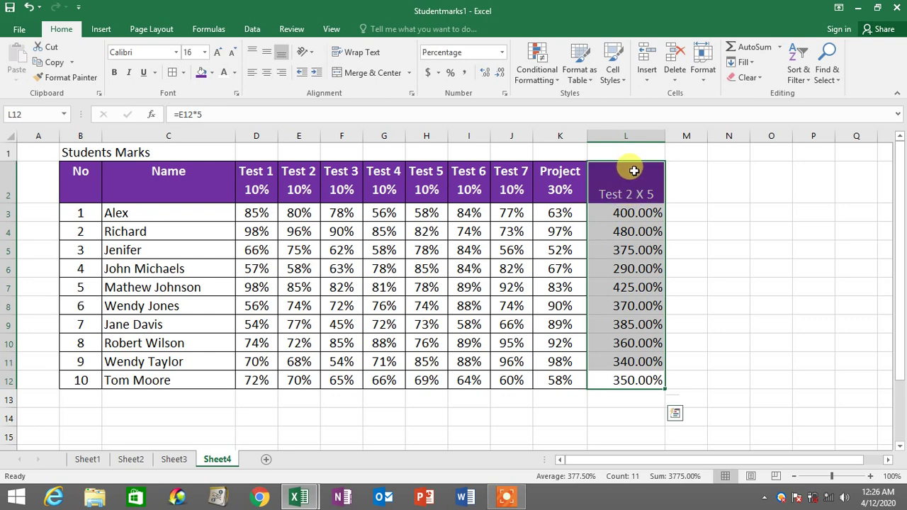
{"action": "key", "text": "Delete"}
Step: Retitle L2 'Test 6 - Test 1' and widen column L to fit
{"action": "left_click", "coordinate": [630, 184]}
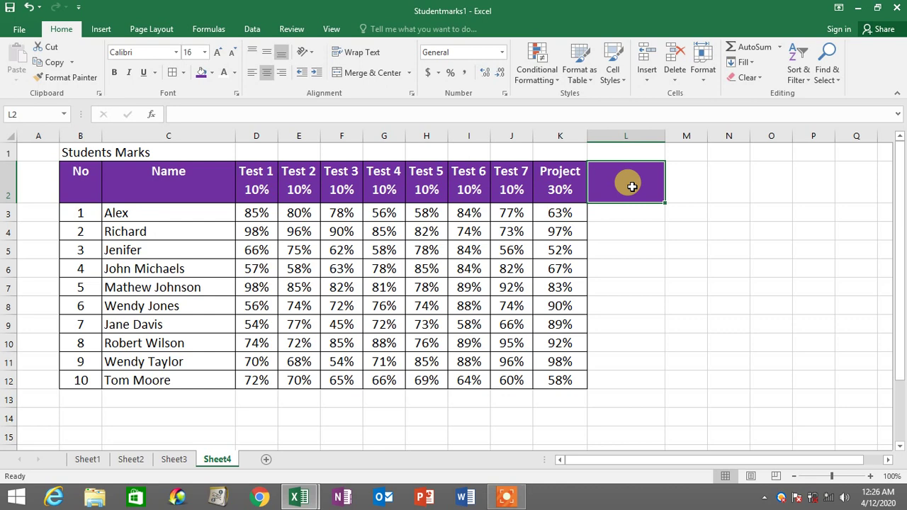
{"action": "type", "text": "Te"}
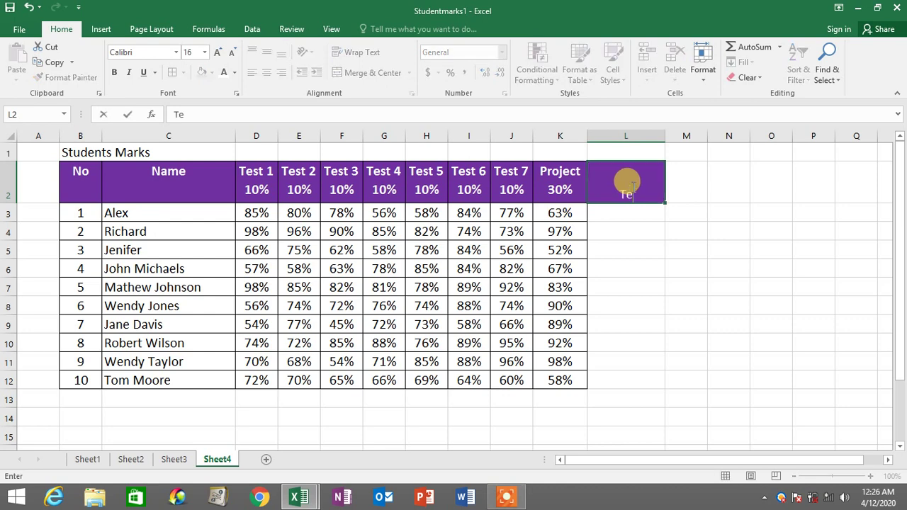
{"action": "type", "text": "stn"}
{"action": "key", "text": "BackSpace"}
{"action": "type", "text": "6 - Test 1"}
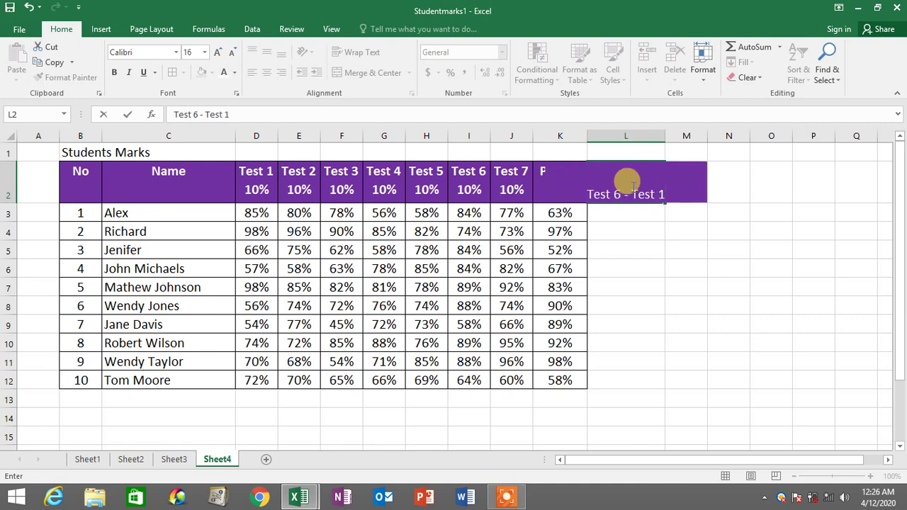
{"action": "key", "text": "Return"}
{"action": "left_click", "coordinate": [632, 187]}
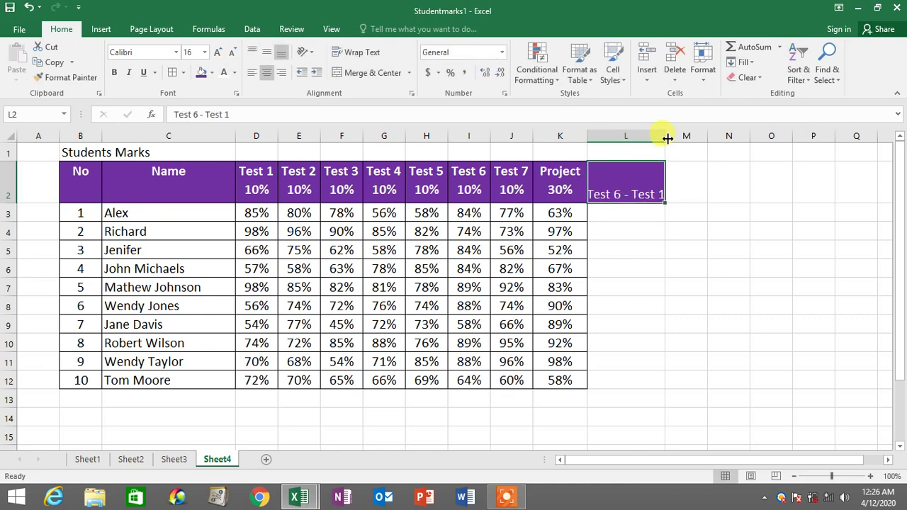
{"action": "left_click_drag", "start_coordinate": [665, 136], "coordinate": [678, 135]}
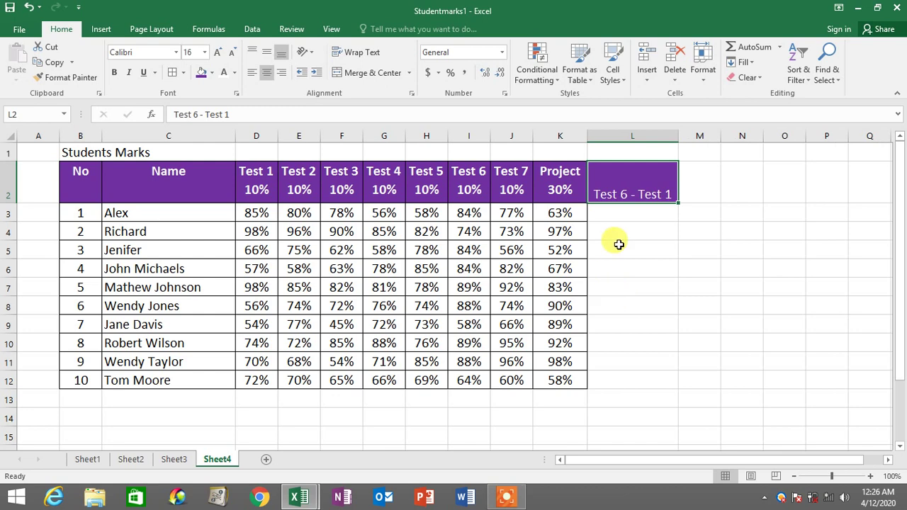
{"action": "left_click", "coordinate": [649, 215]}
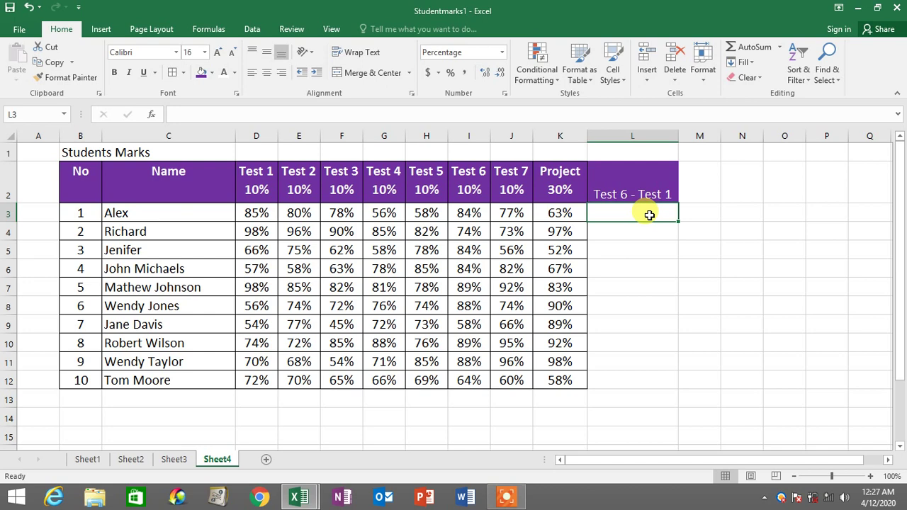
Step: Enter =I3-D3 in L3 and fill it down to L12, giving -1.00% to -8.00%
{"action": "type", "text": "="}
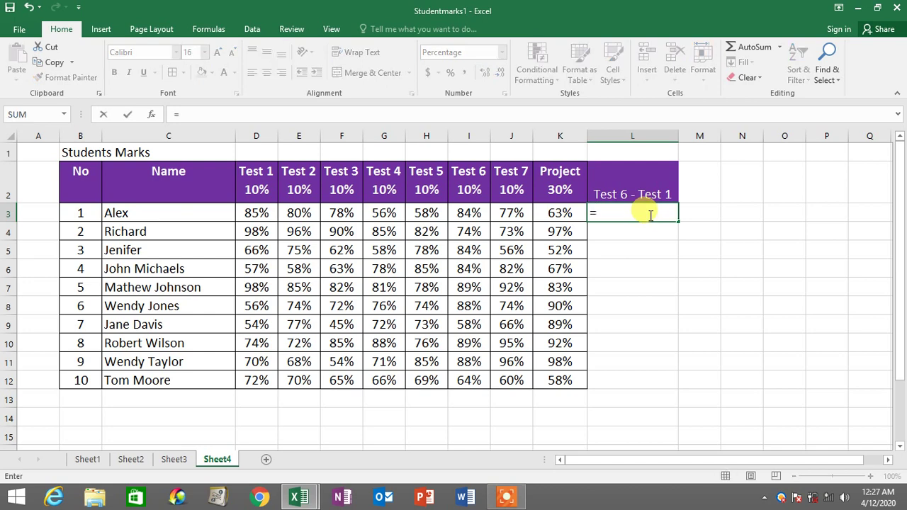
{"action": "left_click", "coordinate": [473, 213]}
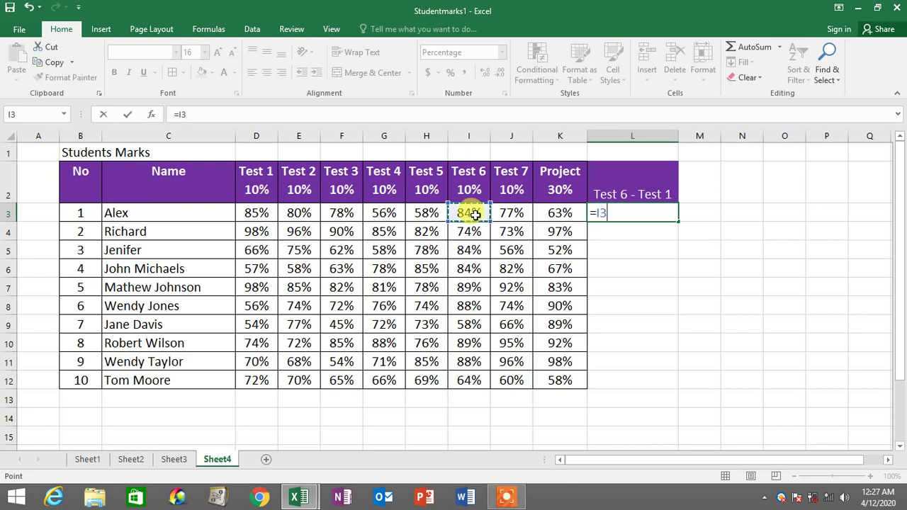
{"action": "type", "text": "-"}
{"action": "left_click", "coordinate": [253, 213]}
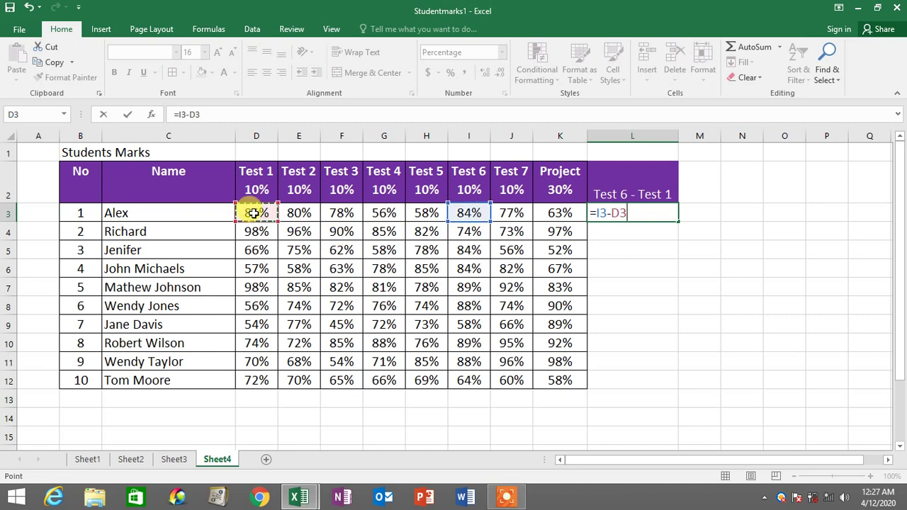
{"action": "key", "text": "Return"}
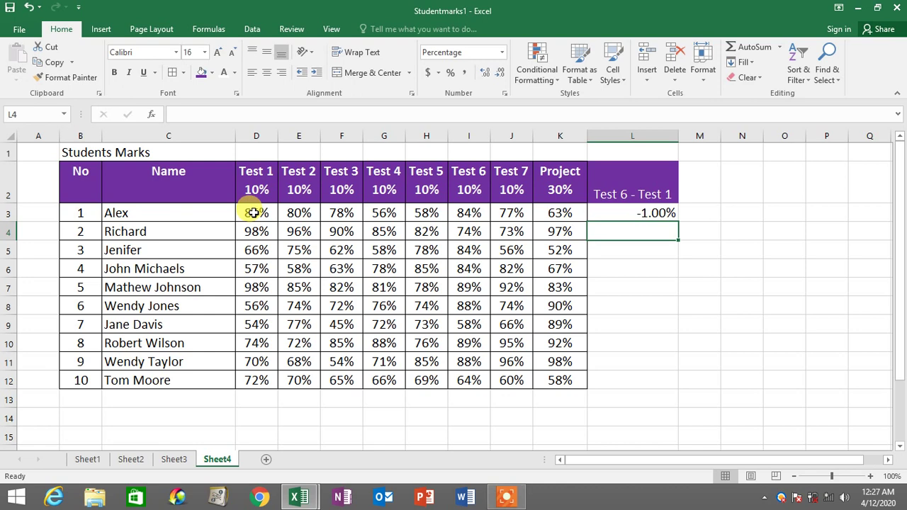
{"action": "left_click", "coordinate": [469, 215]}
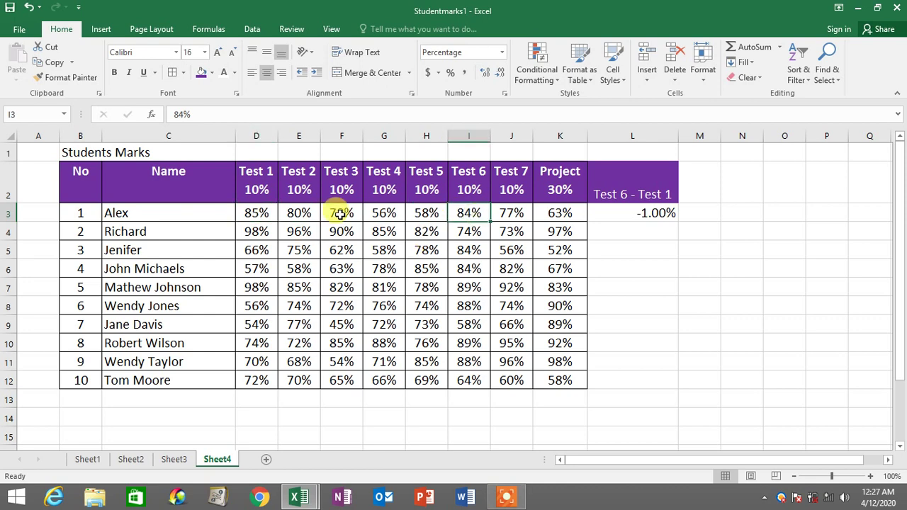
{"action": "left_click", "coordinate": [255, 211]}
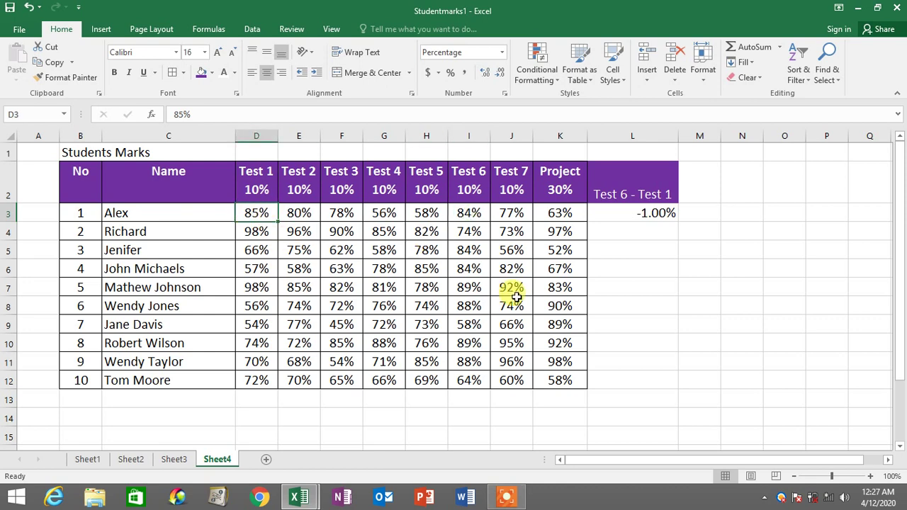
{"action": "left_click", "coordinate": [657, 217]}
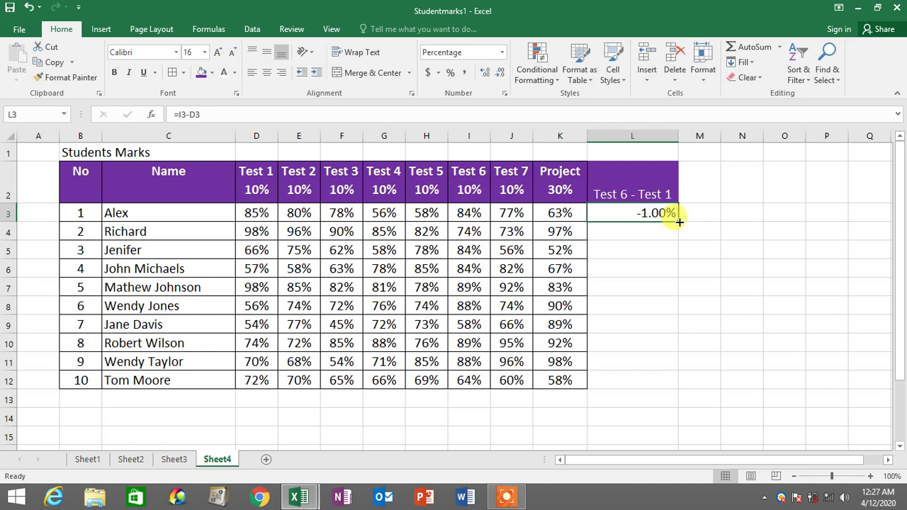
{"action": "left_click_drag", "start_coordinate": [679, 222], "coordinate": [674, 386]}
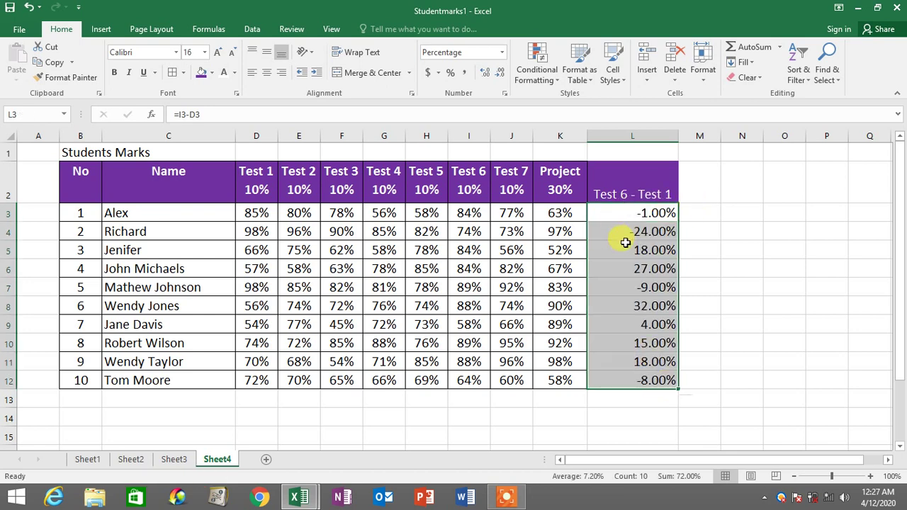
{"action": "left_click", "coordinate": [641, 186]}
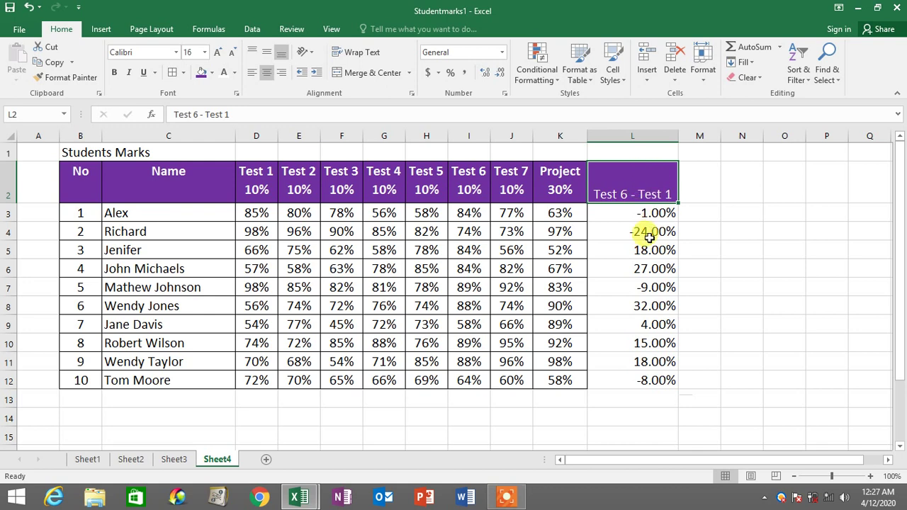
Step: Clear L2:L12 and enter 'Test 7 + Test 3' as the new L2 heading
{"action": "left_click_drag", "start_coordinate": [634, 177], "coordinate": [658, 380]}
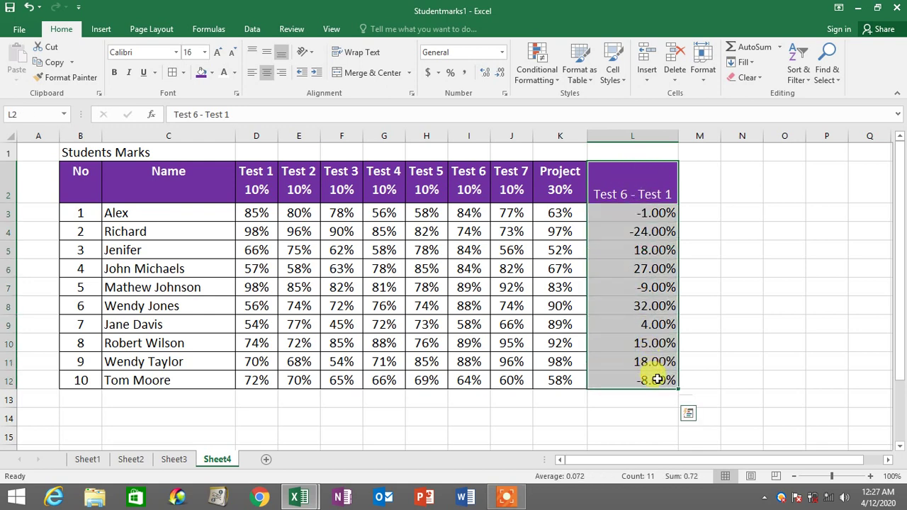
{"action": "key", "text": "Delete"}
{"action": "left_click", "coordinate": [640, 187]}
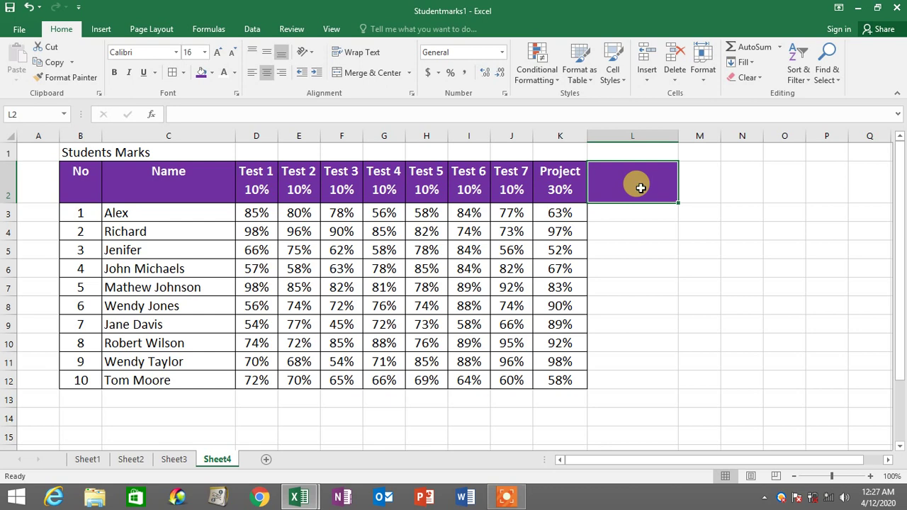
{"action": "type", "text": "Test"}
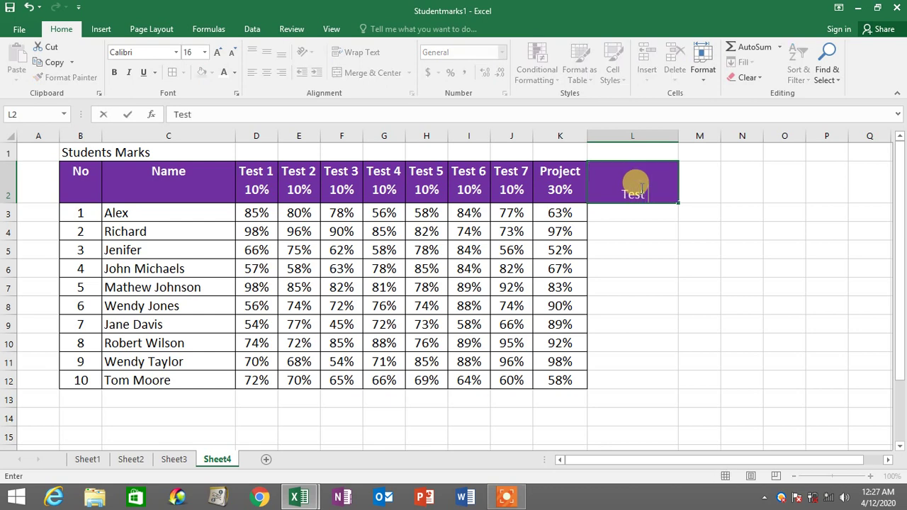
{"action": "type", "text": " 7 + t"}
{"action": "key", "text": "BackSpace"}
{"action": "type", "text": "Test"}
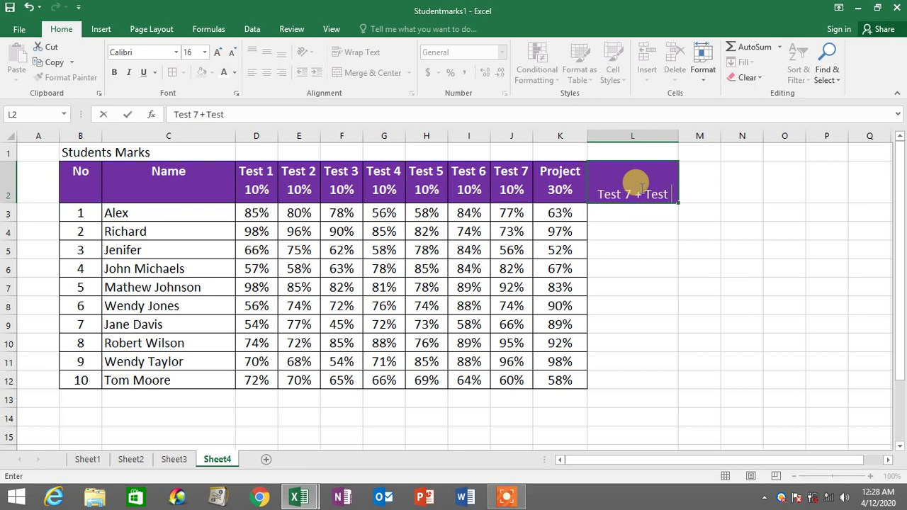
{"action": "type", "text": " 3"}
{"action": "key", "text": "Return"}
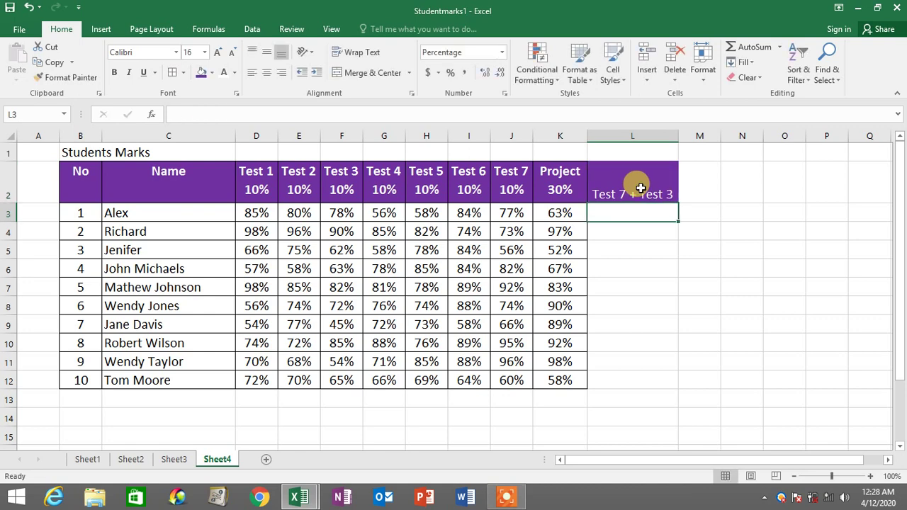
{"action": "left_click", "coordinate": [632, 191]}
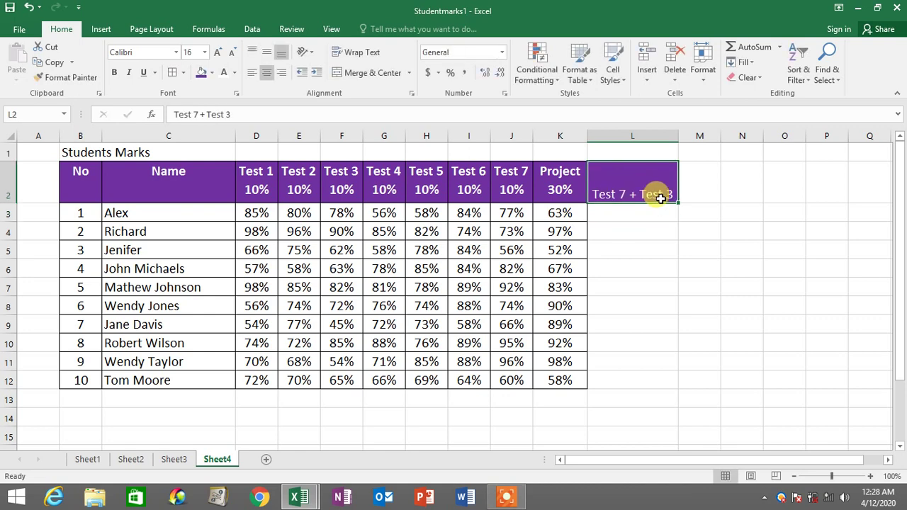
Step: Enter =J3+F3 in L3 to add Test 7 and Test 3, and fill it down to L12
{"action": "left_click", "coordinate": [629, 213]}
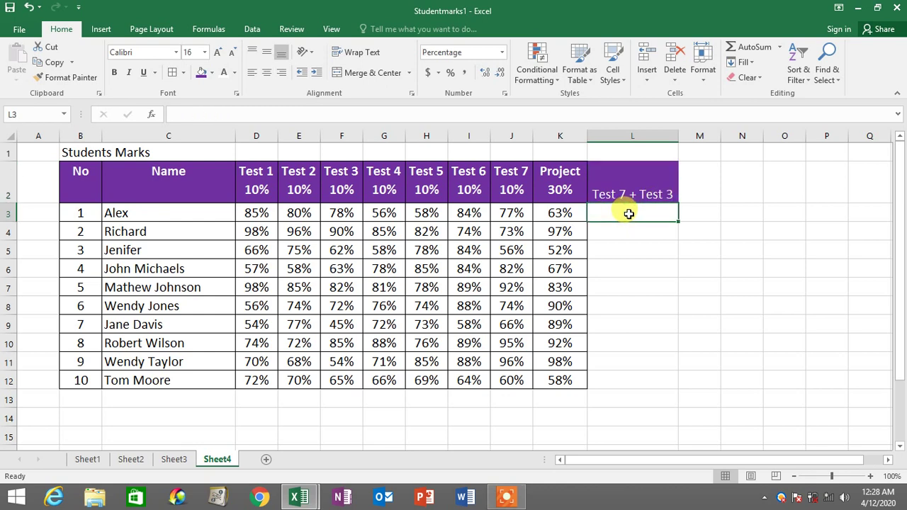
{"action": "type", "text": "="}
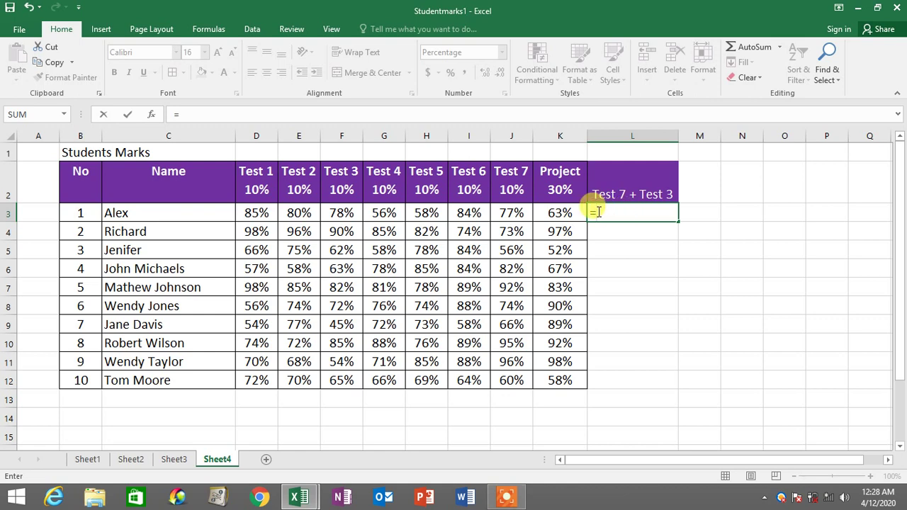
{"action": "left_click", "coordinate": [504, 217]}
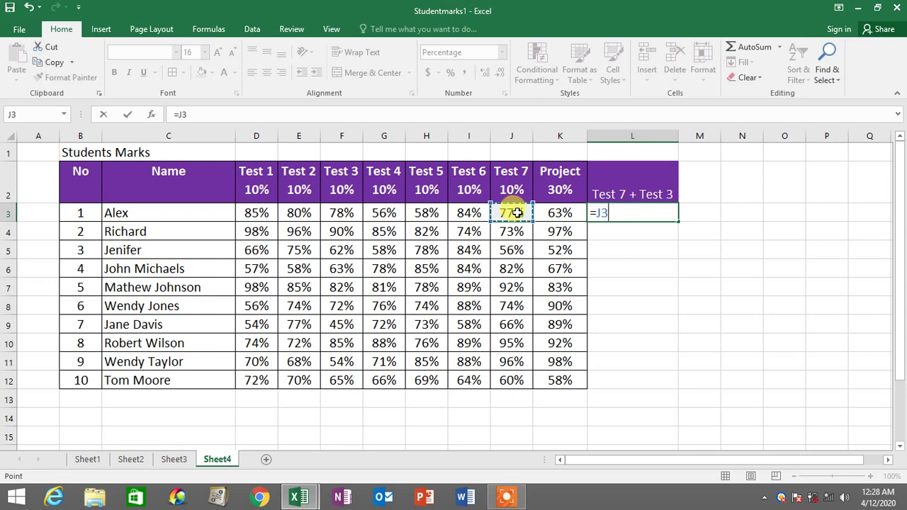
{"action": "type", "text": "+"}
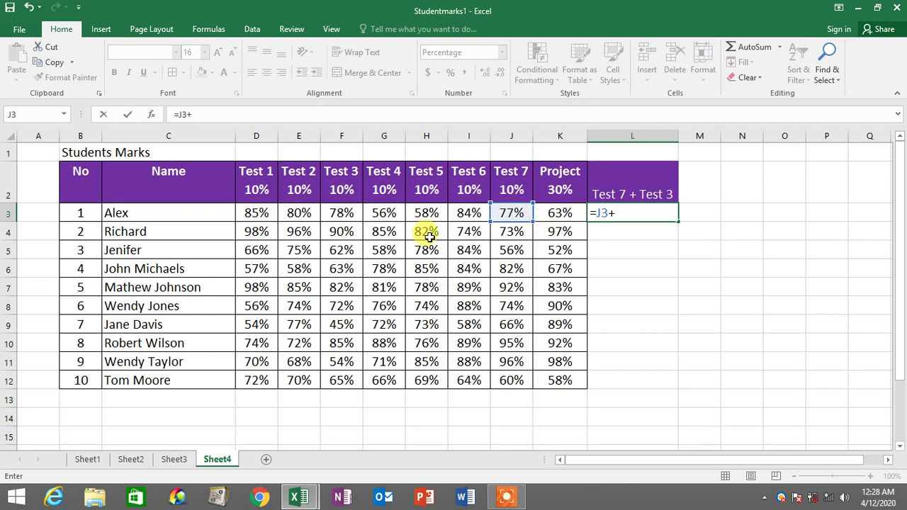
{"action": "left_click", "coordinate": [340, 212]}
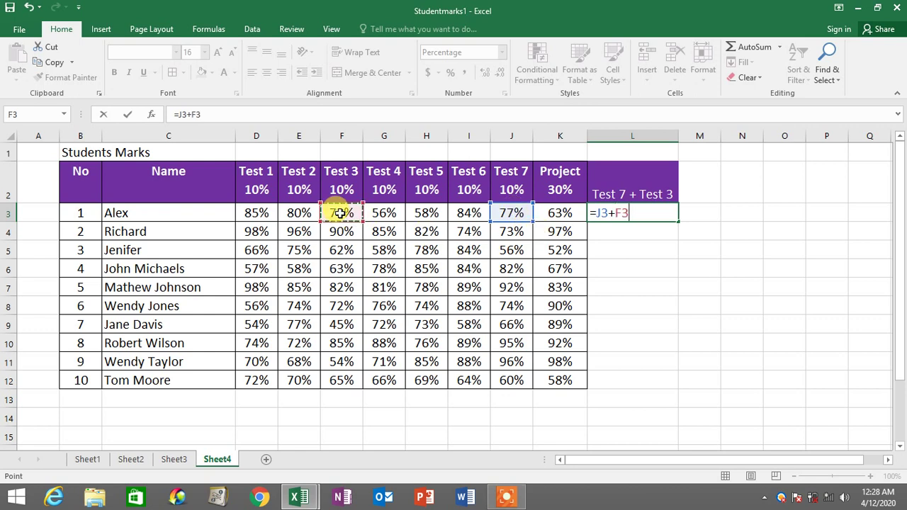
{"action": "key", "text": "Return"}
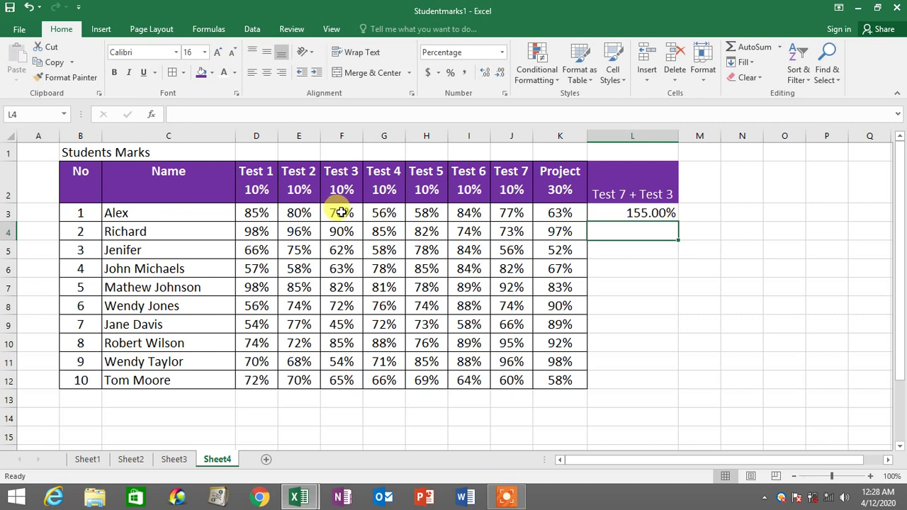
{"action": "left_click", "coordinate": [512, 215]}
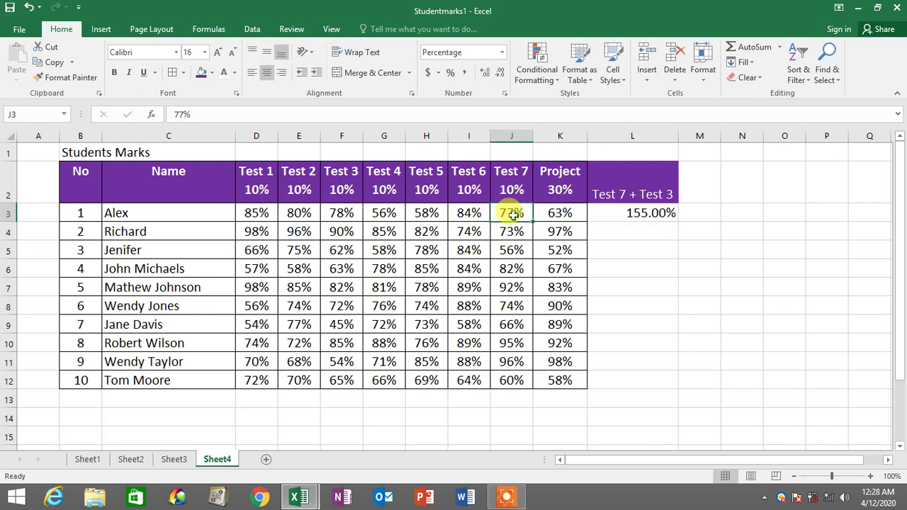
{"action": "left_click", "coordinate": [338, 214]}
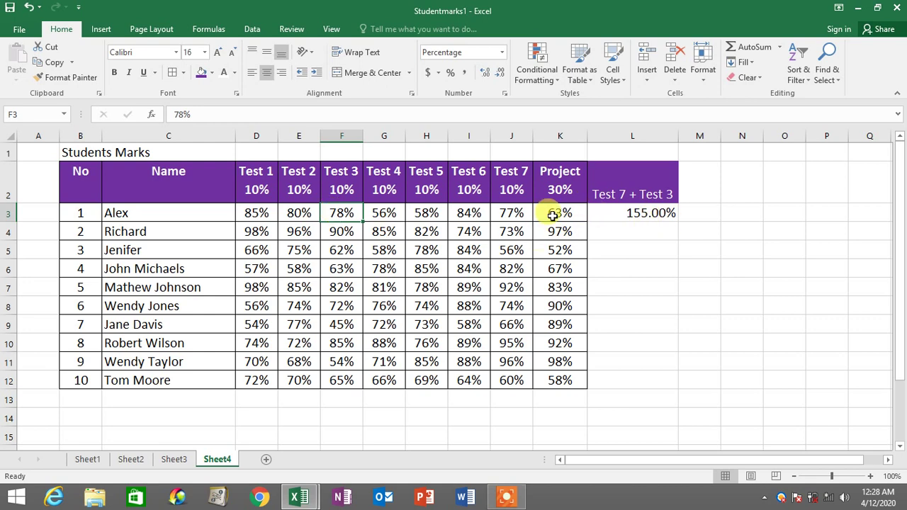
{"action": "left_click", "coordinate": [631, 211]}
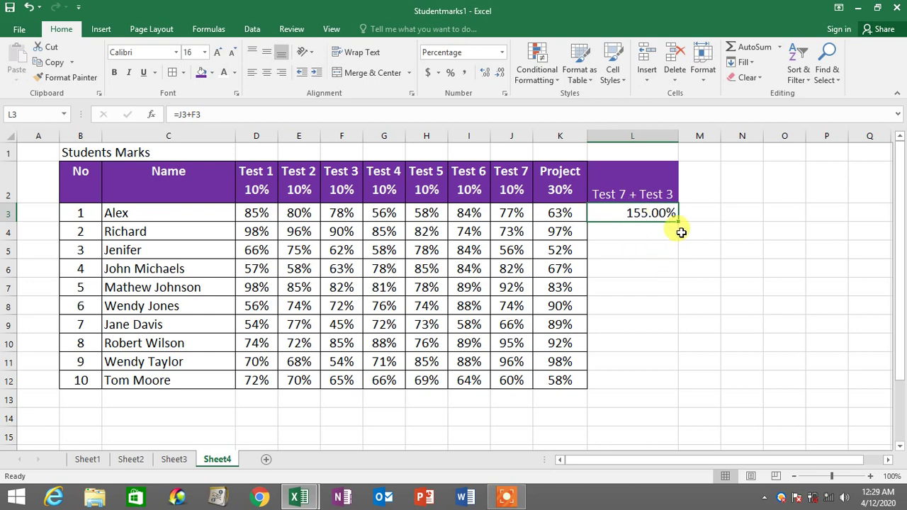
{"action": "left_click_drag", "start_coordinate": [678, 224], "coordinate": [662, 387]}
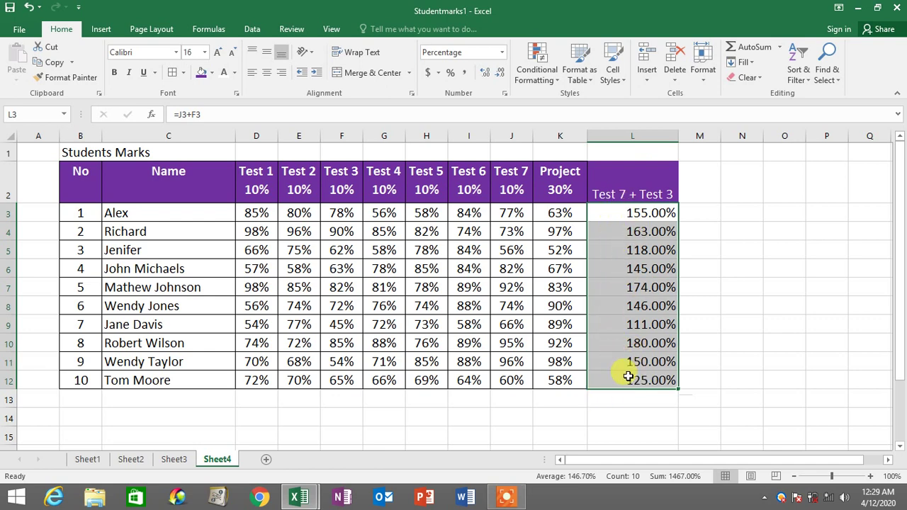
Step: Clear the heading and sums from L2:L12
{"action": "left_click", "coordinate": [634, 401]}
{"action": "left_click_drag", "start_coordinate": [629, 186], "coordinate": [639, 378]}
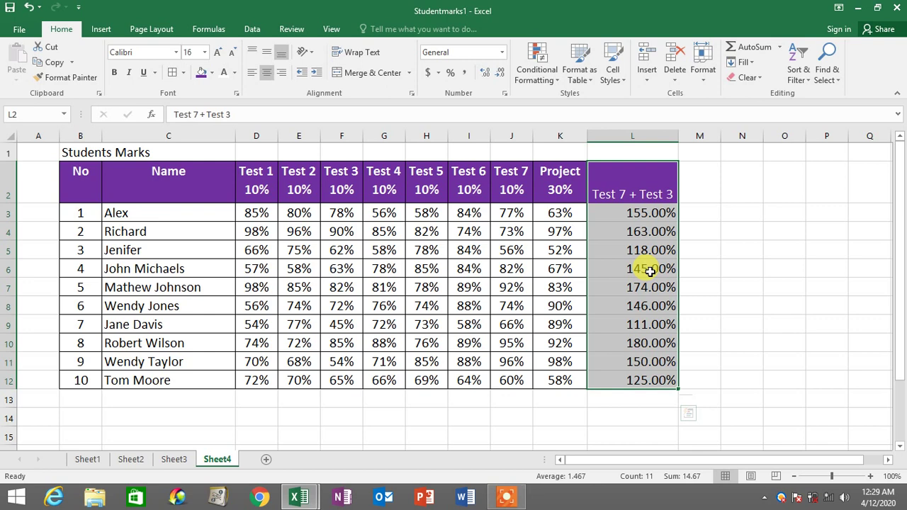
{"action": "key", "text": "Delete"}
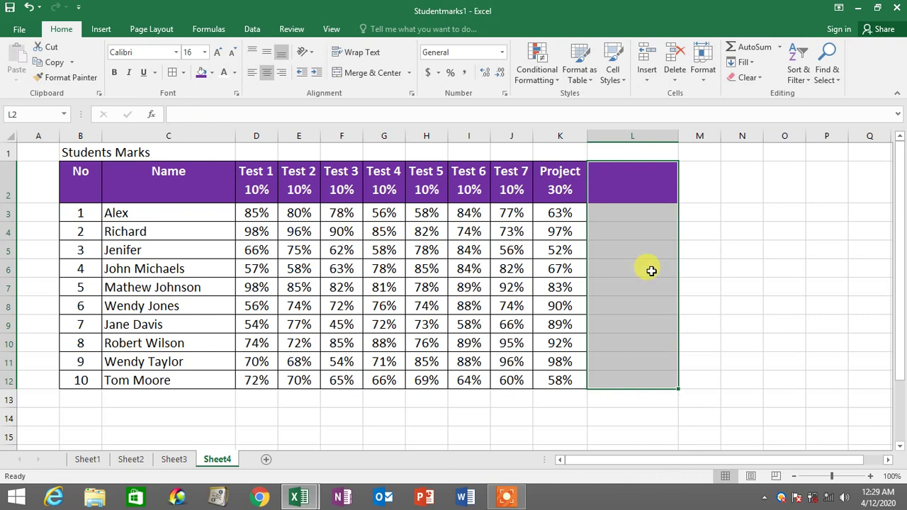
{"action": "left_click", "coordinate": [649, 268]}
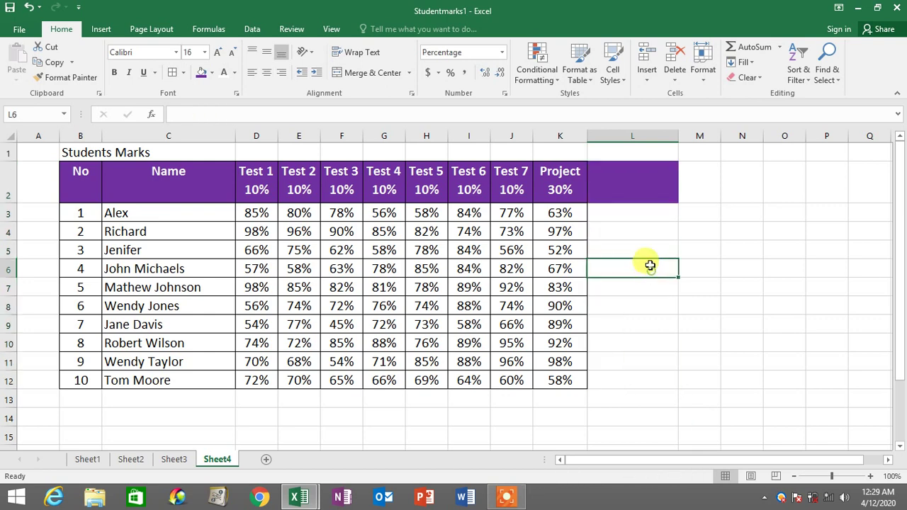
Step: Type the heading 'Total Marks' into L2, narrowing column L slightly
{"action": "left_click", "coordinate": [630, 186]}
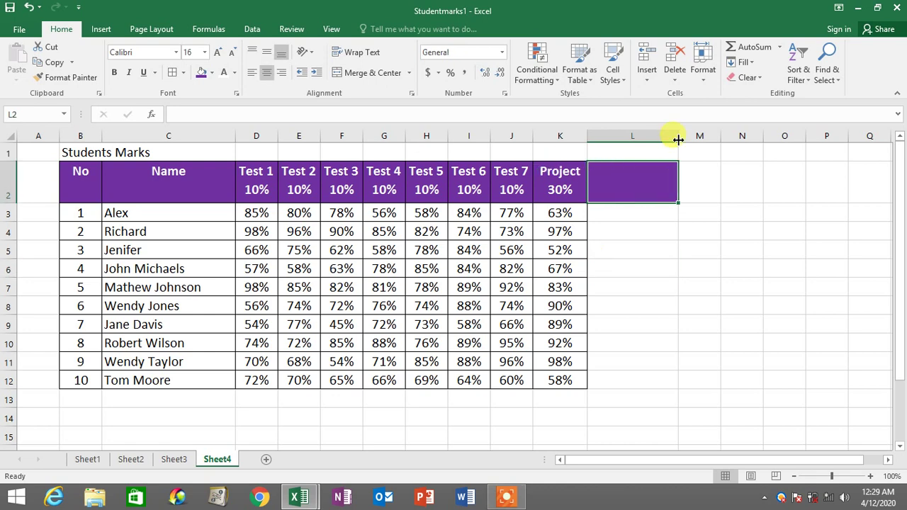
{"action": "left_click_drag", "start_coordinate": [677, 136], "coordinate": [672, 136]}
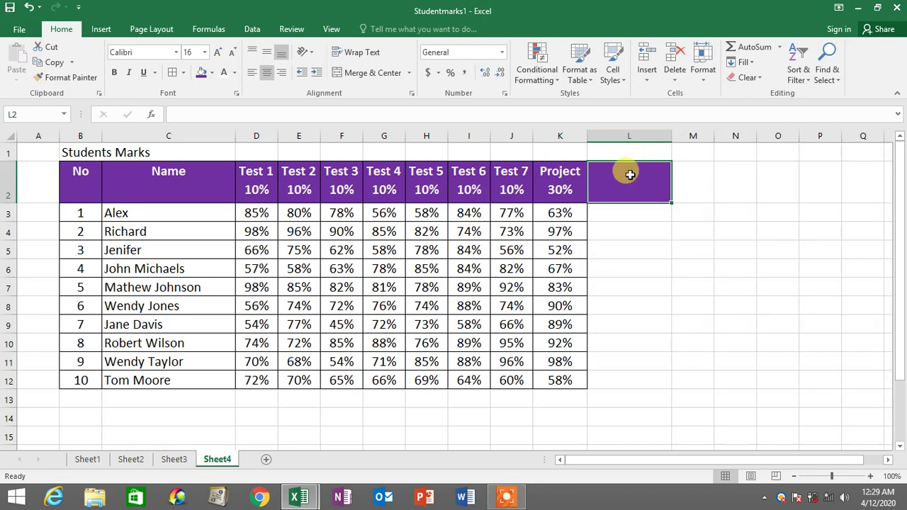
{"action": "type", "text": "Totsl"}
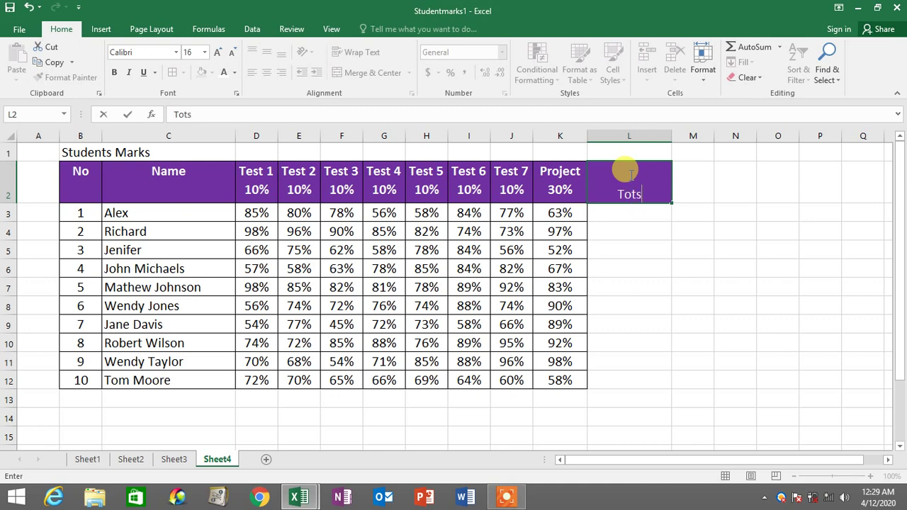
{"action": "key", "text": "BackSpace"}
{"action": "key", "text": "BackSpace"}
{"action": "type", "text": "s"}
{"action": "key", "text": "BackSpace"}
{"action": "type", "text": "sl"}
{"action": "key", "text": "BackSpace"}
{"action": "key", "text": "BackSpace"}
{"action": "type", "text": "al Marks"}
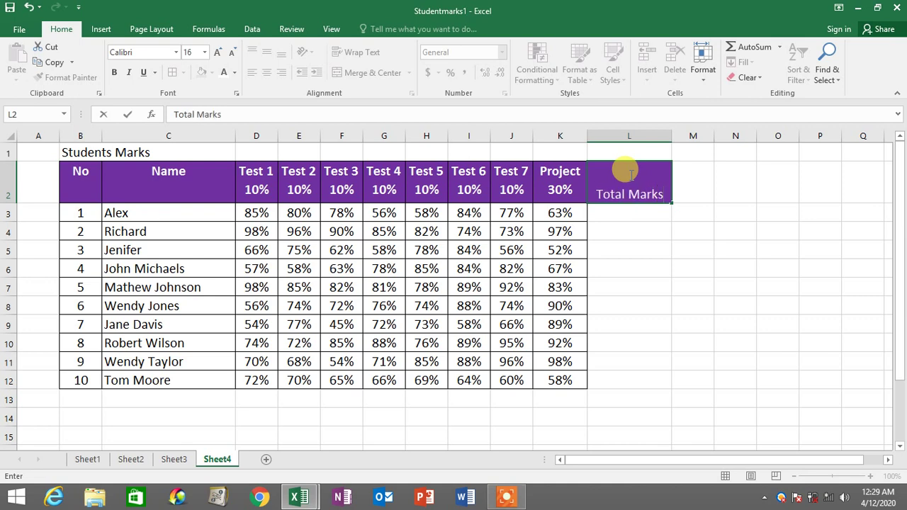
{"action": "key", "text": "Return"}
Step: Review the new Total Marks header and reselect cell L2
{"action": "left_click", "coordinate": [630, 174]}
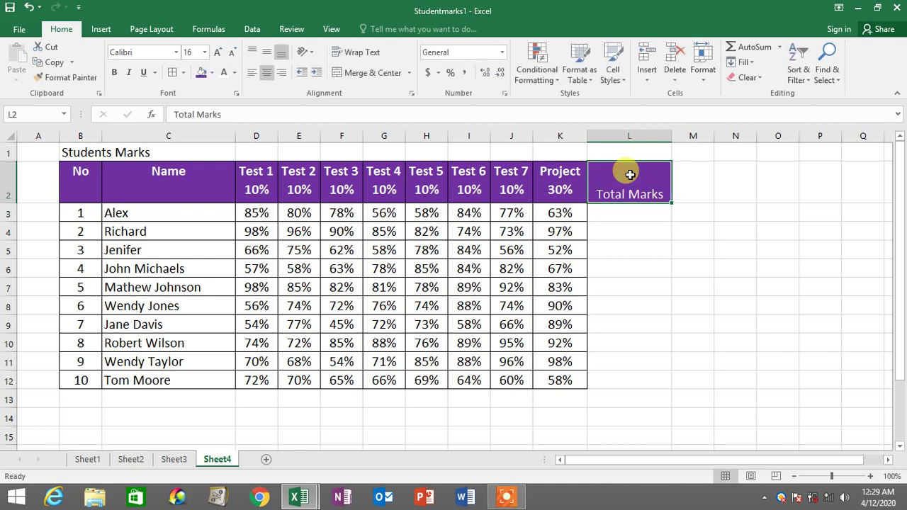
{"action": "right_click", "coordinate": [630, 174]}
{"action": "left_click", "coordinate": [603, 178]}
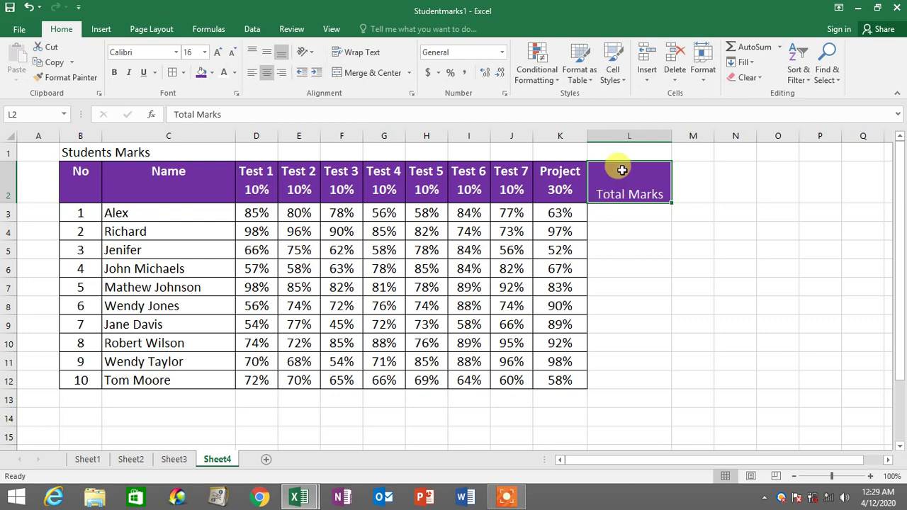
{"action": "left_click", "coordinate": [691, 217]}
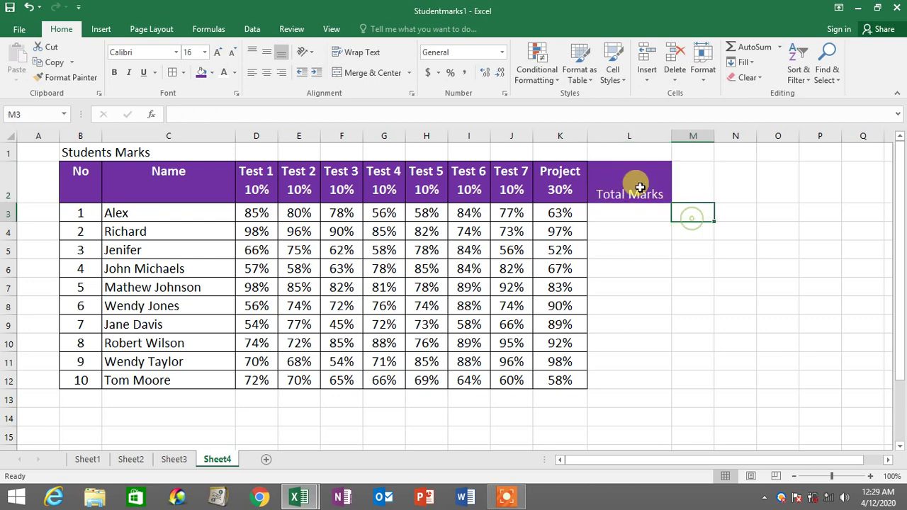
{"action": "left_click", "coordinate": [640, 188]}
Step: Set L2's Horizontal and Vertical alignment to Center through Format Cells > Alignment
{"action": "right_click", "coordinate": [639, 187]}
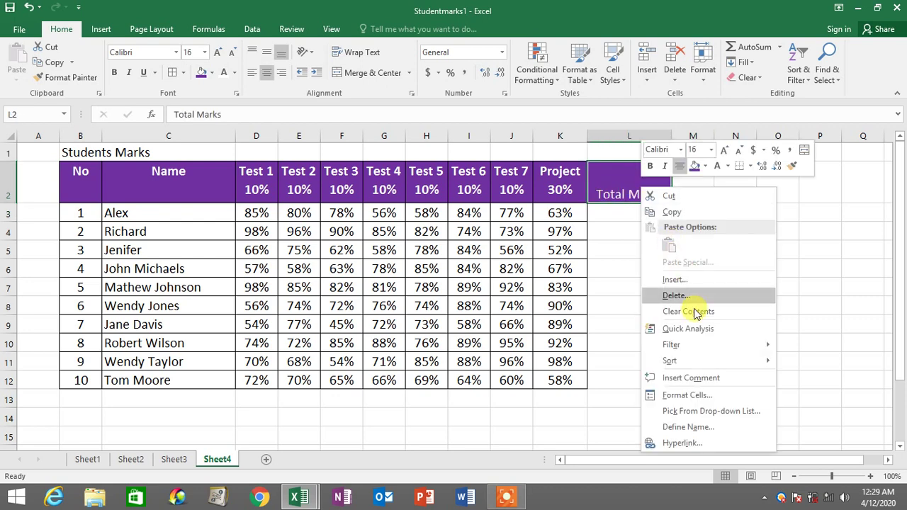
{"action": "left_click", "coordinate": [691, 395]}
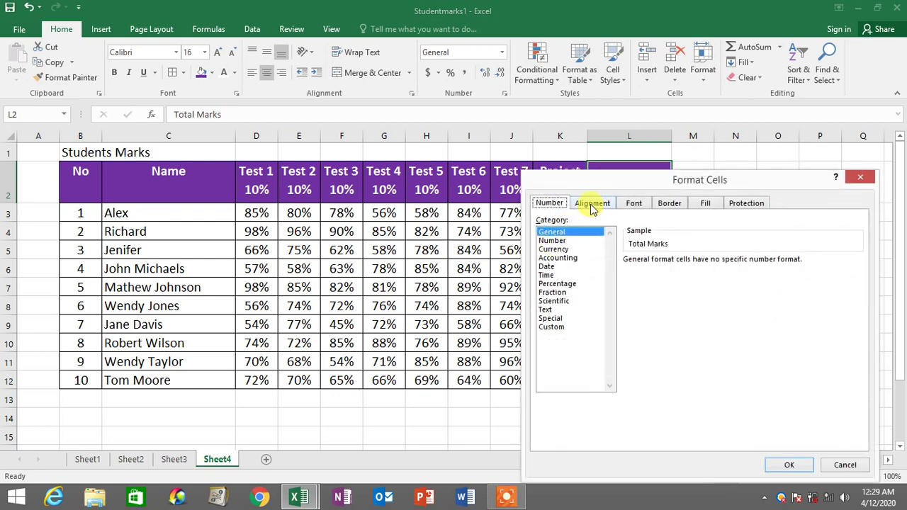
{"action": "left_click", "coordinate": [592, 203]}
{"action": "left_click", "coordinate": [573, 247]}
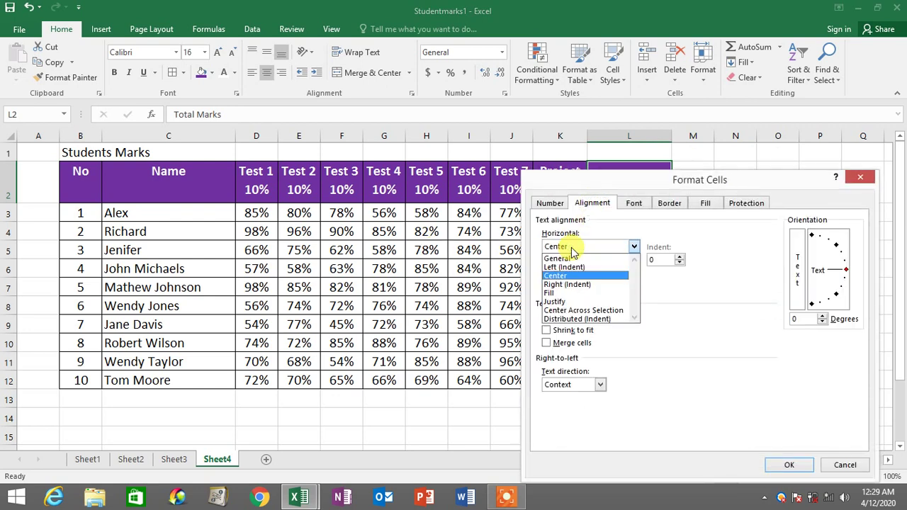
{"action": "left_click", "coordinate": [572, 248]}
{"action": "left_click", "coordinate": [572, 248]}
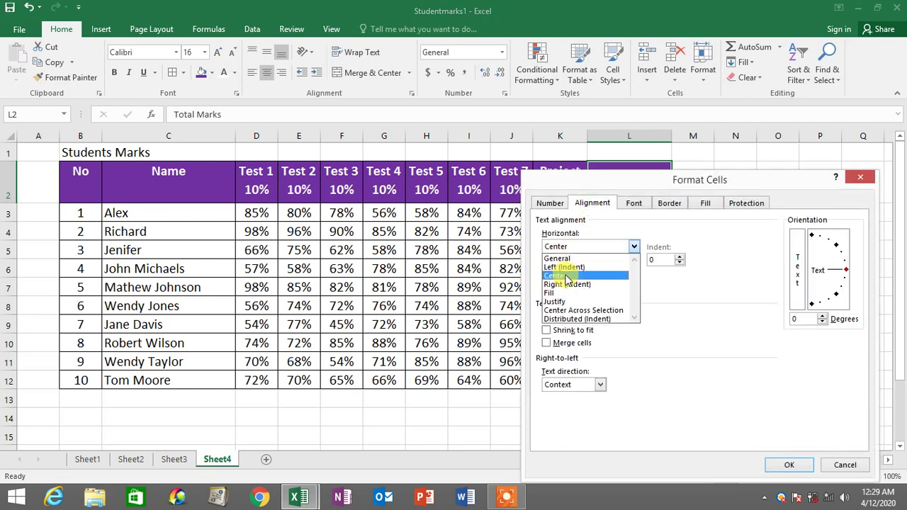
{"action": "left_click", "coordinate": [566, 276]}
{"action": "left_click", "coordinate": [565, 274]}
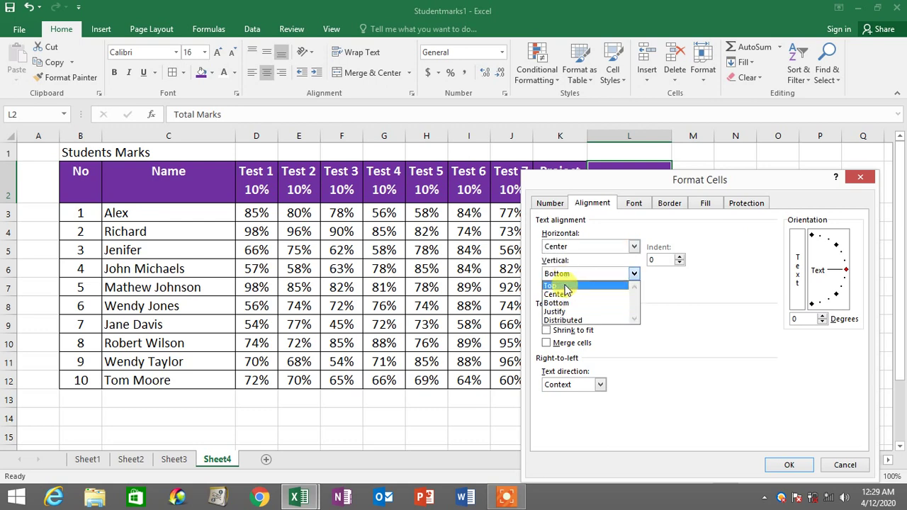
{"action": "left_click", "coordinate": [559, 294]}
{"action": "left_click", "coordinate": [803, 468]}
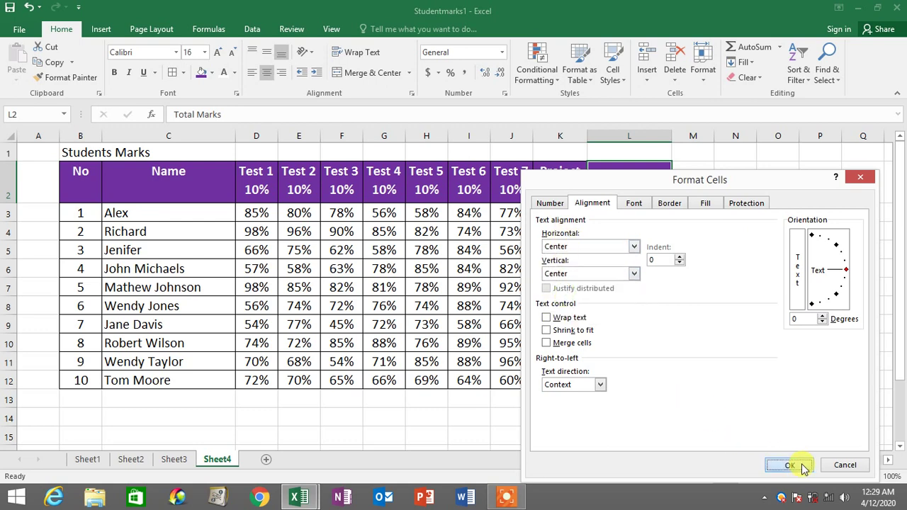
{"action": "left_click", "coordinate": [600, 190]}
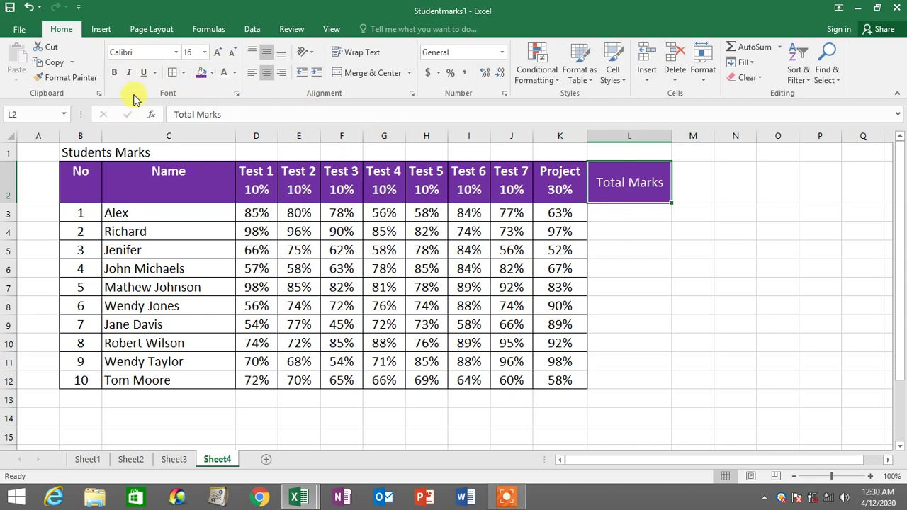
Step: Make the Total Marks heading in L2 bold
{"action": "left_click", "coordinate": [114, 73]}
{"action": "left_click", "coordinate": [615, 186]}
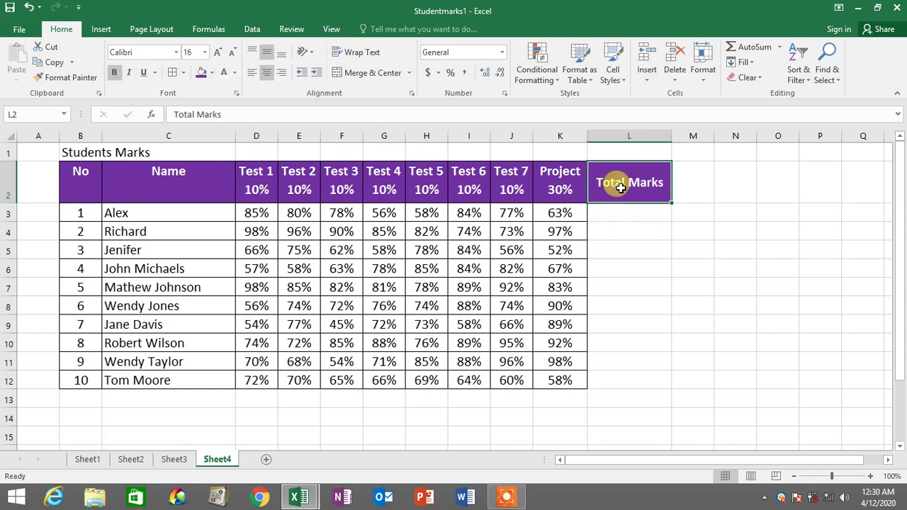
{"action": "left_click", "coordinate": [630, 207]}
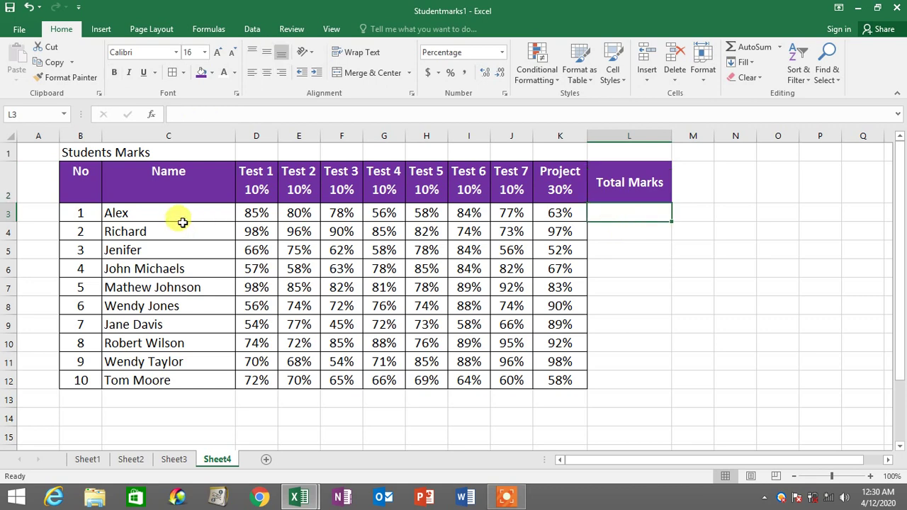
Step: Review the weights in the Test 1–7 and Project headers across D2:K2
{"action": "left_click_drag", "start_coordinate": [260, 182], "coordinate": [559, 178]}
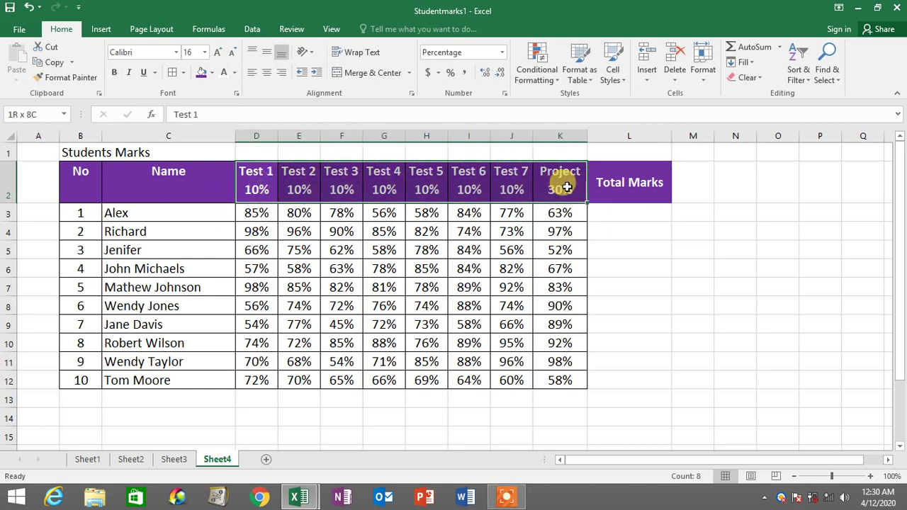
{"action": "left_click", "coordinate": [241, 179]}
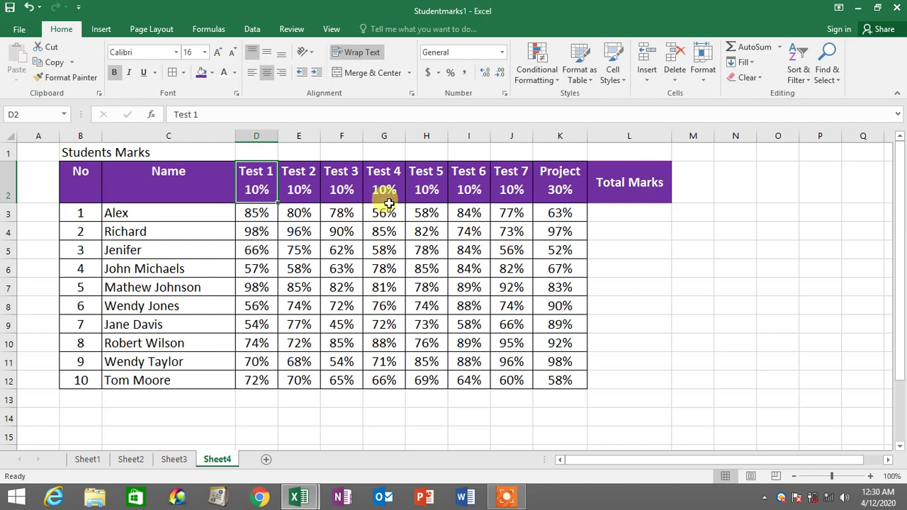
{"action": "left_click", "coordinate": [303, 189]}
{"action": "left_click", "coordinate": [344, 188]}
{"action": "left_click", "coordinate": [391, 191]}
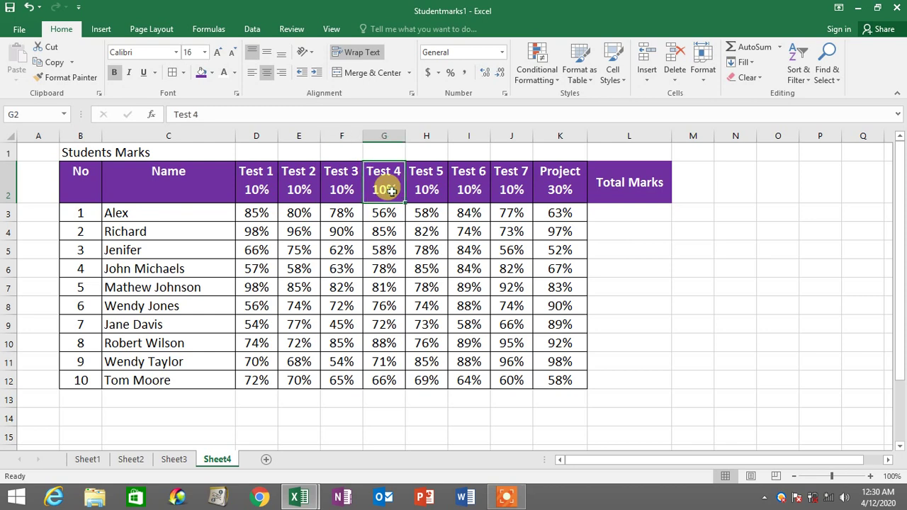
{"action": "left_click", "coordinate": [424, 189]}
{"action": "left_click", "coordinate": [469, 188]}
{"action": "left_click", "coordinate": [518, 190]}
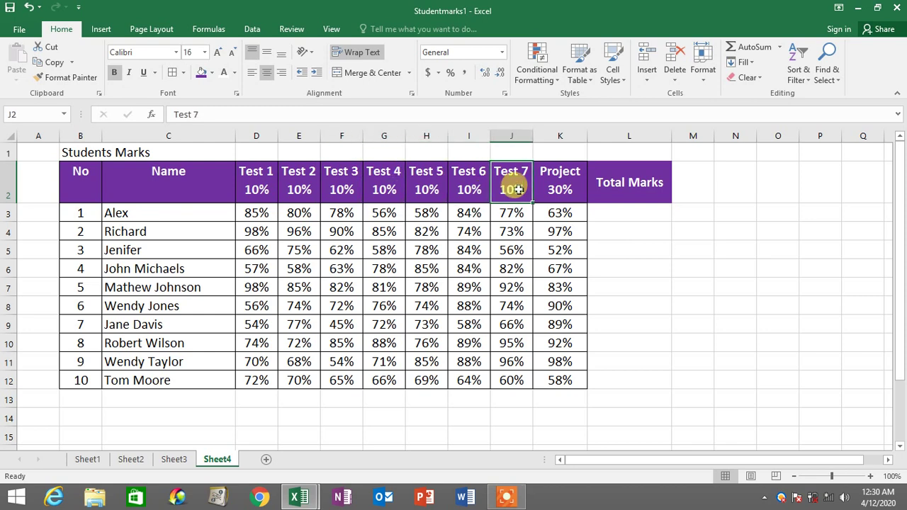
{"action": "left_click", "coordinate": [570, 190]}
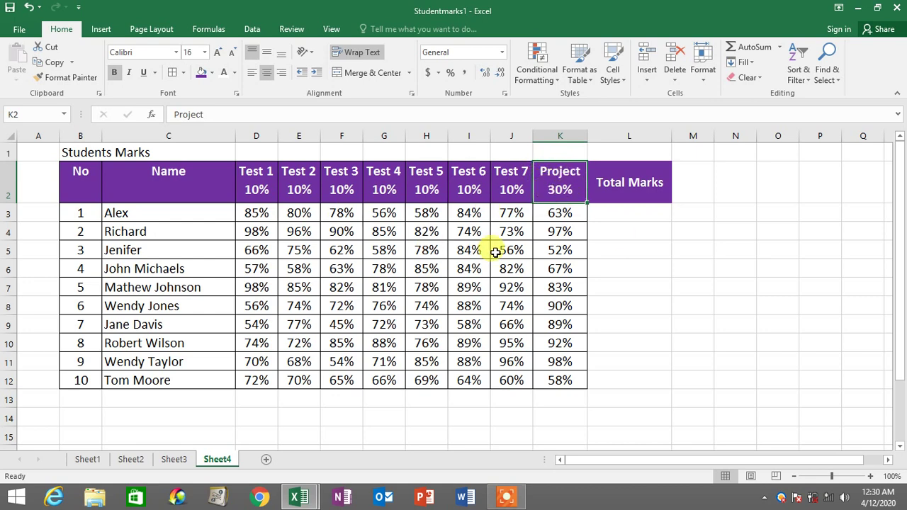
Step: Look over Alex's marks in row 3 and return to L3 for the total
{"action": "left_click", "coordinate": [611, 211]}
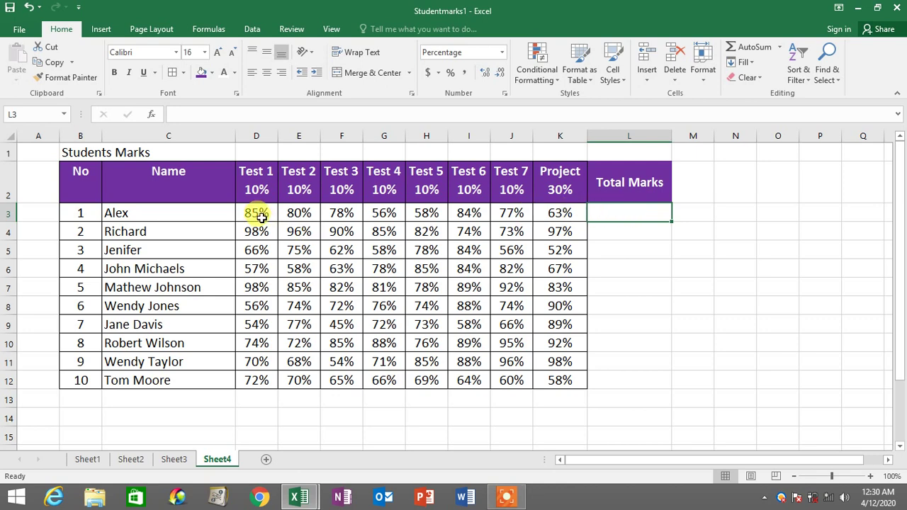
{"action": "left_click_drag", "start_coordinate": [261, 219], "coordinate": [636, 383]}
{"action": "left_click", "coordinate": [631, 251]}
{"action": "left_click", "coordinate": [635, 411]}
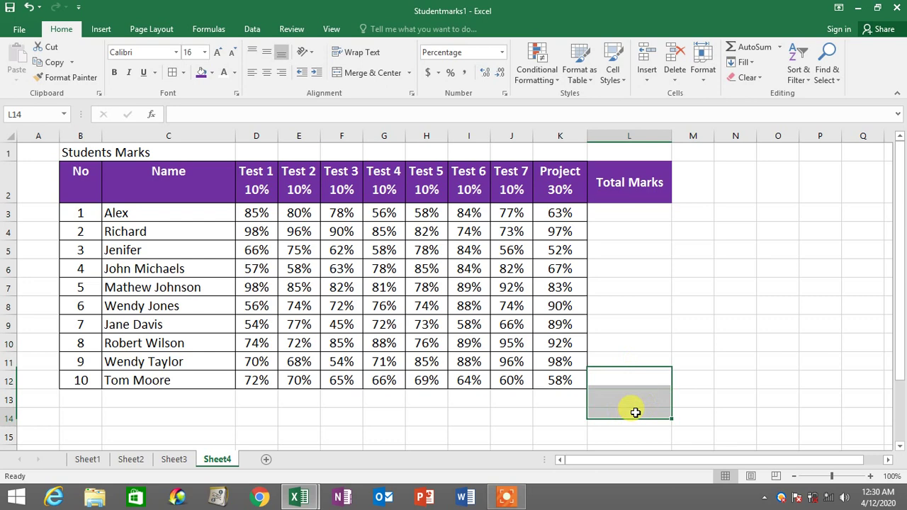
{"action": "left_click", "coordinate": [628, 216]}
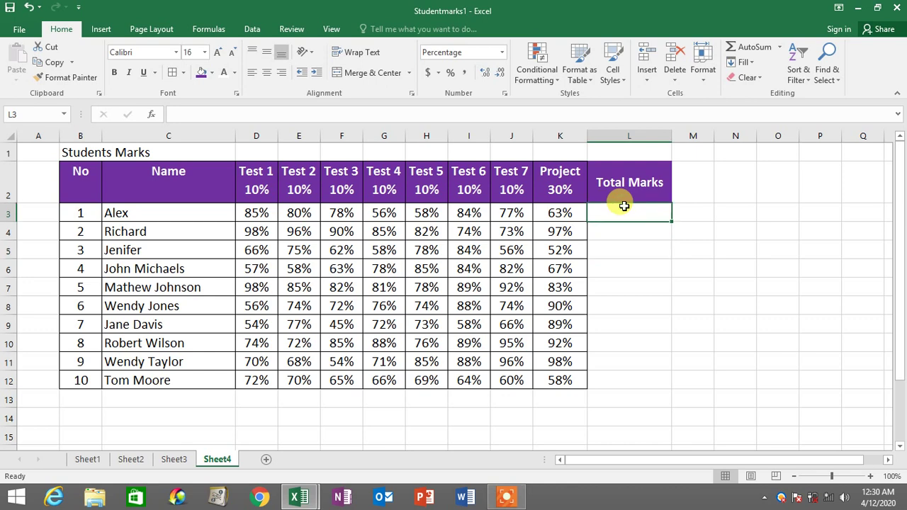
Step: Start L3's weighted formula with the Test 1–3 marks each multiplied by 10%
{"action": "type", "text": "="}
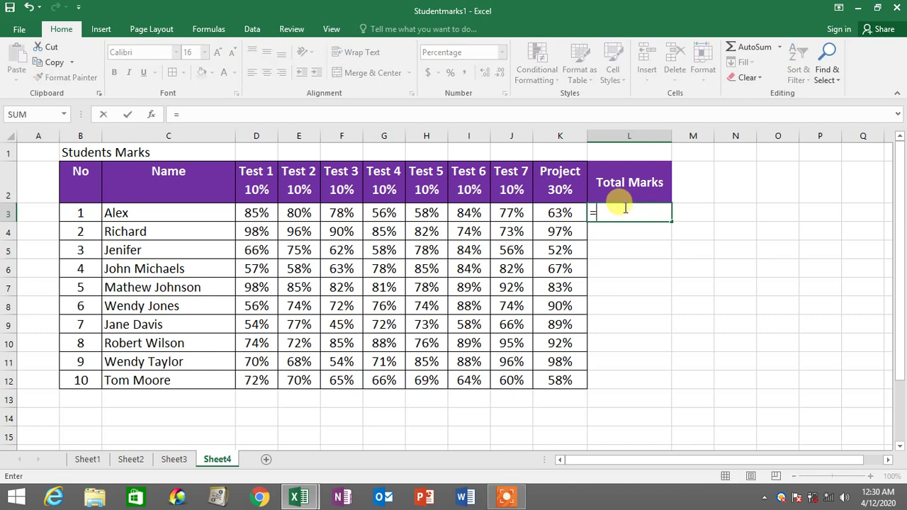
{"action": "left_click", "coordinate": [256, 215]}
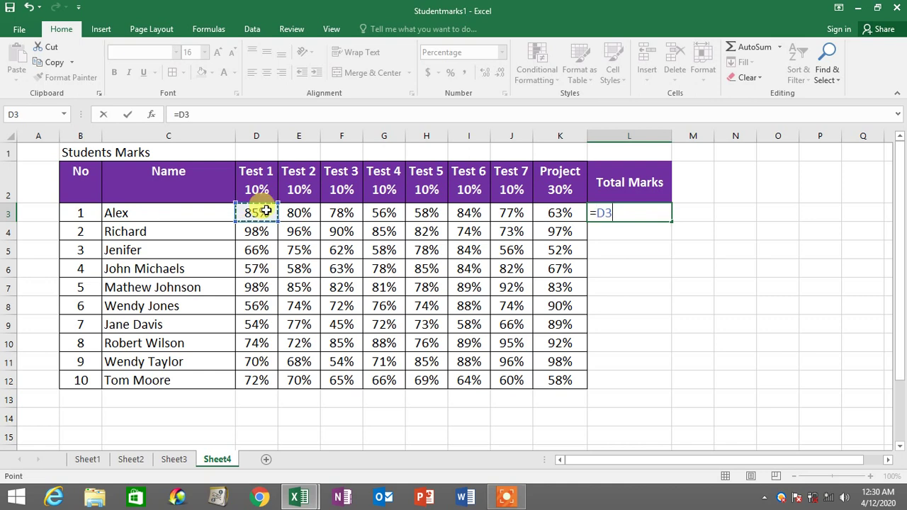
{"action": "type", "text": "*"}
{"action": "type", "text": "10%+"}
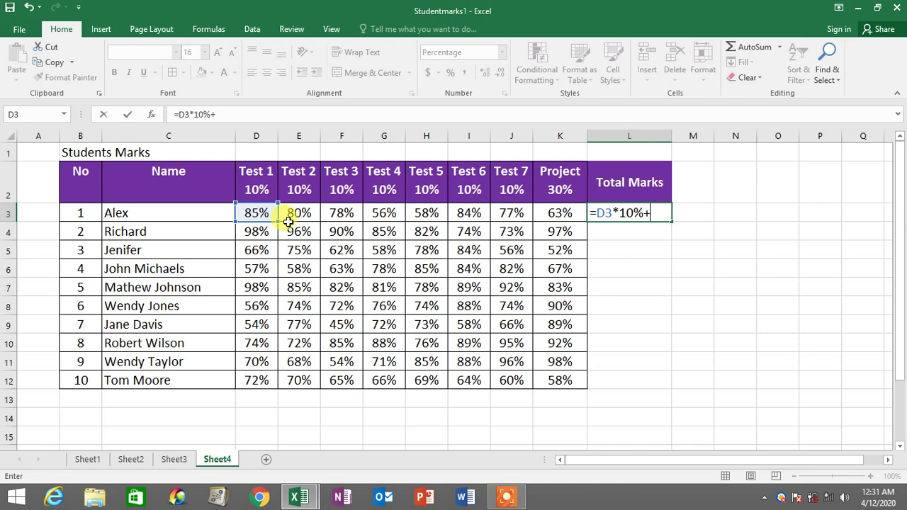
{"action": "left_click", "coordinate": [298, 214]}
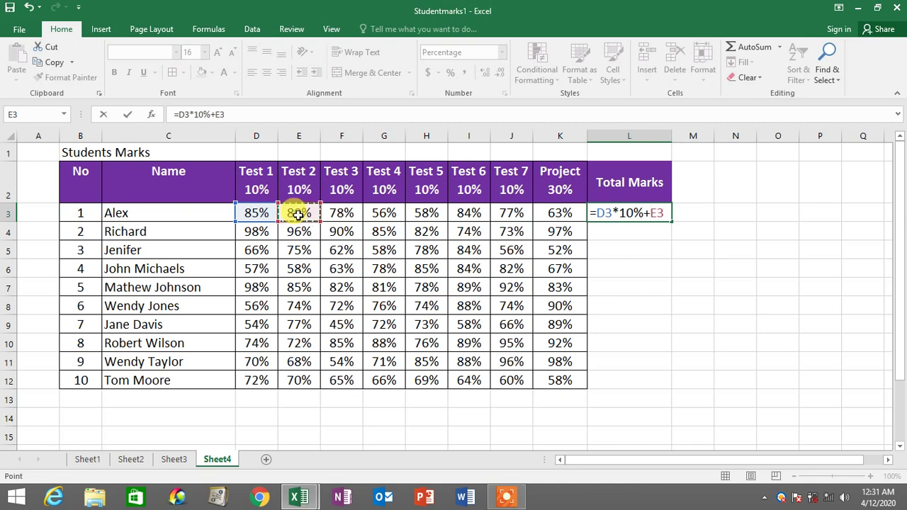
{"action": "type", "text": "*21"}
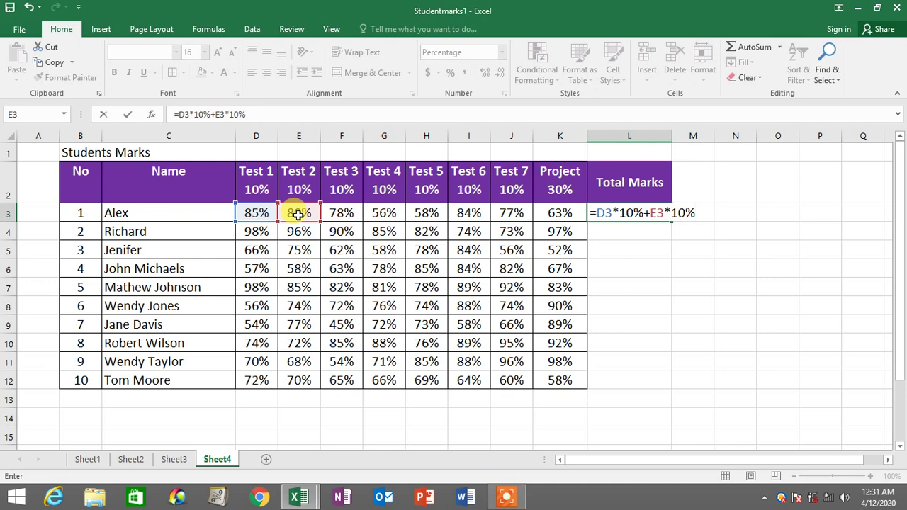
{"action": "left_click", "coordinate": [342, 212]}
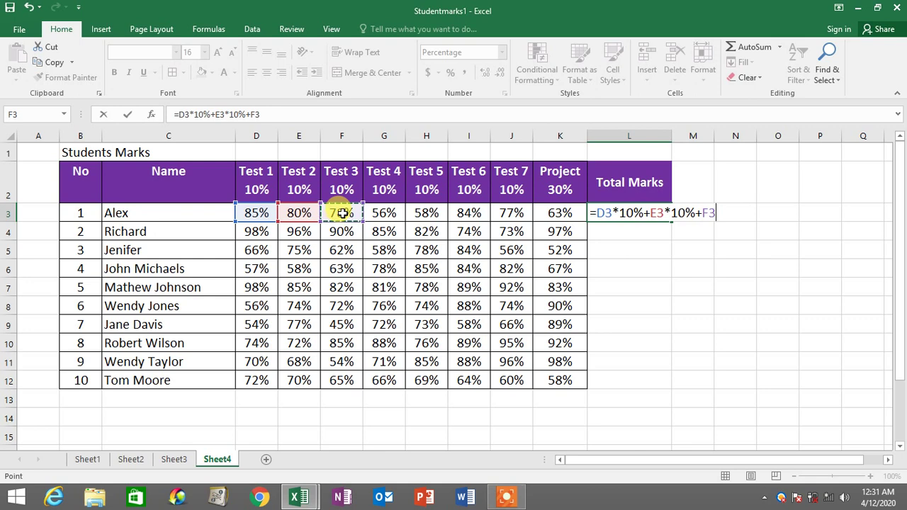
{"action": "type", "text": "*10"}
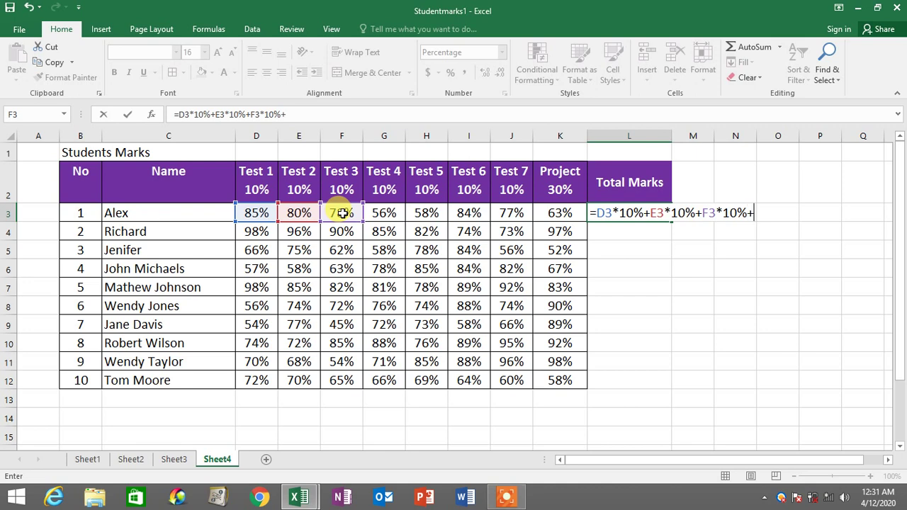
{"action": "type", "text": "%+"}
Step: Add Tests 4–7 at 10% and the Project at 30%, giving 70.70%
{"action": "left_click", "coordinate": [386, 218]}
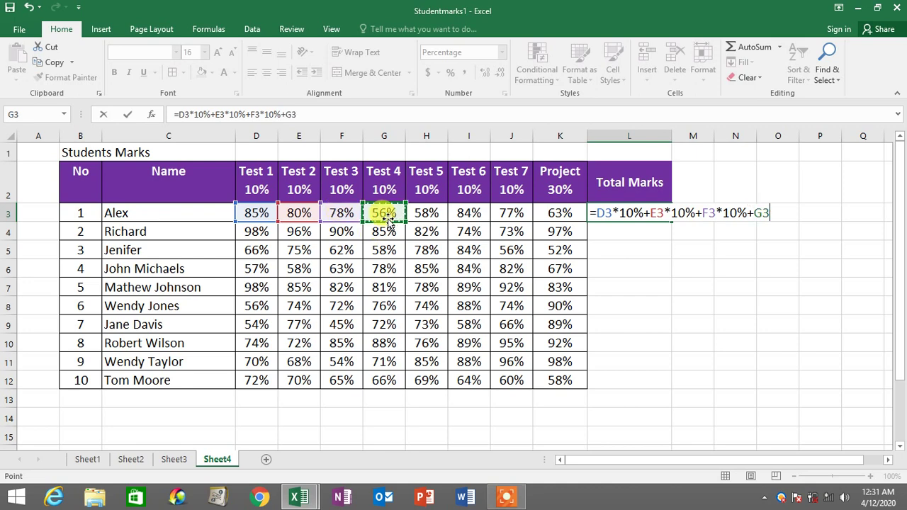
{"action": "type", "text": "*"}
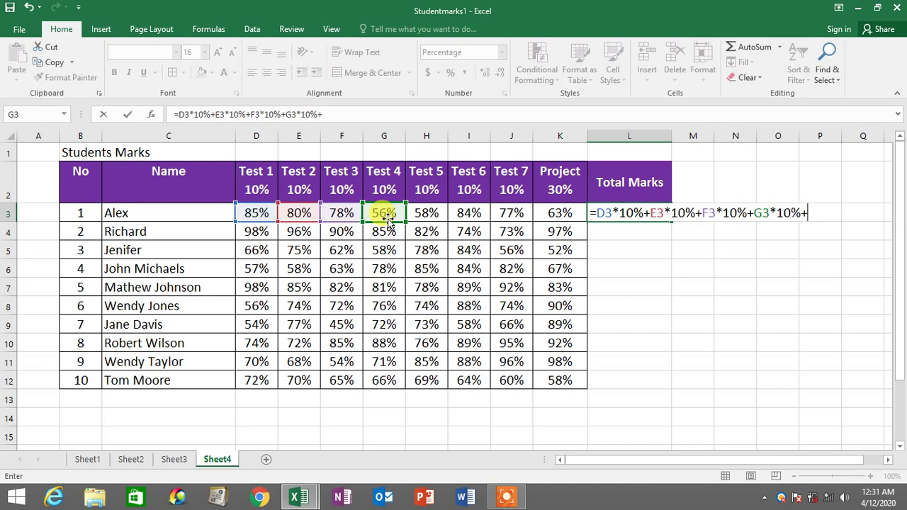
{"action": "left_click", "coordinate": [431, 213]}
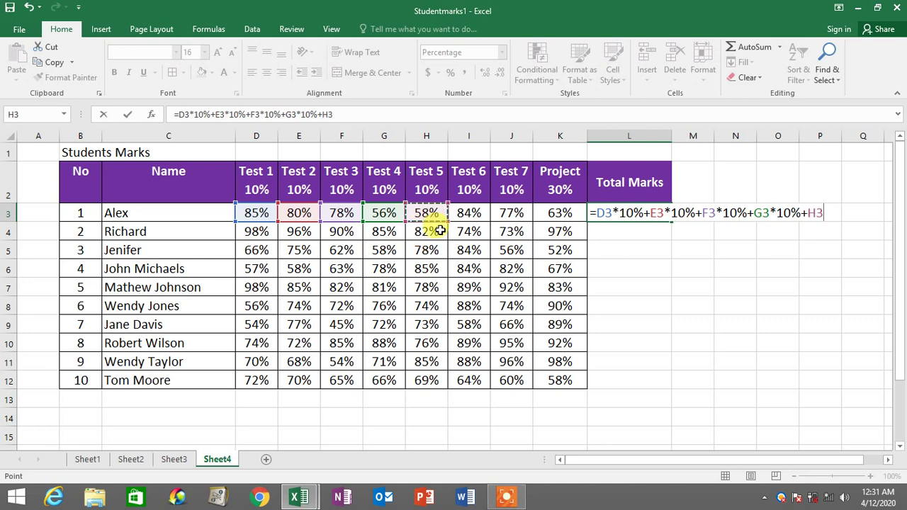
{"action": "type", "text": "*"}
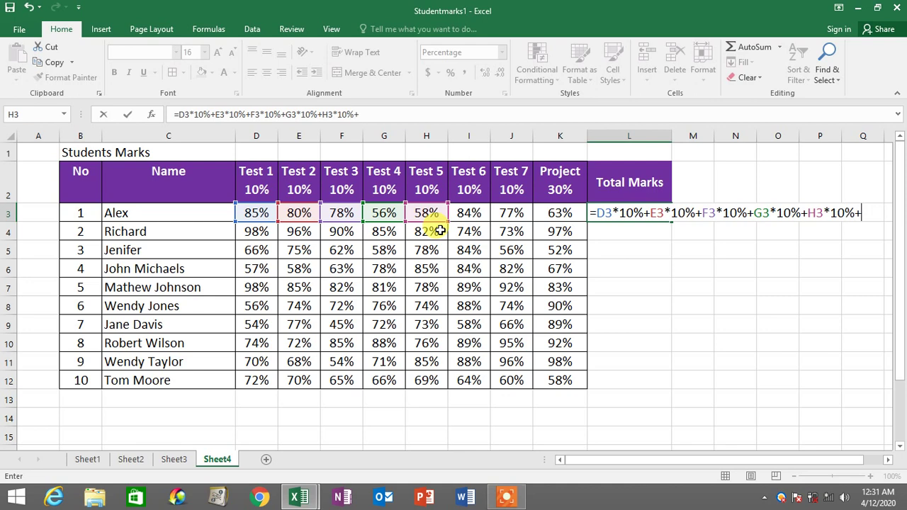
{"action": "left_click", "coordinate": [467, 213]}
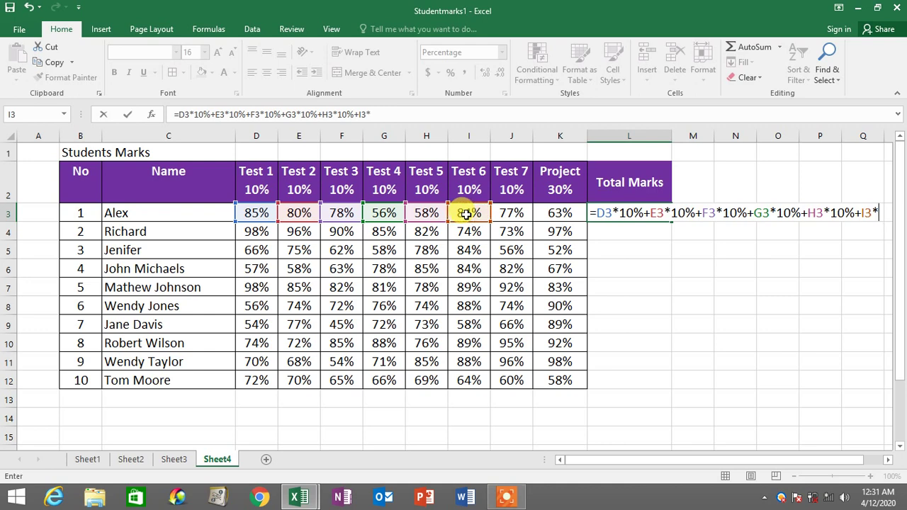
{"action": "type", "text": "0%+"}
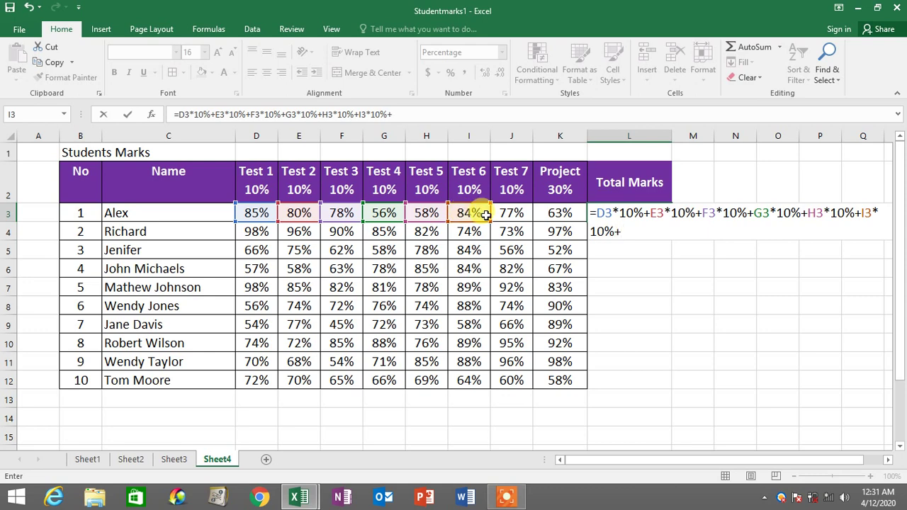
{"action": "left_click", "coordinate": [516, 214]}
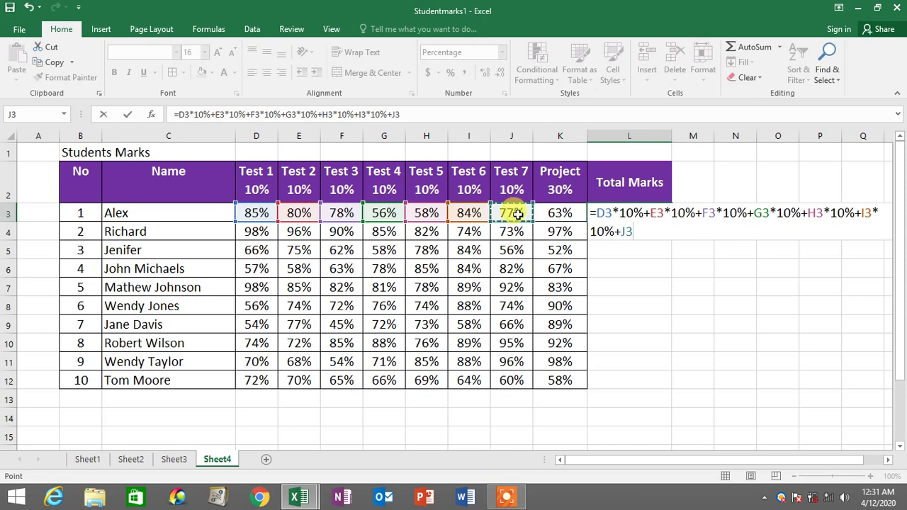
{"action": "type", "text": "*"}
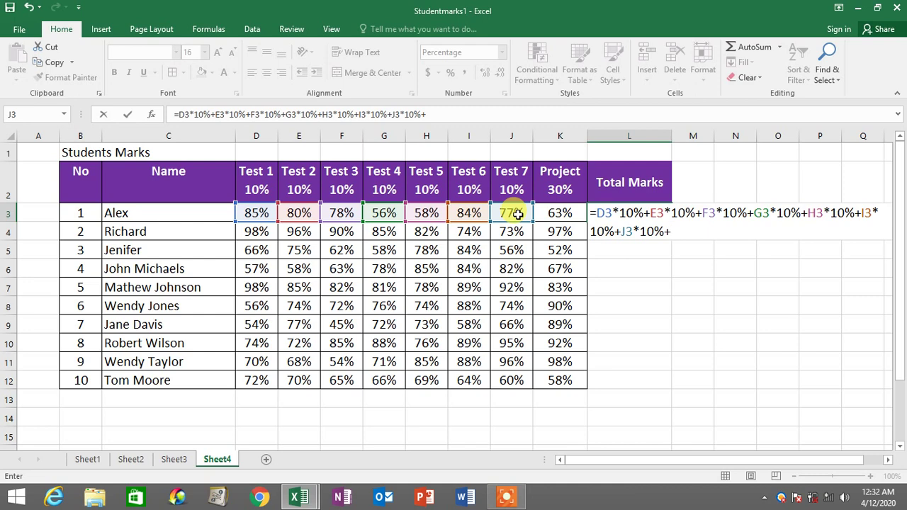
{"action": "left_click", "coordinate": [551, 212]}
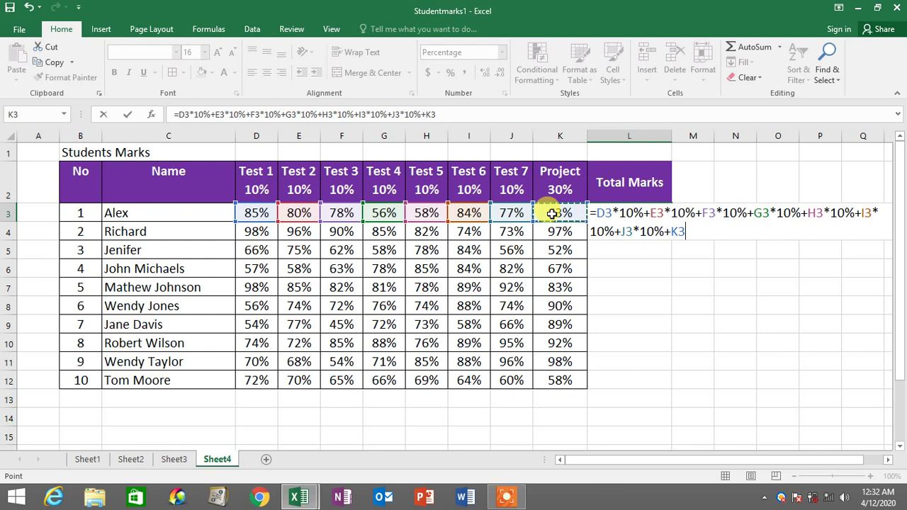
{"action": "type", "text": "*"}
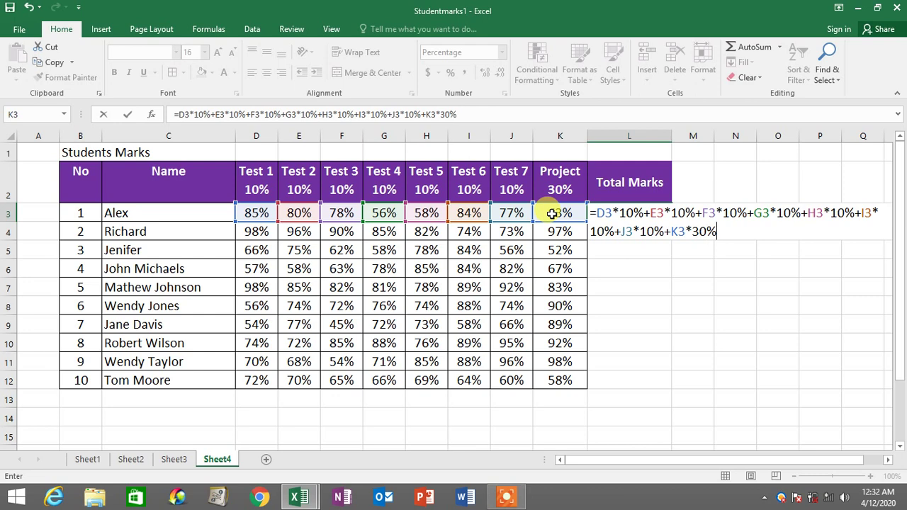
{"action": "type", "text": "30%"}
{"action": "key", "text": "Return"}
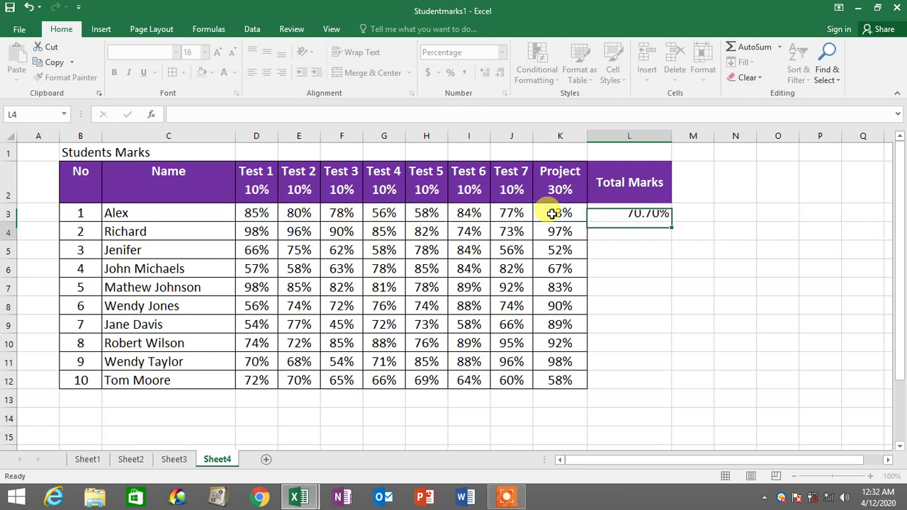
{"action": "left_click", "coordinate": [634, 210]}
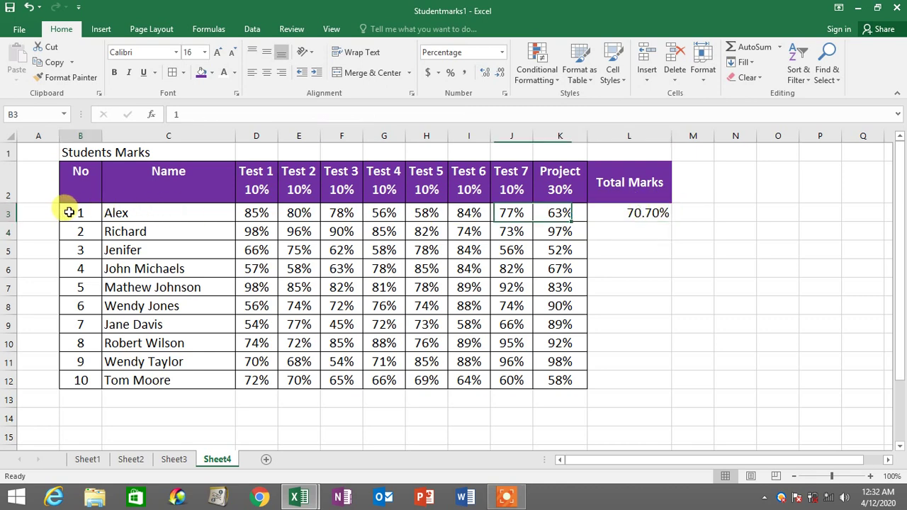
{"action": "left_click_drag", "start_coordinate": [71, 212], "coordinate": [631, 215]}
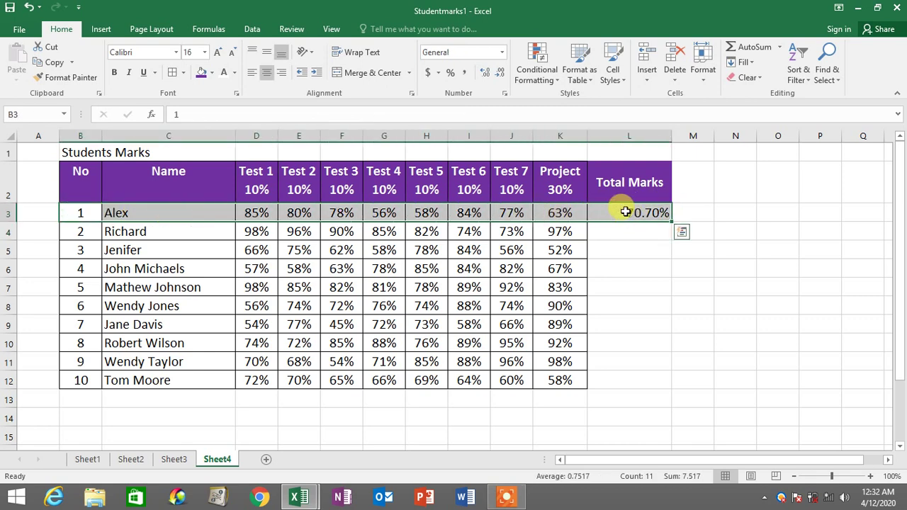
{"action": "left_click", "coordinate": [613, 210]}
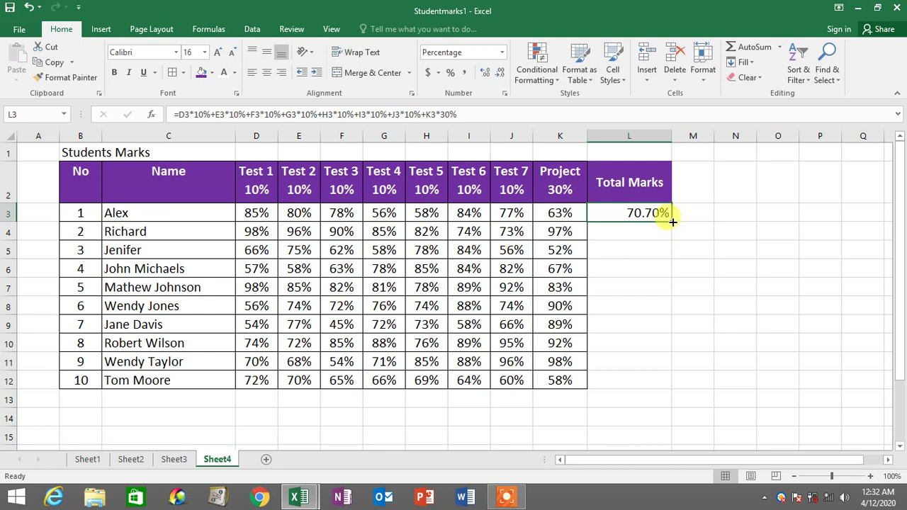
Step: Fill the total formula down to L12 and apply All Borders to B2:L12
{"action": "left_click_drag", "start_coordinate": [672, 222], "coordinate": [661, 391]}
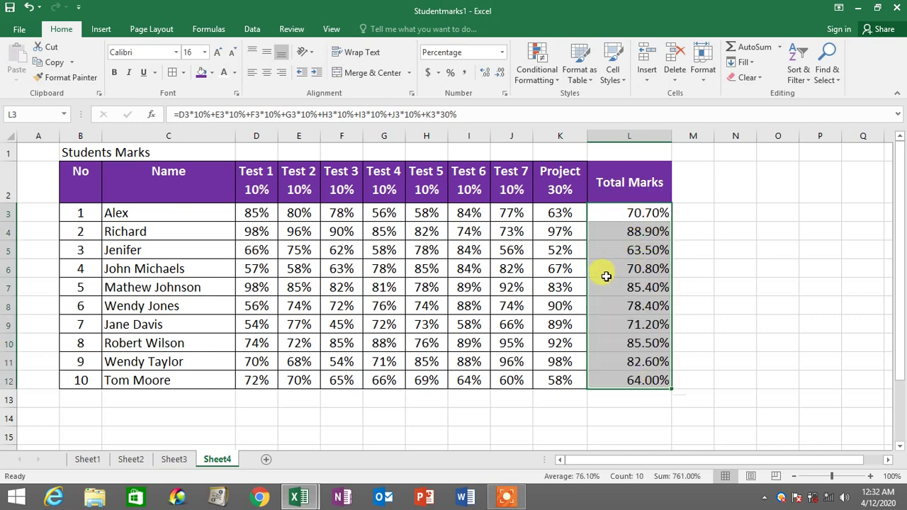
{"action": "left_click", "coordinate": [605, 273]}
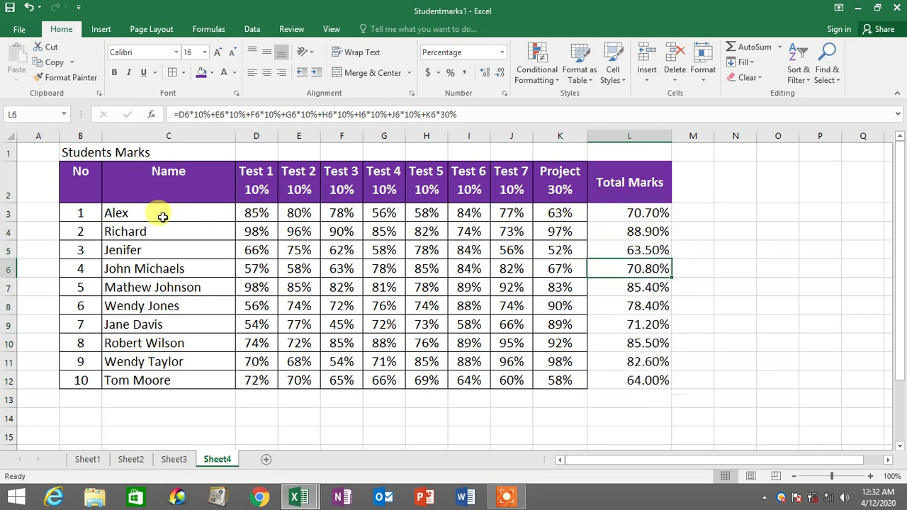
{"action": "left_click_drag", "start_coordinate": [89, 178], "coordinate": [652, 383]}
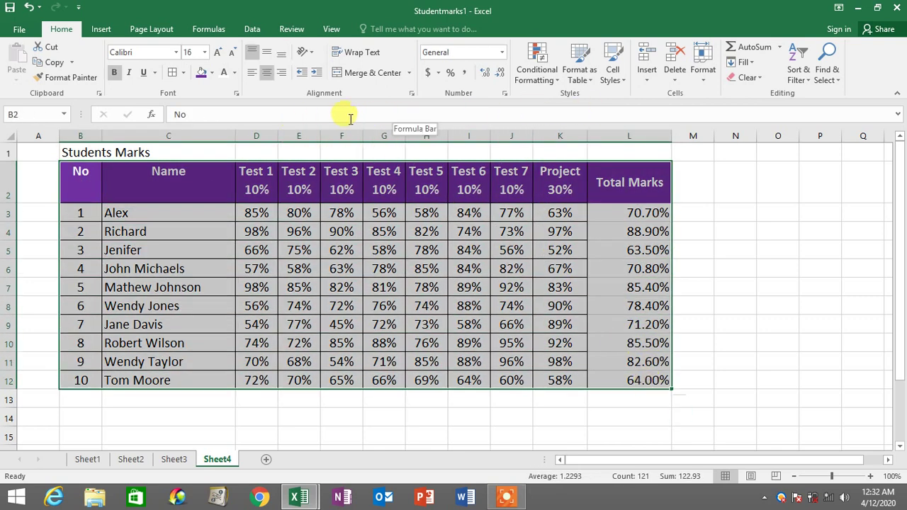
{"action": "left_click", "coordinate": [172, 73]}
Step: Review each column heading from Test 1 through Project and Total Marks
{"action": "left_click", "coordinate": [640, 183]}
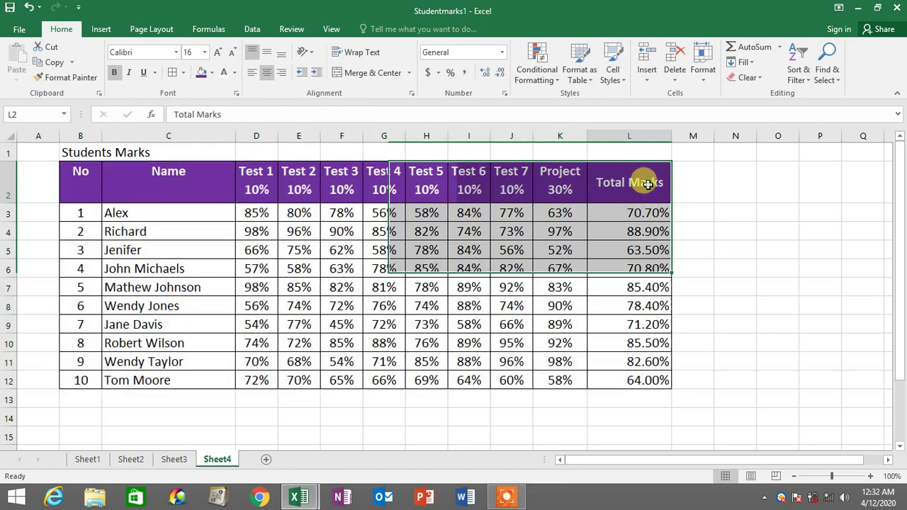
{"action": "left_click", "coordinate": [253, 191]}
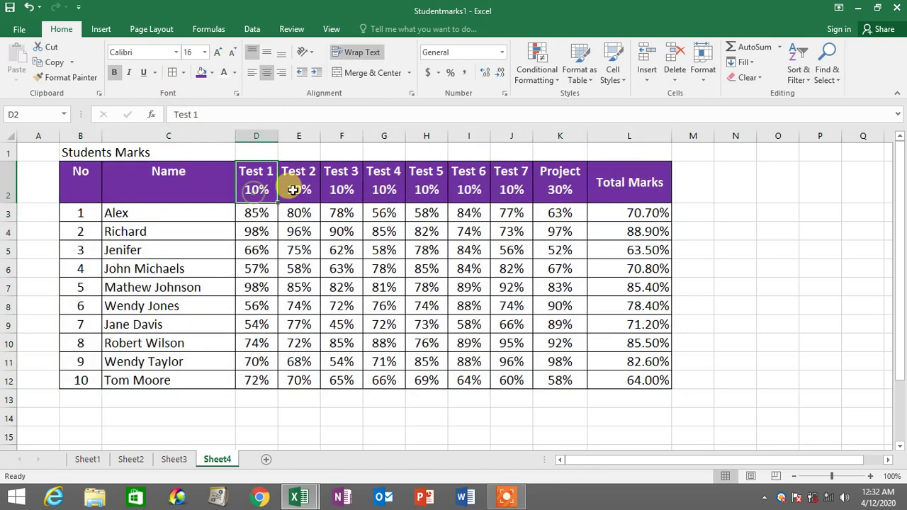
{"action": "left_click", "coordinate": [293, 187]}
{"action": "left_click", "coordinate": [259, 188]}
{"action": "left_click", "coordinate": [302, 190]}
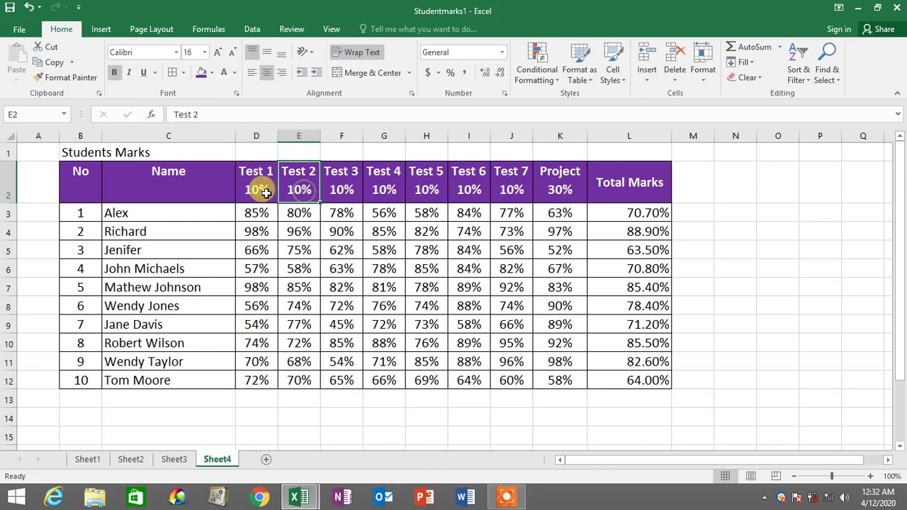
{"action": "left_click", "coordinate": [261, 189]}
{"action": "left_click", "coordinate": [297, 188]}
{"action": "left_click", "coordinate": [334, 188]}
{"action": "left_click", "coordinate": [378, 192]}
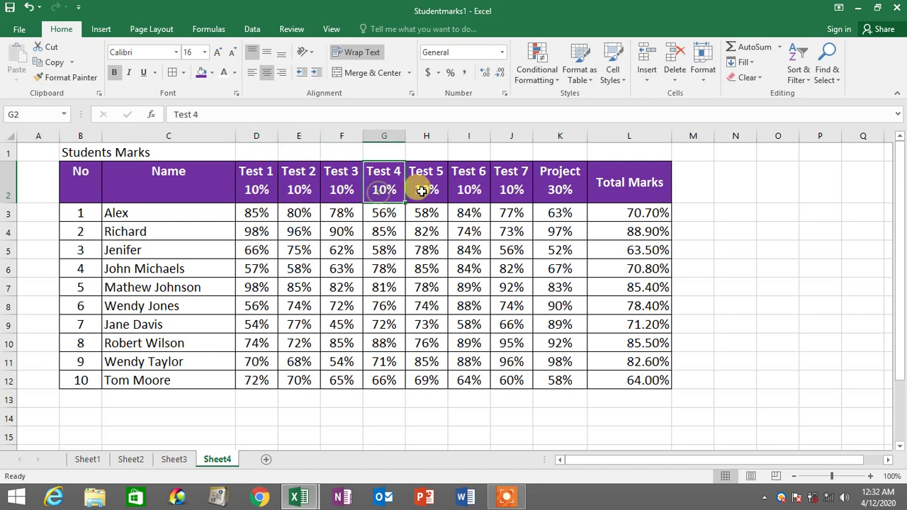
{"action": "left_click", "coordinate": [416, 187]}
{"action": "left_click", "coordinate": [464, 187]}
{"action": "left_click", "coordinate": [504, 191]}
{"action": "left_click", "coordinate": [558, 196]}
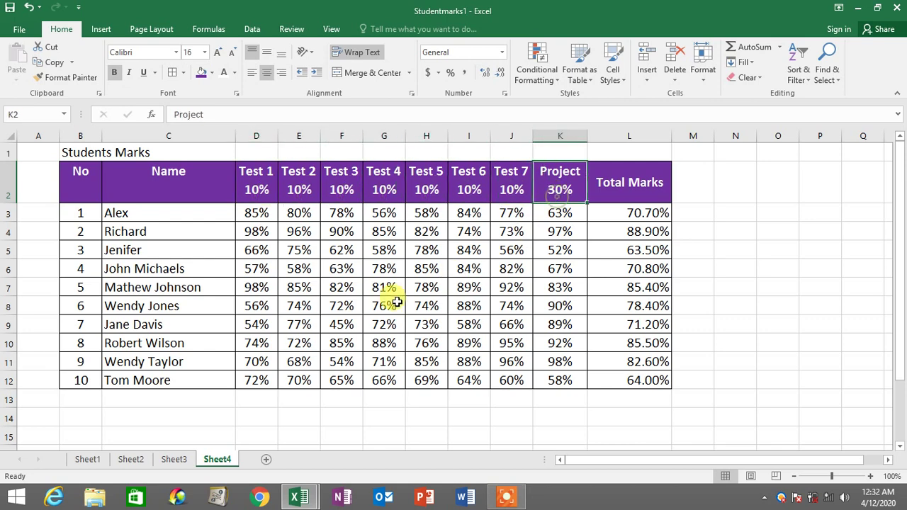
Step: Select the Test 1 column D2:D12 including its heading
{"action": "left_click", "coordinate": [260, 214]}
{"action": "left_click_drag", "start_coordinate": [264, 225], "coordinate": [256, 381]}
{"action": "left_click", "coordinate": [264, 199]}
{"action": "left_click_drag", "start_coordinate": [263, 200], "coordinate": [261, 389]}
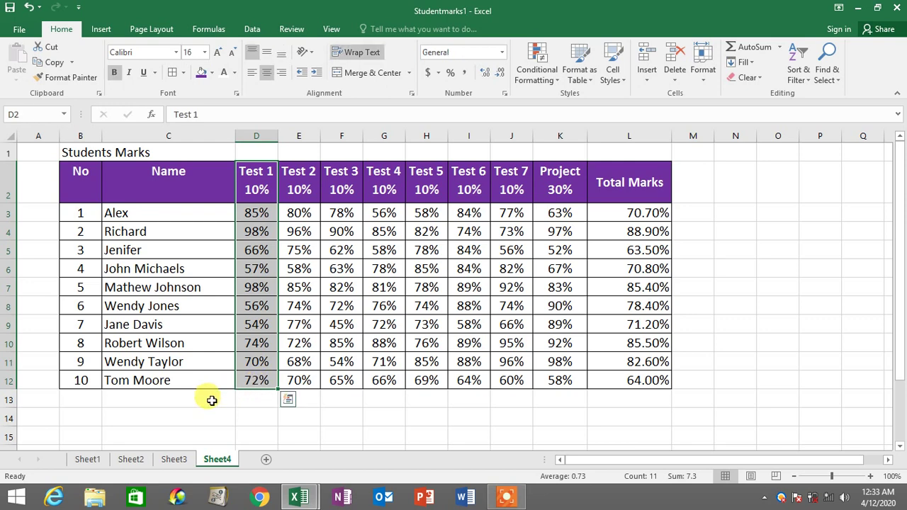
Step: Enter 'Total' in C13 and give it a purple fill with white text
{"action": "left_click", "coordinate": [211, 400]}
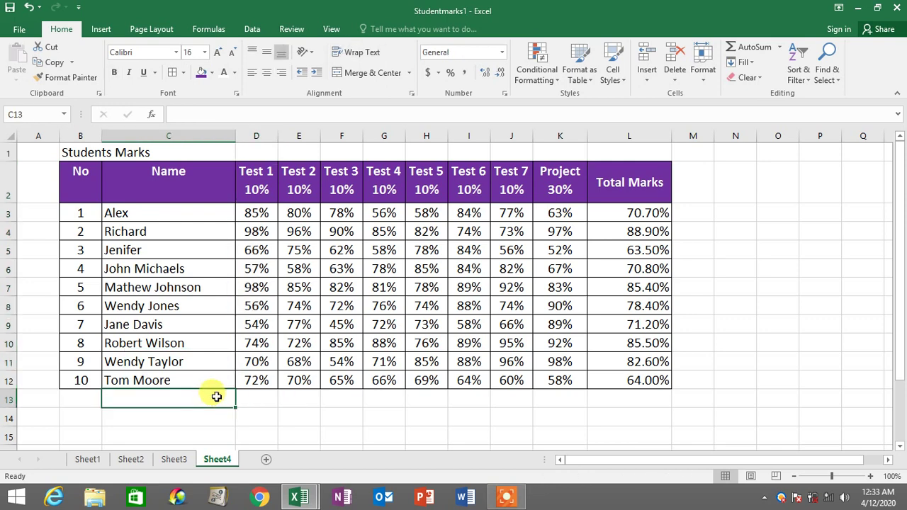
{"action": "type", "text": "Tot"}
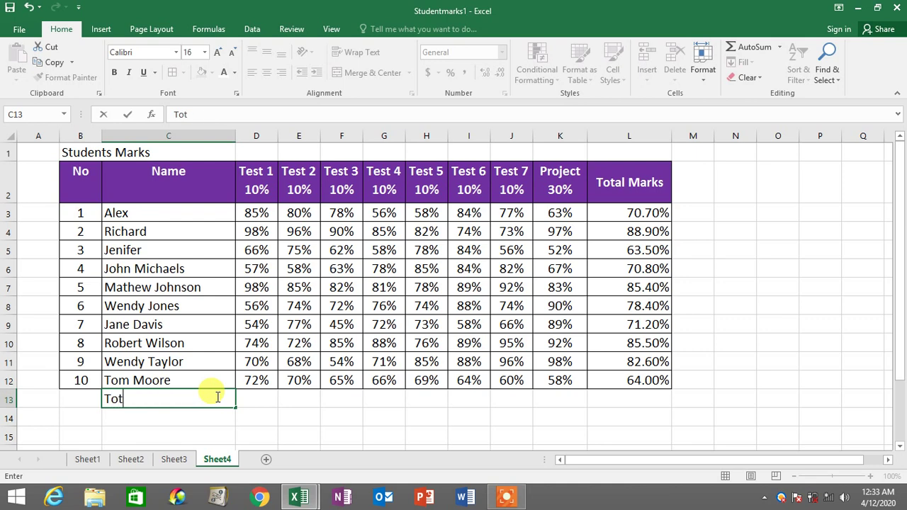
{"action": "type", "text": "al"}
{"action": "key", "text": "Return"}
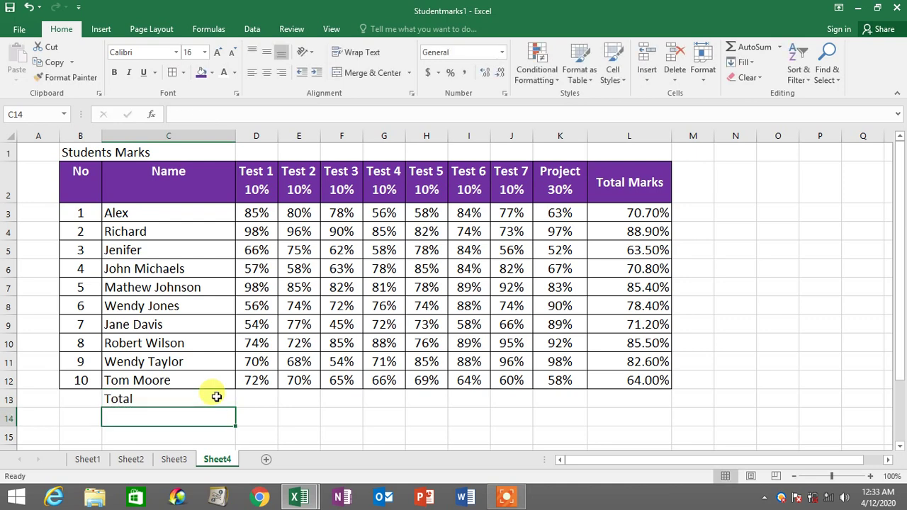
{"action": "left_click", "coordinate": [216, 398]}
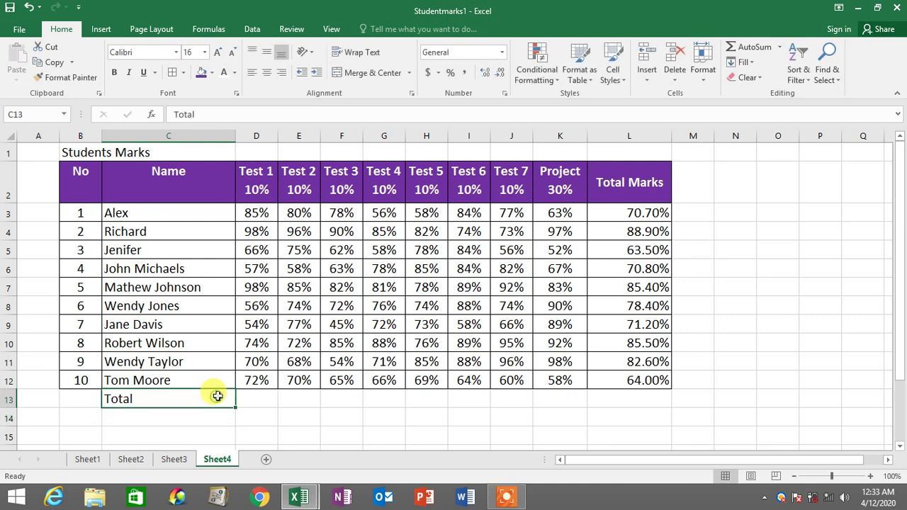
{"action": "left_click", "coordinate": [201, 74]}
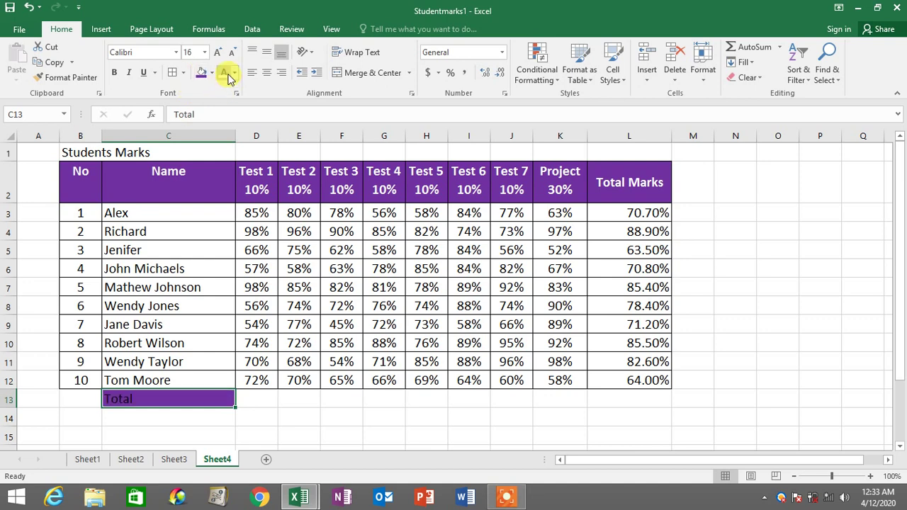
{"action": "left_click", "coordinate": [226, 75]}
Step: Select the Test 1 marks in D3:D12
{"action": "left_click", "coordinate": [262, 398]}
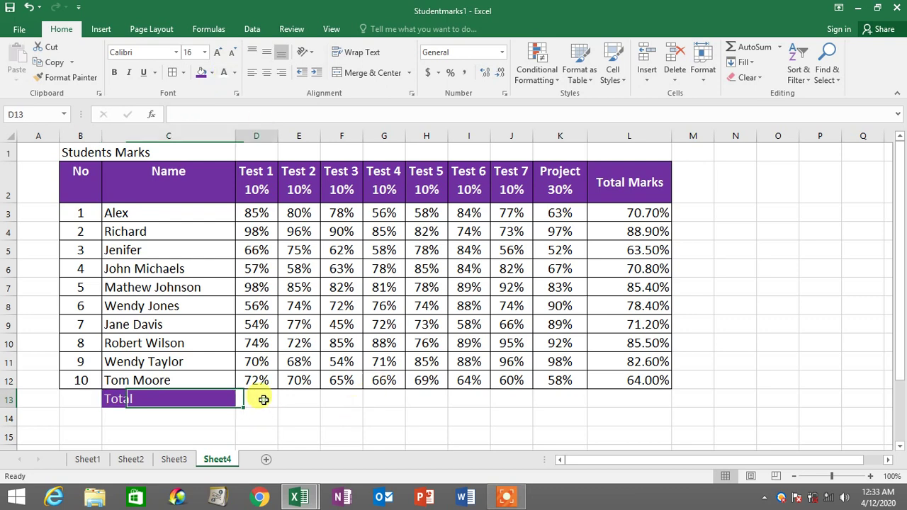
{"action": "left_click_drag", "start_coordinate": [257, 212], "coordinate": [263, 378]}
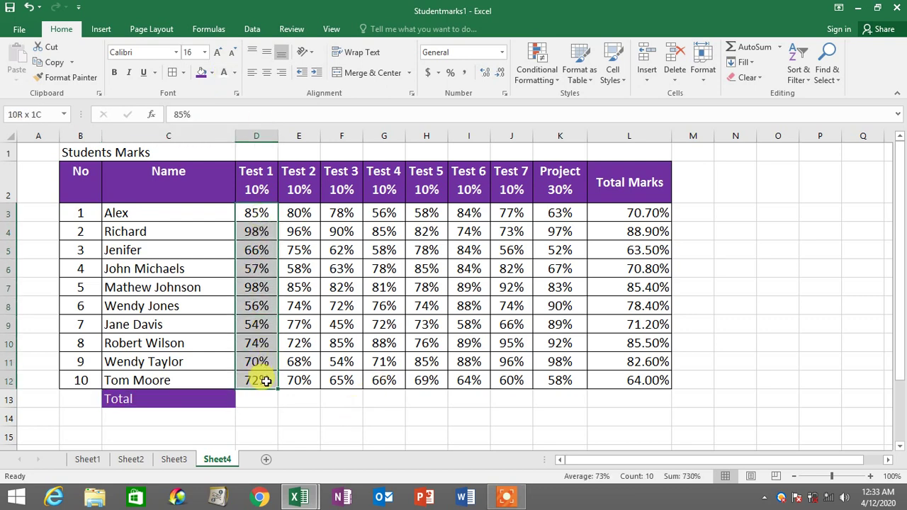
{"action": "left_click_drag", "start_coordinate": [262, 213], "coordinate": [261, 382]}
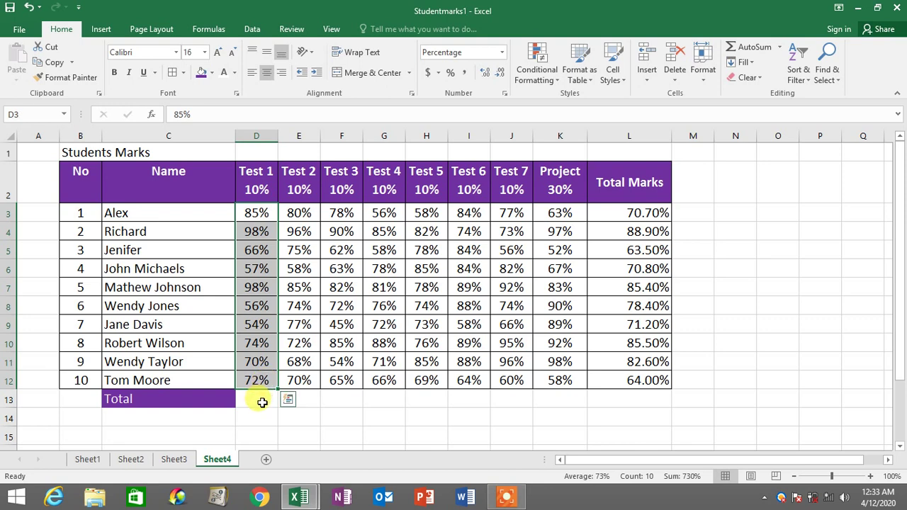
Step: Sum the Test 1 marks in D13 with AutoSum and fill it right through L13
{"action": "left_click", "coordinate": [262, 402]}
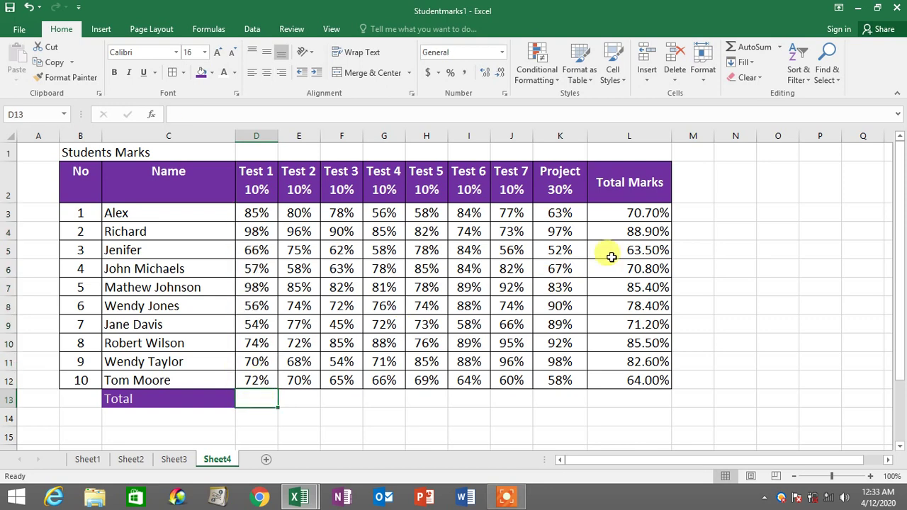
{"action": "left_click", "coordinate": [781, 50]}
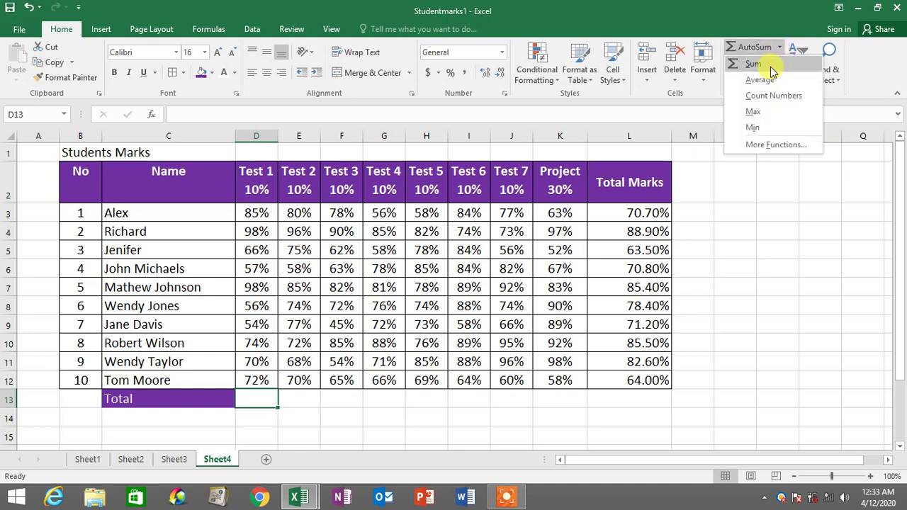
{"action": "left_click", "coordinate": [770, 65]}
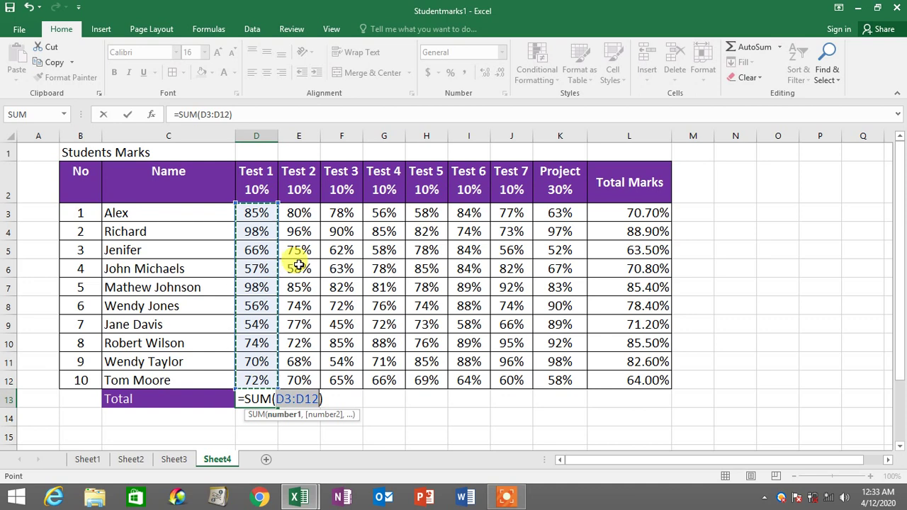
{"action": "key", "text": "Return"}
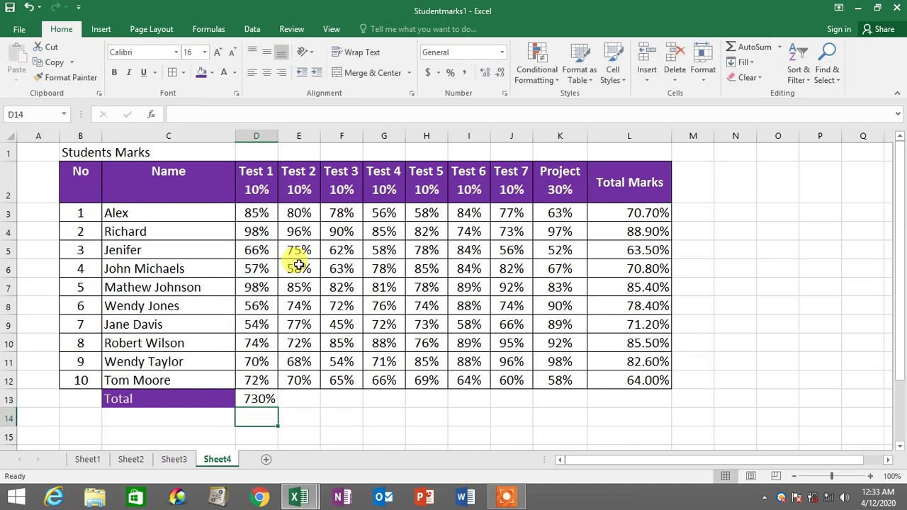
{"action": "left_click", "coordinate": [257, 399]}
{"action": "left_click_drag", "start_coordinate": [256, 212], "coordinate": [268, 402]}
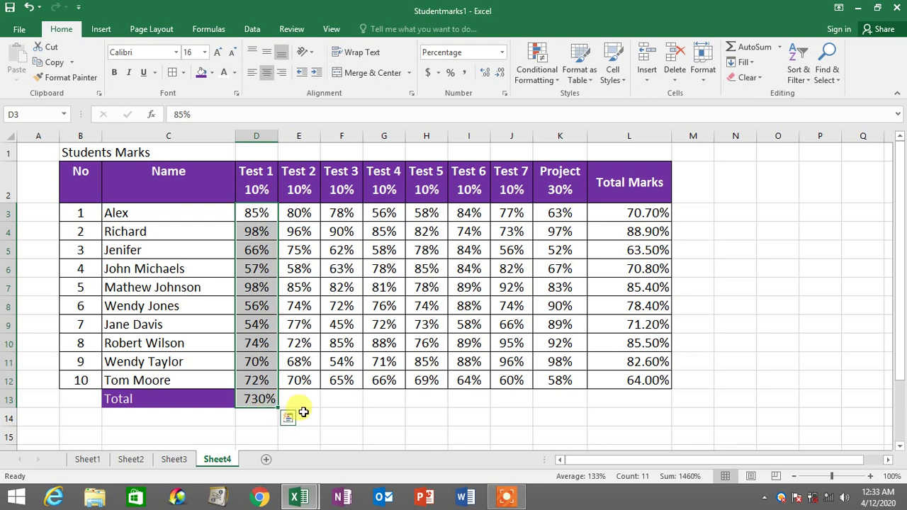
{"action": "left_click", "coordinate": [284, 399]}
{"action": "left_click", "coordinate": [257, 397]}
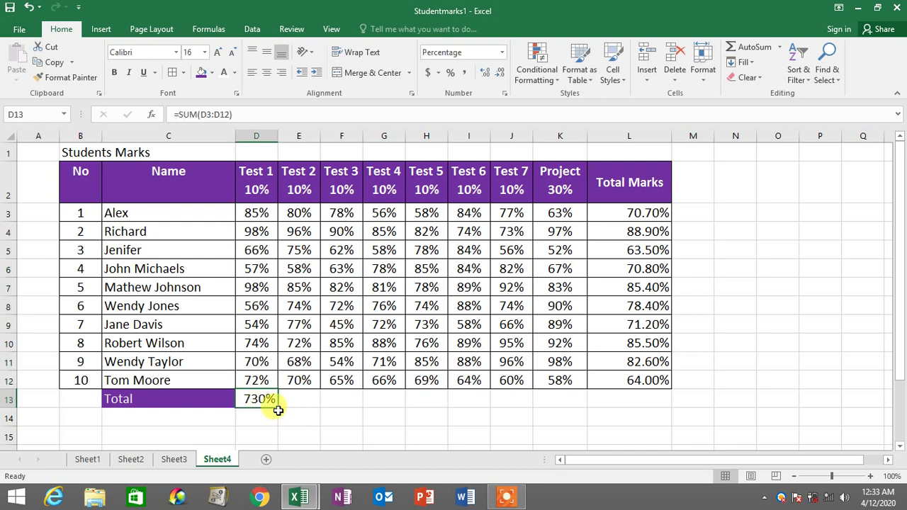
{"action": "left_click_drag", "start_coordinate": [278, 409], "coordinate": [664, 422]}
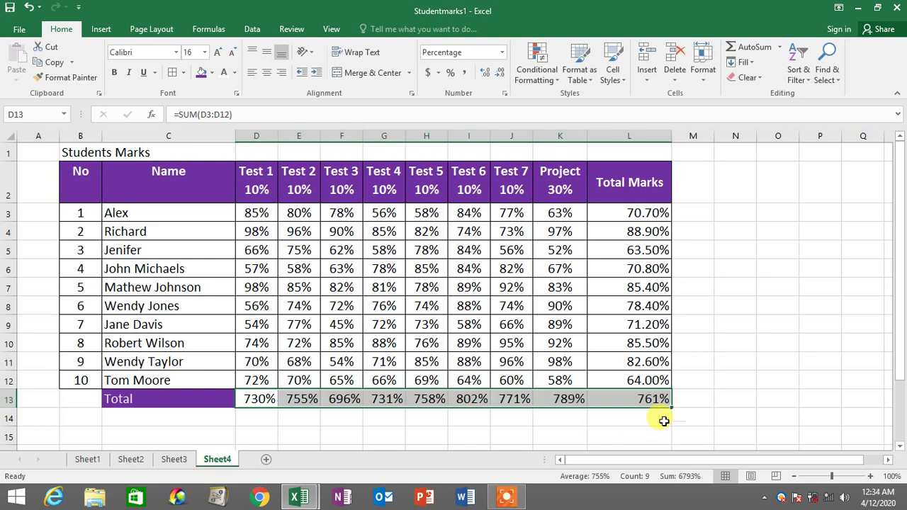
Step: Apply Percent Style to the empty block D14:K18 below the Total row
{"action": "left_click", "coordinate": [687, 360]}
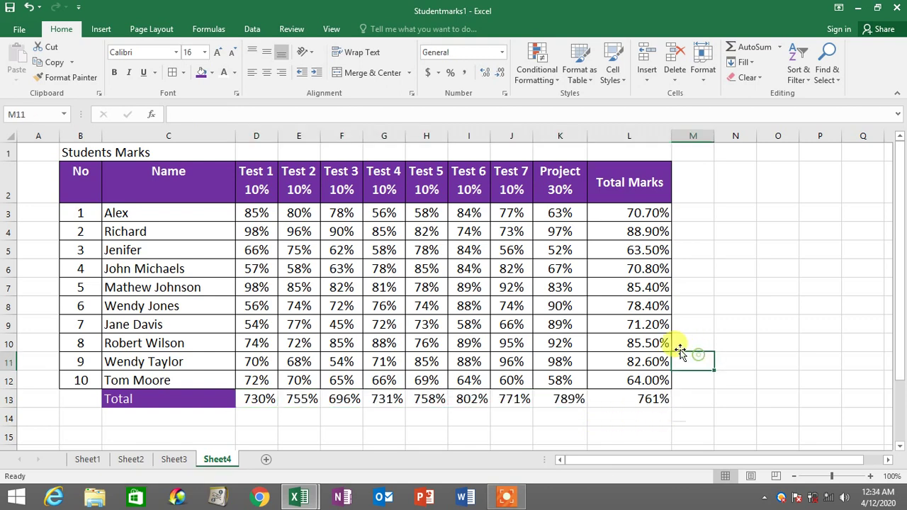
{"action": "scroll", "coordinate": [659, 352], "scroll_direction": "down", "scroll_amount": 1}
{"action": "scroll", "coordinate": [659, 352], "scroll_direction": "down", "scroll_amount": 1}
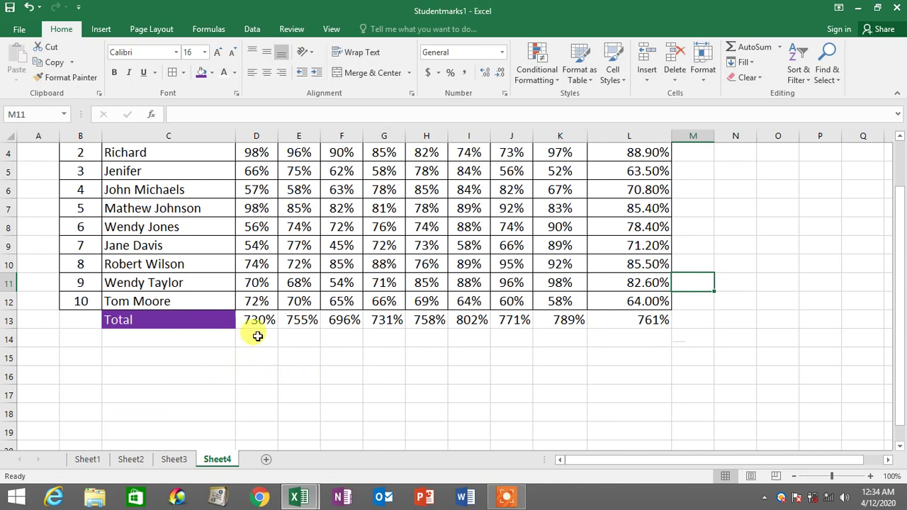
{"action": "left_click_drag", "start_coordinate": [257, 337], "coordinate": [611, 385]}
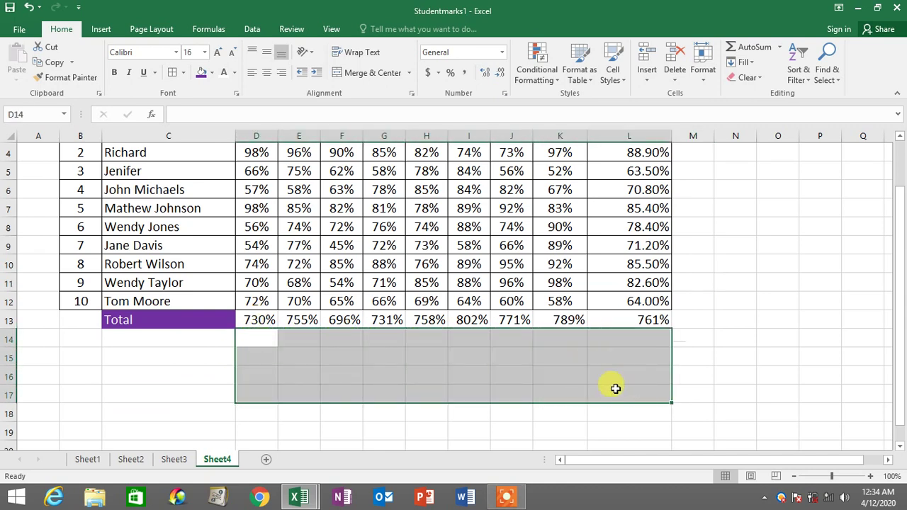
{"action": "left_click", "coordinate": [560, 390]}
{"action": "left_click_drag", "start_coordinate": [263, 340], "coordinate": [639, 398]}
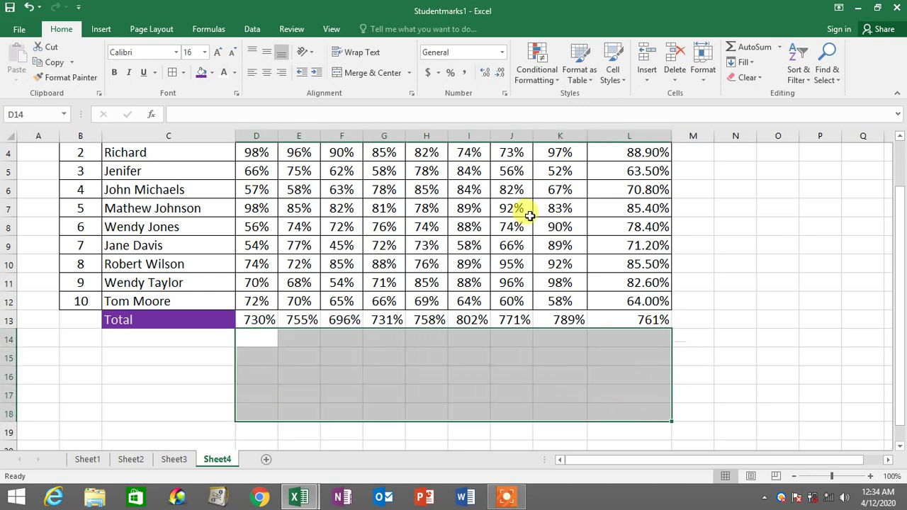
{"action": "left_click", "coordinate": [450, 73]}
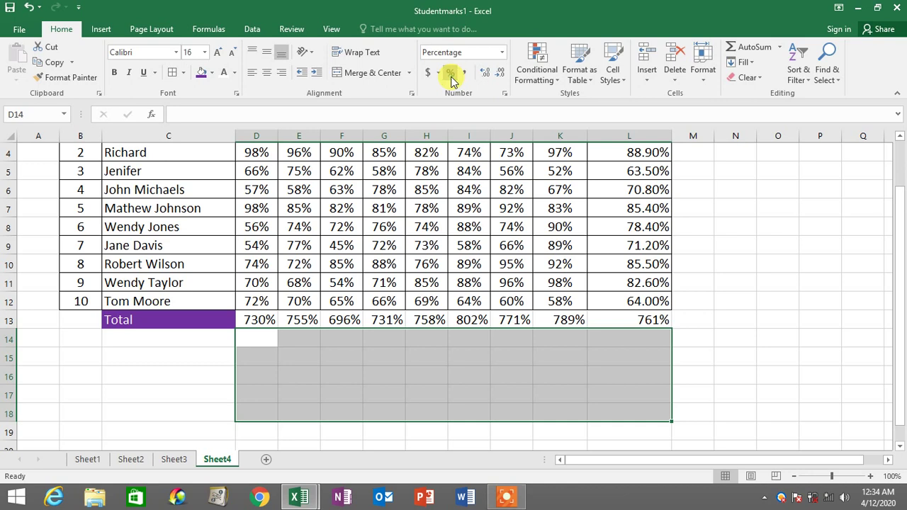
{"action": "left_click", "coordinate": [263, 358]}
Step: Enter 'Average' in C14 with a purple fill and white text
{"action": "left_click", "coordinate": [165, 341]}
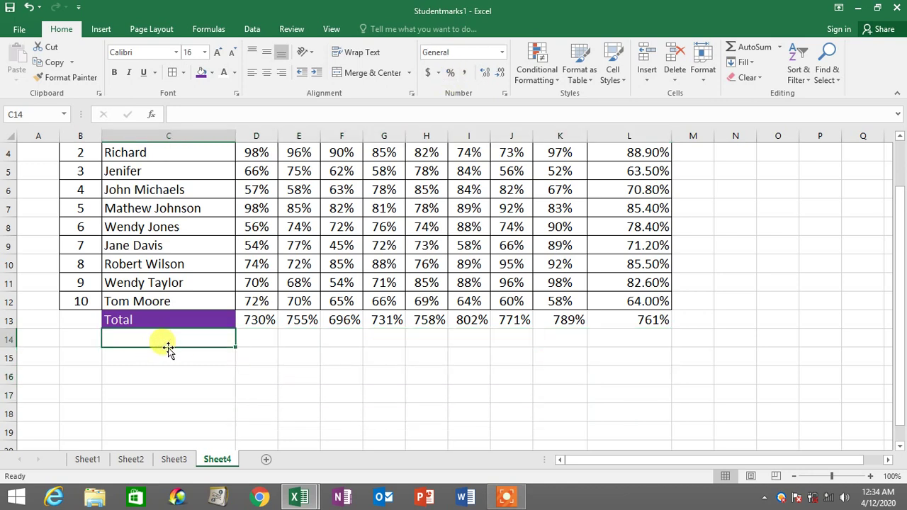
{"action": "scroll", "coordinate": [170, 350], "scroll_direction": "up", "scroll_amount": 1}
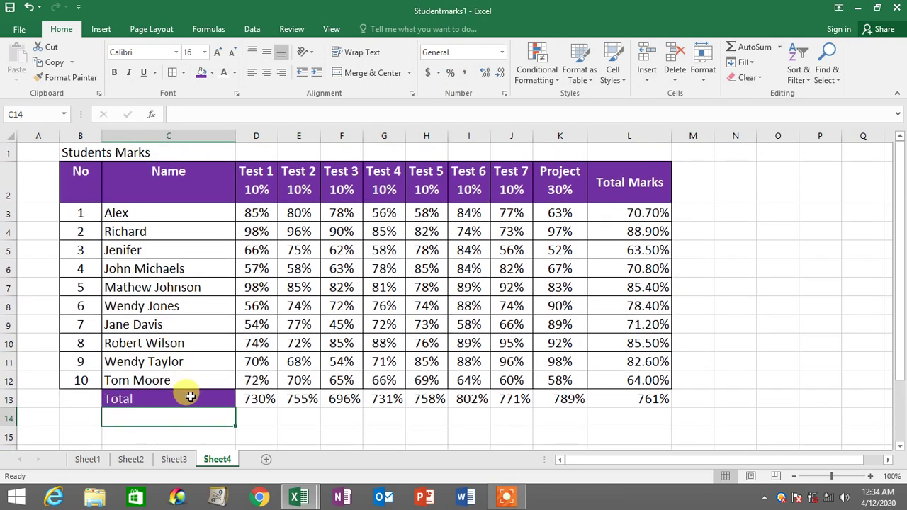
{"action": "type", "text": "Average"}
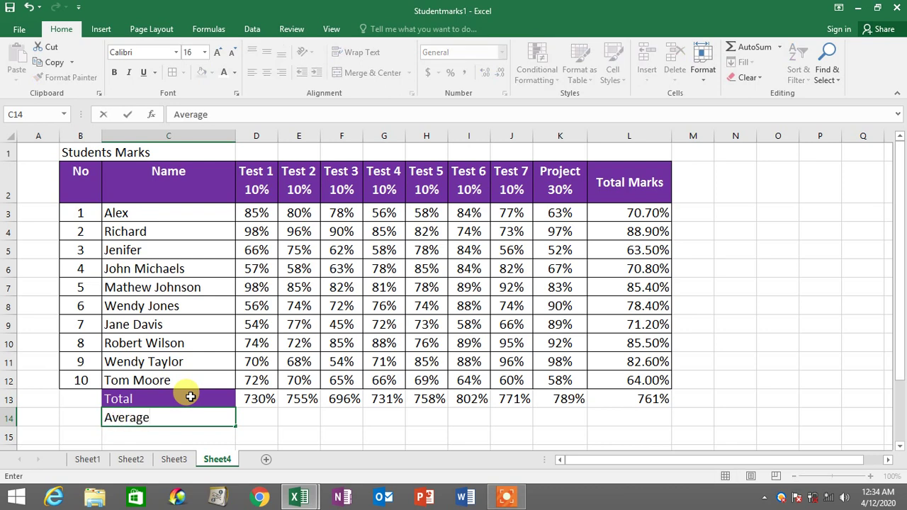
{"action": "key", "text": "ctrl+Return"}
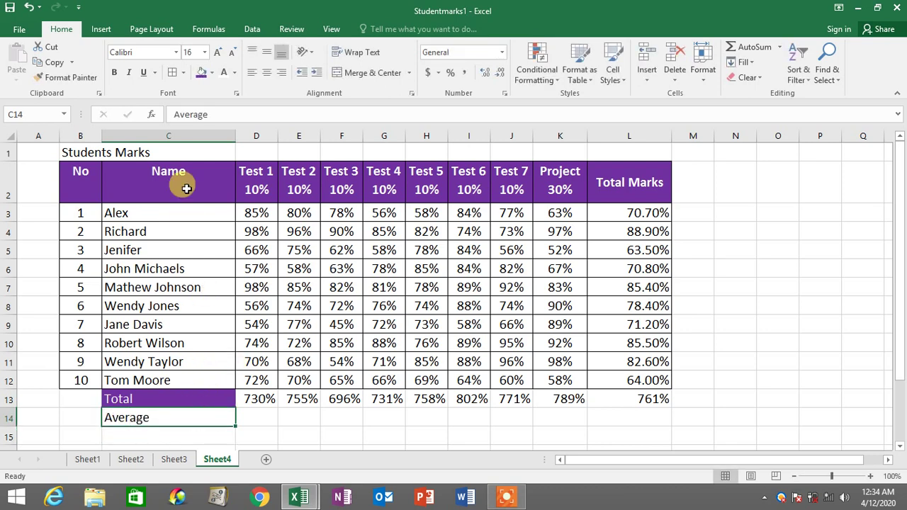
{"action": "left_click", "coordinate": [202, 73]}
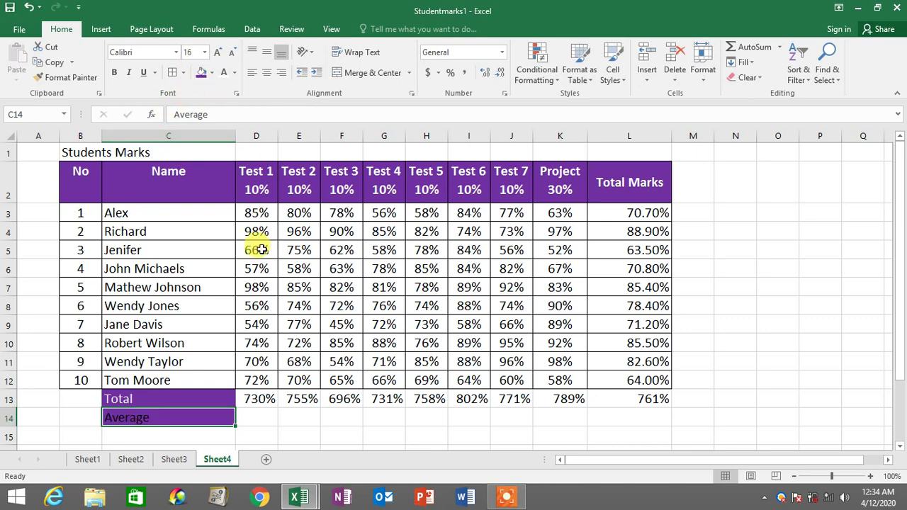
{"action": "left_click_drag", "start_coordinate": [256, 178], "coordinate": [257, 379]}
{"action": "left_click", "coordinate": [169, 420]}
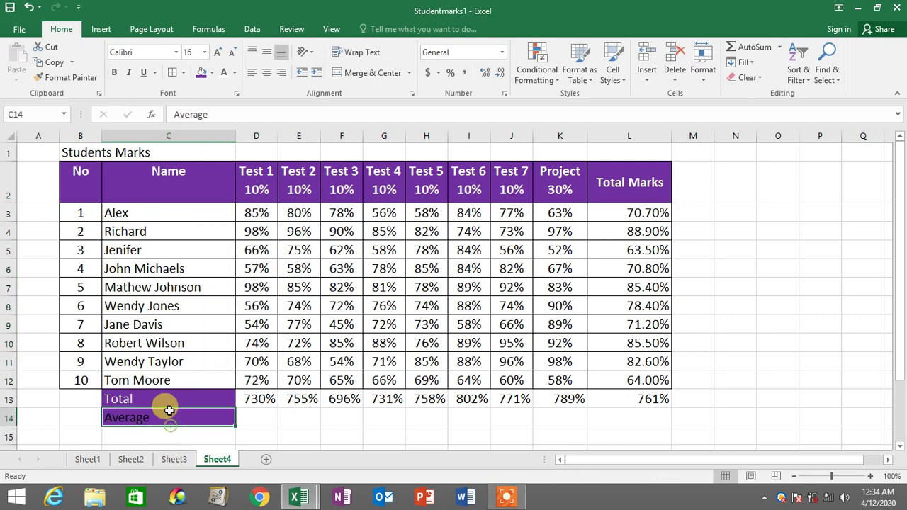
{"action": "left_click", "coordinate": [224, 74]}
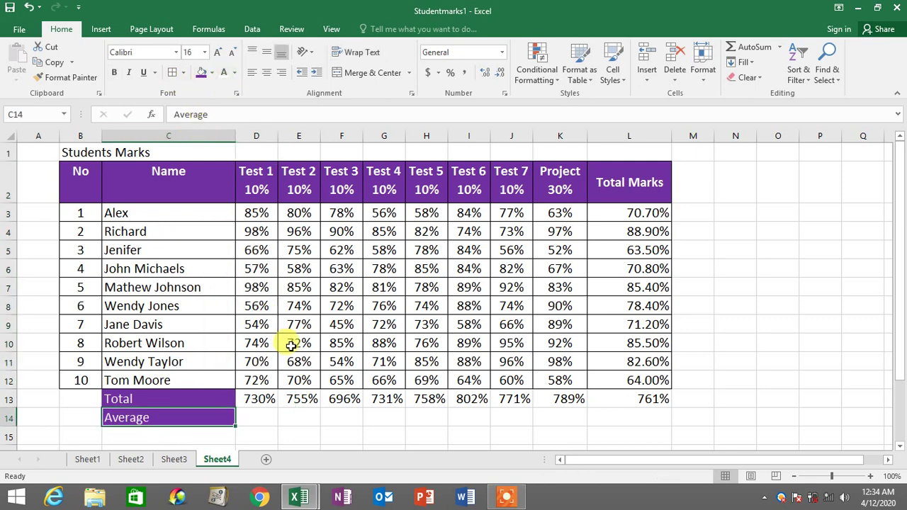
{"action": "left_click", "coordinate": [264, 401]}
{"action": "left_click", "coordinate": [274, 420]}
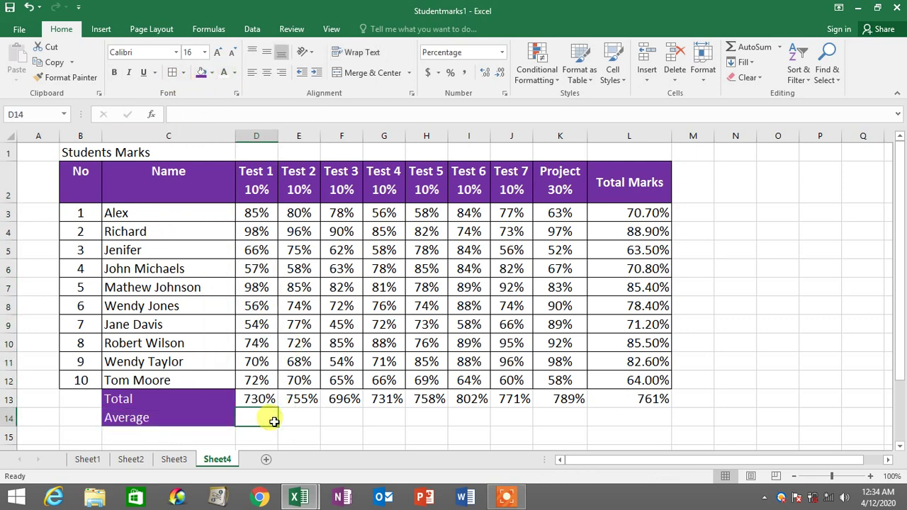
Step: Insert an AVERAGE formula in D14 over the Test 1 scores D3:D12
{"action": "left_click", "coordinate": [782, 50]}
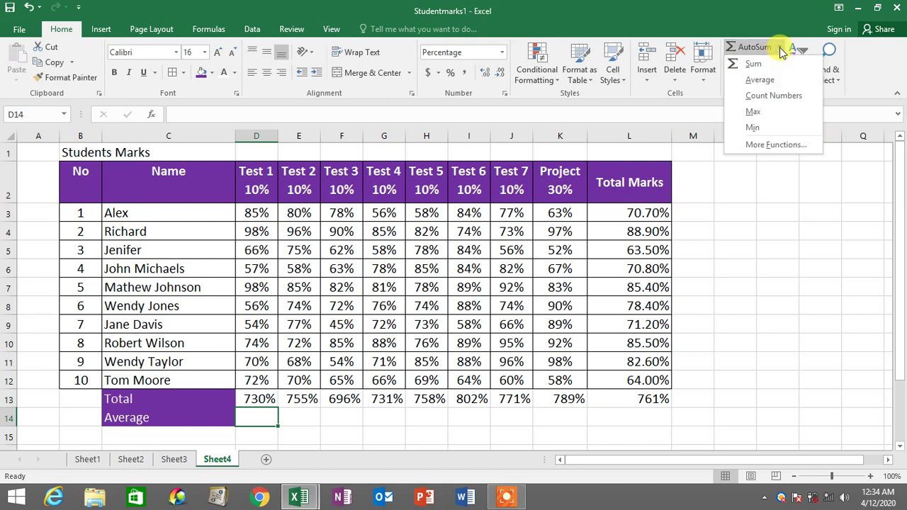
{"action": "left_click", "coordinate": [759, 81]}
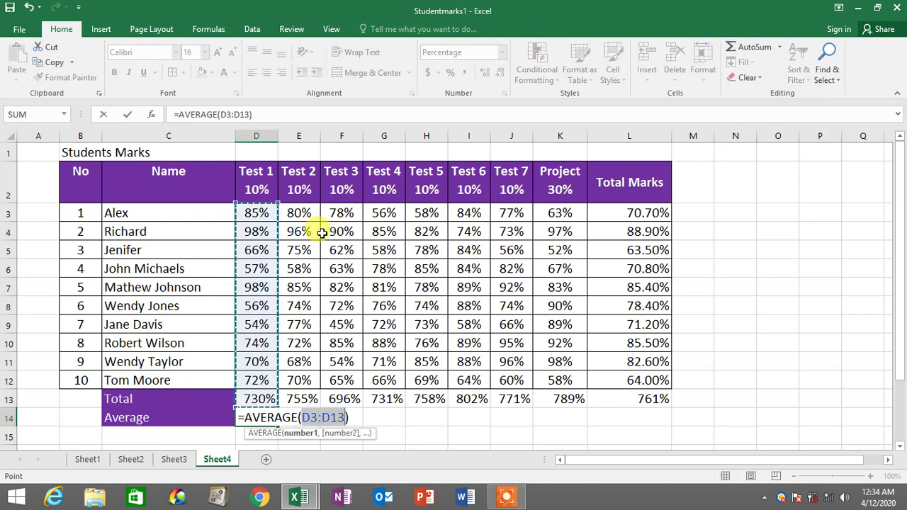
{"action": "left_click_drag", "start_coordinate": [251, 209], "coordinate": [256, 380]}
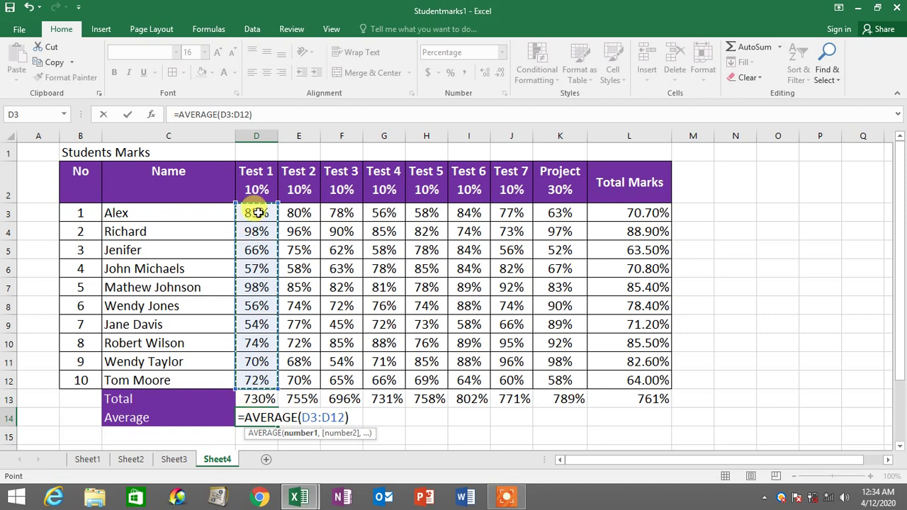
{"action": "left_click_drag", "start_coordinate": [257, 212], "coordinate": [257, 270]}
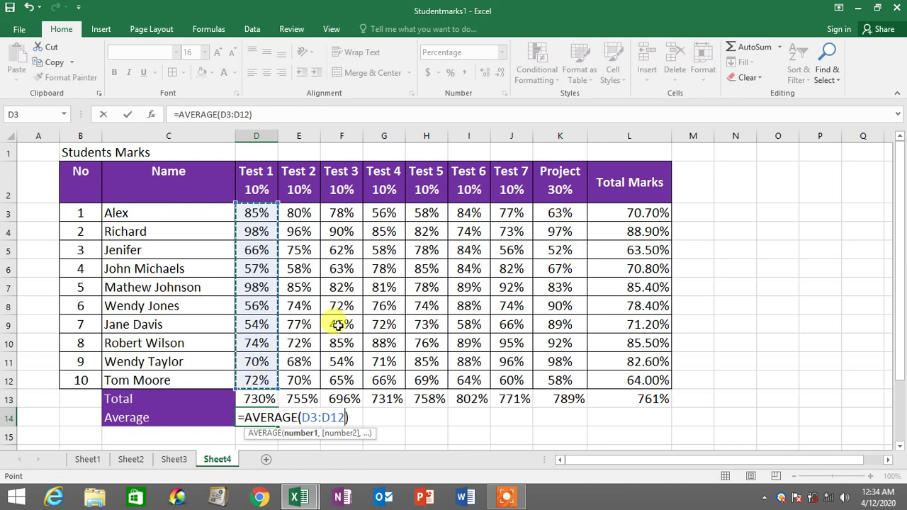
{"action": "key", "text": "Return"}
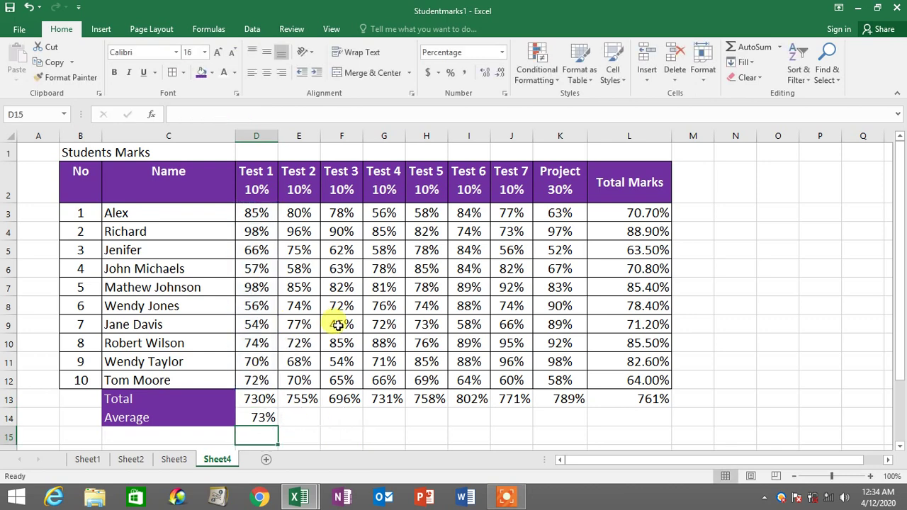
Step: Copy the D14 average across to L14, giving averages from 73% to 76%
{"action": "left_click", "coordinate": [269, 418]}
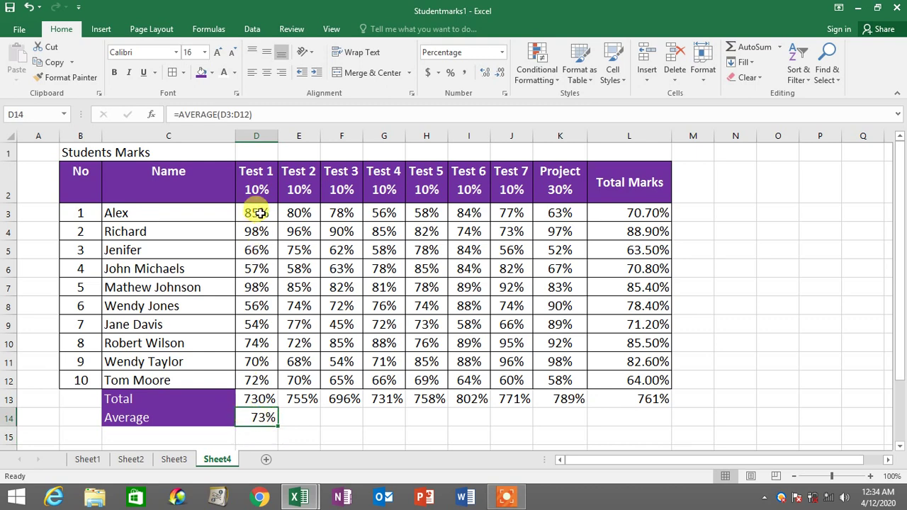
{"action": "left_click_drag", "start_coordinate": [260, 212], "coordinate": [257, 380]}
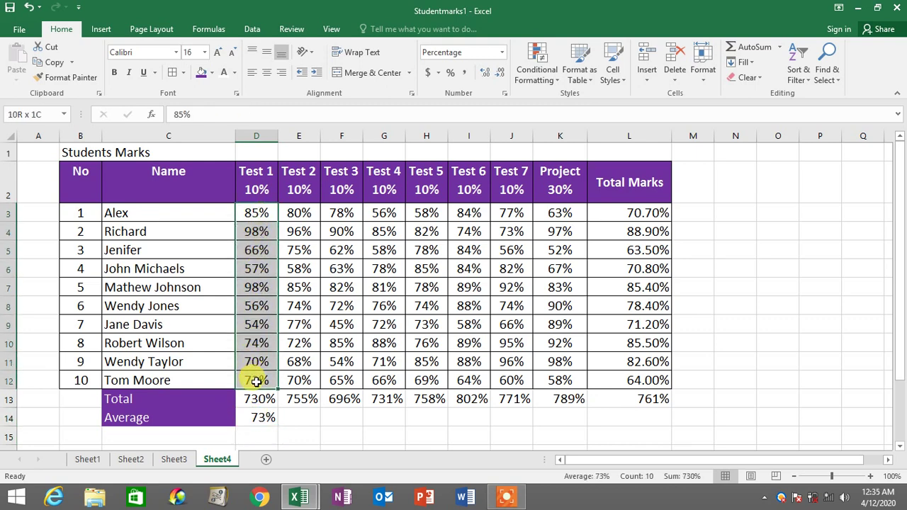
{"action": "left_click_drag", "start_coordinate": [255, 212], "coordinate": [258, 382]}
{"action": "left_click", "coordinate": [257, 180]}
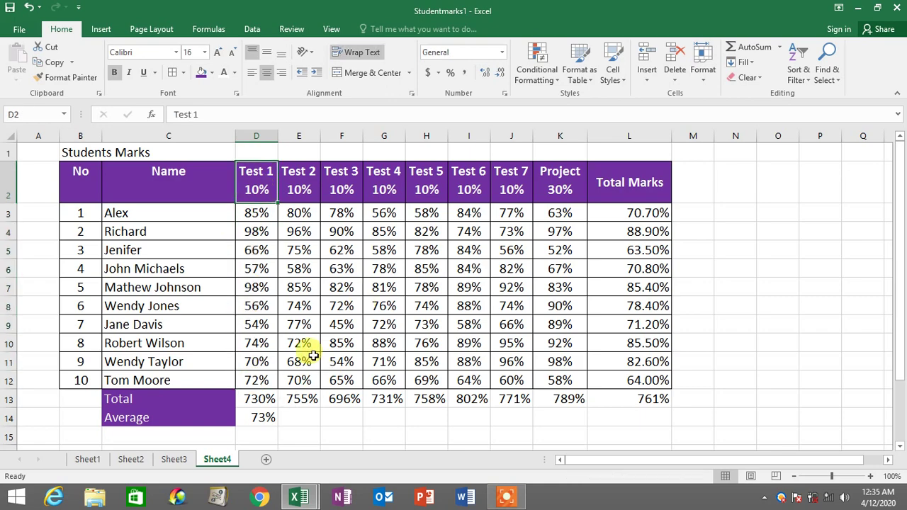
{"action": "scroll", "coordinate": [304, 344], "scroll_direction": "down", "scroll_amount": 2}
{"action": "scroll", "coordinate": [281, 320], "scroll_direction": "up", "scroll_amount": 2}
{"action": "left_click", "coordinate": [262, 339]}
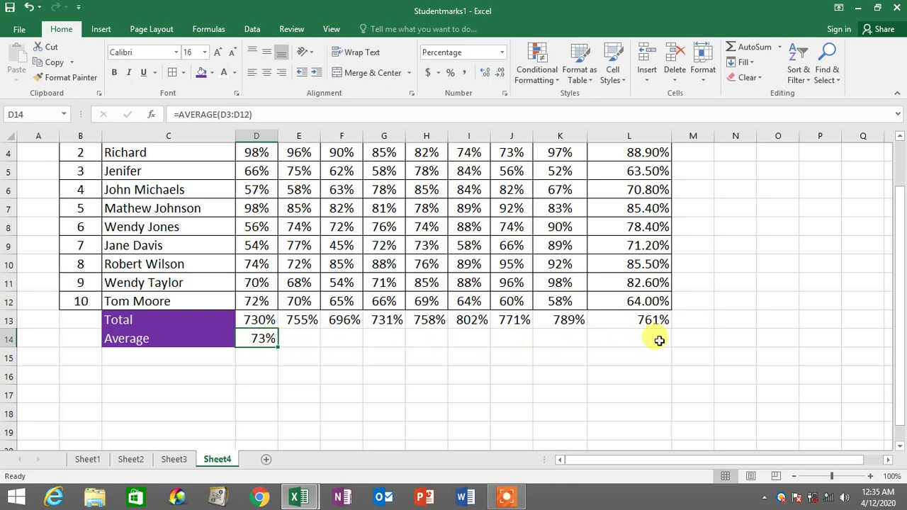
{"action": "left_click_drag", "start_coordinate": [280, 348], "coordinate": [667, 344]}
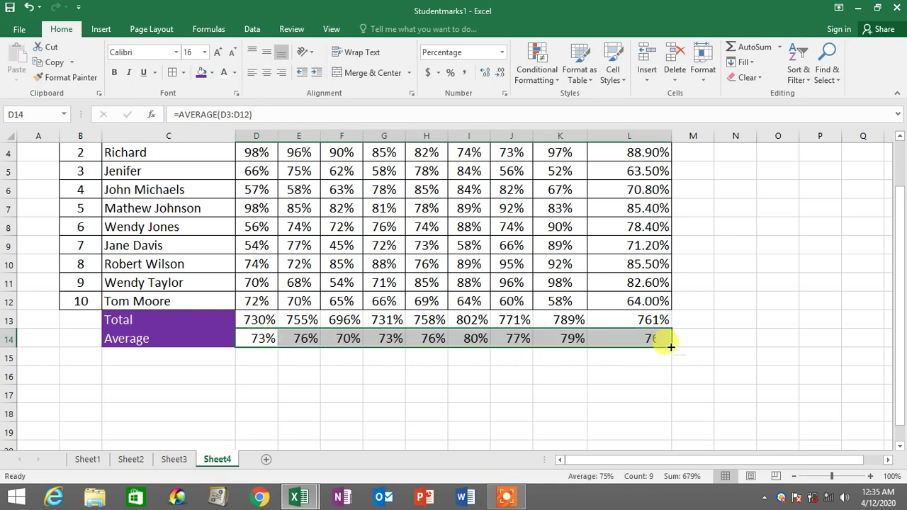
{"action": "left_click", "coordinate": [640, 376]}
{"action": "scroll", "coordinate": [636, 380], "scroll_direction": "up", "scroll_amount": 1}
{"action": "scroll", "coordinate": [637, 381], "scroll_direction": "up", "scroll_amount": 1}
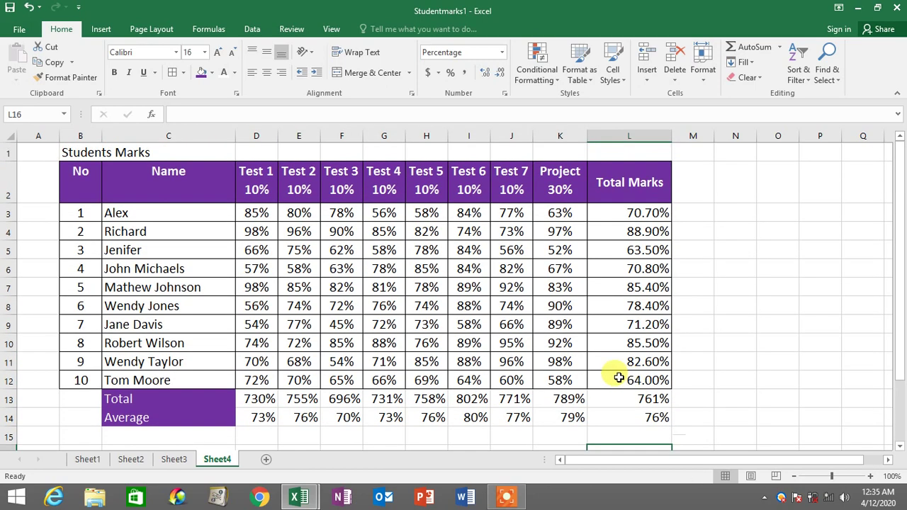
{"action": "scroll", "coordinate": [609, 374], "scroll_direction": "down", "scroll_amount": 1}
Step: Type the labels Maximum and Minimum in C15 and C16 below Average
{"action": "left_click", "coordinate": [192, 358]}
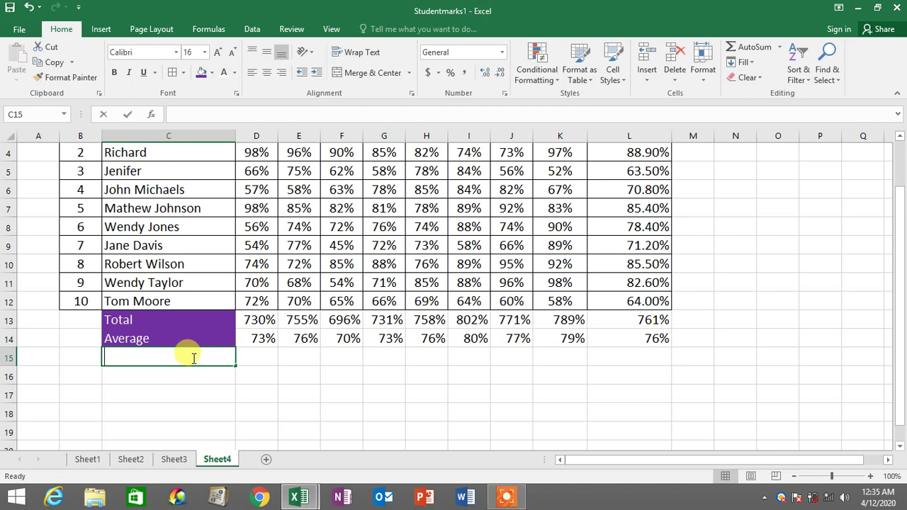
{"action": "type", "text": "Maxim"}
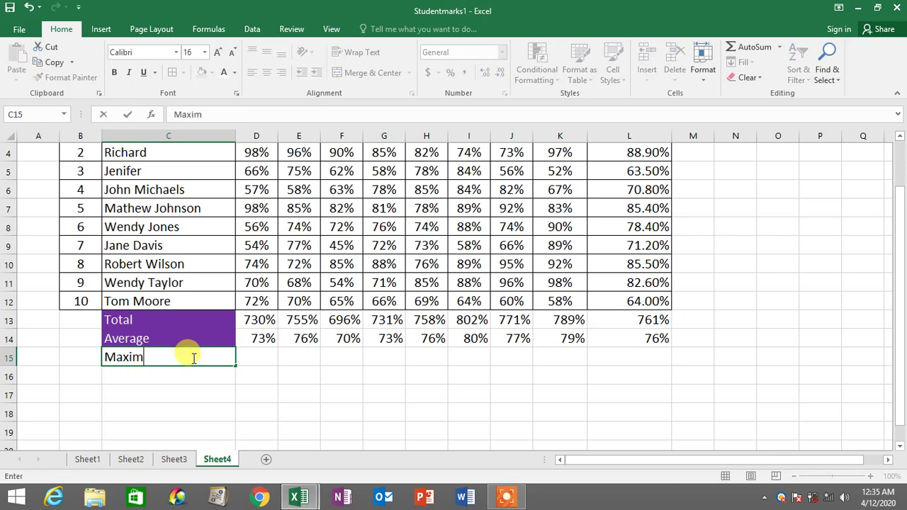
{"action": "type", "text": "um"}
{"action": "key", "text": "Return"}
{"action": "type", "text": "M"}
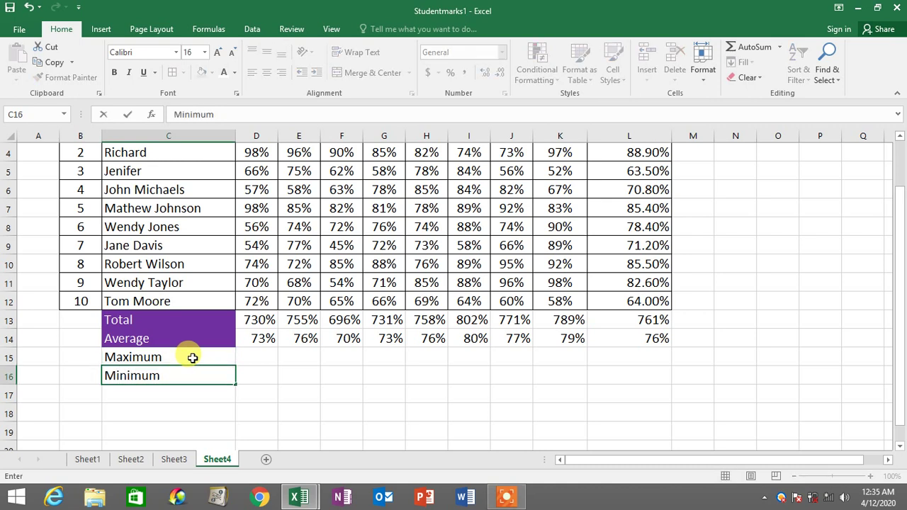
{"action": "key", "text": "Return"}
Step: Fill the Maximum and Minimum labels purple to match the other summary labels
{"action": "scroll", "coordinate": [227, 240], "scroll_direction": "up", "scroll_amount": 1}
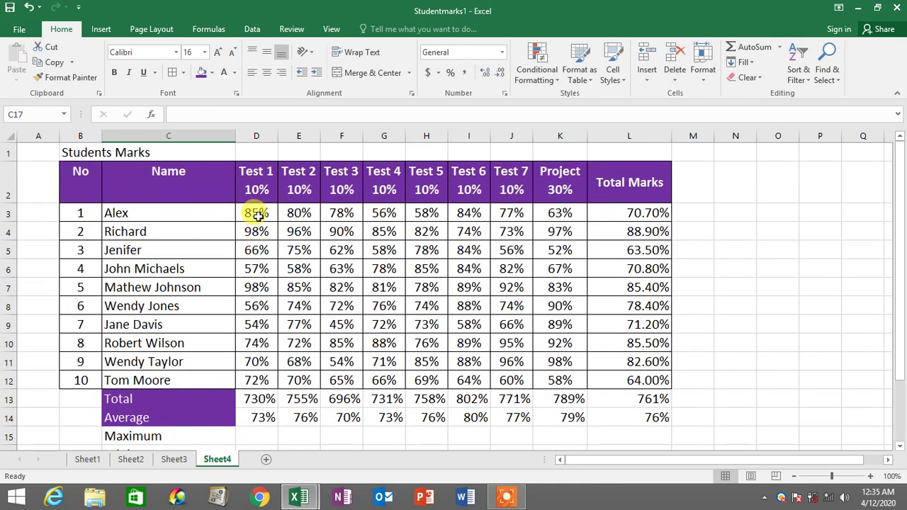
{"action": "left_click_drag", "start_coordinate": [256, 213], "coordinate": [546, 376]}
{"action": "scroll", "coordinate": [501, 328], "scroll_direction": "down", "scroll_amount": 1}
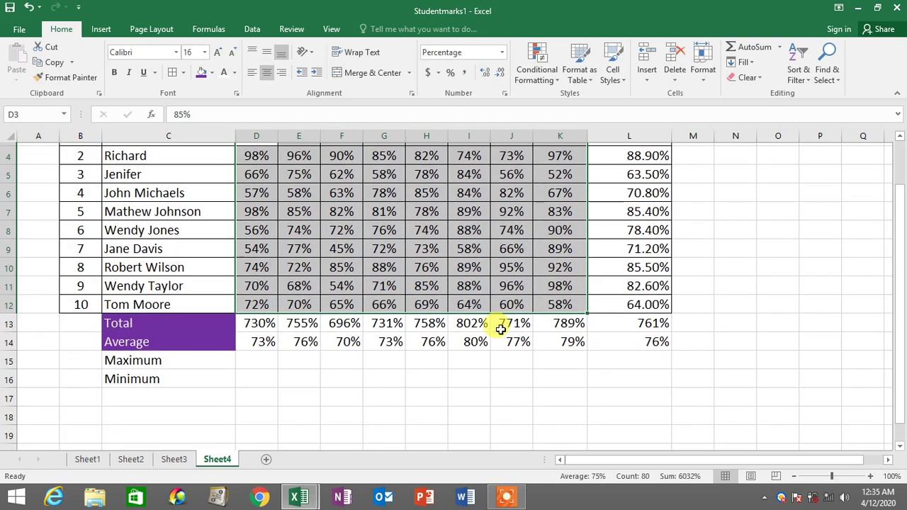
{"action": "left_click_drag", "start_coordinate": [186, 359], "coordinate": [189, 373]}
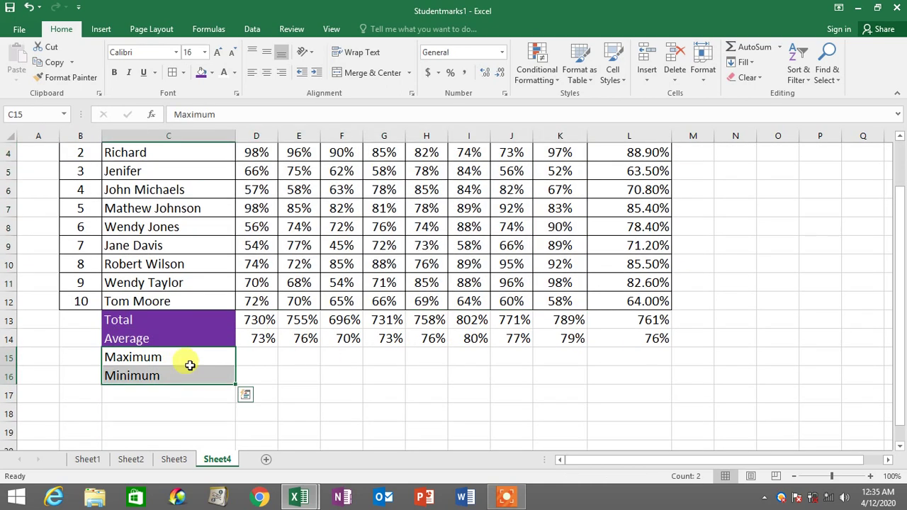
{"action": "left_click", "coordinate": [202, 74]}
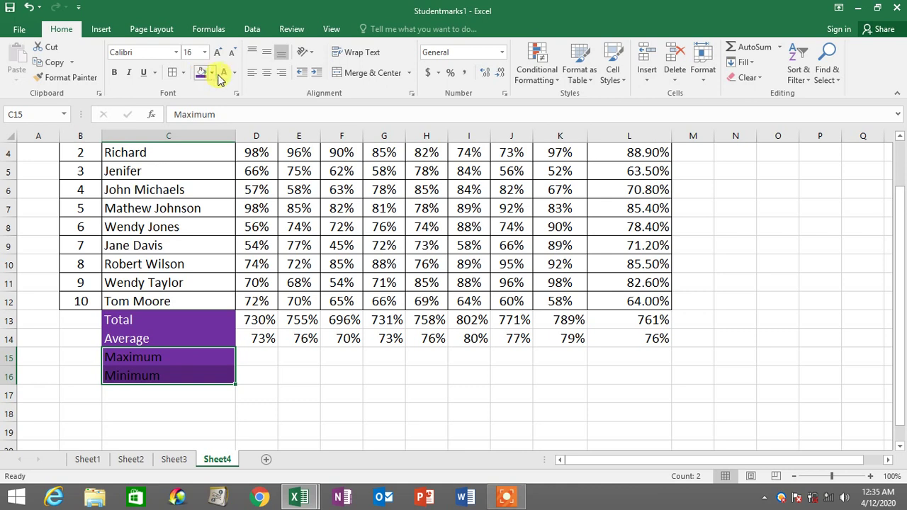
{"action": "left_click", "coordinate": [348, 357]}
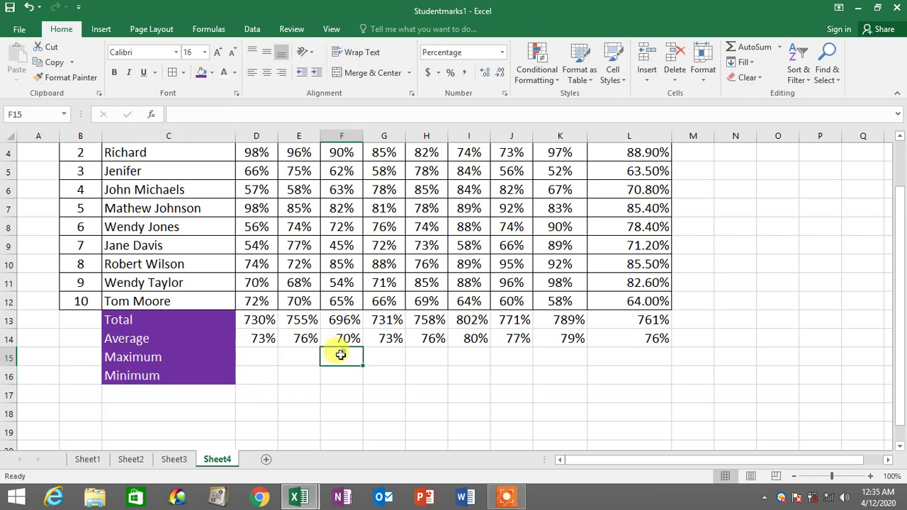
{"action": "left_click", "coordinate": [264, 359]}
Step: Insert a MAX formula in D15 over the Test 1 marks D3:D12
{"action": "scroll", "coordinate": [265, 360], "scroll_direction": "up", "scroll_amount": 1}
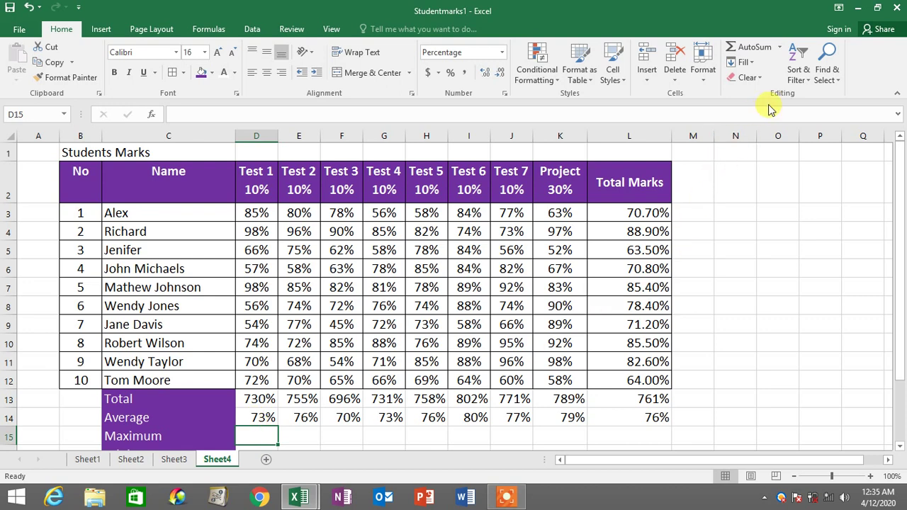
{"action": "left_click", "coordinate": [780, 49]}
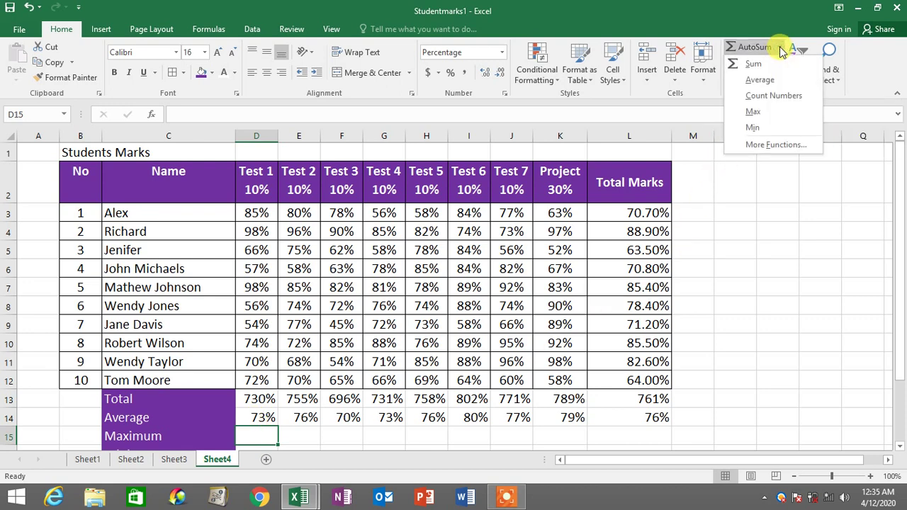
{"action": "left_click", "coordinate": [752, 111]}
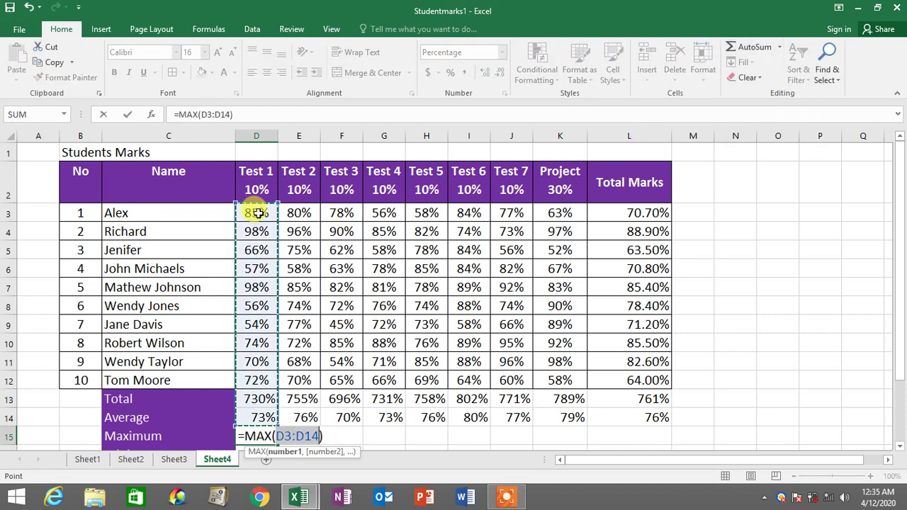
{"action": "left_click_drag", "start_coordinate": [257, 213], "coordinate": [255, 378]}
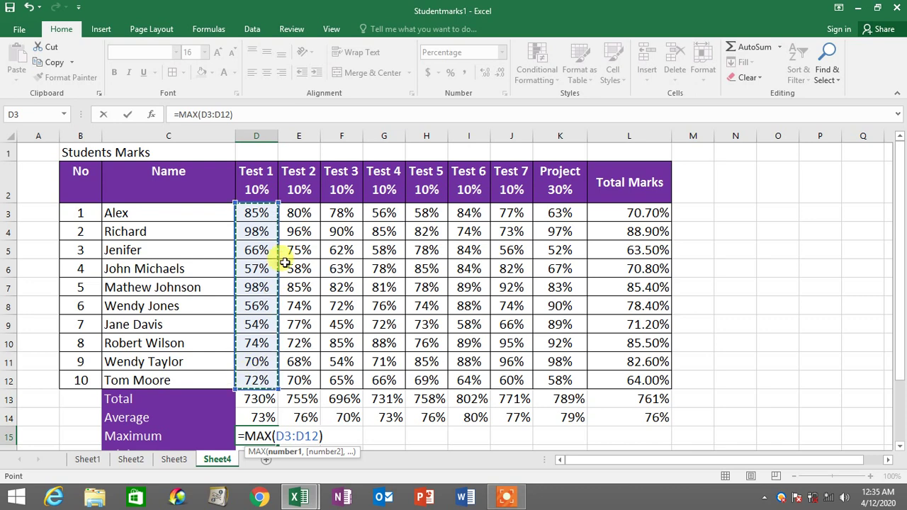
{"action": "left_click", "coordinate": [256, 212]}
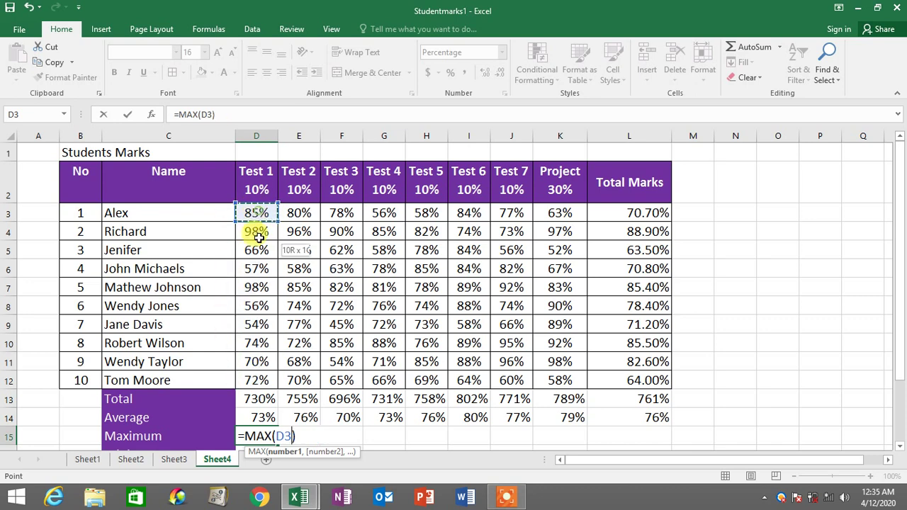
{"action": "left_click_drag", "start_coordinate": [257, 238], "coordinate": [257, 378]}
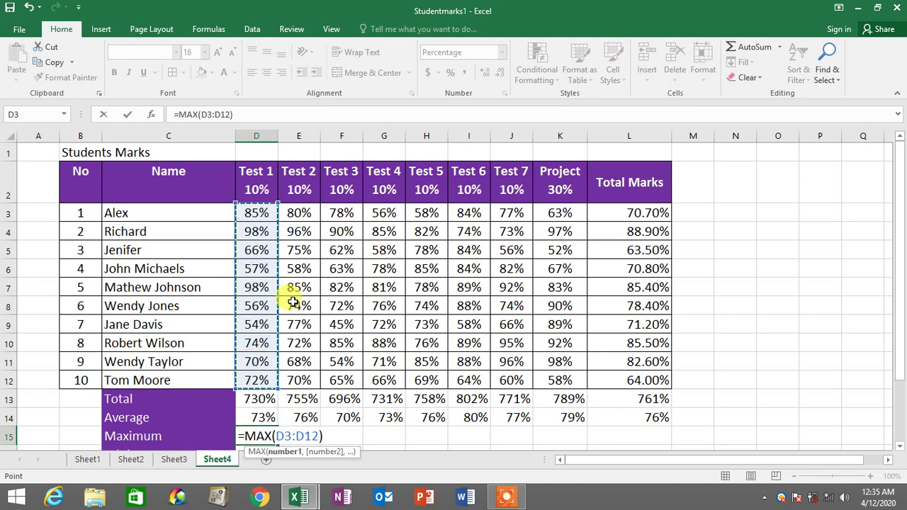
{"action": "key", "text": "Return"}
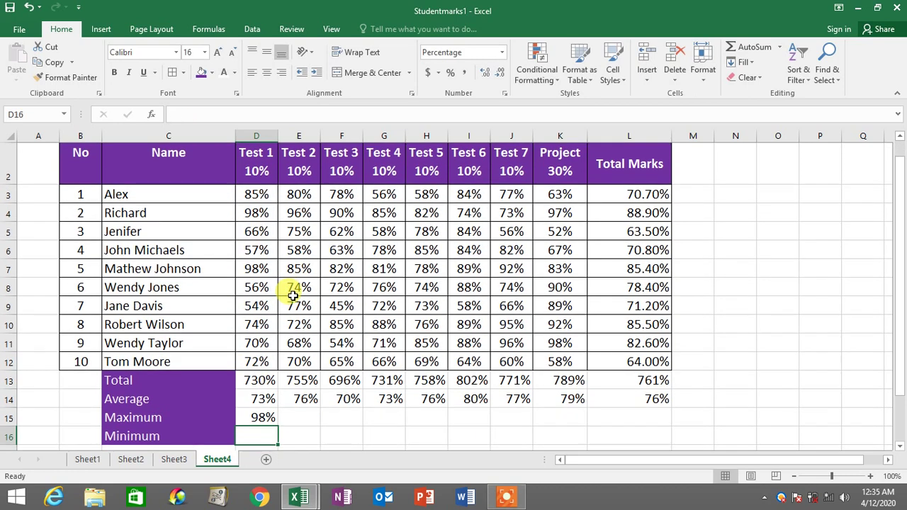
Step: Copy the D15 maximum across to L15, giving highs from 98% to 89%
{"action": "left_click", "coordinate": [261, 419]}
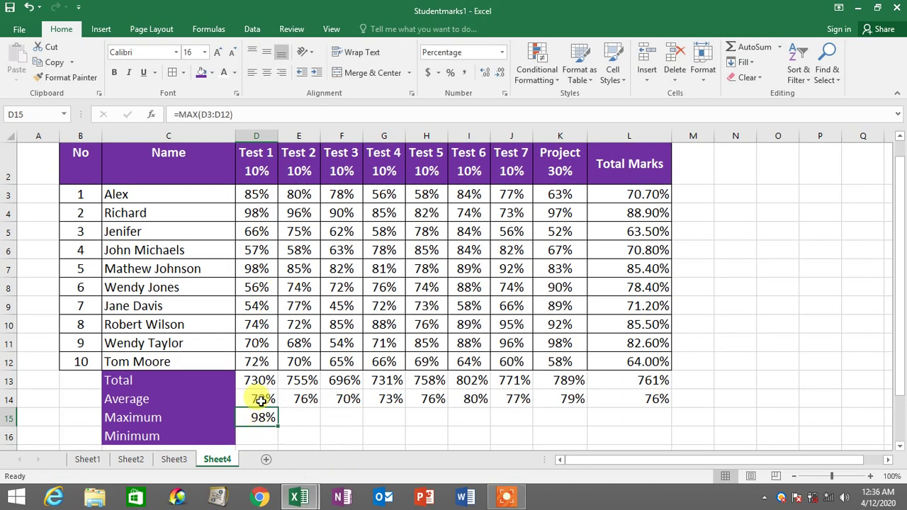
{"action": "left_click", "coordinate": [254, 271]}
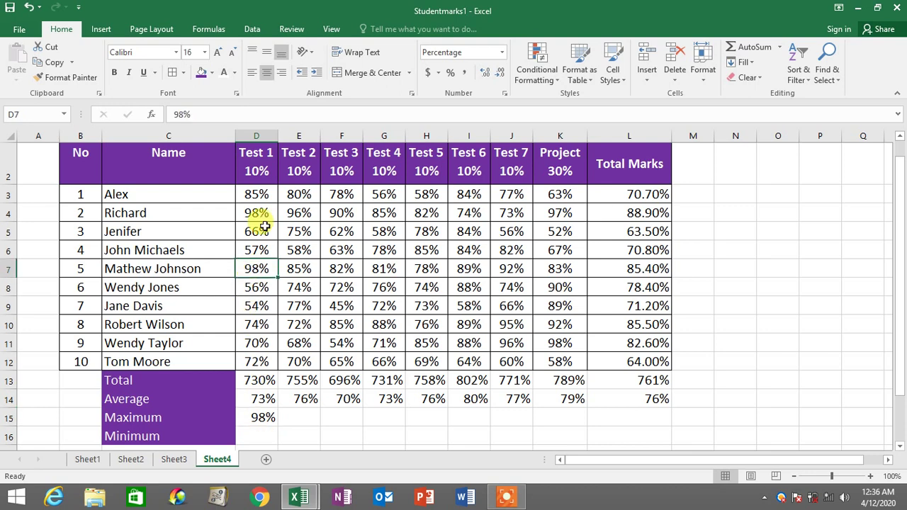
{"action": "left_click_drag", "start_coordinate": [257, 148], "coordinate": [257, 277]}
{"action": "left_click", "coordinate": [260, 273]}
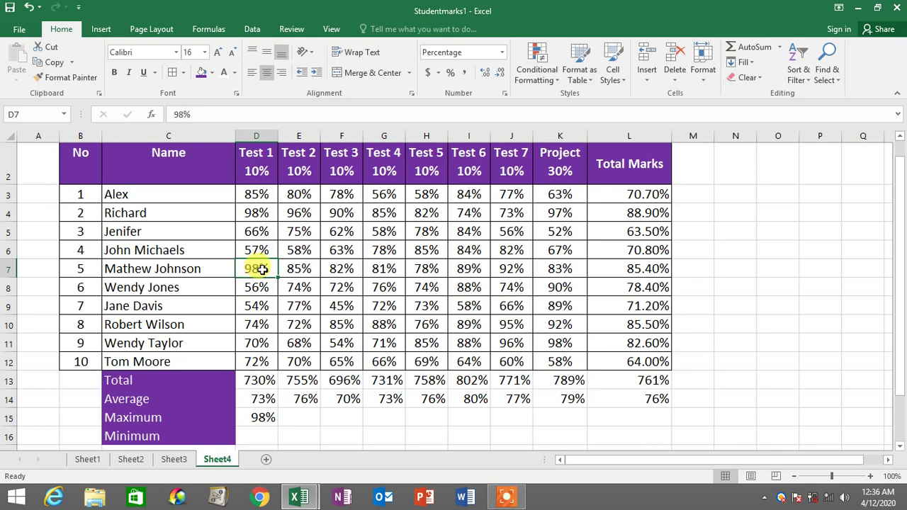
{"action": "left_click_drag", "start_coordinate": [255, 190], "coordinate": [265, 362]}
{"action": "left_click", "coordinate": [267, 418]}
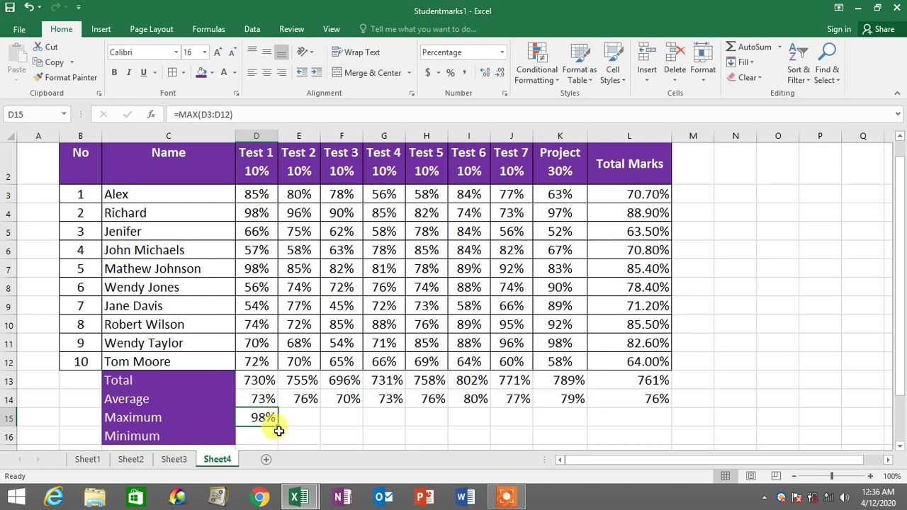
{"action": "left_click_drag", "start_coordinate": [278, 427], "coordinate": [643, 431]}
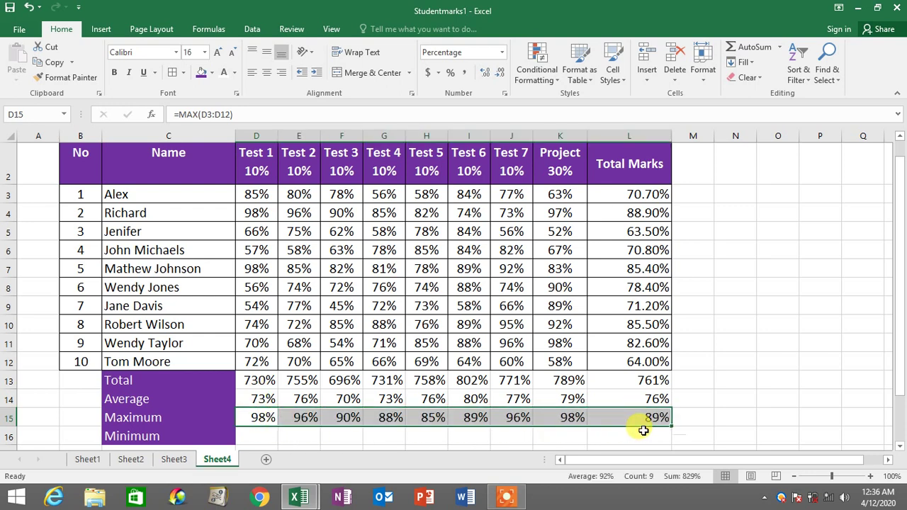
{"action": "scroll", "coordinate": [643, 429], "scroll_direction": "down", "scroll_amount": 1}
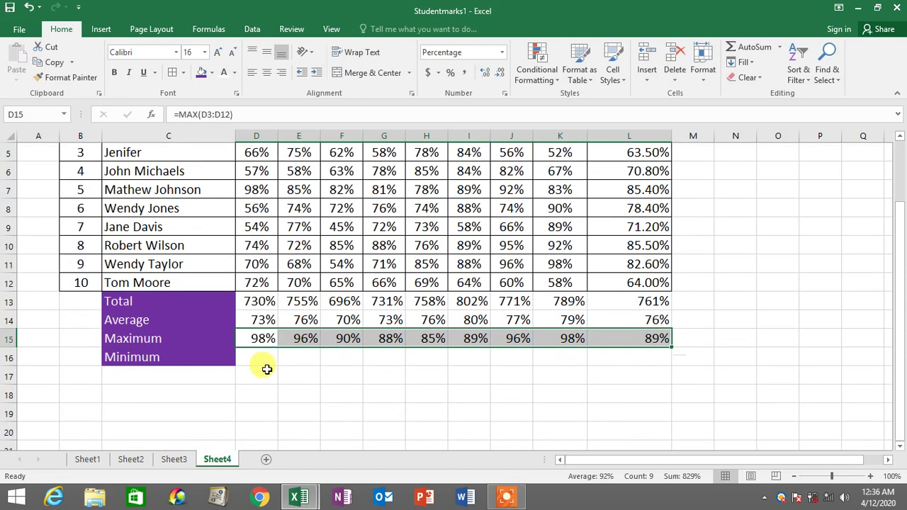
Step: Insert a MIN formula in D16 over the Test 1 marks D3:D12
{"action": "left_click", "coordinate": [264, 362]}
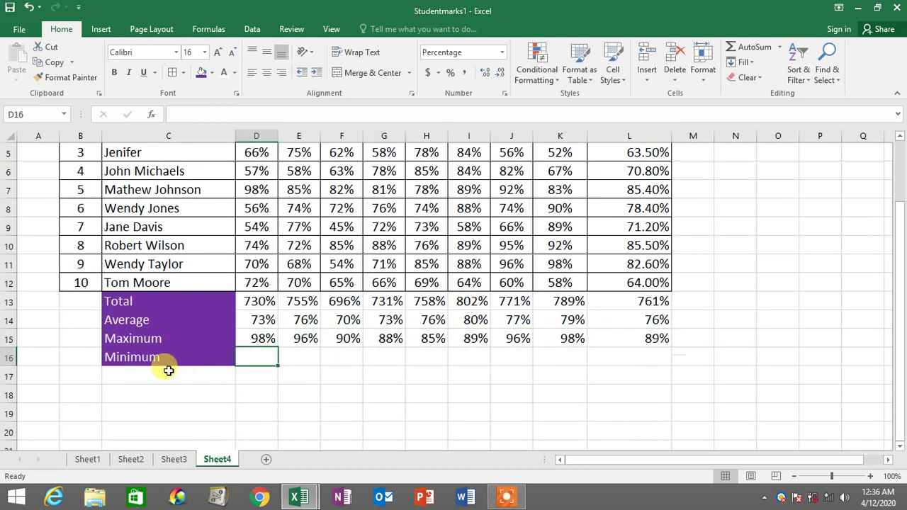
{"action": "left_click", "coordinate": [142, 359]}
{"action": "scroll", "coordinate": [168, 354], "scroll_direction": "up", "scroll_amount": 2}
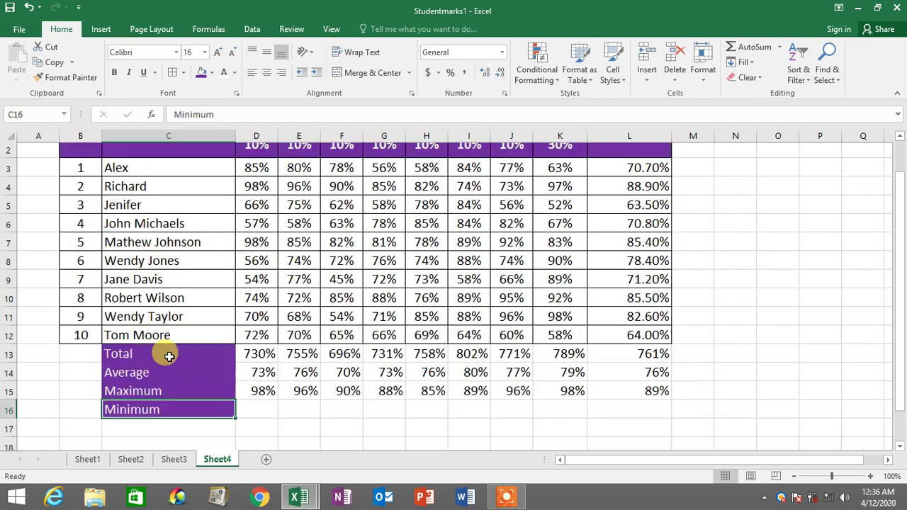
{"action": "scroll", "coordinate": [135, 351], "scroll_direction": "down", "scroll_amount": 2}
{"action": "scroll", "coordinate": [174, 365], "scroll_direction": "up", "scroll_amount": 2}
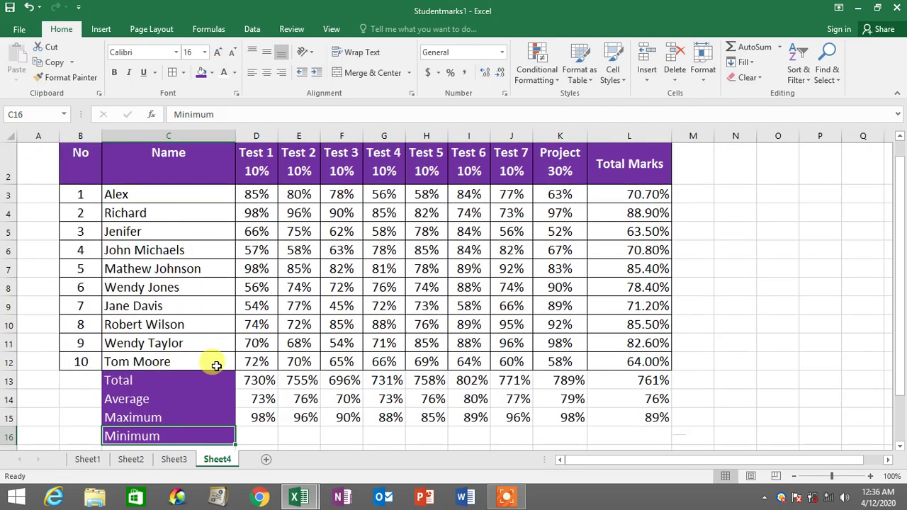
{"action": "scroll", "coordinate": [205, 360], "scroll_direction": "down", "scroll_amount": 2}
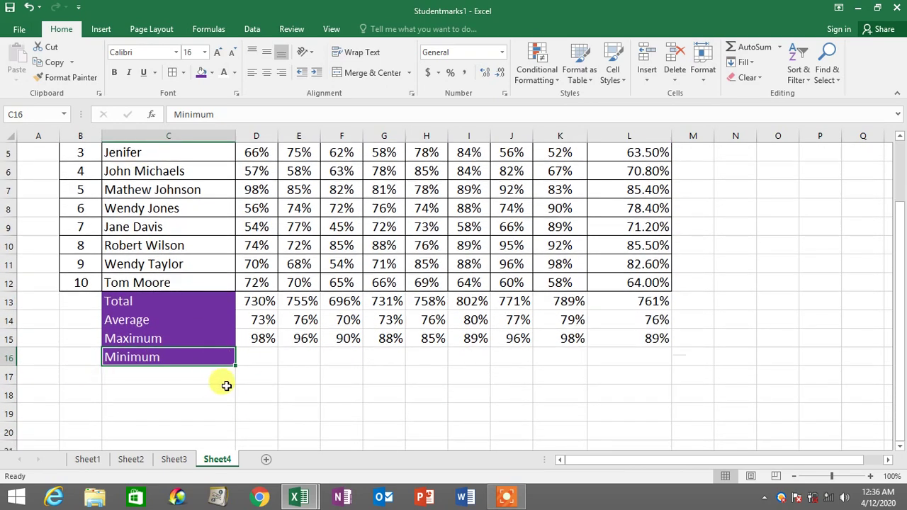
{"action": "scroll", "coordinate": [237, 376], "scroll_direction": "up", "scroll_amount": 2}
{"action": "left_click", "coordinate": [263, 437]}
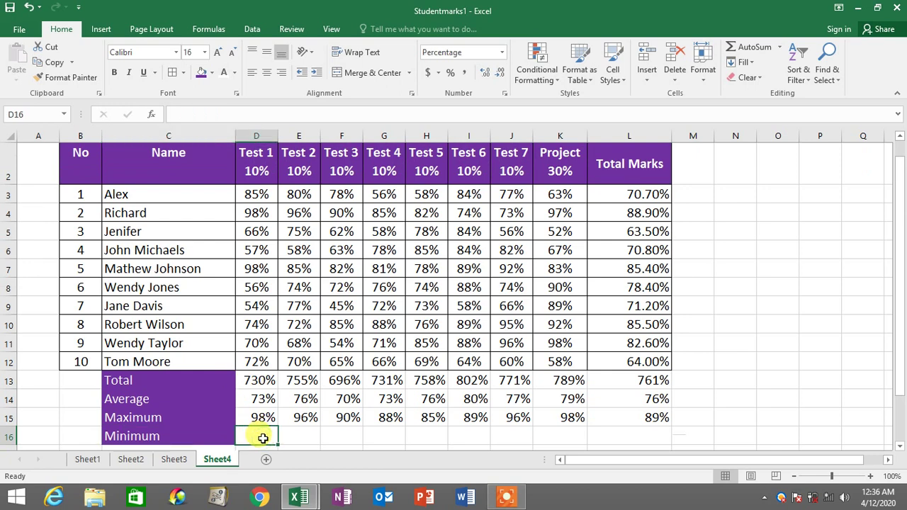
{"action": "left_click", "coordinate": [779, 48]}
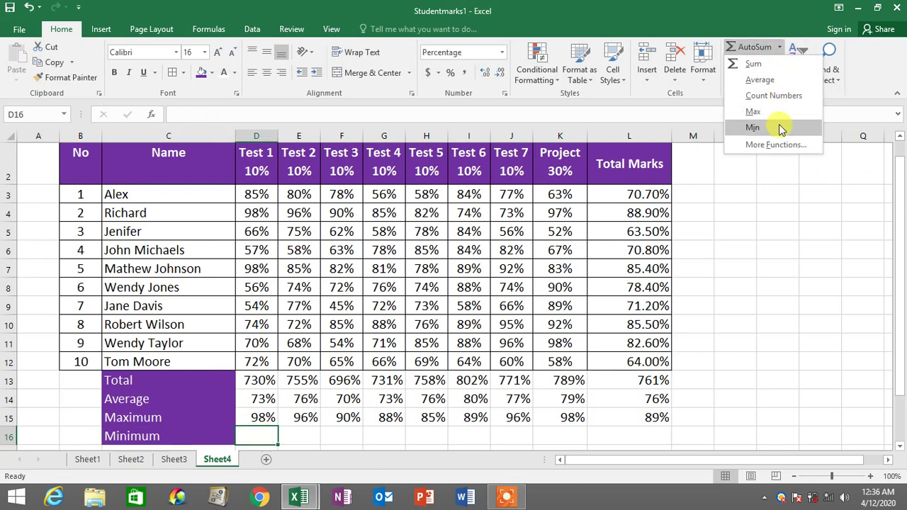
{"action": "left_click", "coordinate": [752, 127]}
{"action": "left_click_drag", "start_coordinate": [256, 194], "coordinate": [256, 355]}
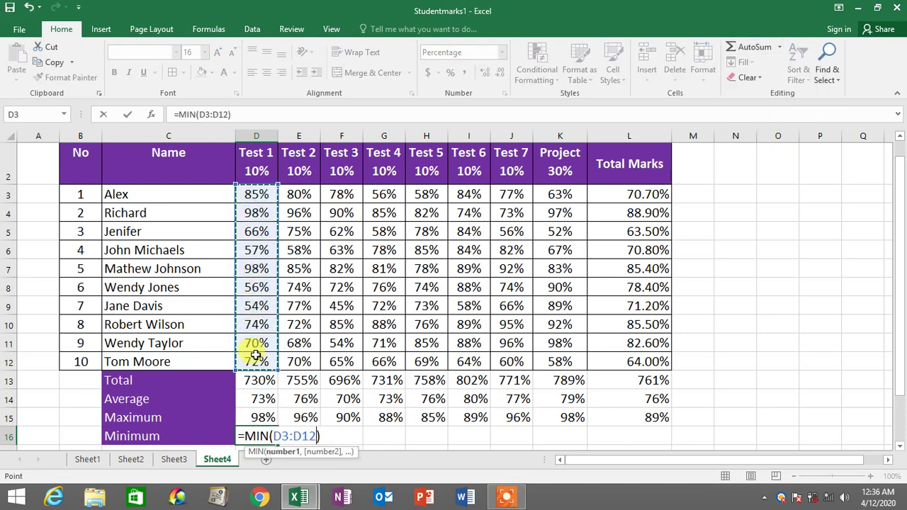
{"action": "key", "text": "Return"}
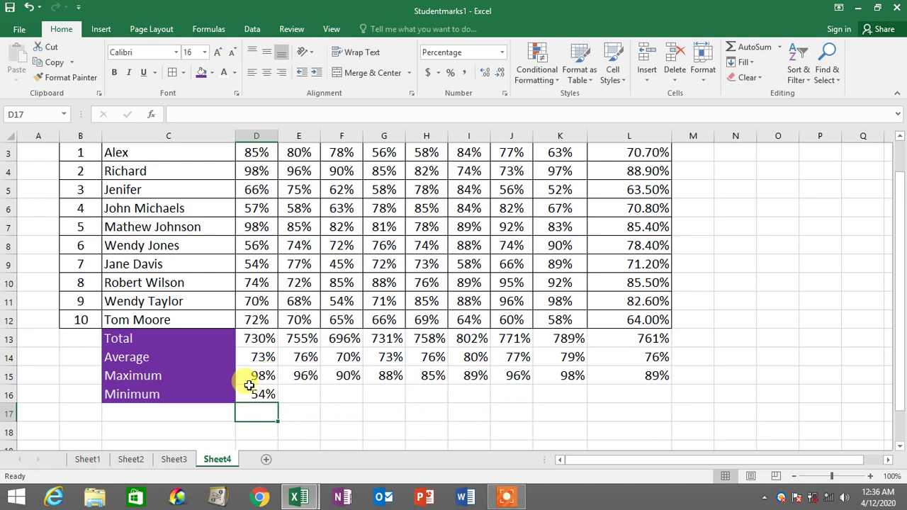
Step: Copy the D16 minimum across to L16, giving lows from 54% to 64%
{"action": "left_click", "coordinate": [255, 394]}
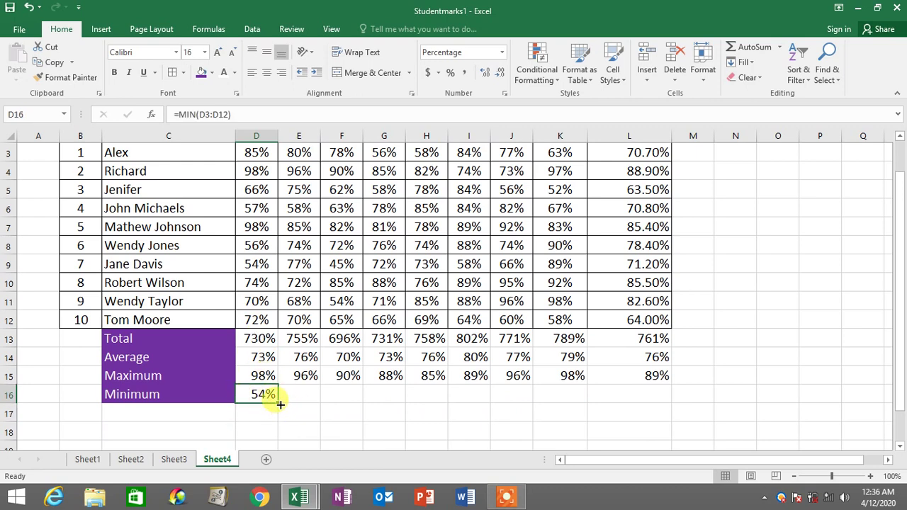
{"action": "left_click_drag", "start_coordinate": [280, 404], "coordinate": [666, 399]}
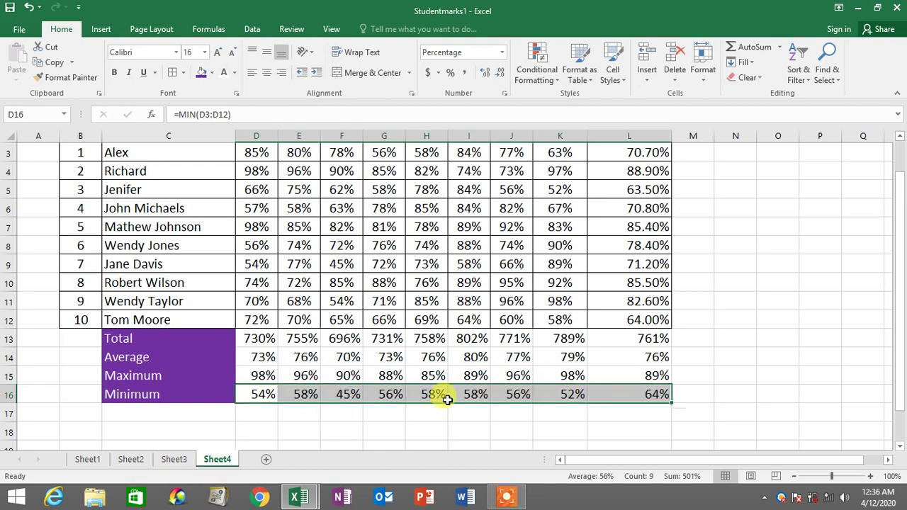
{"action": "scroll", "coordinate": [461, 277], "scroll_direction": "up", "scroll_amount": 1}
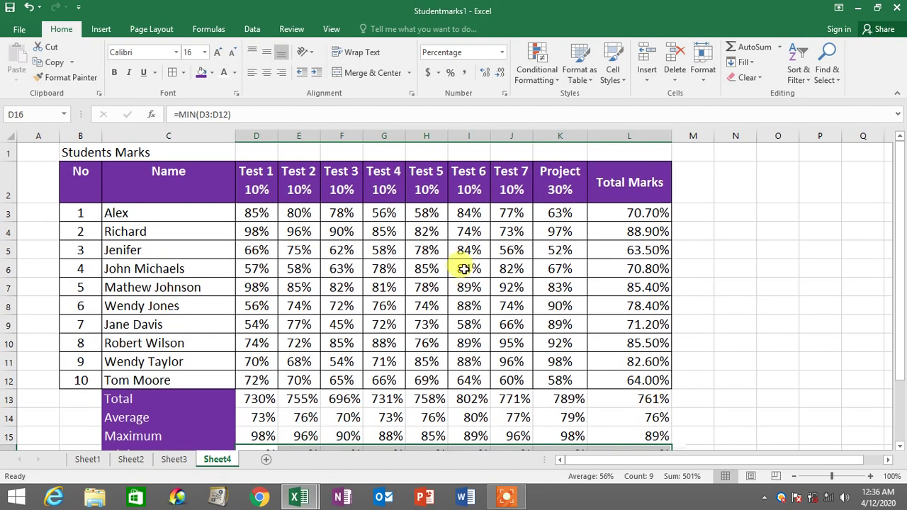
Step: Select C2:K12, names with all test and project marks, and show the Insert chart options
{"action": "left_click", "coordinate": [399, 266]}
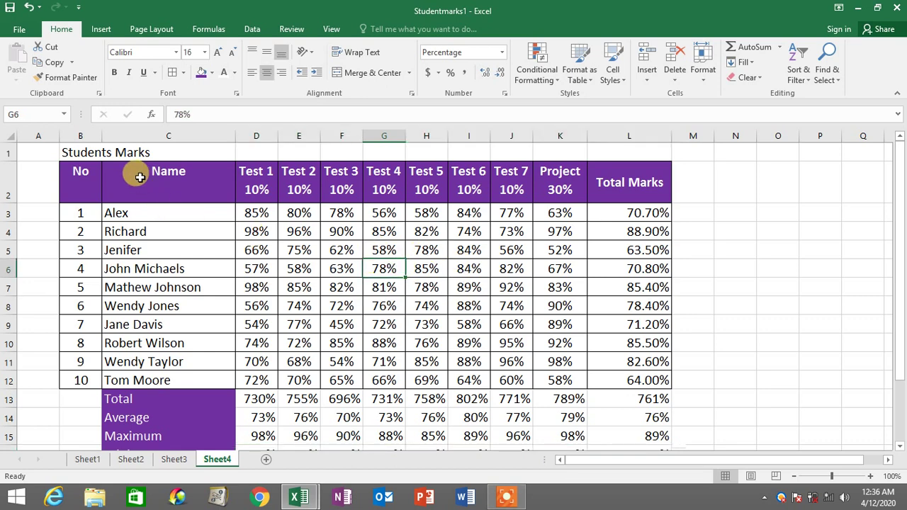
{"action": "left_click_drag", "start_coordinate": [139, 178], "coordinate": [544, 379]}
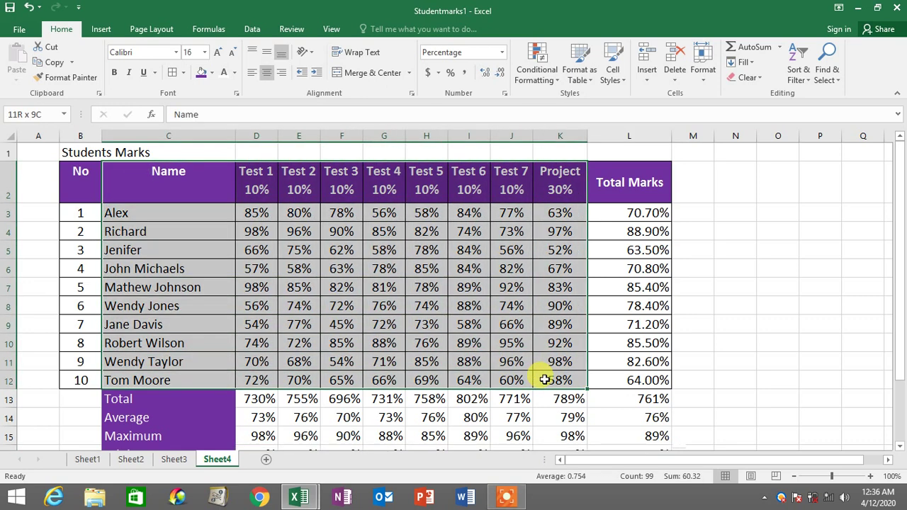
{"action": "left_click", "coordinate": [333, 276]}
{"action": "left_click_drag", "start_coordinate": [135, 178], "coordinate": [558, 378]}
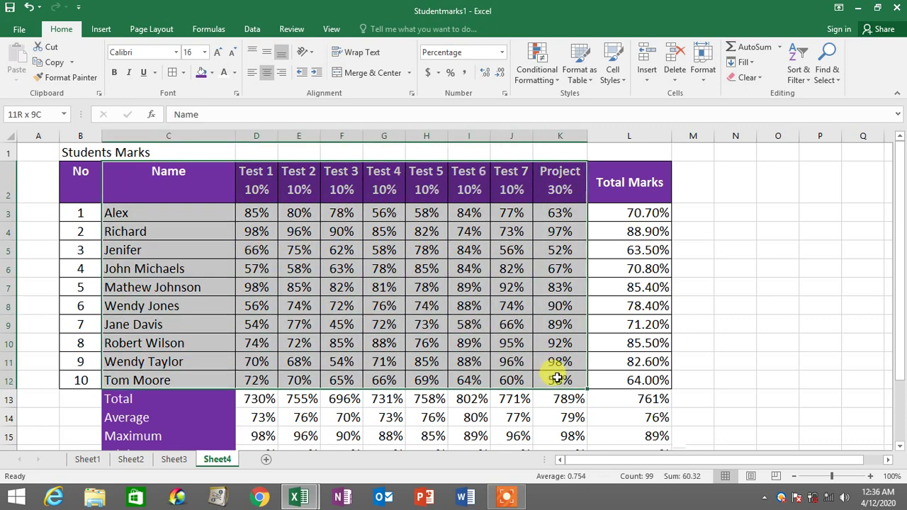
{"action": "left_click", "coordinate": [348, 322]}
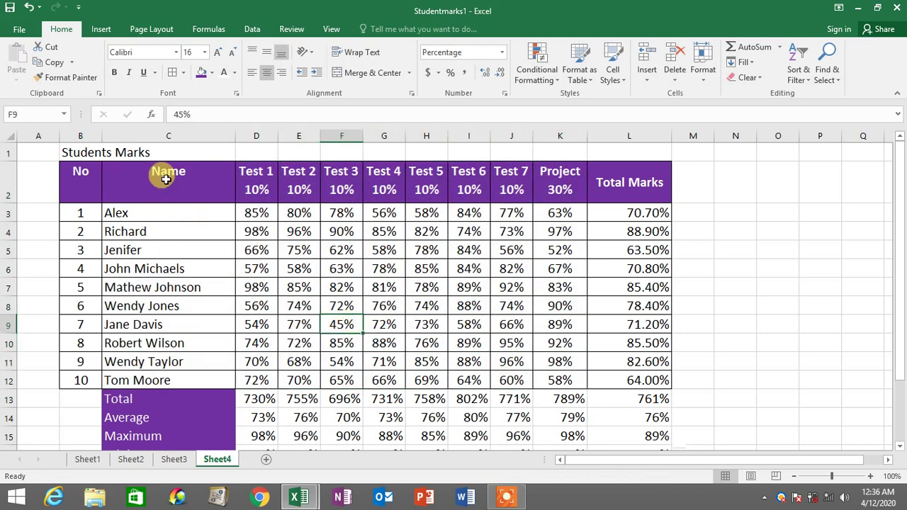
{"action": "left_click_drag", "start_coordinate": [166, 179], "coordinate": [539, 368]}
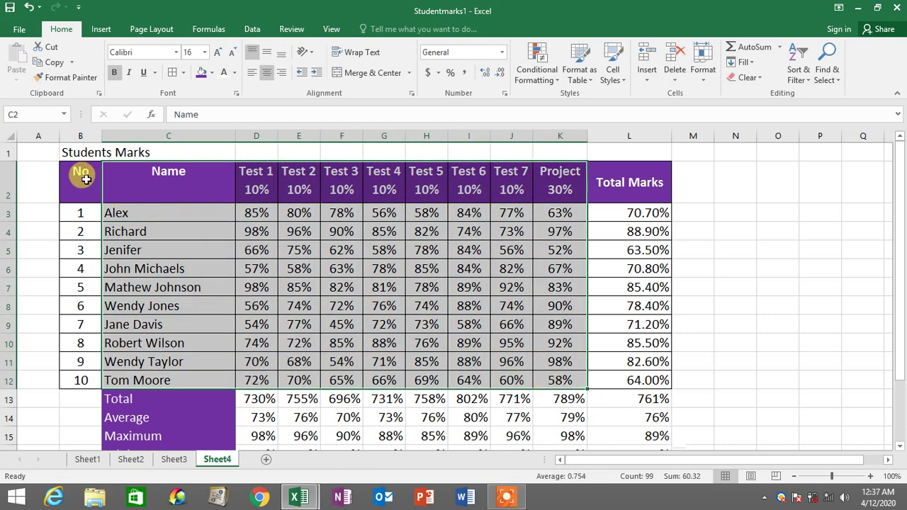
{"action": "left_click_drag", "start_coordinate": [80, 177], "coordinate": [77, 374]}
{"action": "left_click", "coordinate": [182, 177]}
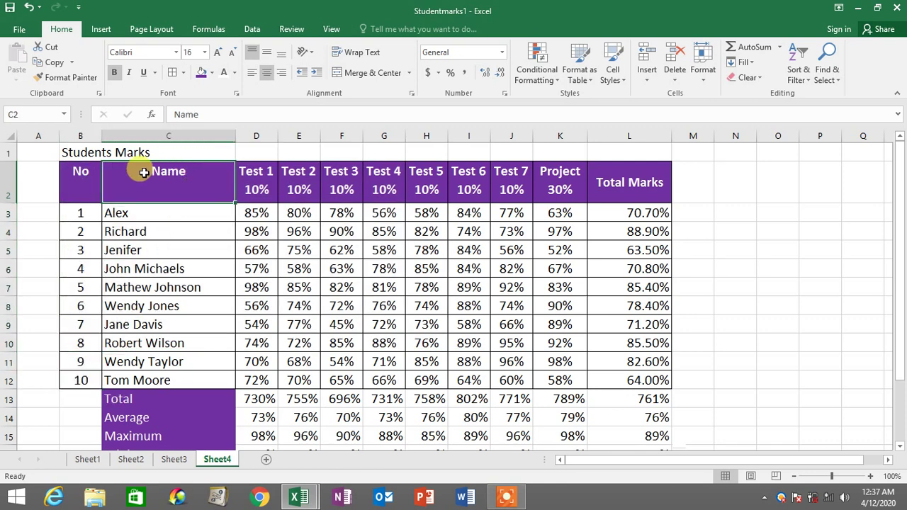
{"action": "left_click_drag", "start_coordinate": [159, 180], "coordinate": [564, 380]}
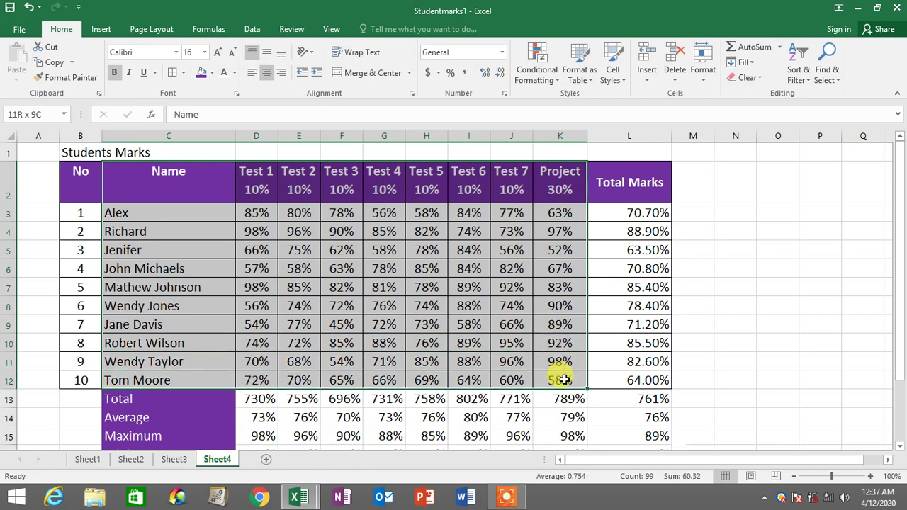
{"action": "left_click_drag", "start_coordinate": [564, 380], "coordinate": [563, 381]}
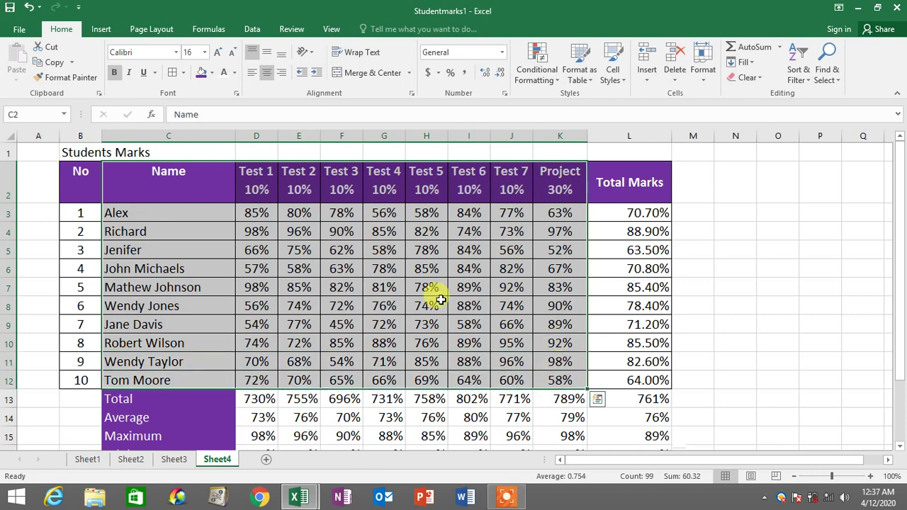
{"action": "left_click", "coordinate": [99, 31]}
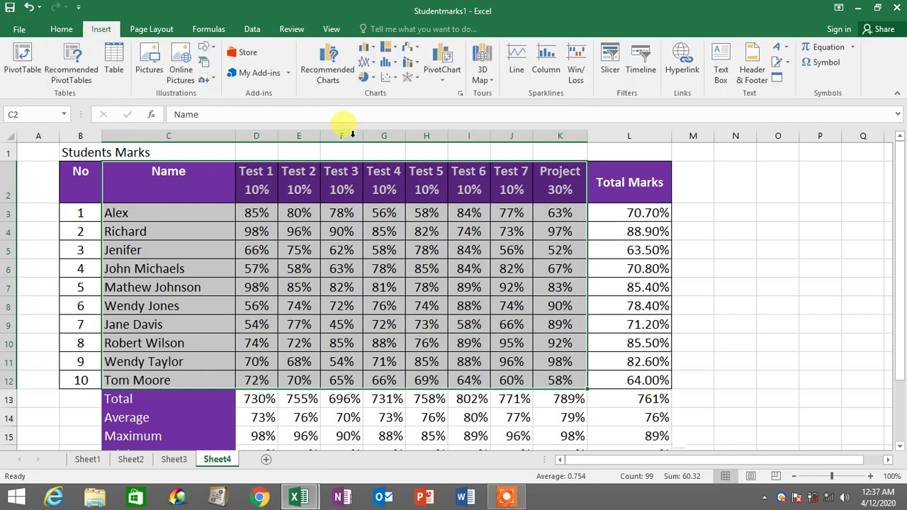
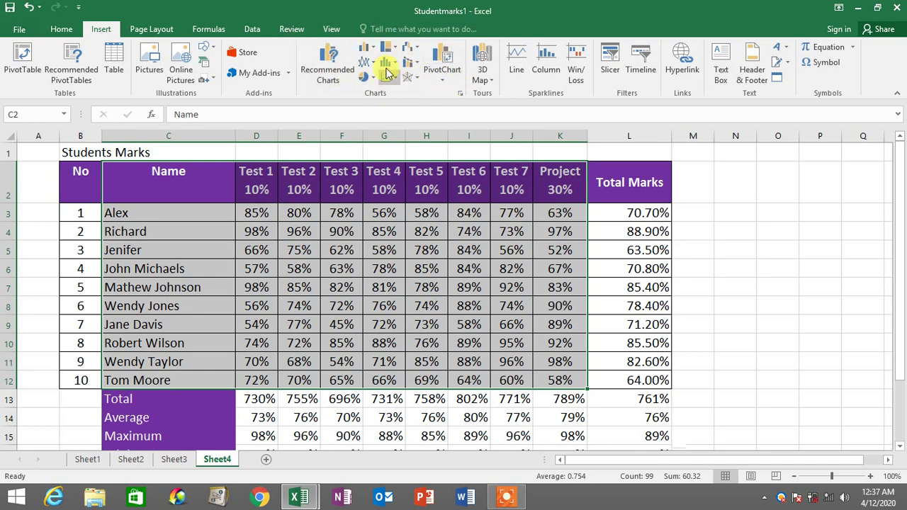
Step: Preview the column, line, pie, statistical and combo chart menus, then insert a 3-D Clustered Column chart
{"action": "left_click", "coordinate": [374, 50]}
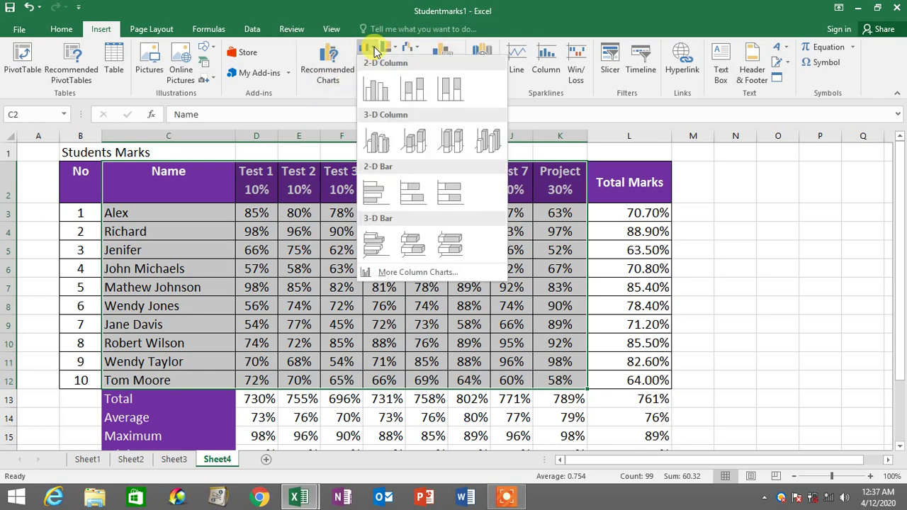
{"action": "left_click", "coordinate": [374, 50]}
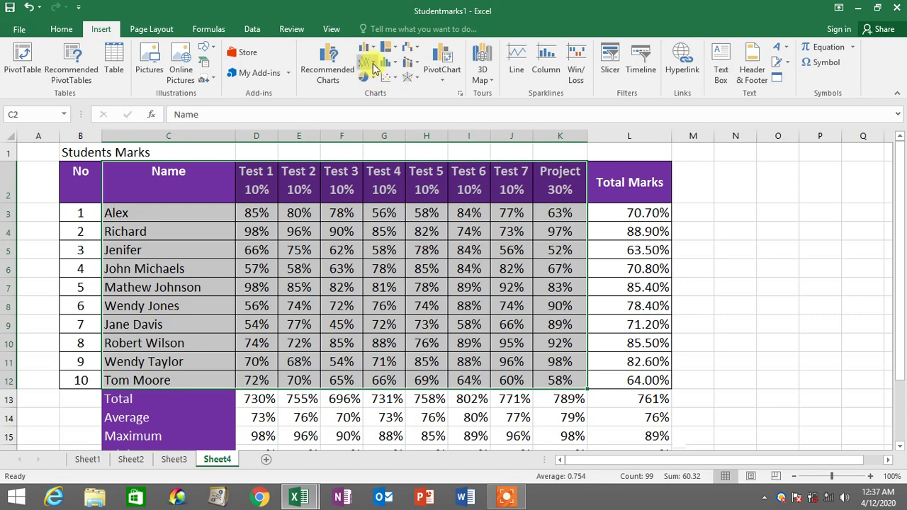
{"action": "left_click", "coordinate": [373, 62]}
{"action": "left_click", "coordinate": [373, 62]}
{"action": "left_click", "coordinate": [373, 79]}
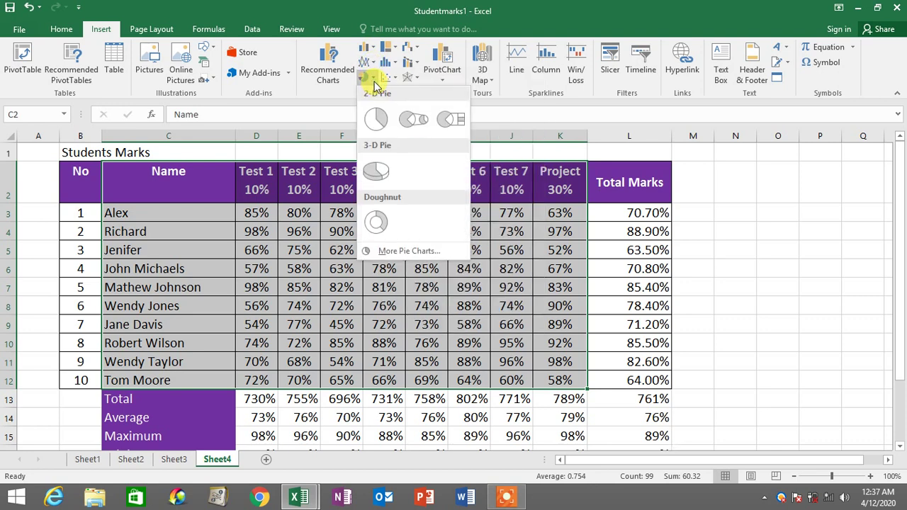
{"action": "left_click", "coordinate": [371, 81]}
{"action": "left_click", "coordinate": [397, 65]}
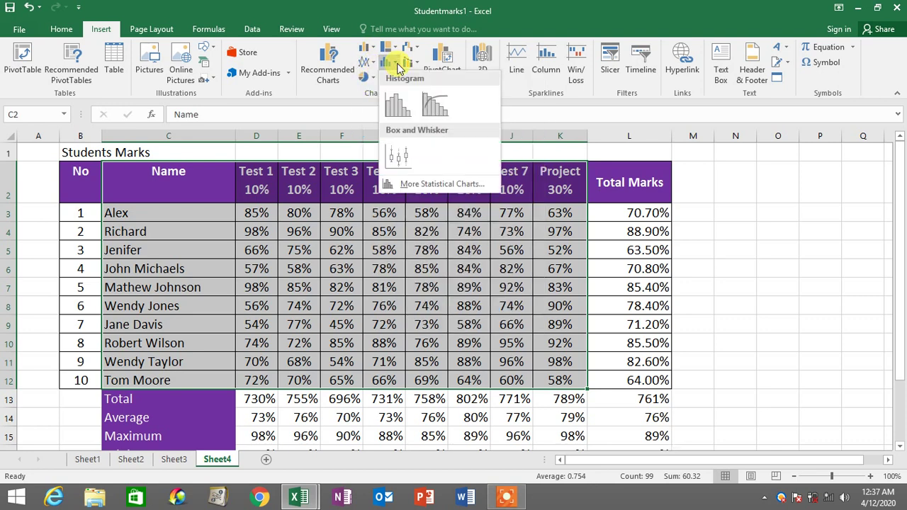
{"action": "left_click", "coordinate": [397, 65]}
{"action": "left_click", "coordinate": [415, 64]}
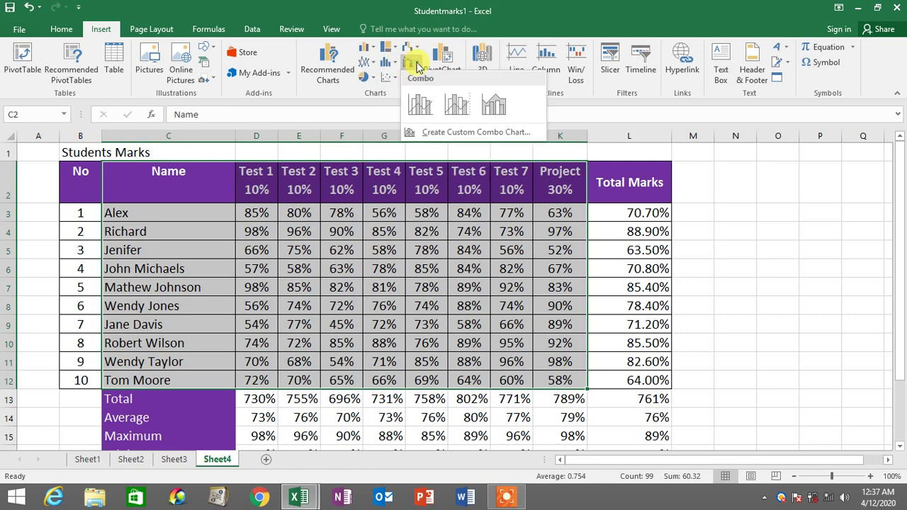
{"action": "left_click", "coordinate": [416, 65]}
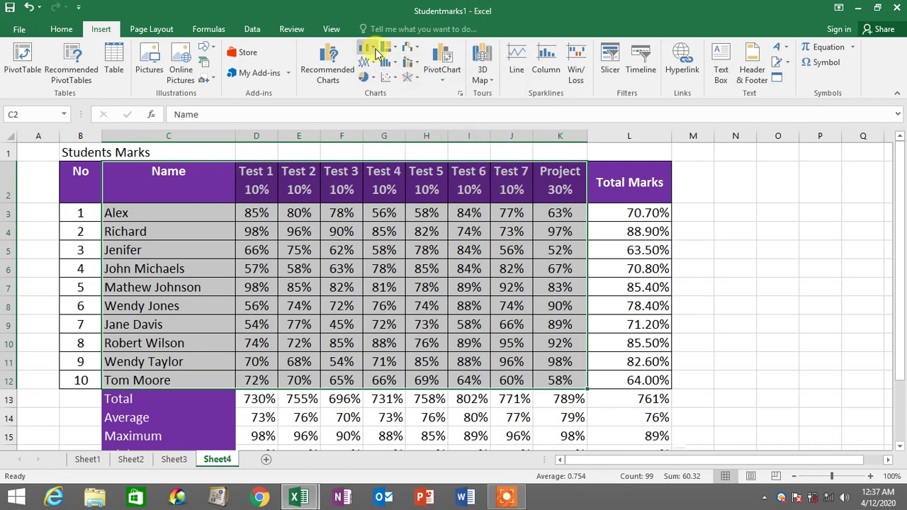
{"action": "left_click", "coordinate": [370, 52]}
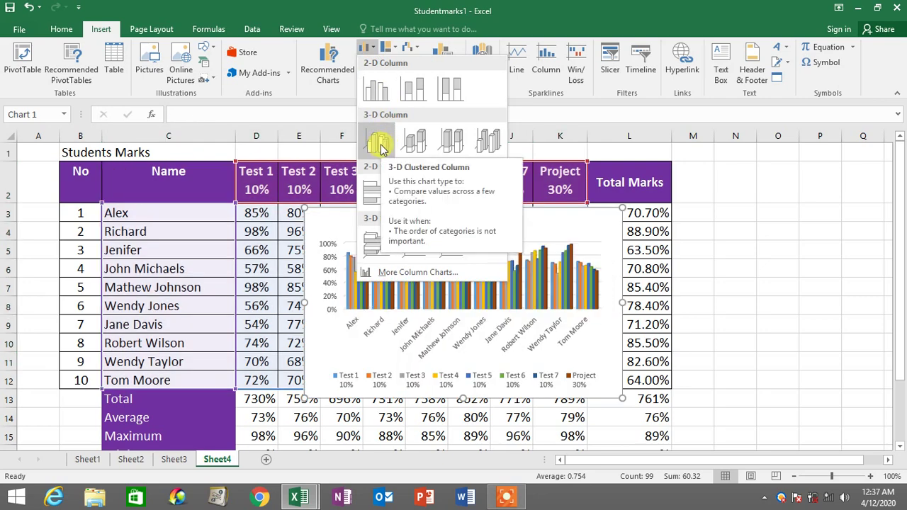
{"action": "left_click", "coordinate": [380, 146]}
Step: Enlarge the marks chart by dragging its corners out to the lower right, upper right and lower left
{"action": "scroll", "coordinate": [623, 293], "scroll_direction": "down", "scroll_amount": 2}
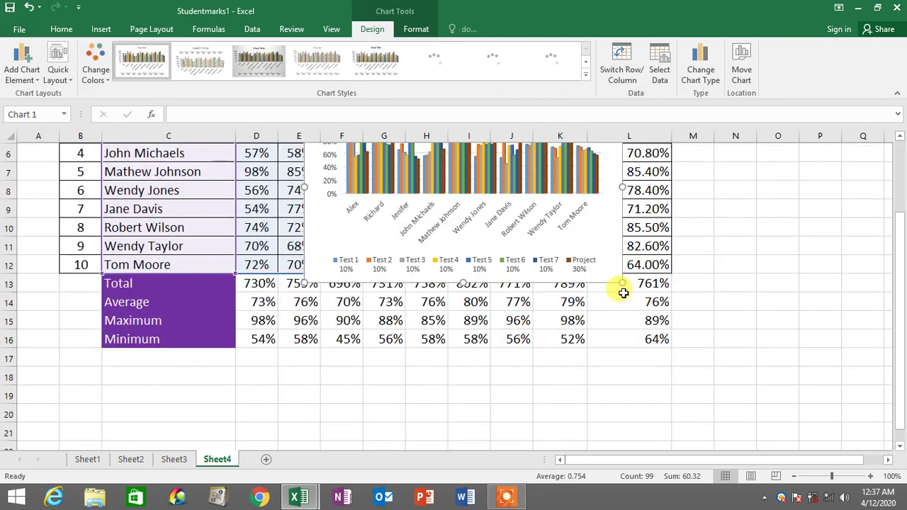
{"action": "left_click_drag", "start_coordinate": [622, 262], "coordinate": [735, 431]}
{"action": "scroll", "coordinate": [713, 375], "scroll_direction": "up", "scroll_amount": 2}
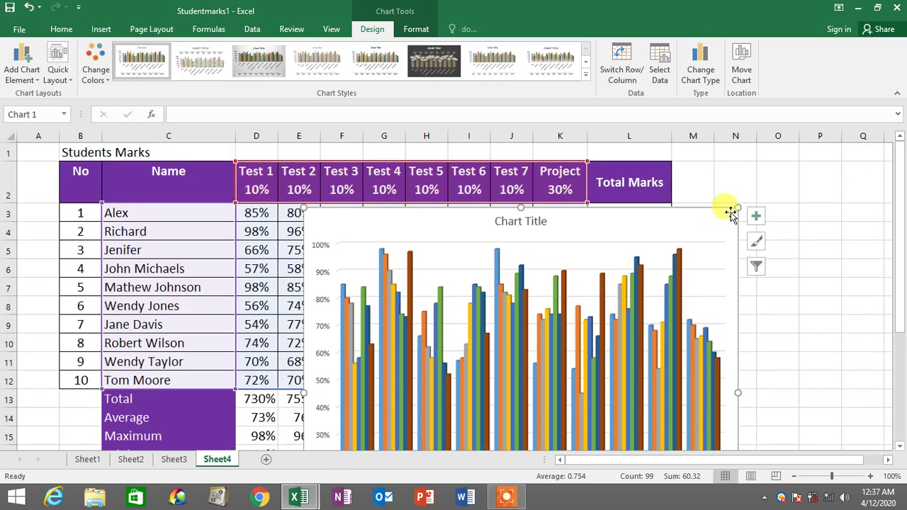
{"action": "left_click_drag", "start_coordinate": [737, 205], "coordinate": [826, 178]}
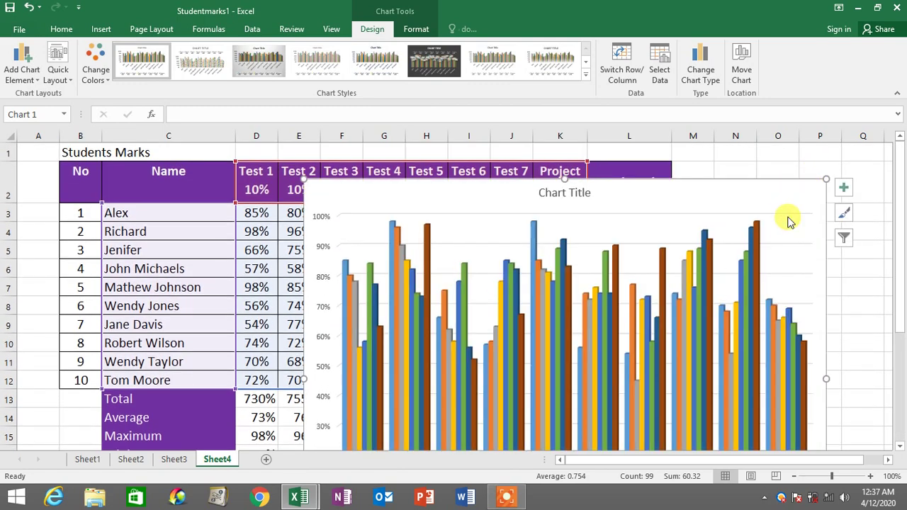
{"action": "scroll", "coordinate": [736, 242], "scroll_direction": "down", "scroll_amount": 3}
{"action": "left_click_drag", "start_coordinate": [301, 388], "coordinate": [214, 440]}
{"action": "scroll", "coordinate": [396, 374], "scroll_direction": "up", "scroll_amount": 3}
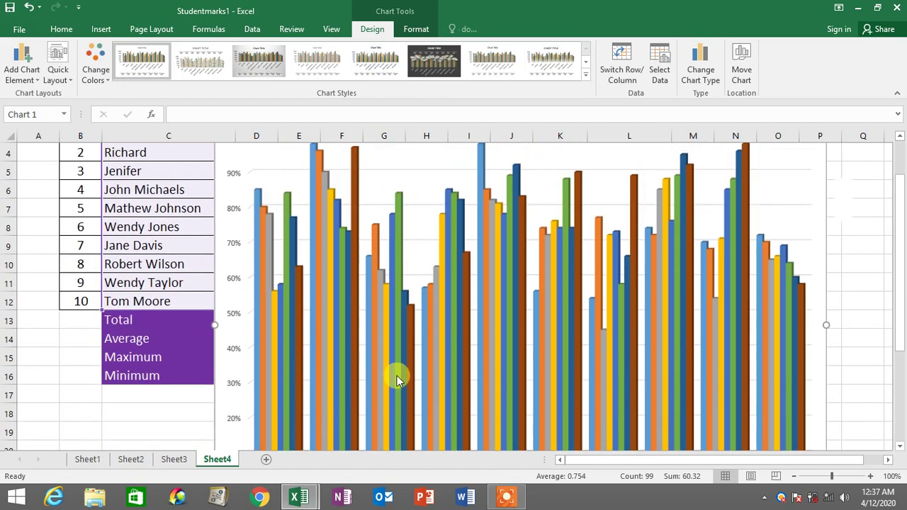
{"action": "scroll", "coordinate": [398, 370], "scroll_direction": "down", "scroll_amount": 4}
{"action": "scroll", "coordinate": [397, 370], "scroll_direction": "up", "scroll_amount": 4}
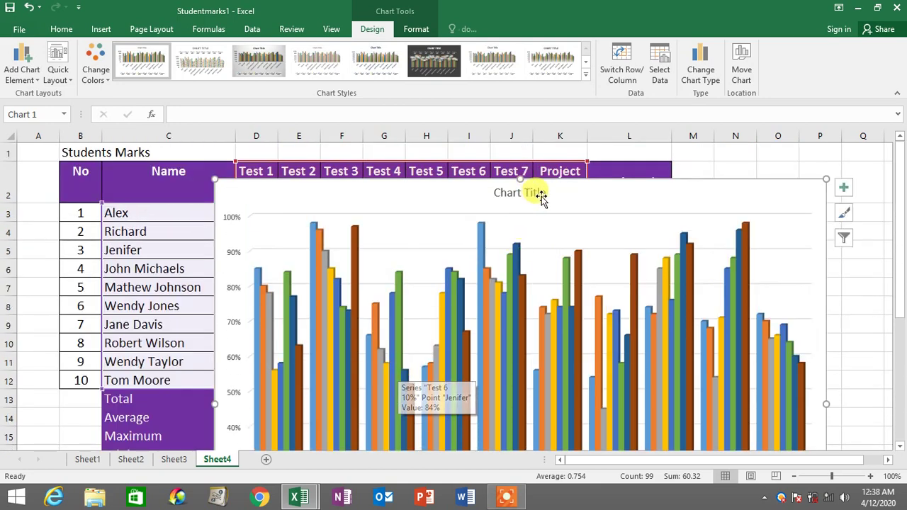
Step: Replace the placeholder chart title with 'Students Marks'
{"action": "left_click", "coordinate": [515, 193]}
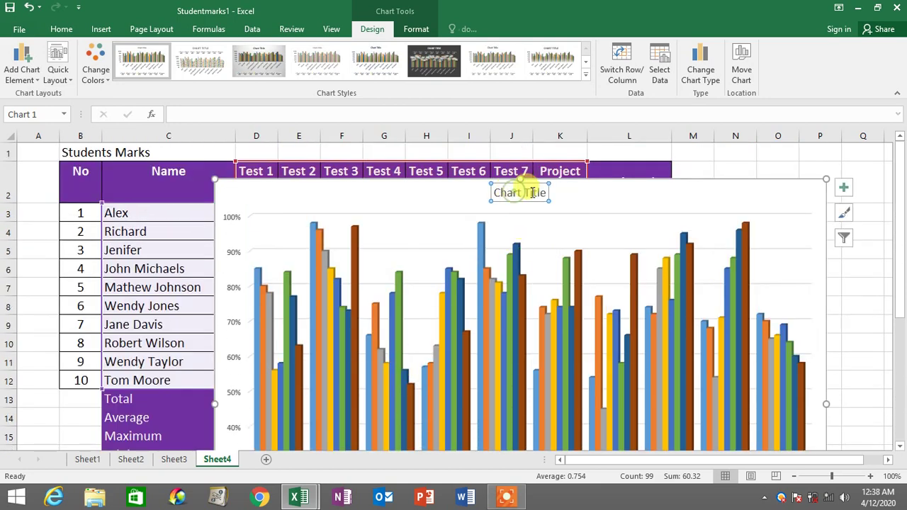
{"action": "left_click", "coordinate": [515, 193]}
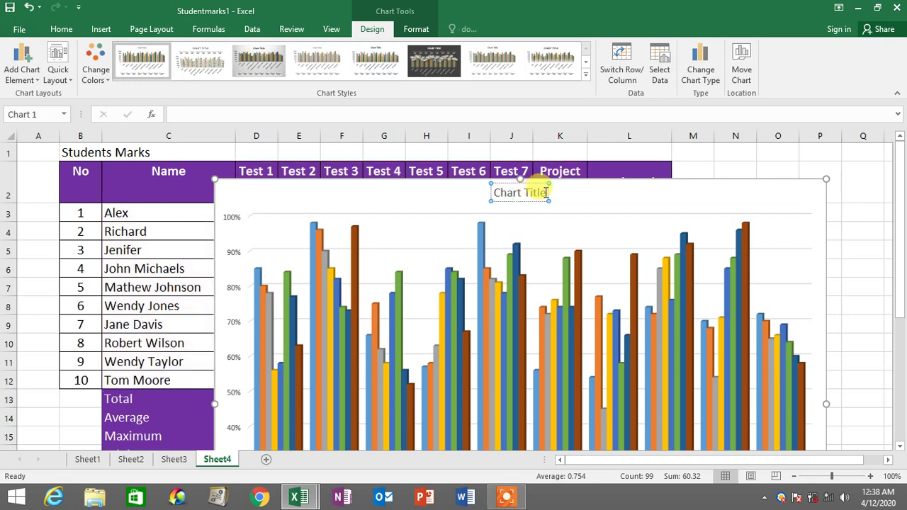
{"action": "left_click_drag", "start_coordinate": [545, 193], "coordinate": [470, 195]}
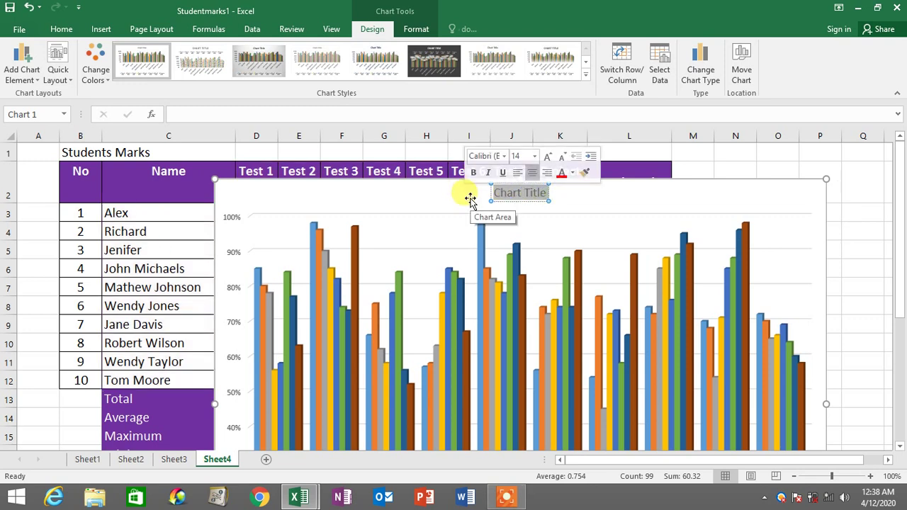
{"action": "key", "text": "Delete"}
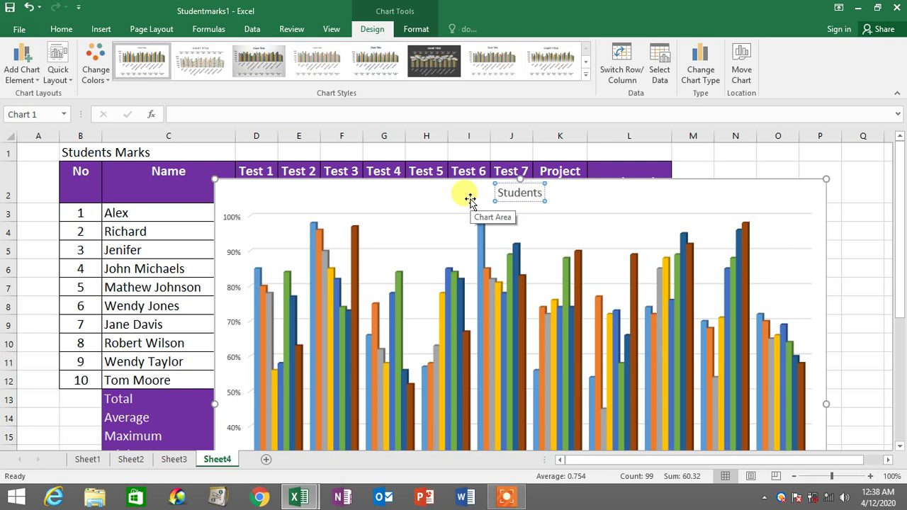
{"action": "type", "text": "Students Marks"}
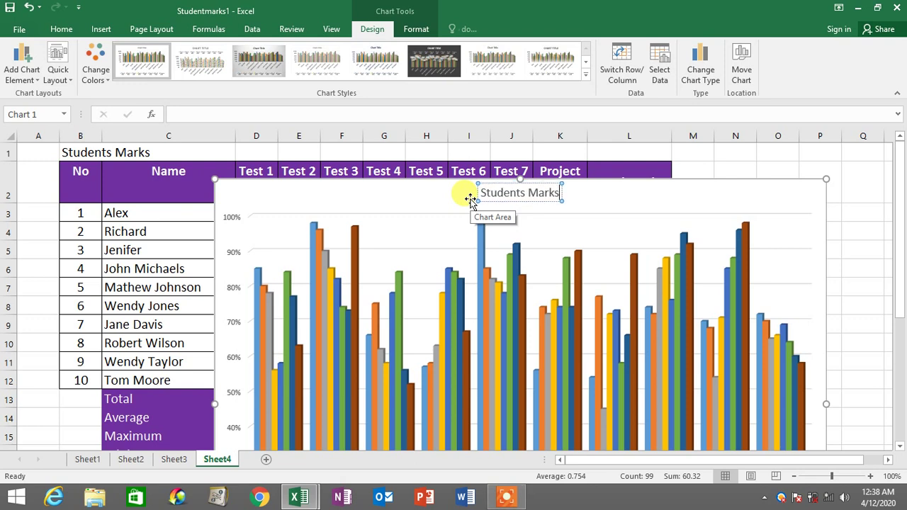
{"action": "left_click", "coordinate": [757, 186]}
Step: Select the chart's Project data series
{"action": "scroll", "coordinate": [761, 197], "scroll_direction": "down", "scroll_amount": 1}
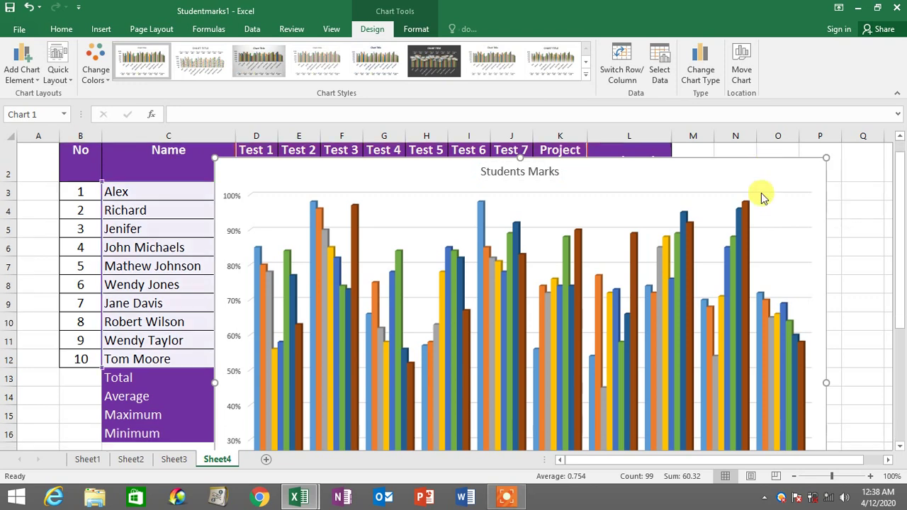
{"action": "scroll", "coordinate": [761, 197], "scroll_direction": "down", "scroll_amount": 2}
{"action": "scroll", "coordinate": [514, 333], "scroll_direction": "up", "scroll_amount": 2}
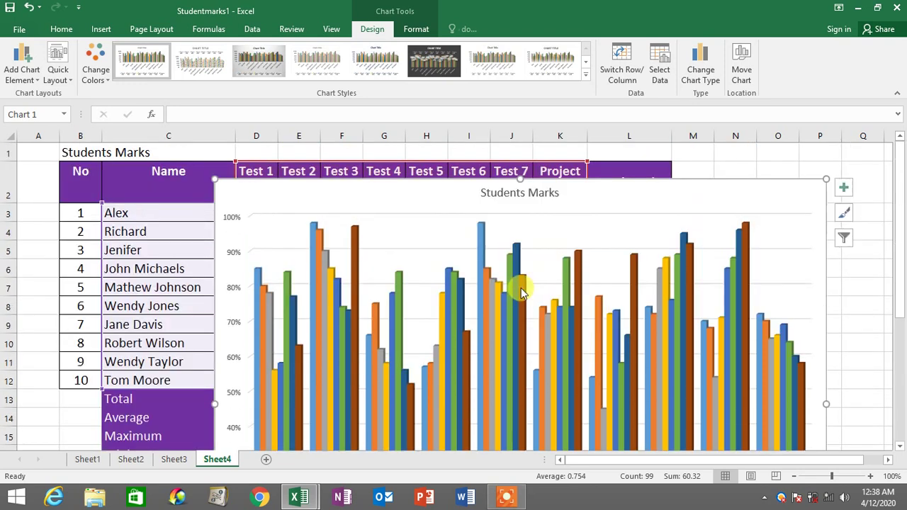
{"action": "left_click", "coordinate": [523, 292]}
Step: Give the Project series a solid red fill in Format Data Series, then deselect the chart
{"action": "right_click", "coordinate": [523, 292]}
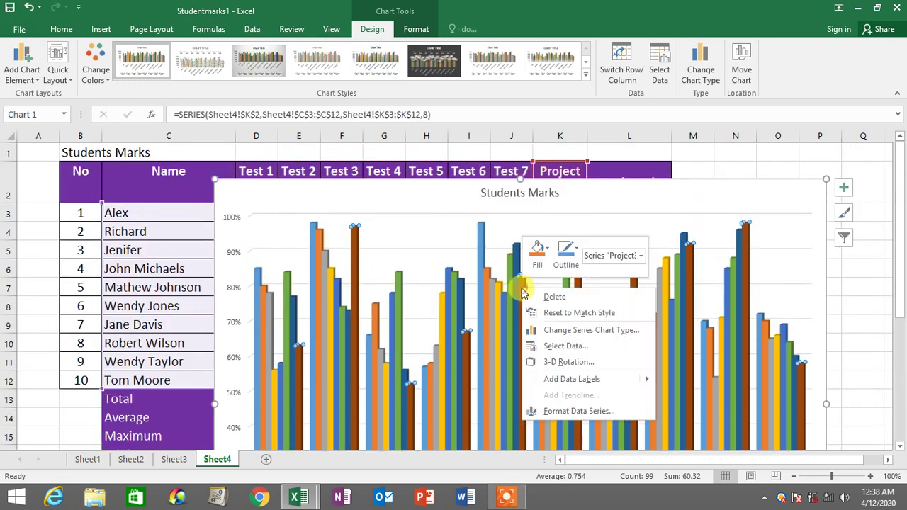
{"action": "left_click", "coordinate": [586, 411]}
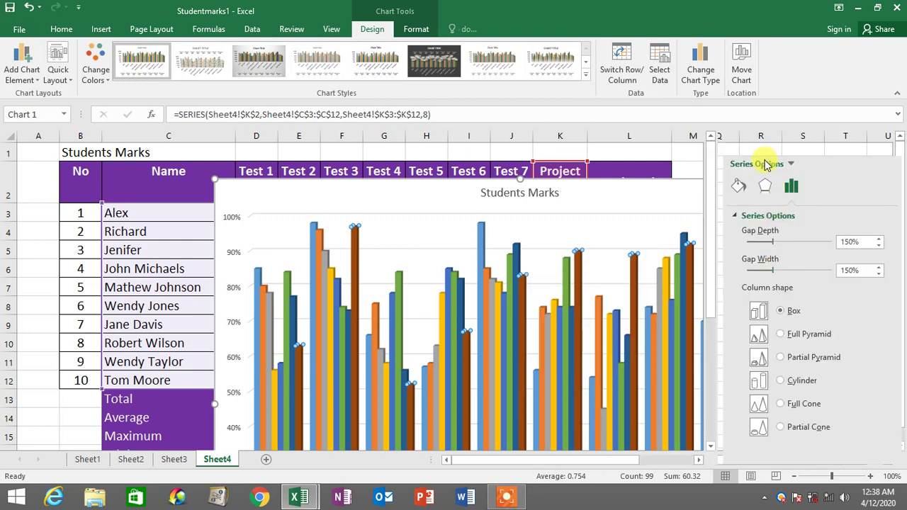
{"action": "left_click", "coordinate": [739, 188]}
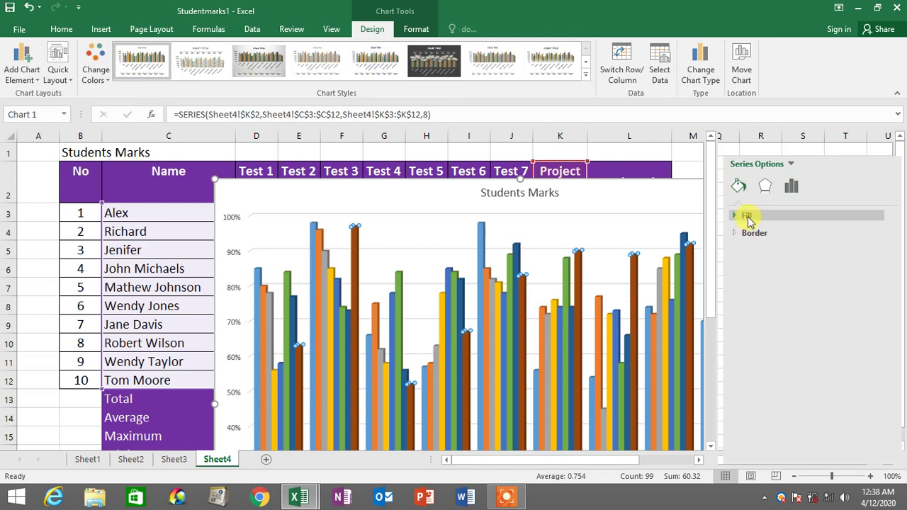
{"action": "left_click", "coordinate": [747, 217]}
{"action": "left_click", "coordinate": [765, 250]}
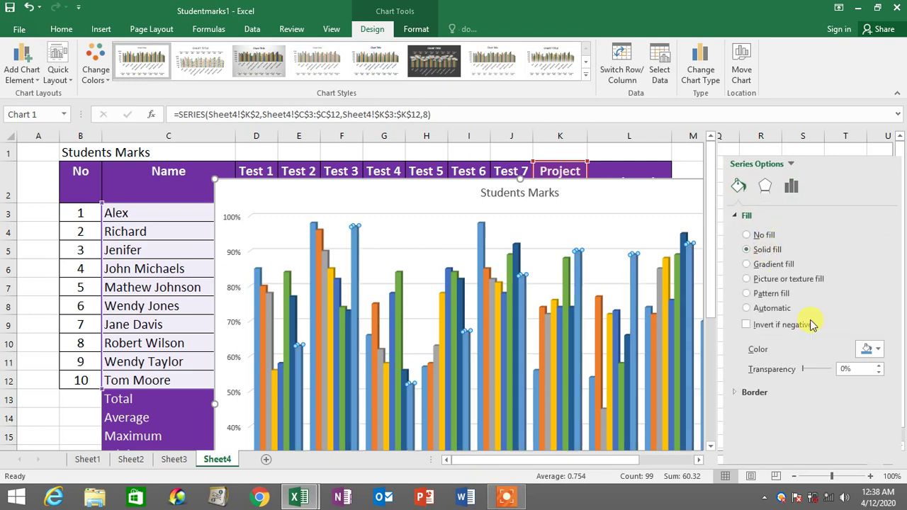
{"action": "left_click", "coordinate": [877, 349]}
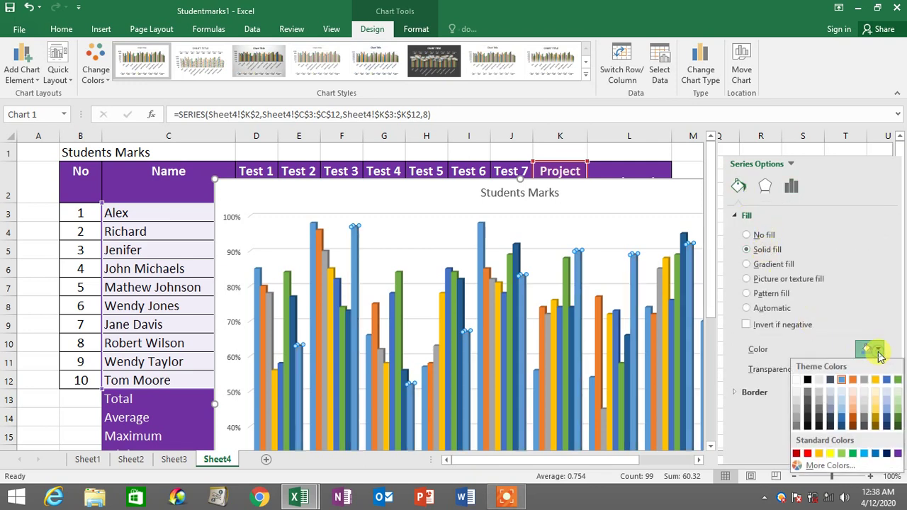
{"action": "left_click", "coordinate": [809, 453]}
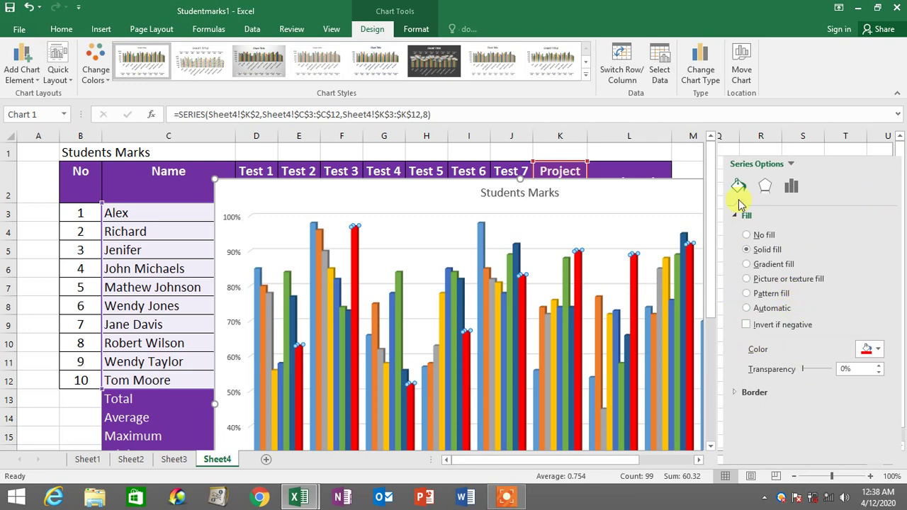
{"action": "left_click", "coordinate": [642, 205]}
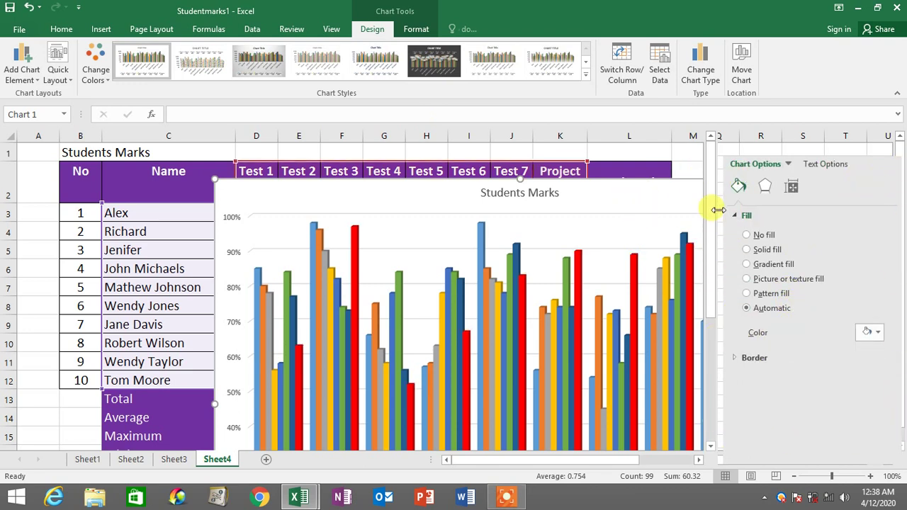
{"action": "left_click", "coordinate": [660, 152]}
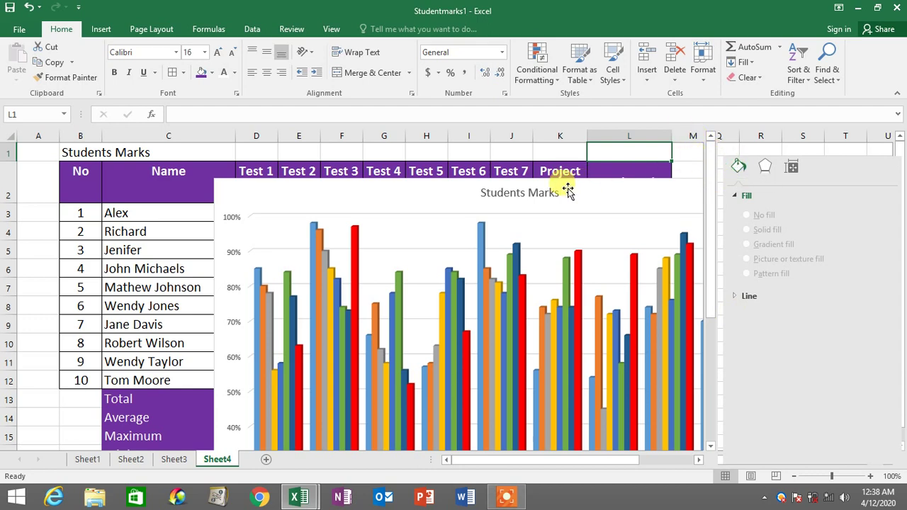
Step: Select the Test 5 series and set its fill to solid purple from Standard Colors
{"action": "left_click", "coordinate": [348, 153]}
{"action": "scroll", "coordinate": [425, 198], "scroll_direction": "down", "scroll_amount": 4}
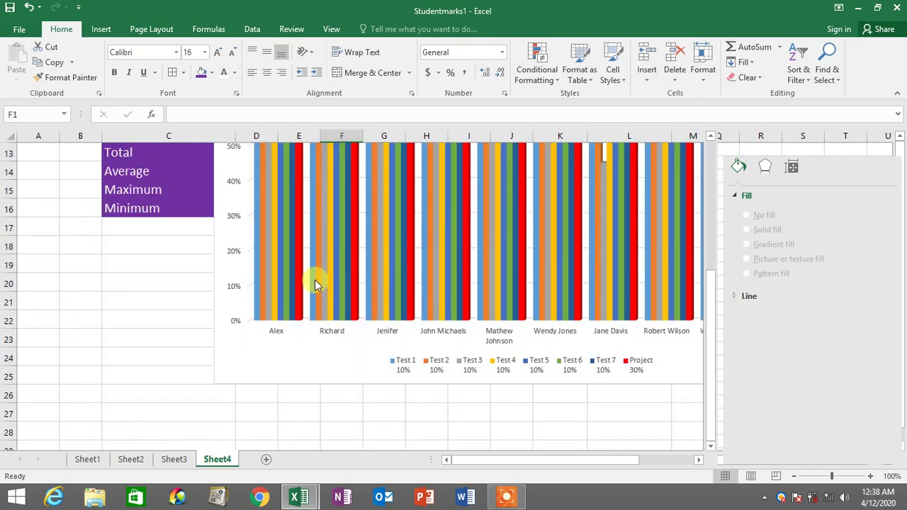
{"action": "left_click", "coordinate": [279, 289]}
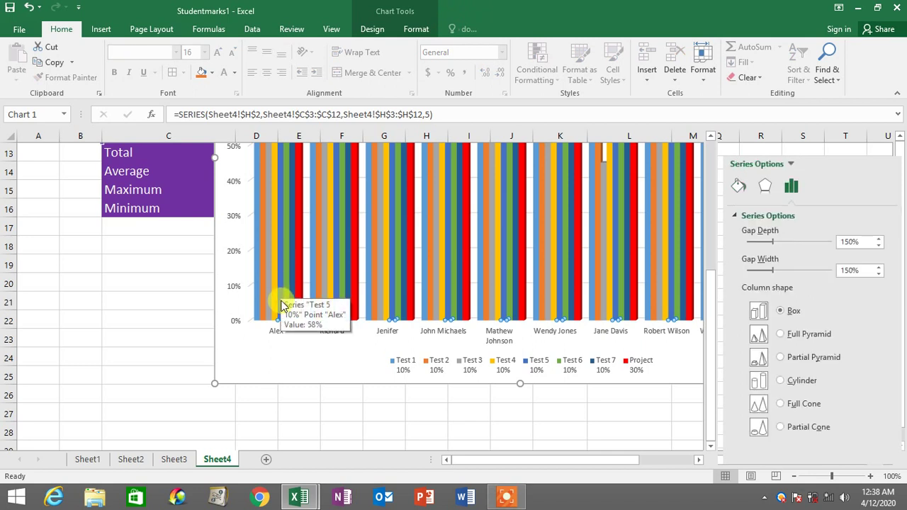
{"action": "left_click", "coordinate": [739, 186]}
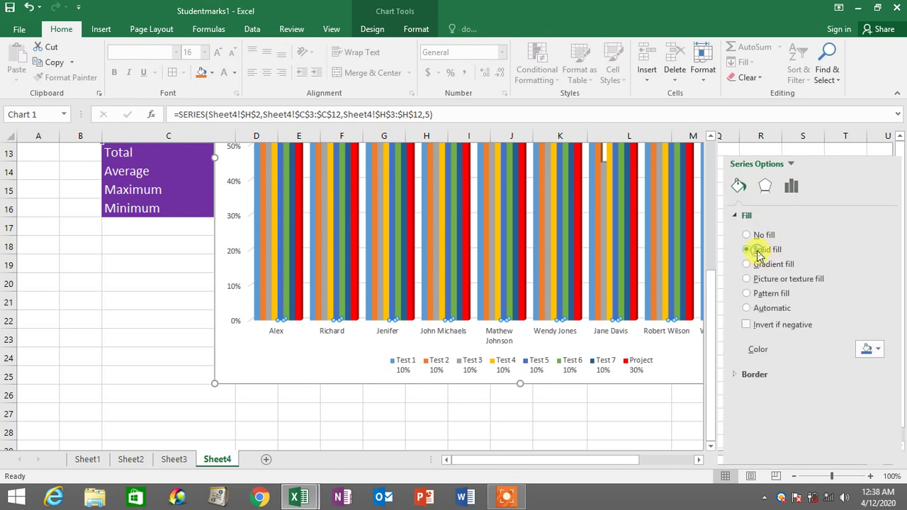
{"action": "left_click", "coordinate": [758, 253]}
{"action": "left_click", "coordinate": [879, 350]}
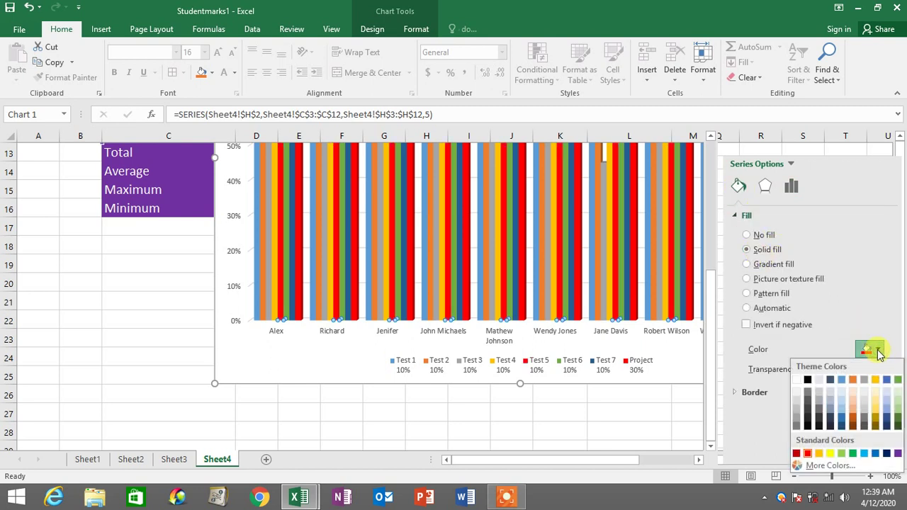
{"action": "left_click", "coordinate": [897, 453]}
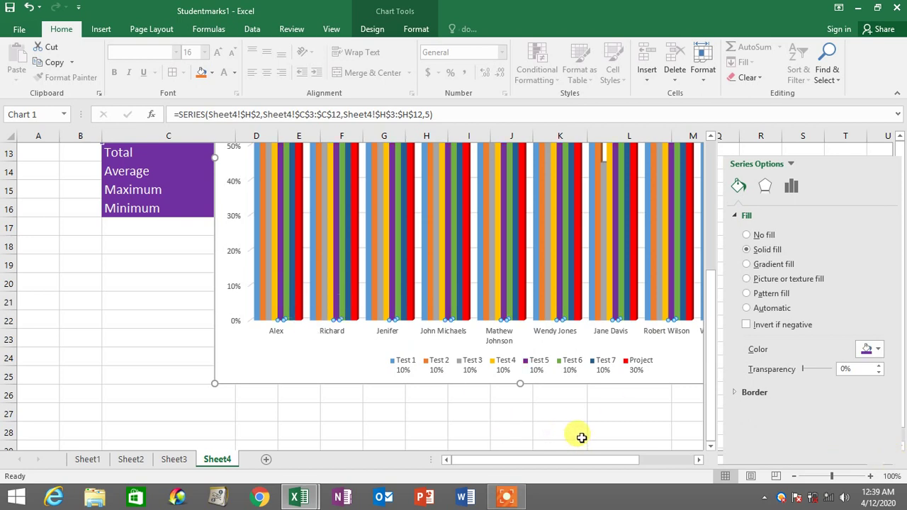
{"action": "left_click", "coordinate": [589, 417]}
{"action": "scroll", "coordinate": [644, 371], "scroll_direction": "up", "scroll_amount": 4}
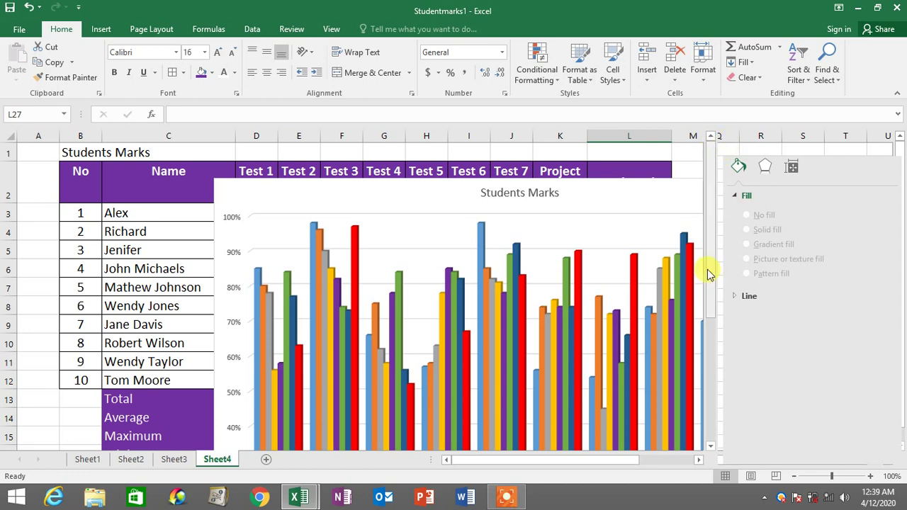
Step: Select the Students Marks chart on Sheet4 and delete it
{"action": "left_click_drag", "start_coordinate": [708, 263], "coordinate": [714, 413]}
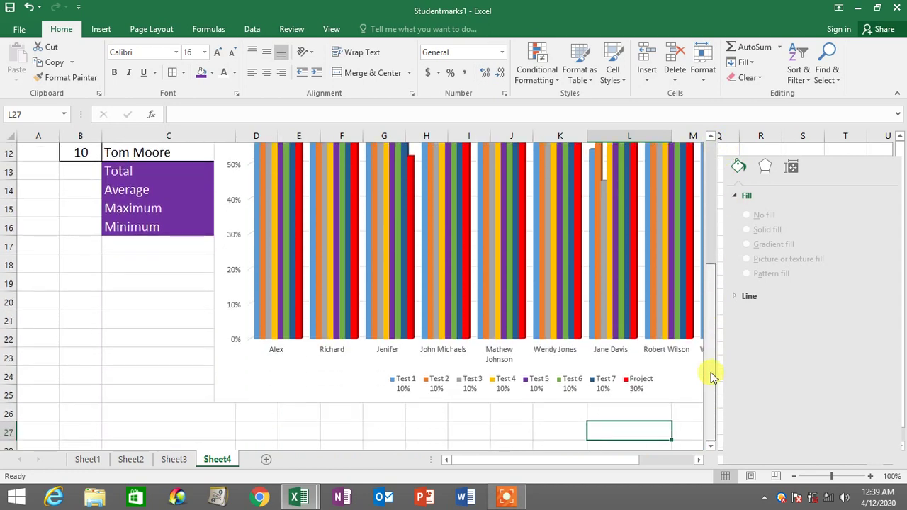
{"action": "left_click_drag", "start_coordinate": [711, 372], "coordinate": [711, 249]}
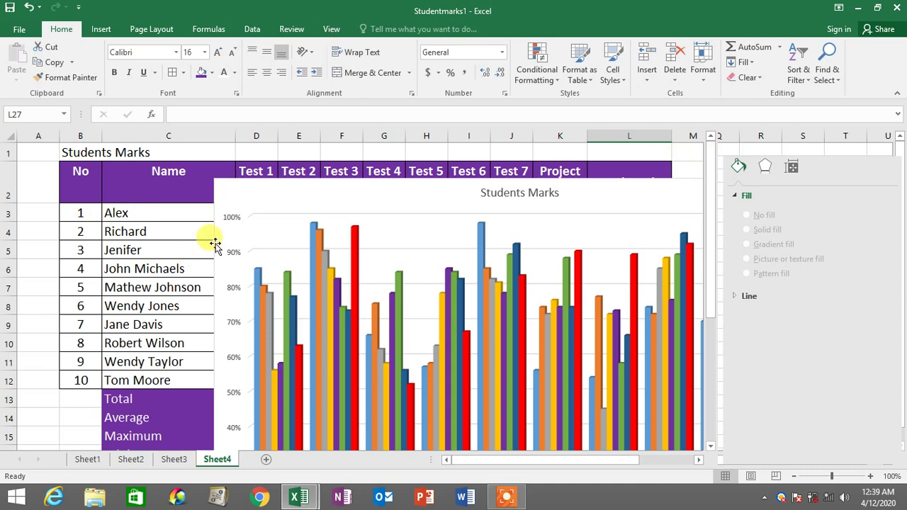
{"action": "left_click", "coordinate": [260, 187]}
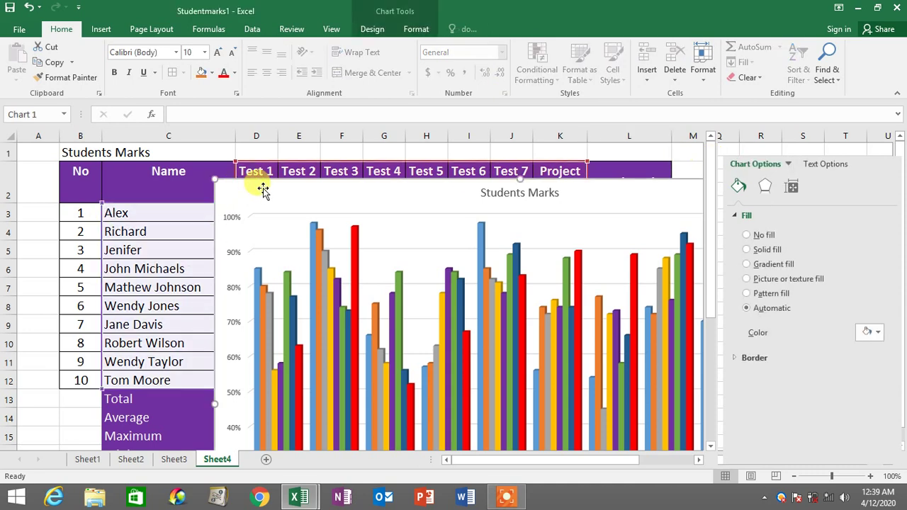
{"action": "key", "text": "Delete"}
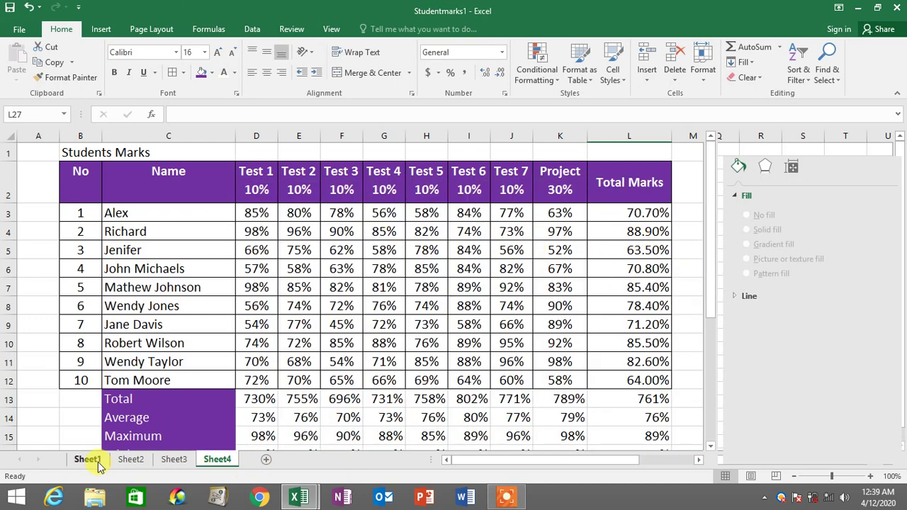
{"action": "scroll", "coordinate": [639, 199], "scroll_direction": "down", "scroll_amount": 2}
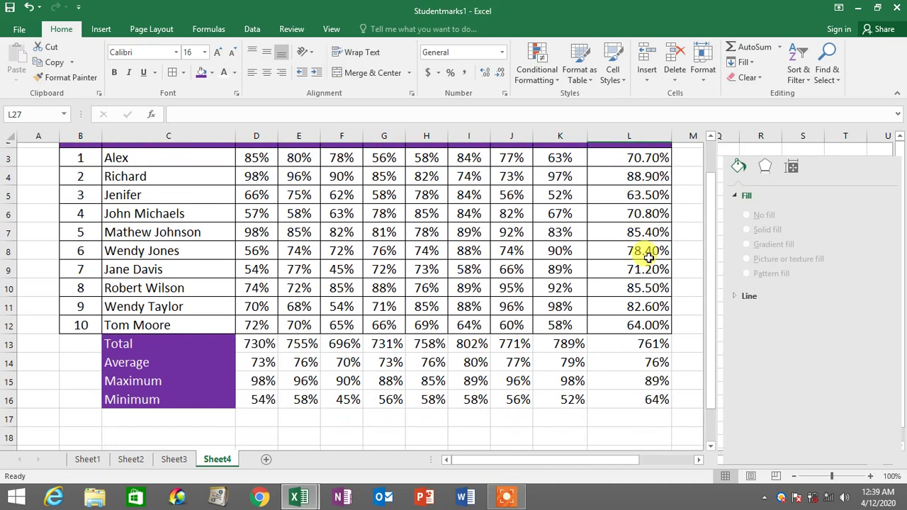
{"action": "scroll", "coordinate": [646, 258], "scroll_direction": "up", "scroll_amount": 2}
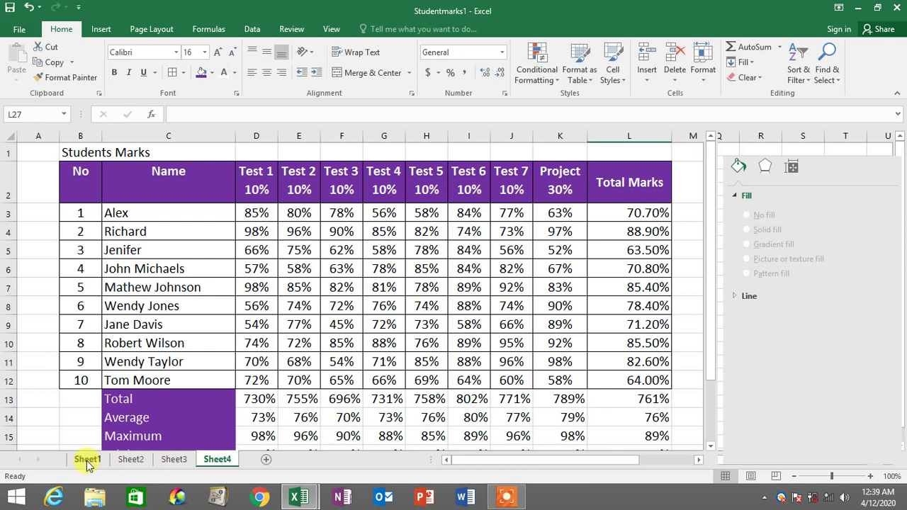
Step: Switch to Sheet2 and repeatedly select and deselect the timetable range from B1 to I8
{"action": "left_click", "coordinate": [129, 460]}
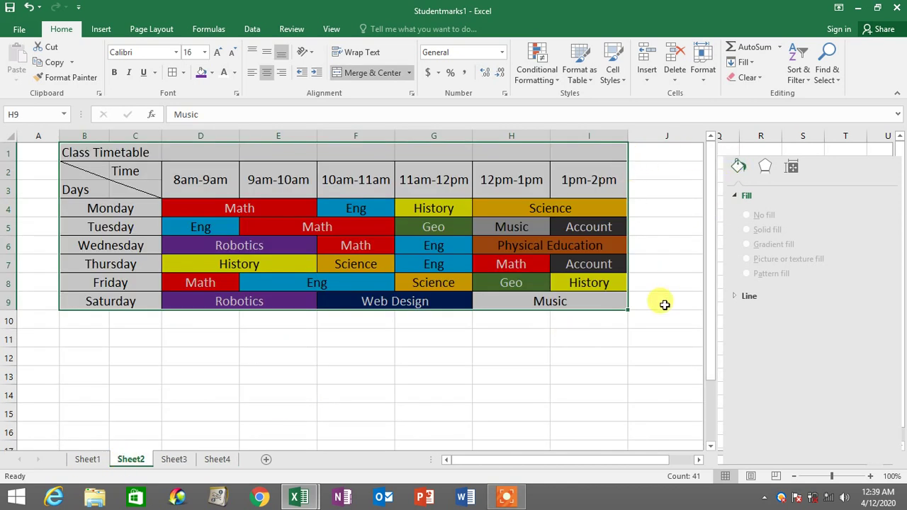
{"action": "left_click", "coordinate": [632, 316]}
{"action": "left_click_drag", "start_coordinate": [95, 146], "coordinate": [581, 290]}
{"action": "left_click", "coordinate": [511, 357]}
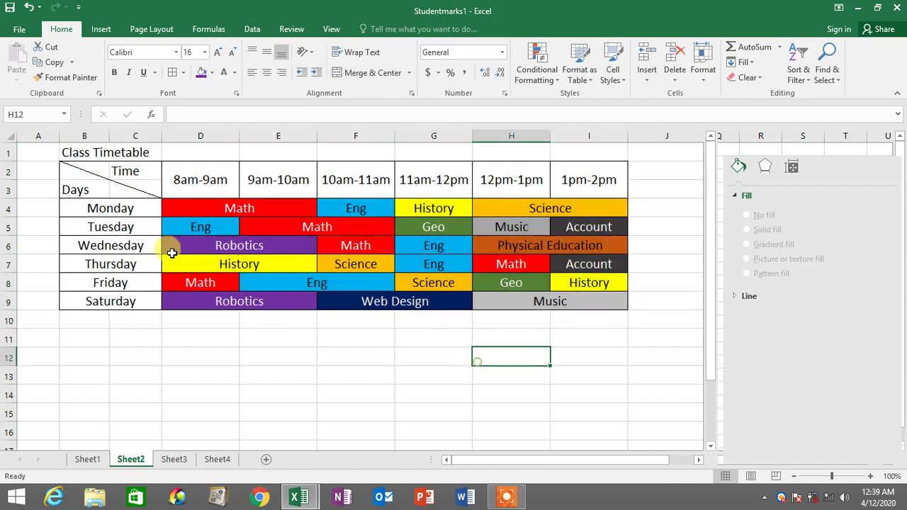
{"action": "left_click_drag", "start_coordinate": [95, 150], "coordinate": [582, 304]}
{"action": "left_click", "coordinate": [396, 357]}
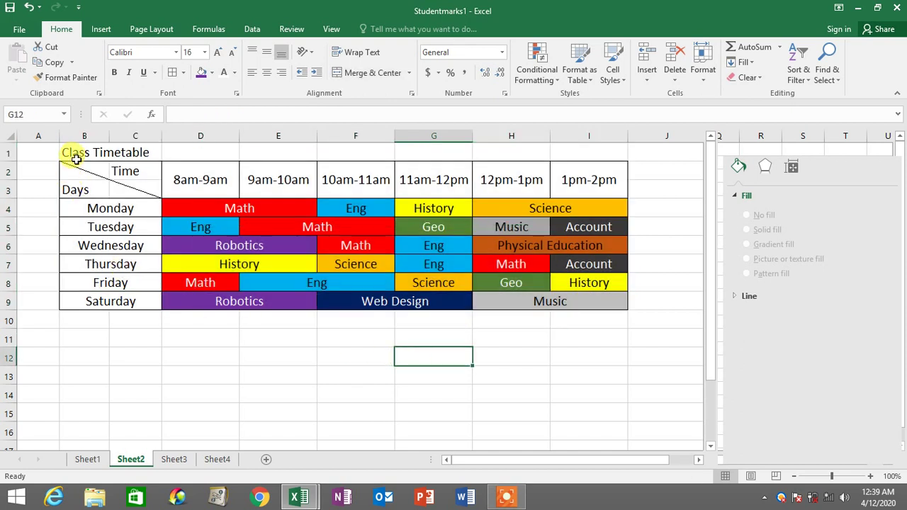
{"action": "left_click_drag", "start_coordinate": [75, 154], "coordinate": [580, 309]}
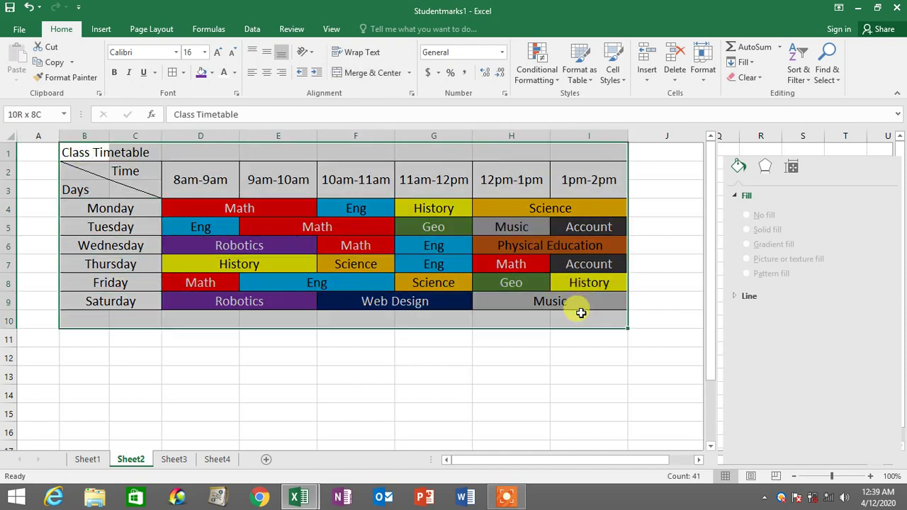
{"action": "left_click", "coordinate": [680, 228]}
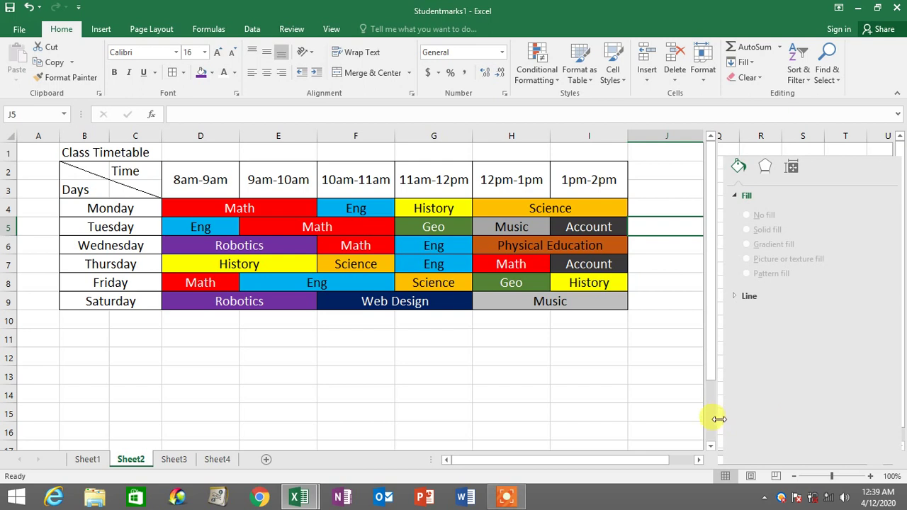
Step: Resize and undock the formatting pane, close it, then reselect the whole timetable
{"action": "left_click_drag", "start_coordinate": [719, 418], "coordinate": [901, 398]}
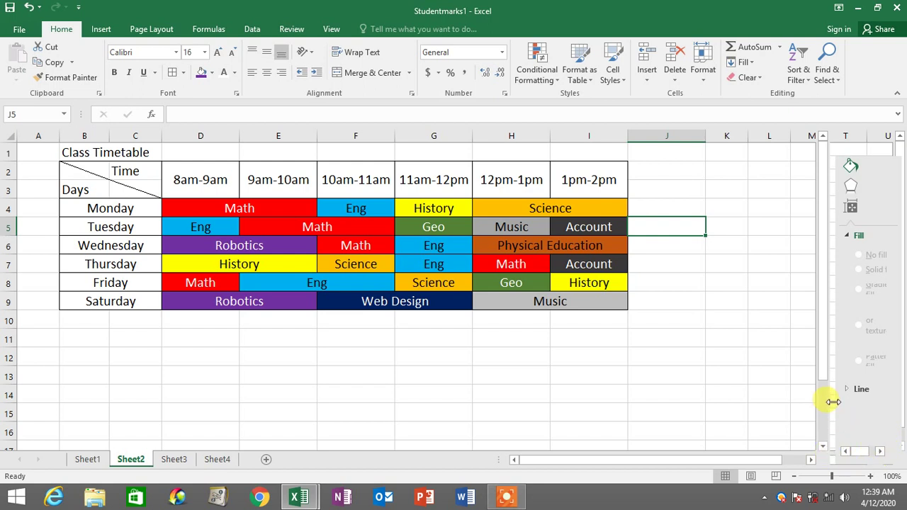
{"action": "left_click_drag", "start_coordinate": [833, 401], "coordinate": [635, 389]}
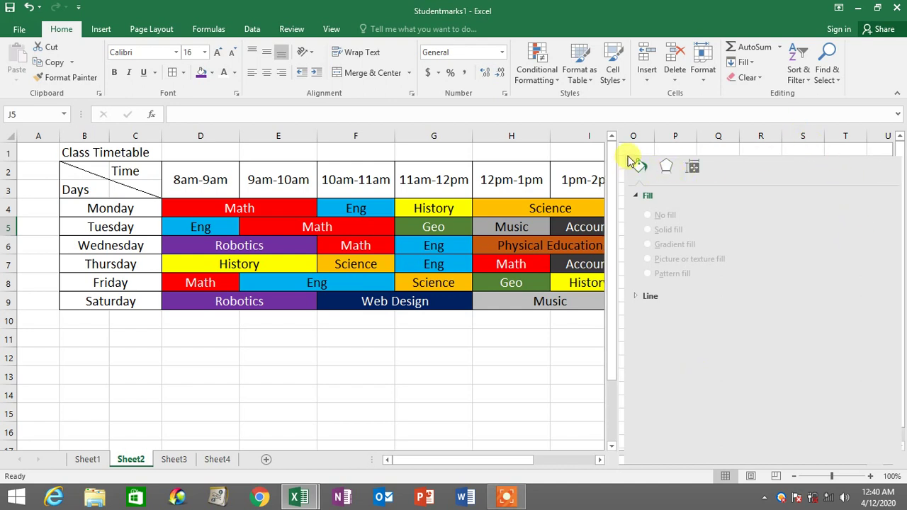
{"action": "left_click_drag", "start_coordinate": [627, 155], "coordinate": [664, 155]}
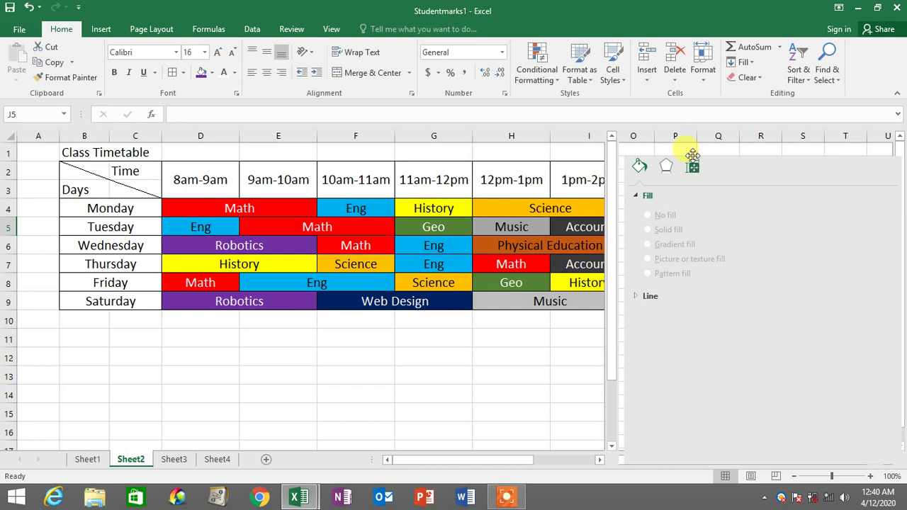
{"action": "left_click_drag", "start_coordinate": [678, 155], "coordinate": [516, 267]}
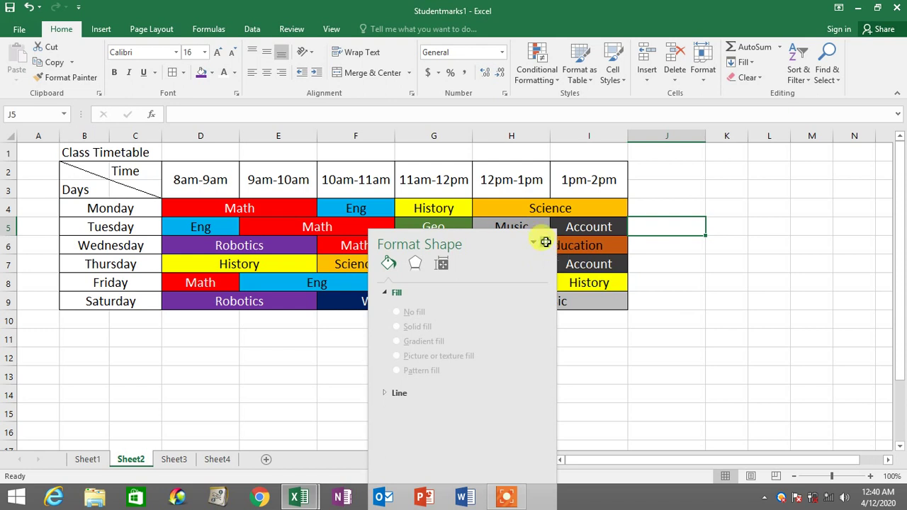
{"action": "left_click", "coordinate": [544, 244]}
{"action": "left_click_drag", "start_coordinate": [86, 169], "coordinate": [500, 293]}
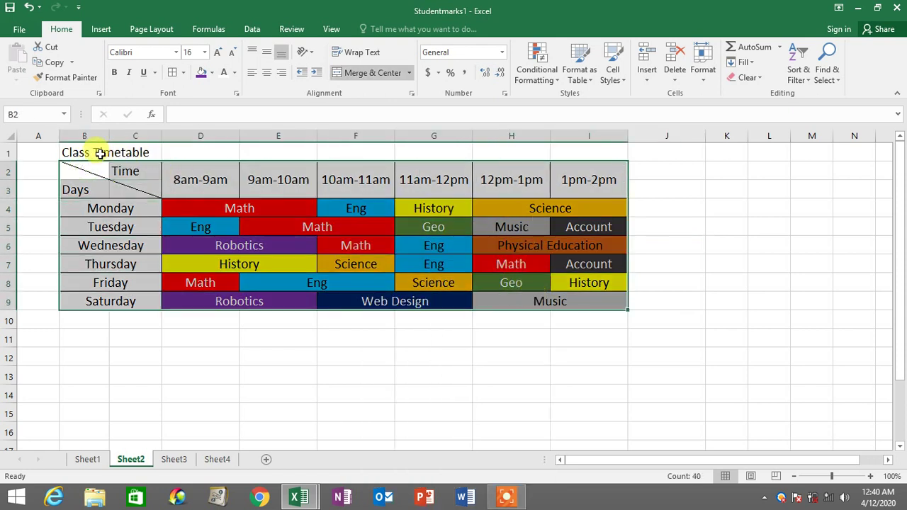
{"action": "left_click_drag", "start_coordinate": [85, 151], "coordinate": [543, 292]}
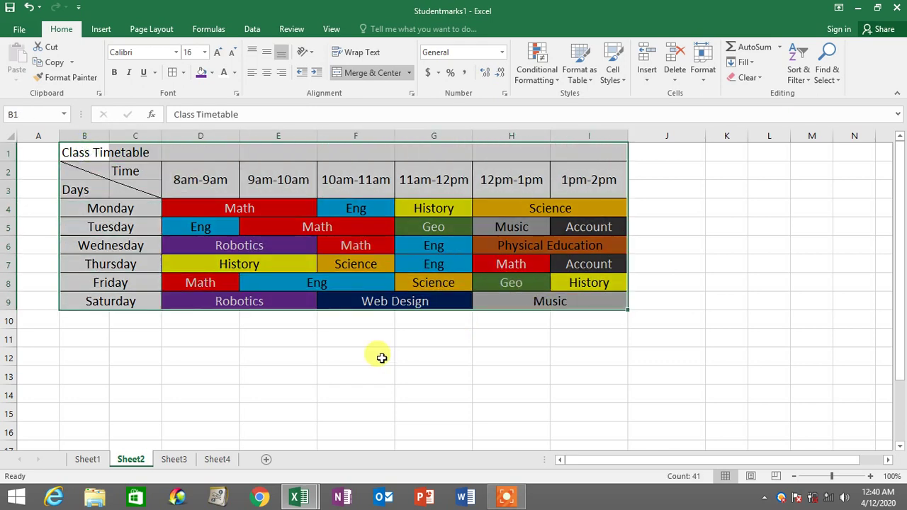
{"action": "left_click", "coordinate": [306, 374]}
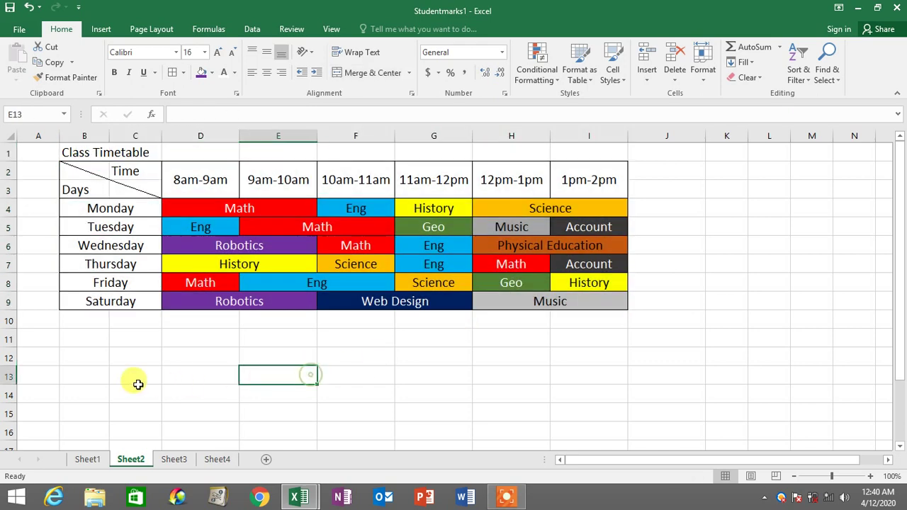
Step: On Sheet4, select the Students Marks table B1:L15, then deselect it
{"action": "left_click", "coordinate": [212, 459]}
{"action": "scroll", "coordinate": [652, 284], "scroll_direction": "down", "scroll_amount": 2}
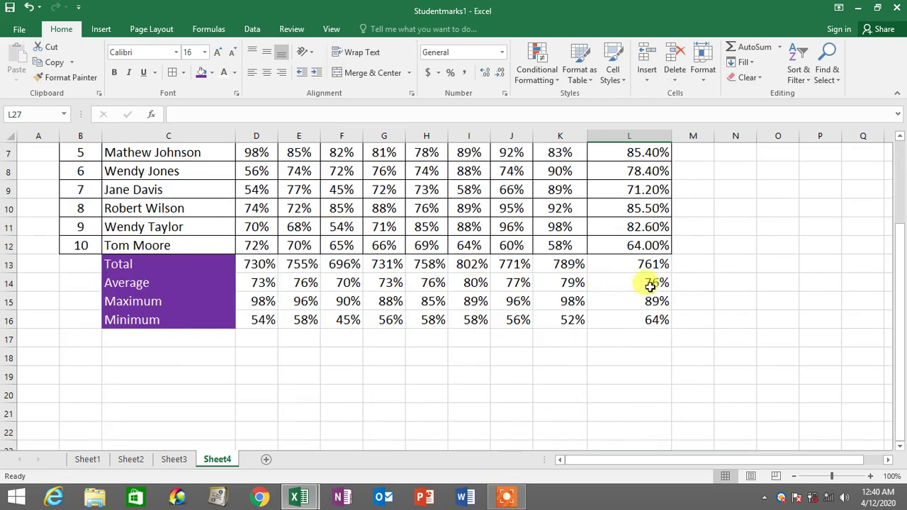
{"action": "scroll", "coordinate": [340, 251], "scroll_direction": "up", "scroll_amount": 2}
{"action": "left_click_drag", "start_coordinate": [78, 155], "coordinate": [626, 430]}
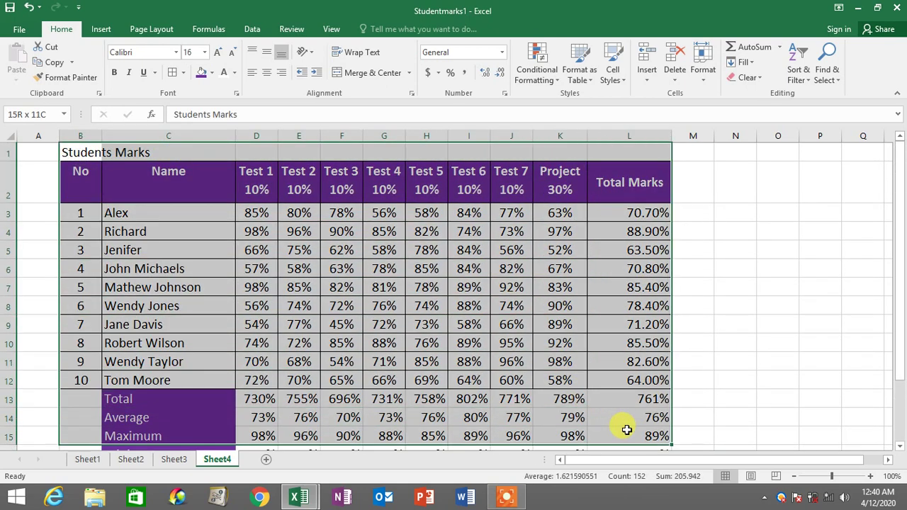
{"action": "scroll", "coordinate": [482, 331], "scroll_direction": "down", "scroll_amount": 1}
{"action": "left_click", "coordinate": [496, 338]}
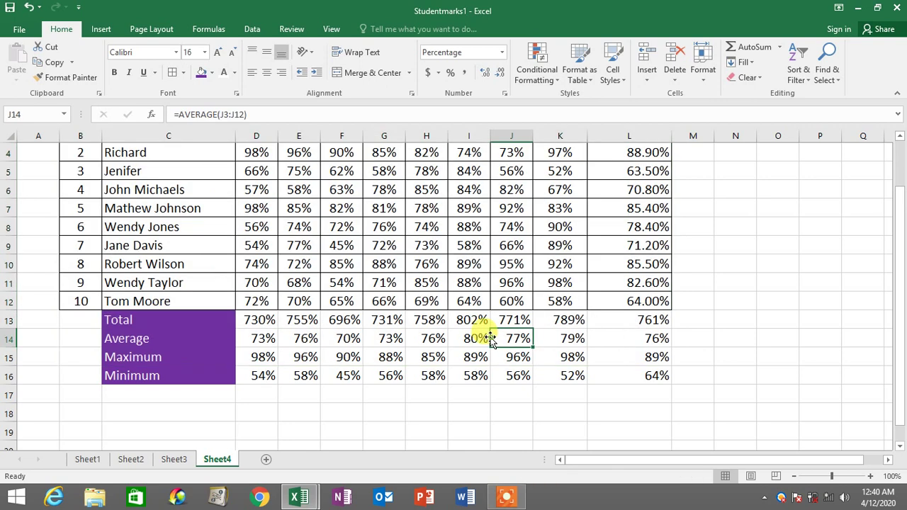
Step: Add a new sheet and set font size 16 for all its cells
{"action": "left_click", "coordinate": [267, 461]}
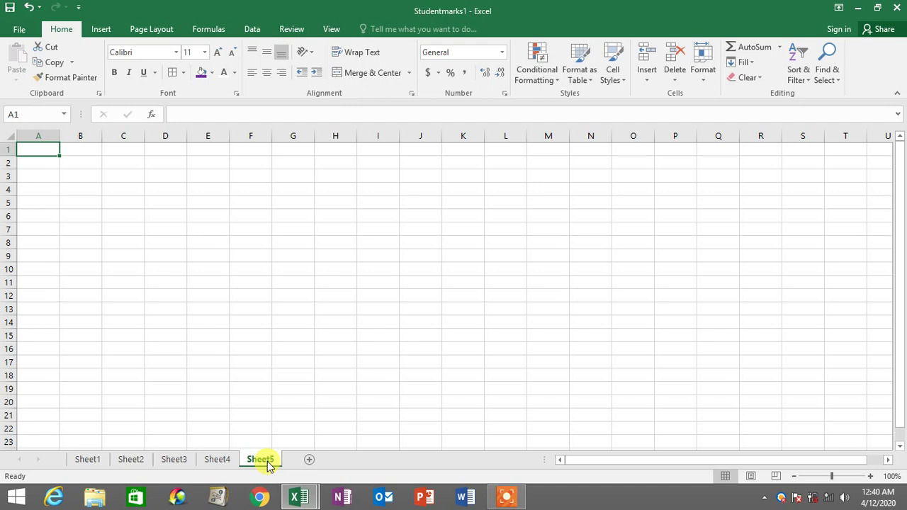
{"action": "left_click", "coordinate": [10, 133]}
{"action": "left_click", "coordinate": [205, 53]}
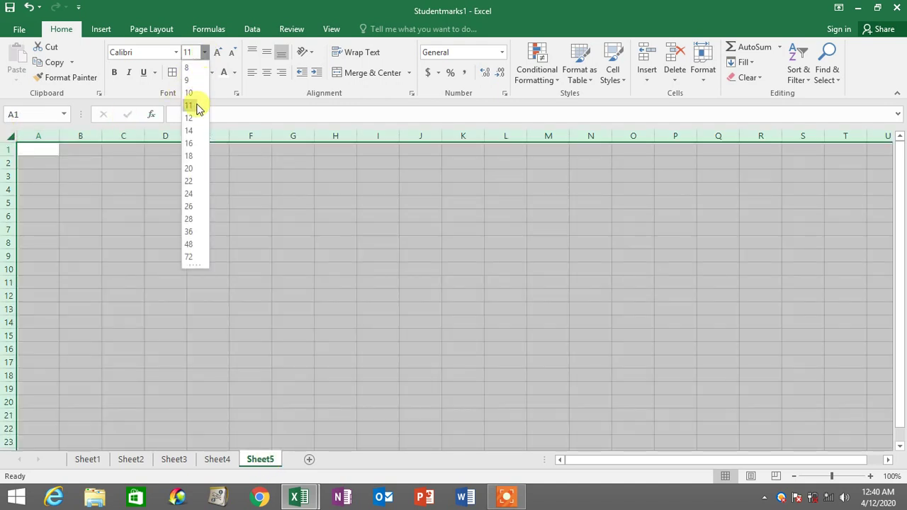
{"action": "left_click", "coordinate": [188, 145]}
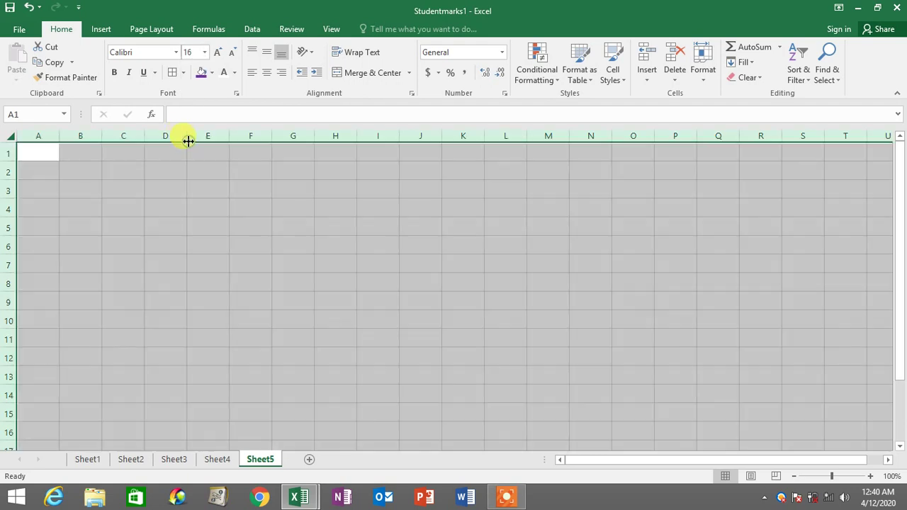
{"action": "left_click", "coordinate": [177, 209]}
{"action": "left_click", "coordinate": [190, 188]}
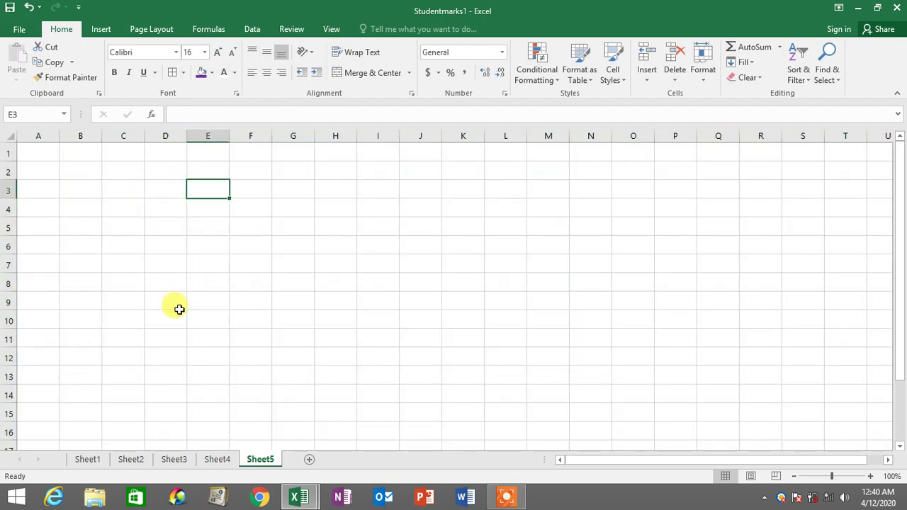
Step: Select a range on the new sheet, then return to Sheet2's title cell B1
{"action": "left_click_drag", "start_coordinate": [49, 154], "coordinate": [496, 307]}
{"action": "left_click", "coordinate": [336, 339]}
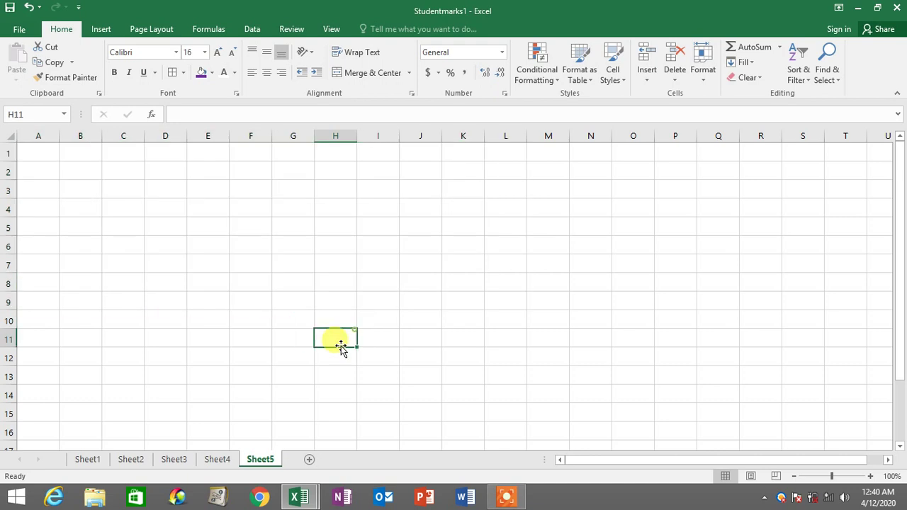
{"action": "left_click", "coordinate": [126, 461]}
{"action": "left_click", "coordinate": [74, 152]}
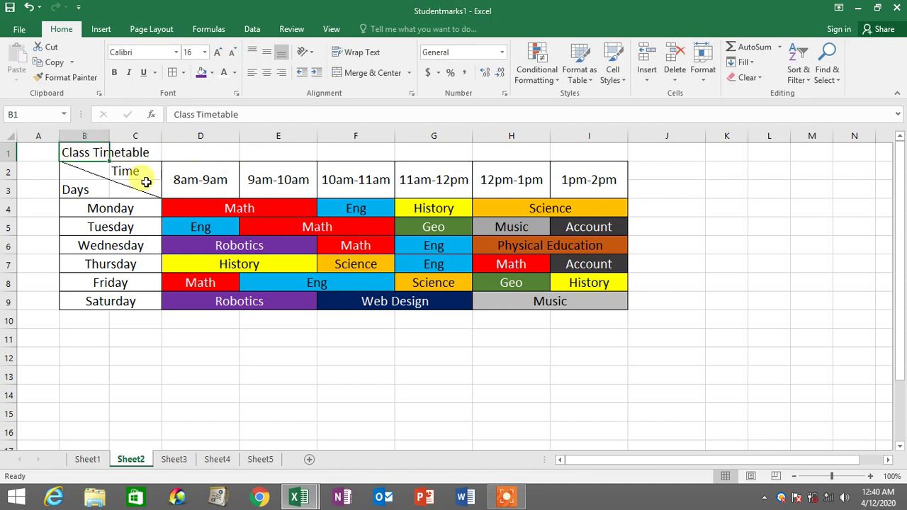
Step: Type 'Class Timetable' into cell B1 of Sheet5, then switch back to Sheet2
{"action": "left_click", "coordinate": [258, 460]}
{"action": "left_click", "coordinate": [83, 153]}
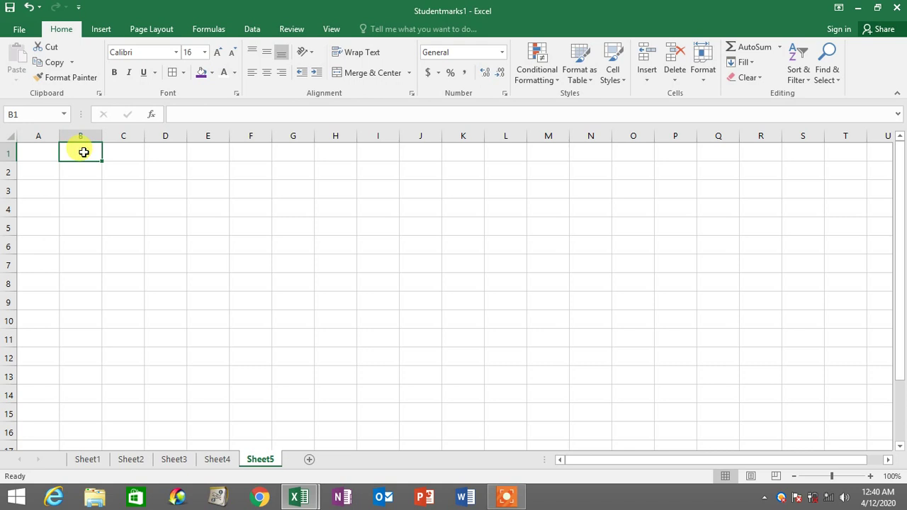
{"action": "type", "text": "Class Timetable"}
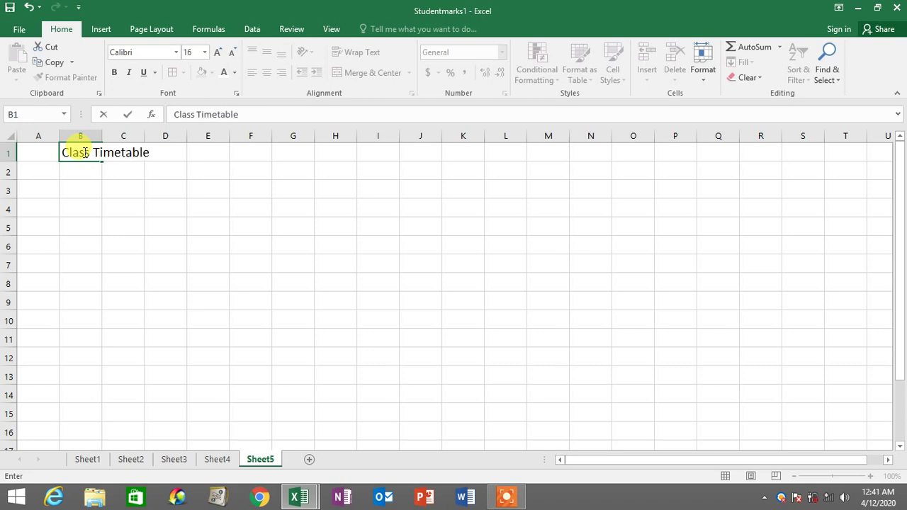
{"action": "key", "text": "Return"}
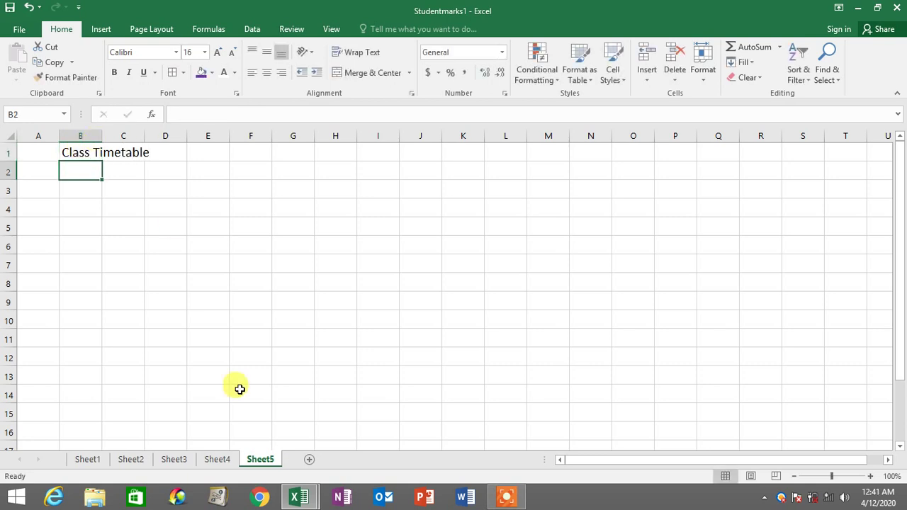
{"action": "left_click", "coordinate": [131, 461]}
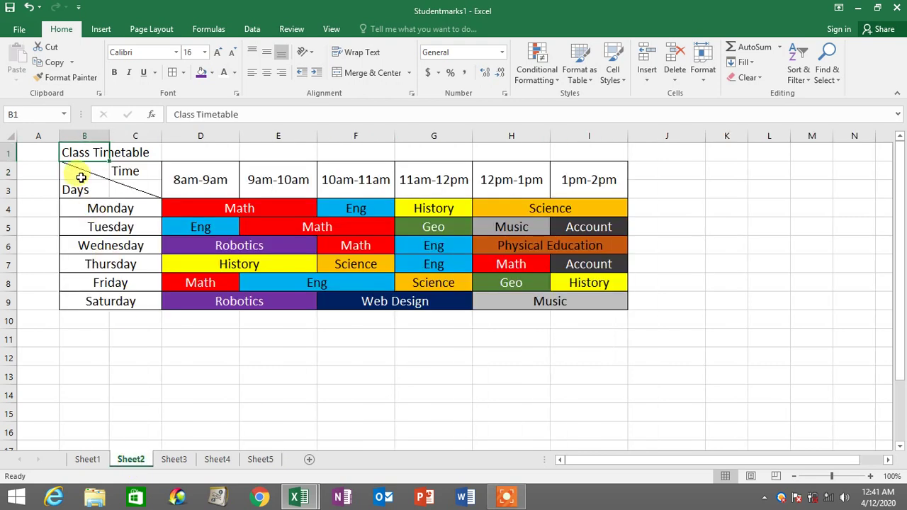
{"action": "left_click", "coordinate": [134, 171]}
{"action": "left_click_drag", "start_coordinate": [73, 177], "coordinate": [142, 299]}
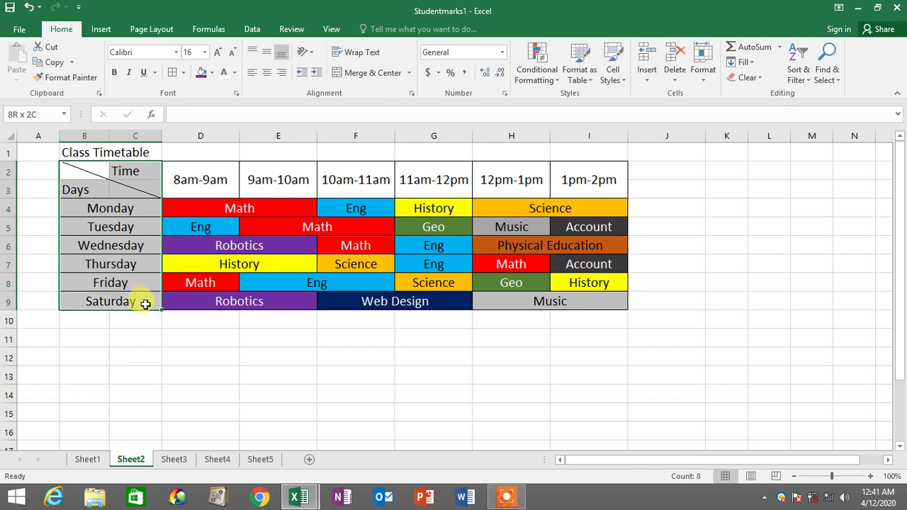
{"action": "left_click", "coordinate": [69, 172]}
{"action": "left_click", "coordinate": [125, 170]}
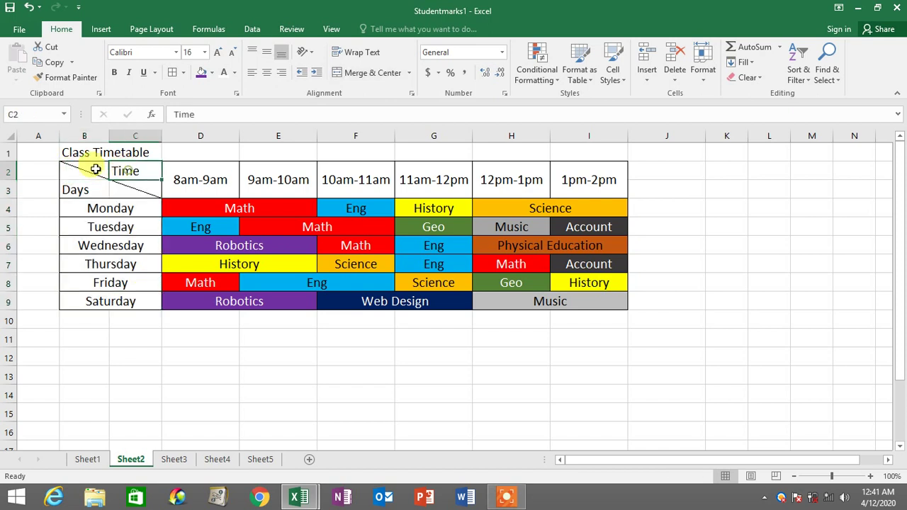
{"action": "left_click", "coordinate": [86, 170]}
{"action": "left_click", "coordinate": [124, 171]}
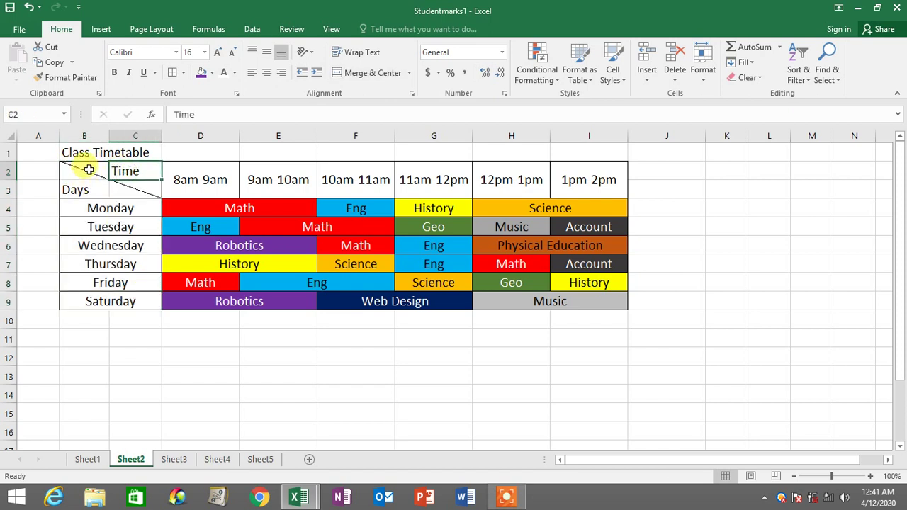
{"action": "left_click", "coordinate": [81, 169]}
{"action": "left_click", "coordinate": [127, 169]}
{"action": "left_click", "coordinate": [82, 187]}
{"action": "left_click", "coordinate": [87, 170]}
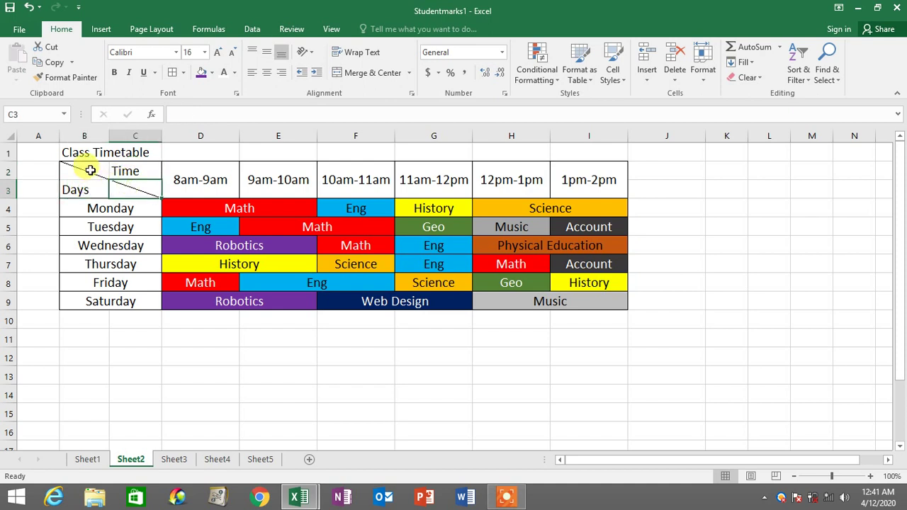
{"action": "left_click", "coordinate": [132, 170]}
{"action": "left_click", "coordinate": [82, 177]}
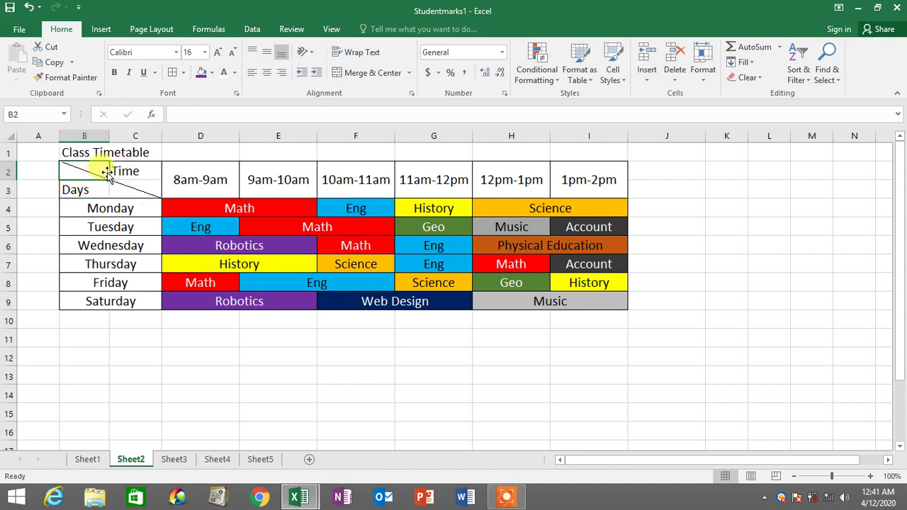
{"action": "left_click", "coordinate": [125, 167]}
{"action": "left_click_drag", "start_coordinate": [83, 167], "coordinate": [140, 193]}
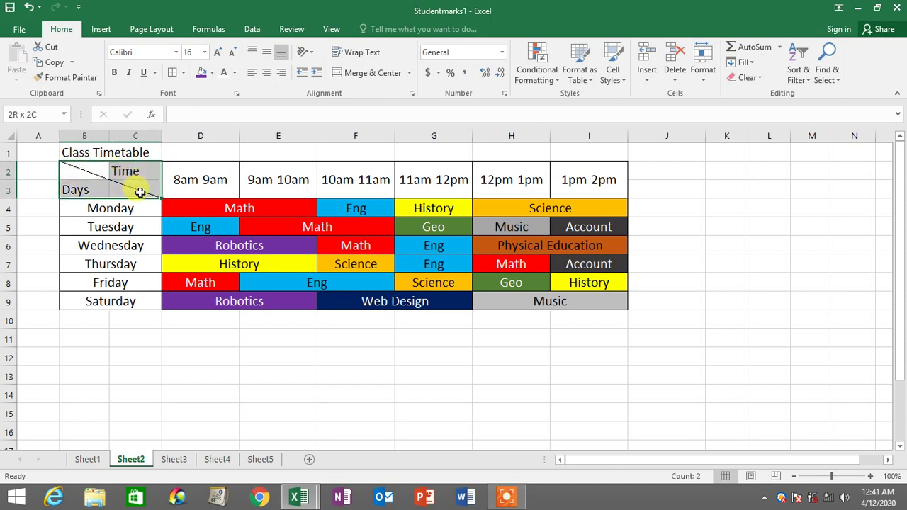
{"action": "left_click", "coordinate": [125, 172]}
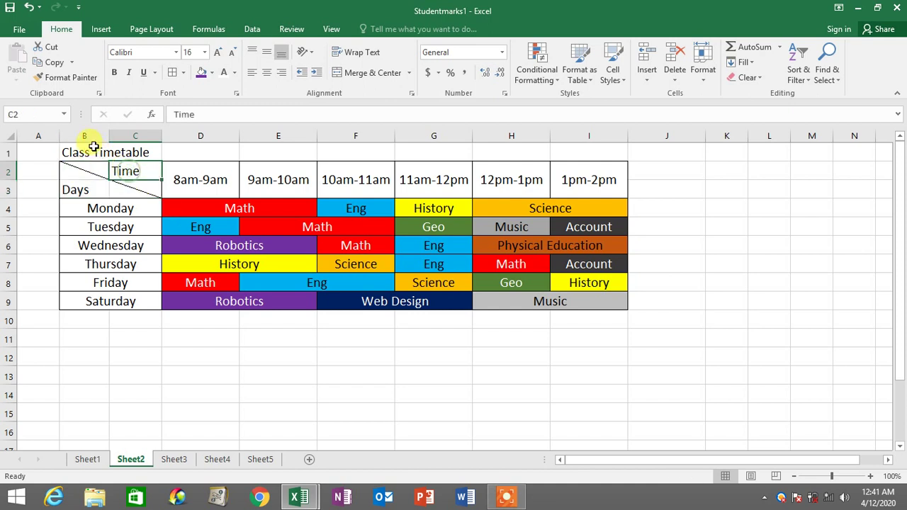
{"action": "left_click_drag", "start_coordinate": [91, 168], "coordinate": [580, 302]}
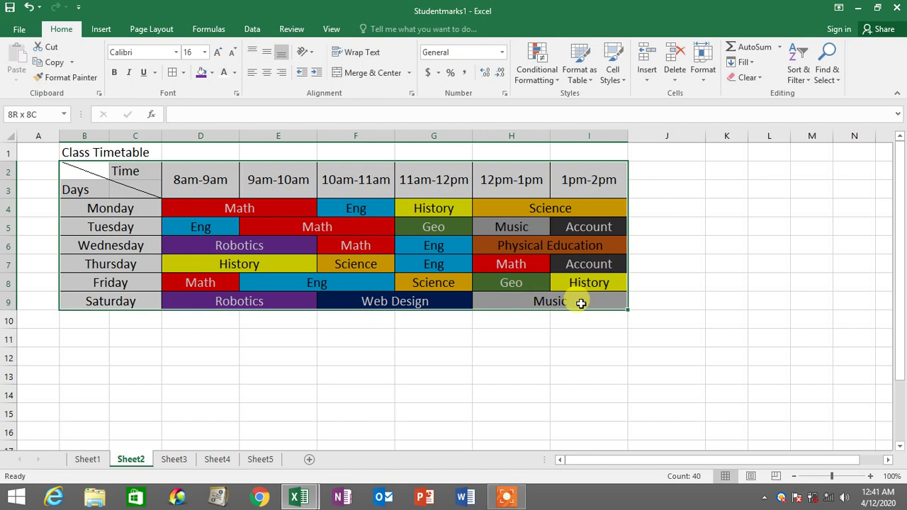
{"action": "left_click", "coordinate": [570, 340]}
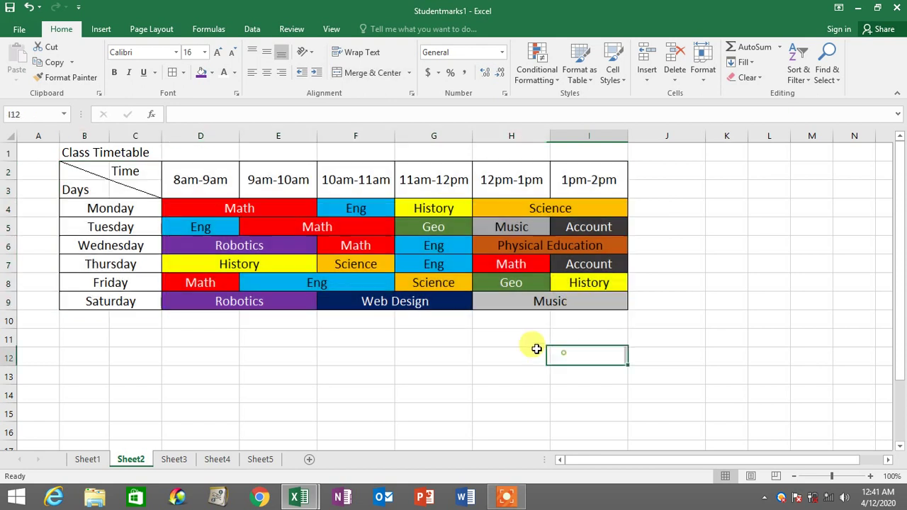
{"action": "left_click", "coordinate": [78, 169]}
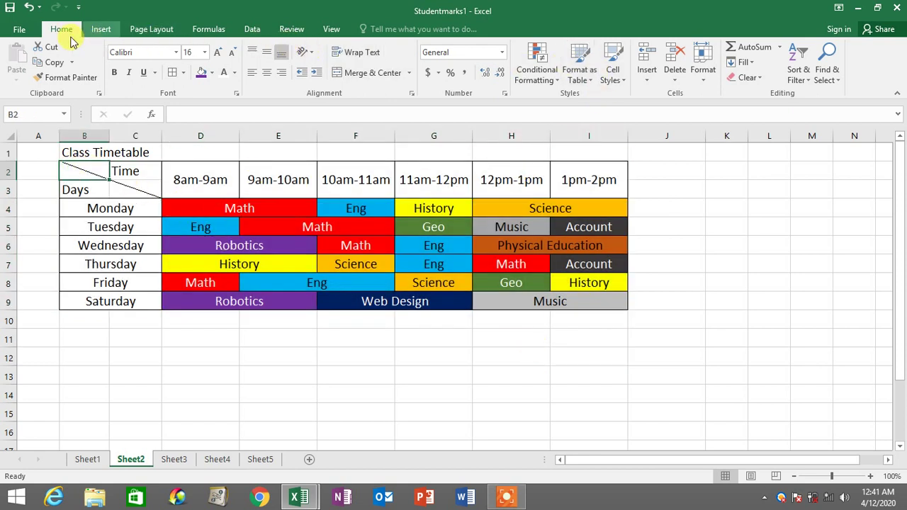
{"action": "left_click", "coordinate": [705, 75]}
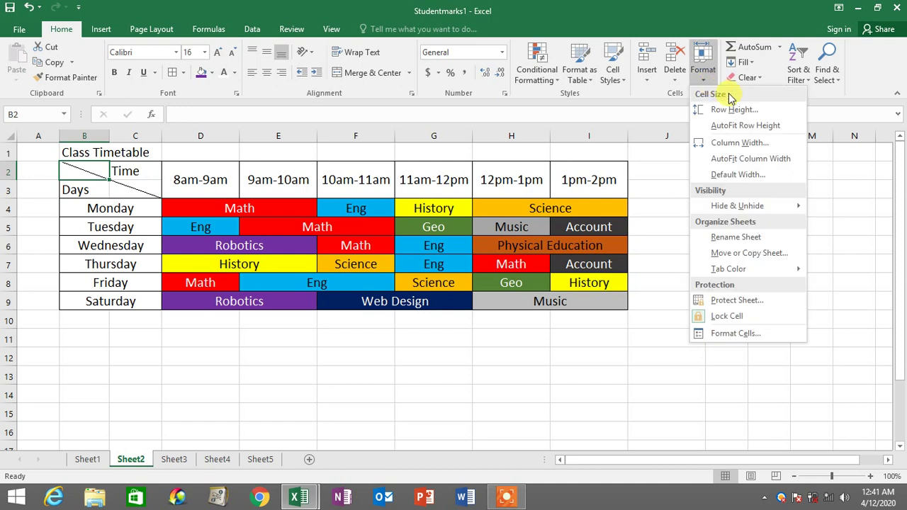
{"action": "left_click", "coordinate": [744, 142]}
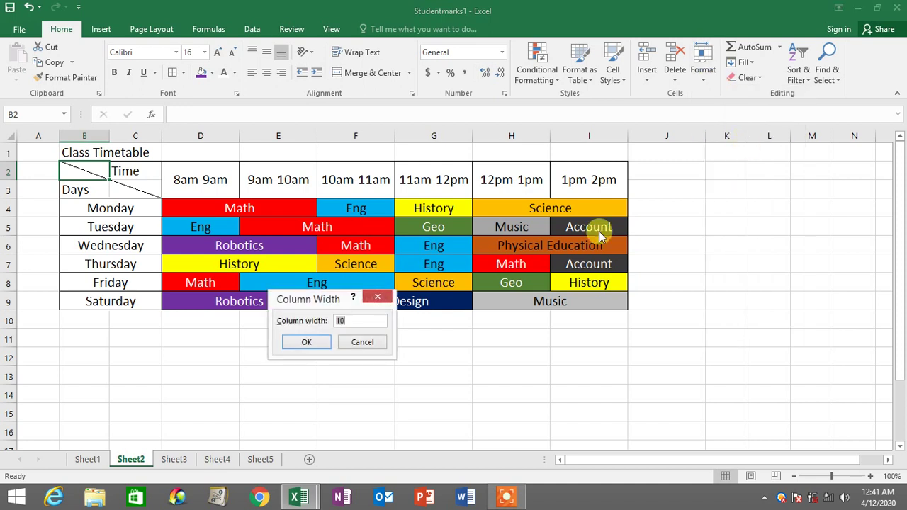
{"action": "left_click", "coordinate": [308, 345]}
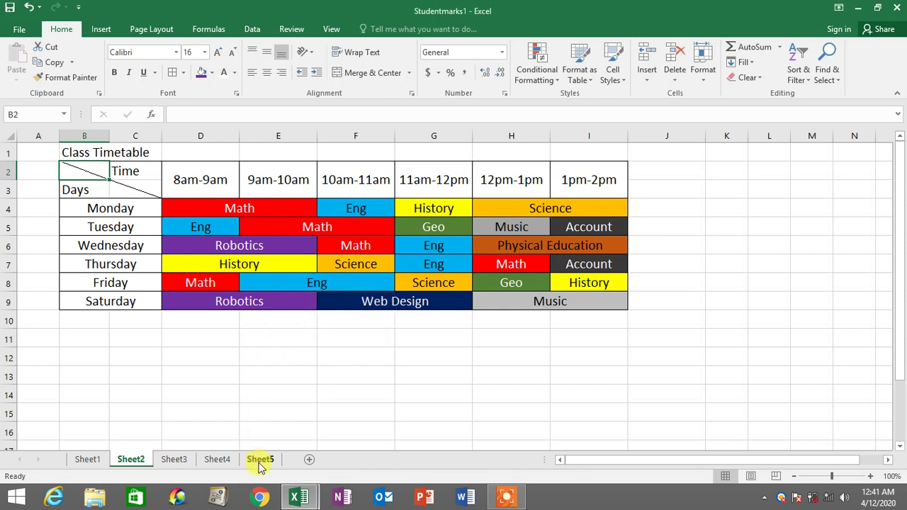
Step: Set the column width of B2:P13 on Sheet5 to 10
{"action": "left_click", "coordinate": [260, 460]}
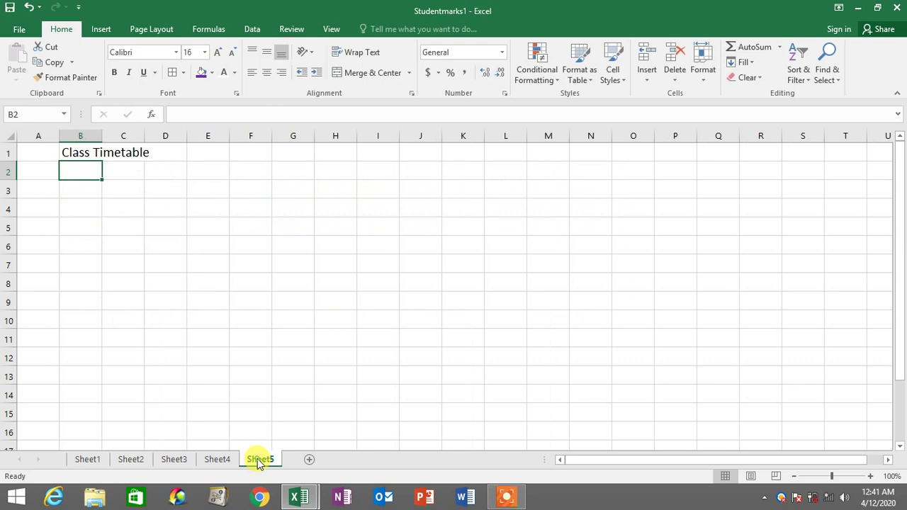
{"action": "left_click", "coordinate": [213, 285]}
{"action": "left_click_drag", "start_coordinate": [75, 172], "coordinate": [690, 375]}
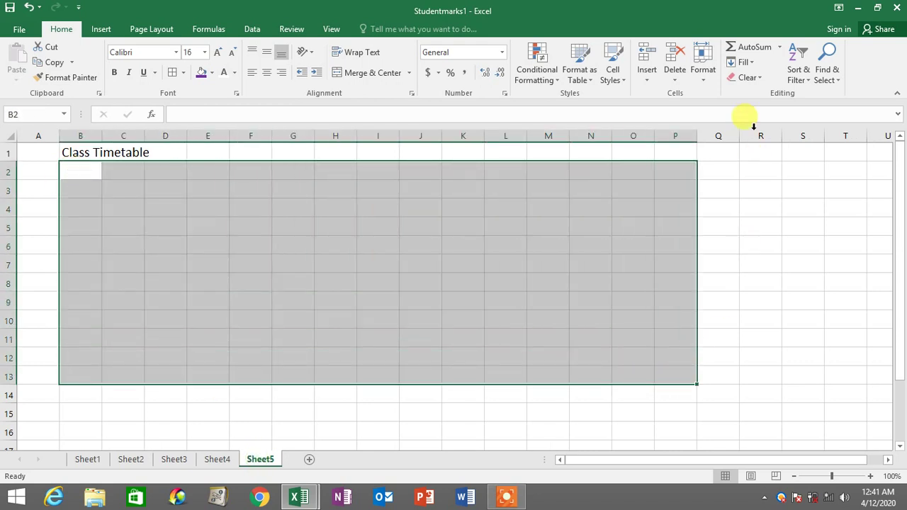
{"action": "left_click", "coordinate": [705, 79]}
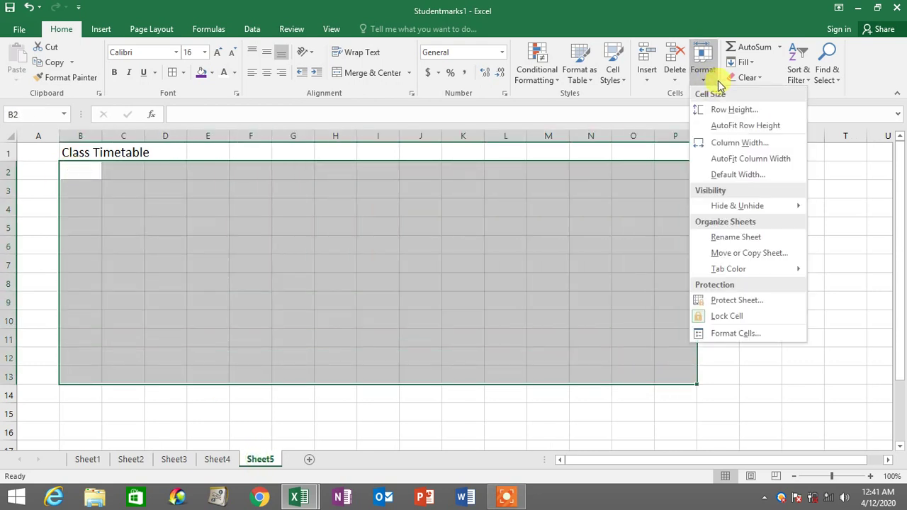
{"action": "left_click", "coordinate": [741, 144]}
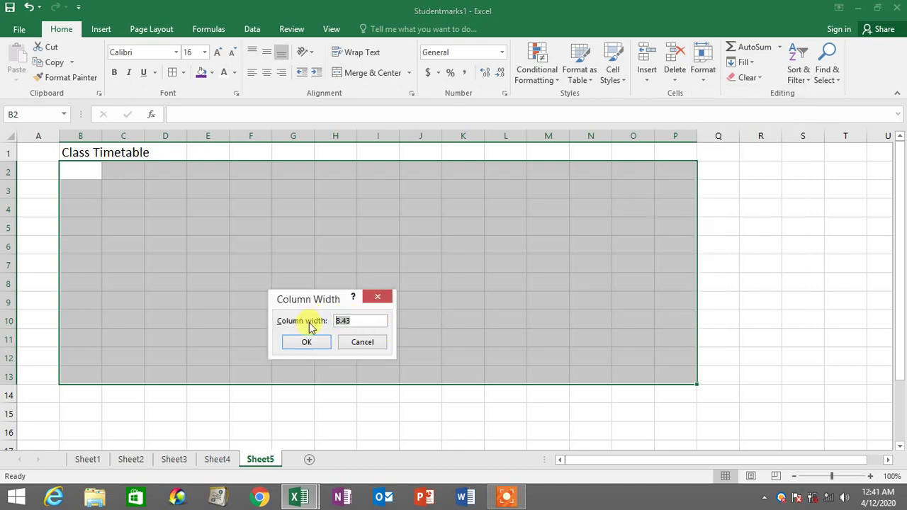
{"action": "type", "text": "0"}
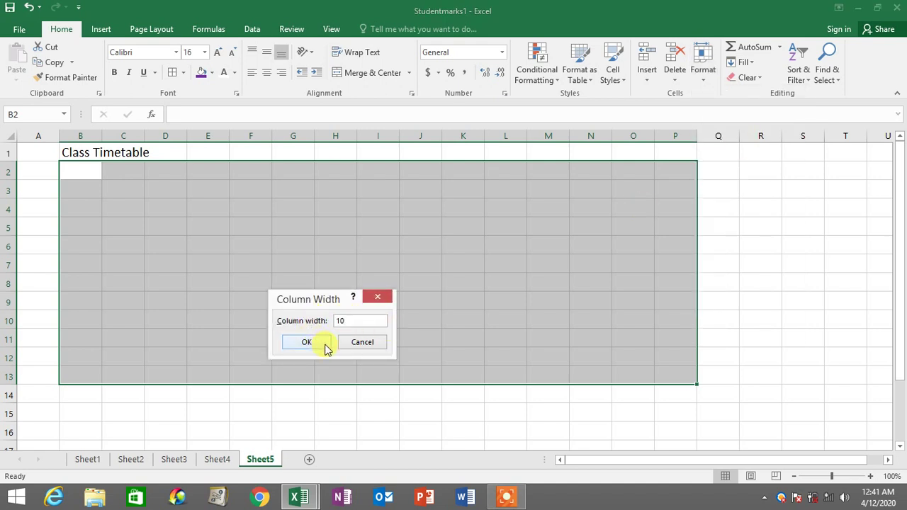
{"action": "left_click", "coordinate": [325, 347]}
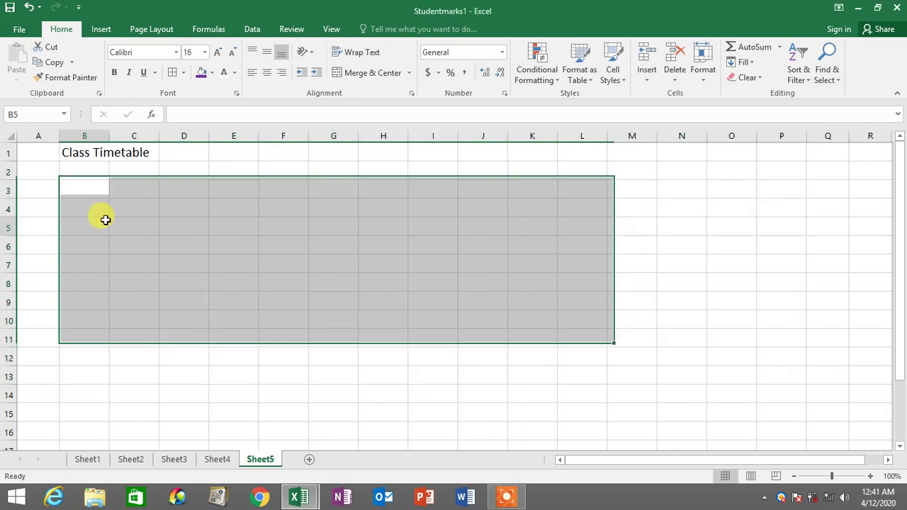
{"action": "left_click", "coordinate": [104, 220]}
Step: Click back and forth among cells B2, C2, B3 and C3 on Sheet5
{"action": "left_click", "coordinate": [90, 168]}
{"action": "left_click", "coordinate": [137, 170]}
{"action": "left_click", "coordinate": [185, 190]}
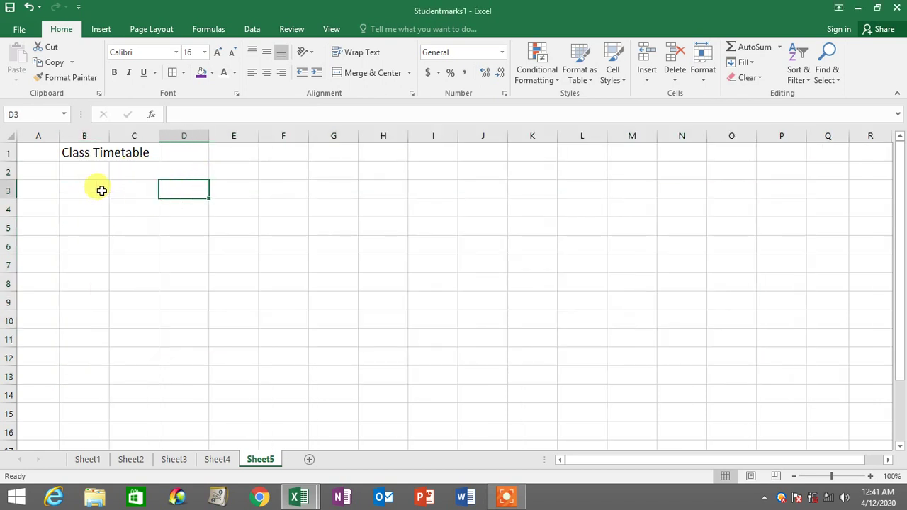
{"action": "left_click", "coordinate": [99, 189]}
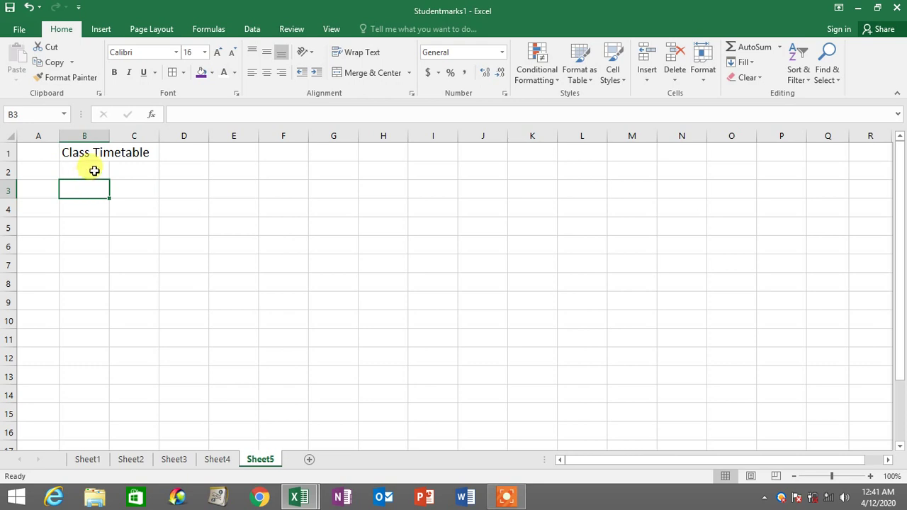
{"action": "left_click", "coordinate": [93, 171]}
{"action": "left_click", "coordinate": [128, 189]}
{"action": "left_click", "coordinate": [88, 190]}
{"action": "left_click", "coordinate": [88, 170]}
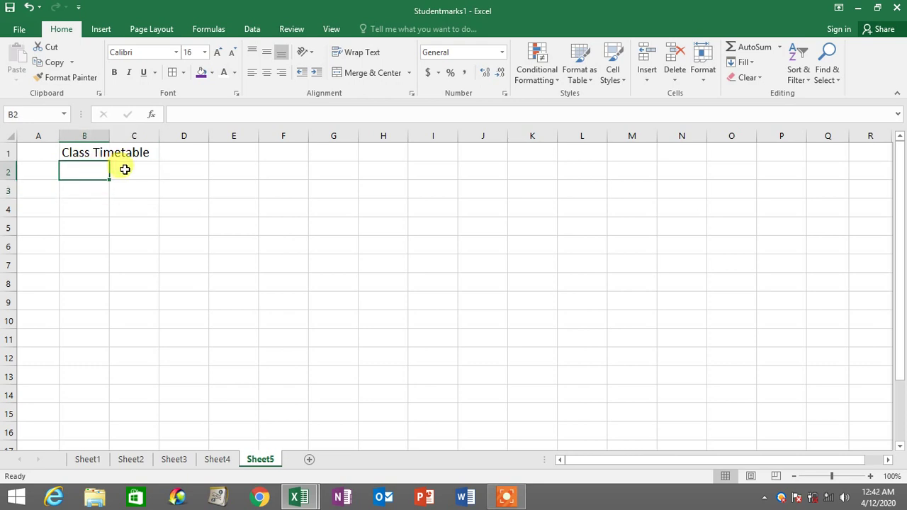
{"action": "left_click", "coordinate": [125, 169]}
{"action": "left_click", "coordinate": [81, 188]}
{"action": "left_click", "coordinate": [82, 169]}
{"action": "left_click", "coordinate": [127, 192]}
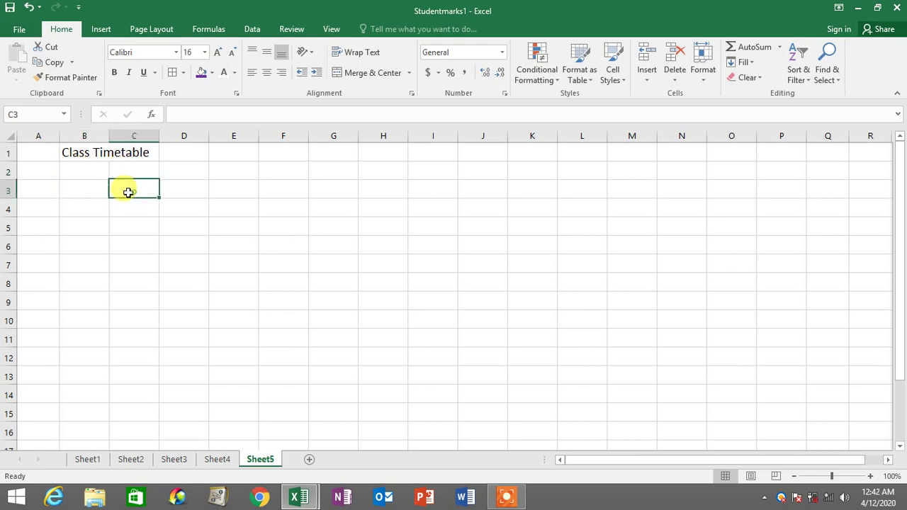
Step: Enter 'Days' in B3 and 'Time' in C2, then select the B2:C3 header block
{"action": "left_click", "coordinate": [79, 185]}
{"action": "type", "text": "Days"}
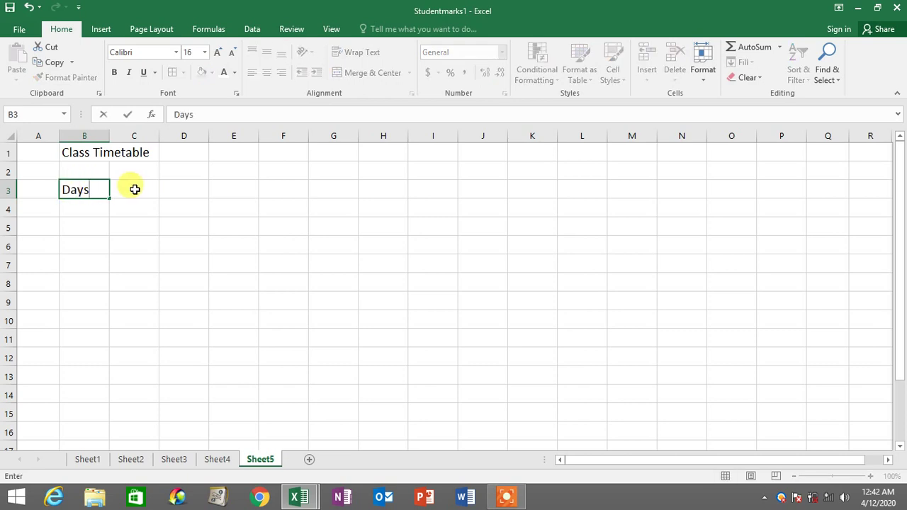
{"action": "left_click", "coordinate": [166, 186]}
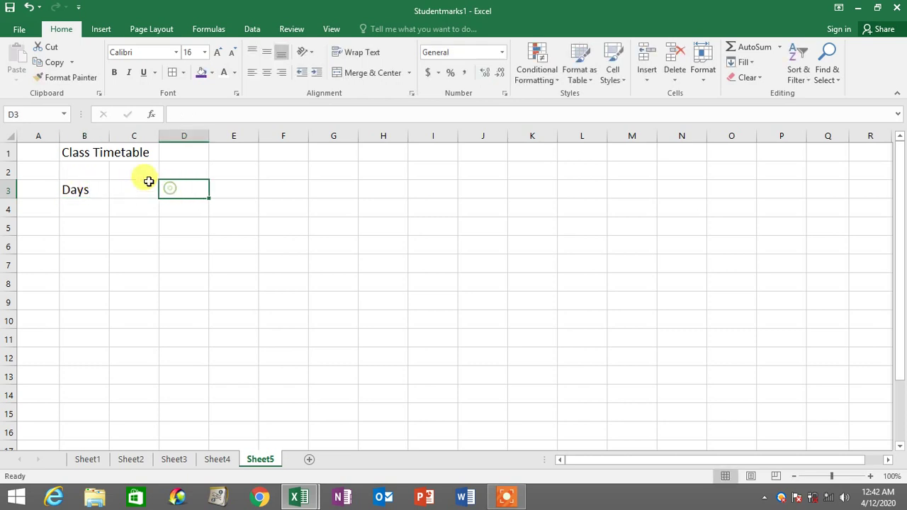
{"action": "left_click", "coordinate": [146, 174]}
{"action": "type", "text": "Time"}
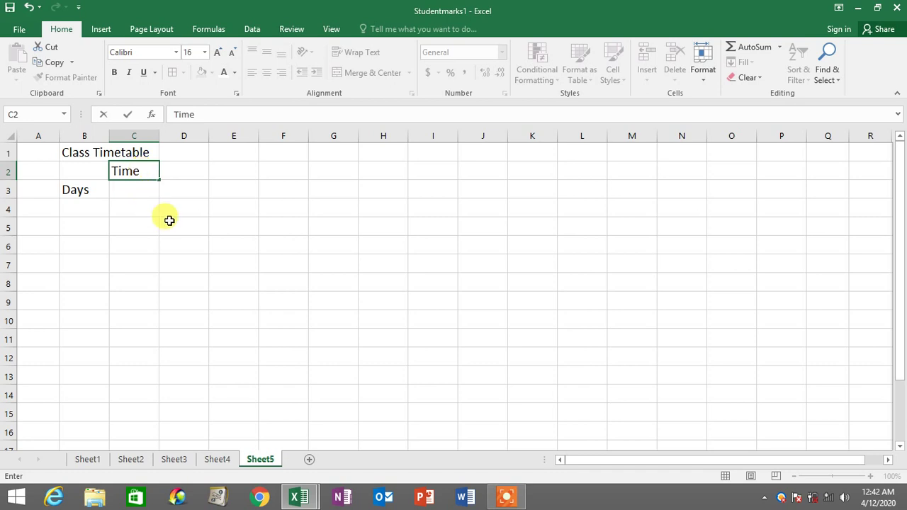
{"action": "left_click", "coordinate": [169, 212]}
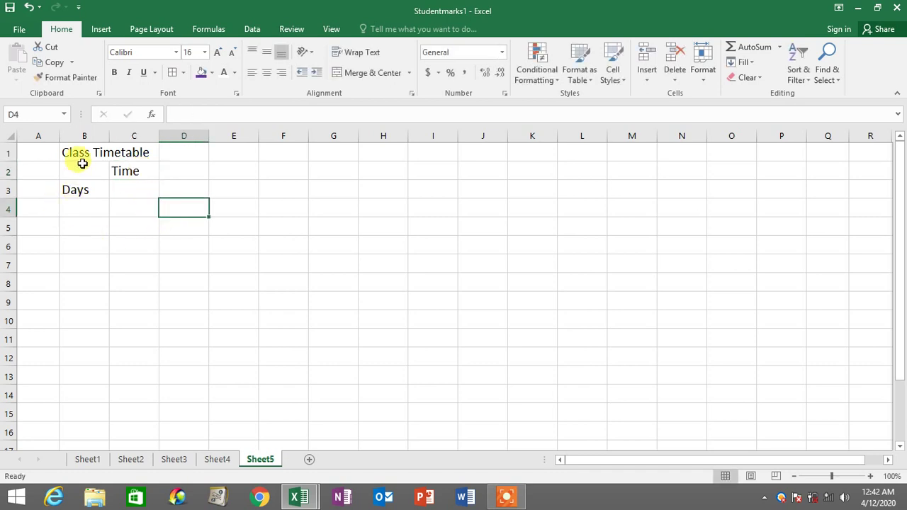
{"action": "left_click_drag", "start_coordinate": [80, 168], "coordinate": [144, 190]}
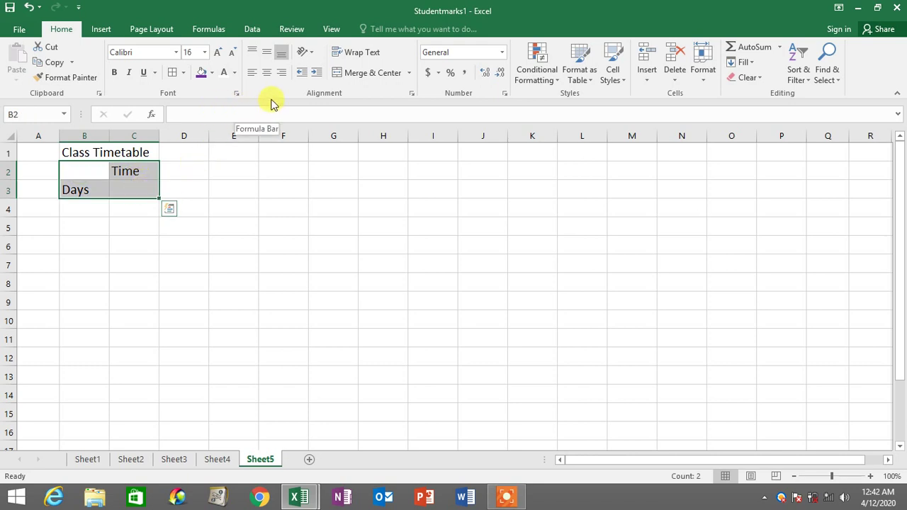
Step: Put an outside border around the B2:C3 header block
{"action": "left_click", "coordinate": [184, 74]}
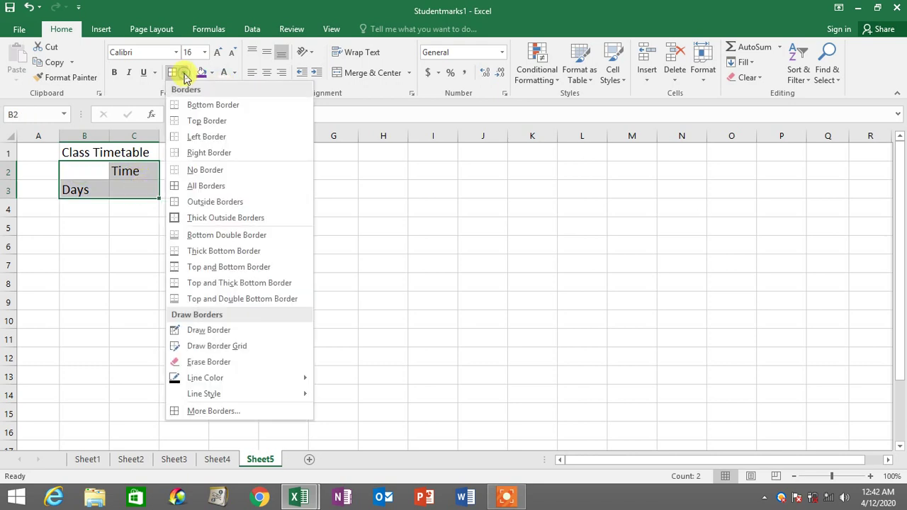
{"action": "left_click", "coordinate": [205, 202]}
{"action": "left_click", "coordinate": [206, 203]}
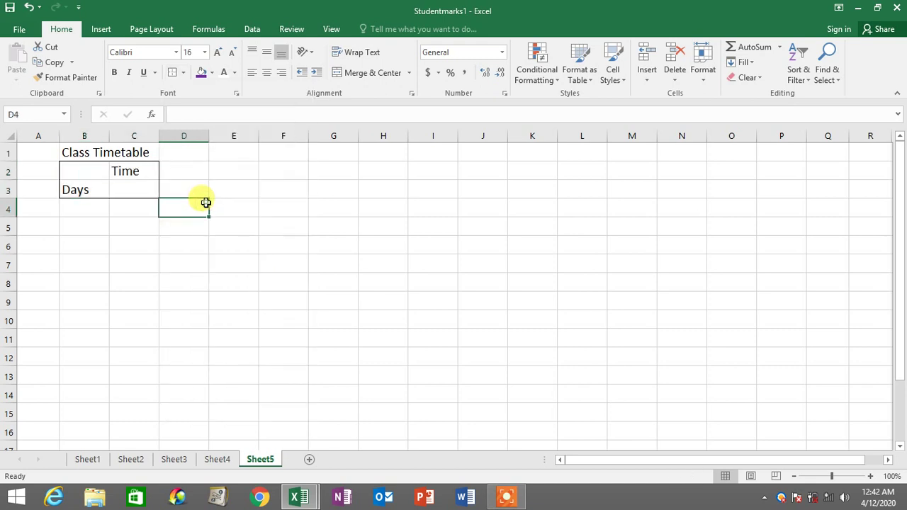
Step: Draw a diagonal border across B2:C3 to separate Days from Time
{"action": "left_click", "coordinate": [97, 171]}
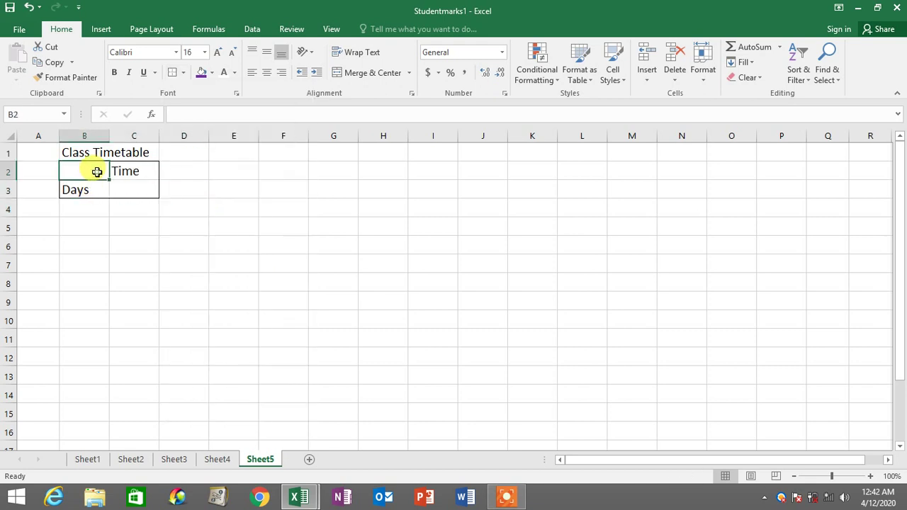
{"action": "left_click", "coordinate": [184, 73]}
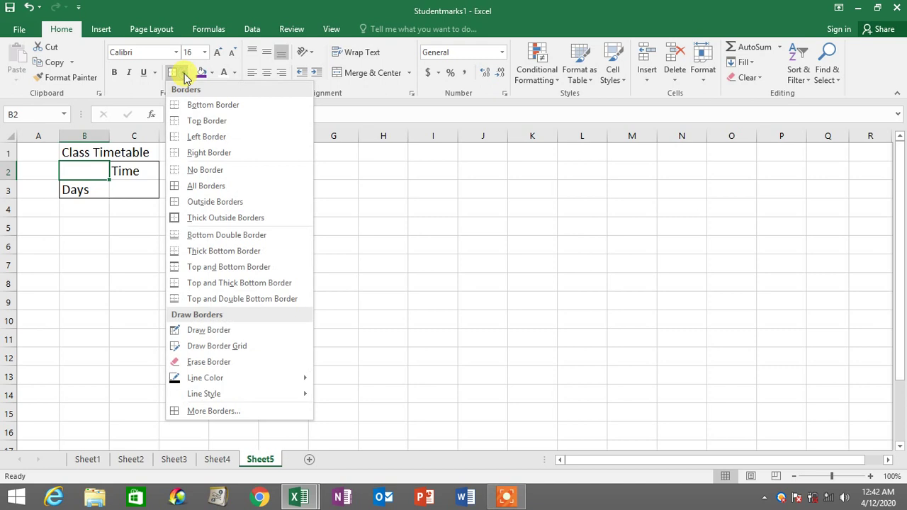
{"action": "left_click", "coordinate": [212, 330]}
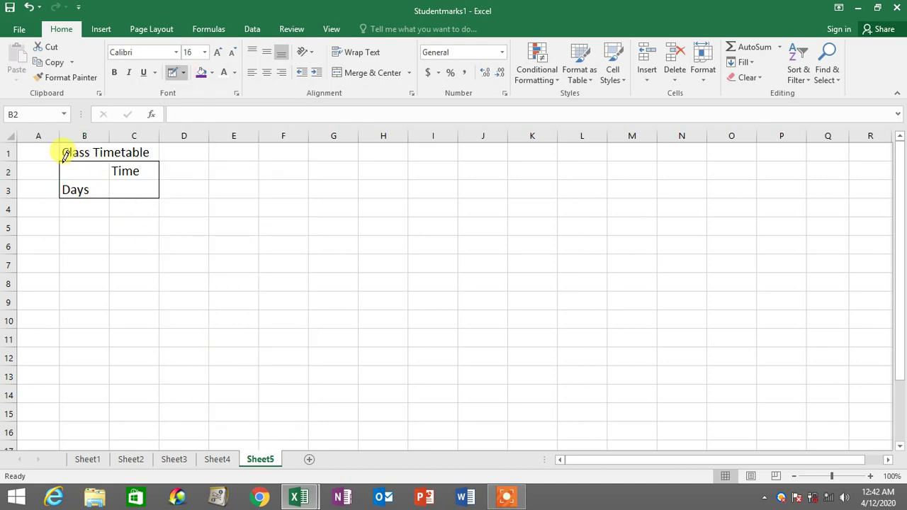
{"action": "left_click_drag", "start_coordinate": [63, 162], "coordinate": [157, 196]}
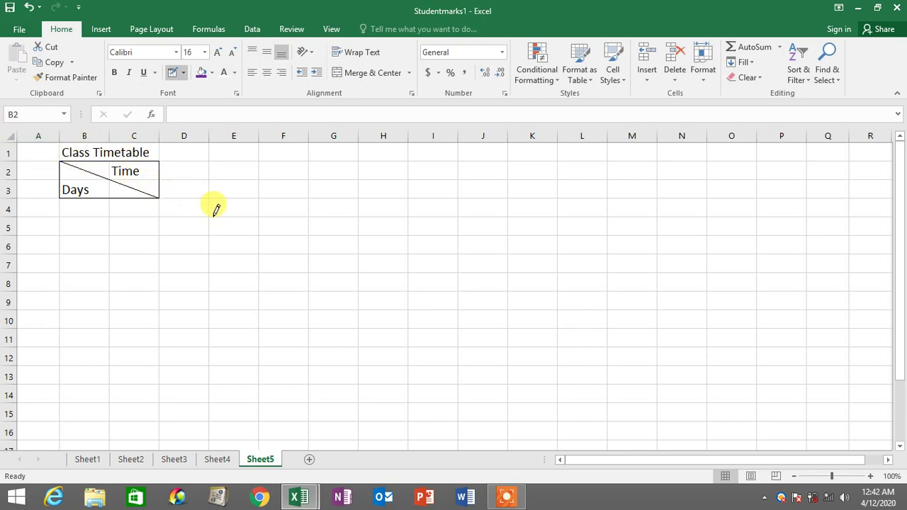
{"action": "key", "text": "Escape"}
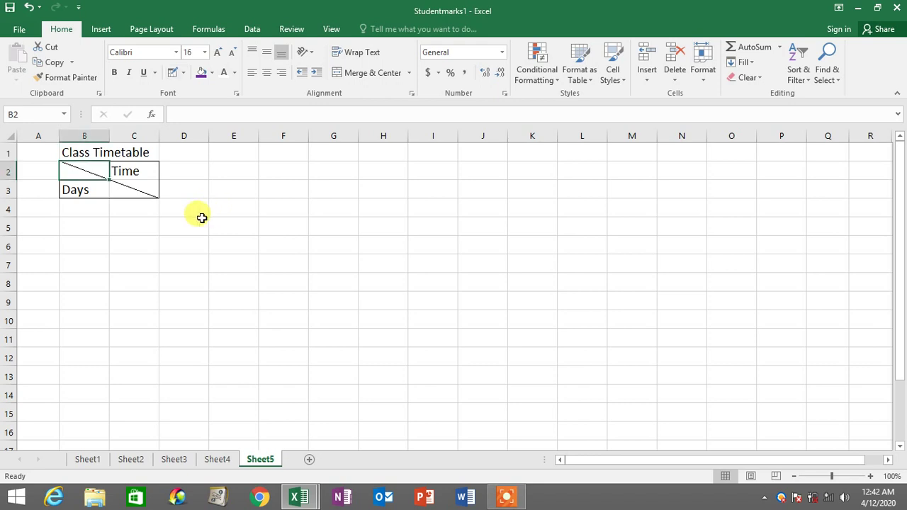
Step: Merge B4:C4 and B5:C5, then copy the merged format down the day rows
{"action": "left_click", "coordinate": [92, 207]}
{"action": "left_click_drag", "start_coordinate": [110, 206], "coordinate": [131, 205]}
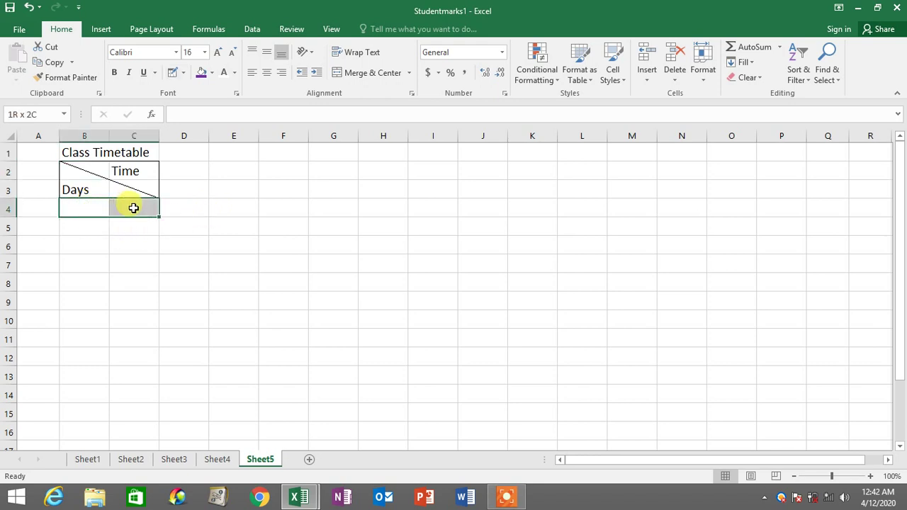
{"action": "left_click", "coordinate": [358, 73]}
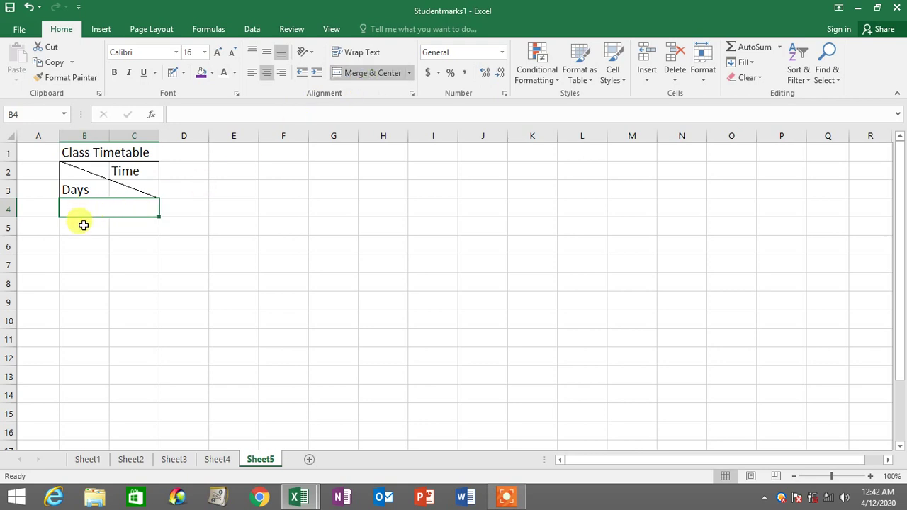
{"action": "left_click_drag", "start_coordinate": [84, 225], "coordinate": [127, 226]}
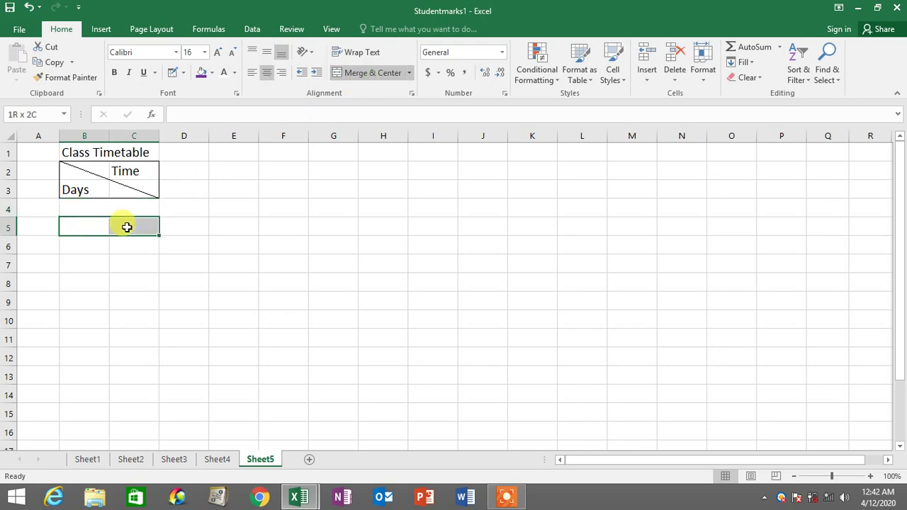
{"action": "left_click", "coordinate": [364, 73]}
{"action": "left_click", "coordinate": [79, 213]}
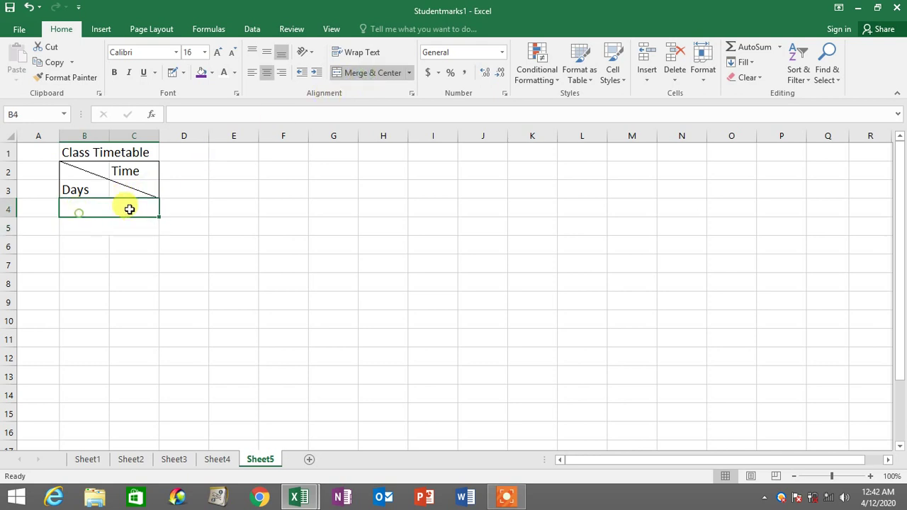
{"action": "left_click", "coordinate": [123, 227]}
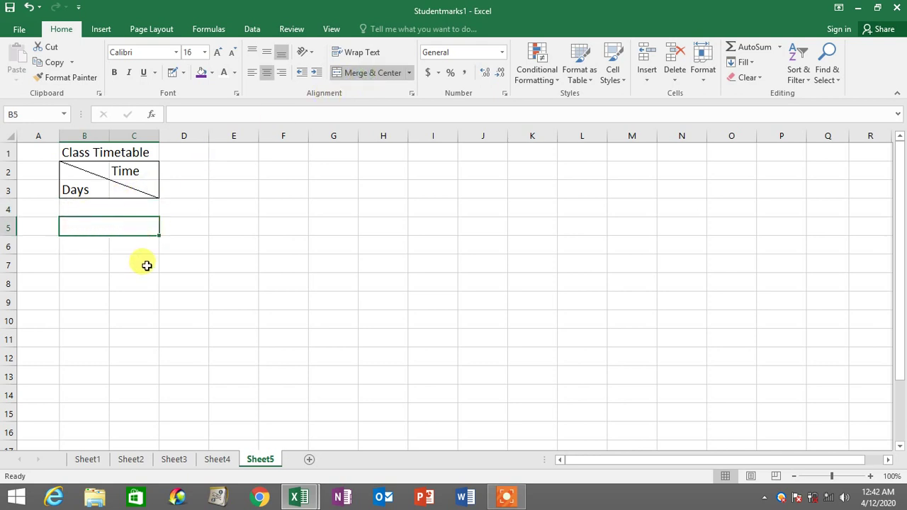
{"action": "left_click", "coordinate": [116, 208]}
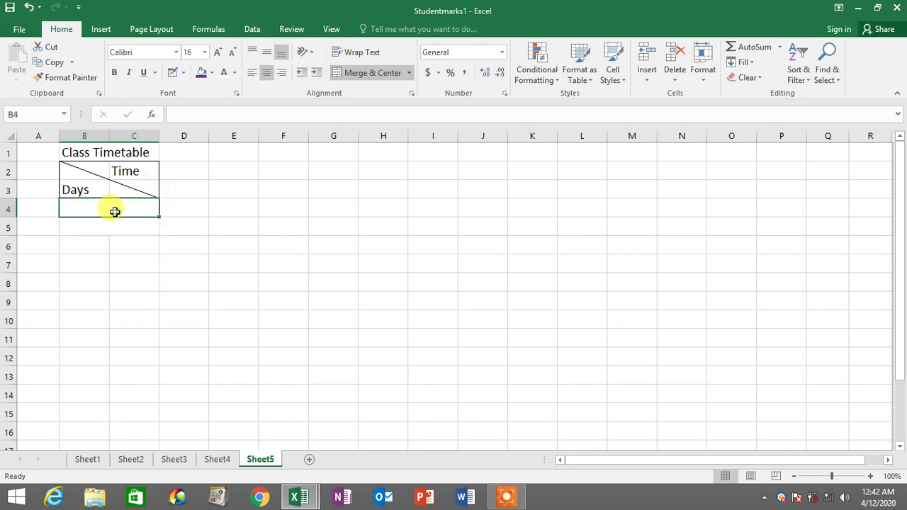
{"action": "left_click", "coordinate": [121, 229]}
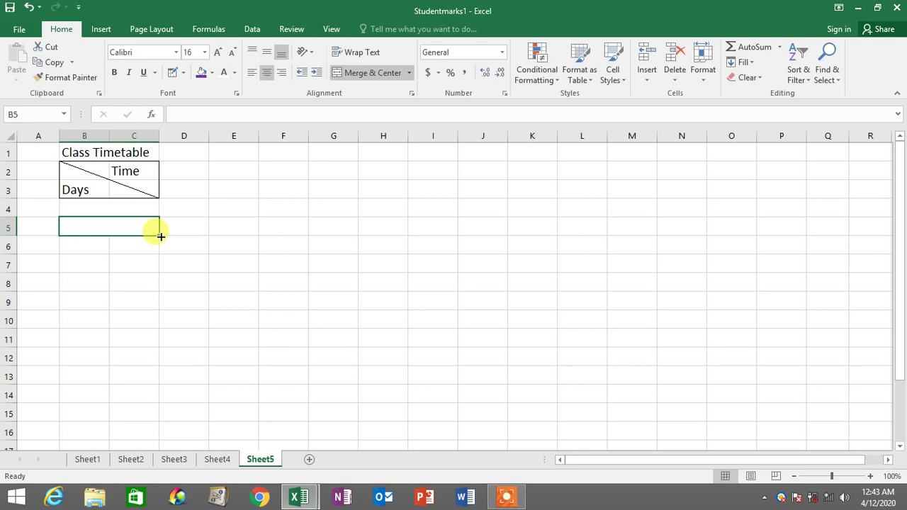
{"action": "left_click_drag", "start_coordinate": [161, 236], "coordinate": [160, 347]}
{"action": "left_click", "coordinate": [161, 359]}
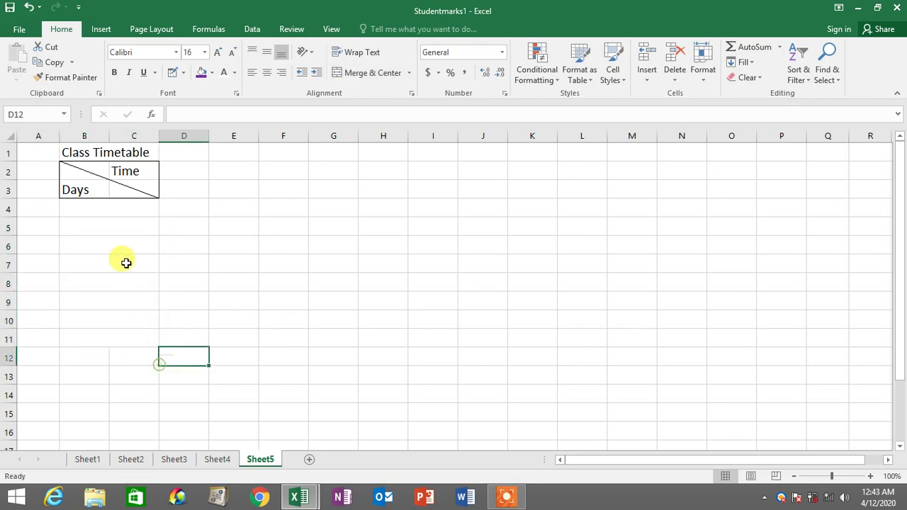
Step: Enter Monday in B4 and fill the days down to Saturday in row 9
{"action": "left_click", "coordinate": [129, 208]}
{"action": "type", "text": "Monday"}
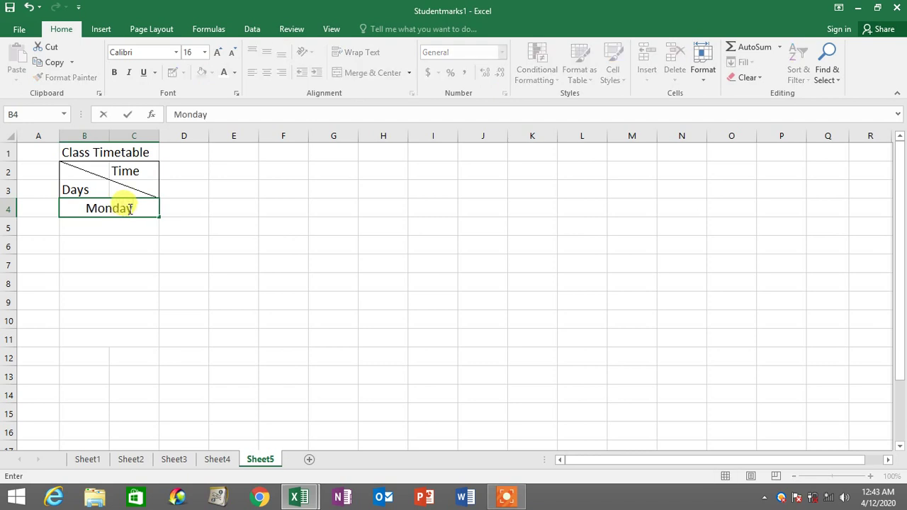
{"action": "key", "text": "Return"}
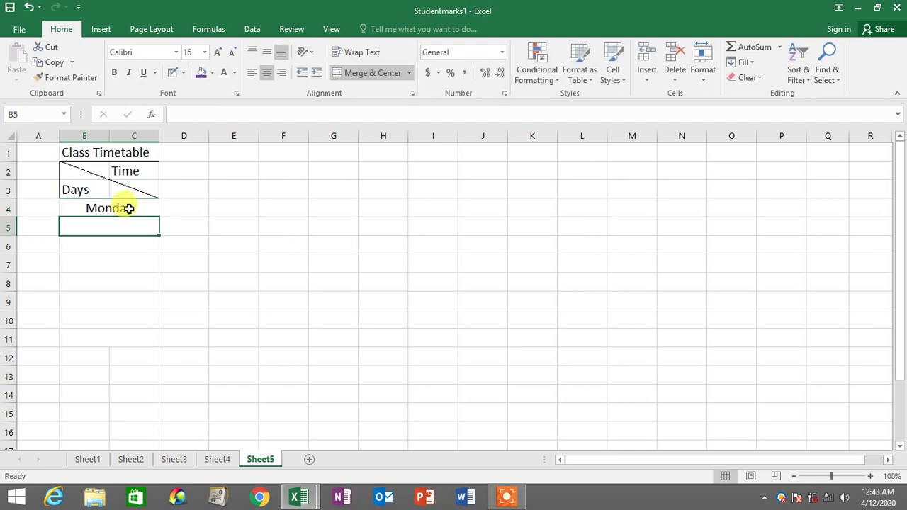
{"action": "left_click", "coordinate": [128, 208]}
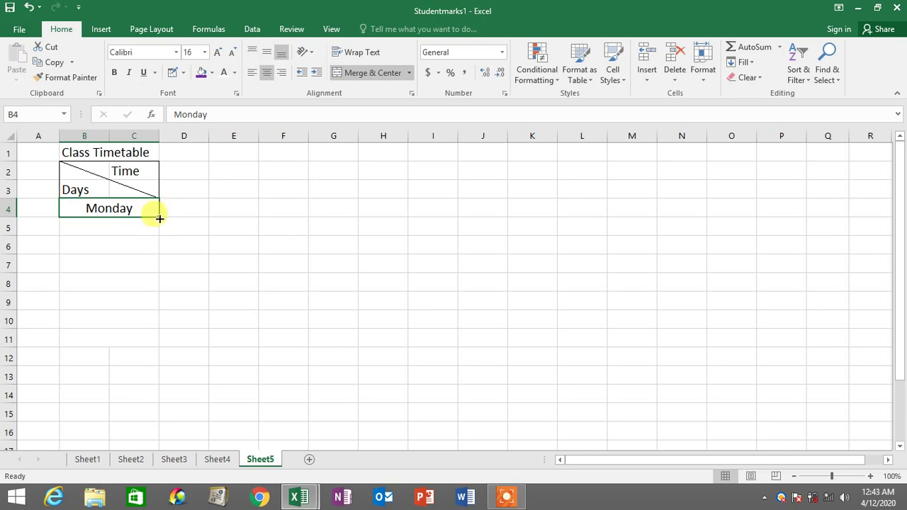
{"action": "left_click_drag", "start_coordinate": [159, 218], "coordinate": [158, 314]}
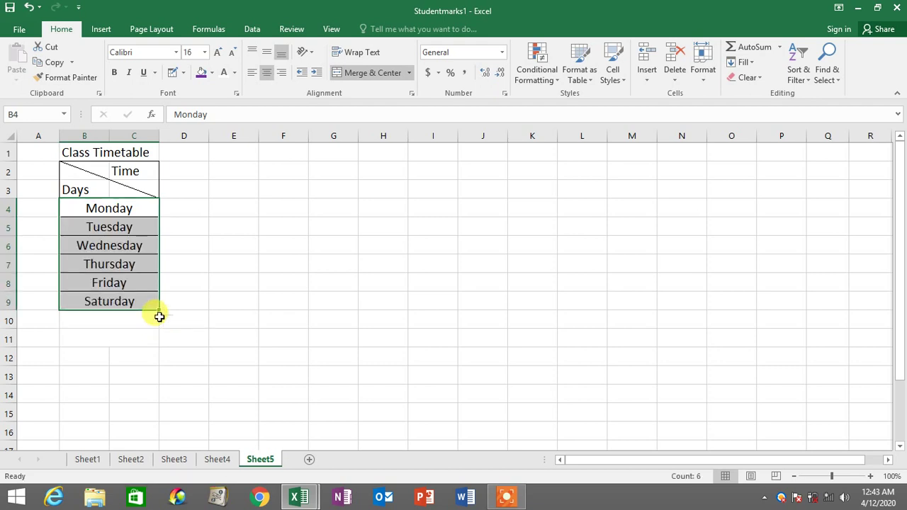
Step: On Sheet2, review the day names and the 8am-9am through 1pm-2pm headers in D2:I3
{"action": "left_click", "coordinate": [131, 459]}
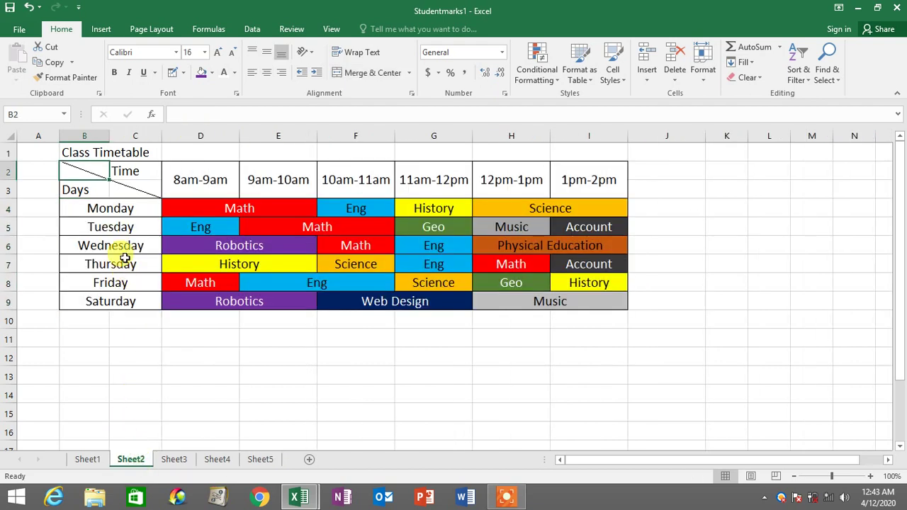
{"action": "left_click_drag", "start_coordinate": [121, 206], "coordinate": [132, 304]}
{"action": "left_click", "coordinate": [201, 361]}
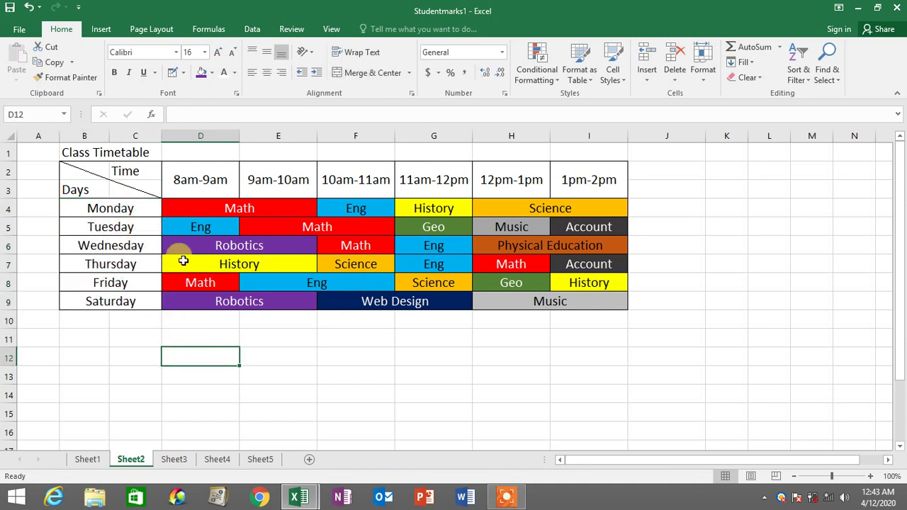
{"action": "left_click", "coordinate": [196, 180]}
{"action": "left_click", "coordinate": [271, 179]}
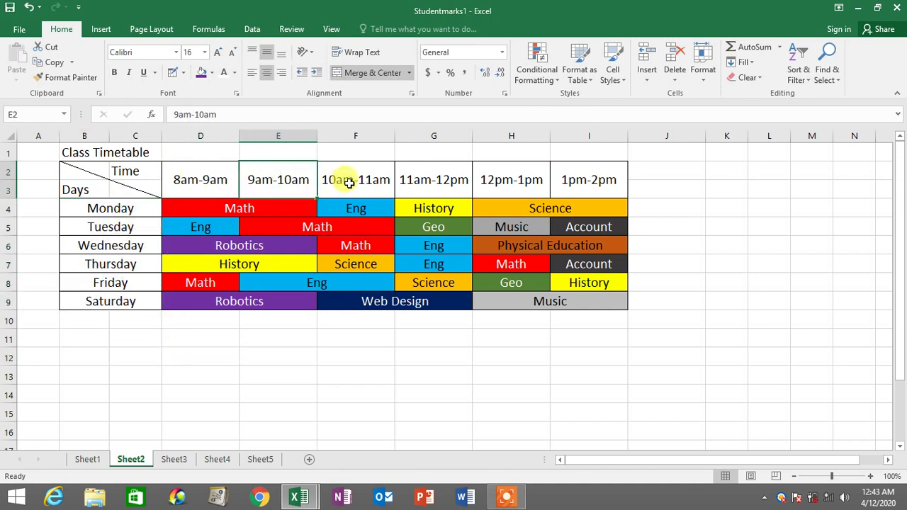
{"action": "left_click", "coordinate": [349, 180]}
{"action": "left_click", "coordinate": [425, 179]}
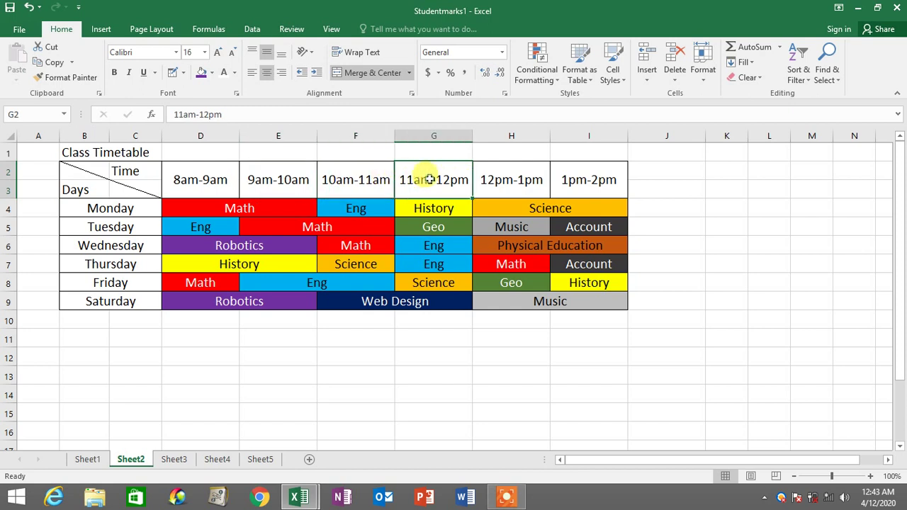
{"action": "left_click", "coordinate": [513, 182]}
{"action": "left_click", "coordinate": [601, 187]}
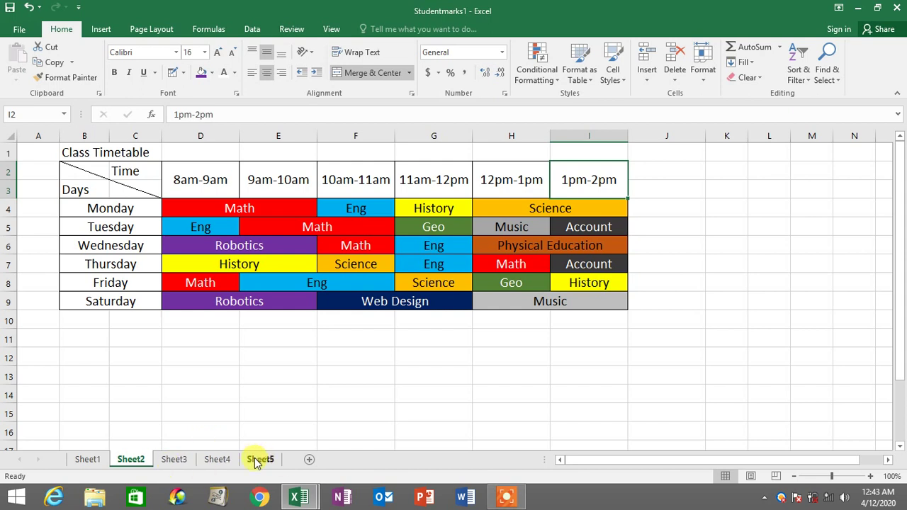
{"action": "left_click_drag", "start_coordinate": [177, 179], "coordinate": [576, 182]}
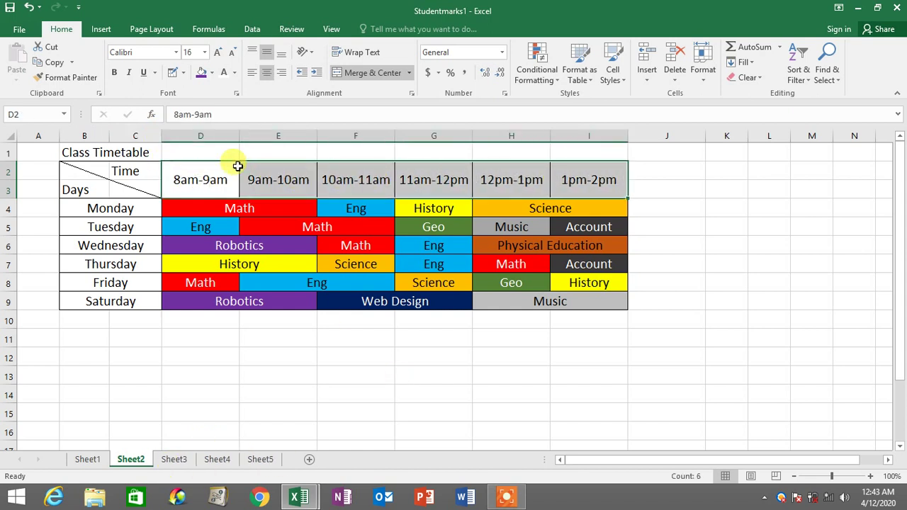
{"action": "left_click_drag", "start_coordinate": [233, 163], "coordinate": [575, 181]}
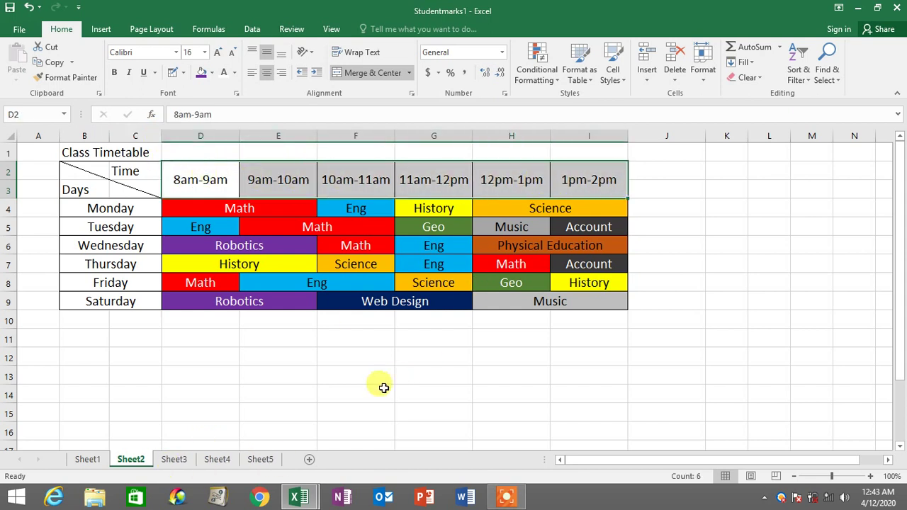
Step: On Sheet5, merge D2:D3 and repeat the merged two-row cell across columns E to I
{"action": "left_click", "coordinate": [261, 461]}
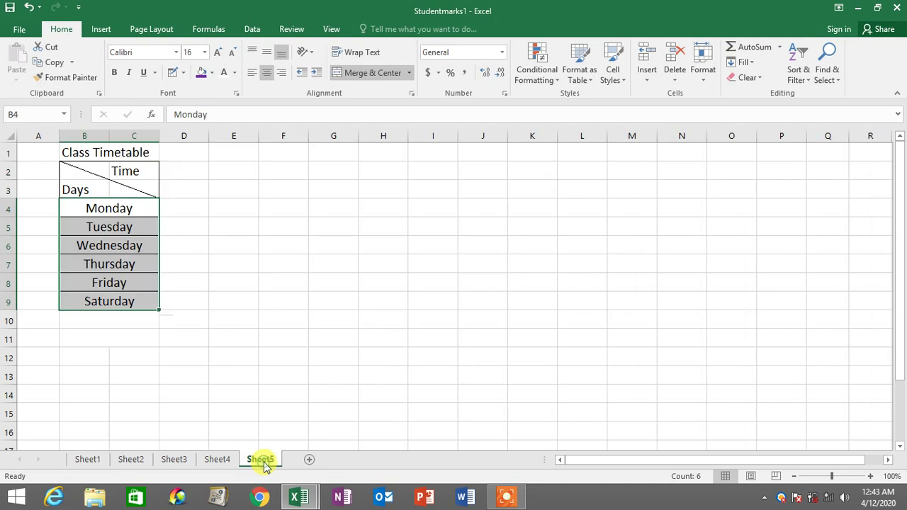
{"action": "left_click", "coordinate": [184, 167]}
{"action": "left_click_drag", "start_coordinate": [184, 178], "coordinate": [189, 195]}
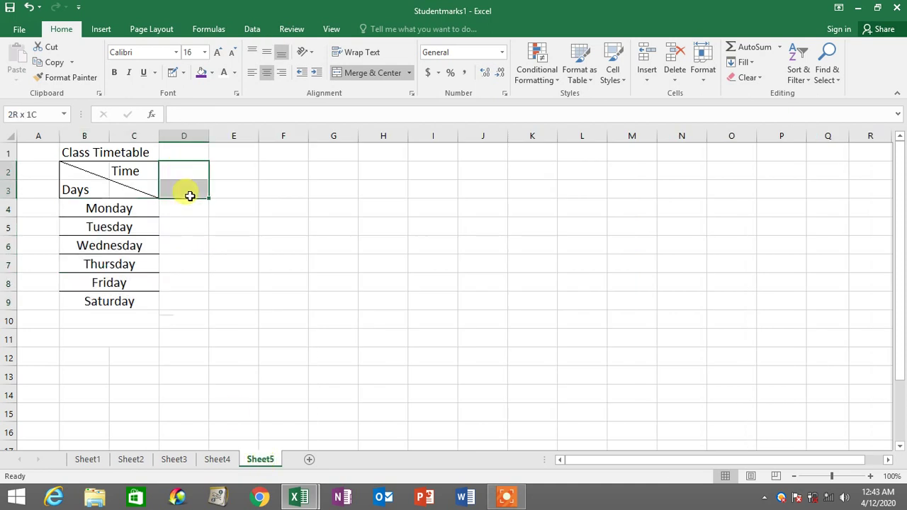
{"action": "left_click", "coordinate": [367, 75]}
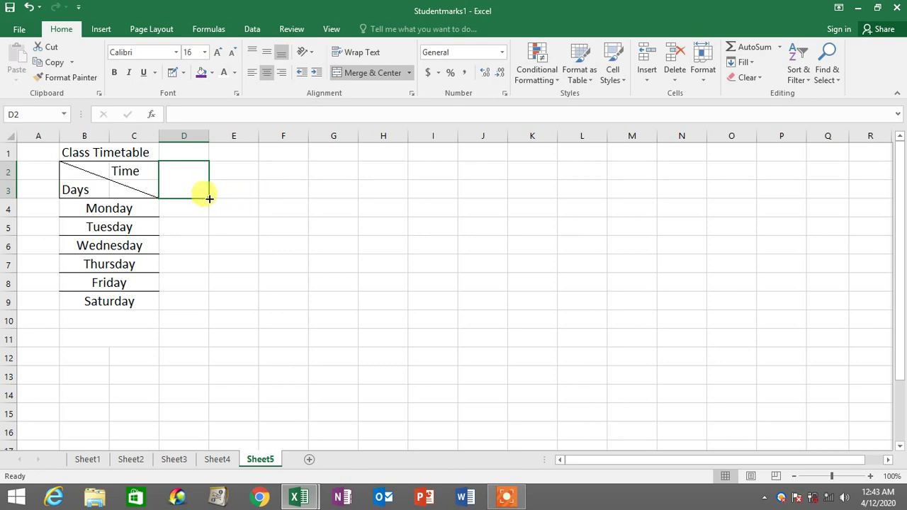
{"action": "left_click_drag", "start_coordinate": [209, 199], "coordinate": [433, 193]}
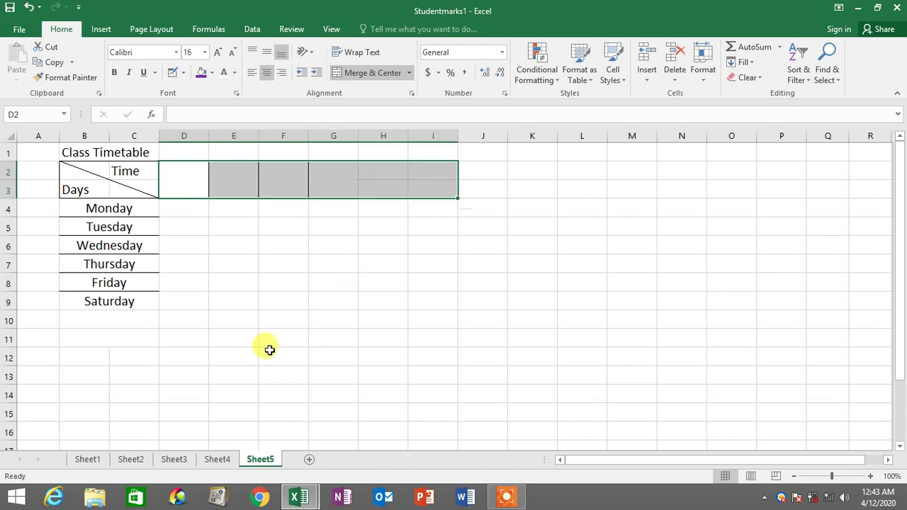
Step: Compare against Sheet2's six time-slot header cells, 8am-9am through 1pm-2pm
{"action": "left_click", "coordinate": [135, 459]}
{"action": "left_click", "coordinate": [212, 177]}
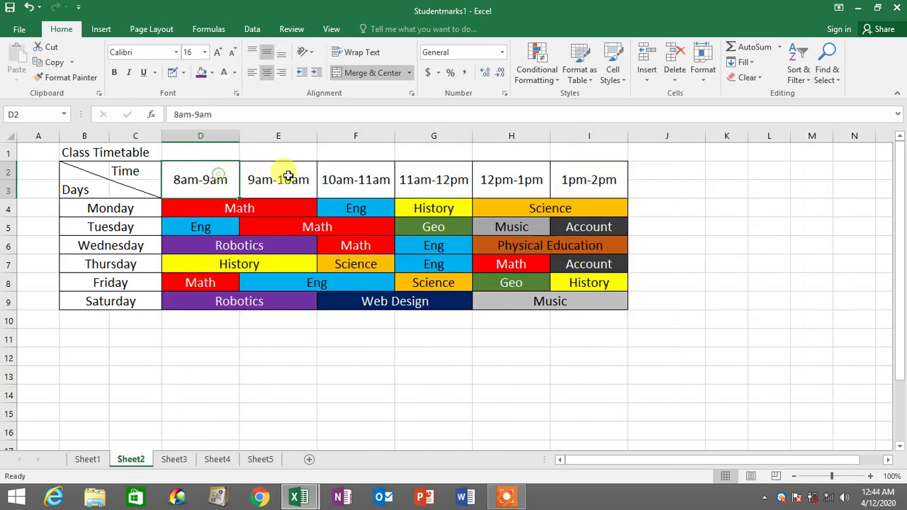
{"action": "left_click", "coordinate": [290, 178]}
{"action": "left_click", "coordinate": [381, 181]}
{"action": "left_click", "coordinate": [454, 178]}
{"action": "left_click", "coordinate": [518, 180]}
{"action": "left_click", "coordinate": [593, 178]}
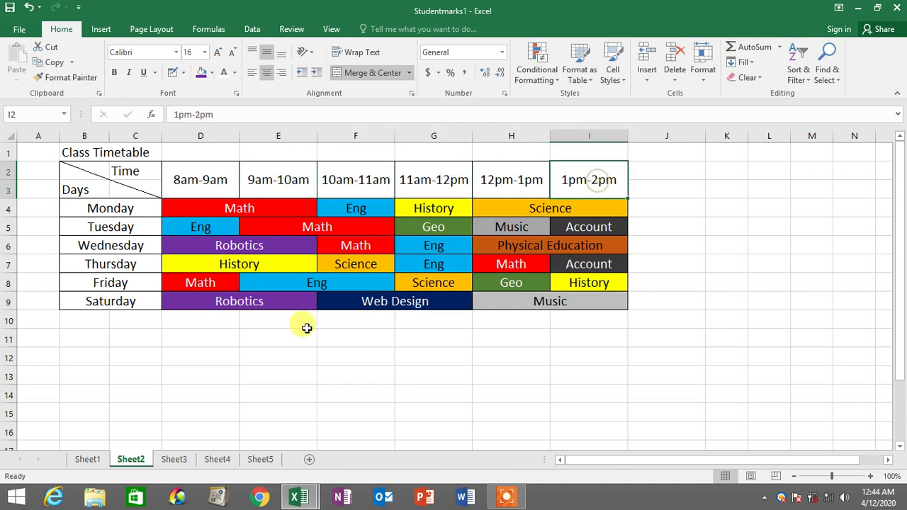
Step: Check Sheet5's new merged cells D2 through I2, then return to Sheet2's 8am-9am cell
{"action": "left_click", "coordinate": [260, 459]}
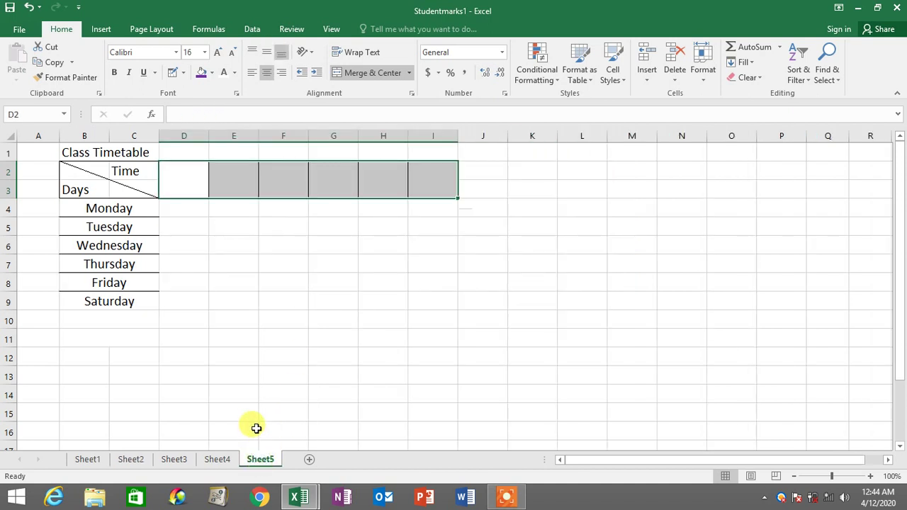
{"action": "left_click", "coordinate": [183, 180]}
{"action": "left_click", "coordinate": [234, 179]}
{"action": "left_click", "coordinate": [287, 179]}
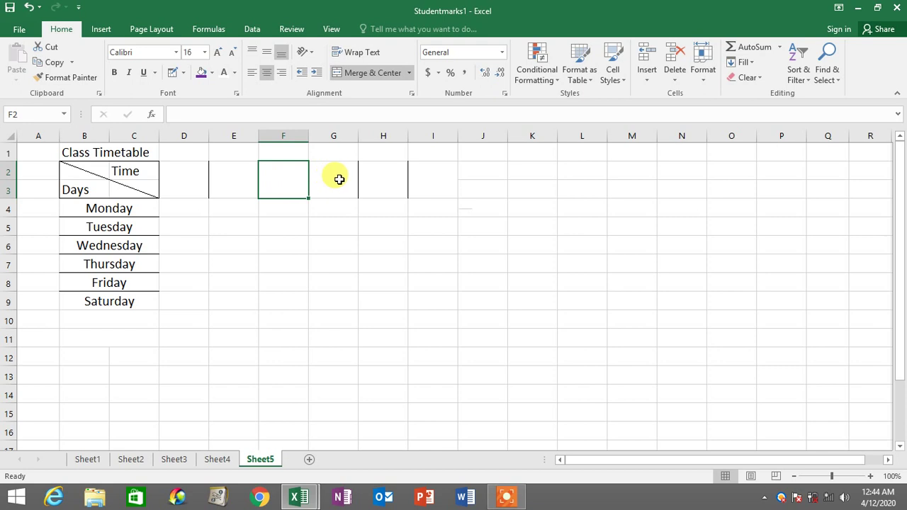
{"action": "left_click", "coordinate": [340, 179]}
{"action": "left_click", "coordinate": [393, 175]}
{"action": "left_click", "coordinate": [440, 178]}
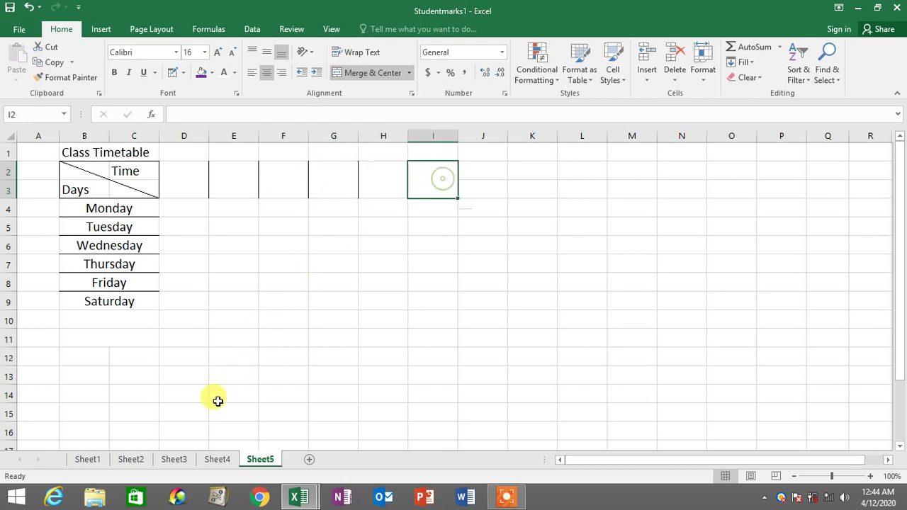
{"action": "left_click", "coordinate": [126, 459]}
{"action": "left_click", "coordinate": [188, 175]}
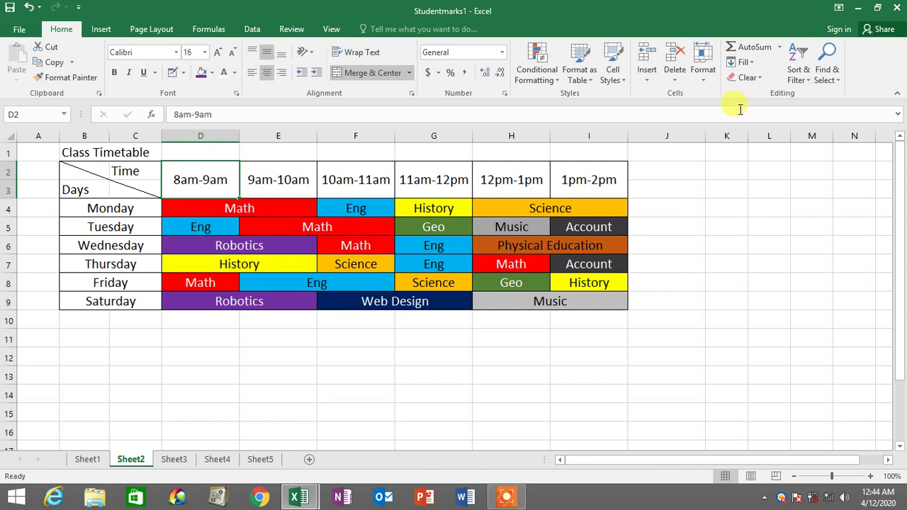
Step: Look up Sheet2's column D width of 16 without changing it
{"action": "left_click", "coordinate": [709, 78]}
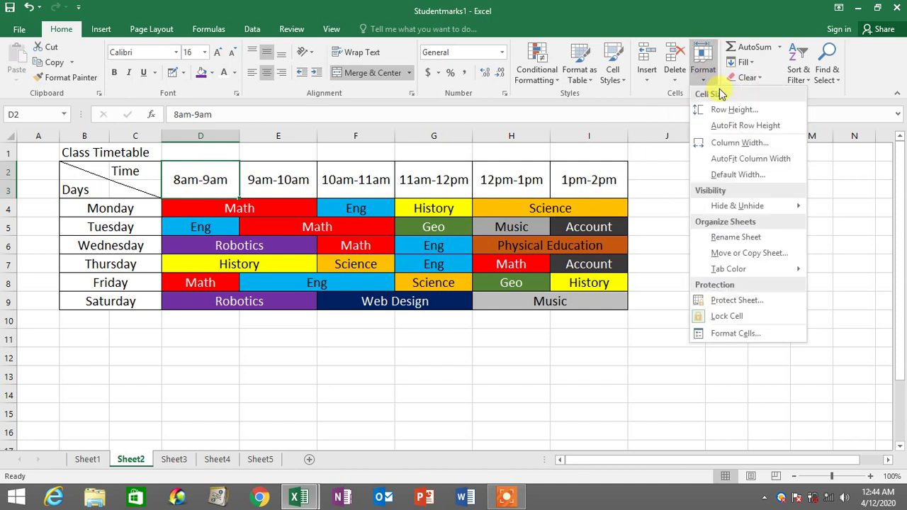
{"action": "left_click", "coordinate": [724, 142]}
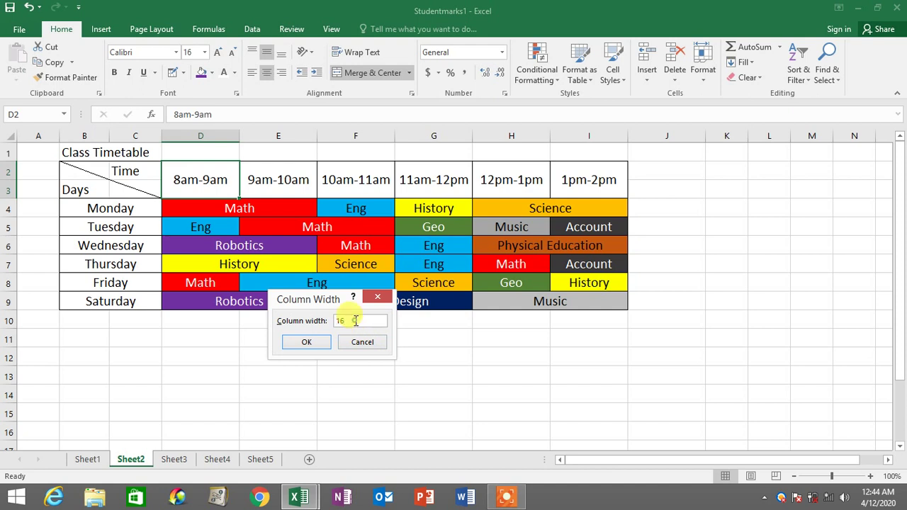
{"action": "left_click", "coordinate": [306, 342]}
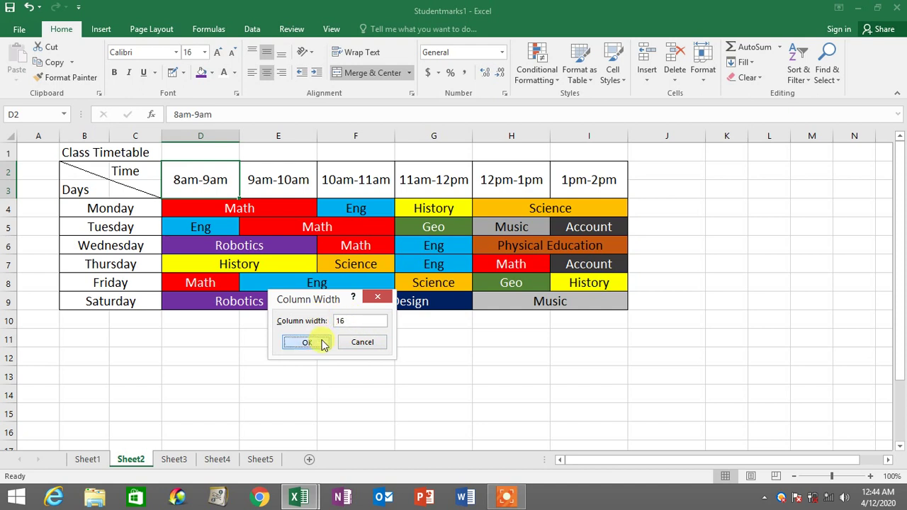
Step: Set Sheet5's column D width to 16
{"action": "left_click", "coordinate": [259, 459]}
{"action": "left_click", "coordinate": [186, 178]}
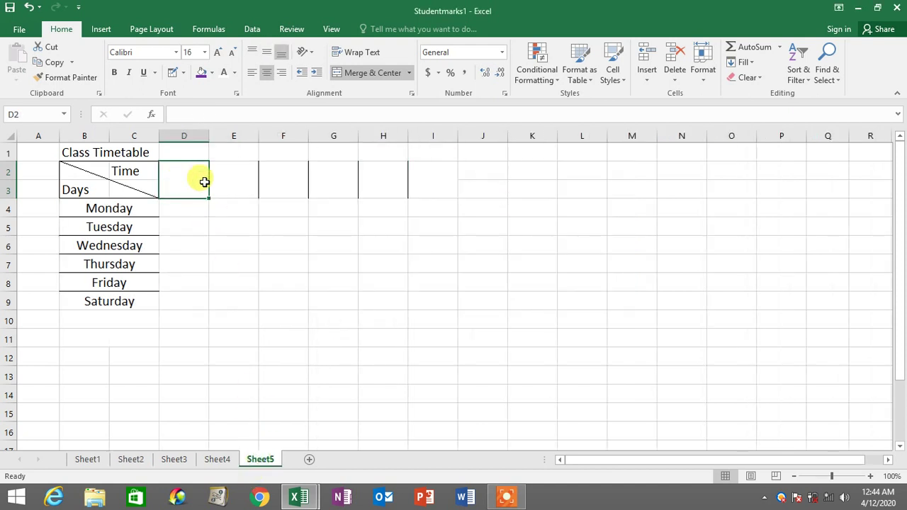
{"action": "left_click", "coordinate": [705, 79]}
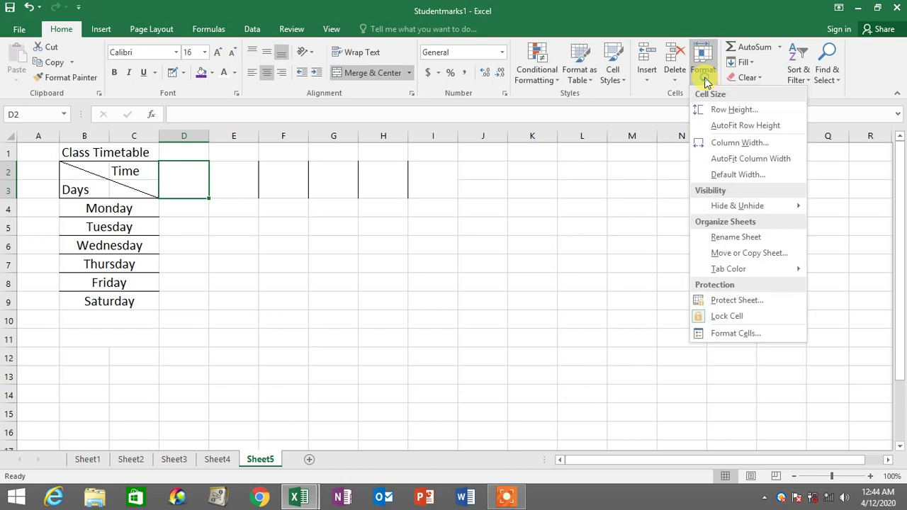
{"action": "left_click", "coordinate": [749, 143]}
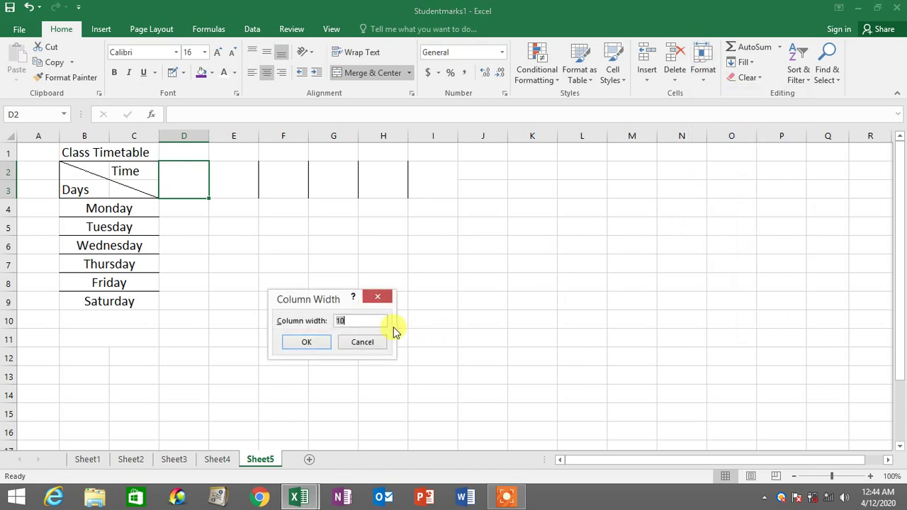
{"action": "type", "text": "16"}
{"action": "left_click", "coordinate": [316, 345]}
{"action": "left_click", "coordinate": [324, 283]}
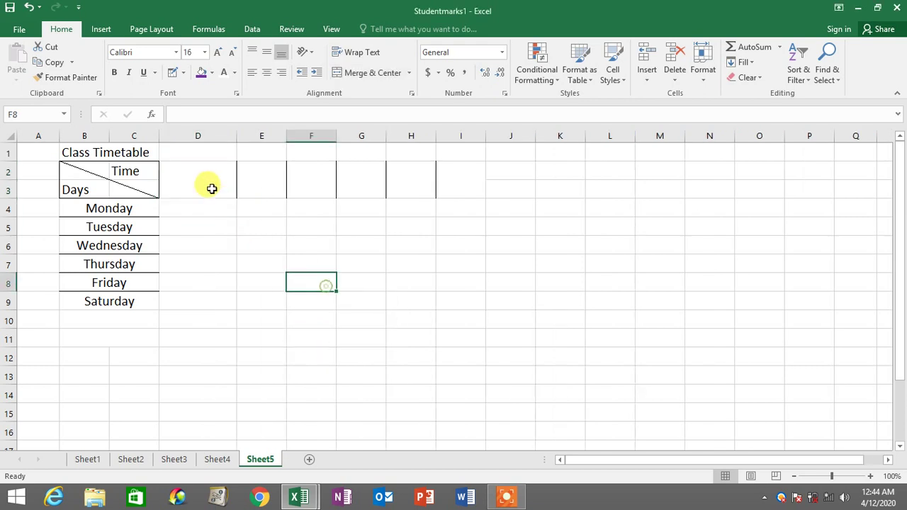
Step: Apply the same column width of 16 to columns E through I
{"action": "left_click_drag", "start_coordinate": [197, 182], "coordinate": [468, 182]}
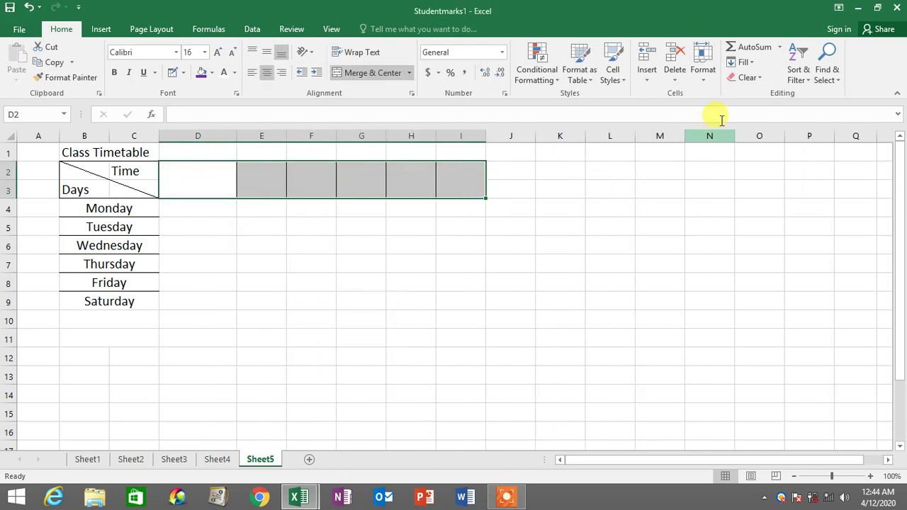
{"action": "left_click", "coordinate": [708, 84]}
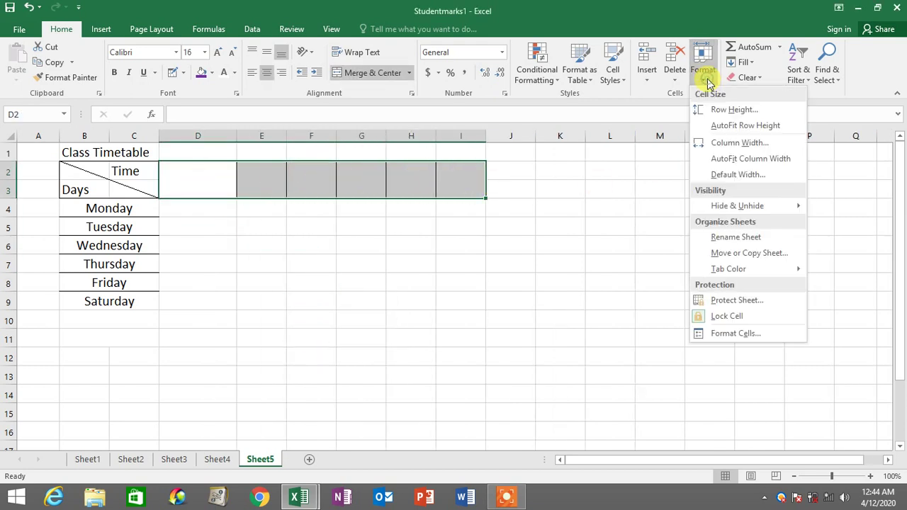
{"action": "left_click", "coordinate": [721, 142]}
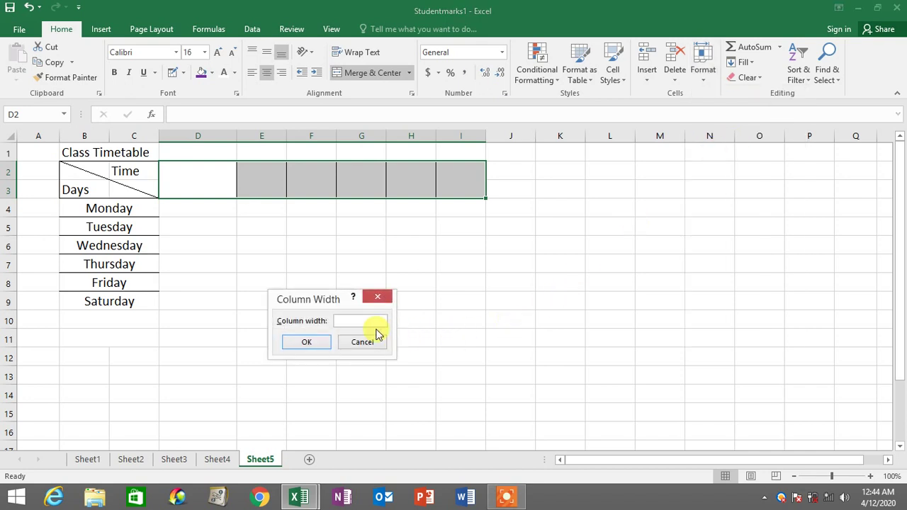
{"action": "left_click", "coordinate": [306, 342]}
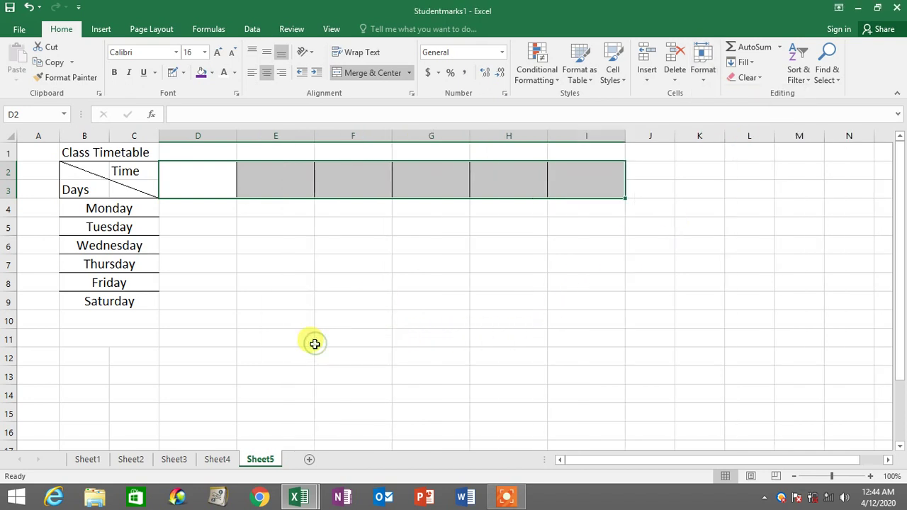
{"action": "left_click", "coordinate": [314, 342]}
{"action": "left_click", "coordinate": [209, 180]}
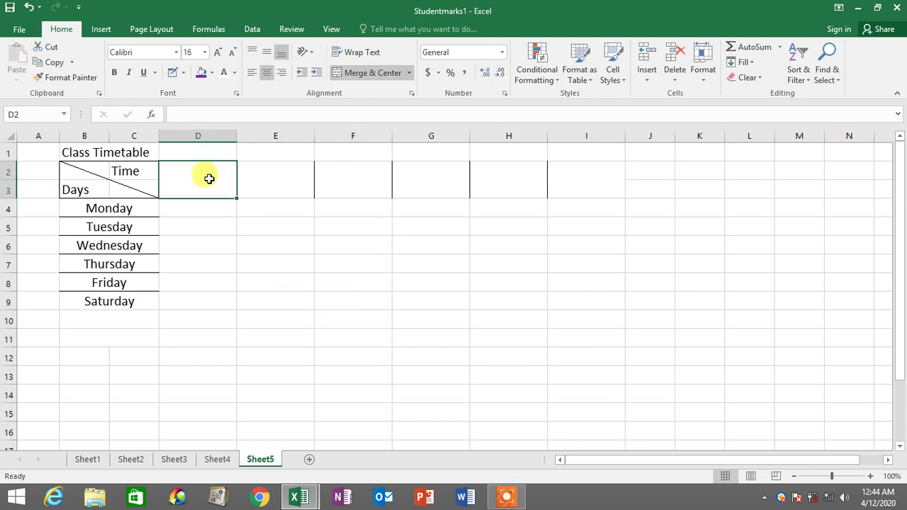
Step: Enter 8am-9am, 9am-10am and 10am-11am in the merged cells D2, E2 and F2
{"action": "type", "text": "8am-9"}
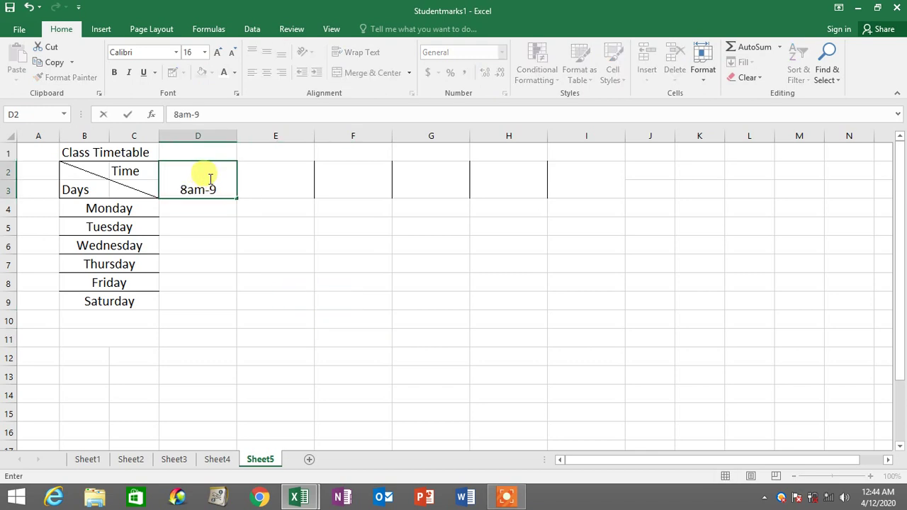
{"action": "type", "text": "am"}
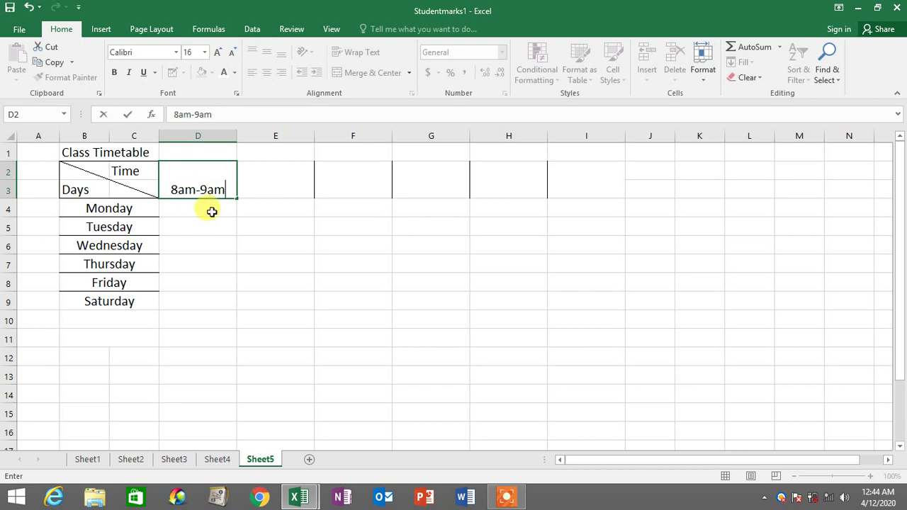
{"action": "left_click", "coordinate": [257, 176]}
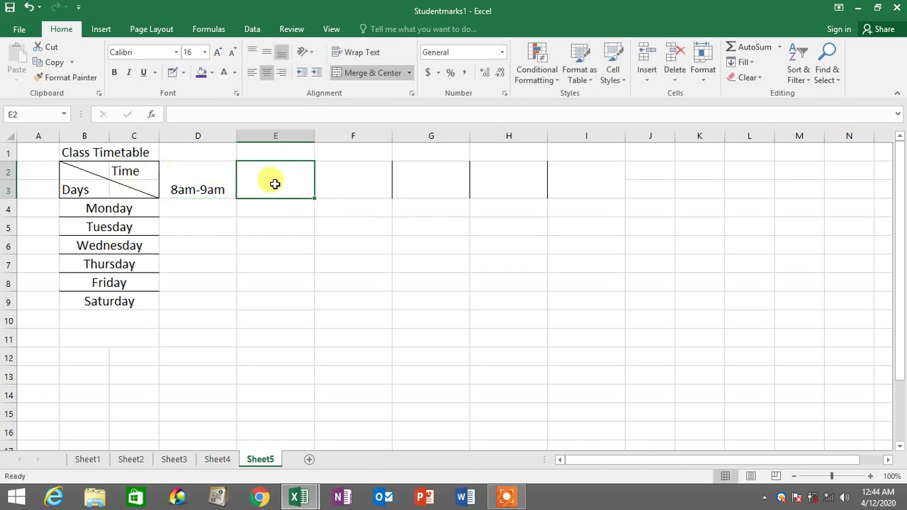
{"action": "type", "text": "9a"}
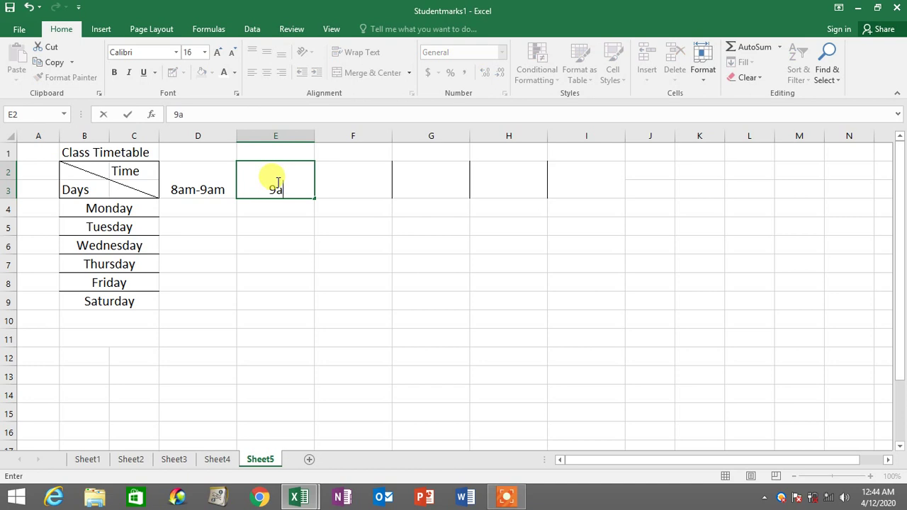
{"action": "type", "text": "m-10am"}
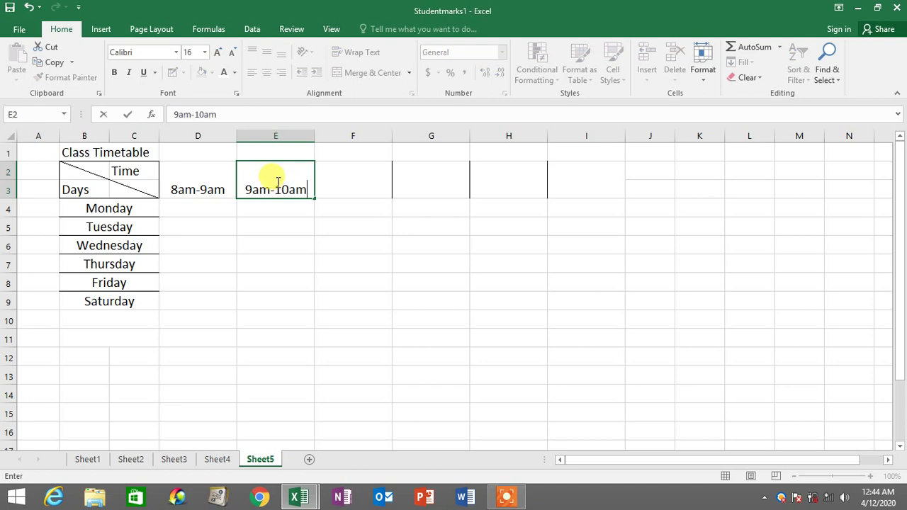
{"action": "left_click", "coordinate": [344, 178]}
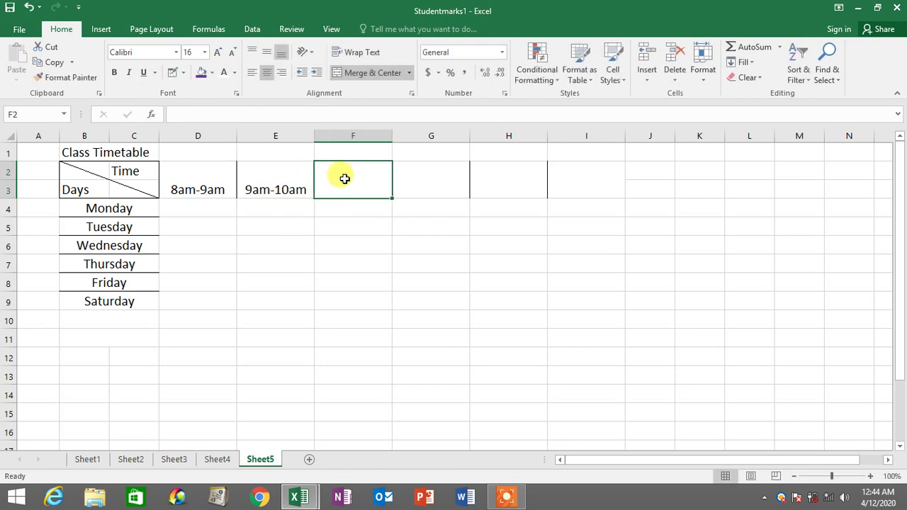
{"action": "type", "text": "10am-1"}
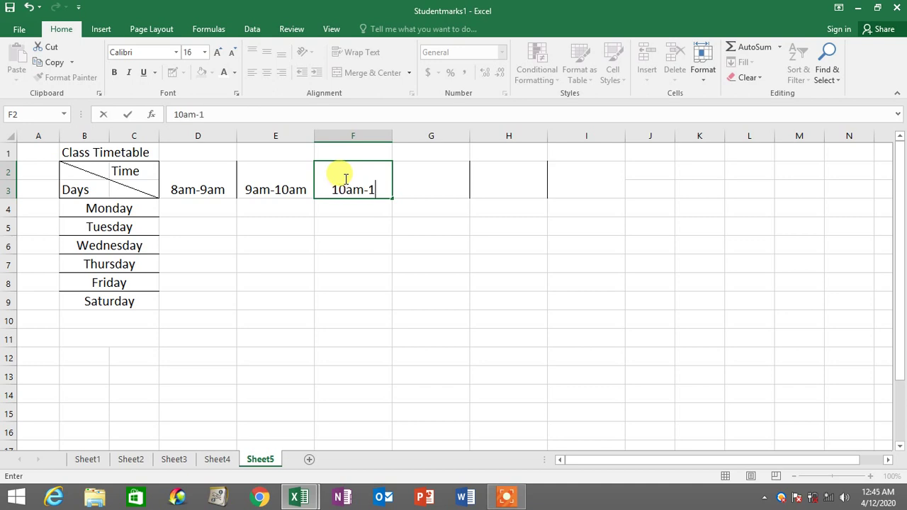
{"action": "type", "text": "1am"}
{"action": "key", "text": "Return"}
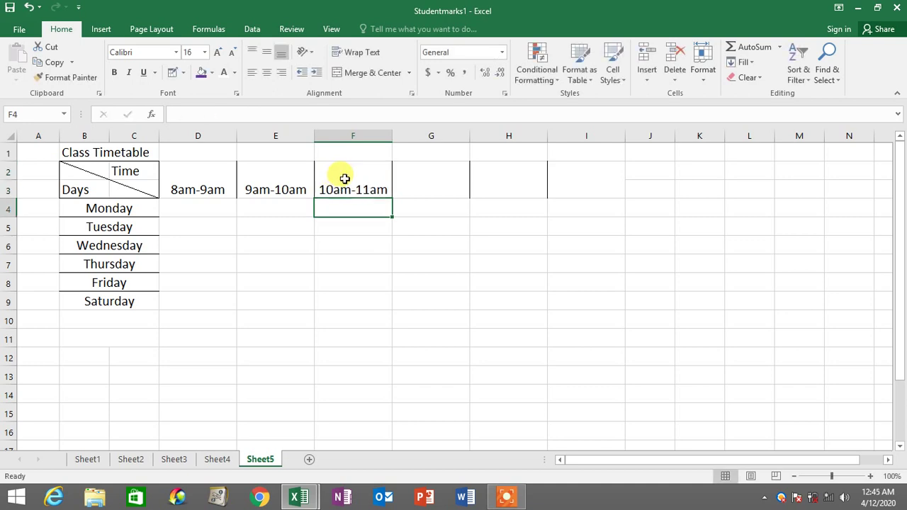
Step: Enter 11am-12pm, 12pm-1pm and 1pm-2pm in G2, H2 and I2
{"action": "left_click", "coordinate": [430, 182]}
{"action": "type", "text": "11"}
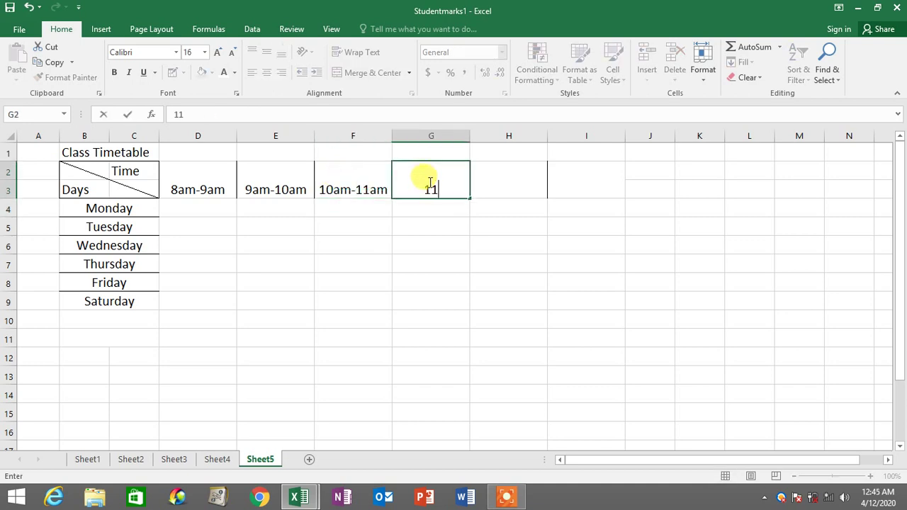
{"action": "type", "text": "am-12pm"}
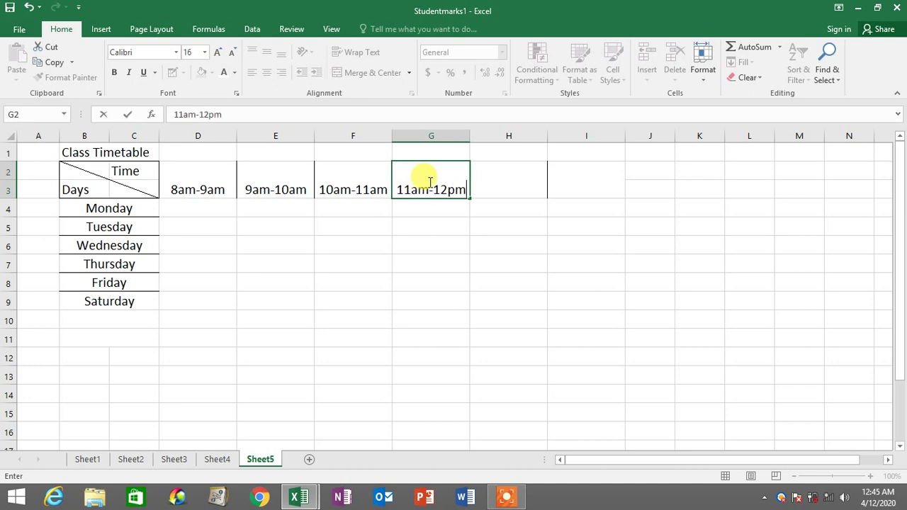
{"action": "left_click", "coordinate": [501, 177]}
{"action": "type", "text": "12pm-1pm"}
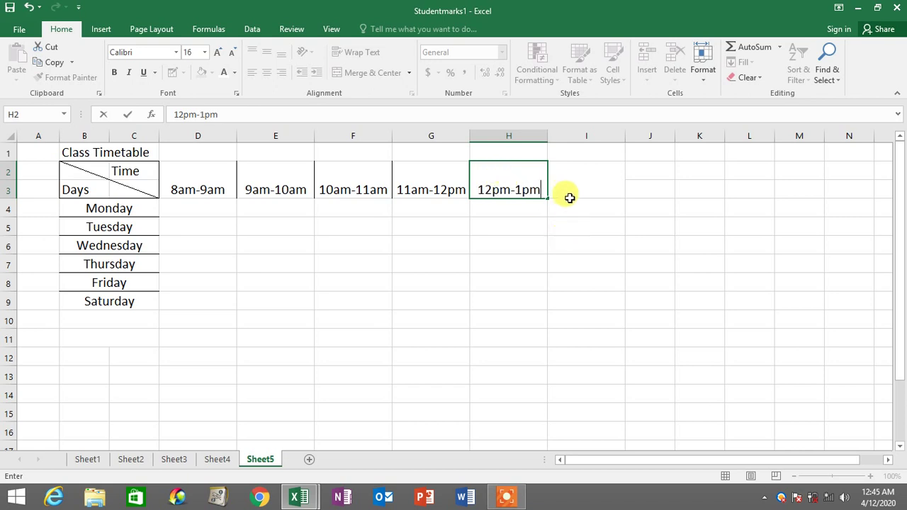
{"action": "left_click", "coordinate": [570, 184]}
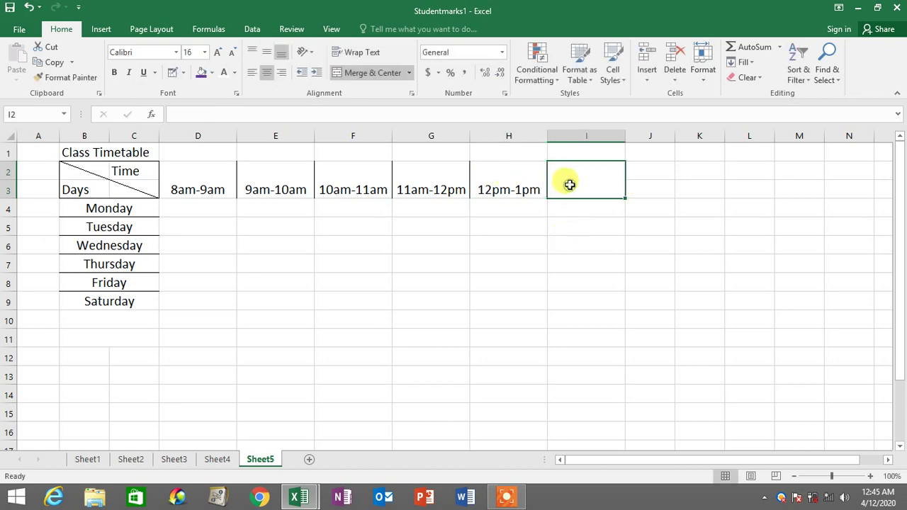
{"action": "type", "text": "1"}
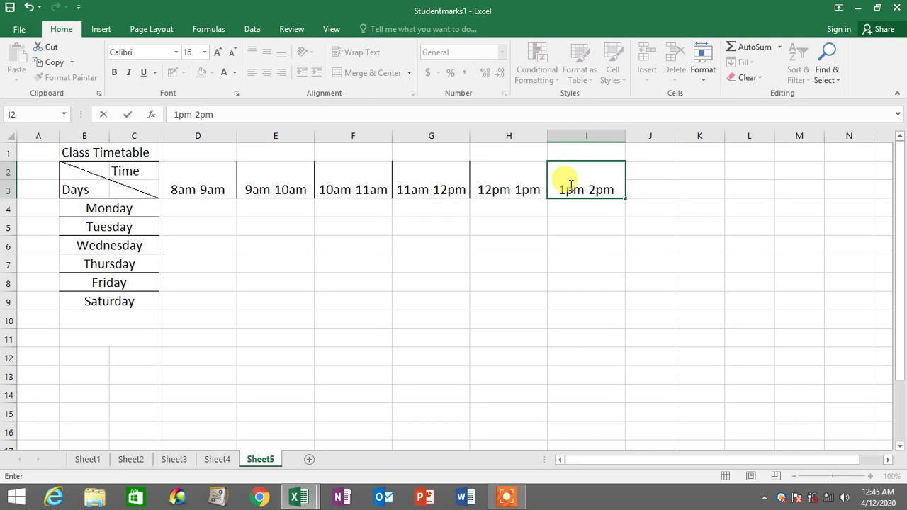
{"action": "type", "text": "pm-2pm"}
{"action": "left_click", "coordinate": [197, 180]}
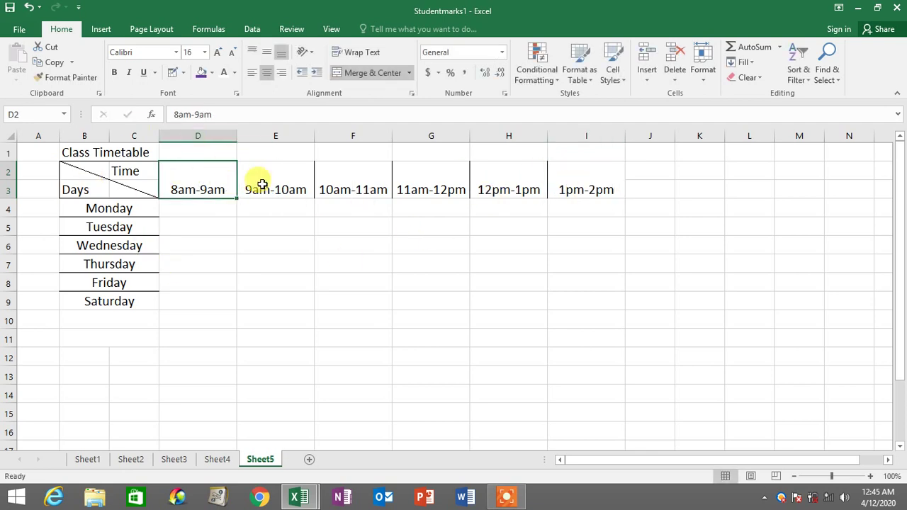
Step: Set D2:I3 to Center horizontal and Center vertical alignment in Format Cells
{"action": "left_click_drag", "start_coordinate": [191, 179], "coordinate": [584, 176]}
{"action": "right_click", "coordinate": [588, 174]}
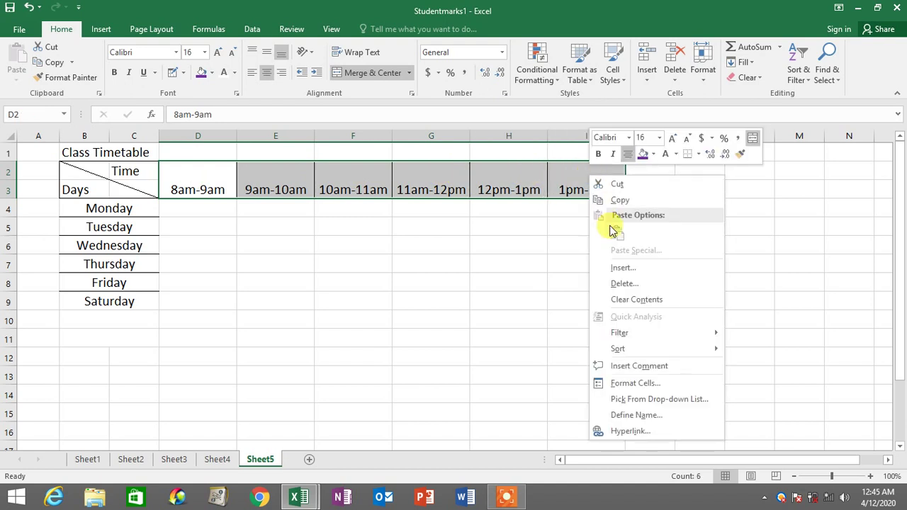
{"action": "left_click", "coordinate": [642, 383]}
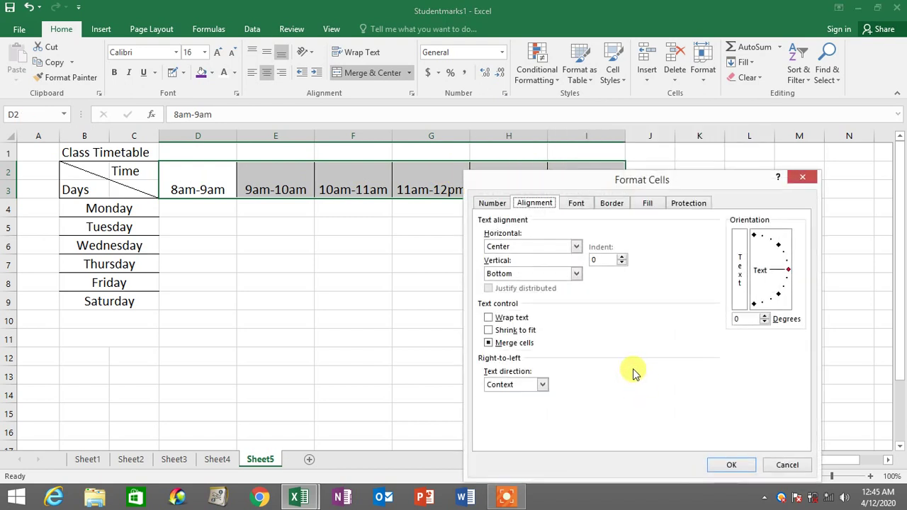
{"action": "left_click", "coordinate": [492, 202]}
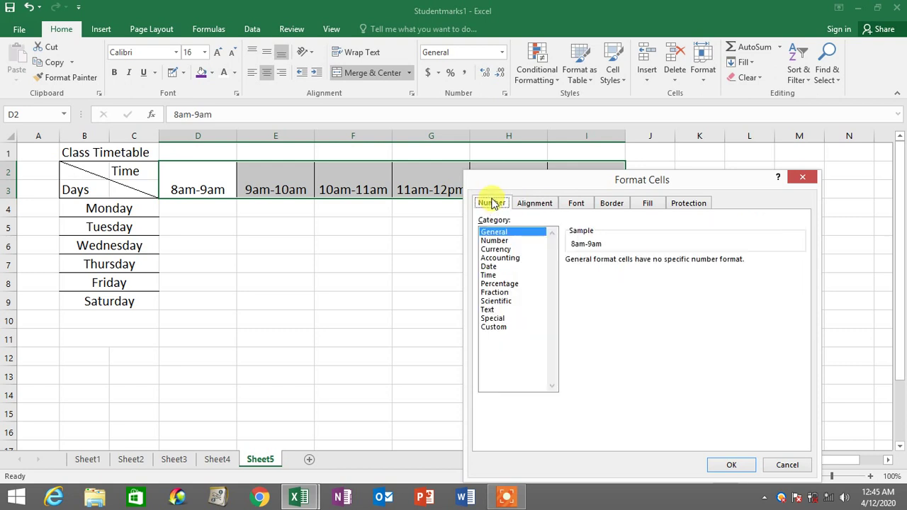
{"action": "left_click", "coordinate": [533, 202]}
{"action": "left_click", "coordinate": [523, 247]}
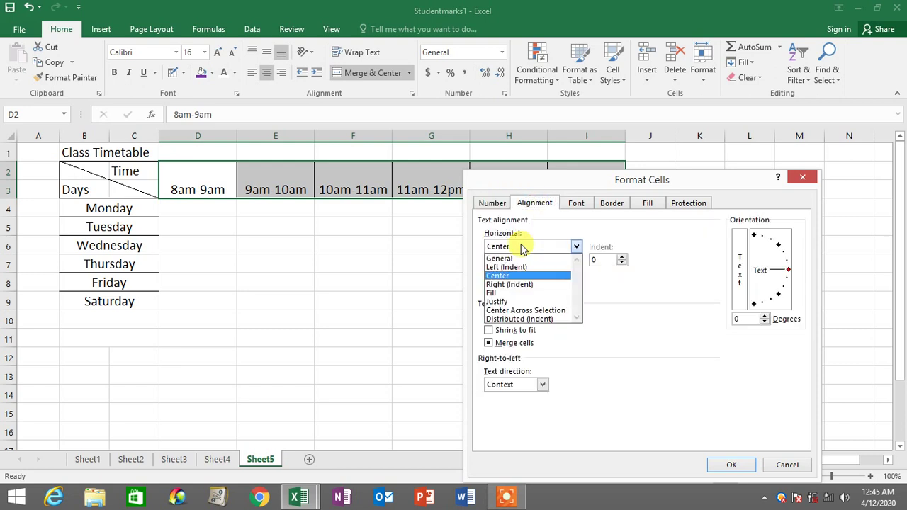
{"action": "left_click", "coordinate": [517, 276]}
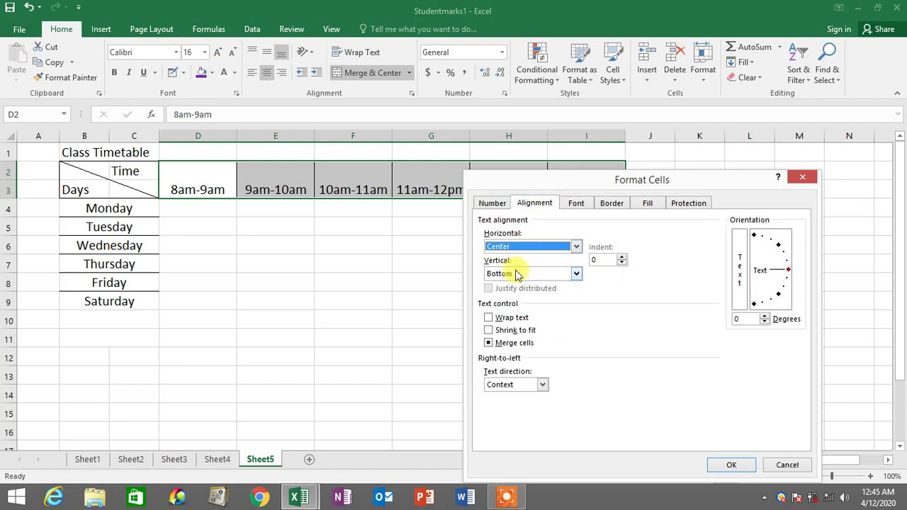
{"action": "left_click", "coordinate": [516, 276]}
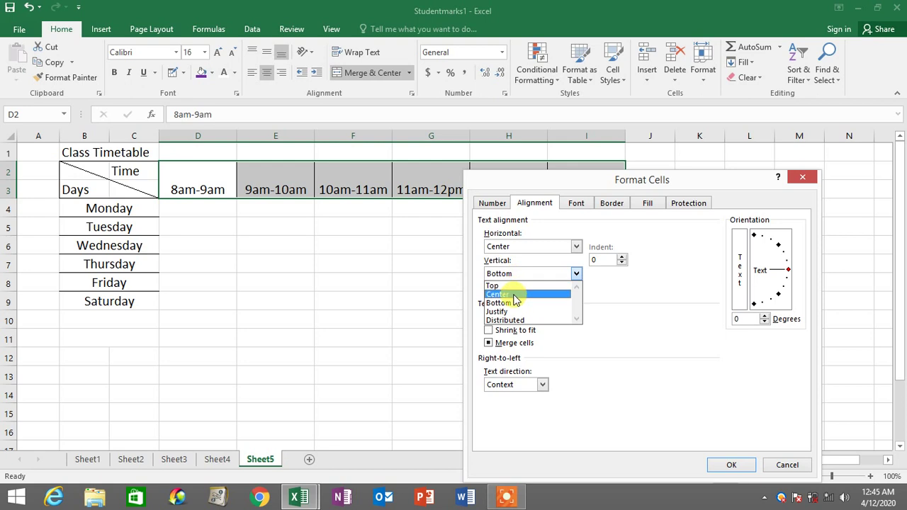
{"action": "left_click", "coordinate": [515, 294]}
{"action": "left_click", "coordinate": [732, 466]}
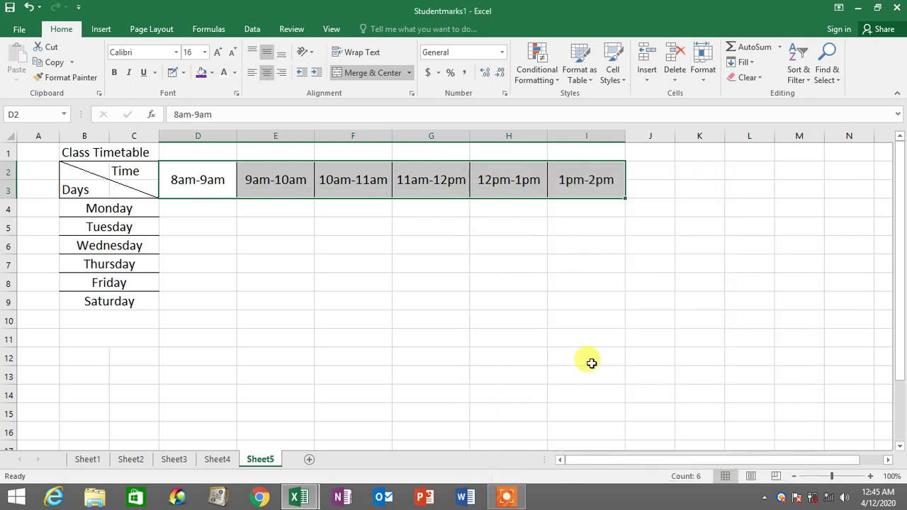
{"action": "left_click", "coordinate": [588, 362]}
{"action": "left_click_drag", "start_coordinate": [206, 179], "coordinate": [597, 196]}
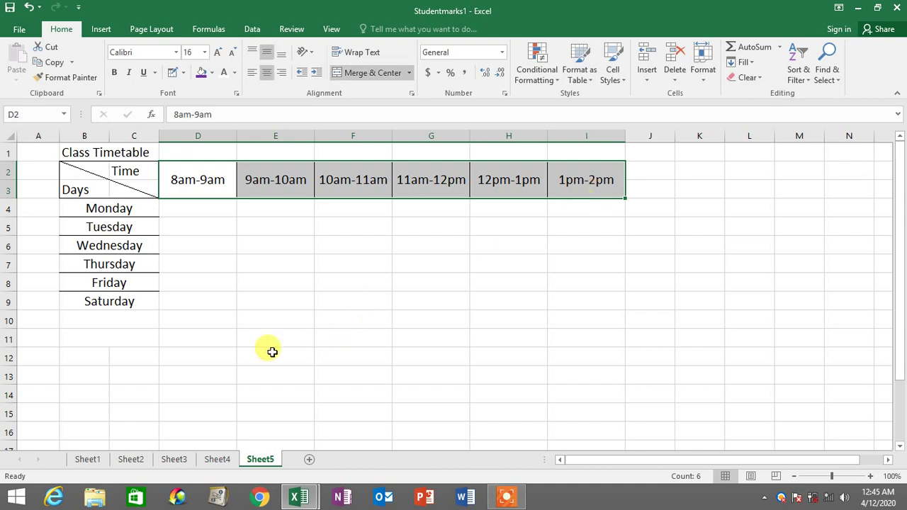
{"action": "left_click", "coordinate": [130, 459]}
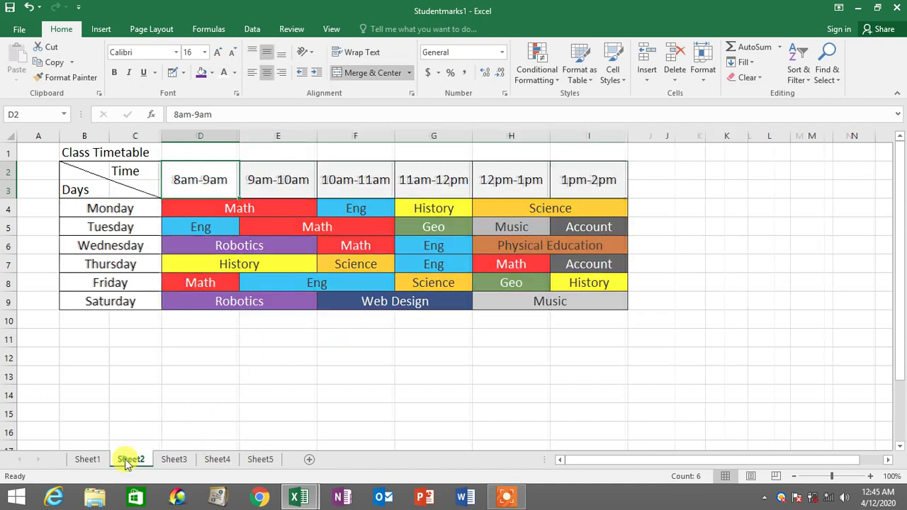
{"action": "left_click_drag", "start_coordinate": [204, 180], "coordinate": [599, 178]}
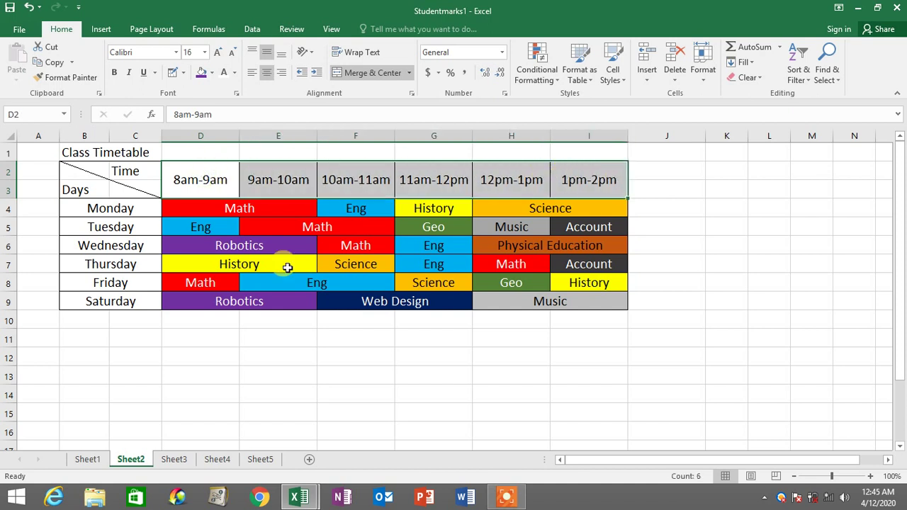
{"action": "left_click", "coordinate": [199, 330]}
{"action": "left_click", "coordinate": [213, 204]}
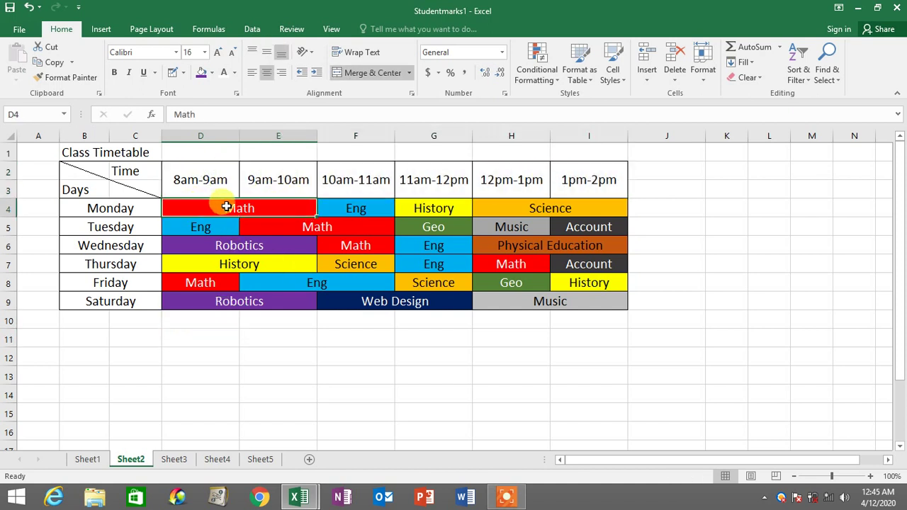
{"action": "left_click", "coordinate": [370, 207]}
{"action": "left_click", "coordinate": [334, 227]}
{"action": "left_click", "coordinate": [347, 245]}
{"action": "left_click", "coordinate": [236, 282]}
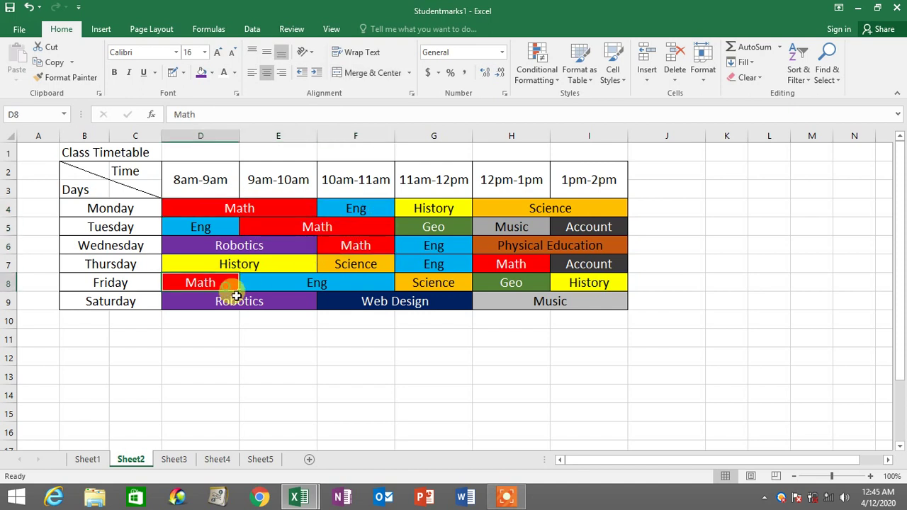
{"action": "left_click", "coordinate": [239, 299]}
{"action": "left_click", "coordinate": [225, 208]}
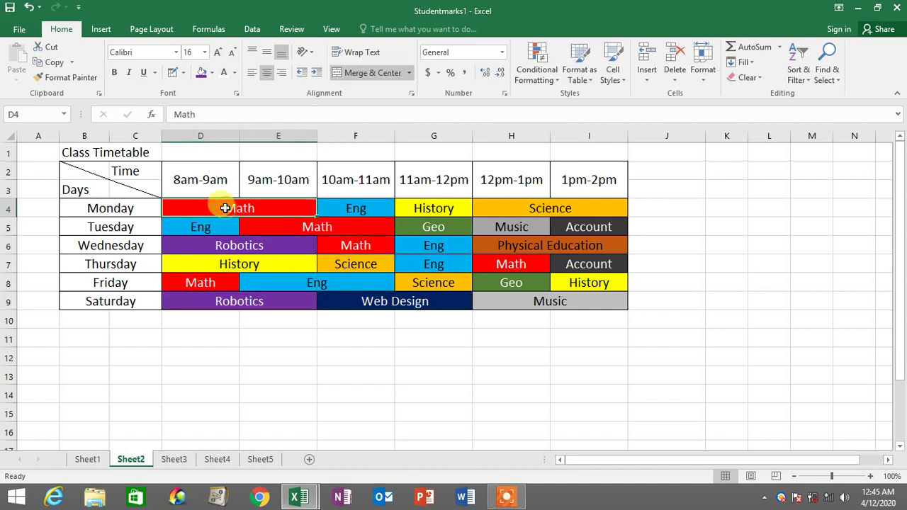
{"action": "left_click", "coordinate": [218, 459]}
Step: On Sheet5, merge D4:E4 and enter Math for Monday's first lesson
{"action": "left_click", "coordinate": [260, 459]}
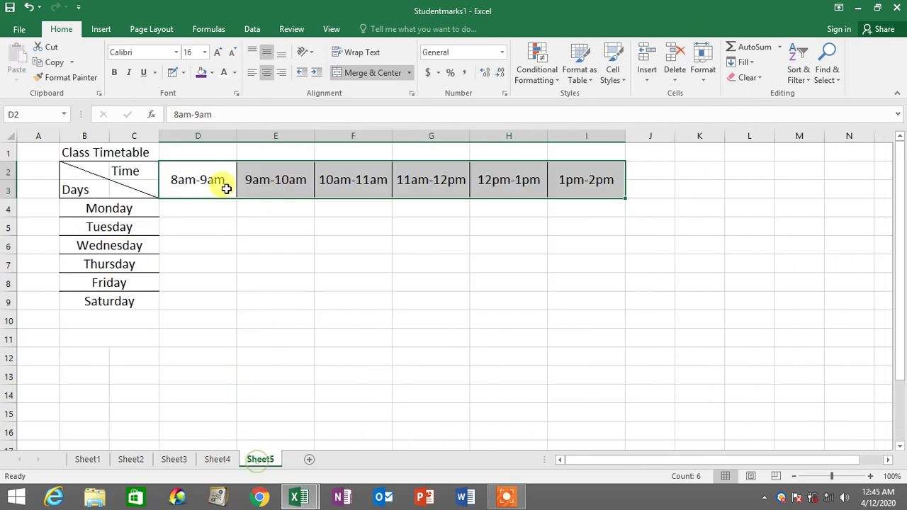
{"action": "left_click_drag", "start_coordinate": [207, 208], "coordinate": [273, 208]}
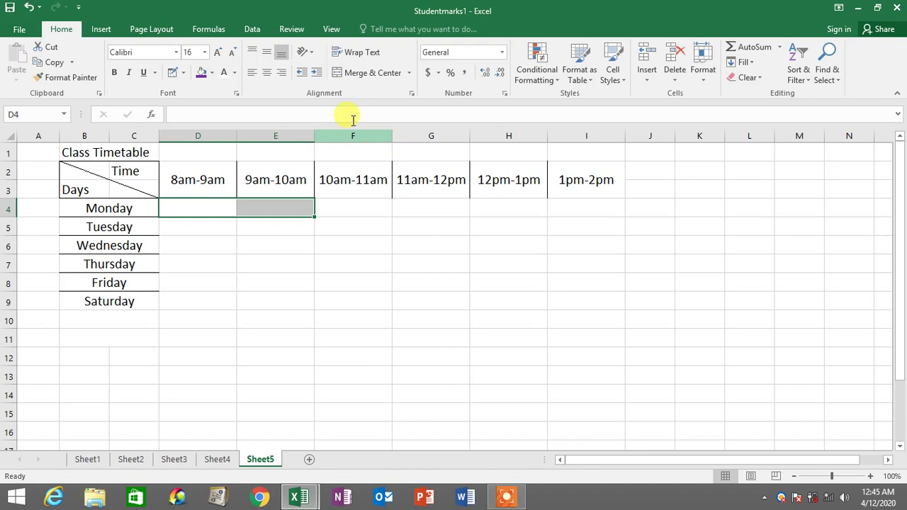
{"action": "left_click", "coordinate": [363, 74]}
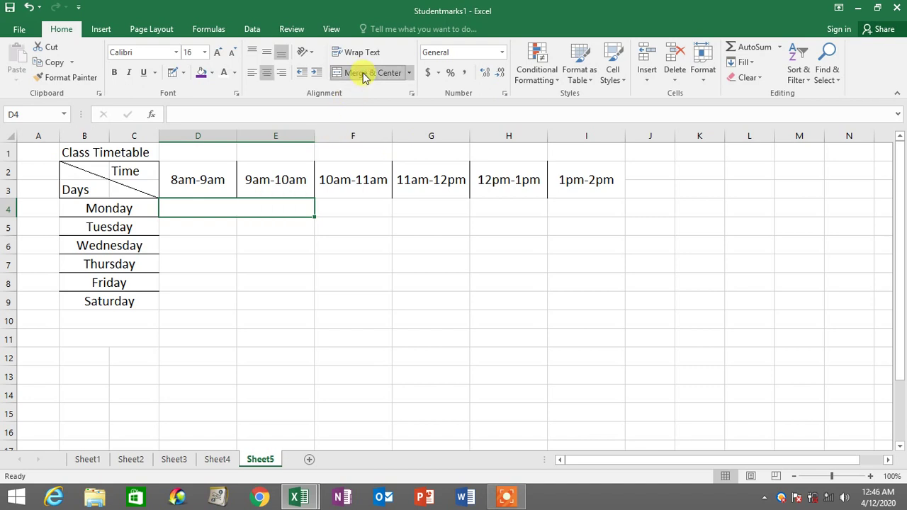
{"action": "type", "text": "Math"}
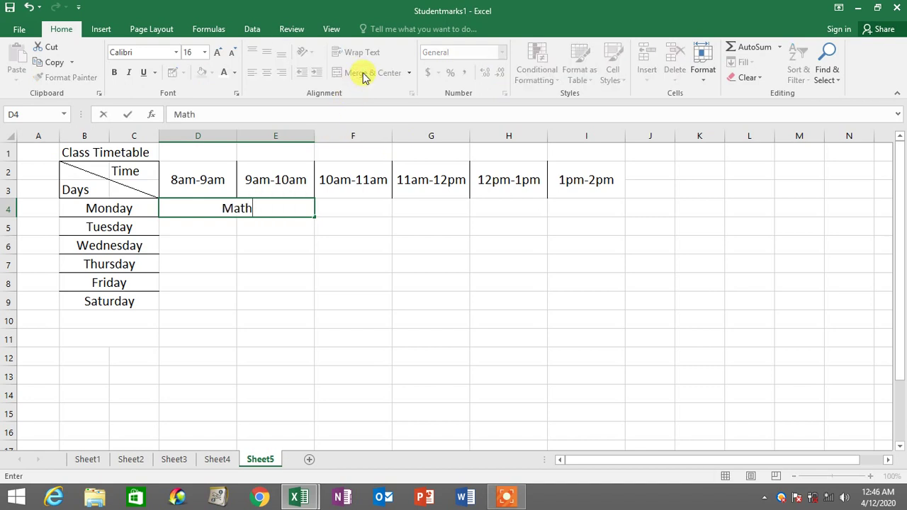
Step: Enter Eng in F4 and History in G4, checking Monday's lessons on Sheet2
{"action": "left_click", "coordinate": [134, 460]}
{"action": "left_click", "coordinate": [364, 208]}
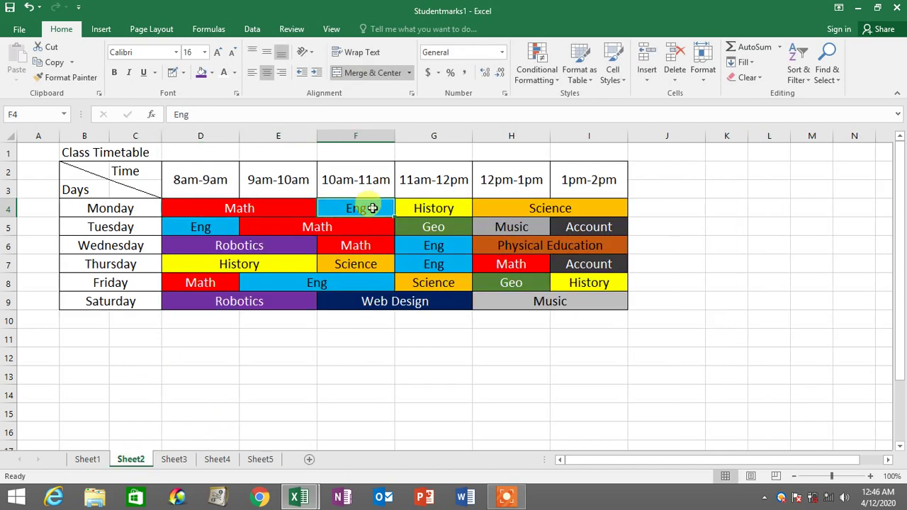
{"action": "left_click", "coordinate": [260, 460]}
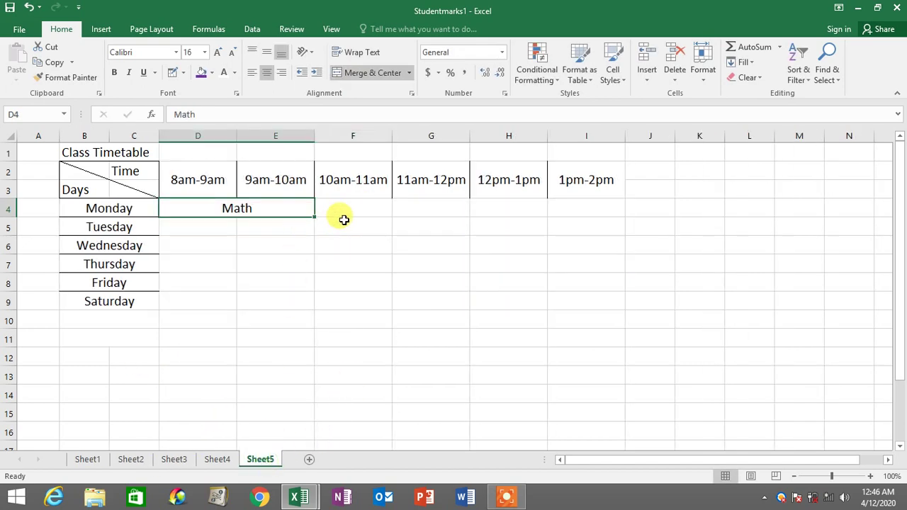
{"action": "left_click", "coordinate": [349, 205]}
{"action": "type", "text": "Eng"}
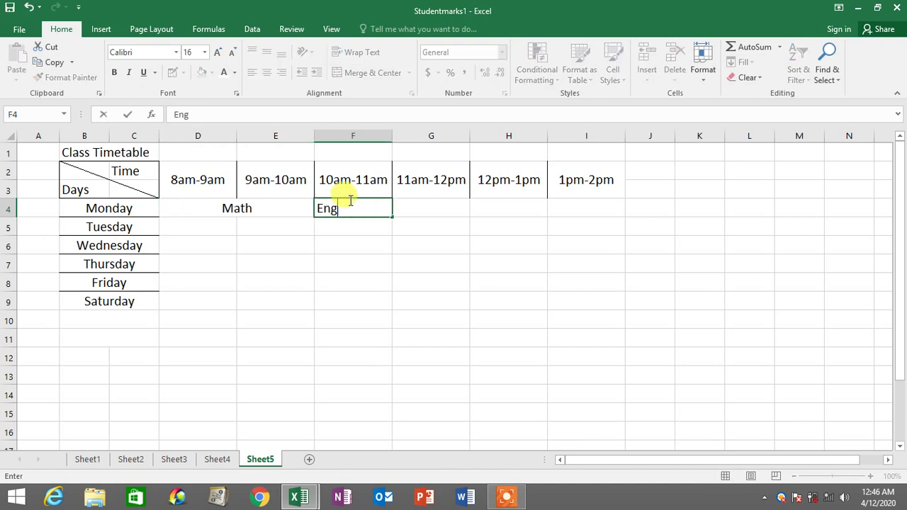
{"action": "left_click", "coordinate": [351, 263]}
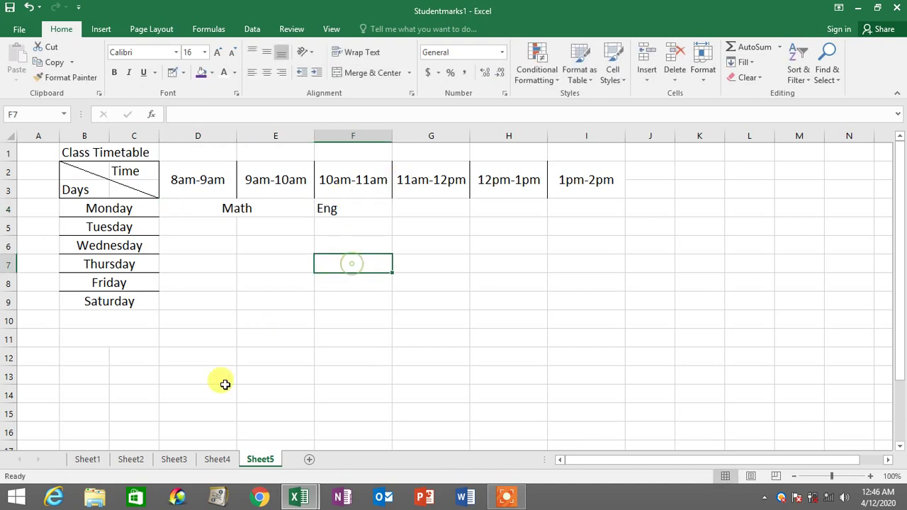
{"action": "left_click", "coordinate": [132, 459]}
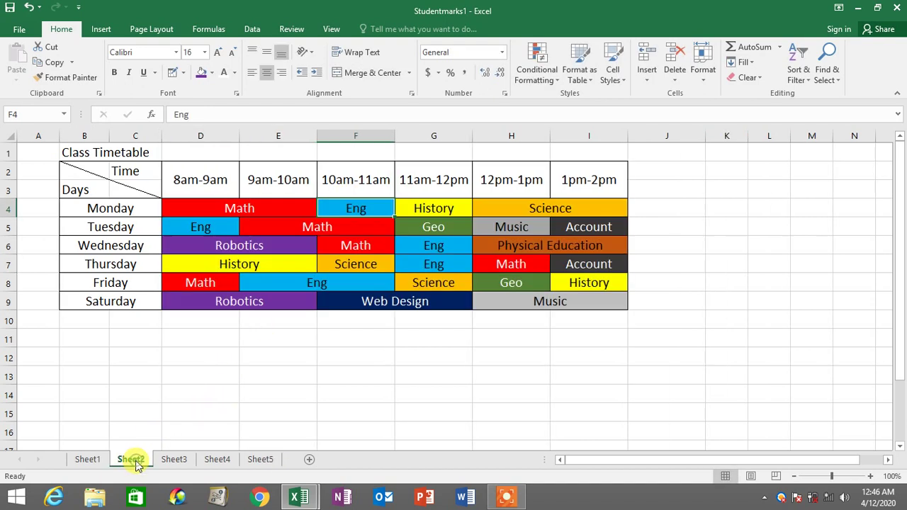
{"action": "left_click", "coordinate": [448, 211]}
{"action": "left_click", "coordinate": [260, 459]}
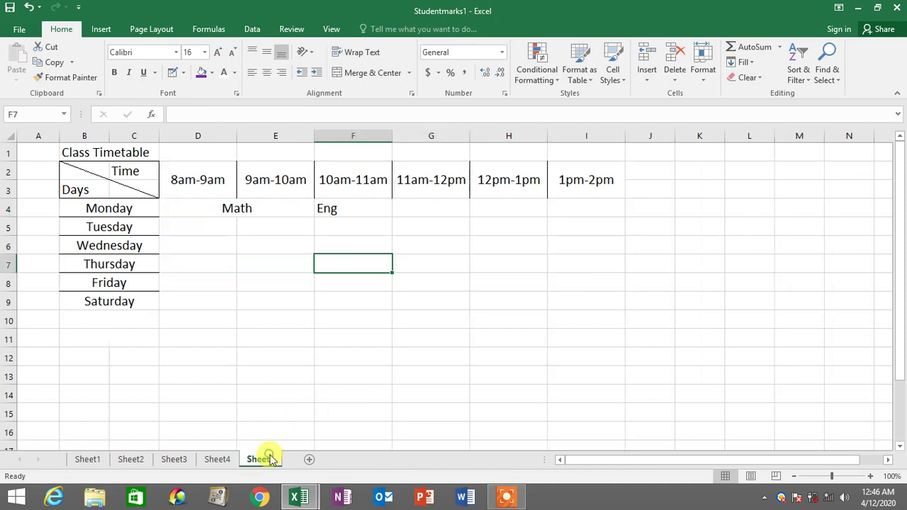
{"action": "left_click", "coordinate": [432, 204]}
{"action": "type", "text": "History"}
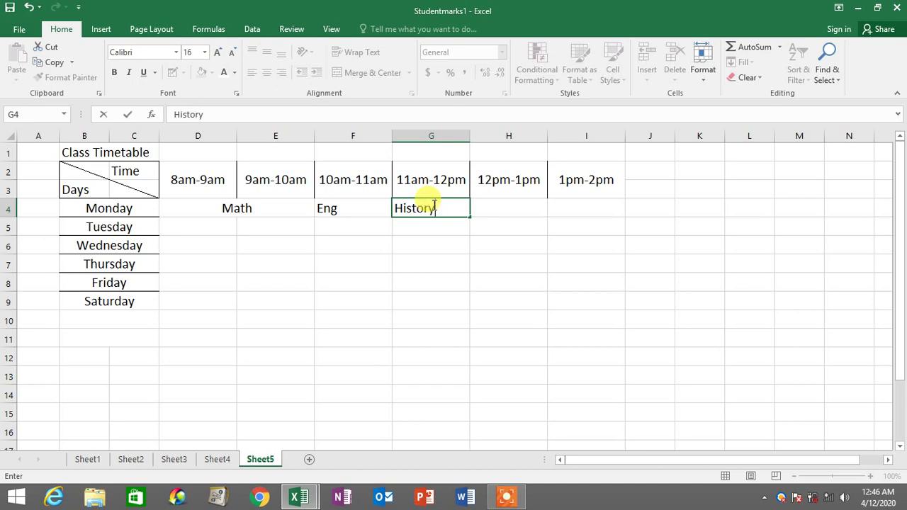
{"action": "key", "text": "Return"}
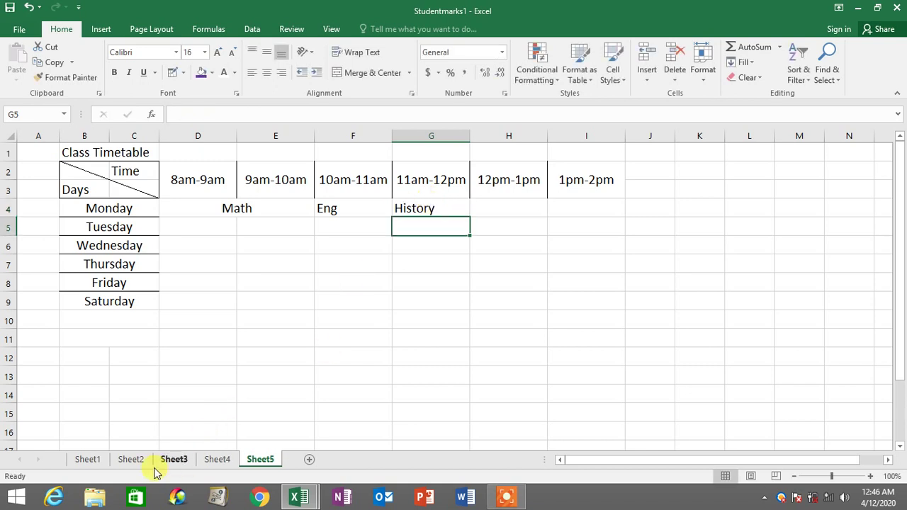
Step: Merge H4:I4 and enter Science for Monday's afternoon lesson
{"action": "left_click", "coordinate": [130, 460]}
{"action": "left_click", "coordinate": [528, 208]}
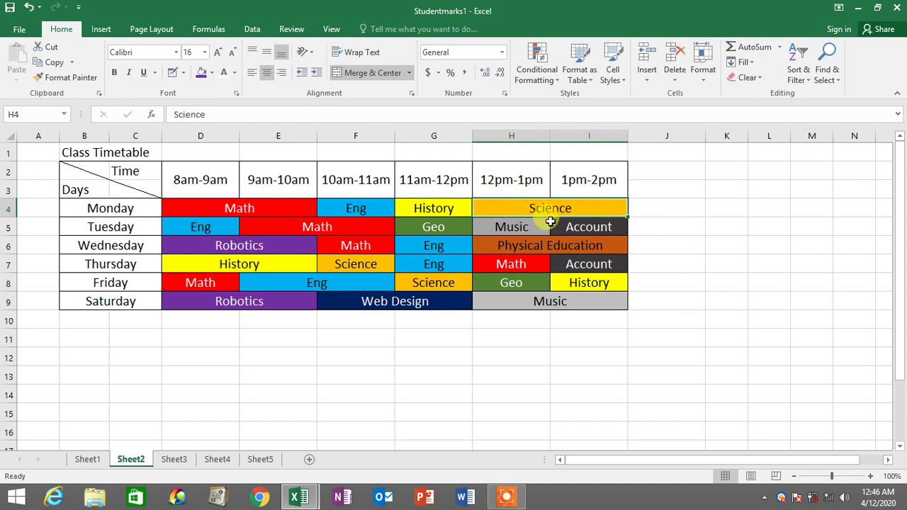
{"action": "left_click", "coordinate": [260, 459]}
{"action": "left_click_drag", "start_coordinate": [488, 205], "coordinate": [567, 206]}
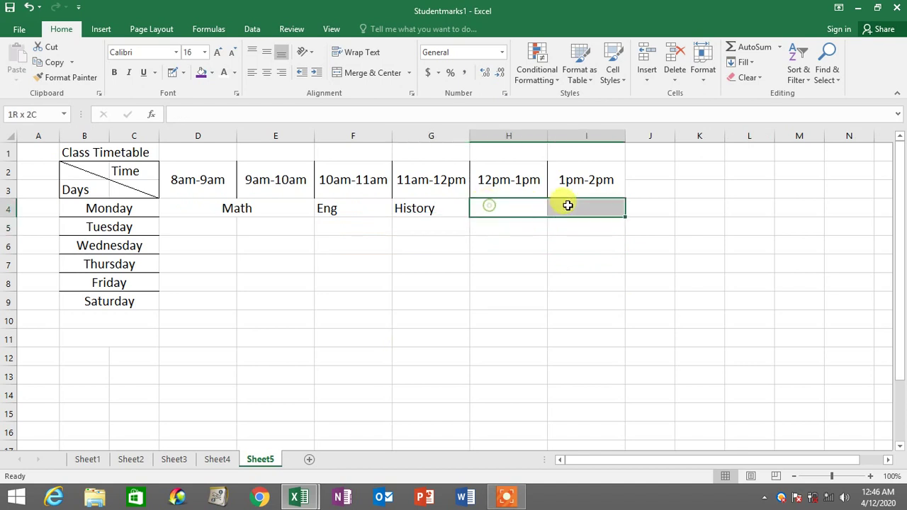
{"action": "left_click", "coordinate": [368, 74]}
{"action": "type", "text": "S"}
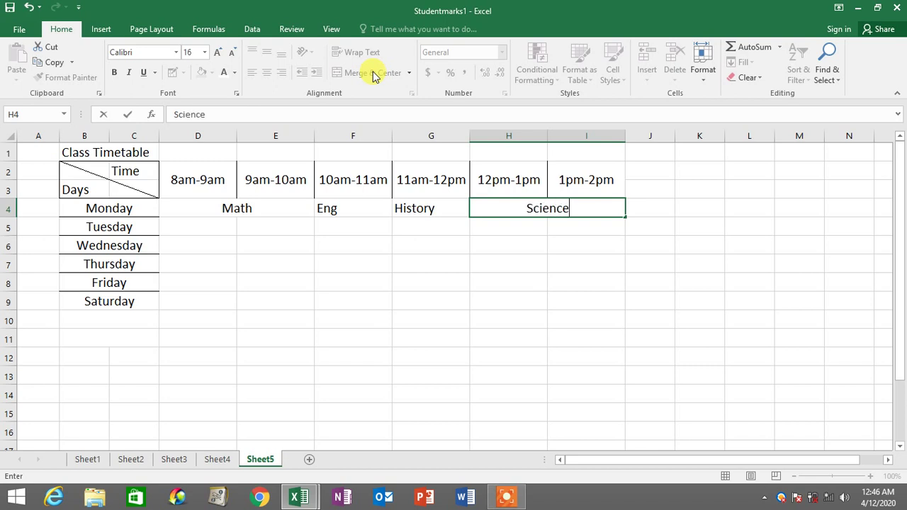
{"action": "type", "text": "cience"}
{"action": "key", "text": "Return"}
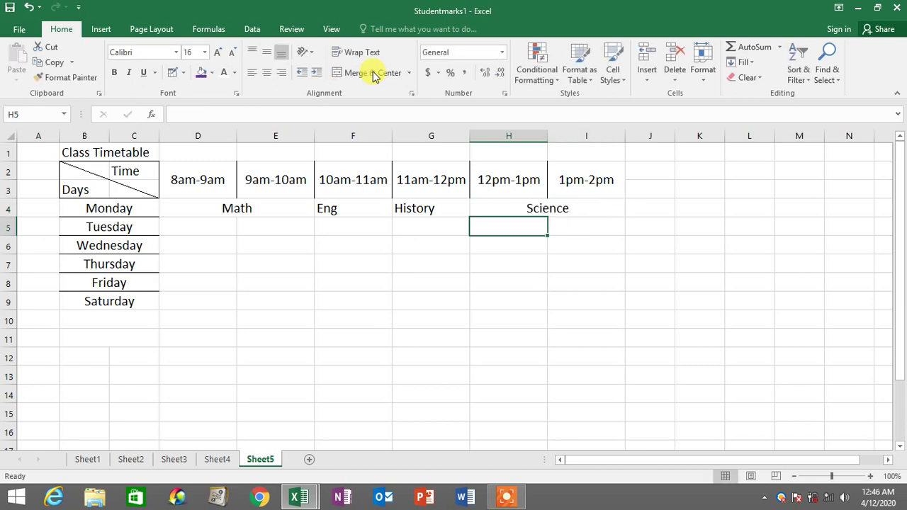
Step: Center the Eng and History entries in F4 and G4
{"action": "left_click", "coordinate": [250, 209]}
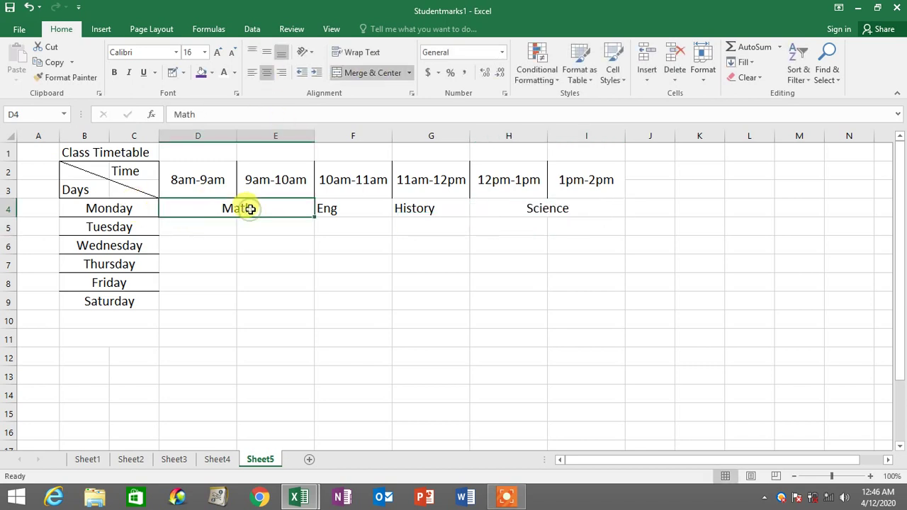
{"action": "left_click", "coordinate": [350, 204]}
{"action": "left_click", "coordinate": [268, 74]}
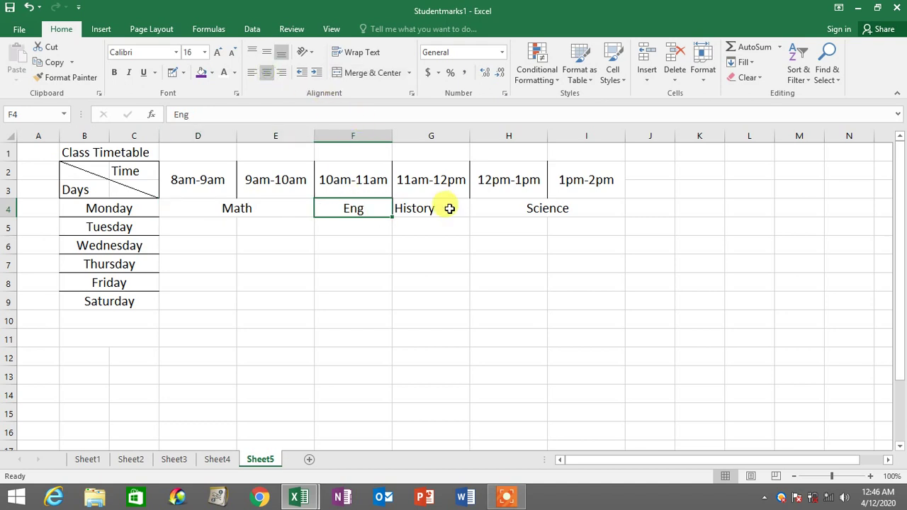
{"action": "left_click", "coordinate": [449, 207]}
{"action": "left_click", "coordinate": [267, 73]}
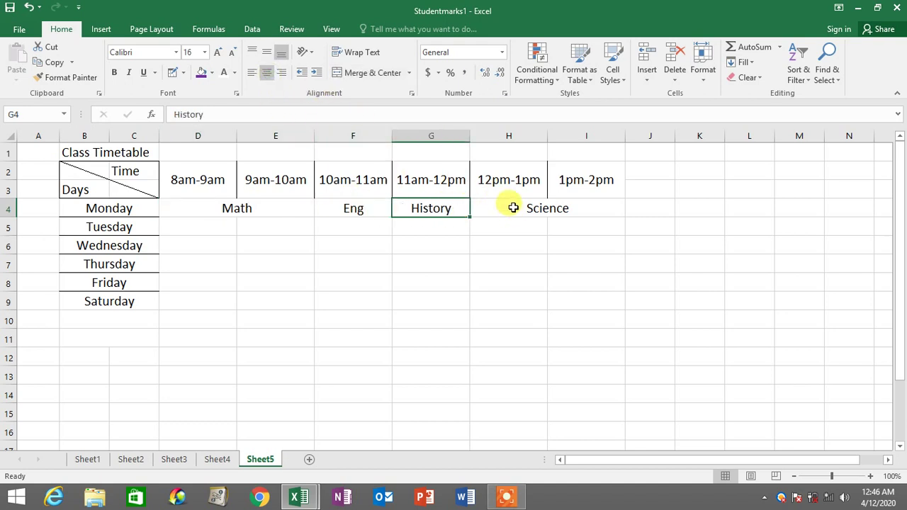
{"action": "left_click", "coordinate": [512, 206]}
{"action": "left_click", "coordinate": [274, 207]}
{"action": "left_click", "coordinate": [334, 210]}
{"action": "left_click", "coordinate": [408, 214]}
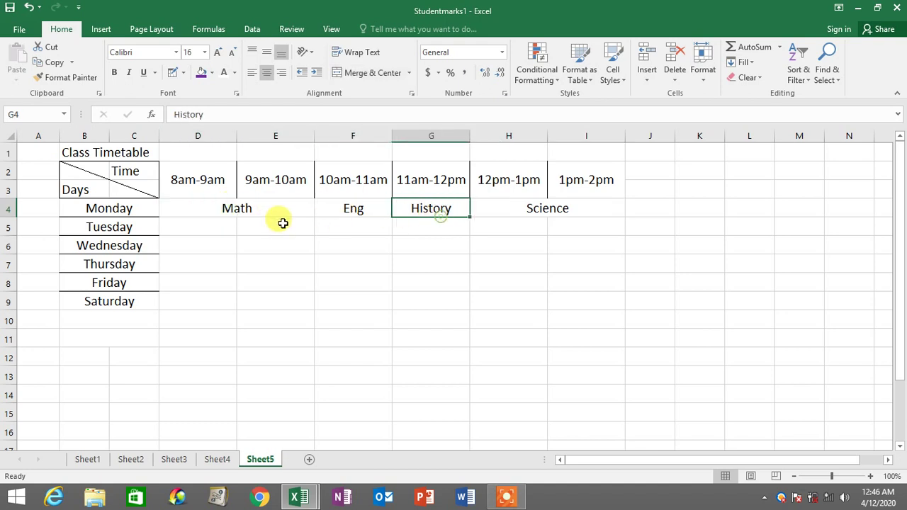
{"action": "left_click", "coordinate": [271, 207]}
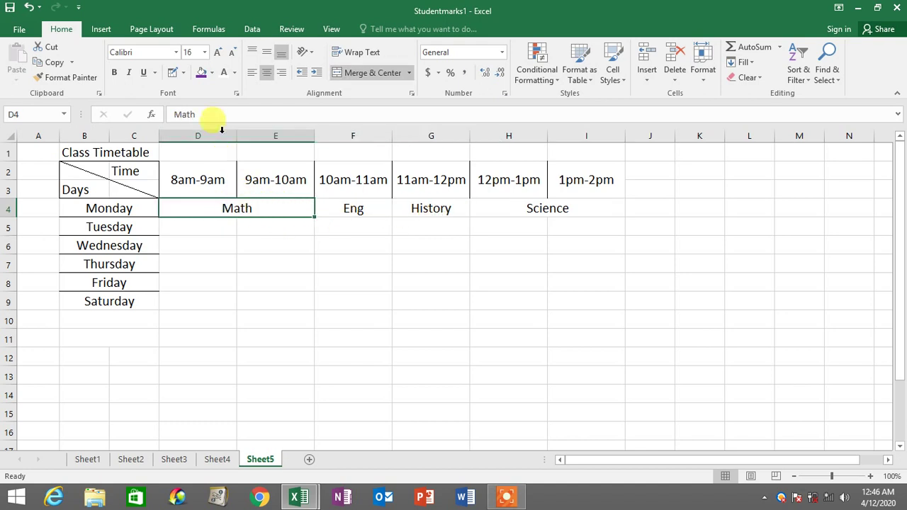
Step: Fill Math in D4 red with bold white text
{"action": "left_click", "coordinate": [212, 73]}
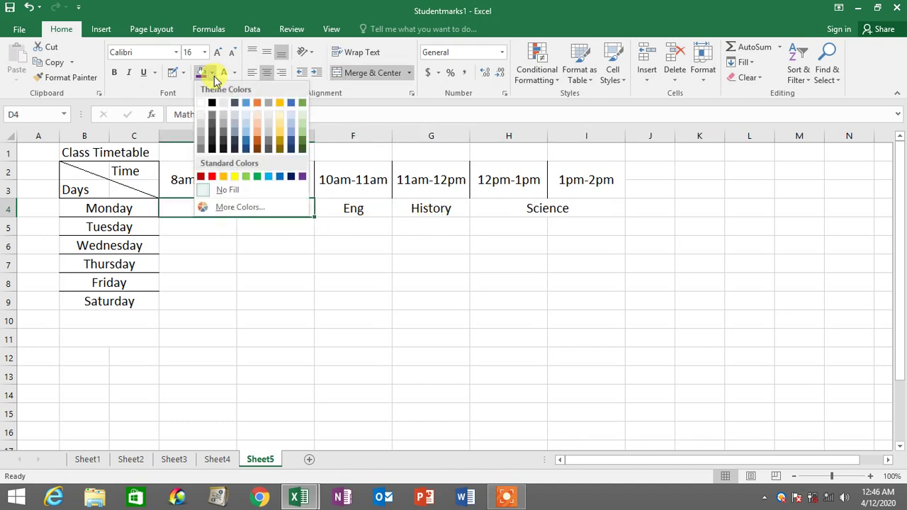
{"action": "left_click", "coordinate": [212, 176]}
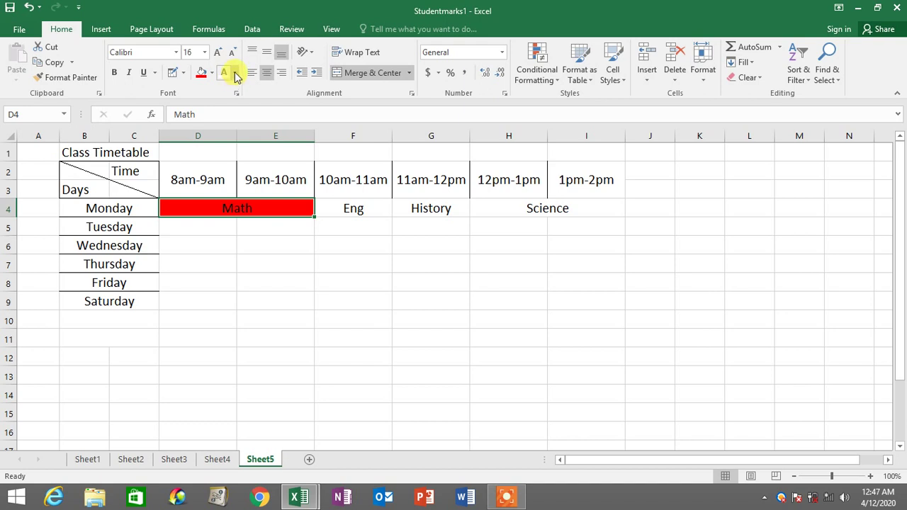
{"action": "left_click", "coordinate": [236, 74]}
{"action": "left_click", "coordinate": [226, 115]}
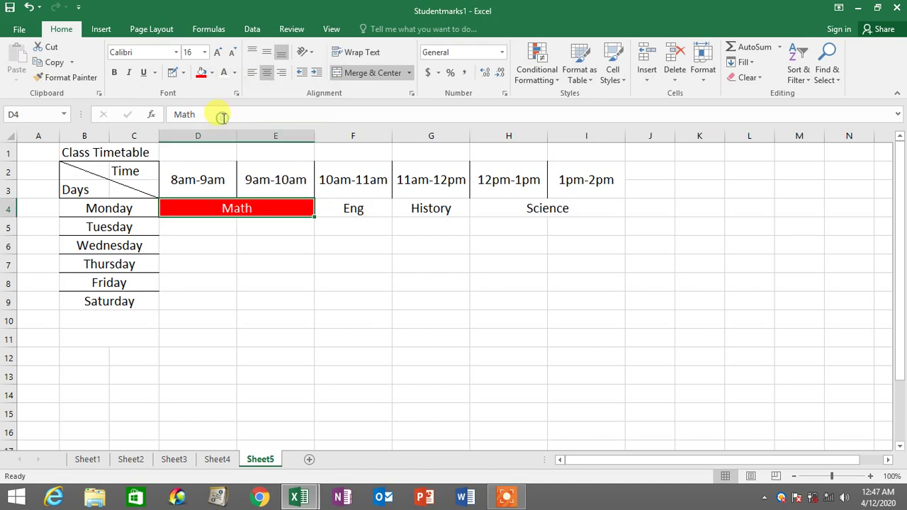
{"action": "left_click", "coordinate": [117, 75]}
{"action": "left_click", "coordinate": [353, 262]}
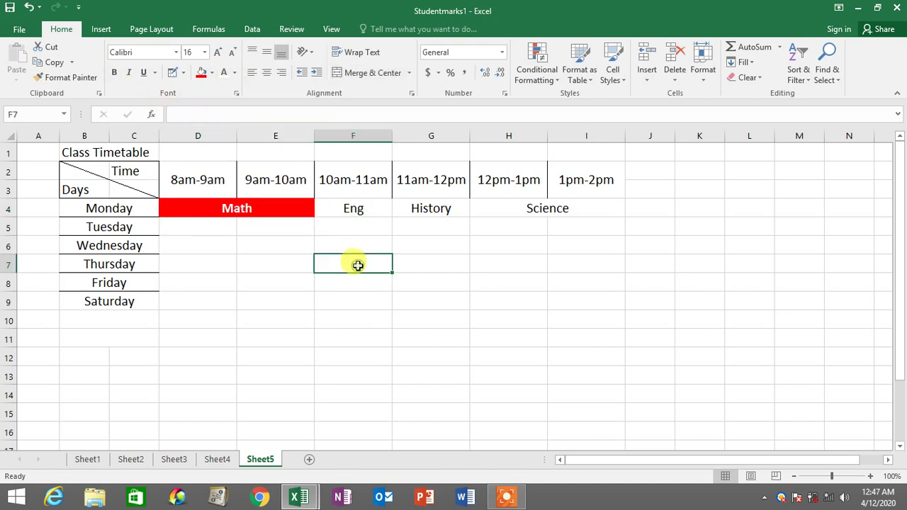
Step: Check Sheet2's reference colours and fill the Eng cell F4 light blue
{"action": "left_click", "coordinate": [141, 460]}
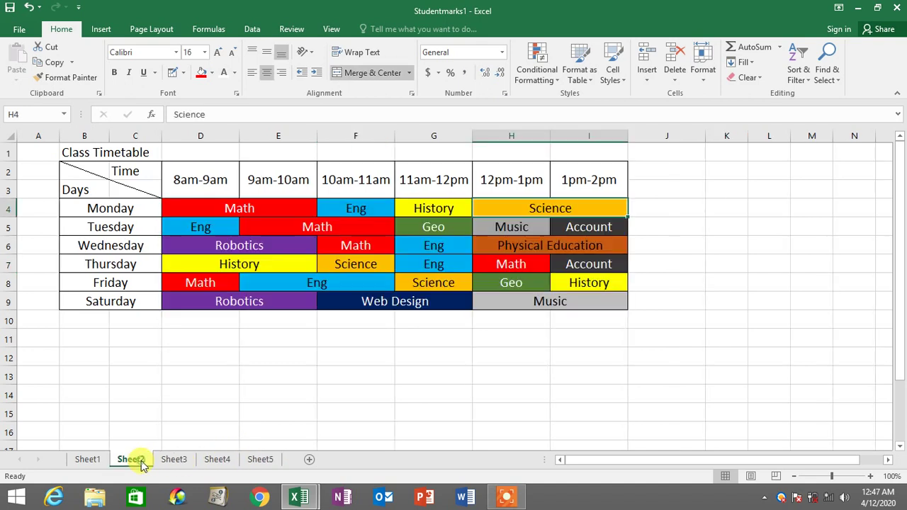
{"action": "left_click", "coordinate": [258, 208]}
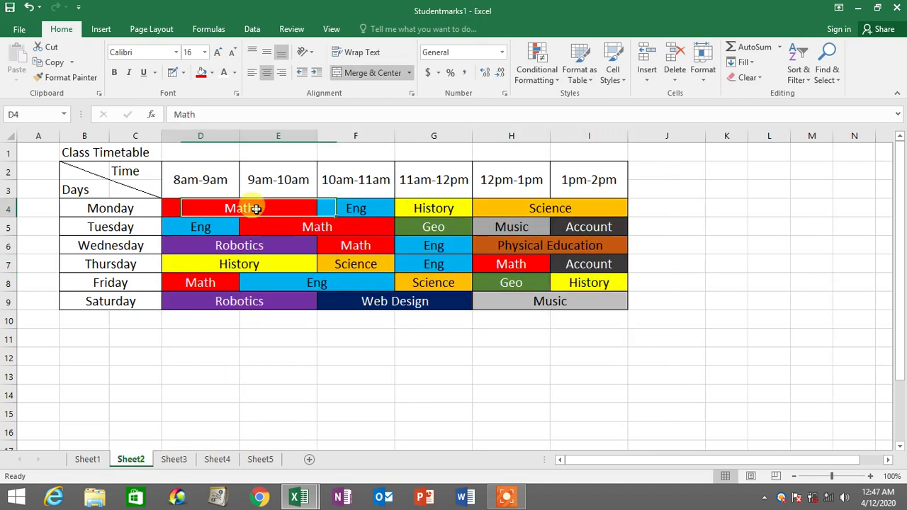
{"action": "left_click", "coordinate": [369, 207]}
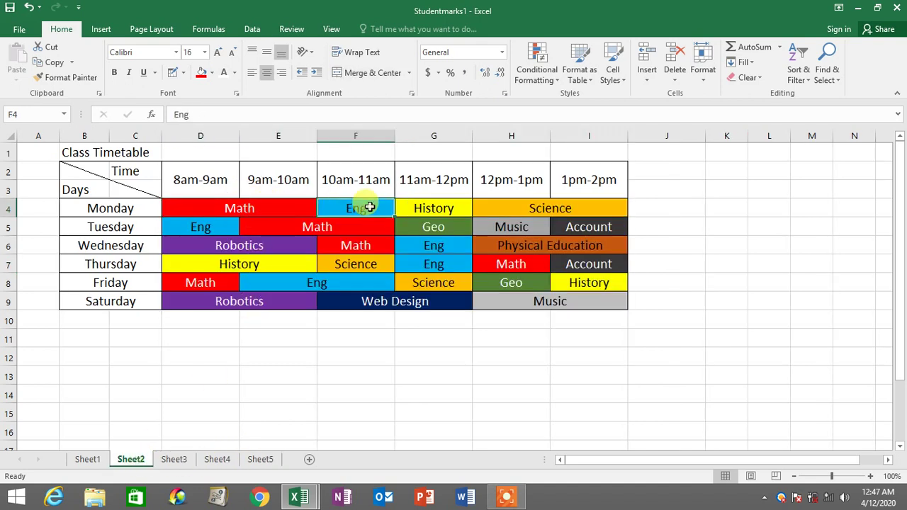
{"action": "left_click", "coordinate": [261, 460]}
{"action": "left_click", "coordinate": [350, 208]}
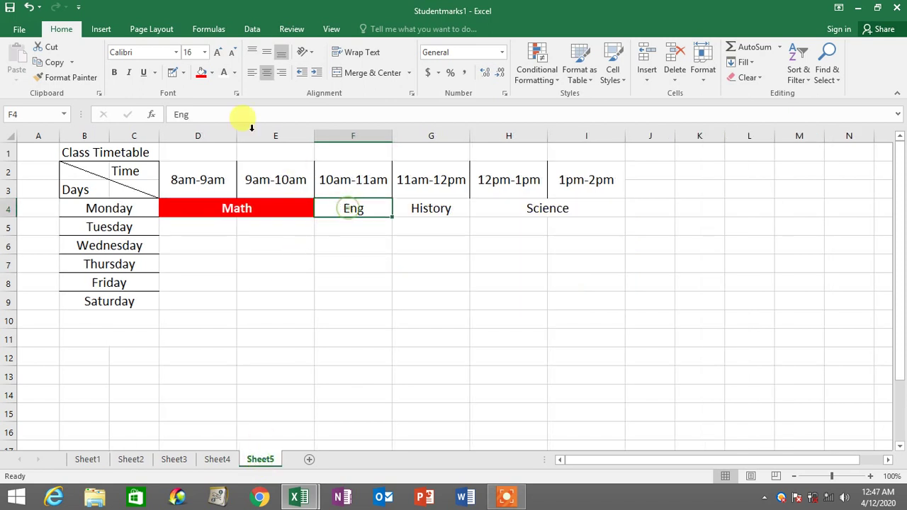
{"action": "left_click", "coordinate": [211, 73]}
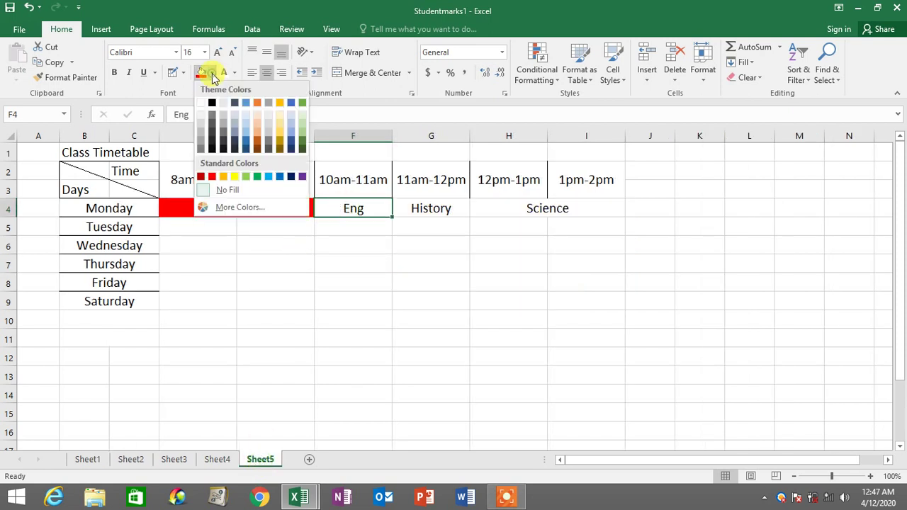
{"action": "left_click", "coordinate": [270, 177]}
Step: Fill the History cell G4 yellow to match Sheet2
{"action": "left_click", "coordinate": [425, 208]}
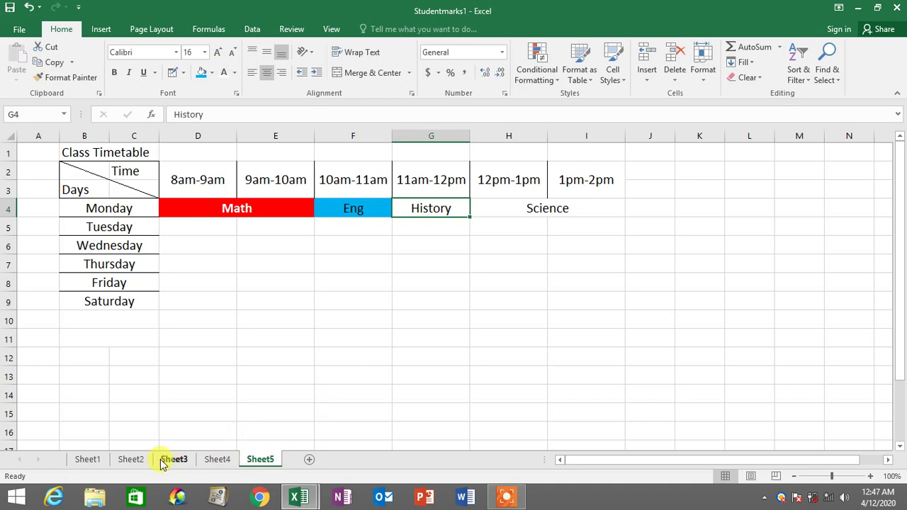
{"action": "left_click", "coordinate": [132, 460]}
{"action": "left_click", "coordinate": [429, 208]}
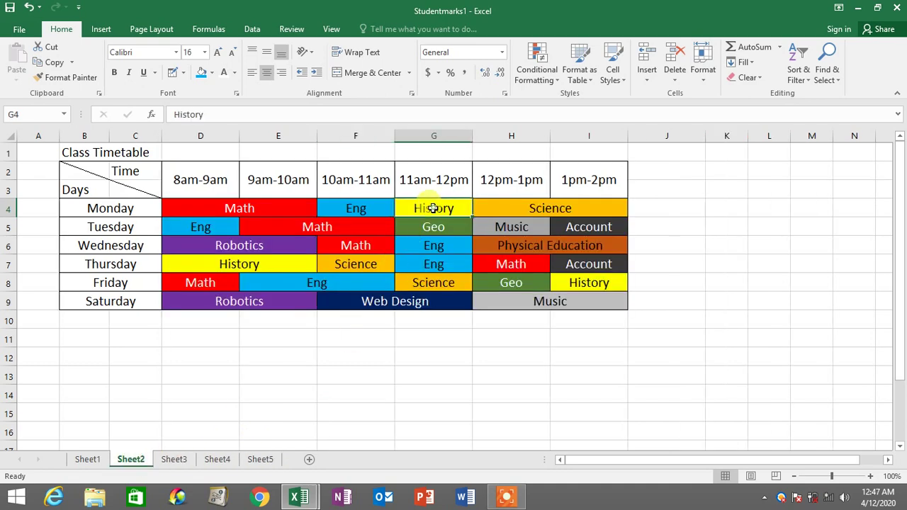
{"action": "left_click", "coordinate": [263, 460]}
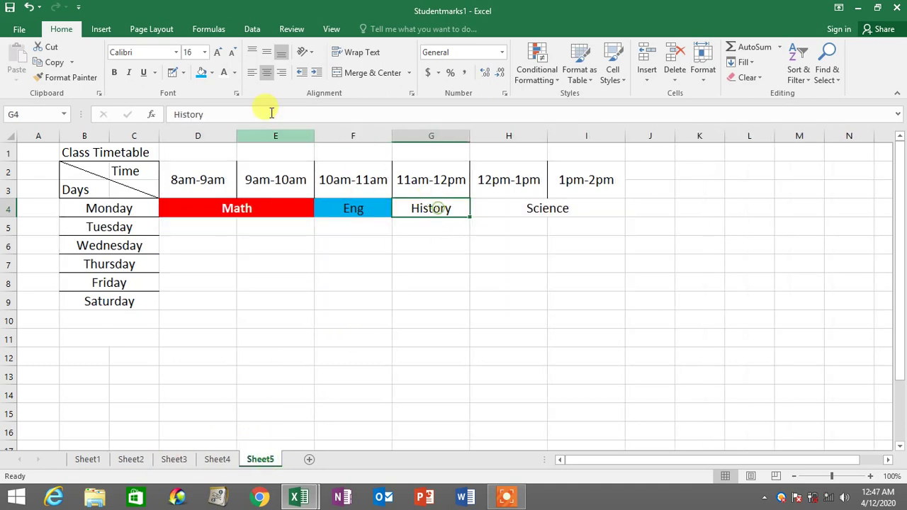
{"action": "left_click", "coordinate": [212, 73]}
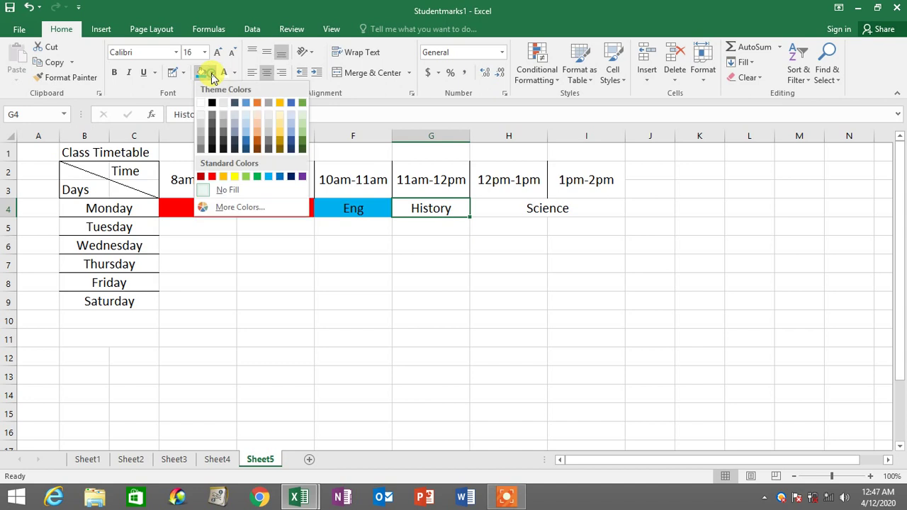
{"action": "left_click", "coordinate": [235, 175]}
{"action": "left_click", "coordinate": [529, 285]}
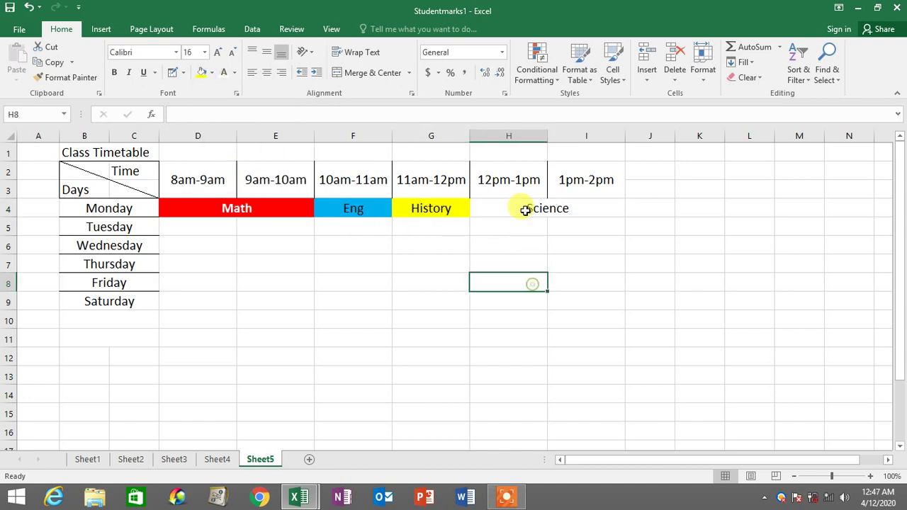
Step: Fill the merged Science cell orange to match Sheet2
{"action": "left_click", "coordinate": [130, 459]}
{"action": "left_click", "coordinate": [538, 208]}
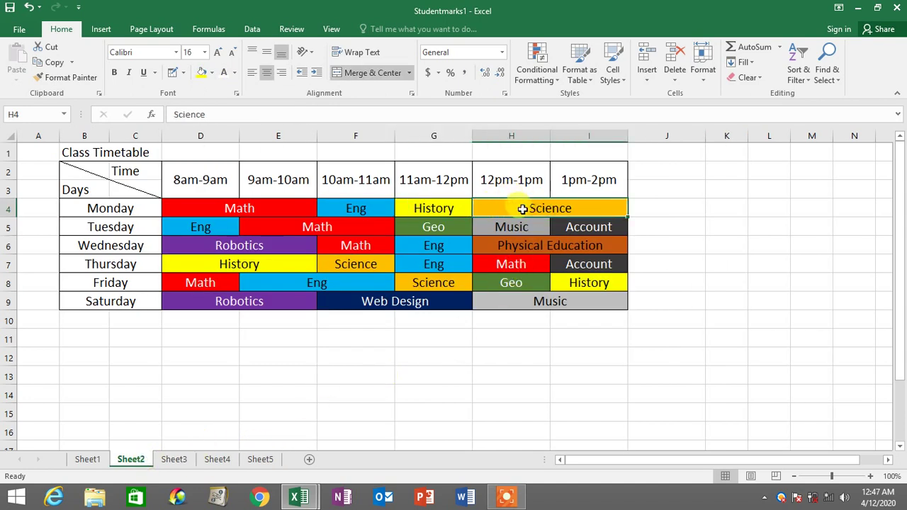
{"action": "left_click", "coordinate": [261, 459]}
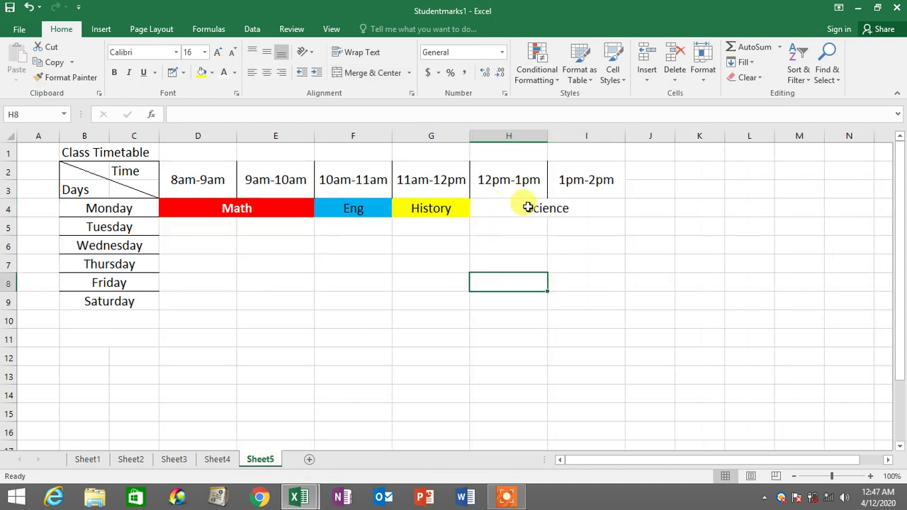
{"action": "left_click", "coordinate": [522, 205]}
{"action": "left_click", "coordinate": [213, 73]}
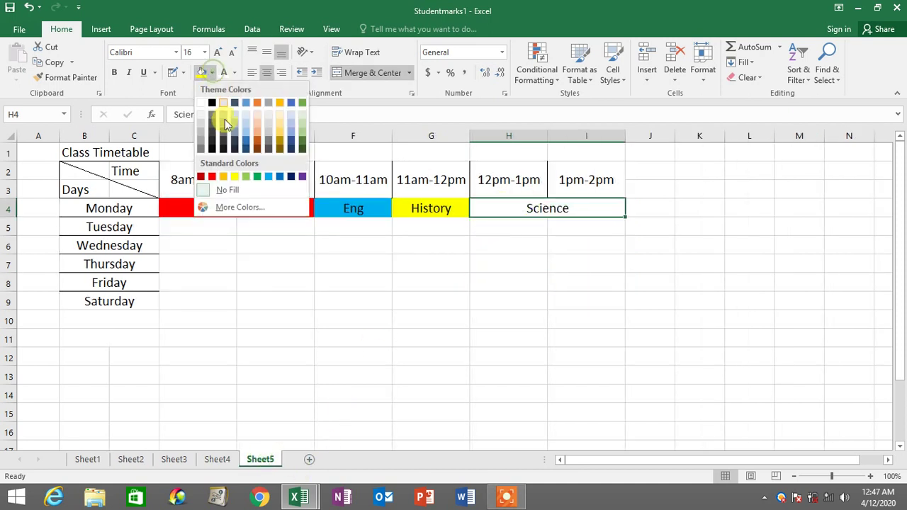
{"action": "left_click", "coordinate": [224, 176]}
{"action": "left_click", "coordinate": [471, 339]}
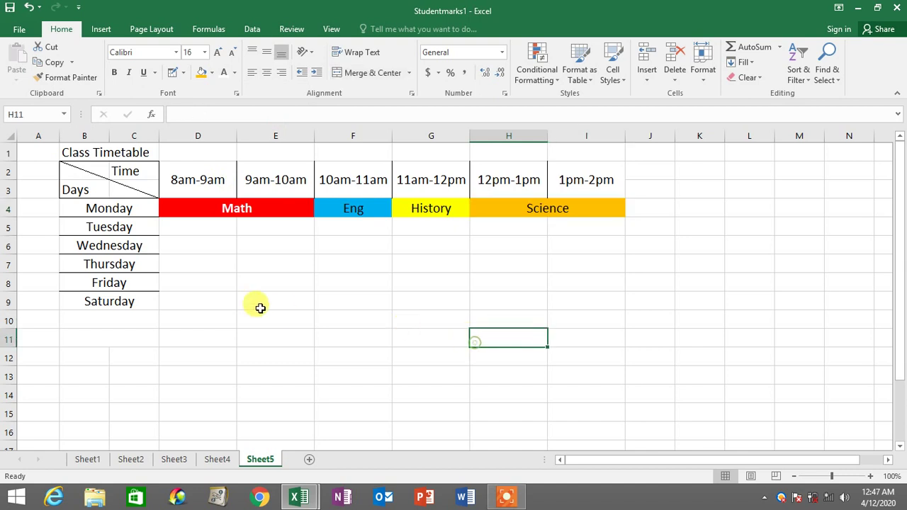
Step: Compare the Sheet5 timetable ranges against the Sheet2 timetable B2:I9
{"action": "left_click_drag", "start_coordinate": [193, 226], "coordinate": [577, 292]}
{"action": "left_click_drag", "start_coordinate": [221, 205], "coordinate": [488, 219]}
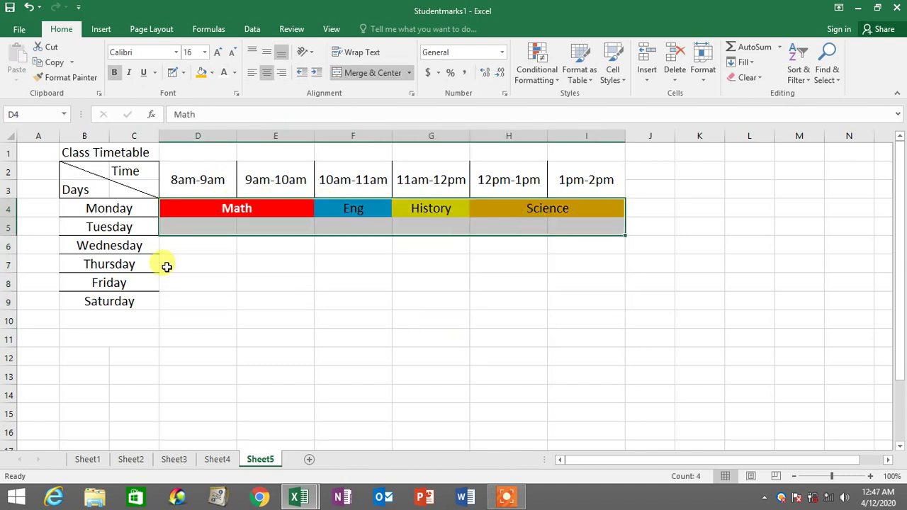
{"action": "left_click_drag", "start_coordinate": [200, 223], "coordinate": [594, 294]}
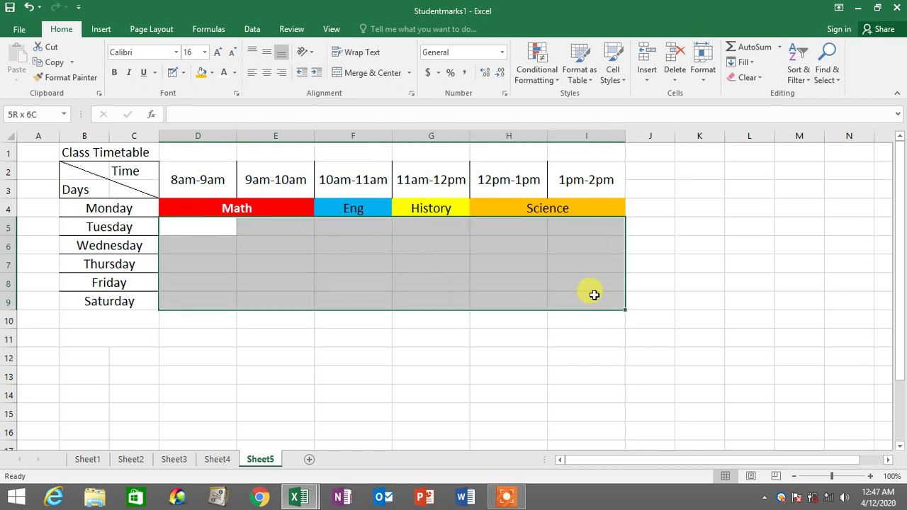
{"action": "left_click", "coordinate": [594, 293]}
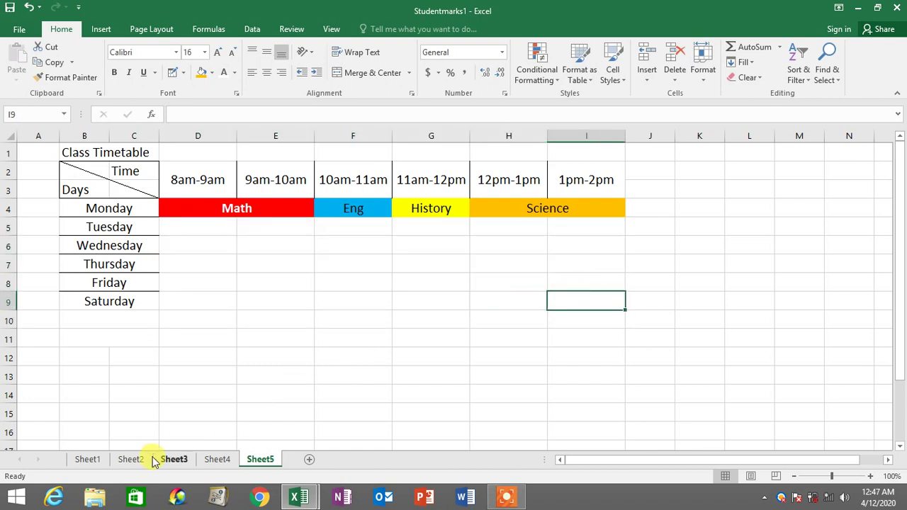
{"action": "left_click", "coordinate": [128, 459]}
{"action": "left_click_drag", "start_coordinate": [530, 312], "coordinate": [101, 166]}
{"action": "left_click", "coordinate": [299, 318]}
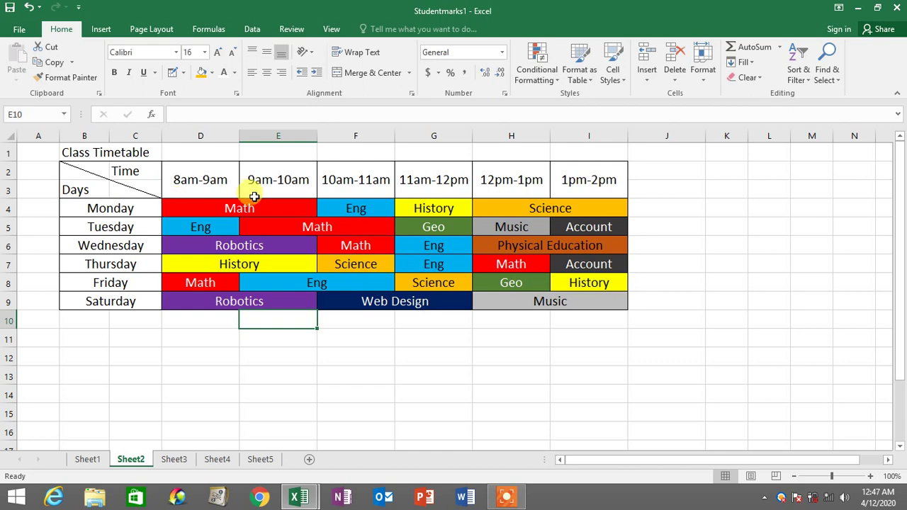
{"action": "left_click", "coordinate": [225, 459]}
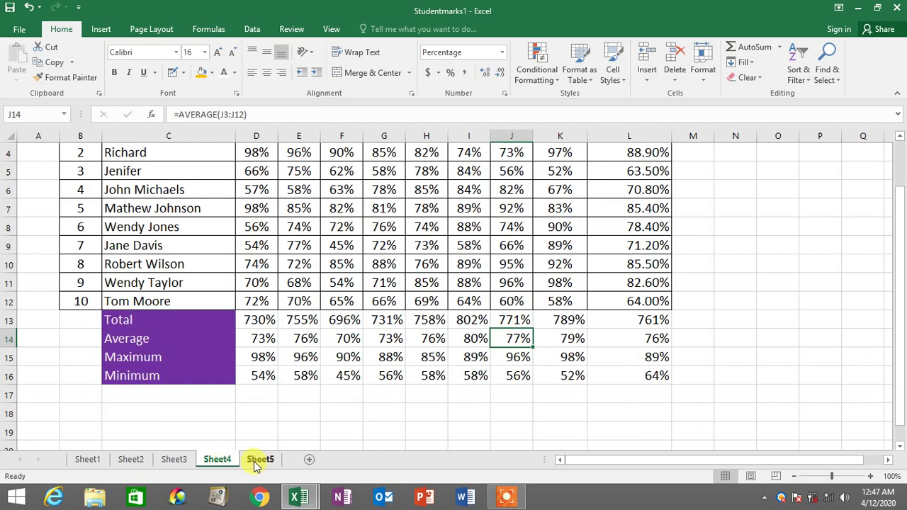
{"action": "left_click", "coordinate": [255, 462]}
Step: Apply All Borders to the Days and Time header and the Monday–Saturday day names
{"action": "left_click", "coordinate": [104, 173]}
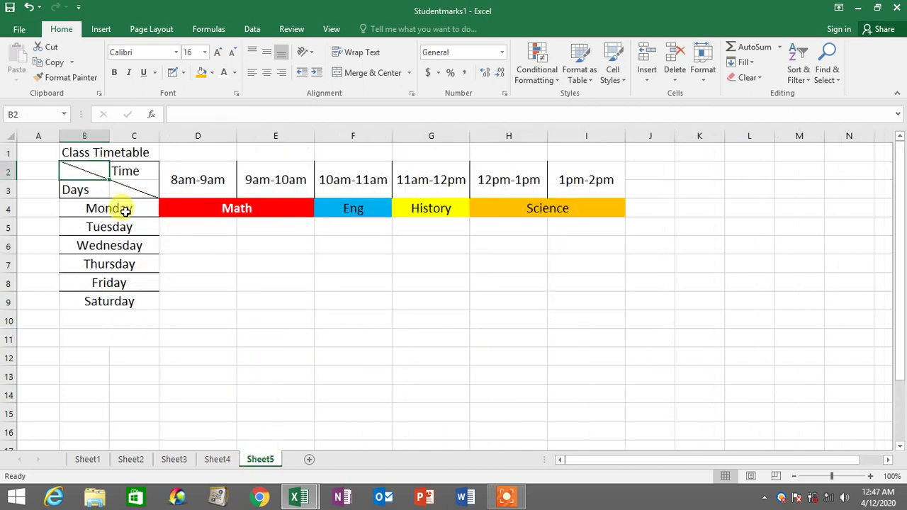
{"action": "left_click_drag", "start_coordinate": [125, 211], "coordinate": [145, 301]}
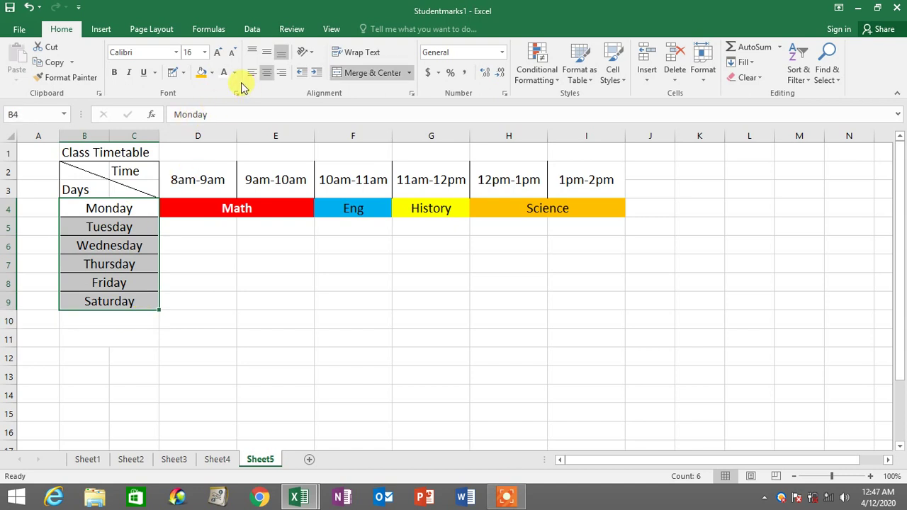
{"action": "left_click", "coordinate": [182, 73]}
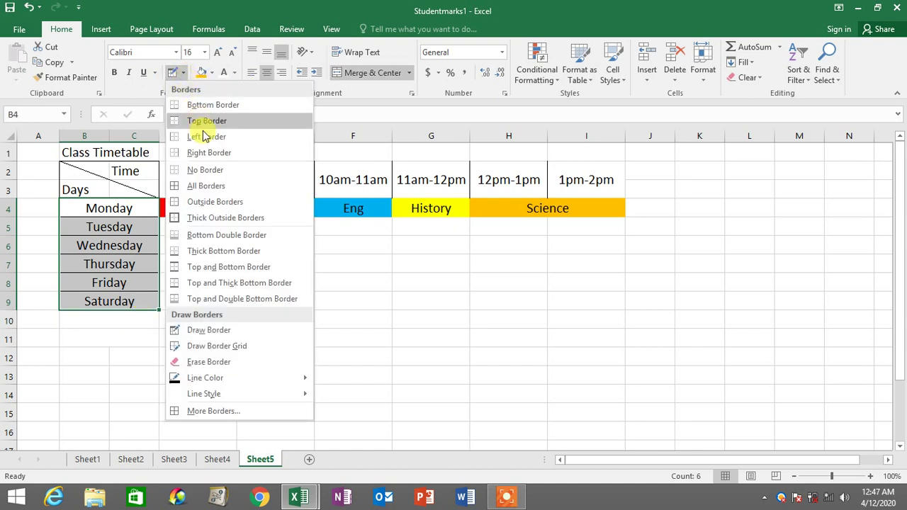
{"action": "left_click", "coordinate": [205, 183]}
{"action": "left_click", "coordinate": [257, 284]}
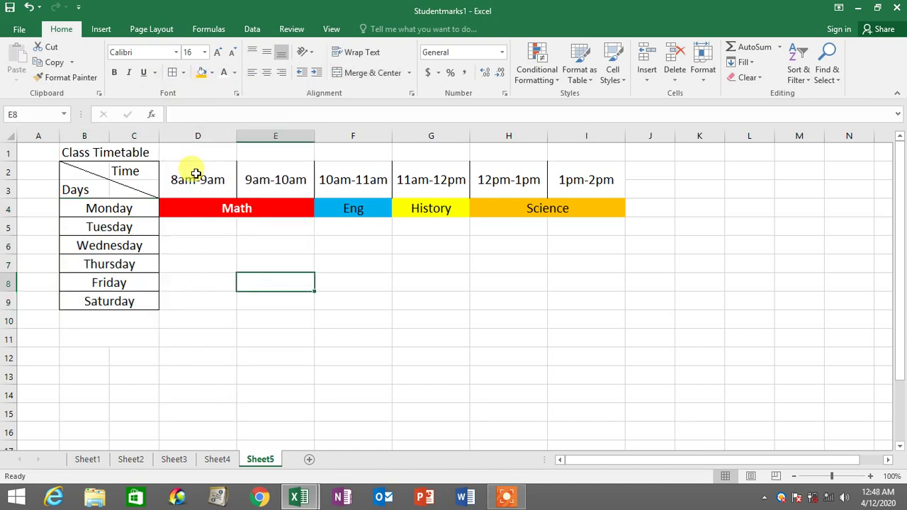
Step: Apply All Borders to the time-slot grid D2:I9 and check the result
{"action": "left_click_drag", "start_coordinate": [192, 173], "coordinate": [594, 297]}
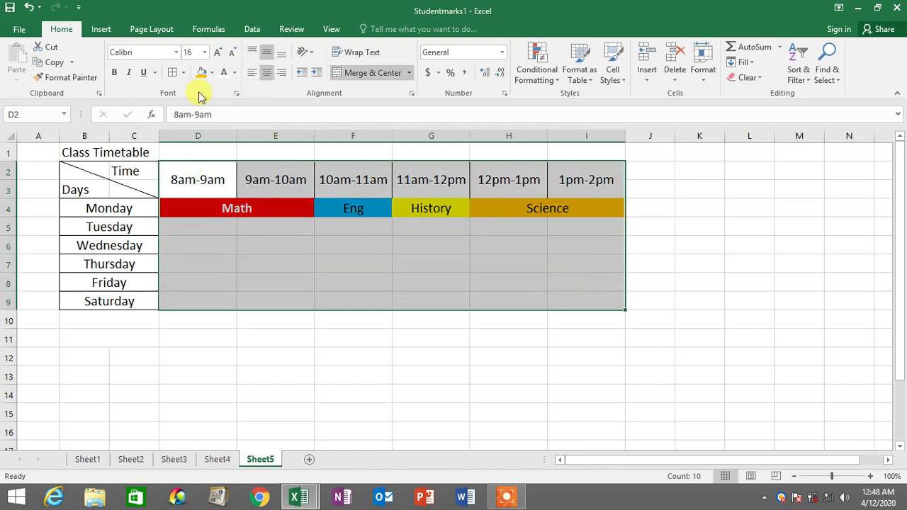
{"action": "left_click", "coordinate": [183, 73]}
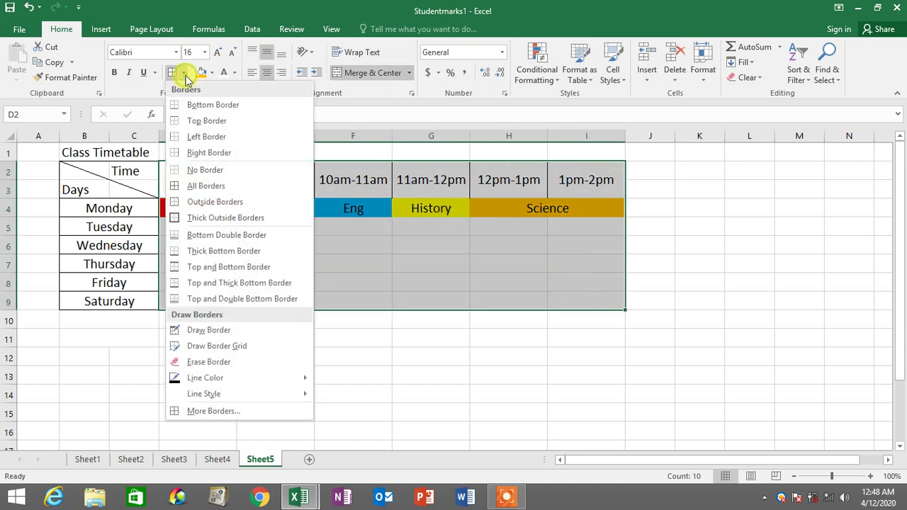
{"action": "left_click", "coordinate": [206, 186]}
{"action": "left_click", "coordinate": [334, 296]}
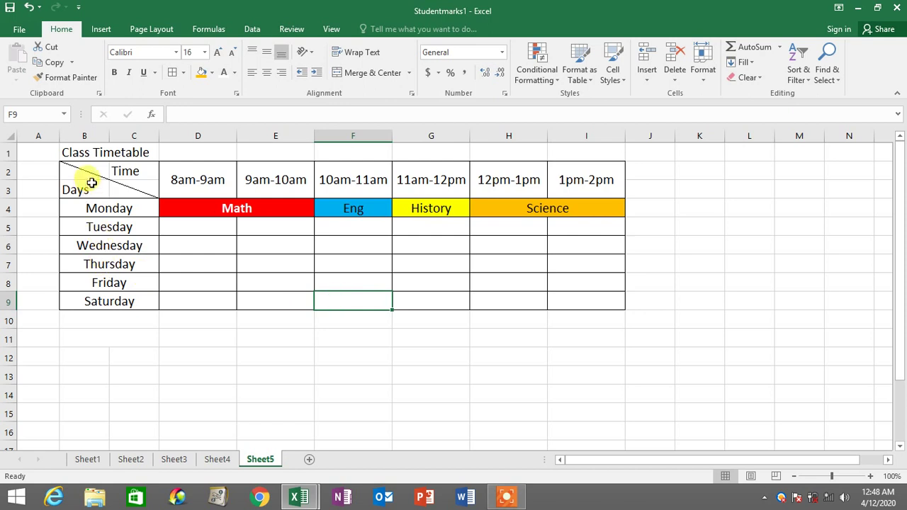
{"action": "left_click_drag", "start_coordinate": [91, 181], "coordinate": [582, 297]}
{"action": "left_click", "coordinate": [577, 340]}
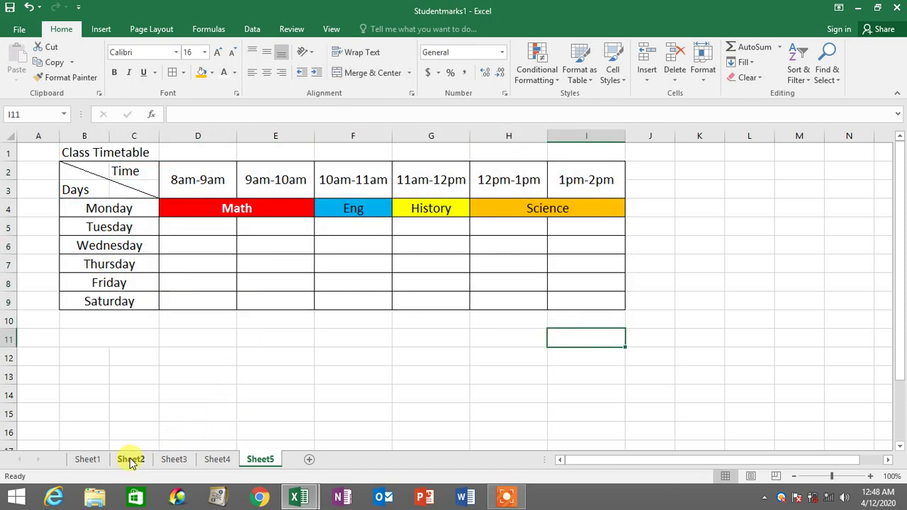
Step: Look over the Sheet3 quotation table
{"action": "left_click", "coordinate": [174, 459]}
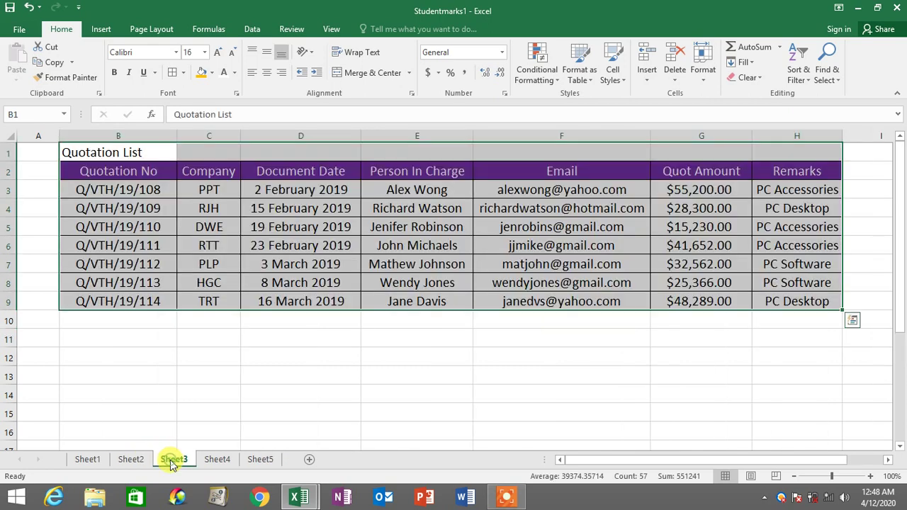
{"action": "left_click", "coordinate": [187, 366]}
{"action": "left_click_drag", "start_coordinate": [99, 151], "coordinate": [796, 300]}
{"action": "left_click", "coordinate": [555, 338]}
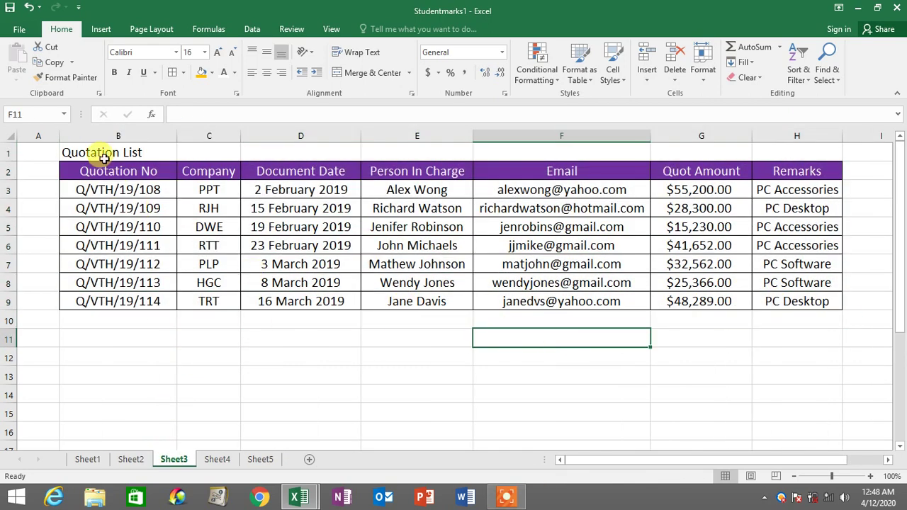
{"action": "left_click_drag", "start_coordinate": [97, 155], "coordinate": [788, 302]}
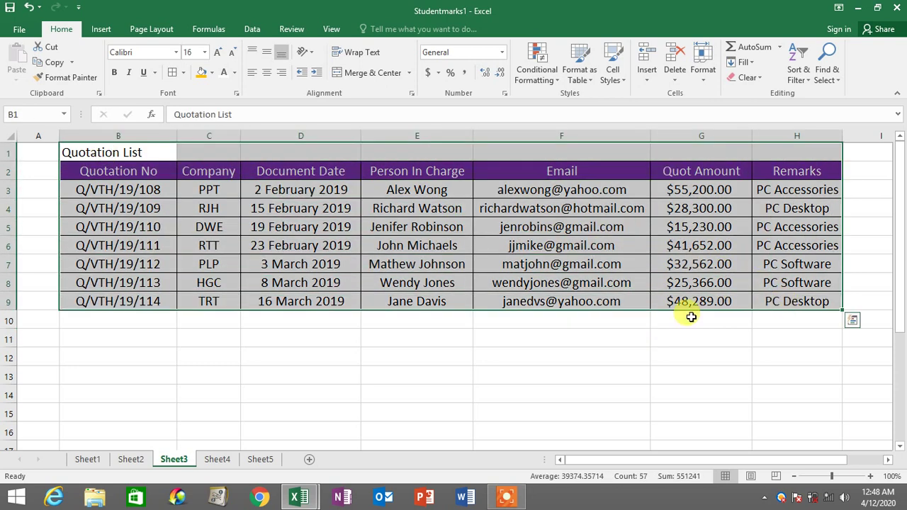
{"action": "left_click", "coordinate": [461, 343]}
Step: Add a blank Sheet6 and move it to the end after Sheet5
{"action": "left_click", "coordinate": [71, 155]}
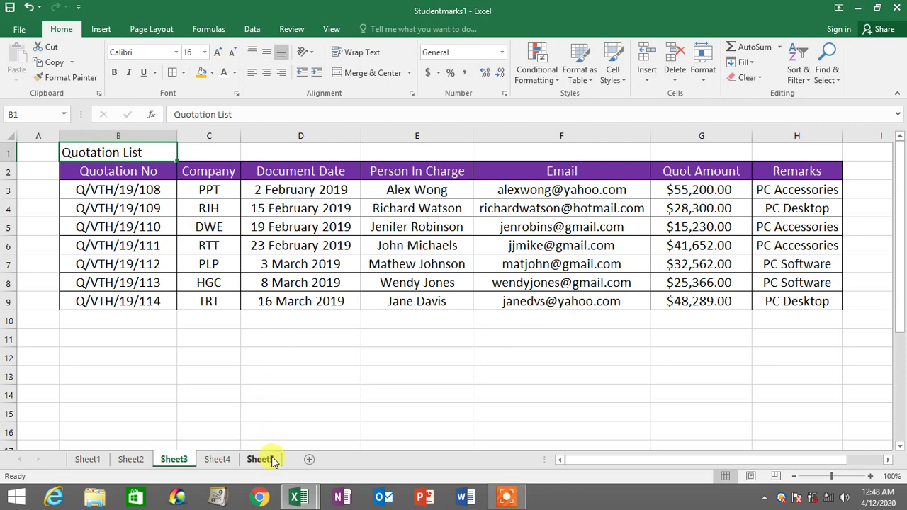
{"action": "left_click", "coordinate": [310, 461]}
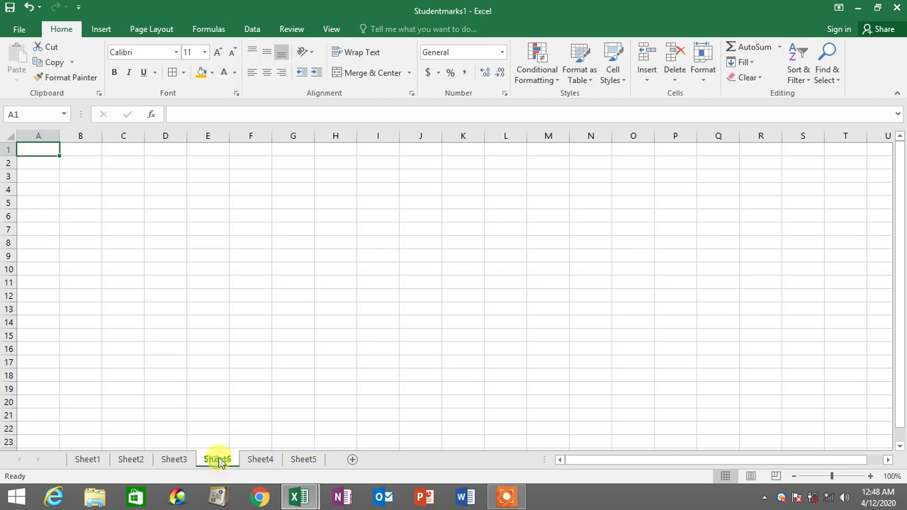
{"action": "left_click_drag", "start_coordinate": [219, 462], "coordinate": [331, 445]}
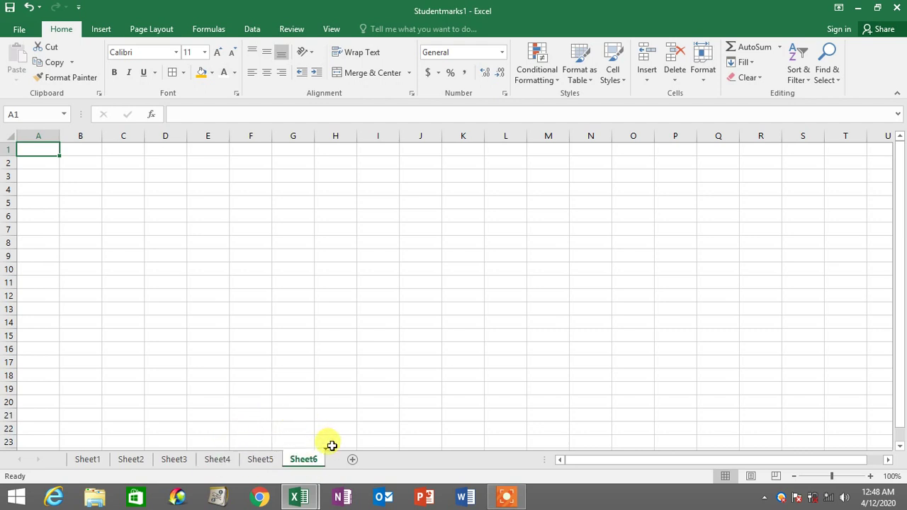
Step: Glance at the Sheet3 quotation list, then select every cell on Sheet6
{"action": "left_click", "coordinate": [174, 460]}
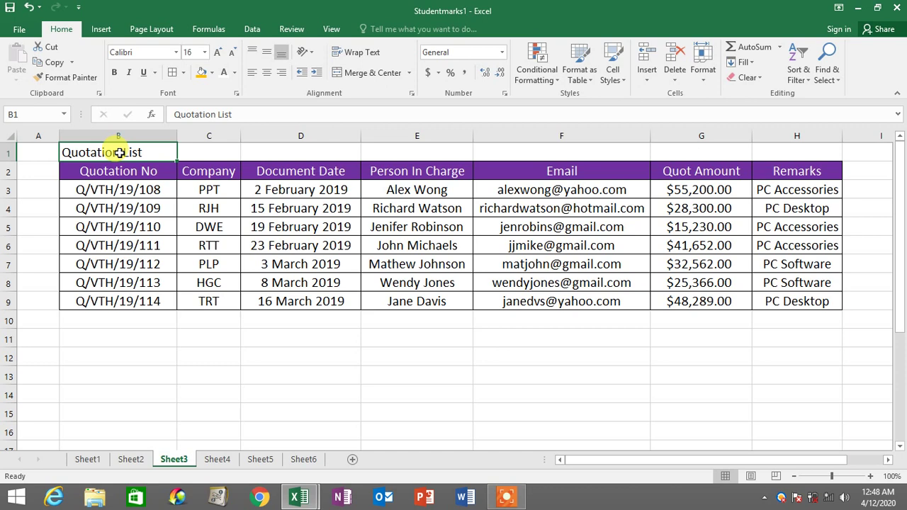
{"action": "left_click", "coordinate": [314, 460]}
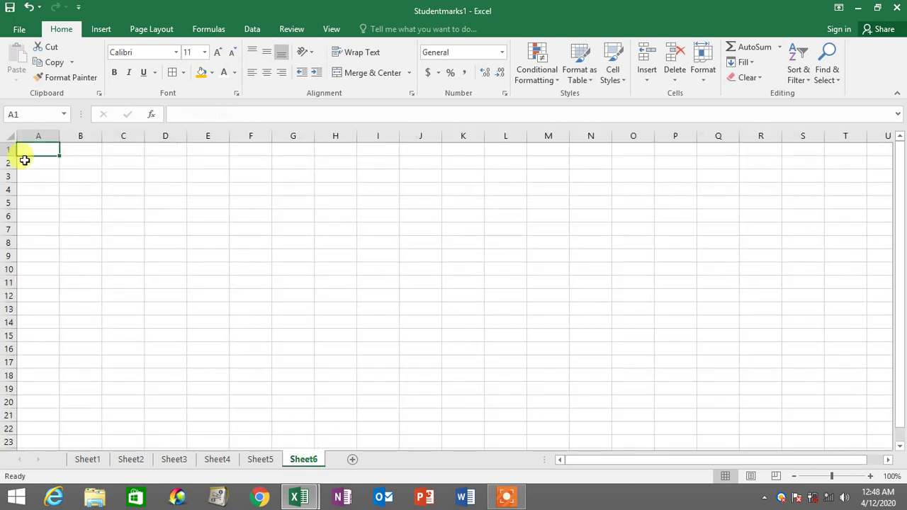
{"action": "left_click", "coordinate": [11, 138]}
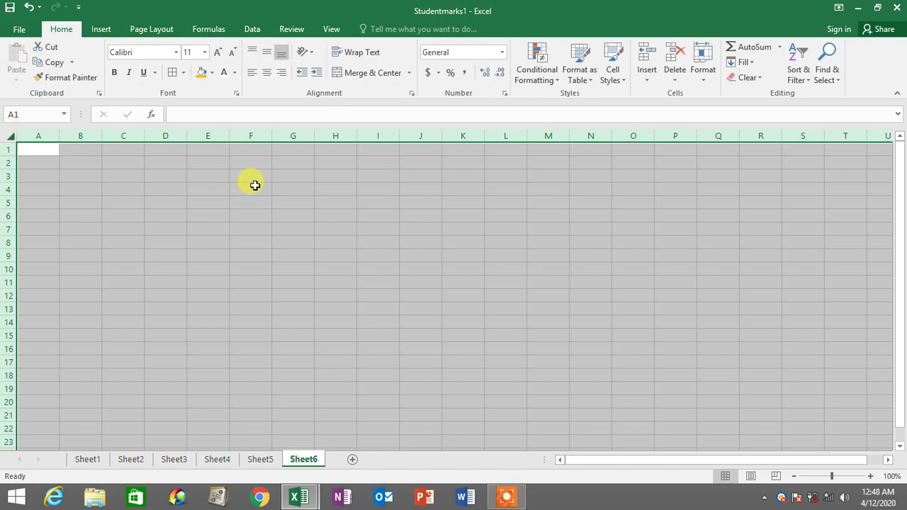
Step: Set the whole of Sheet6 to 16 pt font size and pick cell B1
{"action": "left_click", "coordinate": [204, 53]}
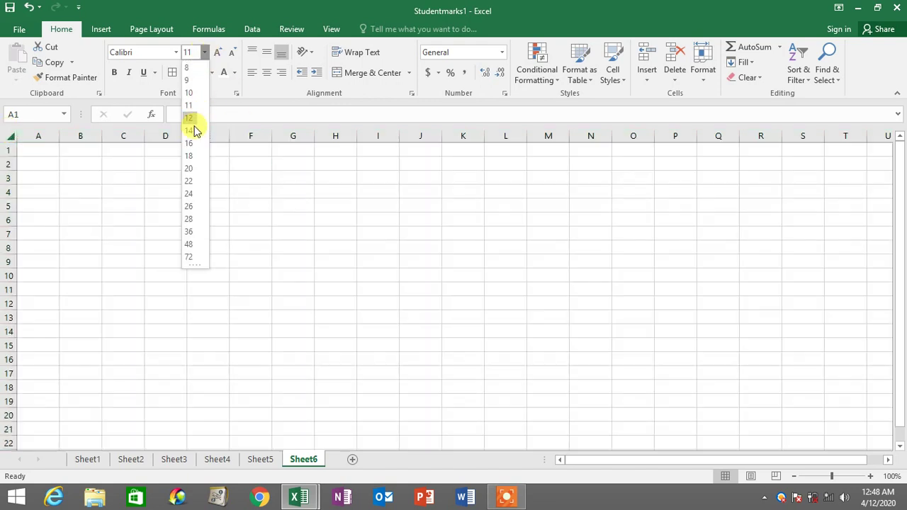
{"action": "left_click", "coordinate": [190, 144]}
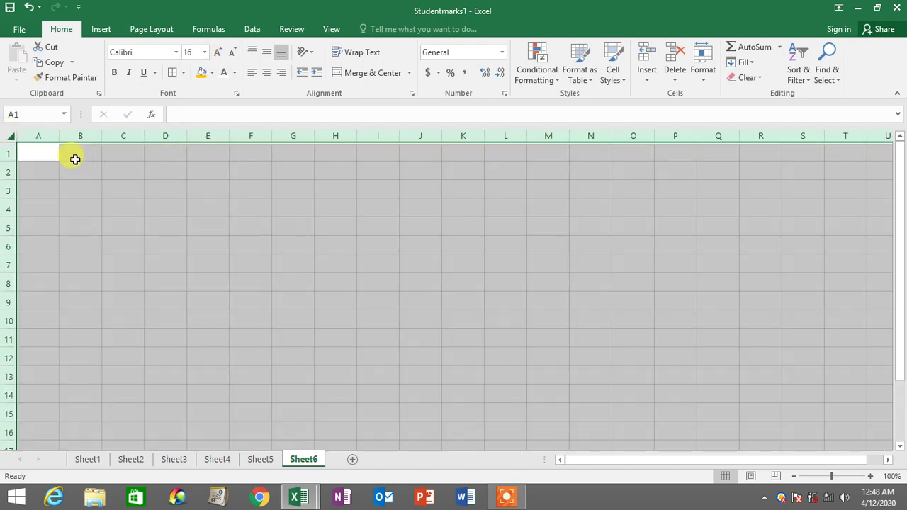
{"action": "left_click", "coordinate": [73, 156]}
{"action": "left_click_drag", "start_coordinate": [40, 152], "coordinate": [773, 376]}
{"action": "left_click", "coordinate": [310, 319]}
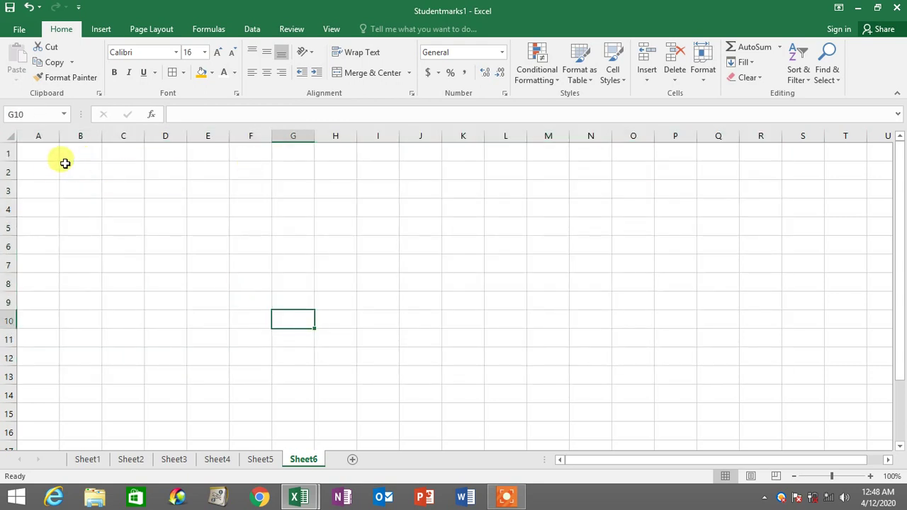
{"action": "left_click", "coordinate": [200, 225]}
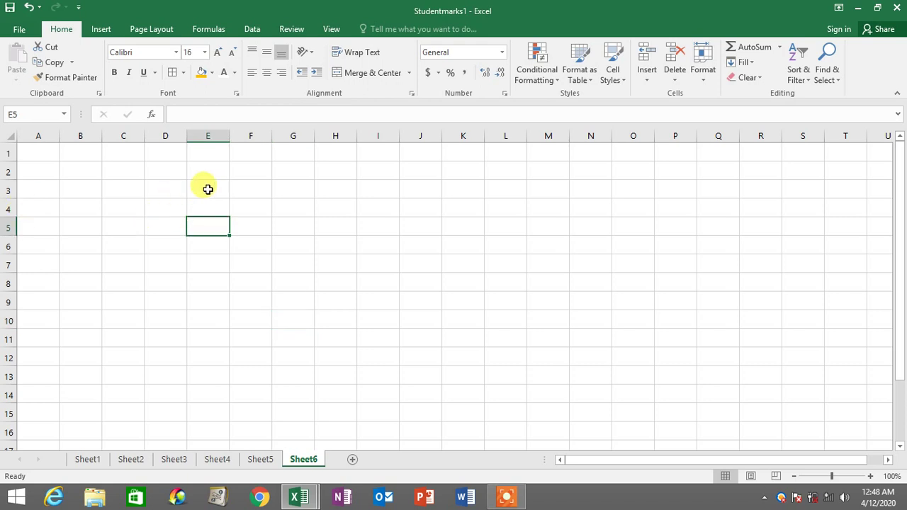
{"action": "left_click", "coordinate": [206, 188]}
{"action": "left_click", "coordinate": [84, 154]}
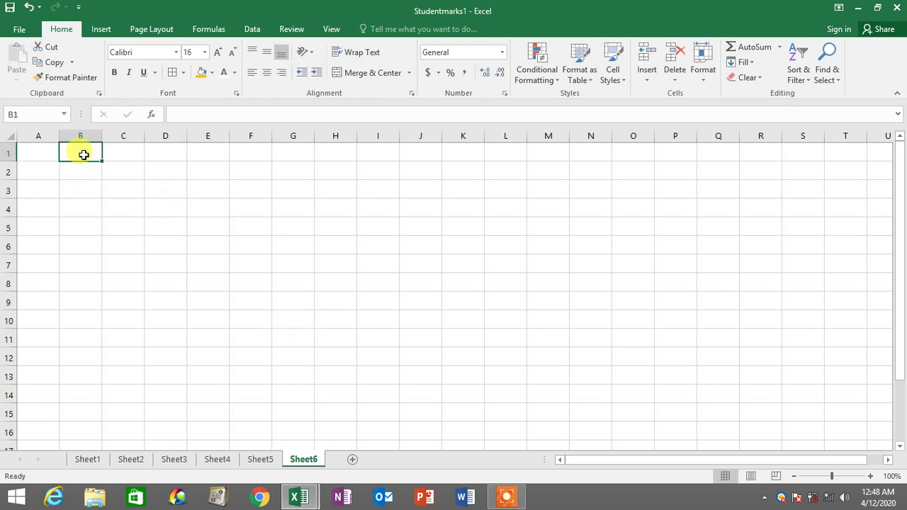
Step: Enter 'Quotation List' in B1, then review Sheet3's seven column headers from Quotation No to Remarks
{"action": "type", "text": "Quotation List"}
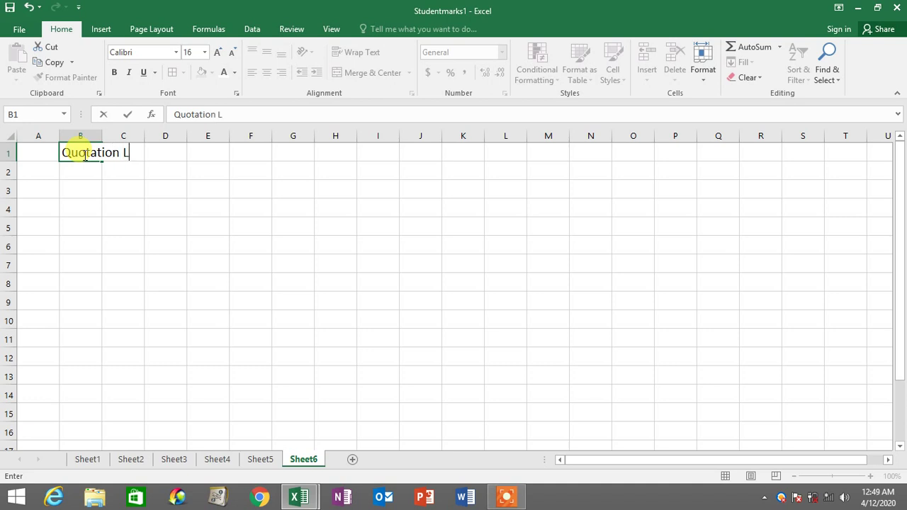
{"action": "left_click", "coordinate": [211, 251]}
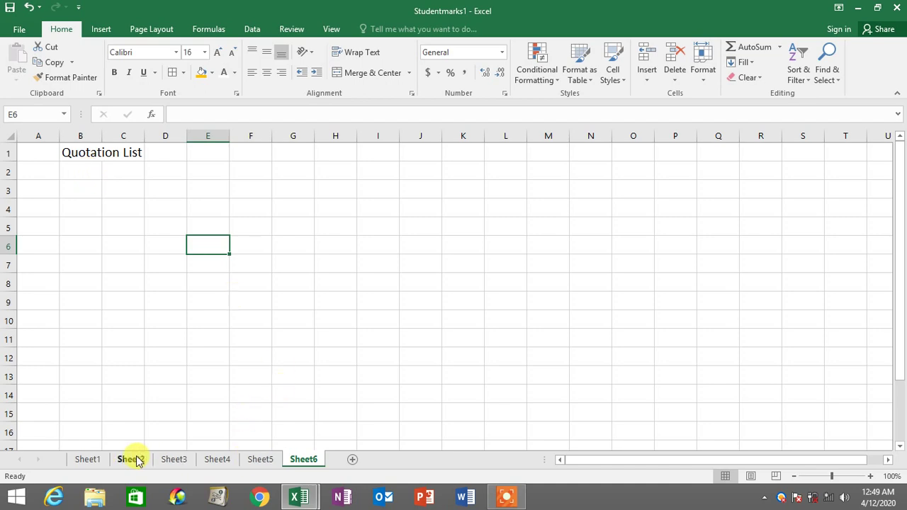
{"action": "left_click", "coordinate": [175, 462]}
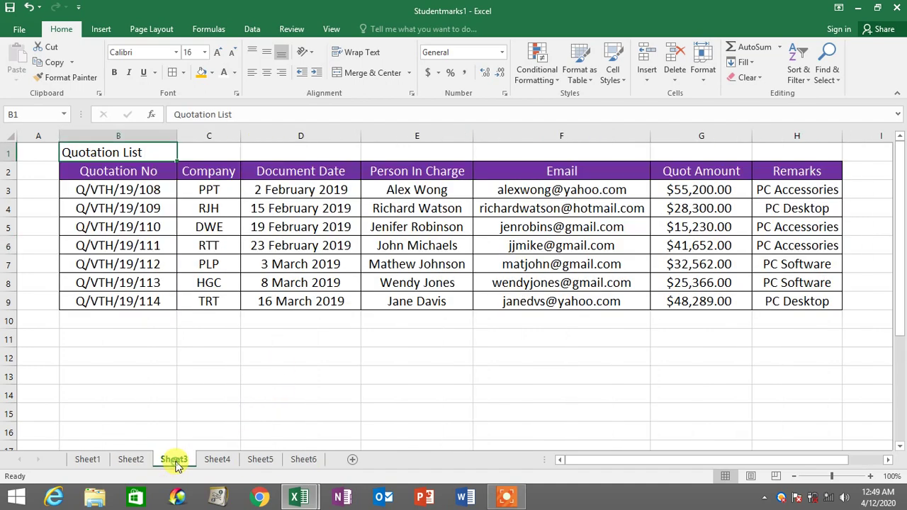
{"action": "left_click", "coordinate": [117, 172]}
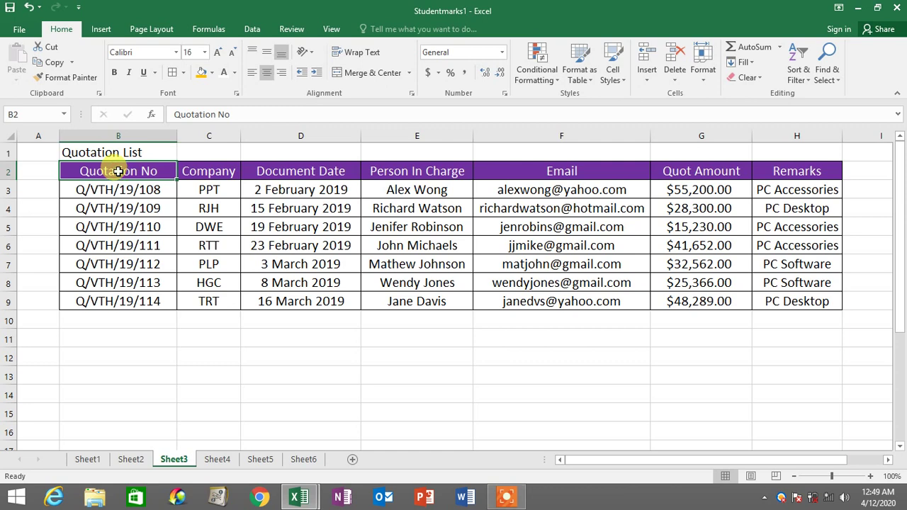
{"action": "left_click", "coordinate": [215, 172]}
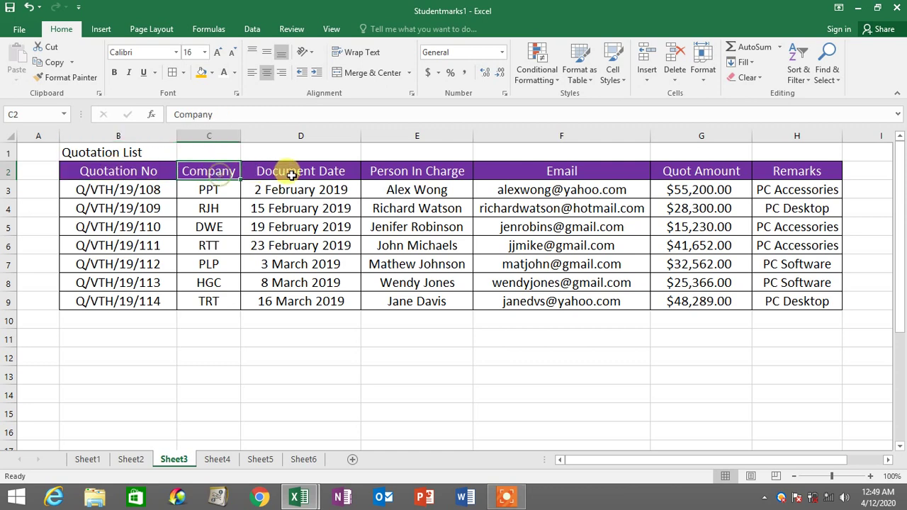
{"action": "left_click", "coordinate": [296, 172]}
{"action": "left_click", "coordinate": [416, 172]}
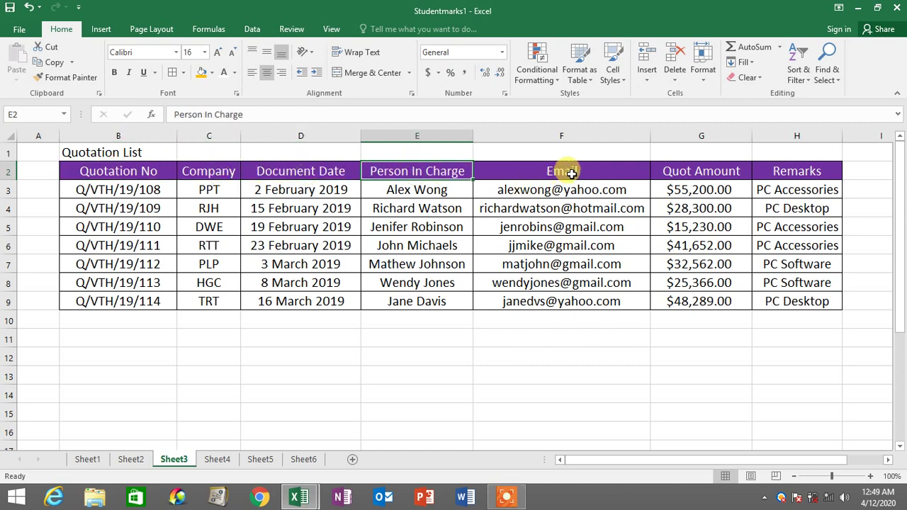
{"action": "left_click", "coordinate": [571, 171]}
{"action": "left_click", "coordinate": [699, 172]}
{"action": "left_click", "coordinate": [799, 174]}
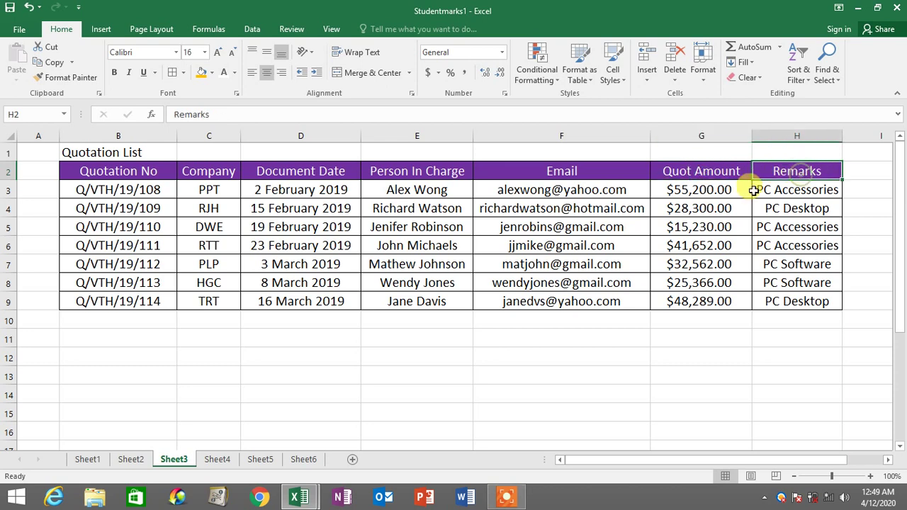
{"action": "left_click", "coordinate": [305, 460]}
Step: Enter 'Quotation No' in B2, correct its typo, and widen column B to fit
{"action": "left_click", "coordinate": [75, 169]}
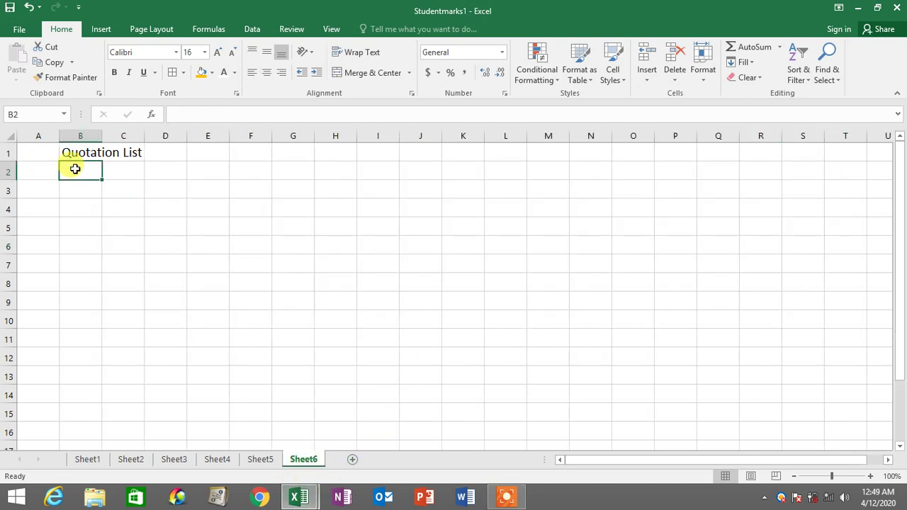
{"action": "type", "text": "Quoation No"}
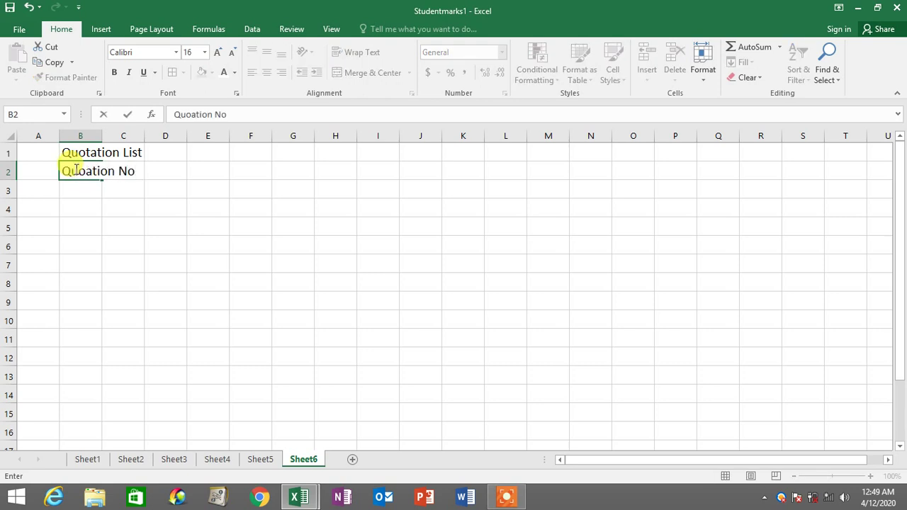
{"action": "key", "text": "Return"}
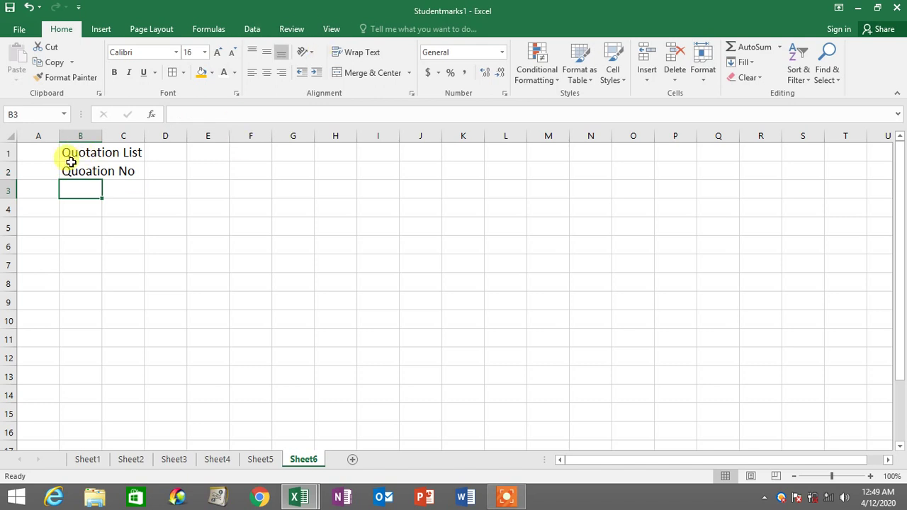
{"action": "left_click", "coordinate": [88, 177]}
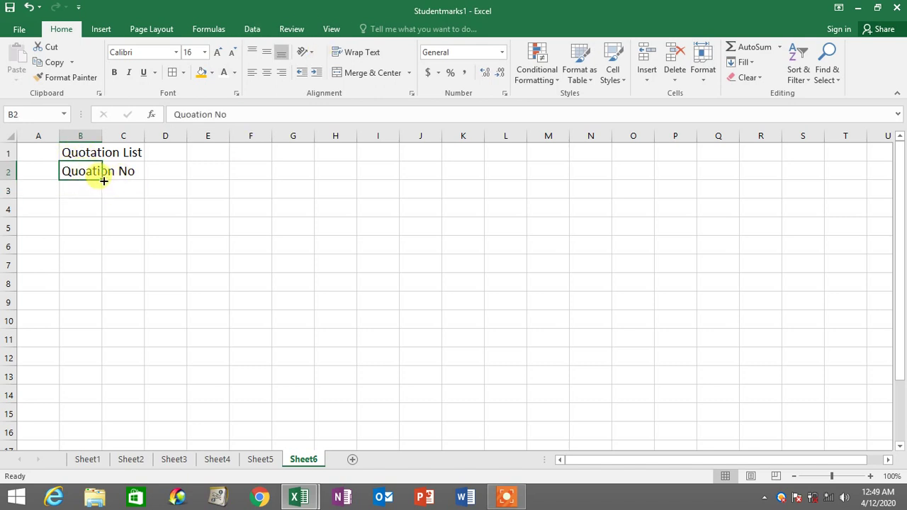
{"action": "left_click", "coordinate": [119, 225]}
{"action": "left_click", "coordinate": [88, 172]}
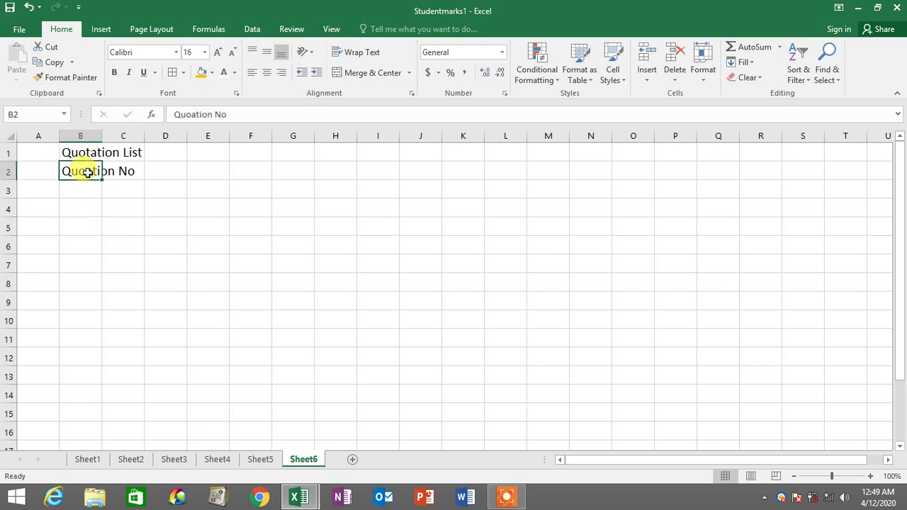
{"action": "double_click", "coordinate": [86, 172]}
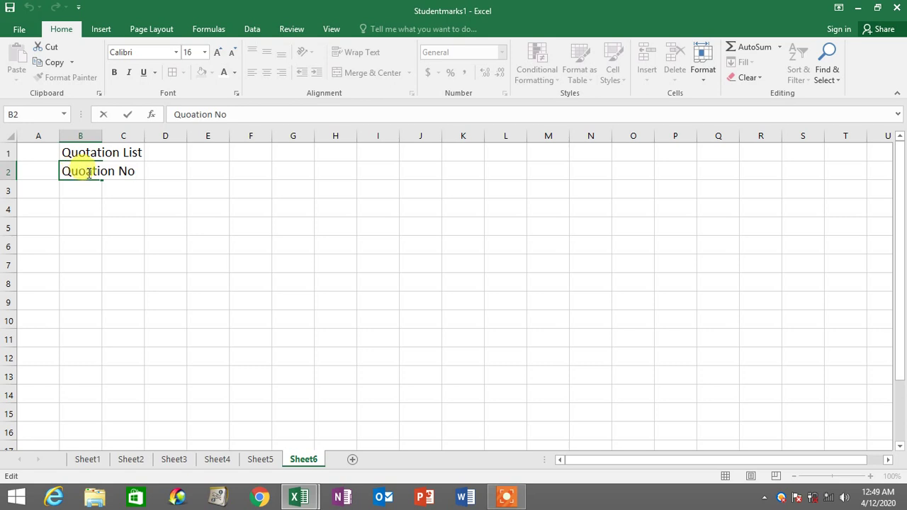
{"action": "type", "text": "t"}
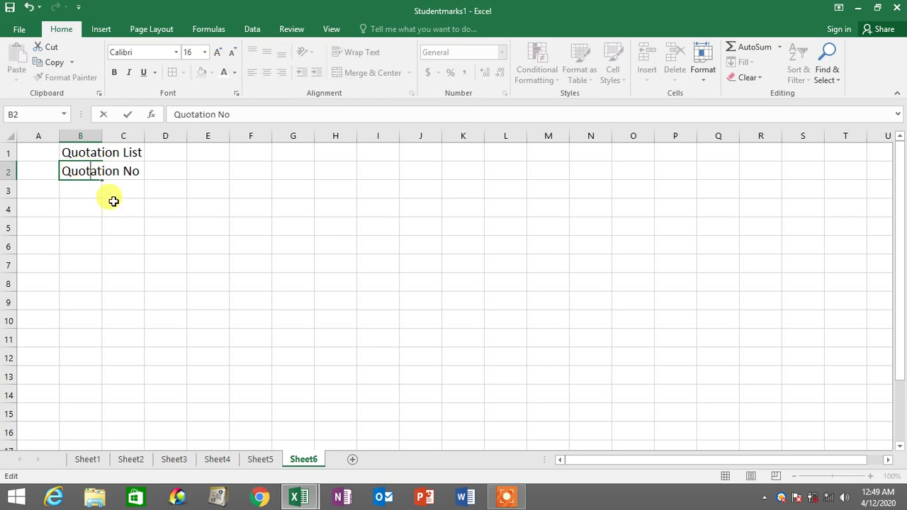
{"action": "left_click", "coordinate": [113, 202]}
{"action": "left_click_drag", "start_coordinate": [103, 135], "coordinate": [155, 137]}
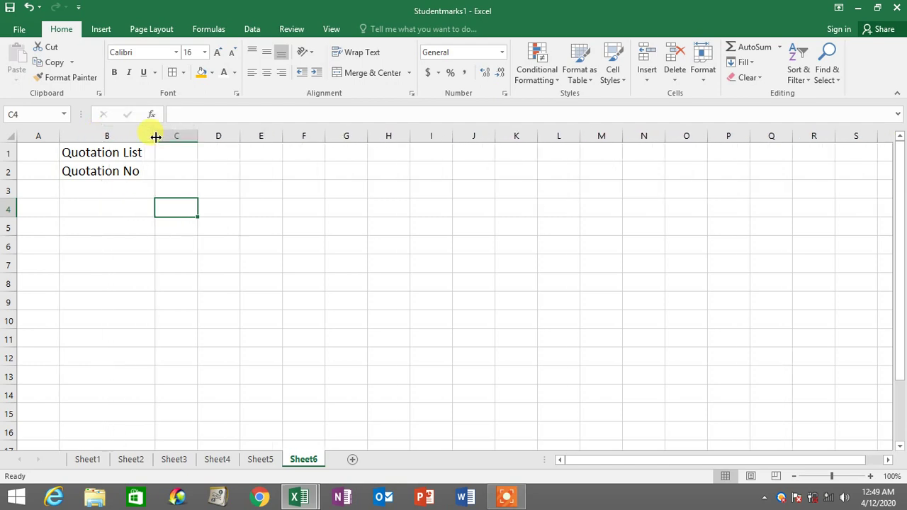
Step: Enter 'Company' in C2 and widen column C to fit
{"action": "left_click", "coordinate": [175, 460]}
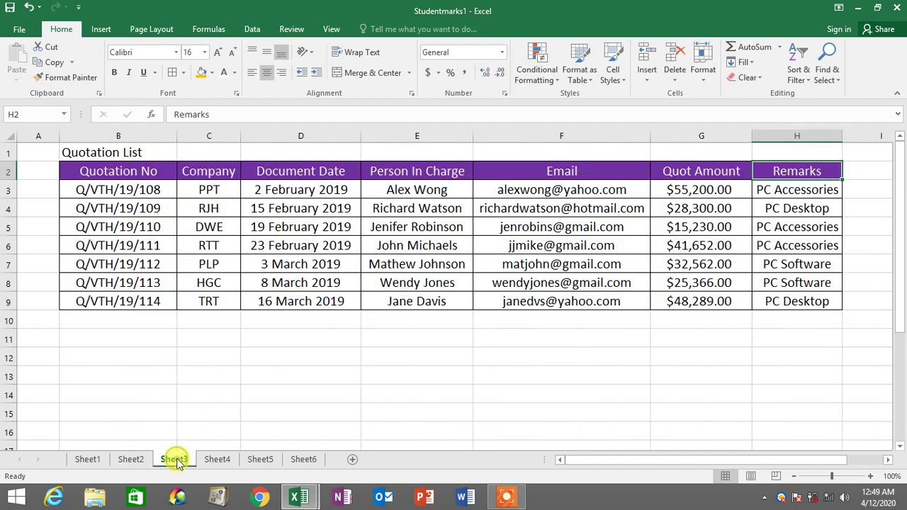
{"action": "left_click", "coordinate": [303, 460]}
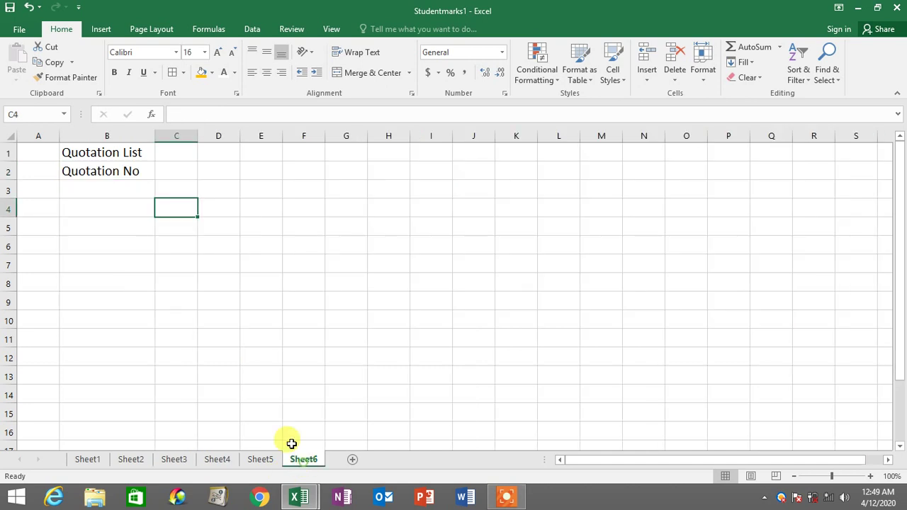
{"action": "left_click", "coordinate": [185, 174]}
{"action": "type", "text": "C"}
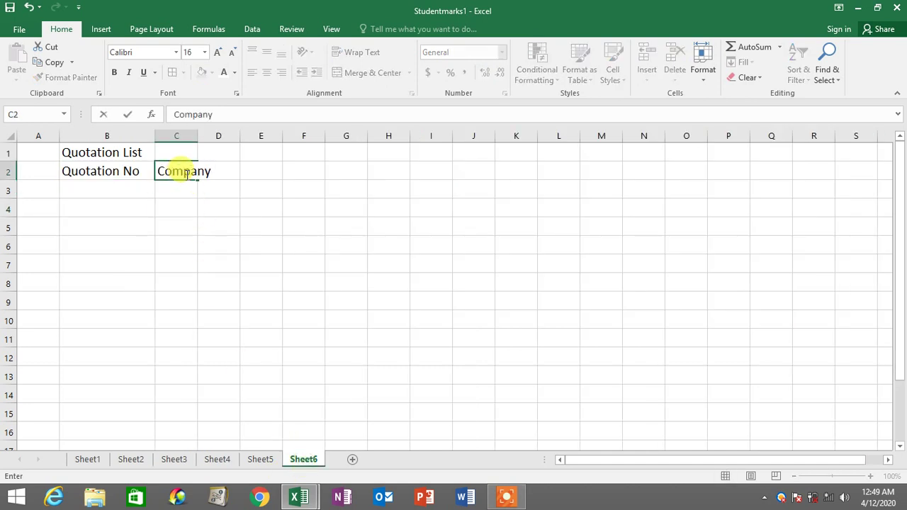
{"action": "type", "text": "ompany"}
{"action": "left_click", "coordinate": [233, 207]}
{"action": "left_click_drag", "start_coordinate": [198, 136], "coordinate": [220, 136]}
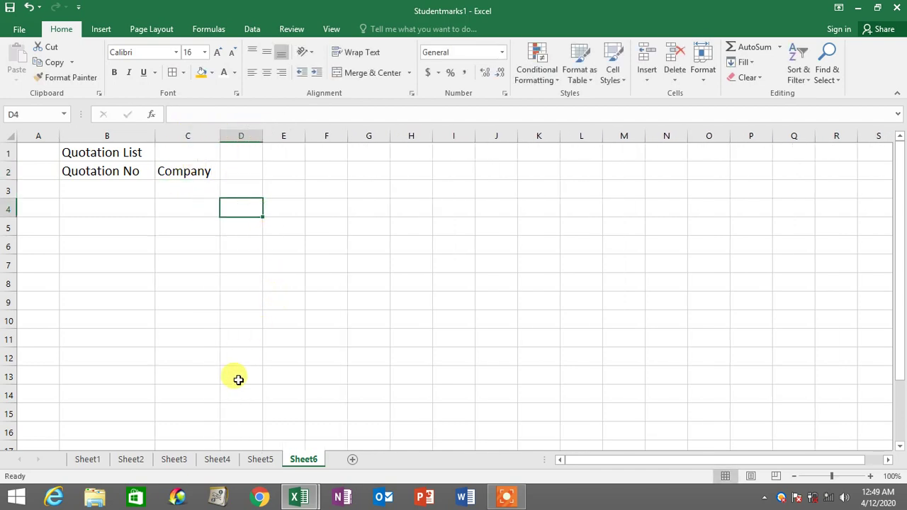
Step: Enter 'Document Date' in D2, checked against Sheet3, and widen column D to fit
{"action": "left_click", "coordinate": [173, 460]}
{"action": "left_click", "coordinate": [297, 174]}
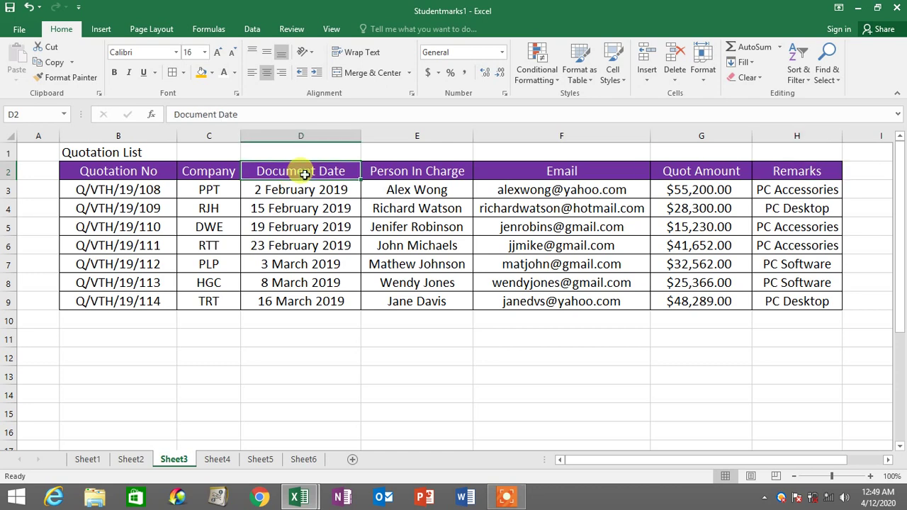
{"action": "left_click", "coordinate": [303, 459]}
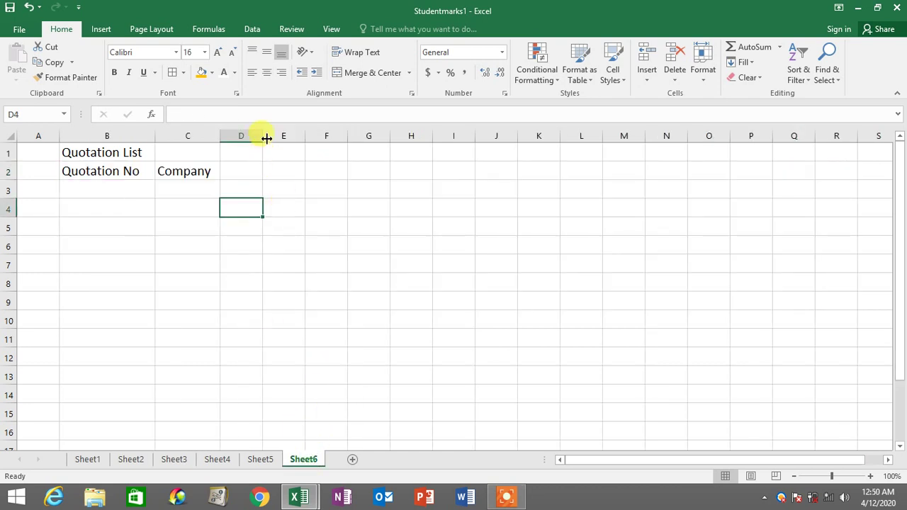
{"action": "left_click_drag", "start_coordinate": [263, 135], "coordinate": [303, 136]}
{"action": "left_click", "coordinate": [266, 168]}
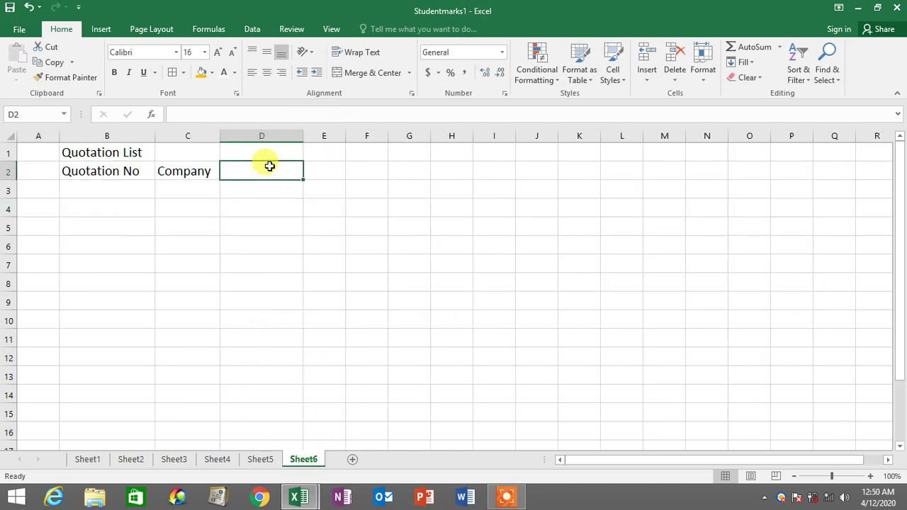
{"action": "type", "text": "Document Date"}
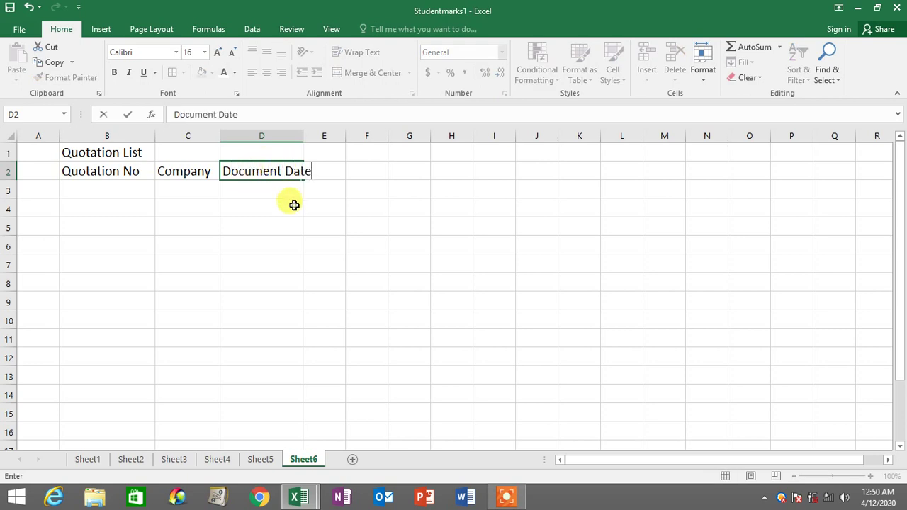
{"action": "left_click", "coordinate": [294, 203]}
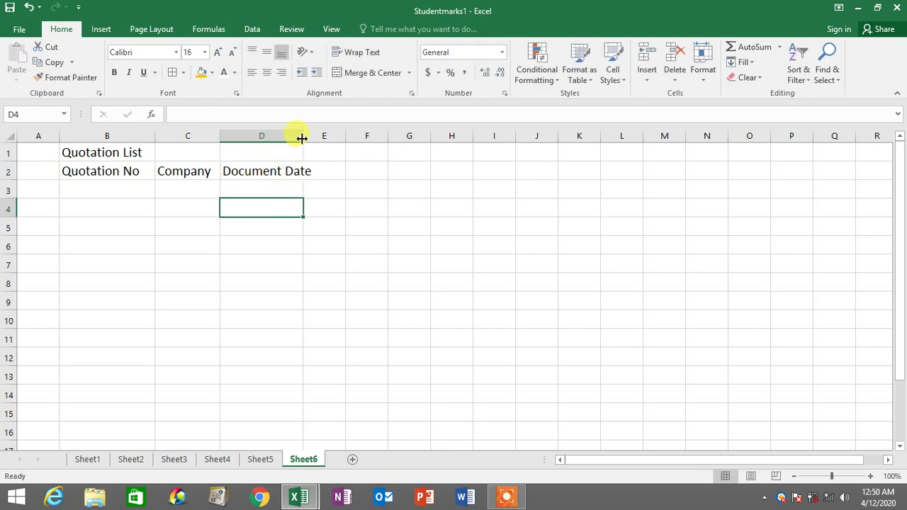
{"action": "left_click_drag", "start_coordinate": [304, 135], "coordinate": [331, 138]}
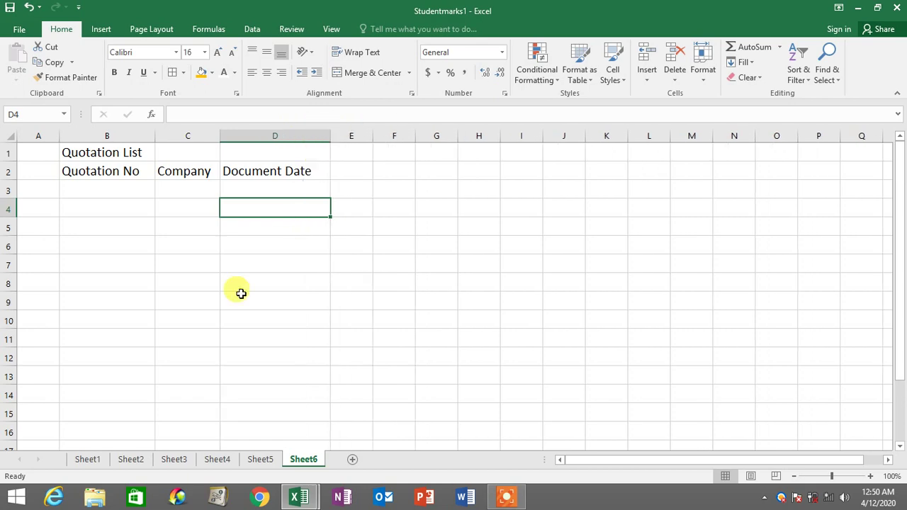
{"action": "left_click", "coordinate": [183, 461]}
Step: Type 'Person In Chrage' into E2, widen column E, and open E2 to fix the spelling
{"action": "left_click", "coordinate": [416, 170]}
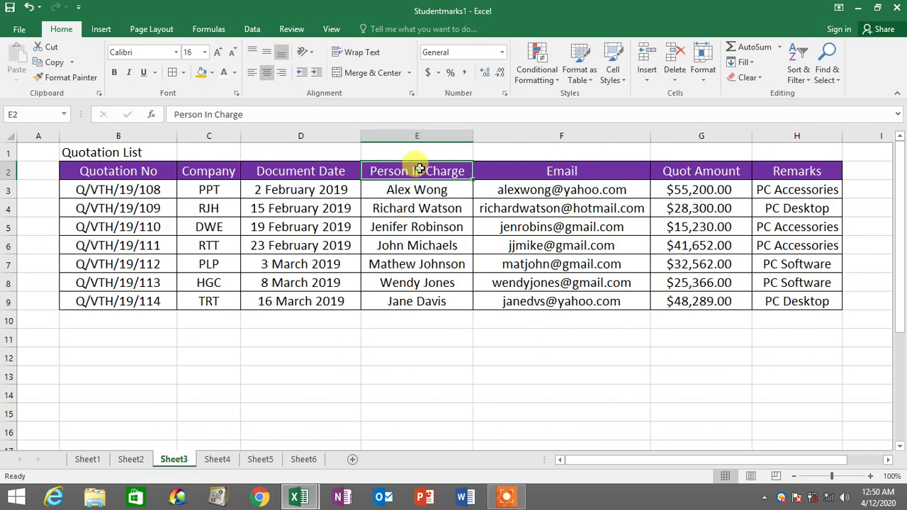
{"action": "left_click", "coordinate": [307, 460]}
{"action": "left_click", "coordinate": [363, 171]}
{"action": "left_click_drag", "start_coordinate": [374, 137], "coordinate": [426, 137]}
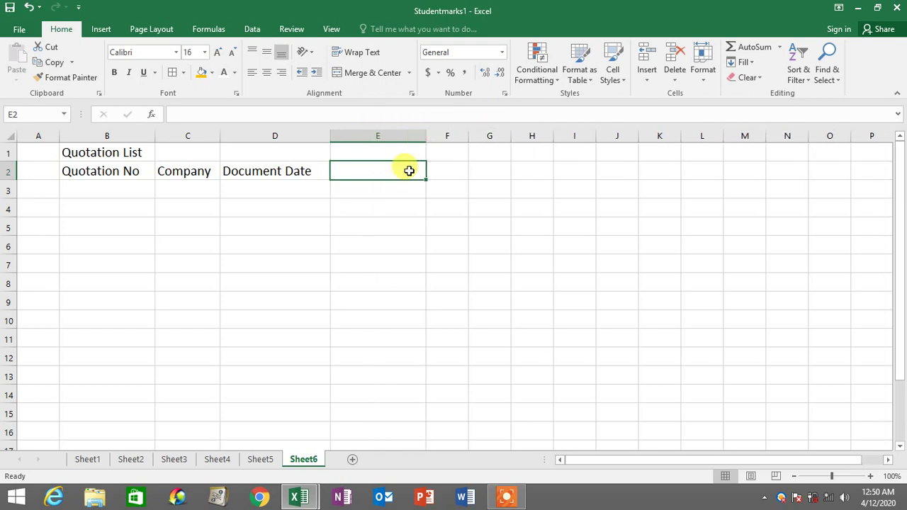
{"action": "type", "text": "Person In Chrage"}
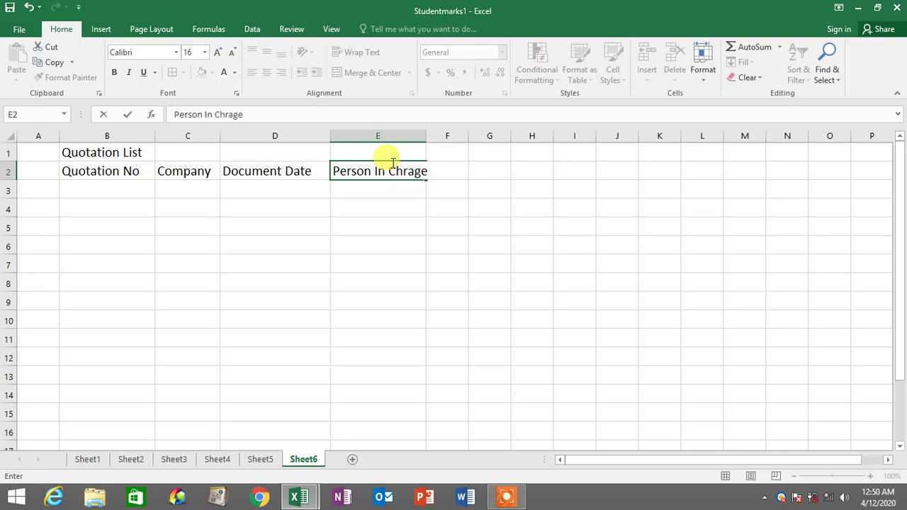
{"action": "left_click", "coordinate": [476, 239]}
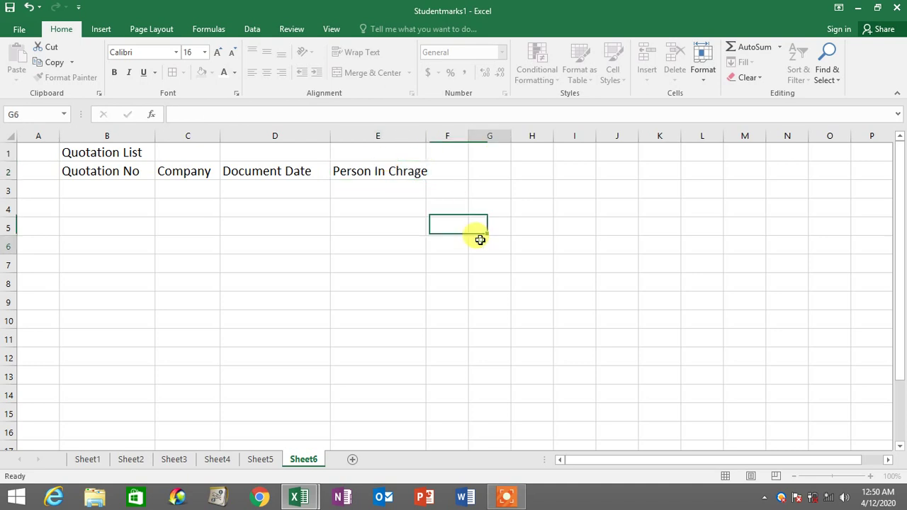
{"action": "left_click", "coordinate": [411, 177]}
{"action": "left_click_drag", "start_coordinate": [426, 136], "coordinate": [438, 137]}
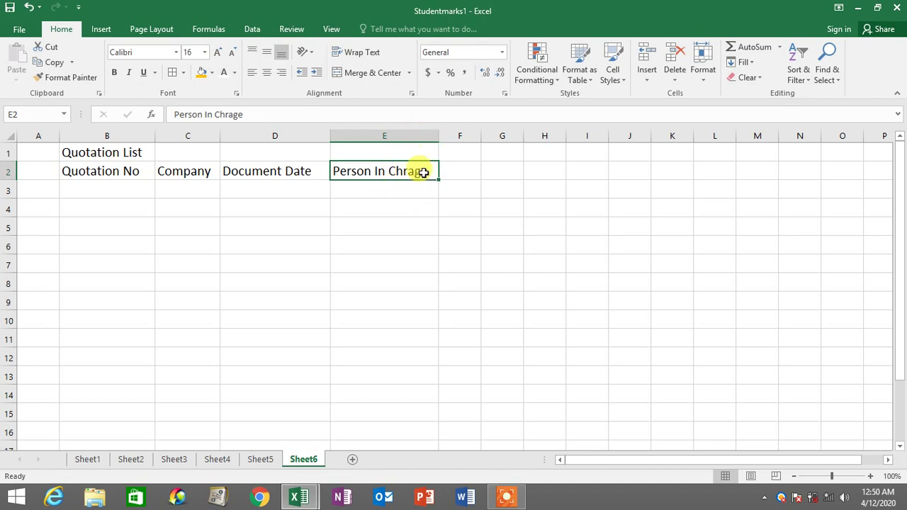
{"action": "double_click", "coordinate": [424, 173]}
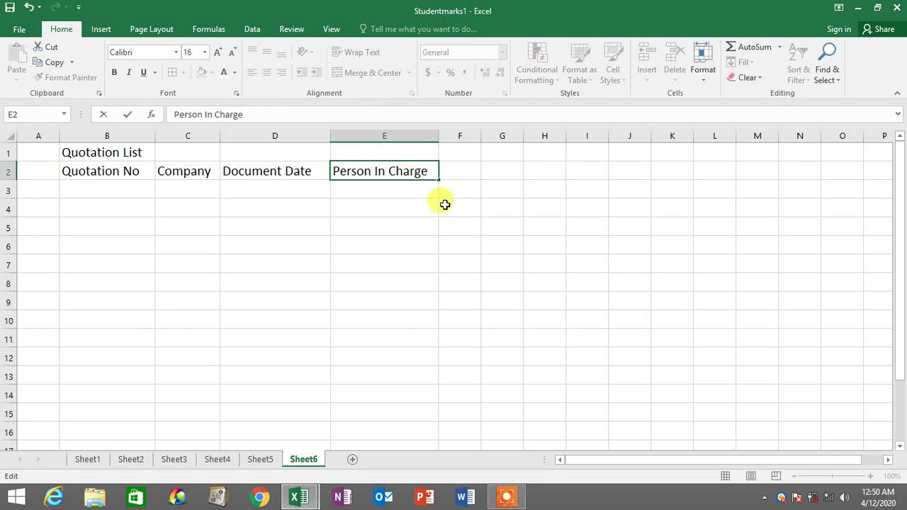
Step: Check the existing Quotation No through Person In Charge headings against Sheet3's reference table
{"action": "left_click_drag", "start_coordinate": [433, 171], "coordinate": [323, 171]}
{"action": "left_click", "coordinate": [431, 229]}
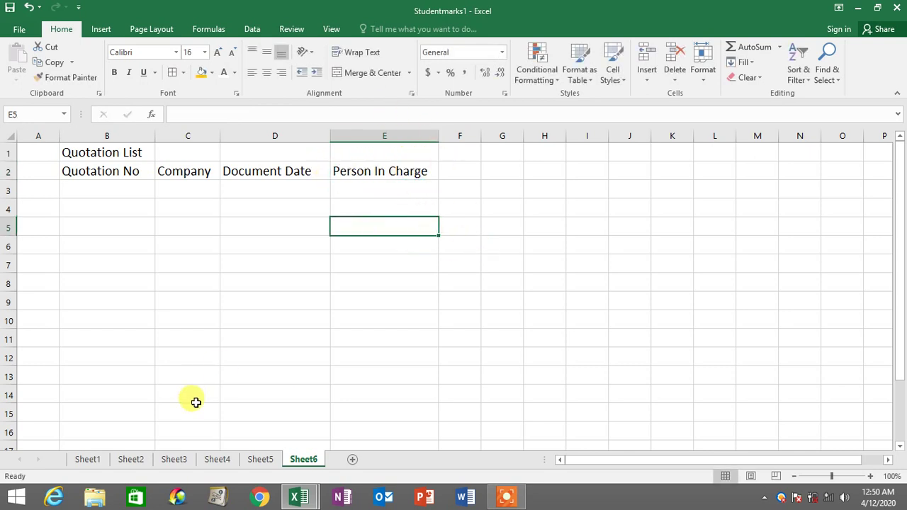
{"action": "left_click", "coordinate": [107, 171]}
{"action": "left_click", "coordinate": [201, 173]}
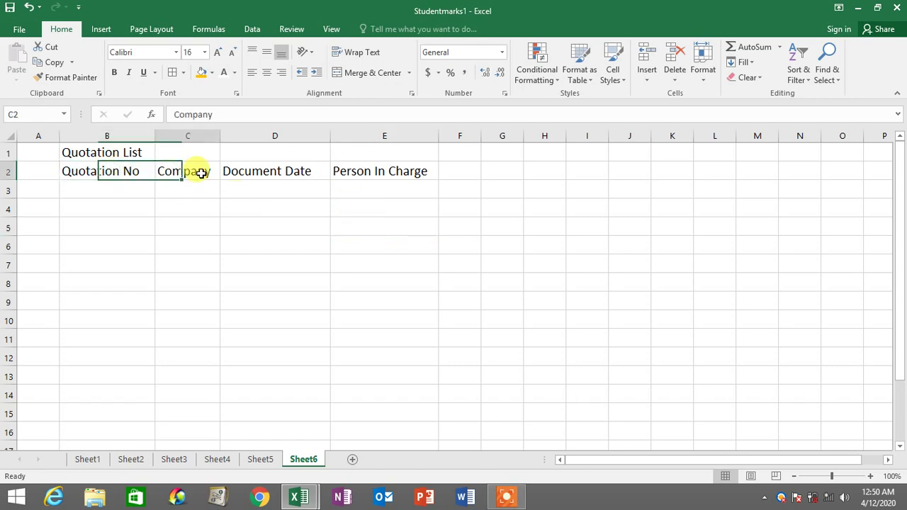
{"action": "left_click", "coordinate": [286, 173]}
{"action": "left_click", "coordinate": [381, 171]}
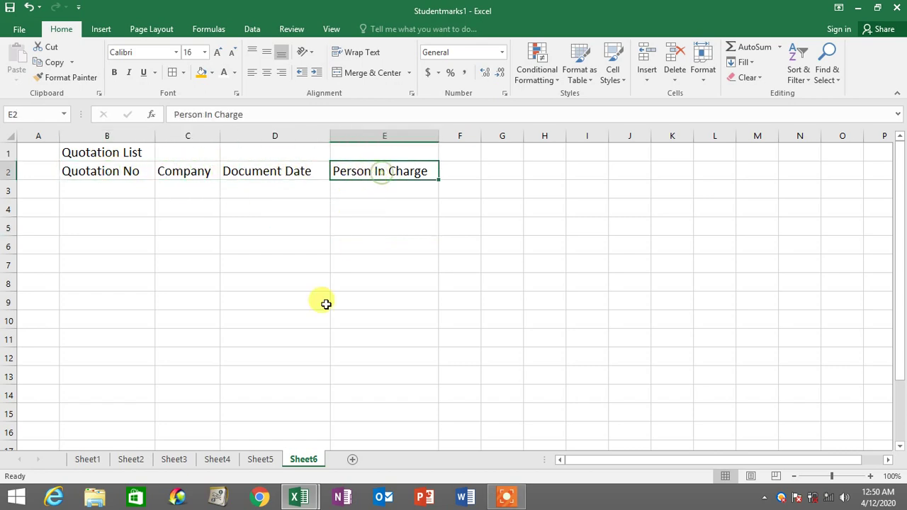
{"action": "left_click", "coordinate": [181, 461]}
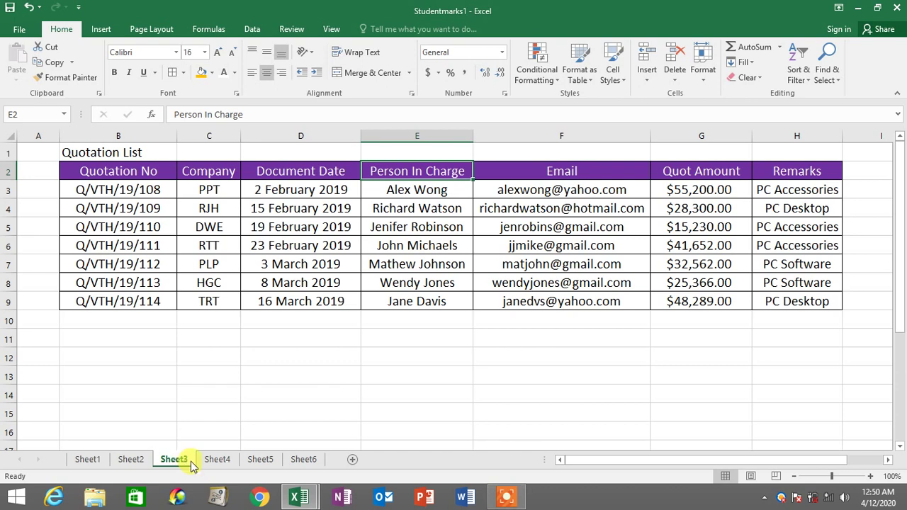
{"action": "left_click", "coordinate": [303, 459]}
Step: Enter the Email heading in F2 and widen column F
{"action": "left_click", "coordinate": [465, 172]}
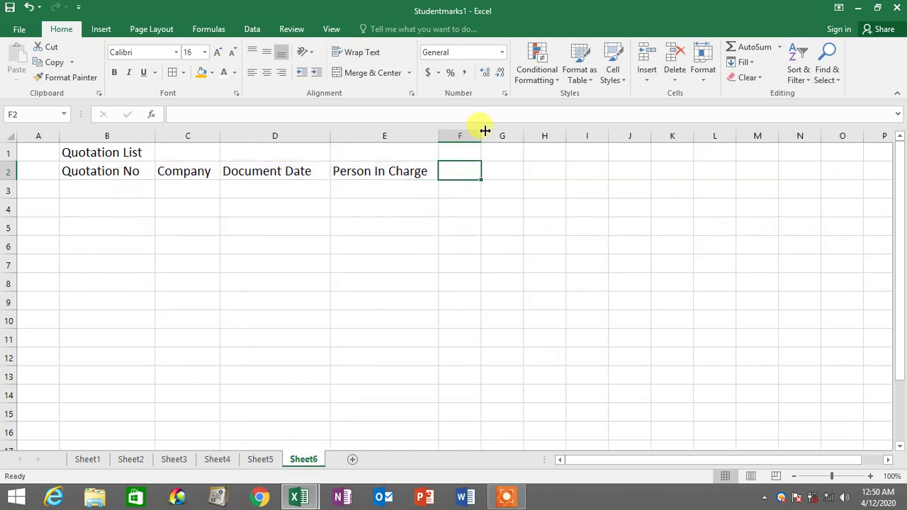
{"action": "left_click_drag", "start_coordinate": [482, 131], "coordinate": [544, 130]}
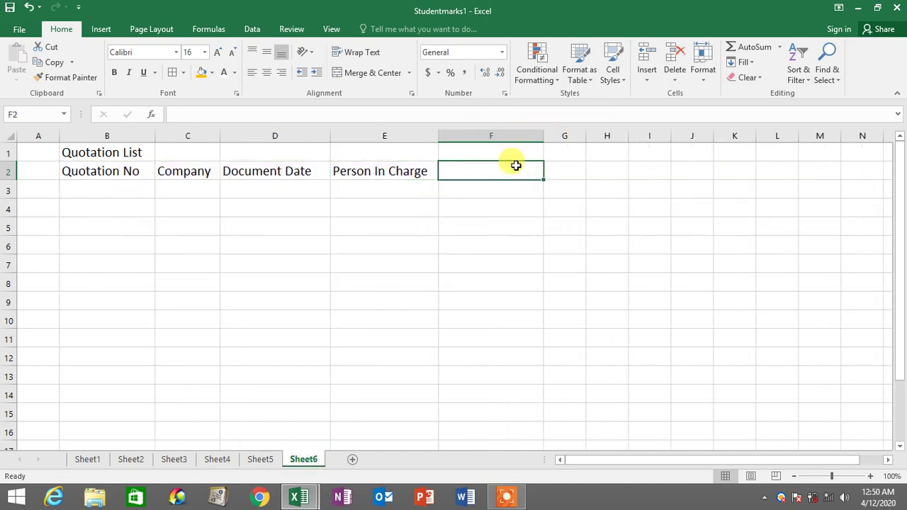
{"action": "type", "text": "Email"}
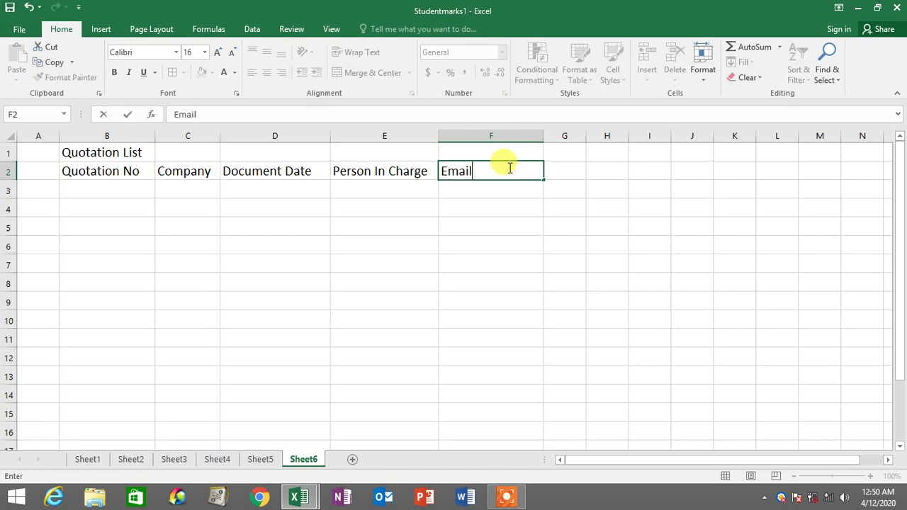
{"action": "key", "text": "Return"}
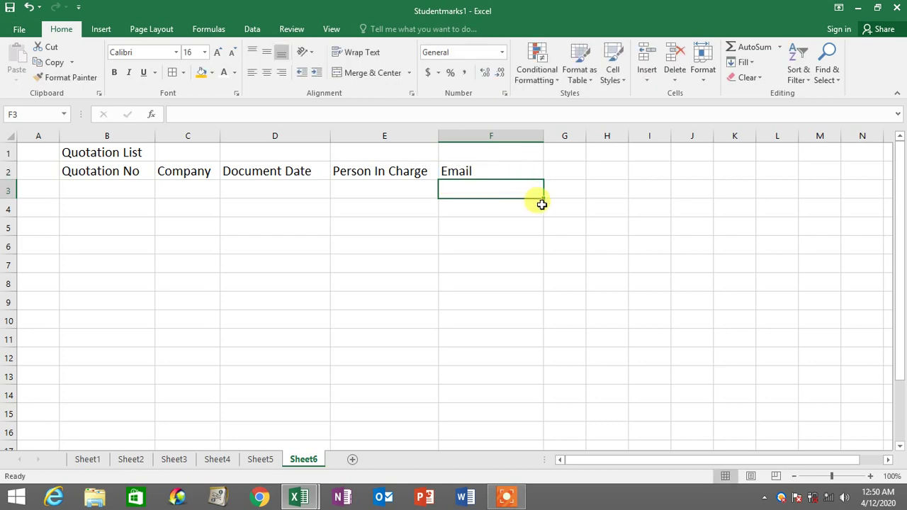
Step: Enter the Quotation Amount heading in G2 after checking Sheet3
{"action": "left_click", "coordinate": [170, 461]}
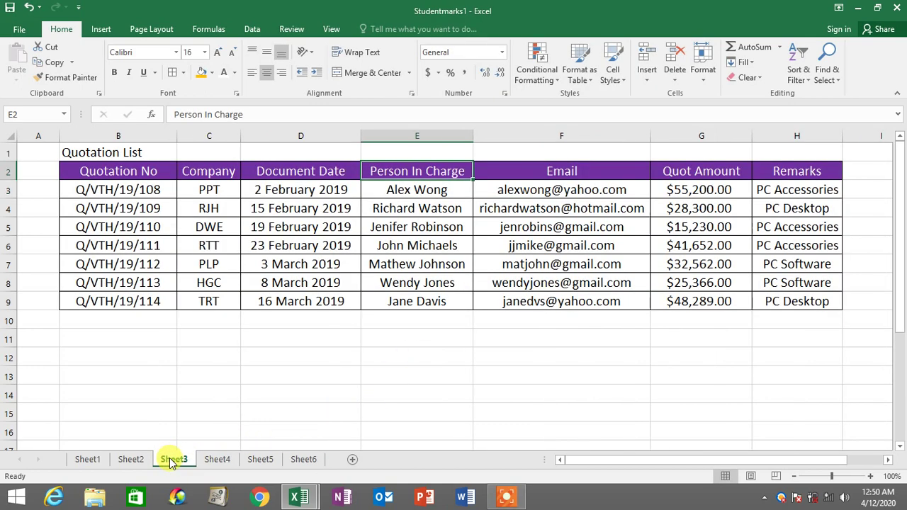
{"action": "left_click", "coordinate": [300, 461]}
{"action": "left_click", "coordinate": [571, 178]}
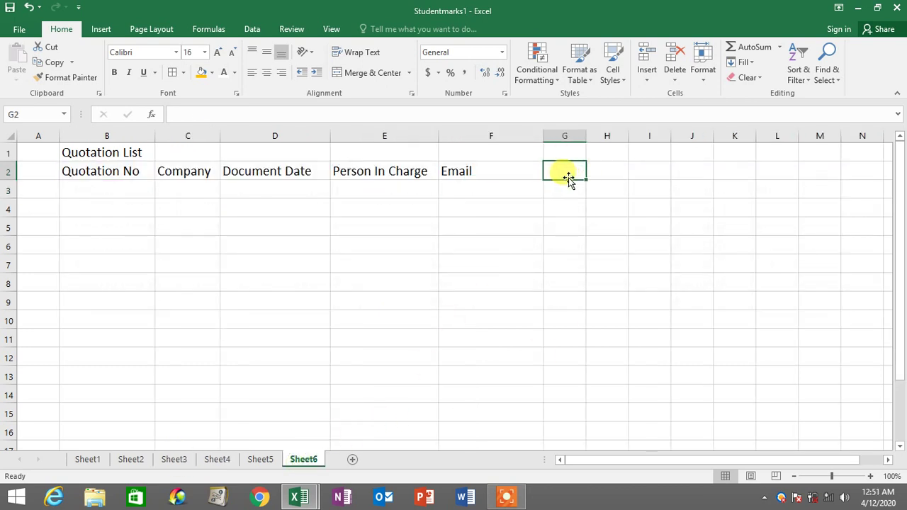
{"action": "type", "text": "uotation Amount"}
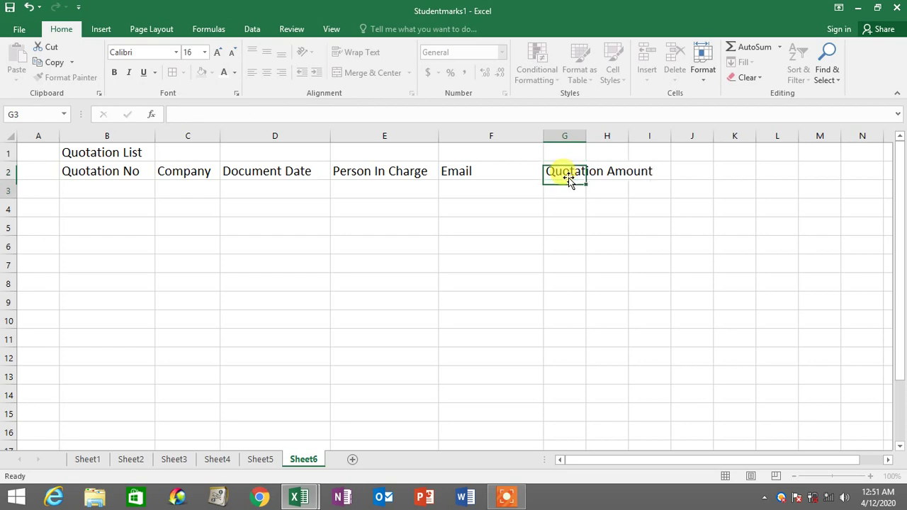
{"action": "key", "text": "Return"}
Step: Widen column G to fit and add the Remarks heading in H2
{"action": "left_click", "coordinate": [180, 460]}
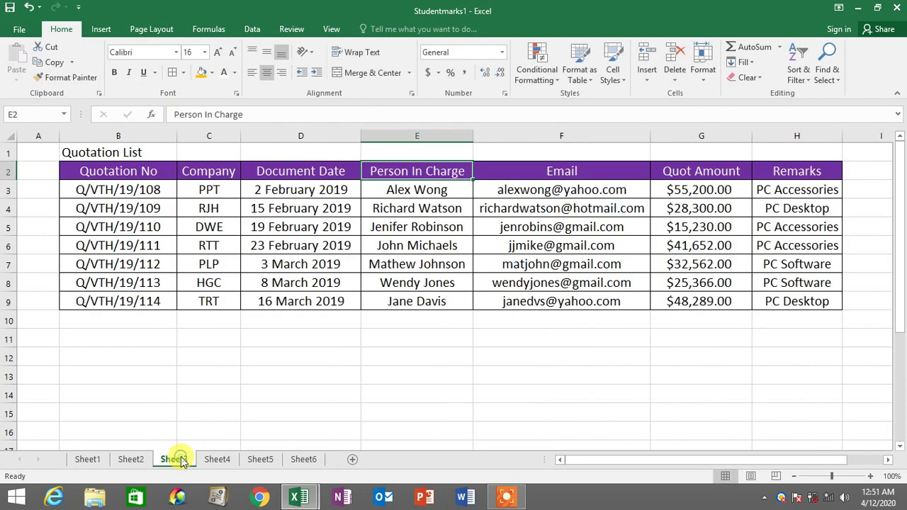
{"action": "left_click", "coordinate": [791, 172]}
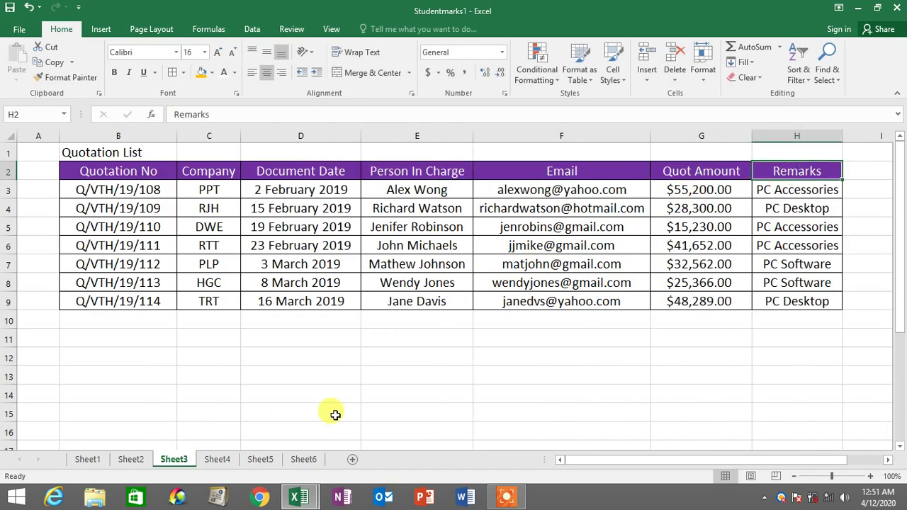
{"action": "left_click", "coordinate": [304, 461]}
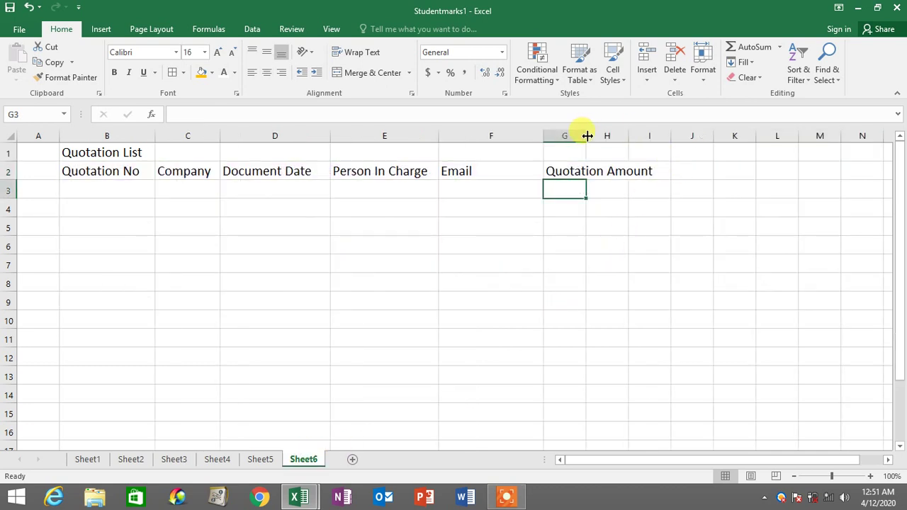
{"action": "left_click_drag", "start_coordinate": [585, 135], "coordinate": [745, 137]}
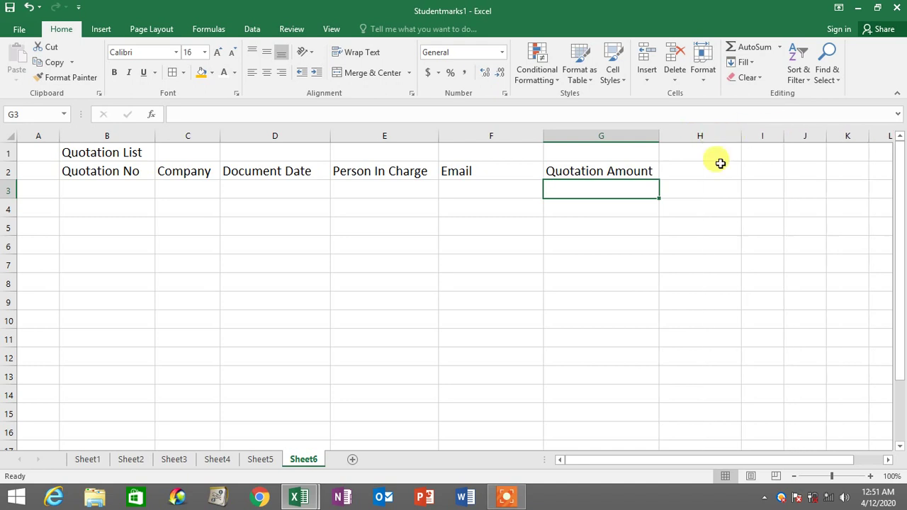
{"action": "left_click", "coordinate": [712, 170]}
{"action": "type", "text": "Remarks"}
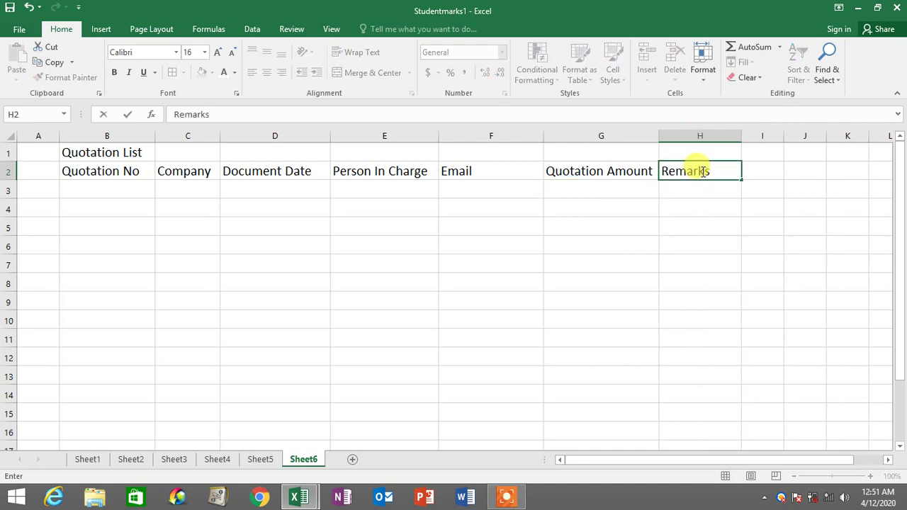
{"action": "left_click", "coordinate": [694, 263]}
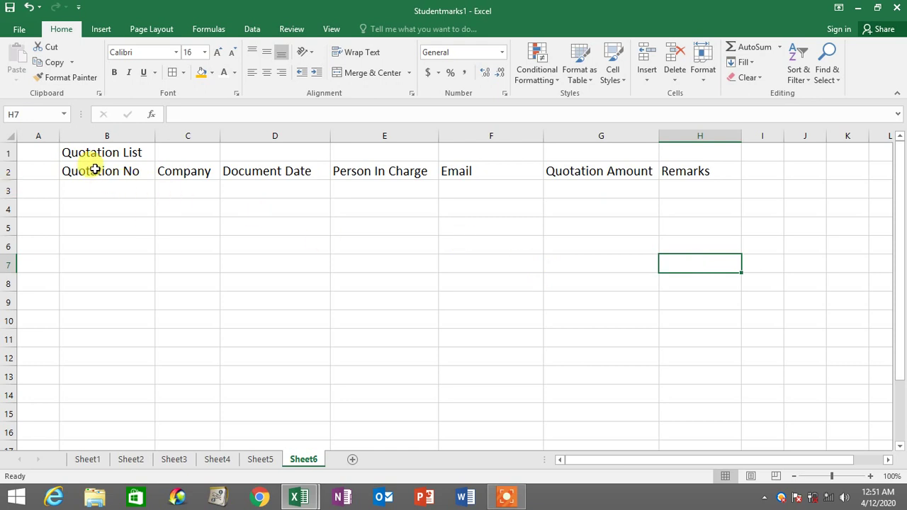
{"action": "left_click_drag", "start_coordinate": [105, 170], "coordinate": [709, 172]}
Step: Give the header row B2:H2 a purple fill with bold, white, centred text
{"action": "left_click", "coordinate": [115, 203]}
{"action": "left_click_drag", "start_coordinate": [126, 168], "coordinate": [716, 172]}
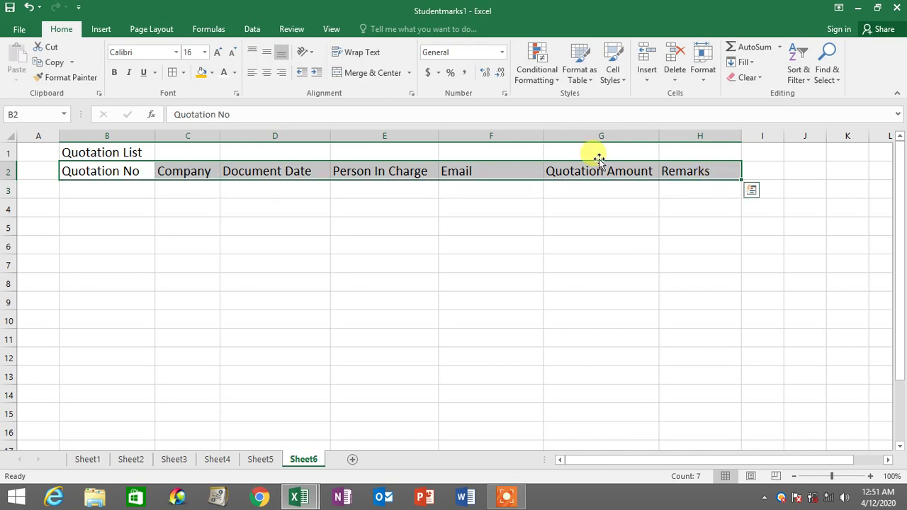
{"action": "left_click", "coordinate": [212, 72]}
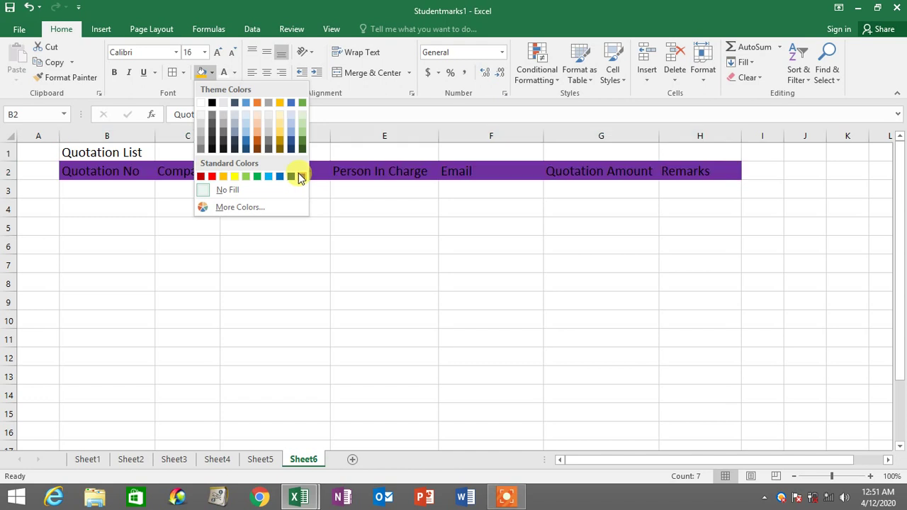
{"action": "left_click", "coordinate": [298, 176]}
{"action": "left_click", "coordinate": [234, 74]}
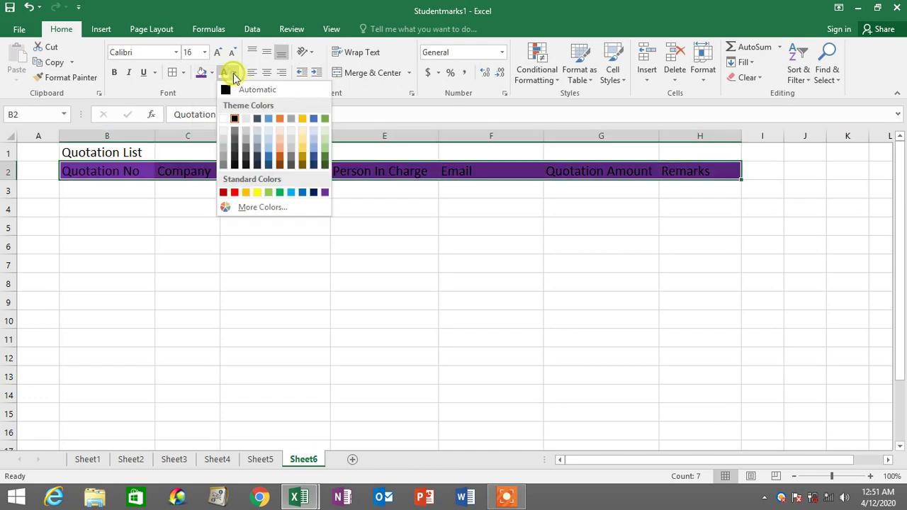
{"action": "left_click", "coordinate": [224, 117]}
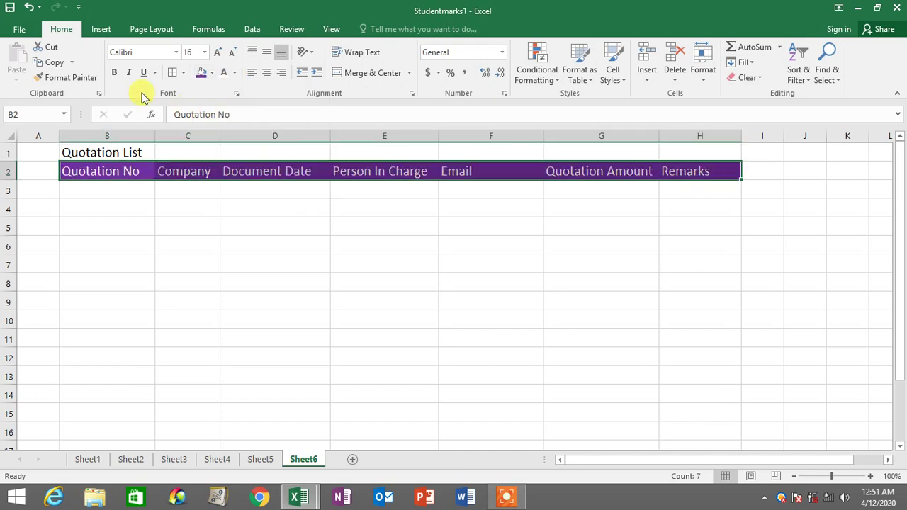
{"action": "left_click", "coordinate": [114, 72]}
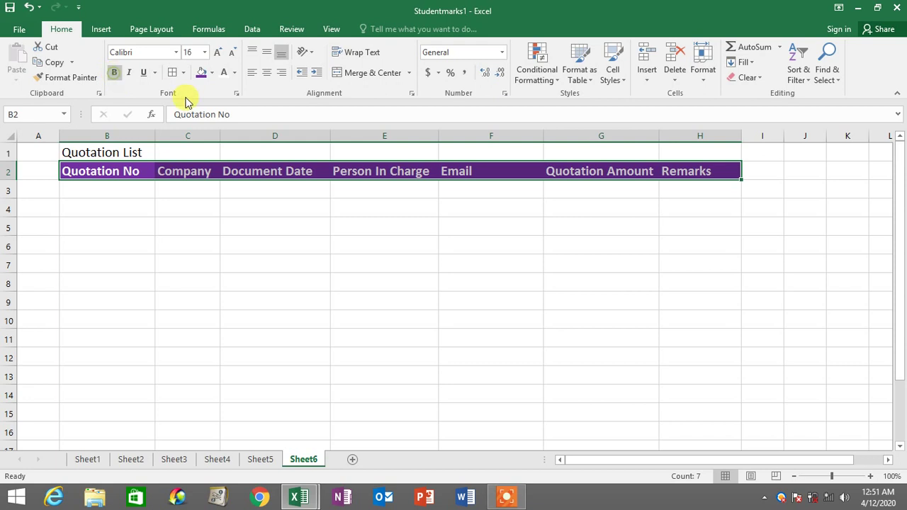
{"action": "left_click", "coordinate": [269, 74]}
{"action": "left_click", "coordinate": [477, 281]}
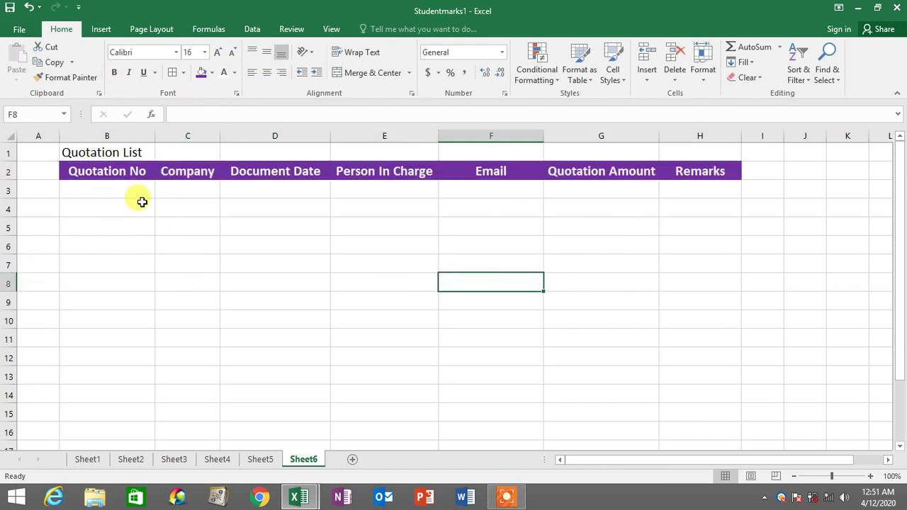
Step: Inspect the empty cells under each heading and widen column G a little more
{"action": "left_click_drag", "start_coordinate": [125, 173], "coordinate": [135, 406]}
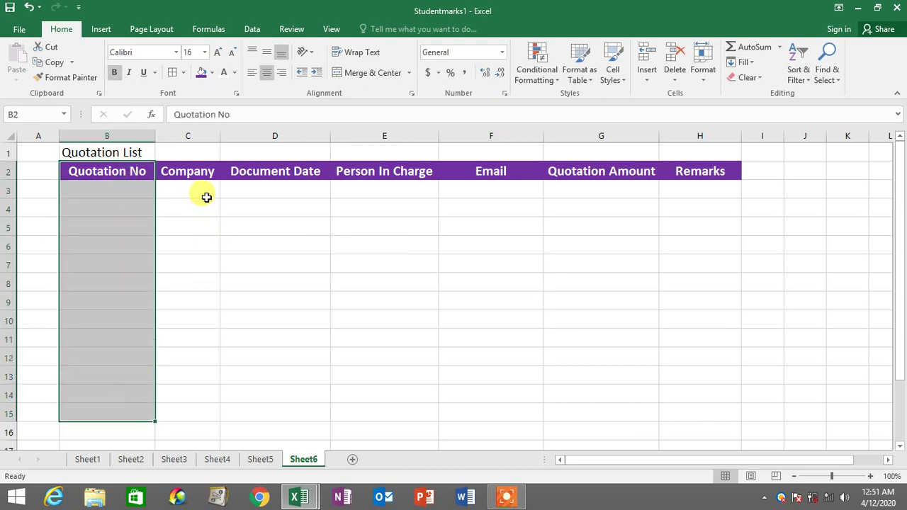
{"action": "left_click_drag", "start_coordinate": [190, 174], "coordinate": [211, 393]}
{"action": "left_click_drag", "start_coordinate": [300, 170], "coordinate": [312, 415]}
{"action": "left_click_drag", "start_coordinate": [389, 174], "coordinate": [419, 377]}
{"action": "left_click_drag", "start_coordinate": [508, 171], "coordinate": [516, 360]}
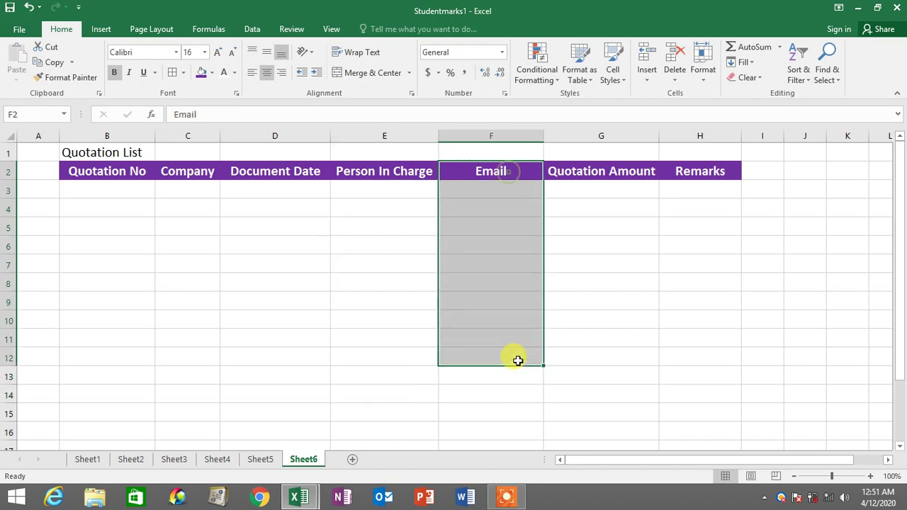
{"action": "left_click_drag", "start_coordinate": [621, 172], "coordinate": [633, 372]}
{"action": "left_click", "coordinate": [600, 267]}
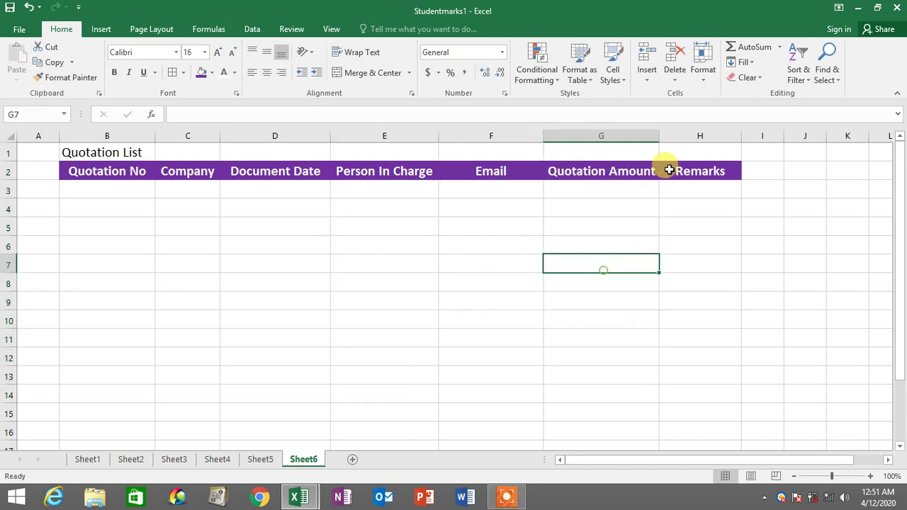
{"action": "left_click_drag", "start_coordinate": [659, 135], "coordinate": [669, 135]}
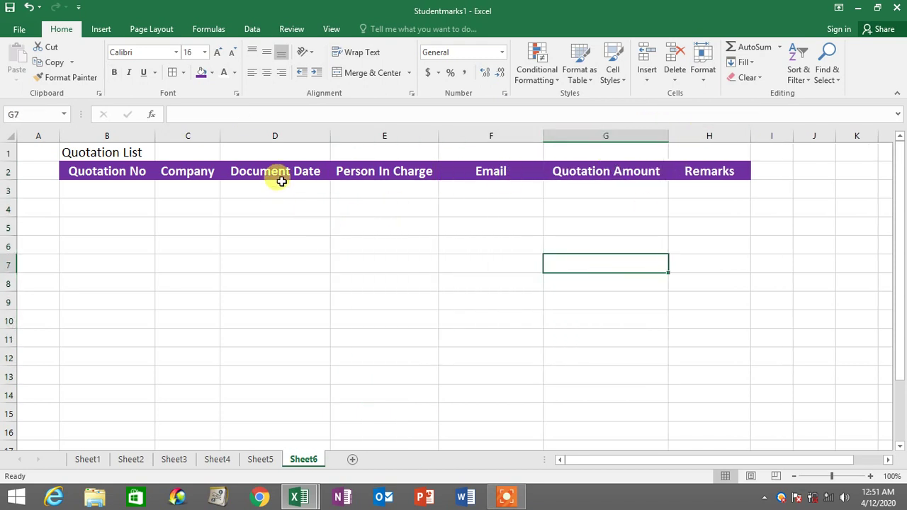
Step: Select the empty Document Date cells from D3 downward, retrying until the range fits
{"action": "left_click_drag", "start_coordinate": [279, 190], "coordinate": [293, 401]}
{"action": "left_click", "coordinate": [281, 206]}
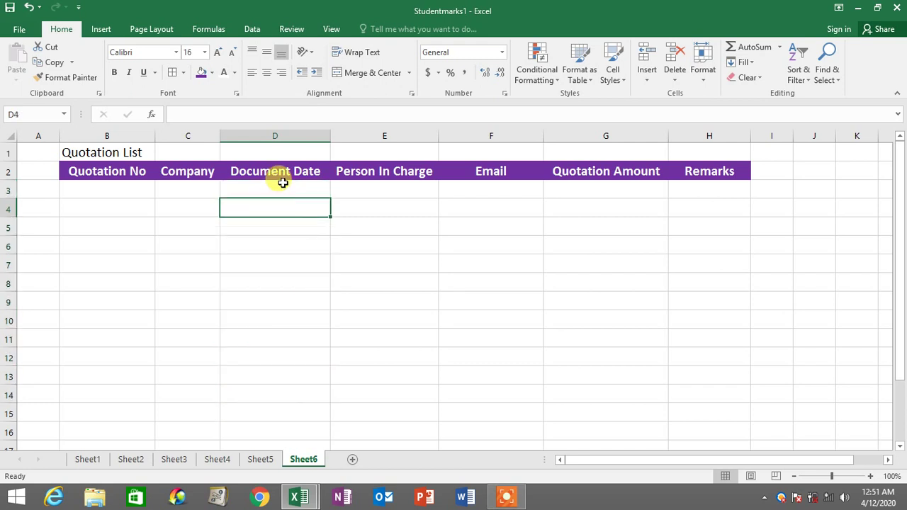
{"action": "left_click_drag", "start_coordinate": [281, 190], "coordinate": [283, 417]}
{"action": "left_click", "coordinate": [282, 224]}
{"action": "left_click", "coordinate": [283, 224]}
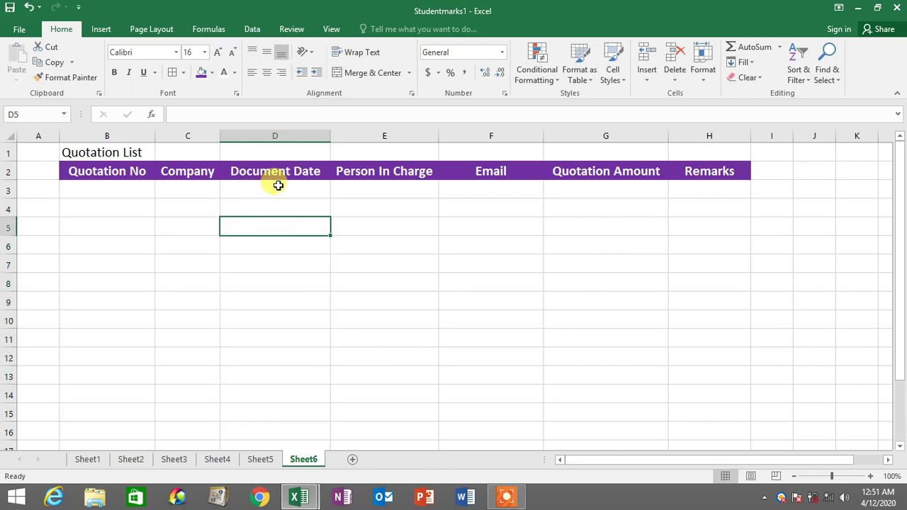
{"action": "left_click_drag", "start_coordinate": [277, 190], "coordinate": [293, 417]}
{"action": "left_click", "coordinate": [300, 254]}
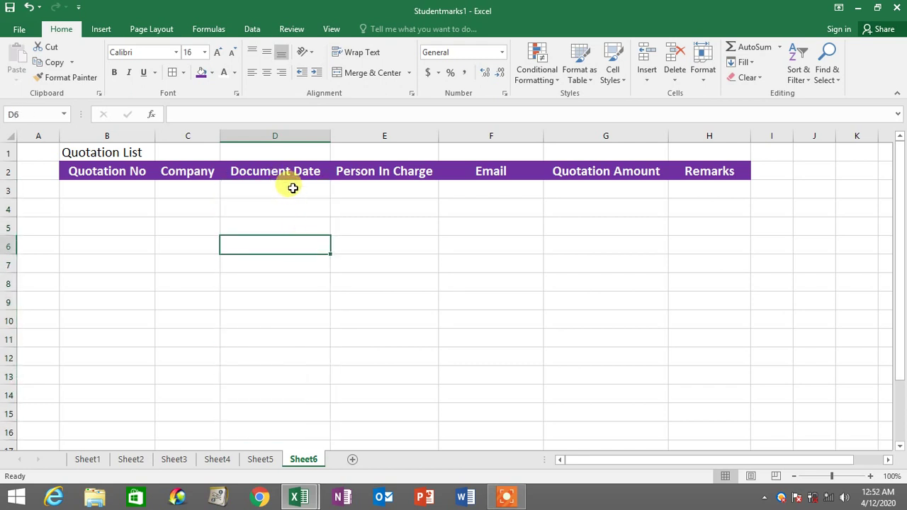
{"action": "left_click_drag", "start_coordinate": [294, 188], "coordinate": [292, 425]}
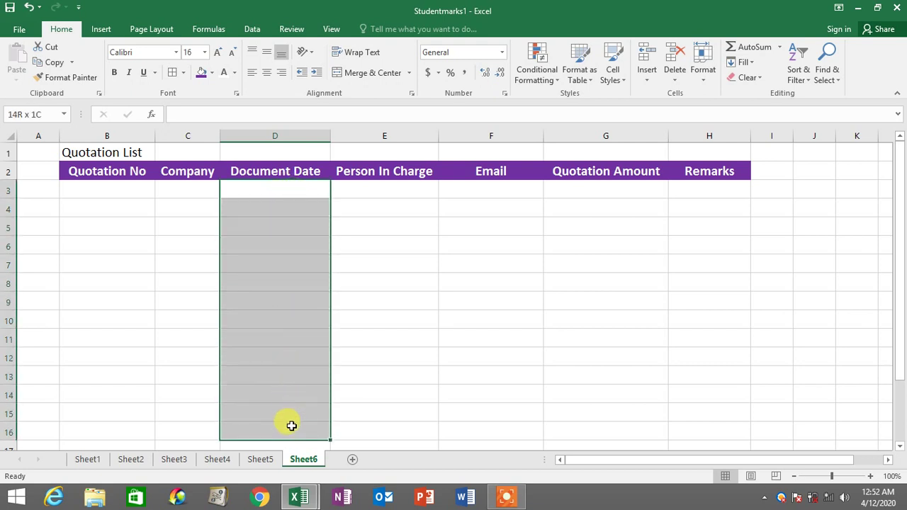
{"action": "left_click_drag", "start_coordinate": [255, 187], "coordinate": [289, 430]}
{"action": "left_click", "coordinate": [287, 359]}
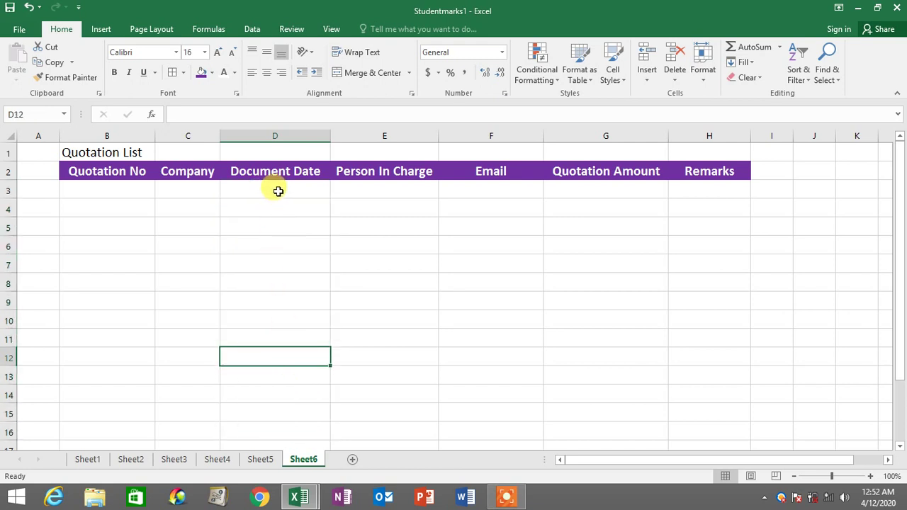
{"action": "left_click_drag", "start_coordinate": [277, 188], "coordinate": [287, 427]}
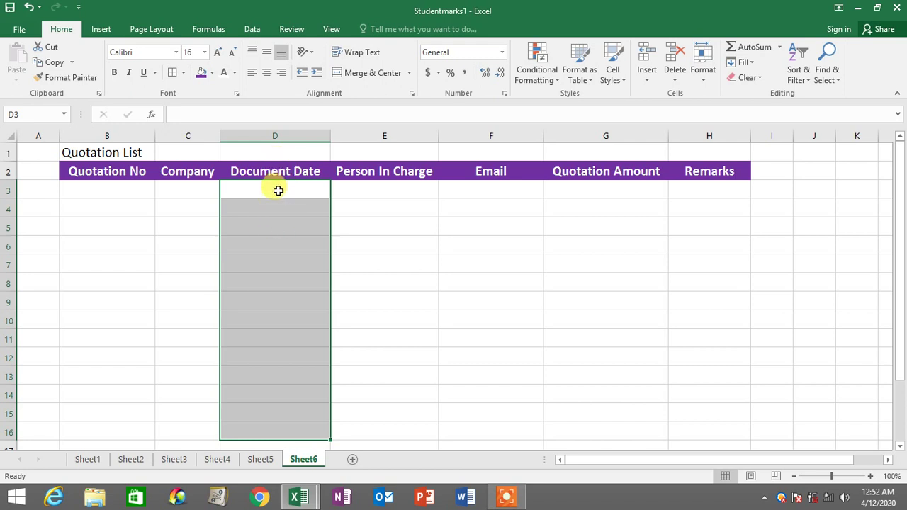
Step: Format D3:D16 as an English (United Kingdom) date in the 14 March 2012 style
{"action": "left_click_drag", "start_coordinate": [278, 190], "coordinate": [290, 425]}
{"action": "right_click", "coordinate": [300, 322]}
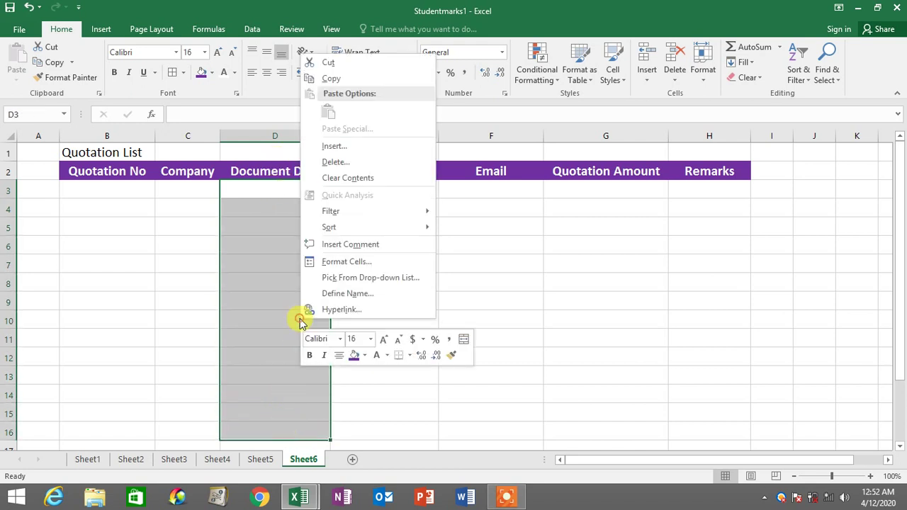
{"action": "left_click", "coordinate": [347, 262]}
{"action": "left_click", "coordinate": [201, 131]}
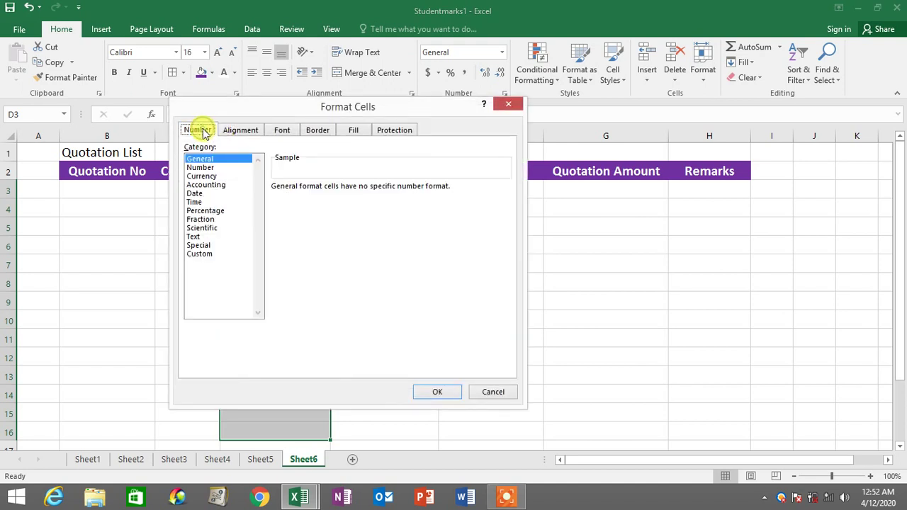
{"action": "left_click", "coordinate": [202, 193]}
{"action": "left_click", "coordinate": [303, 280]}
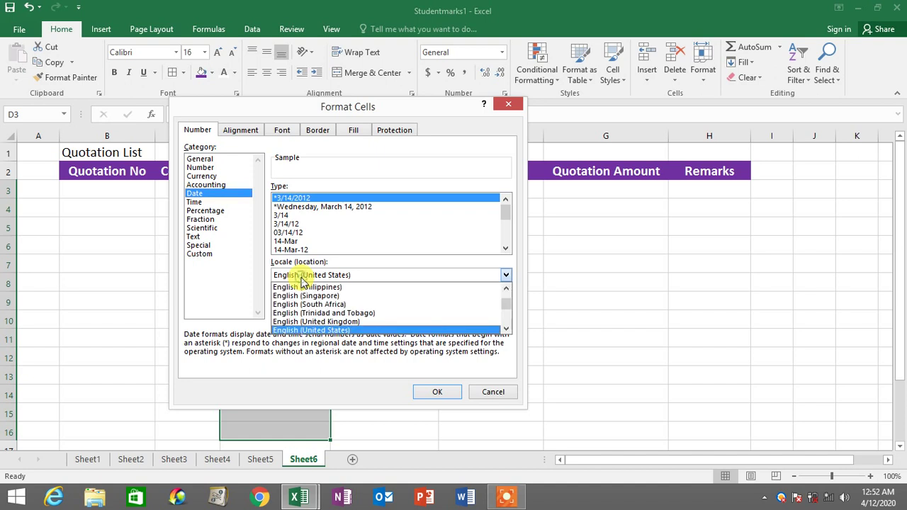
{"action": "left_click", "coordinate": [314, 323]}
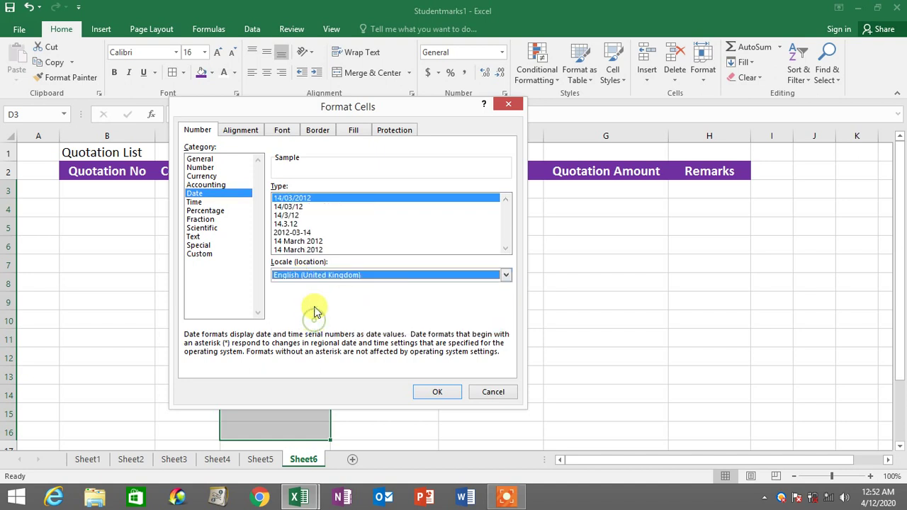
{"action": "left_click", "coordinate": [314, 250]}
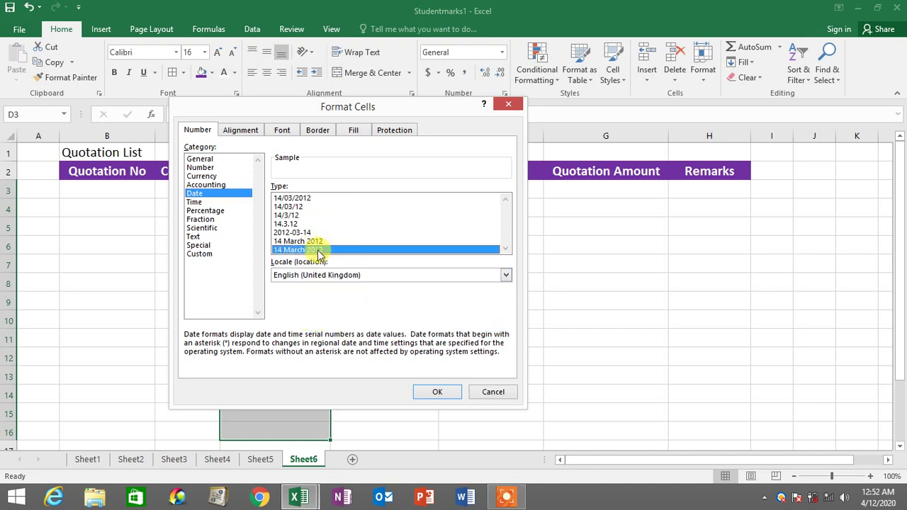
{"action": "left_click", "coordinate": [437, 392]}
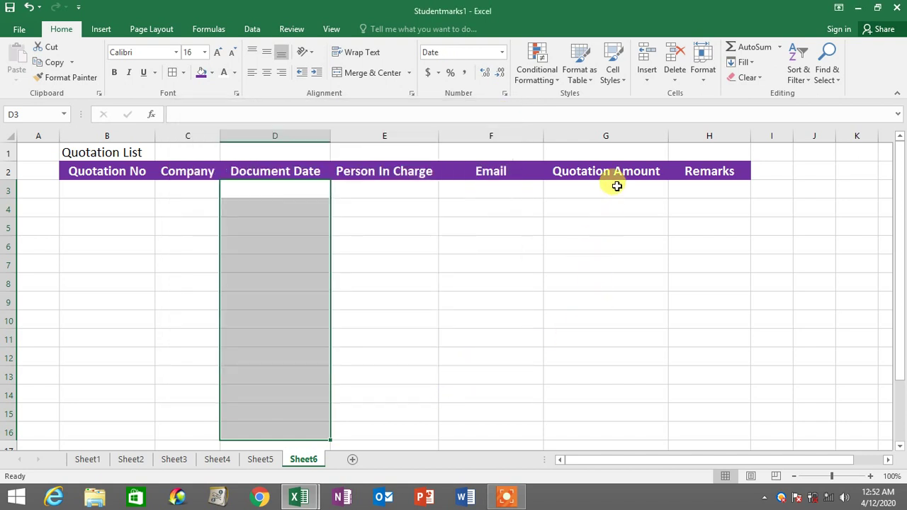
{"action": "left_click_drag", "start_coordinate": [616, 186], "coordinate": [607, 413]}
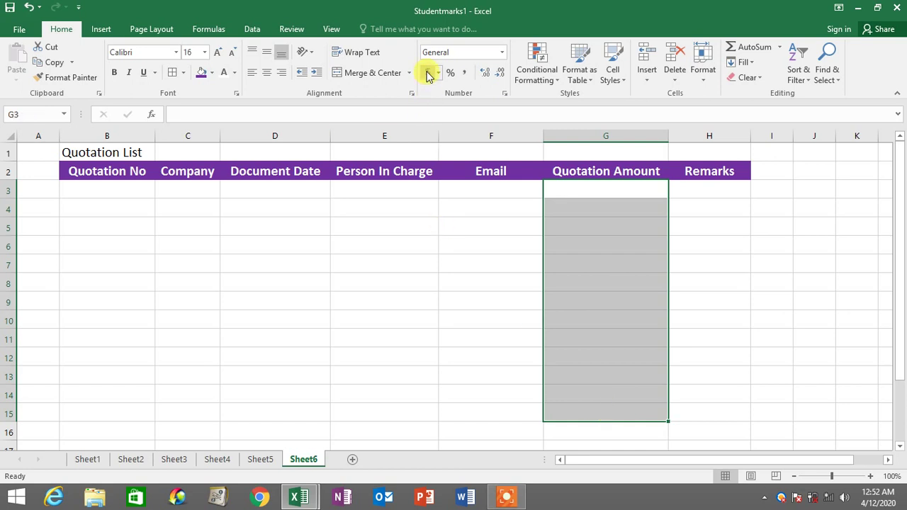
Step: Apply the Accounting number format to Quotation Amount cells G3:G15
{"action": "left_click", "coordinate": [631, 315]}
{"action": "left_click_drag", "start_coordinate": [617, 190], "coordinate": [615, 418]}
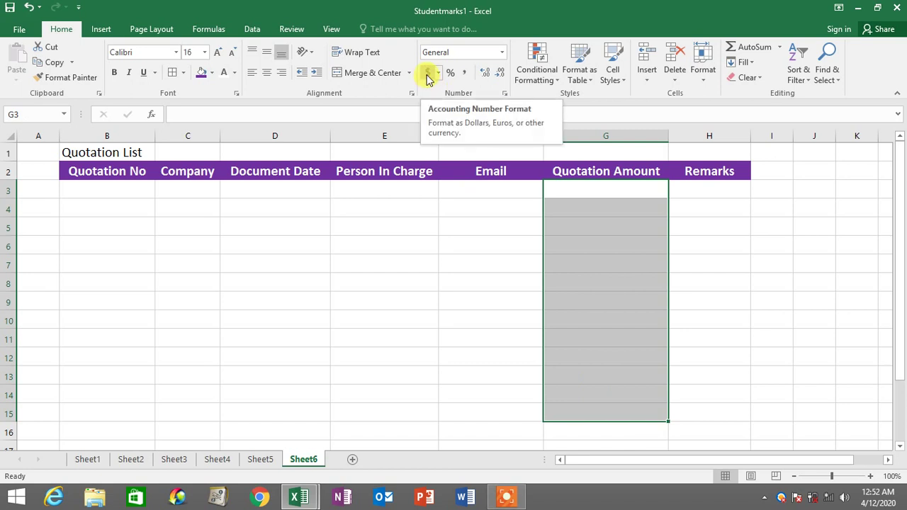
{"action": "left_click", "coordinate": [427, 74]}
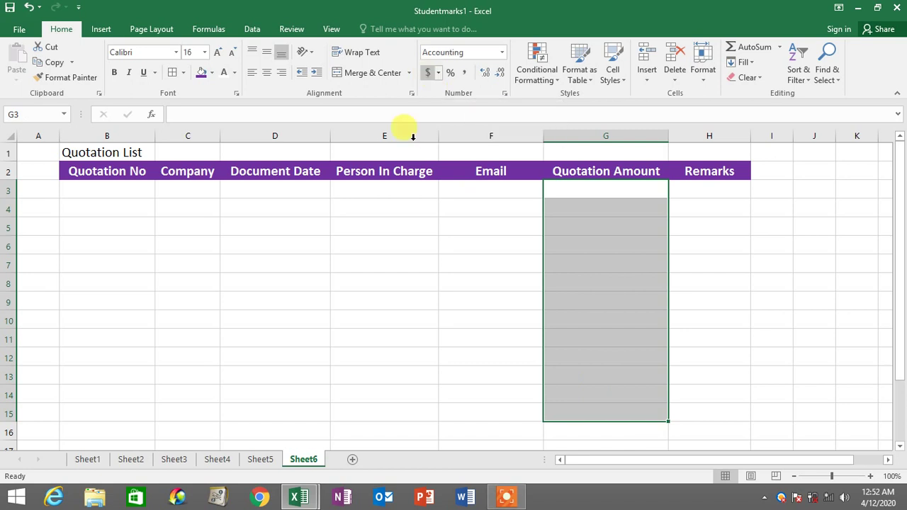
{"action": "left_click", "coordinate": [336, 293]}
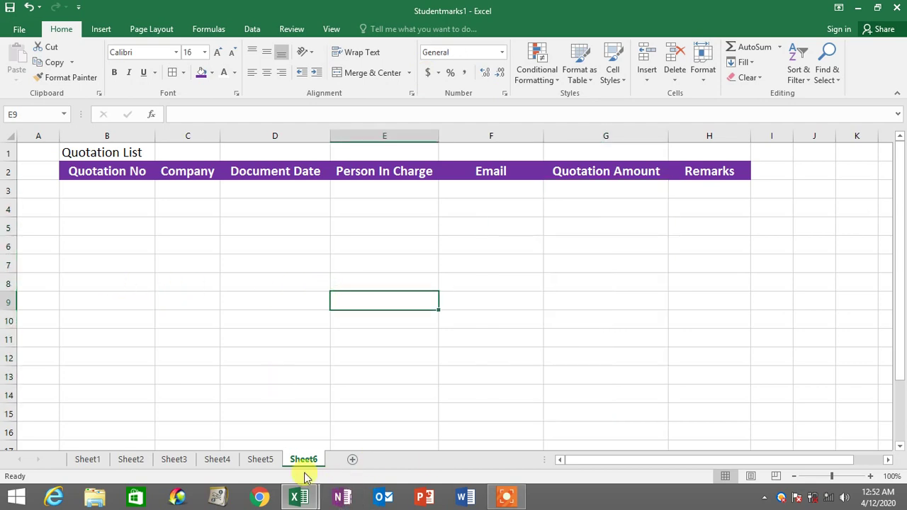
Step: Enter Q/VTH/19/108 in B3, copying it from Sheet3's reference table
{"action": "left_click", "coordinate": [174, 459]}
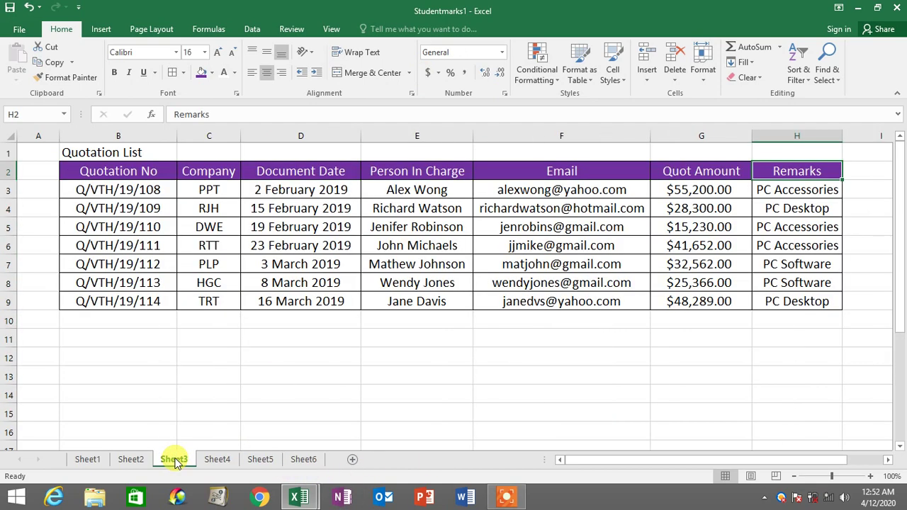
{"action": "left_click", "coordinate": [116, 188]}
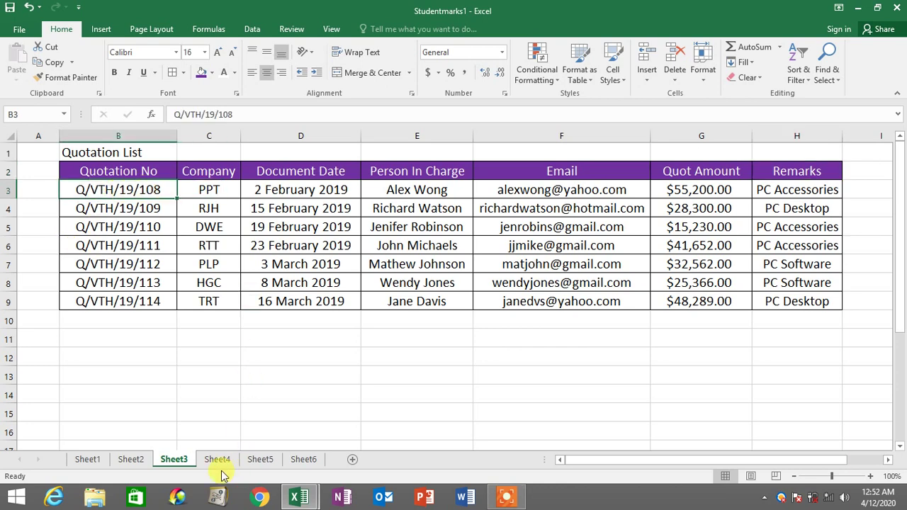
{"action": "left_click", "coordinate": [305, 459]}
{"action": "left_click", "coordinate": [122, 185]}
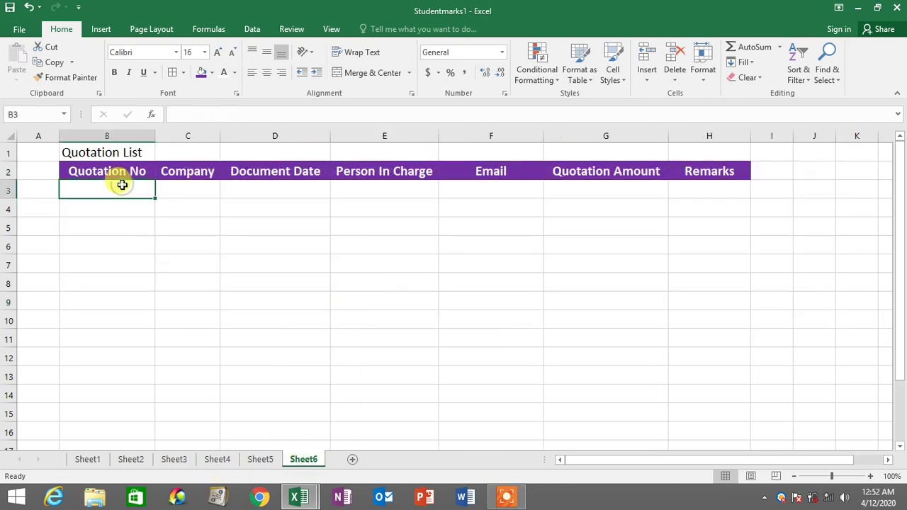
{"action": "type", "text": "Q/VTH/"}
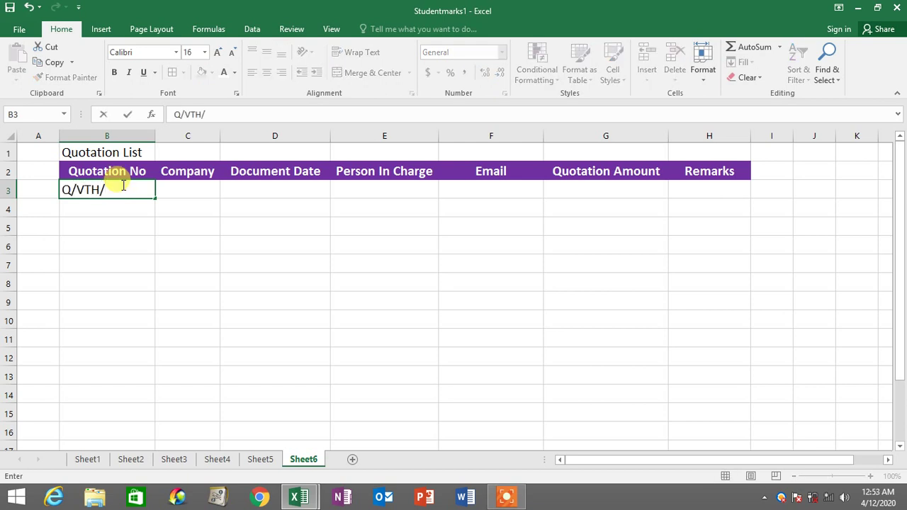
{"action": "left_click", "coordinate": [215, 458]}
{"action": "left_click", "coordinate": [173, 459]}
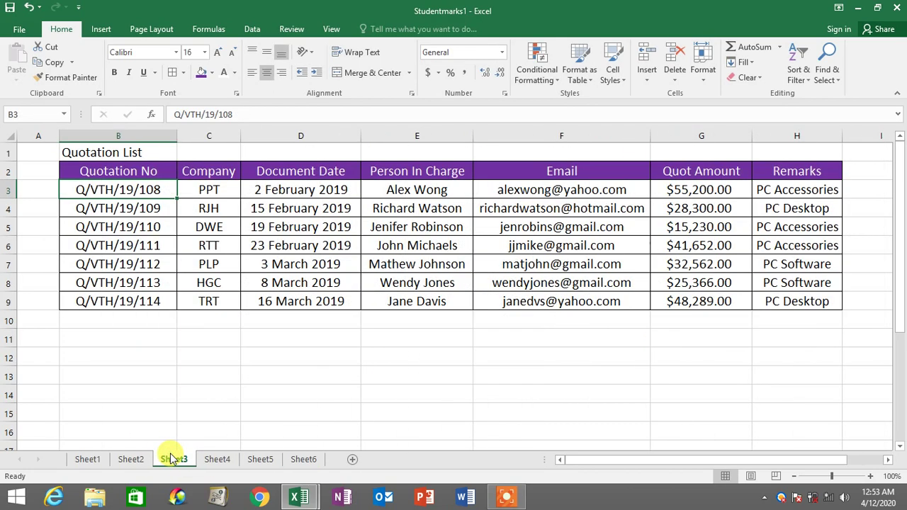
{"action": "left_click", "coordinate": [292, 461]}
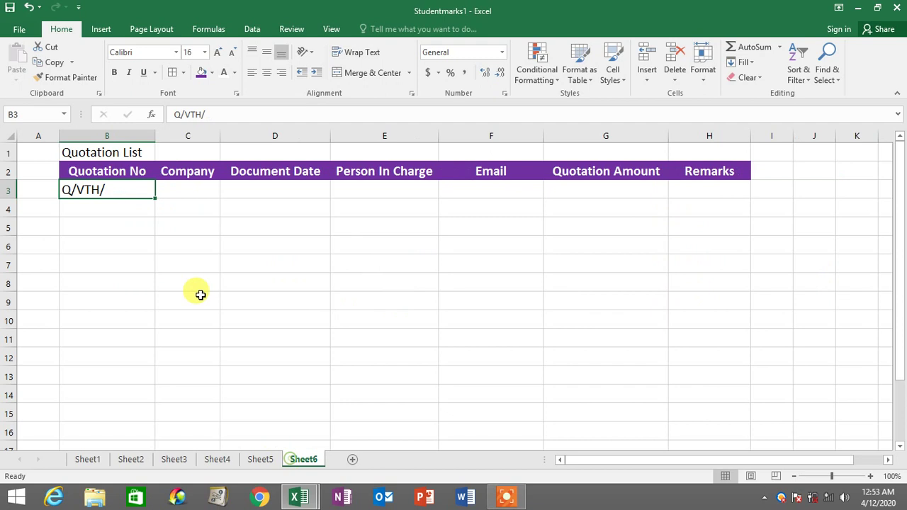
{"action": "double_click", "coordinate": [127, 190]}
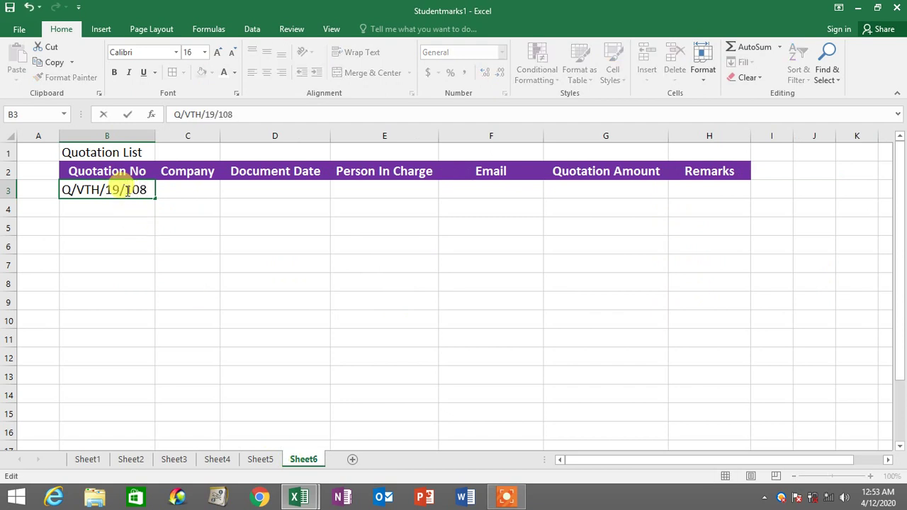
{"action": "key", "text": "Return"}
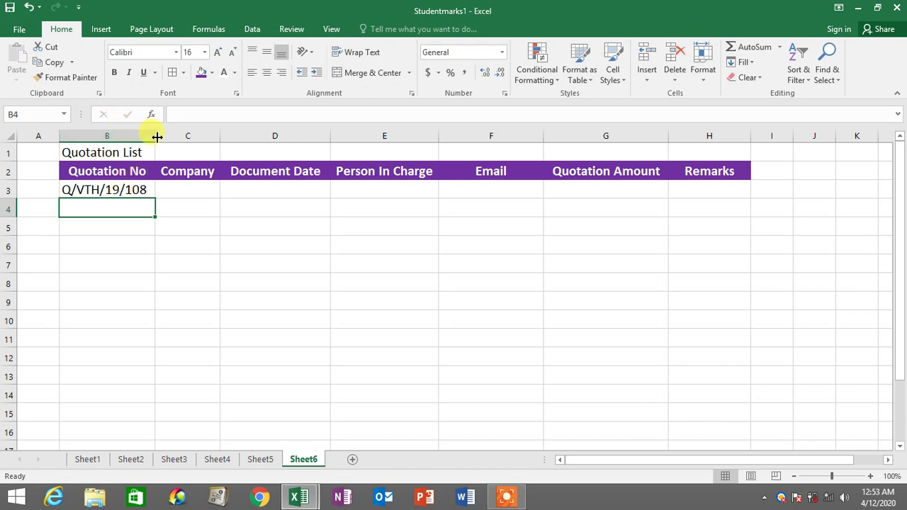
Step: Widen column B, centre the quotation number, and compare with Sheet3
{"action": "left_click_drag", "start_coordinate": [157, 137], "coordinate": [167, 136]}
{"action": "left_click", "coordinate": [112, 188]}
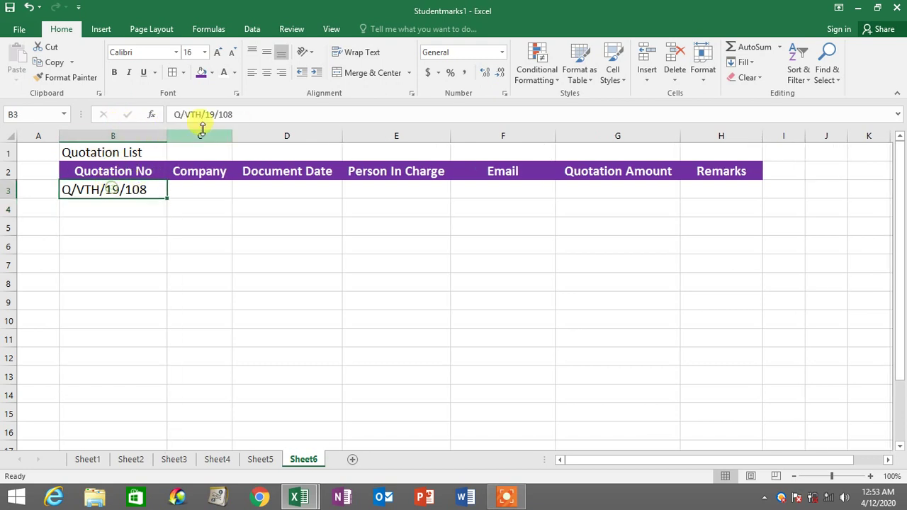
{"action": "left_click", "coordinate": [266, 73]}
{"action": "left_click", "coordinate": [225, 207]}
{"action": "left_click", "coordinate": [145, 189]}
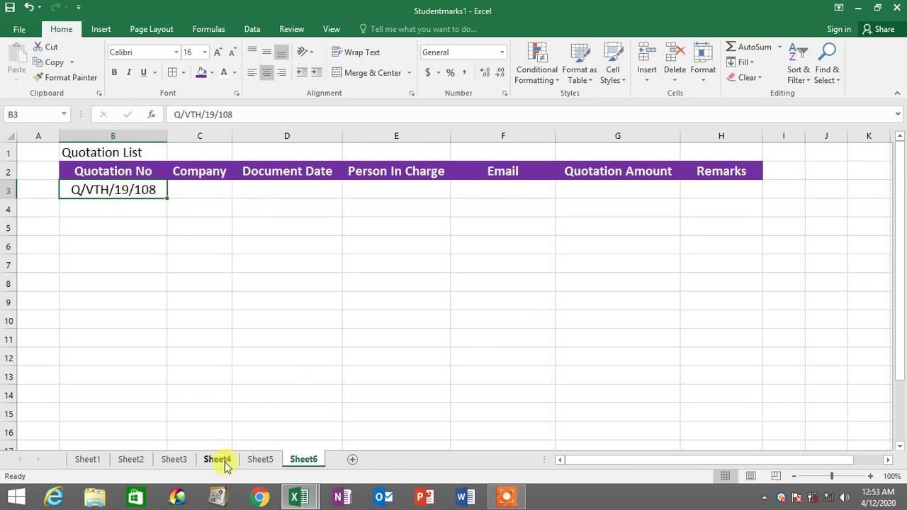
{"action": "left_click", "coordinate": [174, 459]}
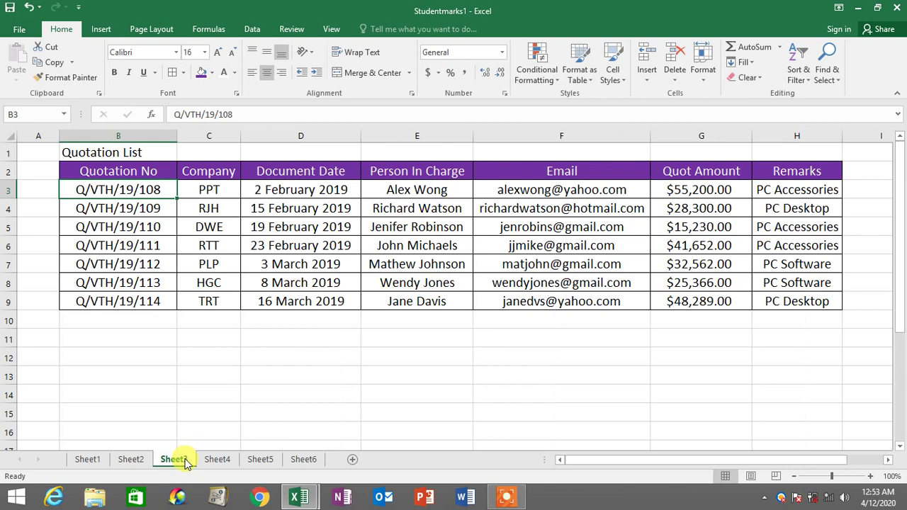
{"action": "left_click", "coordinate": [218, 194]}
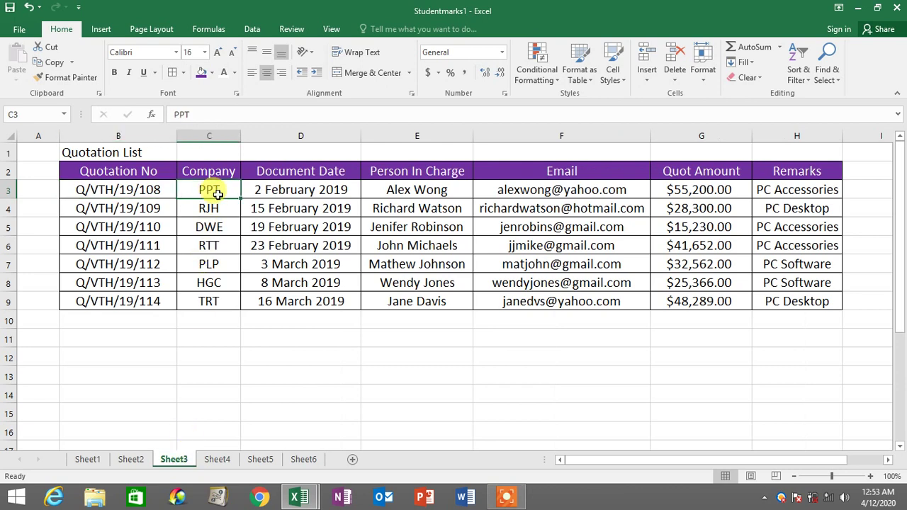
Step: Enter PPT as the company and 2 February 2019 as the document date in row 3
{"action": "left_click", "coordinate": [313, 464]}
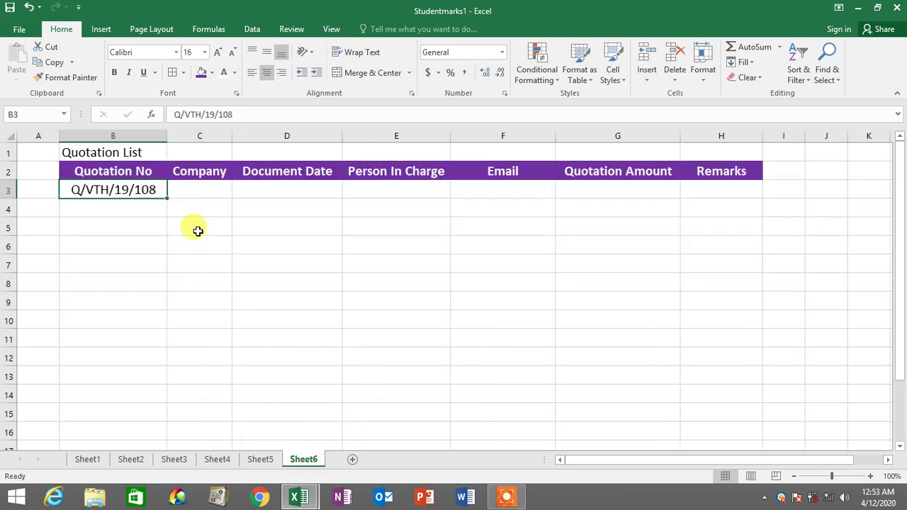
{"action": "left_click", "coordinate": [208, 190]}
{"action": "type", "text": "PPT"}
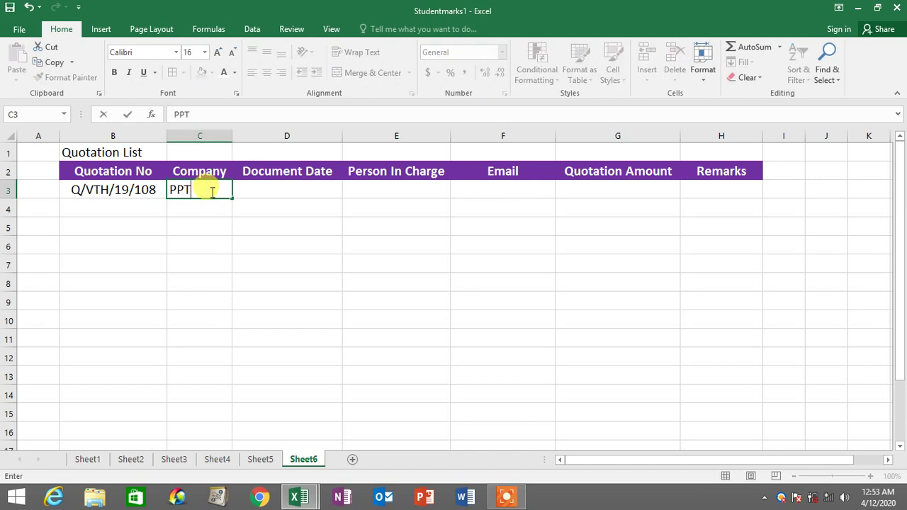
{"action": "key", "text": "Return"}
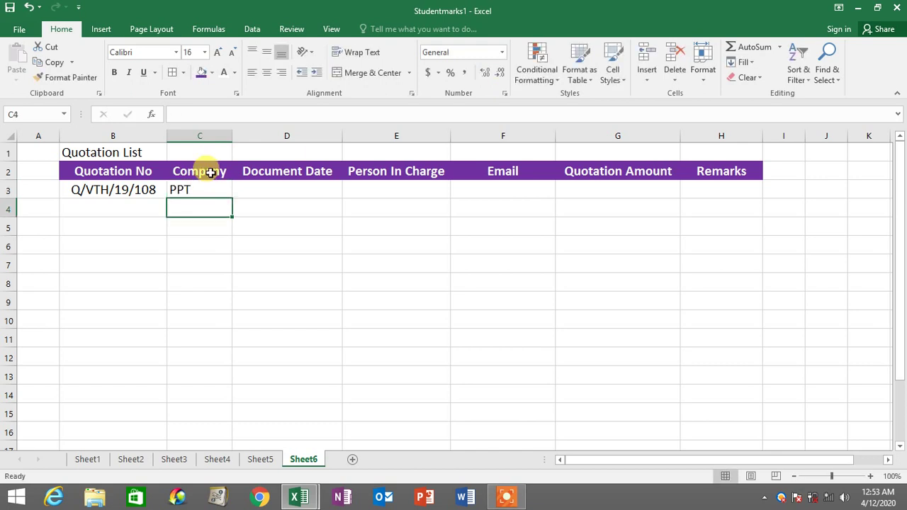
{"action": "left_click", "coordinate": [186, 461]}
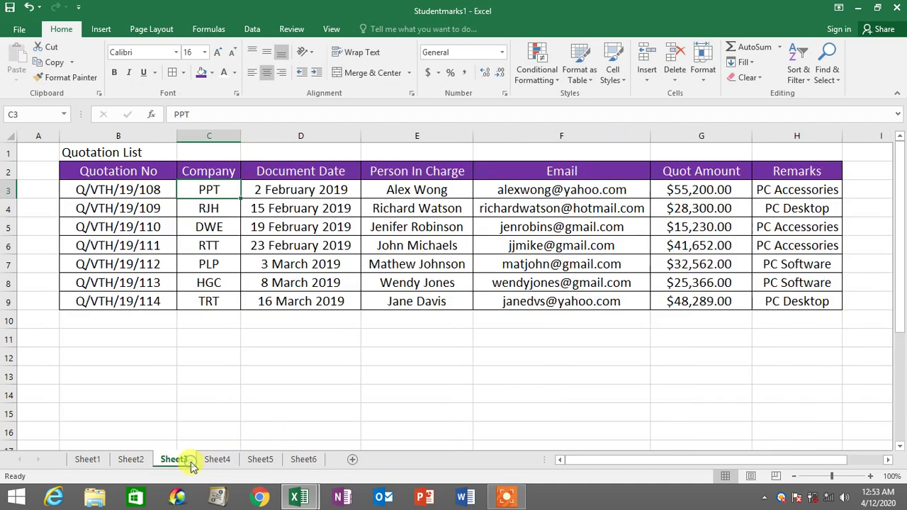
{"action": "left_click", "coordinate": [301, 194]}
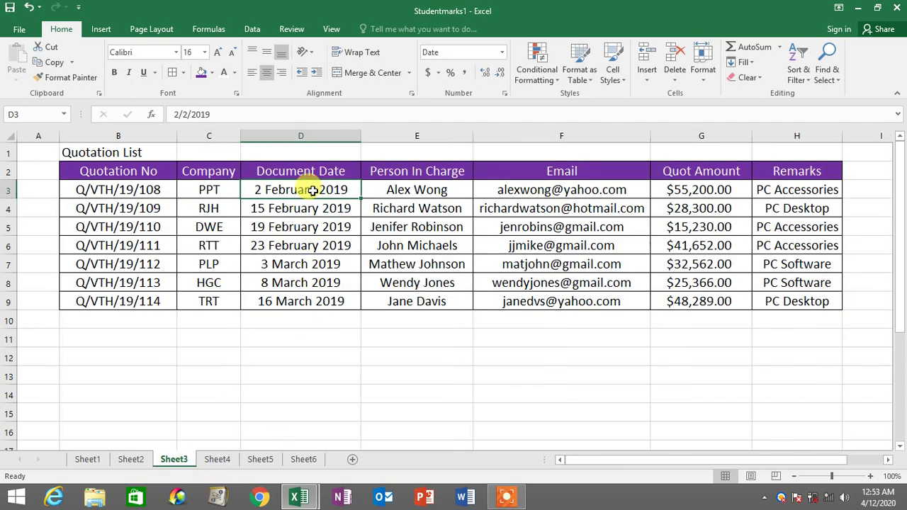
{"action": "left_click", "coordinate": [302, 461]}
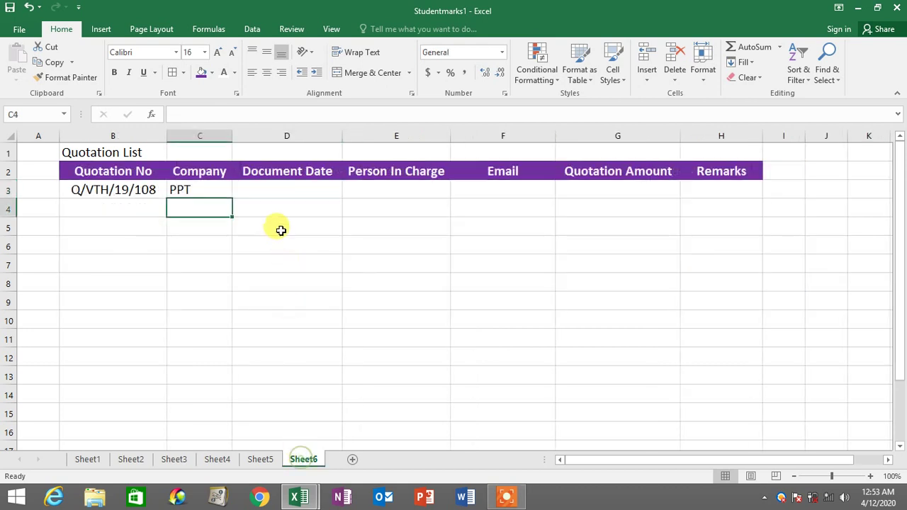
{"action": "left_click", "coordinate": [296, 188]}
{"action": "type", "text": "2"}
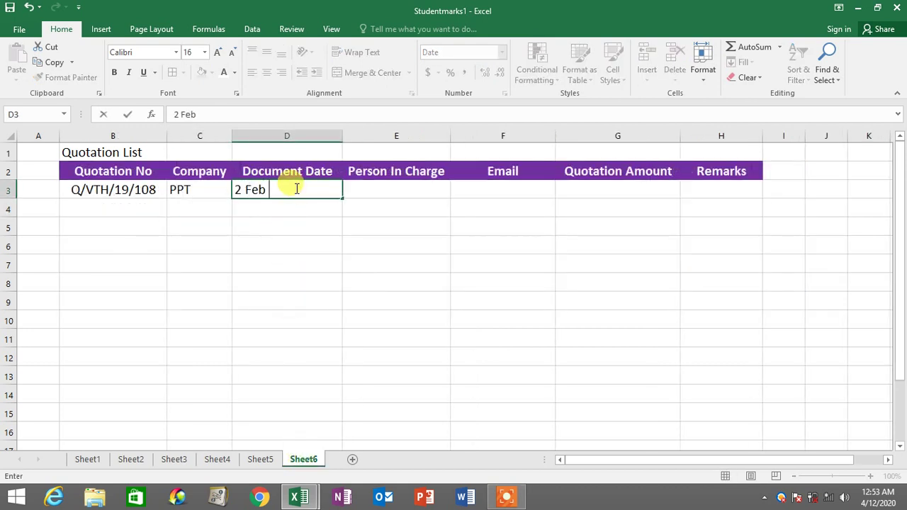
{"action": "type", "text": " February 2019"}
{"action": "key", "text": "Return"}
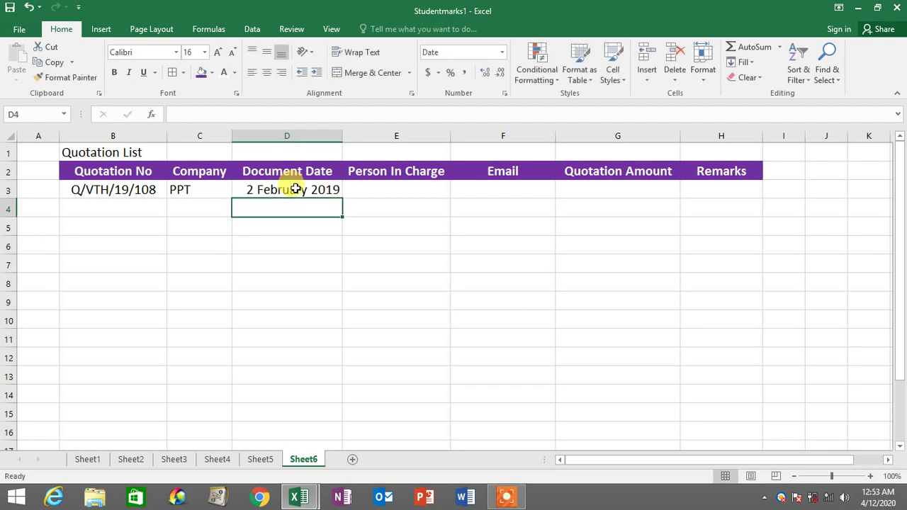
Step: Enter the person in charge's first name in E3, matching Sheet3
{"action": "left_click", "coordinate": [185, 460]}
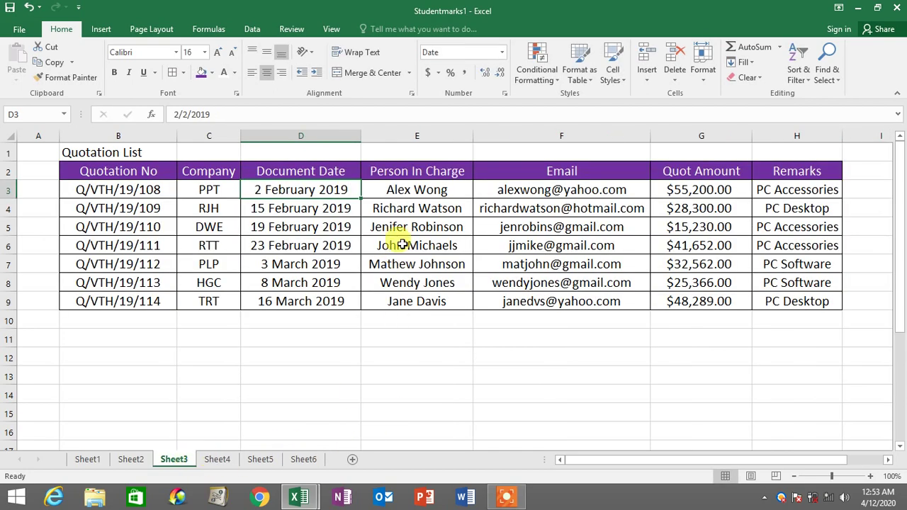
{"action": "left_click", "coordinate": [416, 192]}
{"action": "left_click", "coordinate": [308, 459]}
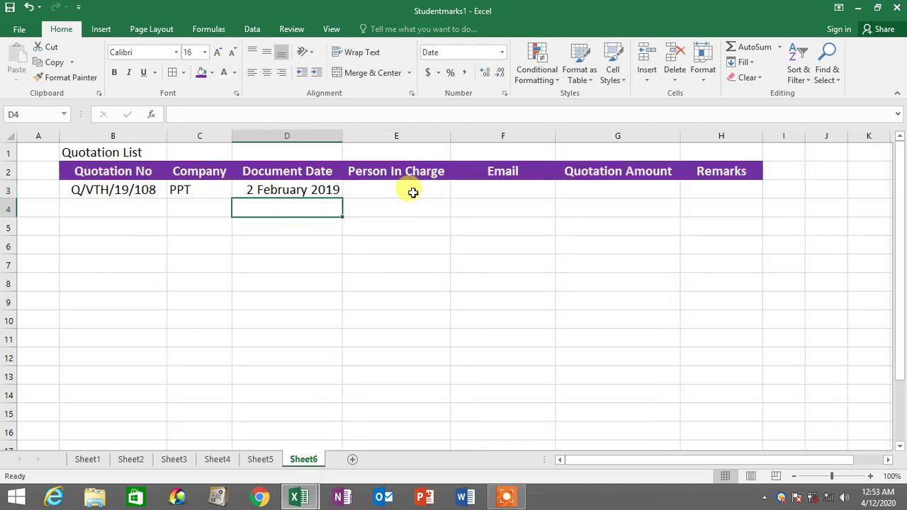
{"action": "left_click", "coordinate": [413, 192]}
{"action": "type", "text": "Alex"}
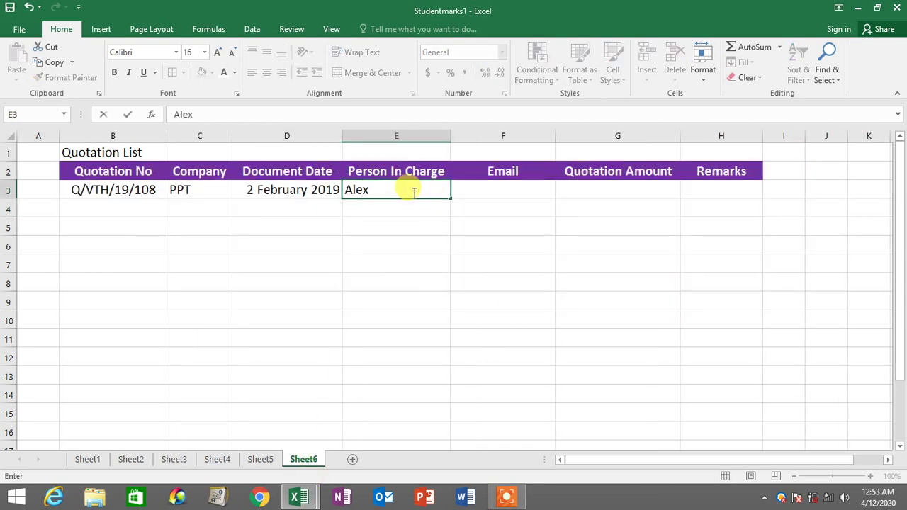
{"action": "key", "text": "Return"}
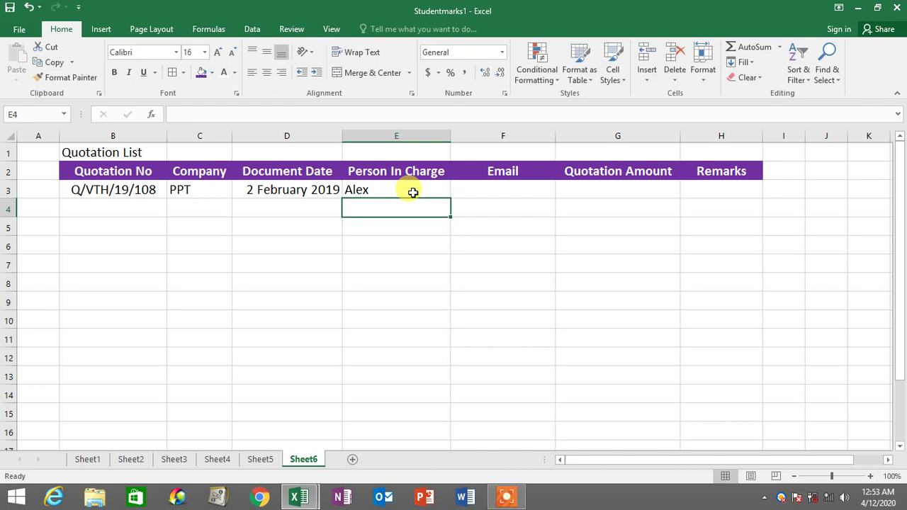
Step: Centre all entries in row 3 from B3 to H3
{"action": "left_click", "coordinate": [402, 239]}
{"action": "left_click_drag", "start_coordinate": [101, 192], "coordinate": [688, 196]}
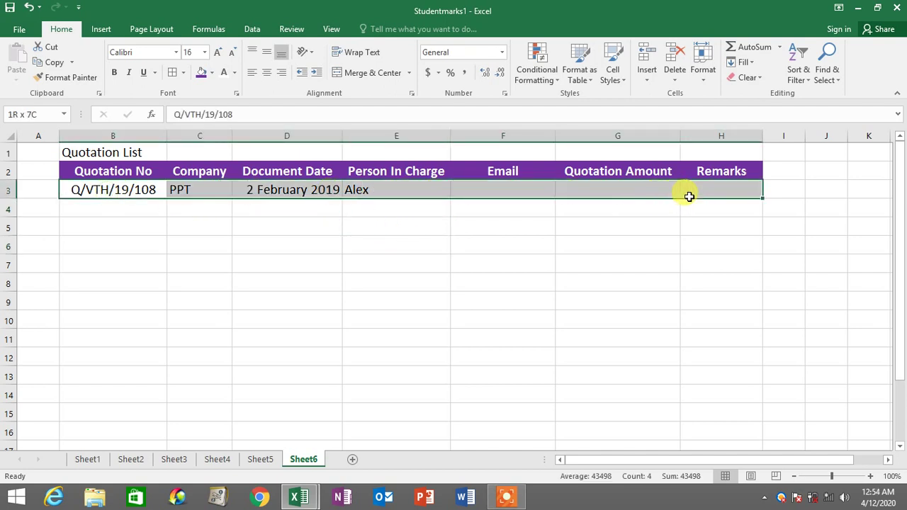
{"action": "left_click", "coordinate": [266, 74]}
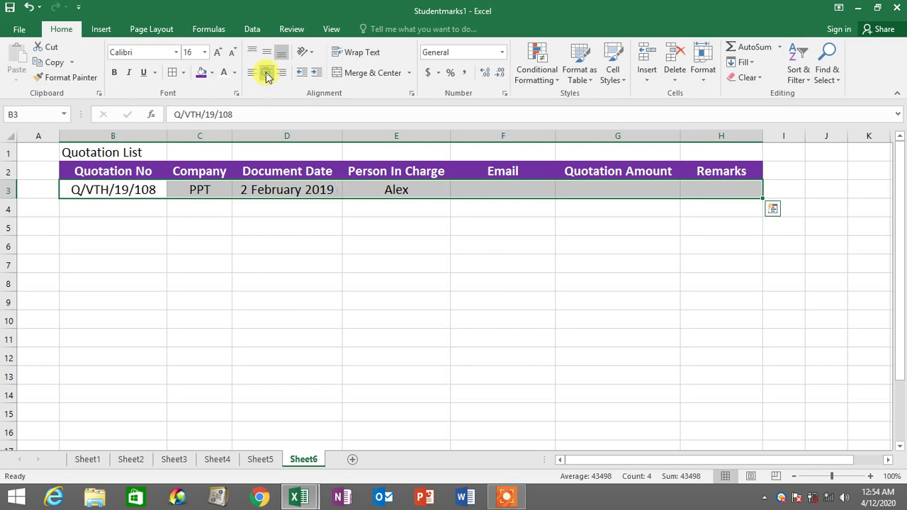
{"action": "left_click", "coordinate": [482, 258]}
{"action": "left_click", "coordinate": [484, 190]}
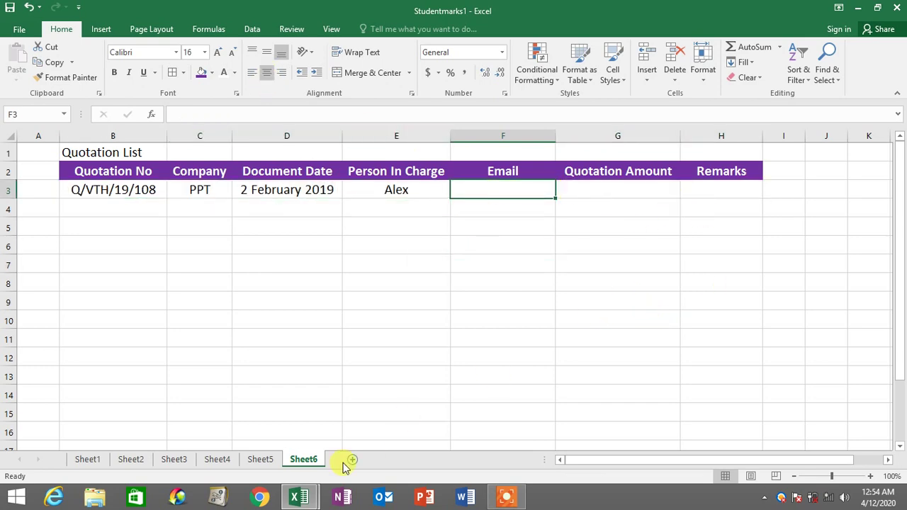
Step: Enter 55200 in G3 so it shows as $ 55,200.00, matching Sheet3
{"action": "left_click", "coordinate": [174, 460]}
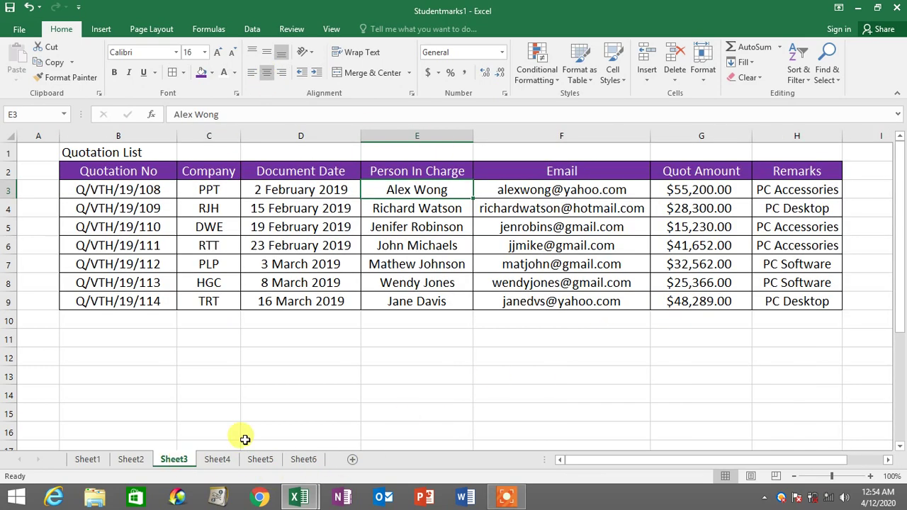
{"action": "left_click", "coordinate": [694, 196]}
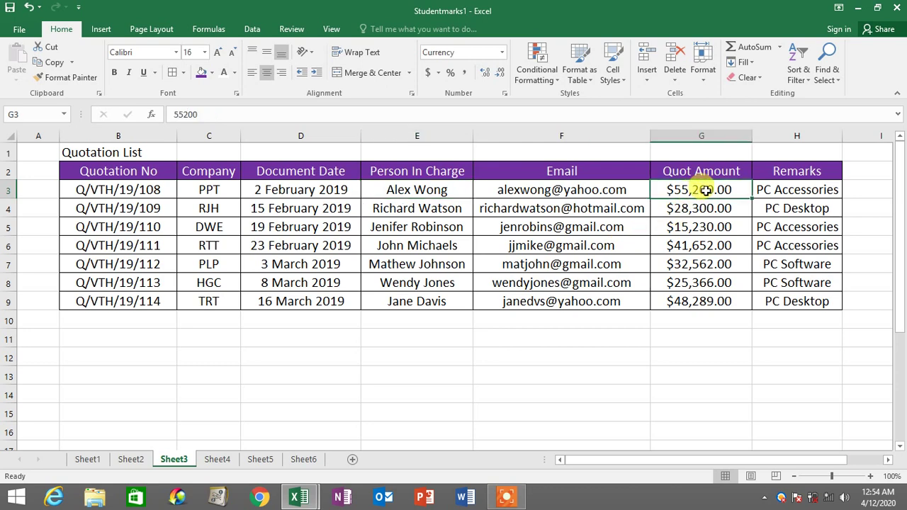
{"action": "left_click", "coordinate": [303, 459]}
{"action": "left_click", "coordinate": [633, 192]}
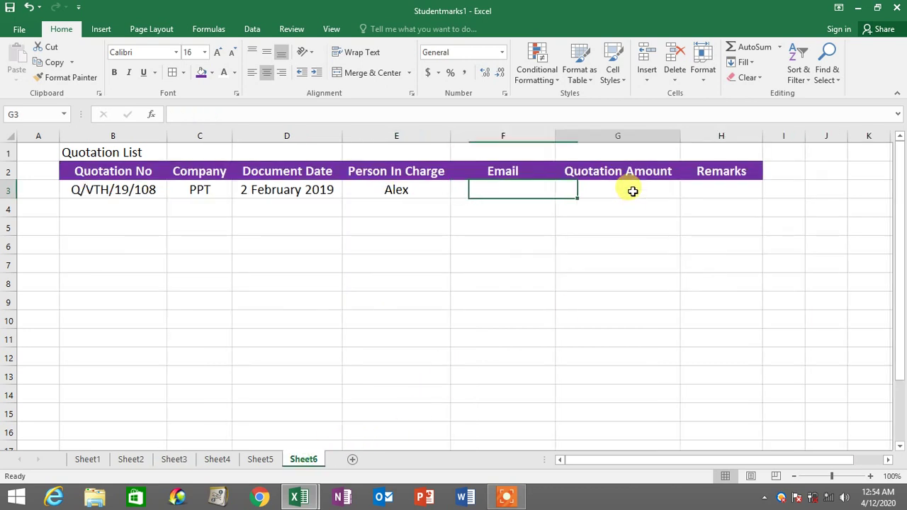
{"action": "type", "text": "55200"}
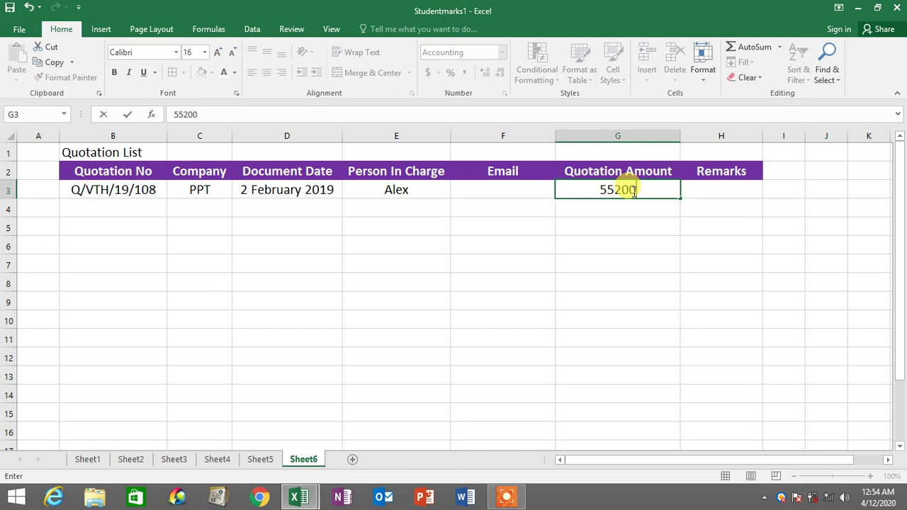
{"action": "key", "text": "Return"}
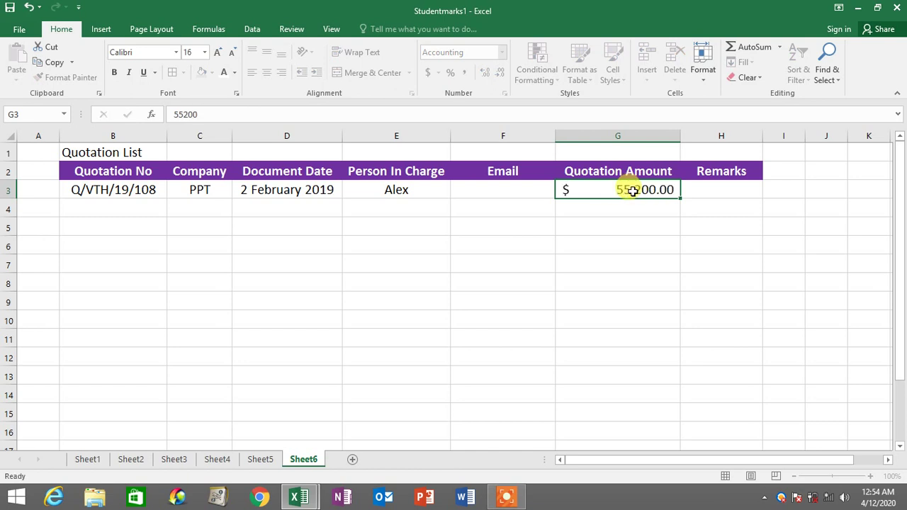
{"action": "left_click_drag", "start_coordinate": [631, 190], "coordinate": [626, 340]}
{"action": "left_click", "coordinate": [633, 245]}
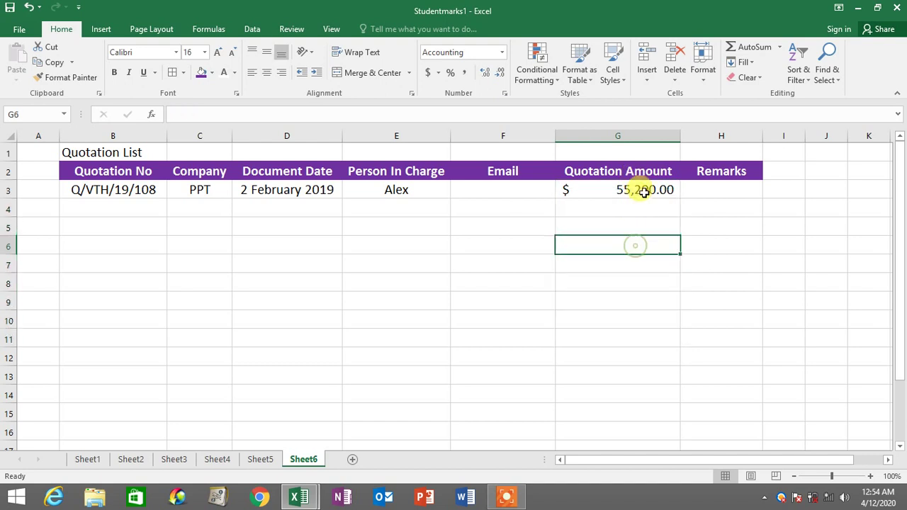
{"action": "left_click", "coordinate": [635, 189]}
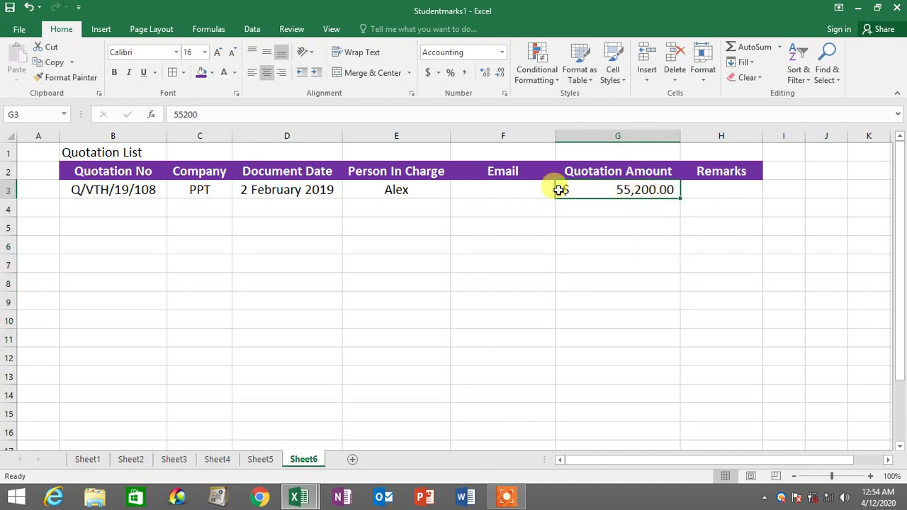
{"action": "left_click", "coordinate": [566, 270]}
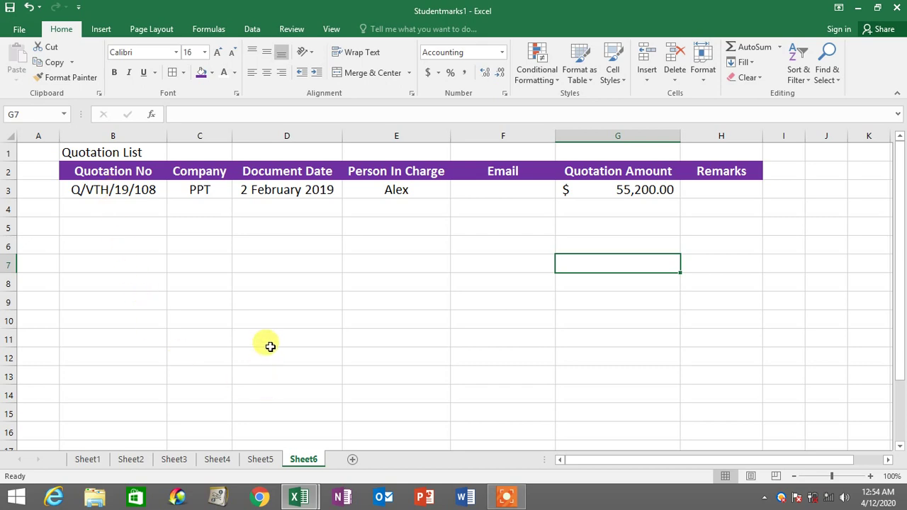
Step: Copy quotation rows 4 to 9 from Sheet3 and paste them into Sheet6 at B4
{"action": "left_click", "coordinate": [261, 462]}
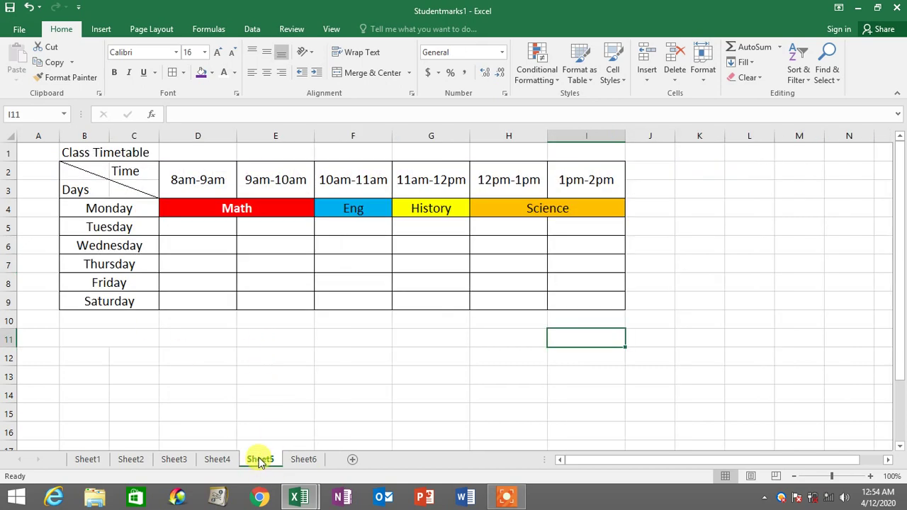
{"action": "left_click", "coordinate": [177, 460]}
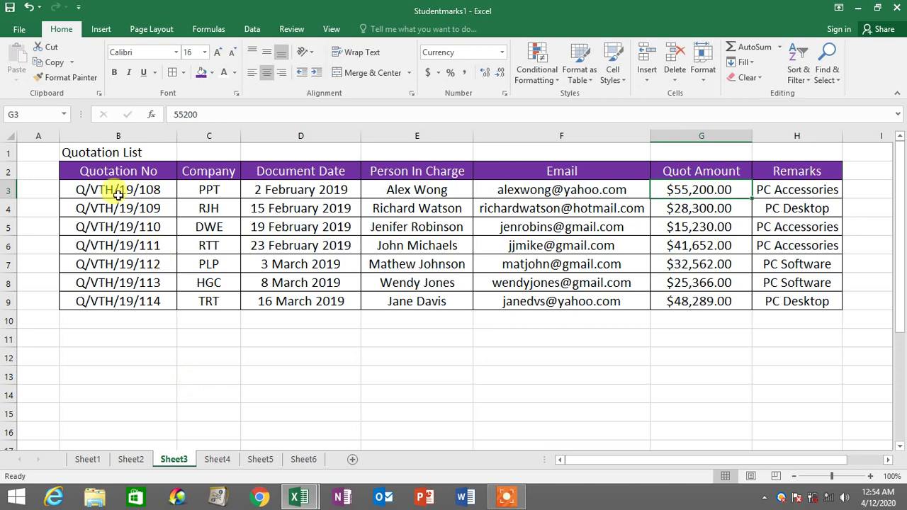
{"action": "left_click_drag", "start_coordinate": [118, 207], "coordinate": [772, 304]}
{"action": "right_click", "coordinate": [706, 273]}
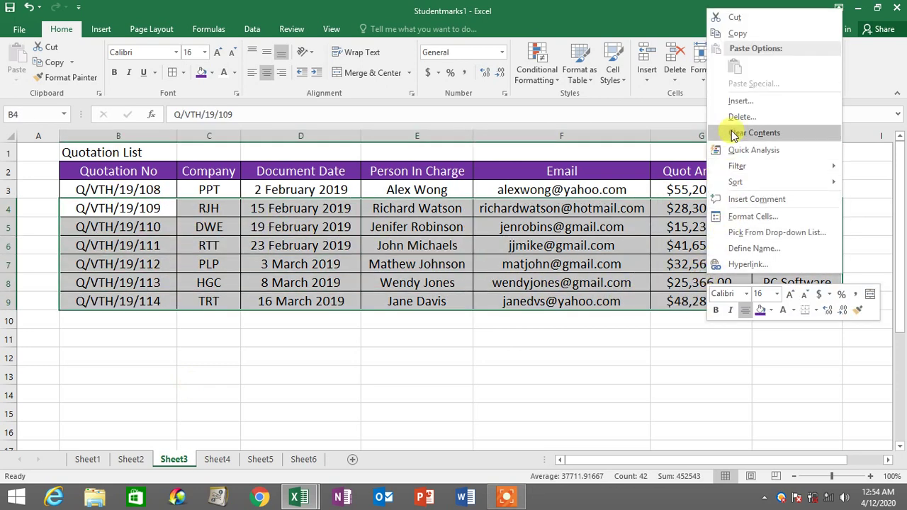
{"action": "left_click", "coordinate": [737, 34]}
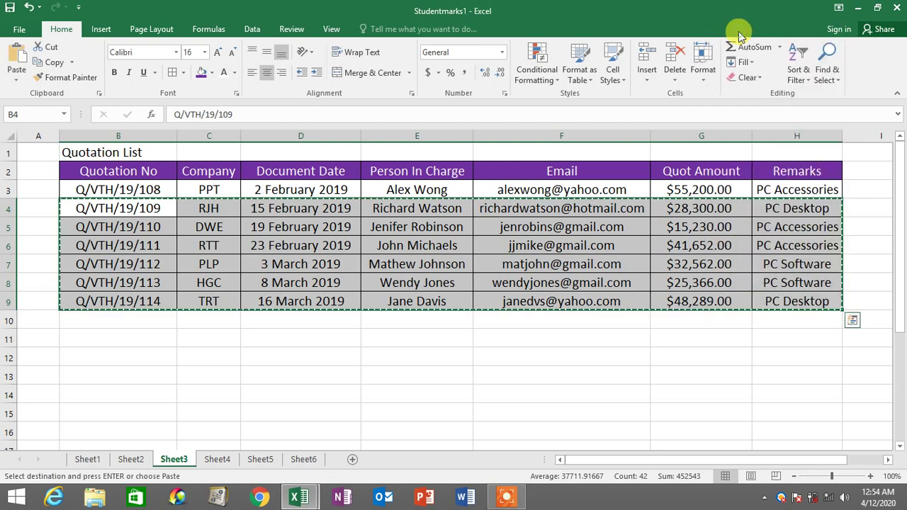
{"action": "left_click", "coordinate": [304, 459]}
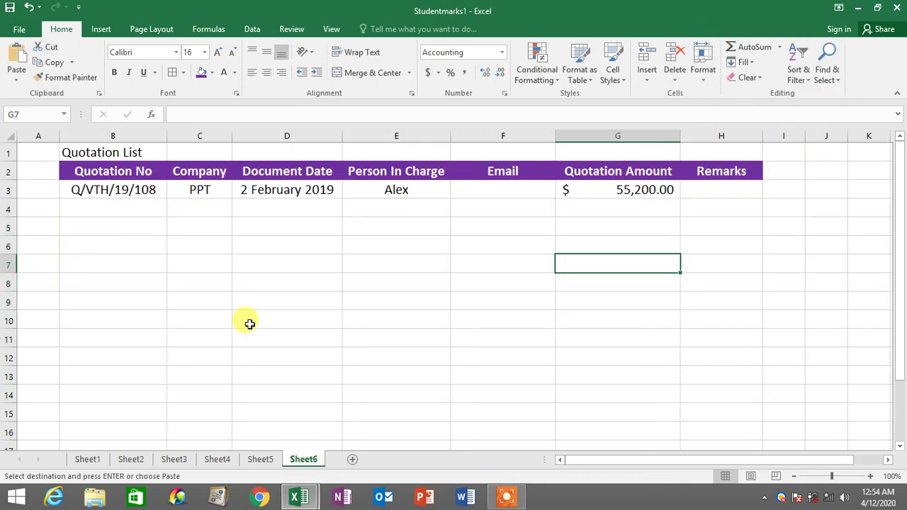
{"action": "left_click", "coordinate": [132, 206]}
{"action": "right_click", "coordinate": [134, 206]}
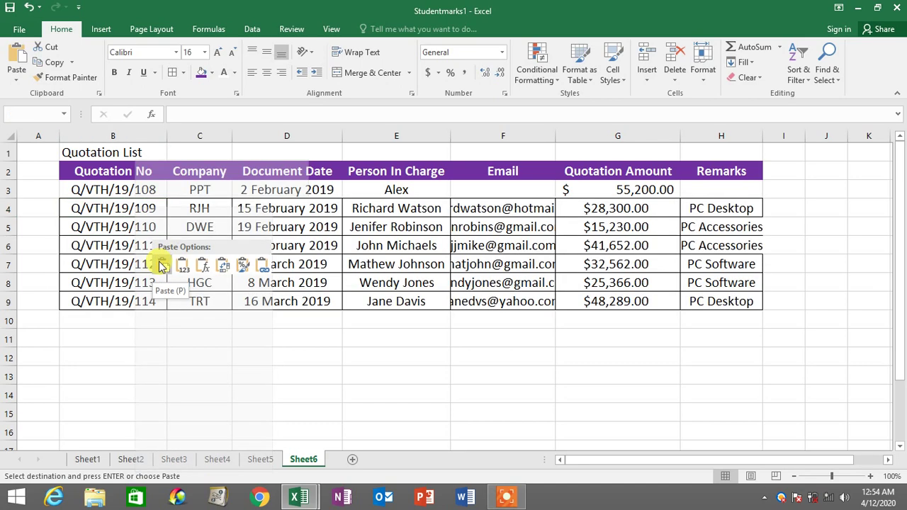
{"action": "left_click", "coordinate": [161, 265]}
Step: Centre all entries in B3:H9 and widen the Email column F to fit addresses
{"action": "left_click", "coordinate": [290, 358]}
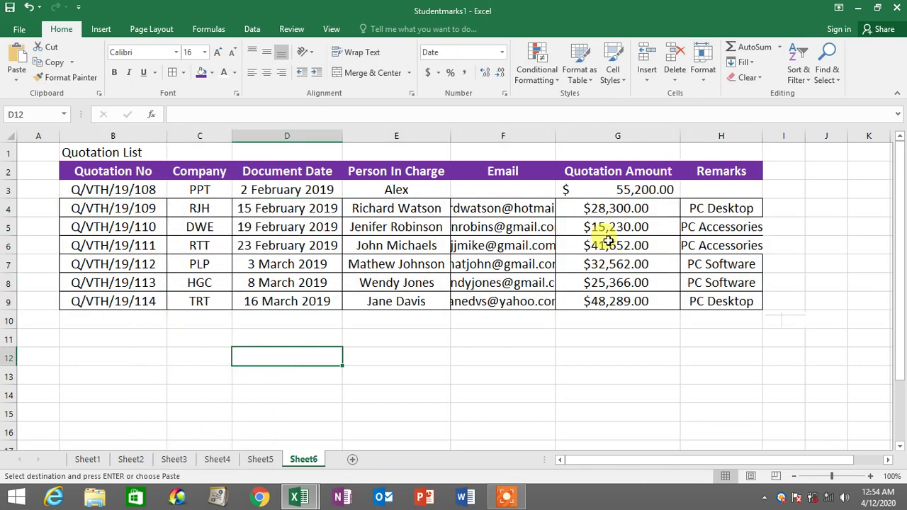
{"action": "left_click_drag", "start_coordinate": [93, 189], "coordinate": [700, 301]}
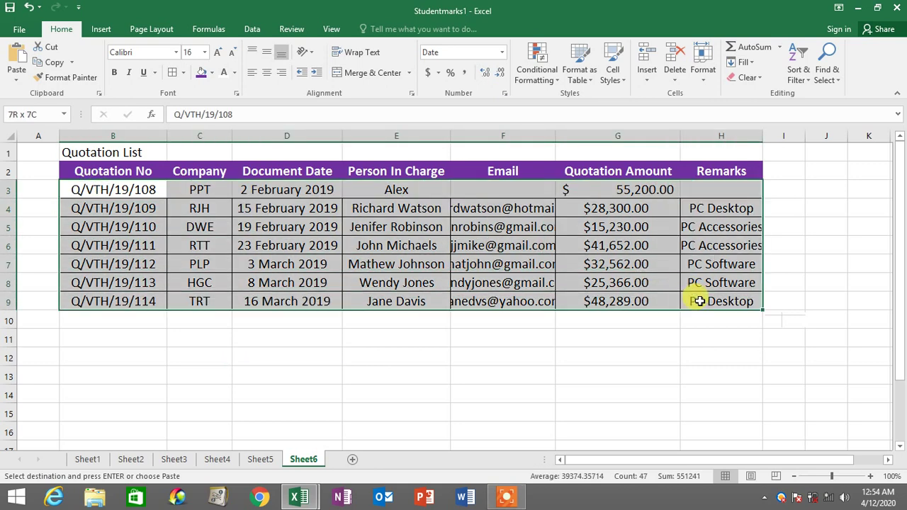
{"action": "left_click", "coordinate": [268, 77]}
{"action": "left_click", "coordinate": [269, 78]}
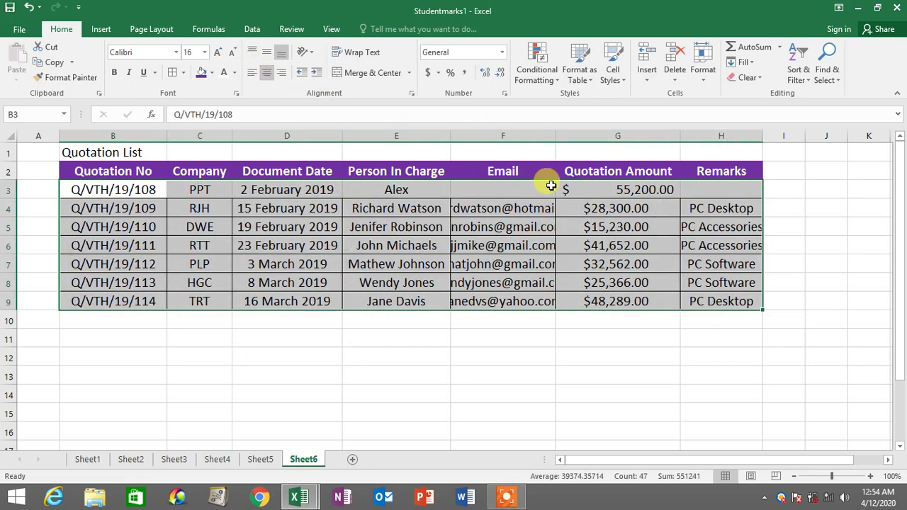
{"action": "left_click", "coordinate": [546, 153]}
{"action": "left_click_drag", "start_coordinate": [557, 138], "coordinate": [651, 131]}
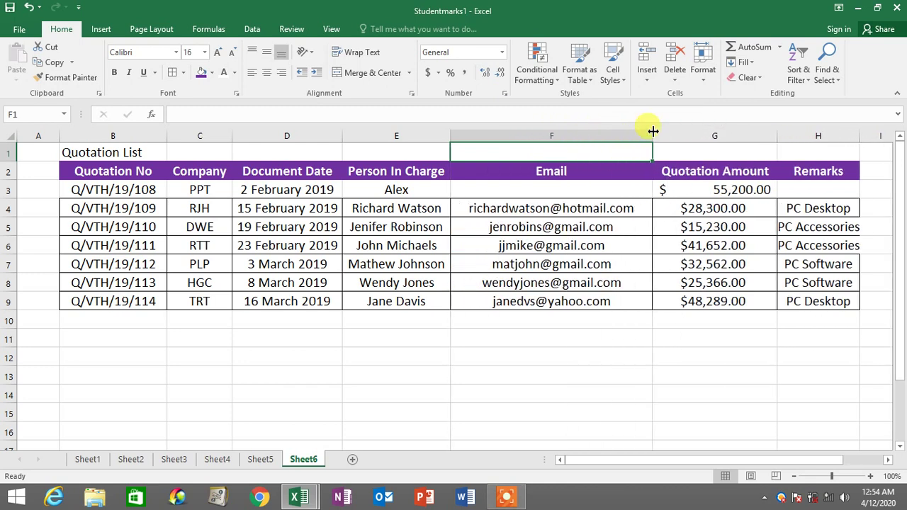
{"action": "left_click", "coordinate": [442, 191]}
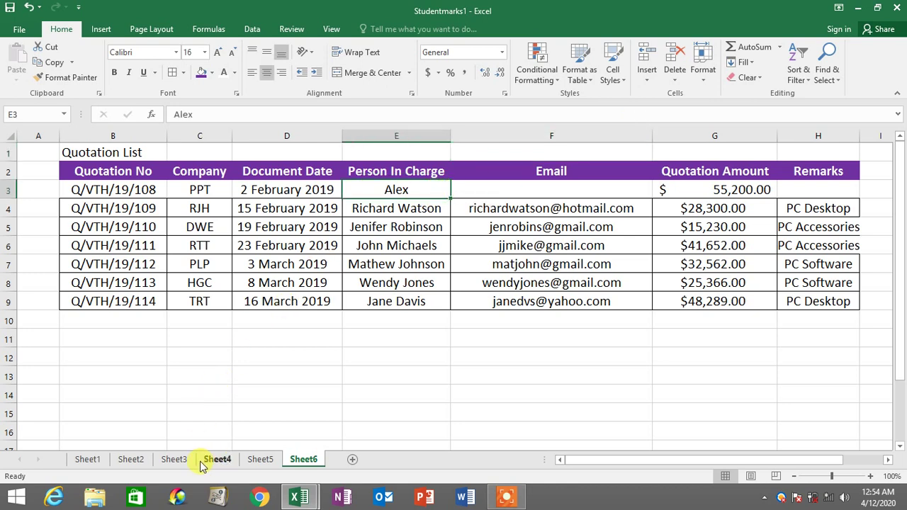
Step: Copy the first row's email from Sheet3 cell F3 into Sheet6 cell F3
{"action": "left_click", "coordinate": [174, 459]}
{"action": "left_click", "coordinate": [527, 189]}
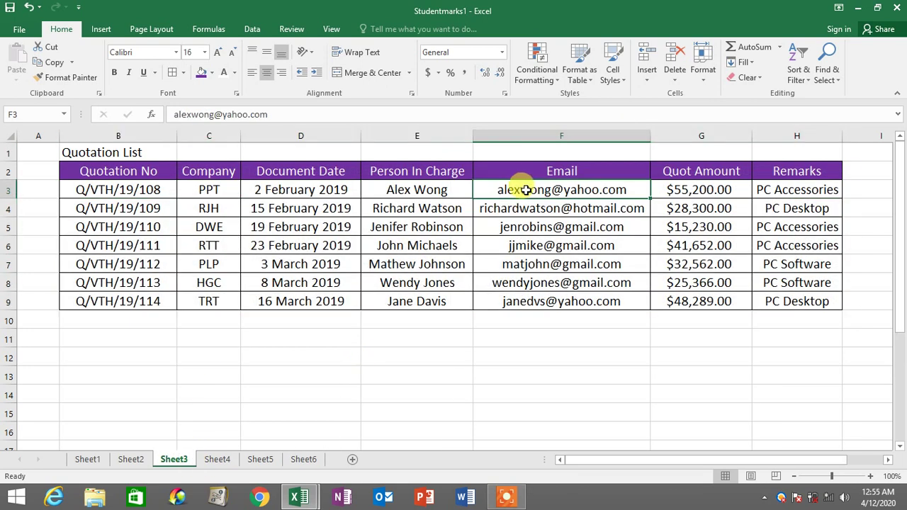
{"action": "right_click", "coordinate": [527, 190]}
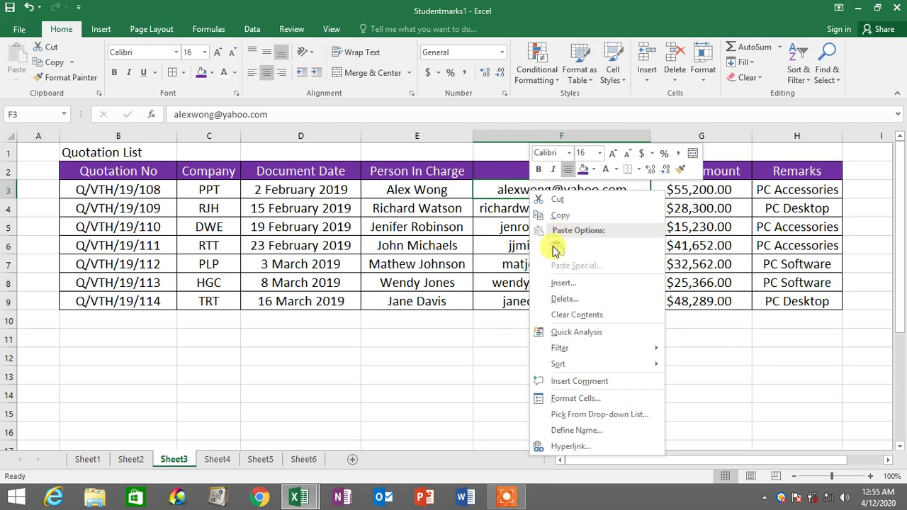
{"action": "left_click", "coordinate": [560, 215]}
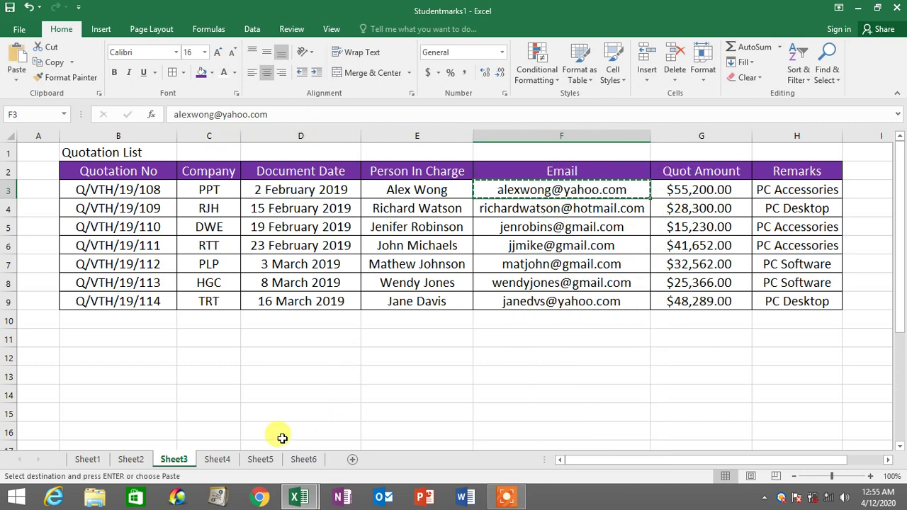
{"action": "left_click", "coordinate": [301, 459]}
{"action": "left_click", "coordinate": [586, 189]}
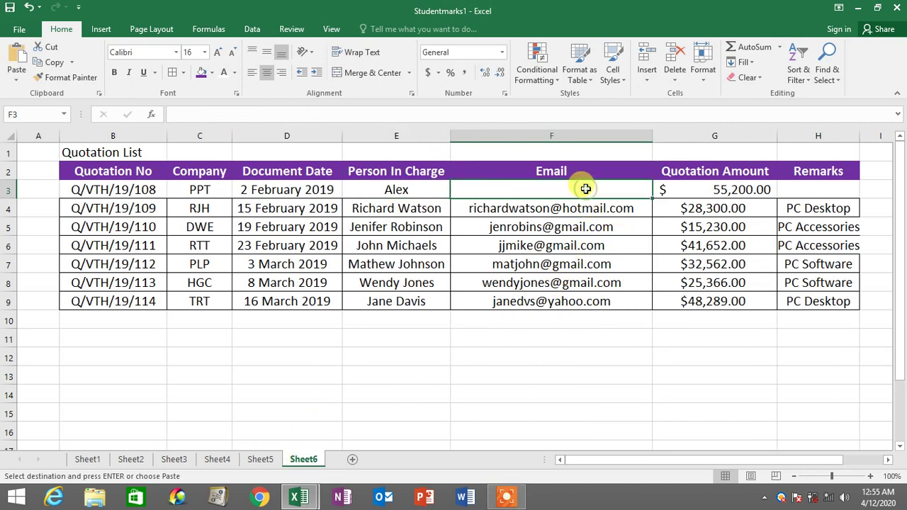
{"action": "right_click", "coordinate": [585, 189]}
{"action": "left_click", "coordinate": [612, 244]}
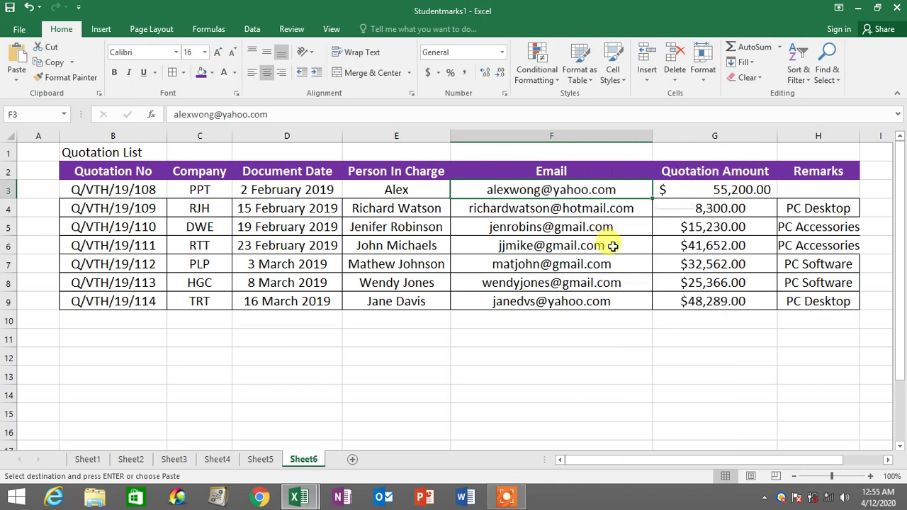
{"action": "left_click", "coordinate": [593, 339]}
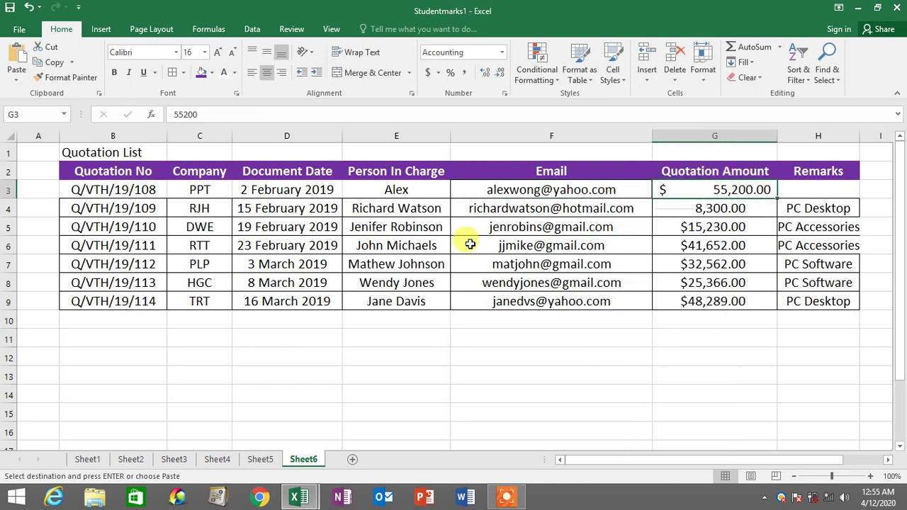
Step: Copy the Remarks entries from Sheet3 into H3:H9 of Sheet6's Quotation List
{"action": "left_click", "coordinate": [174, 459]}
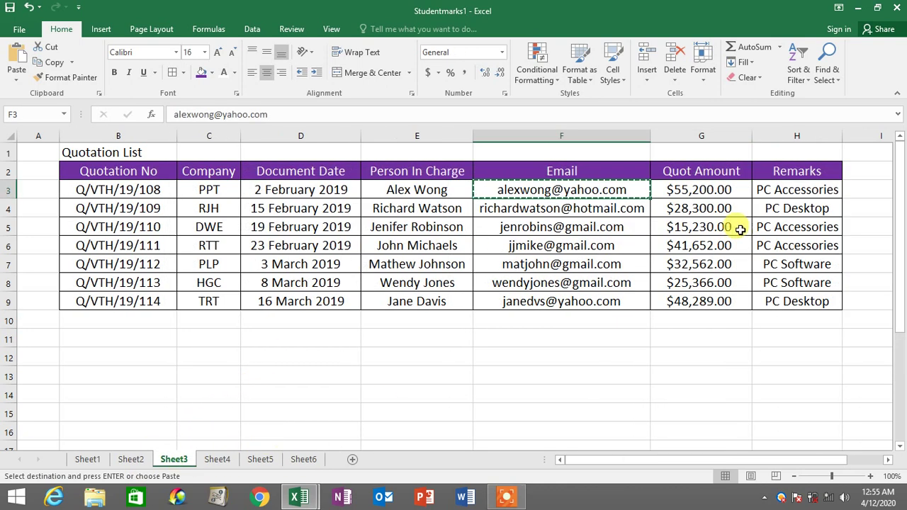
{"action": "left_click", "coordinate": [796, 188]}
{"action": "right_click", "coordinate": [798, 194]}
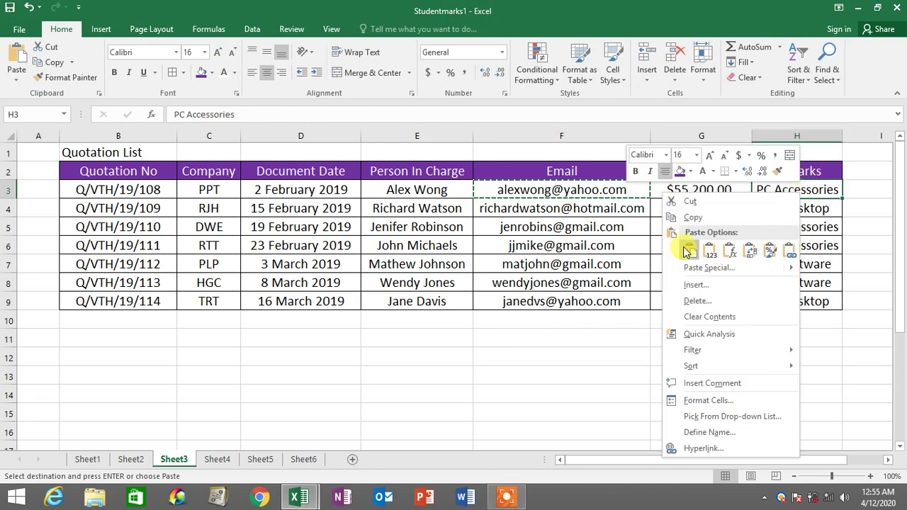
{"action": "left_click", "coordinate": [691, 216]}
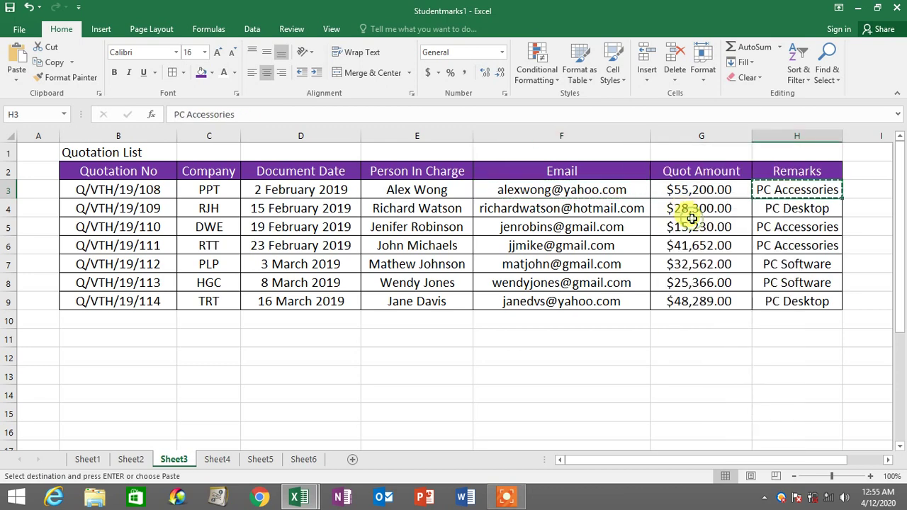
{"action": "left_click", "coordinate": [302, 459]}
{"action": "left_click", "coordinate": [814, 189]}
{"action": "right_click", "coordinate": [815, 190]}
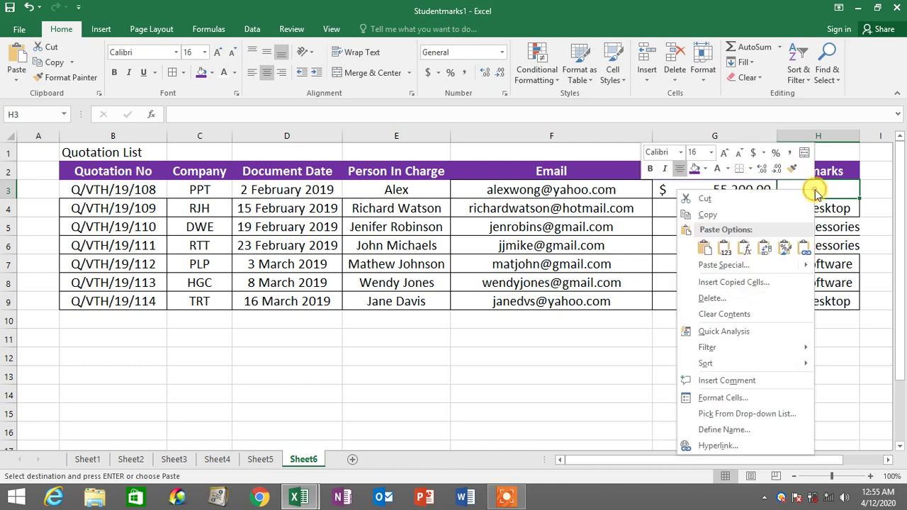
{"action": "left_click", "coordinate": [705, 247]}
{"action": "left_click", "coordinate": [713, 321]}
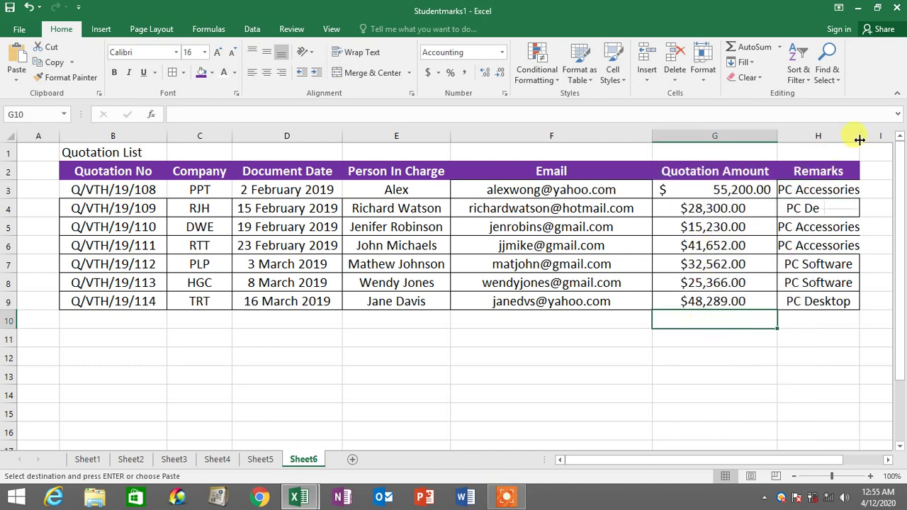
Step: Widen column H to fit the remarks and realign the amounts in column G
{"action": "left_click_drag", "start_coordinate": [859, 139], "coordinate": [874, 136]}
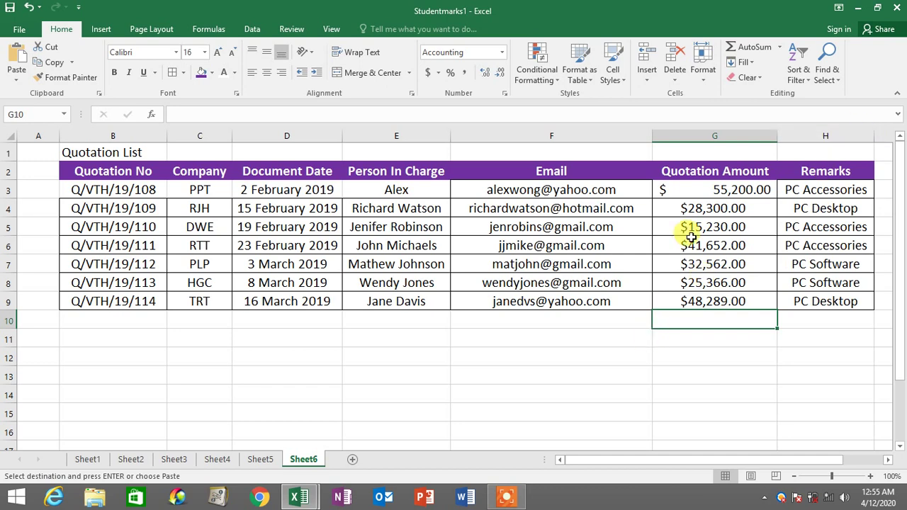
{"action": "left_click_drag", "start_coordinate": [706, 186], "coordinate": [712, 300]}
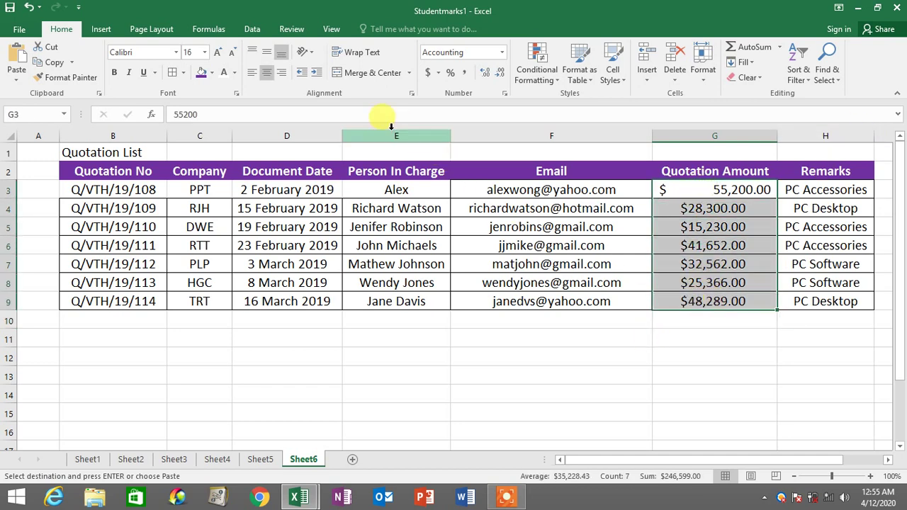
{"action": "left_click", "coordinate": [271, 78]}
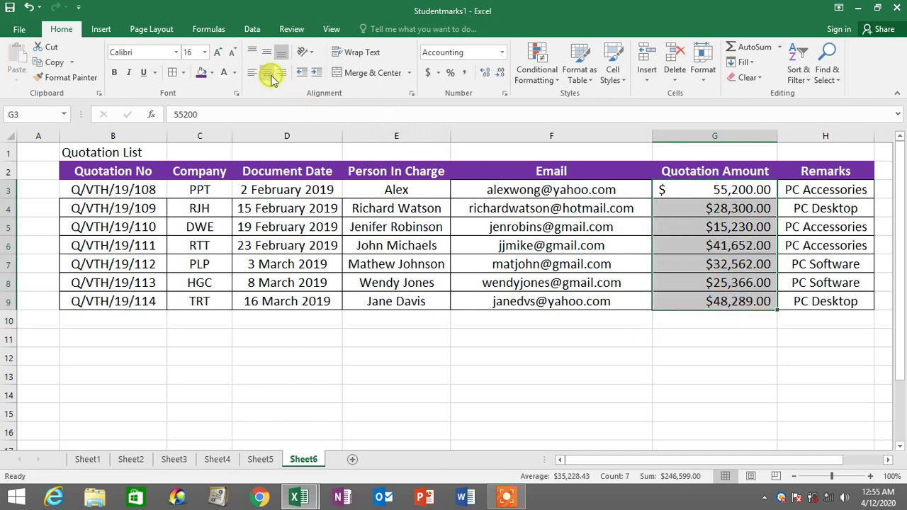
{"action": "left_click", "coordinate": [271, 78]}
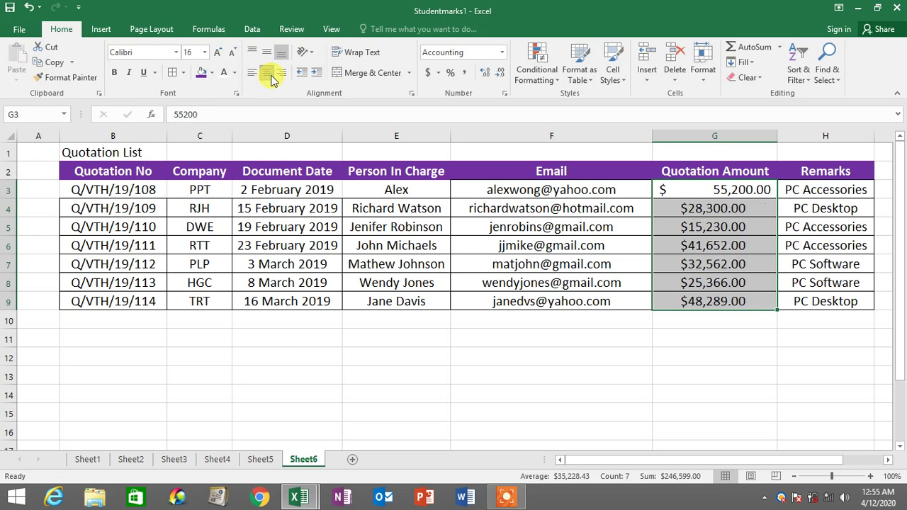
{"action": "left_click", "coordinate": [743, 323]}
{"action": "left_click", "coordinate": [706, 206]}
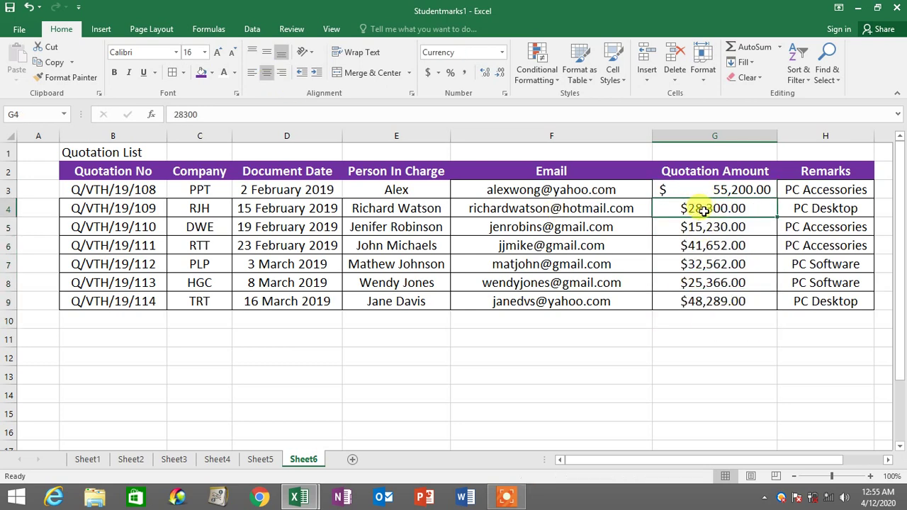
{"action": "left_click_drag", "start_coordinate": [702, 209], "coordinate": [716, 292]}
{"action": "left_click", "coordinate": [632, 345]}
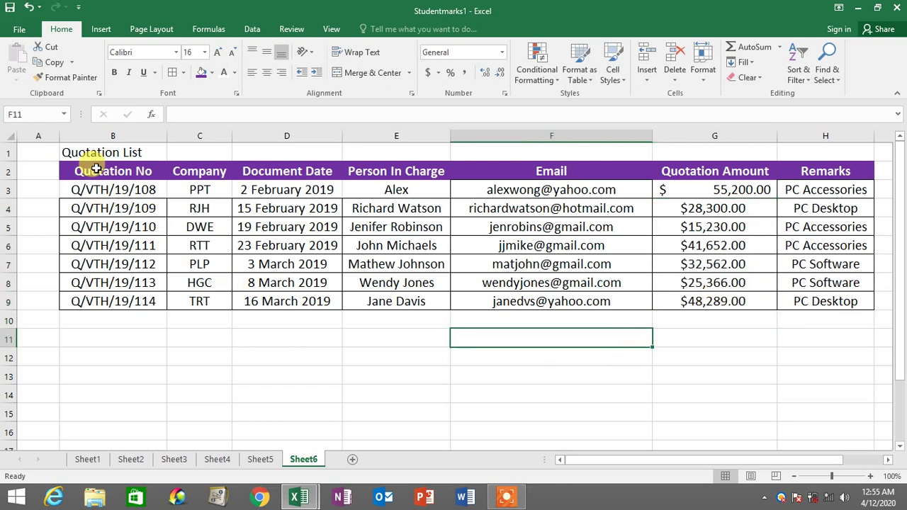
Step: Apply All Borders to the whole Quotation List table B2:H9
{"action": "left_click_drag", "start_coordinate": [96, 169], "coordinate": [820, 290]}
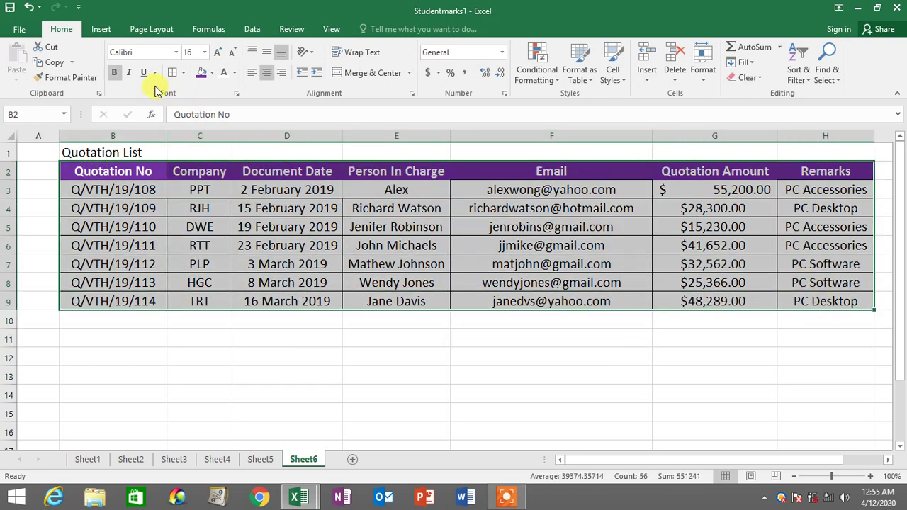
{"action": "left_click", "coordinate": [183, 73]}
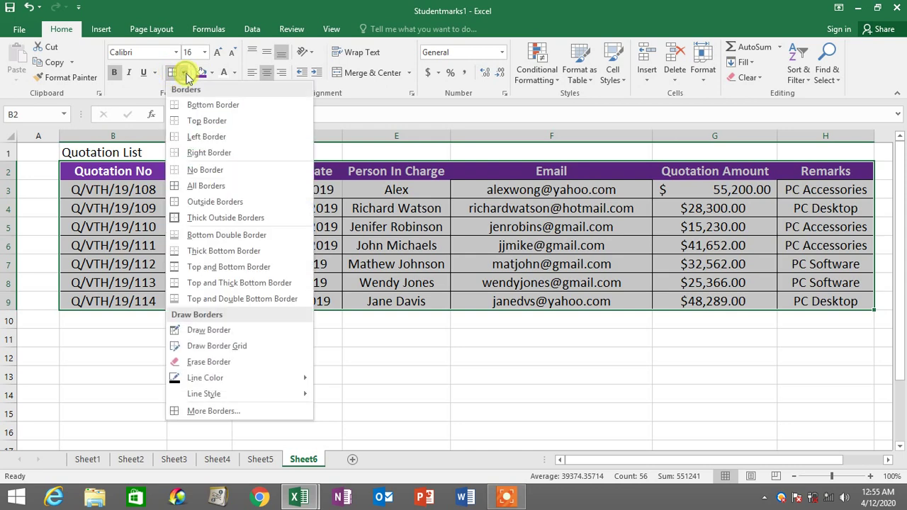
{"action": "left_click", "coordinate": [206, 187]}
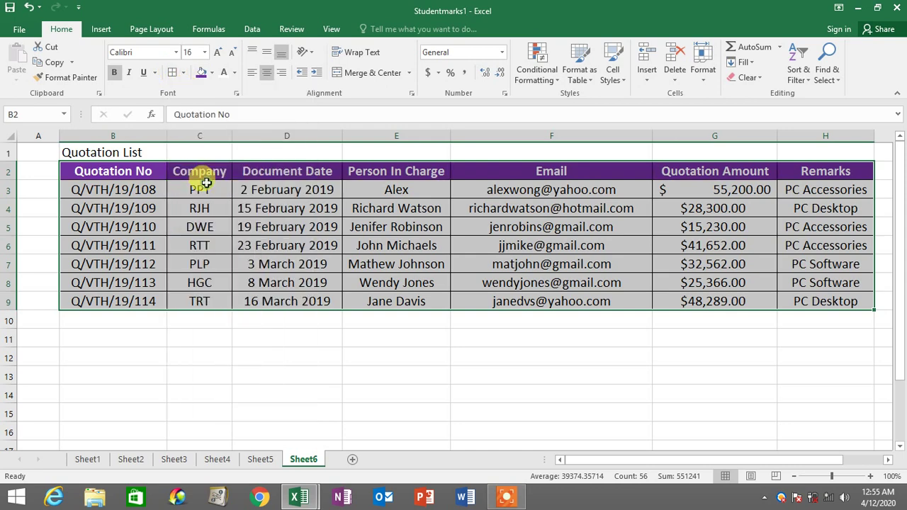
{"action": "left_click", "coordinate": [522, 363]}
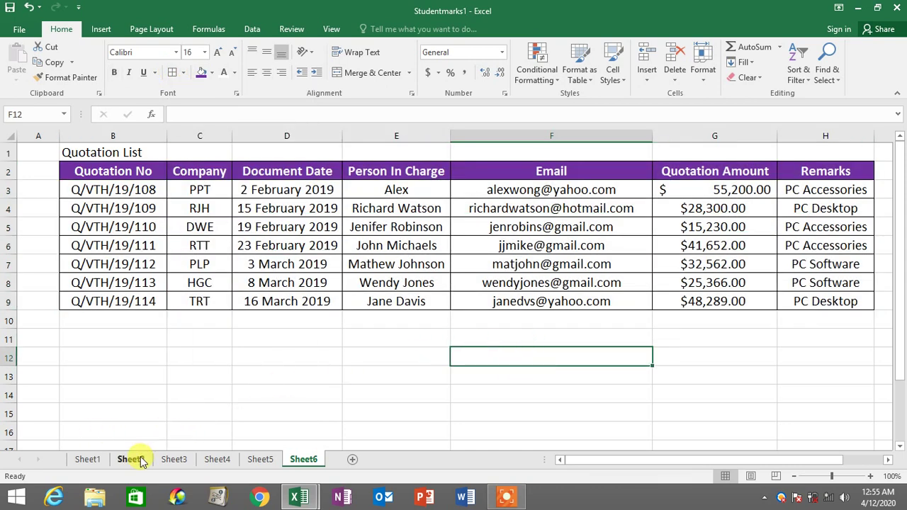
Step: On Sheet4, select the Students Marks header row C2:K2 from Name to Project and show the Data ribbon
{"action": "left_click", "coordinate": [214, 460]}
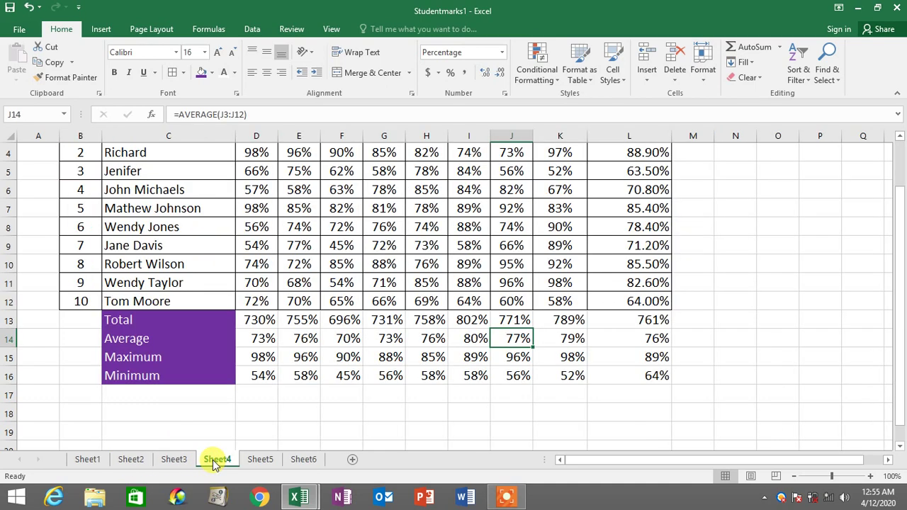
{"action": "scroll", "coordinate": [258, 344], "scroll_direction": "up", "scroll_amount": 1}
{"action": "left_click_drag", "start_coordinate": [174, 178], "coordinate": [552, 378]}
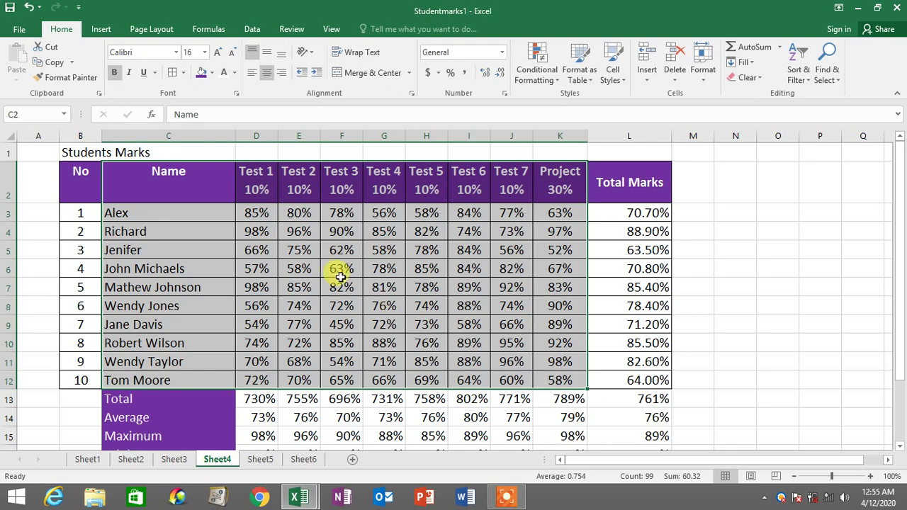
{"action": "left_click_drag", "start_coordinate": [134, 182], "coordinate": [551, 376]}
{"action": "left_click", "coordinate": [542, 377]}
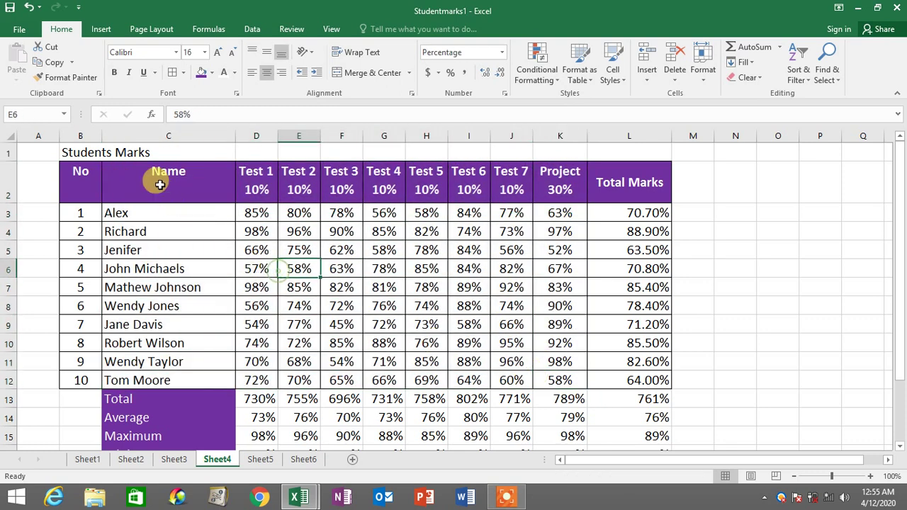
{"action": "left_click_drag", "start_coordinate": [162, 174], "coordinate": [560, 377]}
{"action": "left_click", "coordinate": [429, 324]}
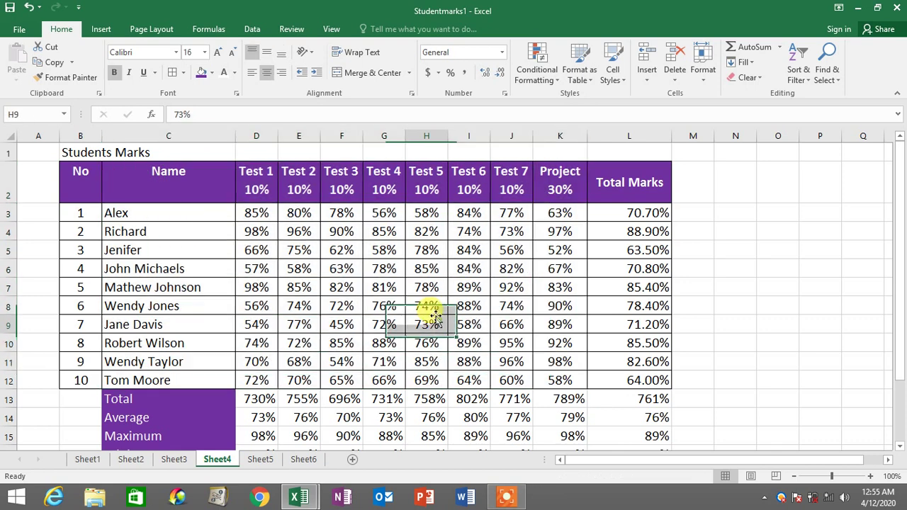
{"action": "left_click_drag", "start_coordinate": [162, 174], "coordinate": [561, 194]}
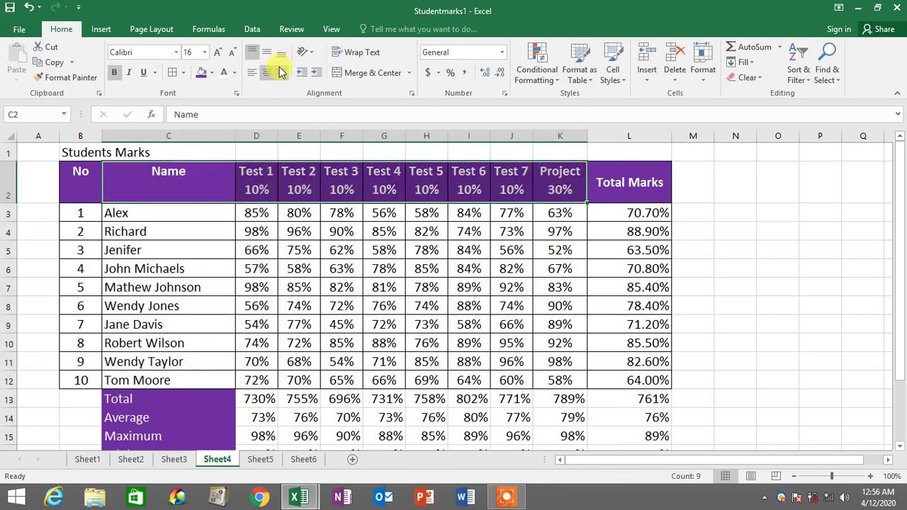
{"action": "left_click", "coordinate": [254, 32]}
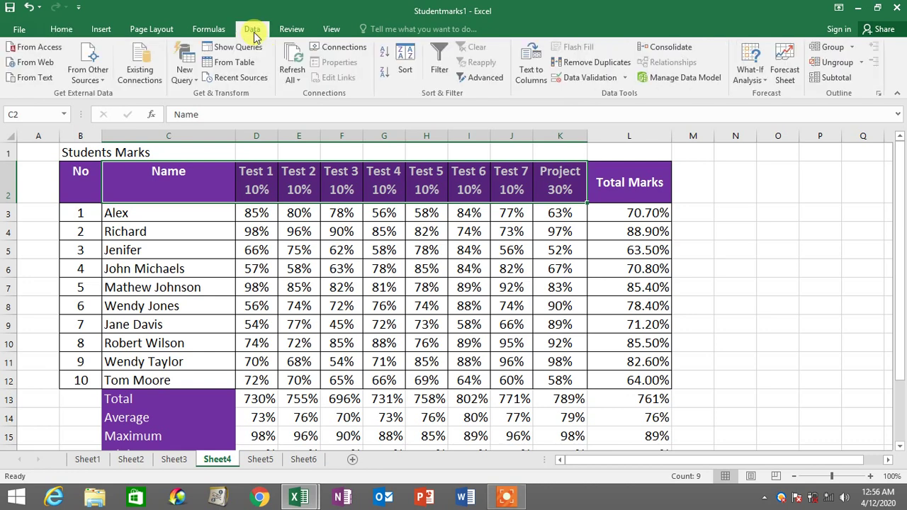
Step: Turn on Filter and limit the Name column to Alex and Jenifer only
{"action": "left_click", "coordinate": [445, 71]}
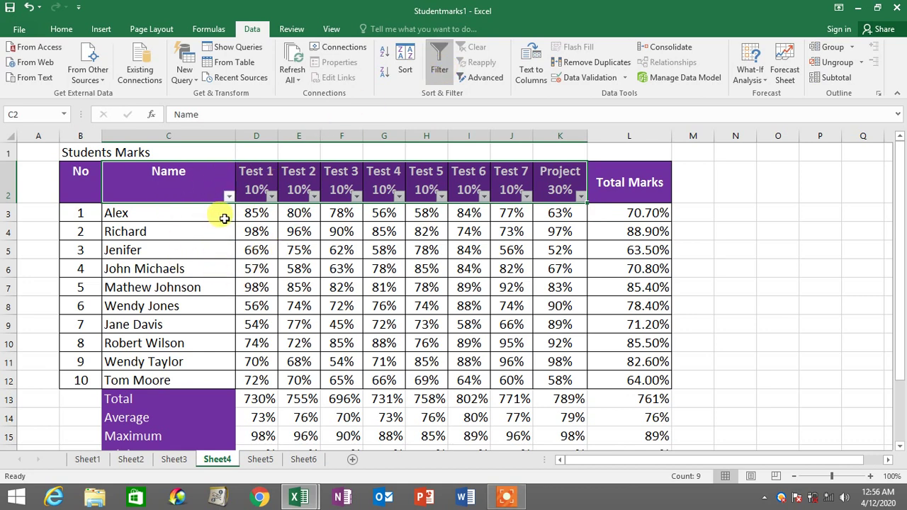
{"action": "left_click", "coordinate": [229, 196]}
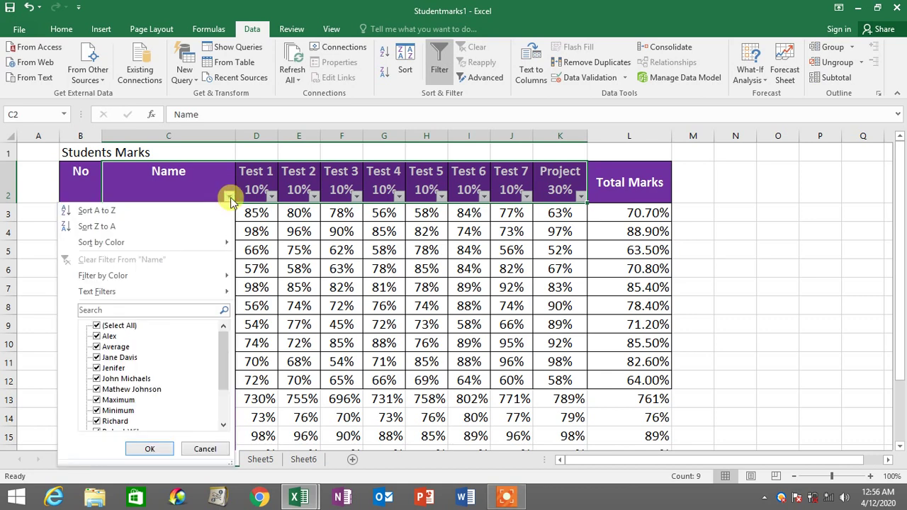
{"action": "left_click", "coordinate": [229, 198]}
{"action": "left_click", "coordinate": [229, 197]}
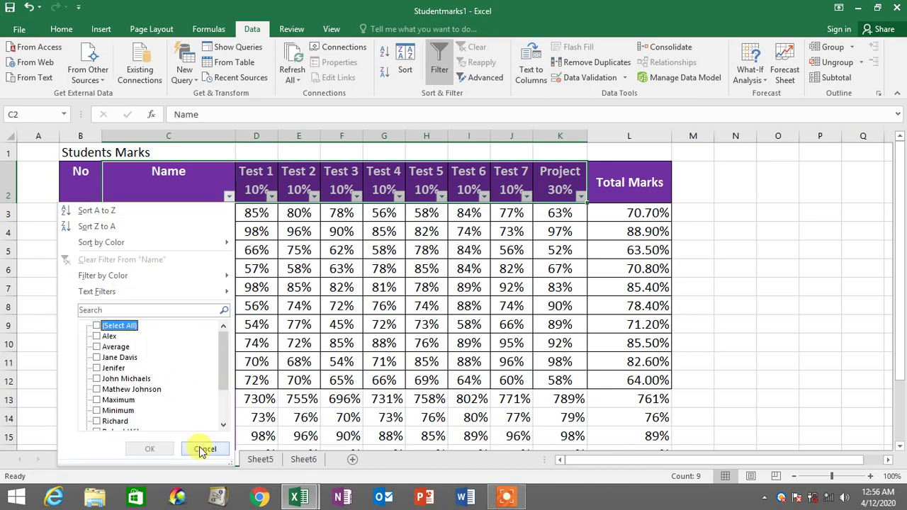
{"action": "left_click", "coordinate": [96, 337]}
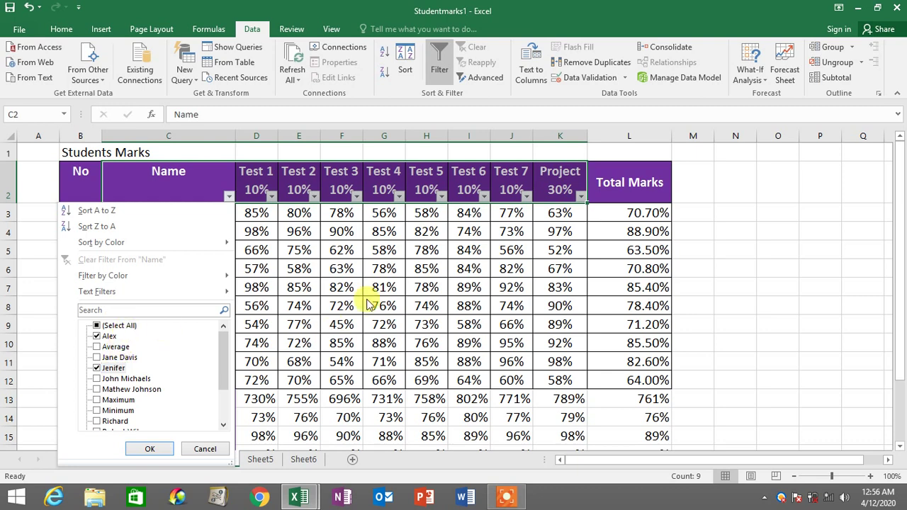
{"action": "left_click", "coordinate": [150, 449]}
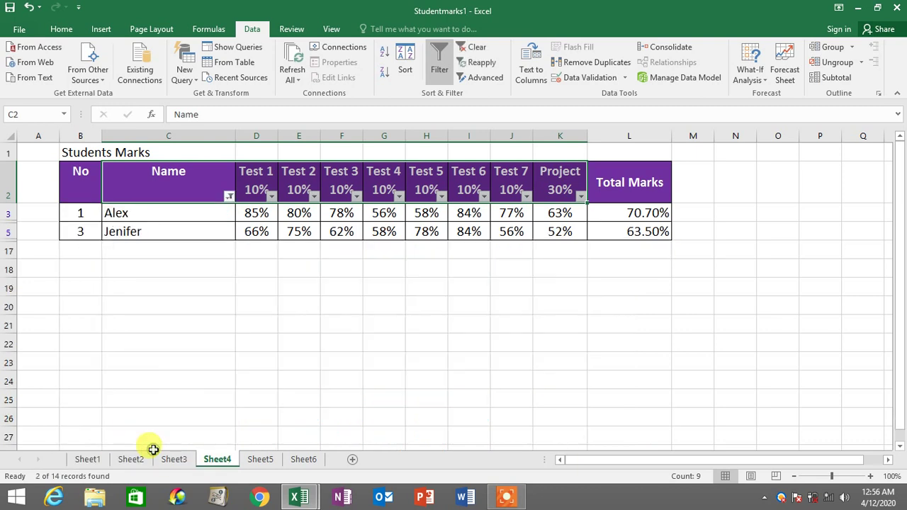
{"action": "left_click", "coordinate": [340, 319]}
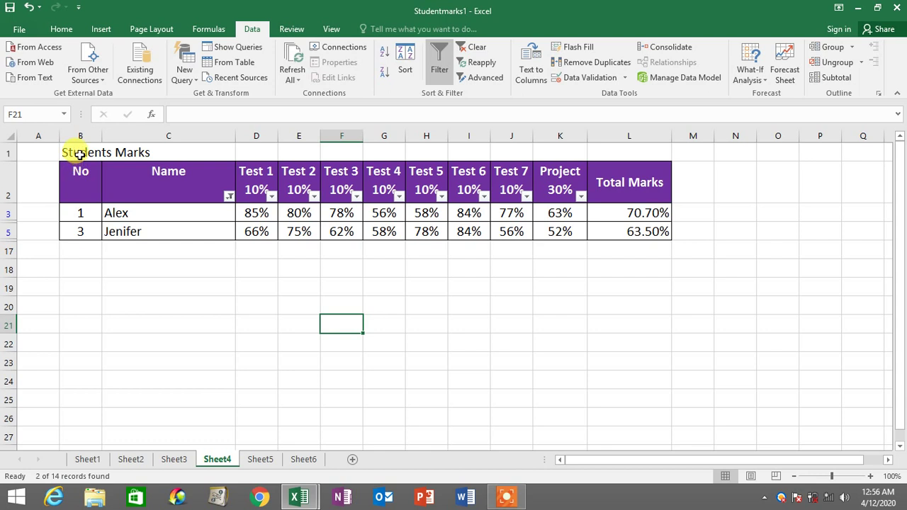
Step: Select the filtered table area around B1:L5 with the rows below it
{"action": "left_click_drag", "start_coordinate": [80, 154], "coordinate": [641, 234]}
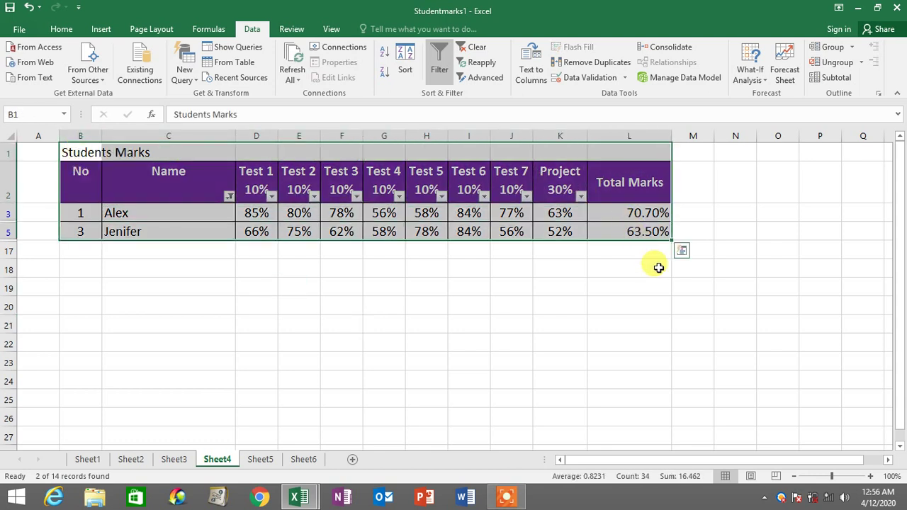
{"action": "left_click", "coordinate": [658, 268]}
{"action": "left_click_drag", "start_coordinate": [723, 286], "coordinate": [76, 152]}
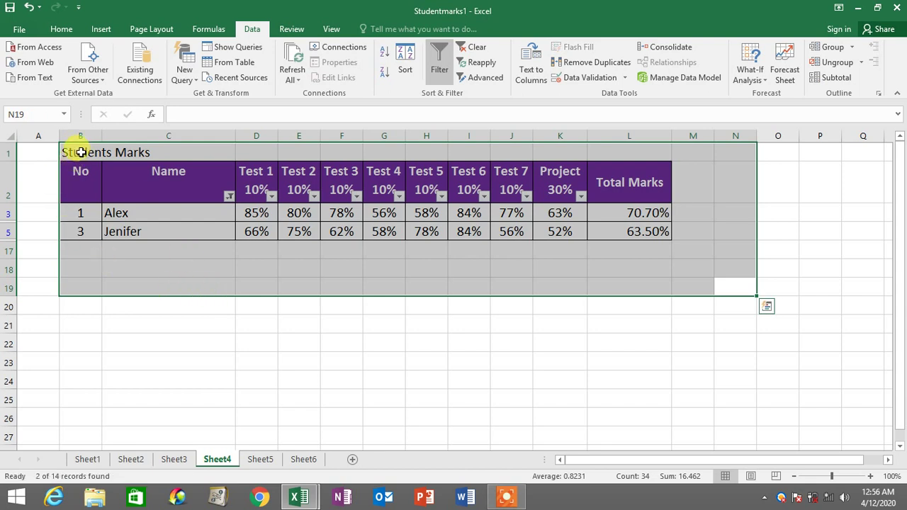
{"action": "left_click_drag", "start_coordinate": [73, 147], "coordinate": [694, 284]}
{"action": "left_click", "coordinate": [736, 342]}
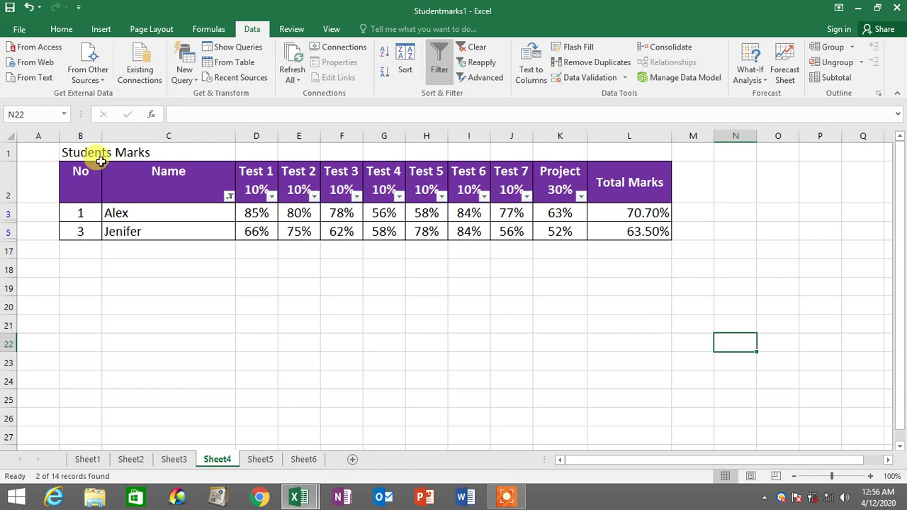
{"action": "left_click_drag", "start_coordinate": [71, 152], "coordinate": [723, 266]}
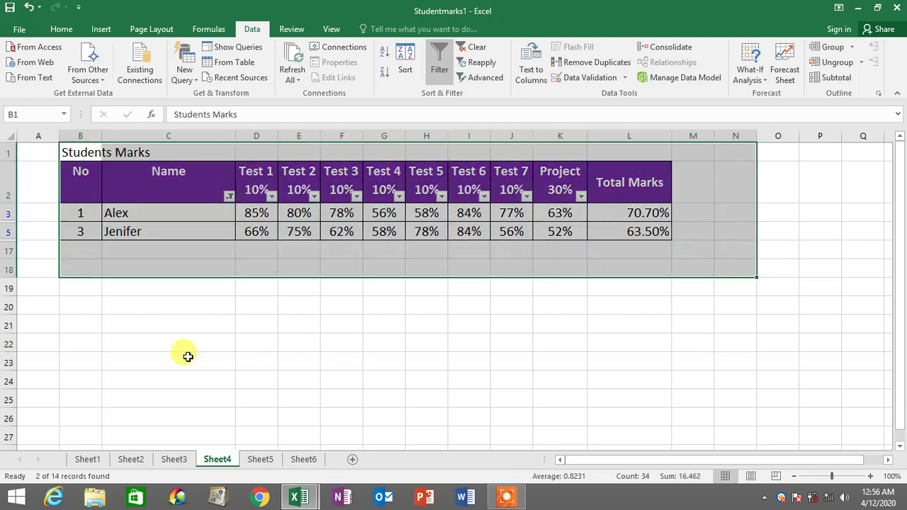